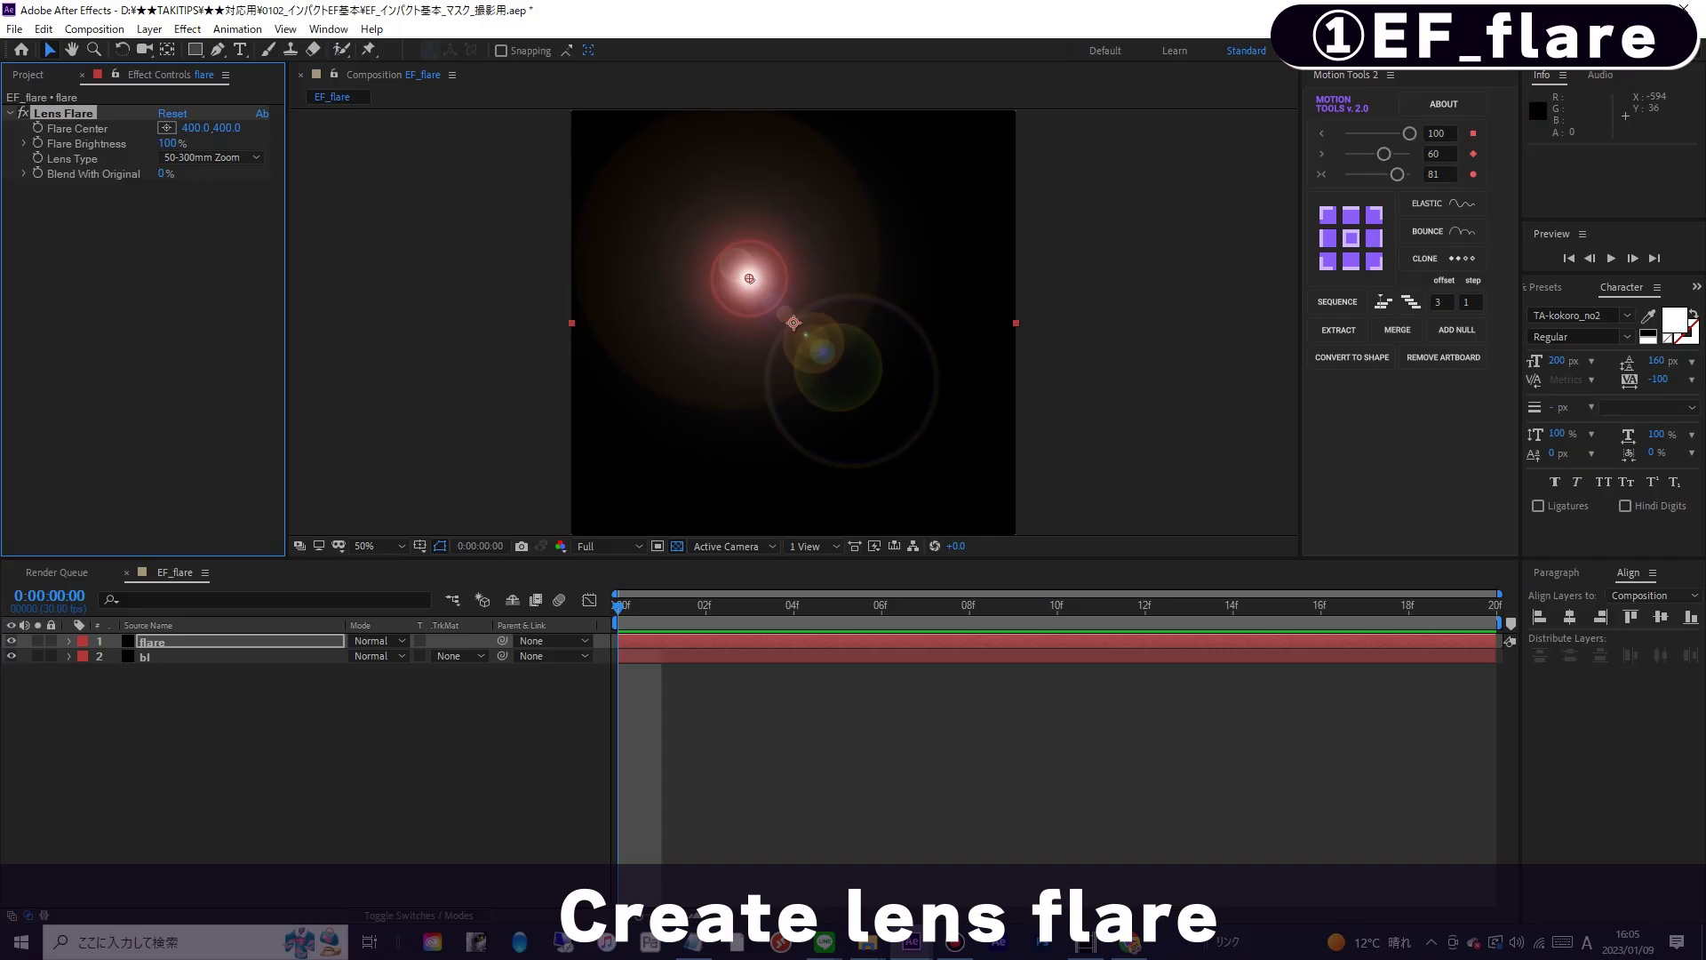
- Set the lens flare's center to 500, 500 and keyframe Flare Brightness at 30% on frame 0
{"action": "type", "text": "0"}
{"action": "key", "text": "Tab"}
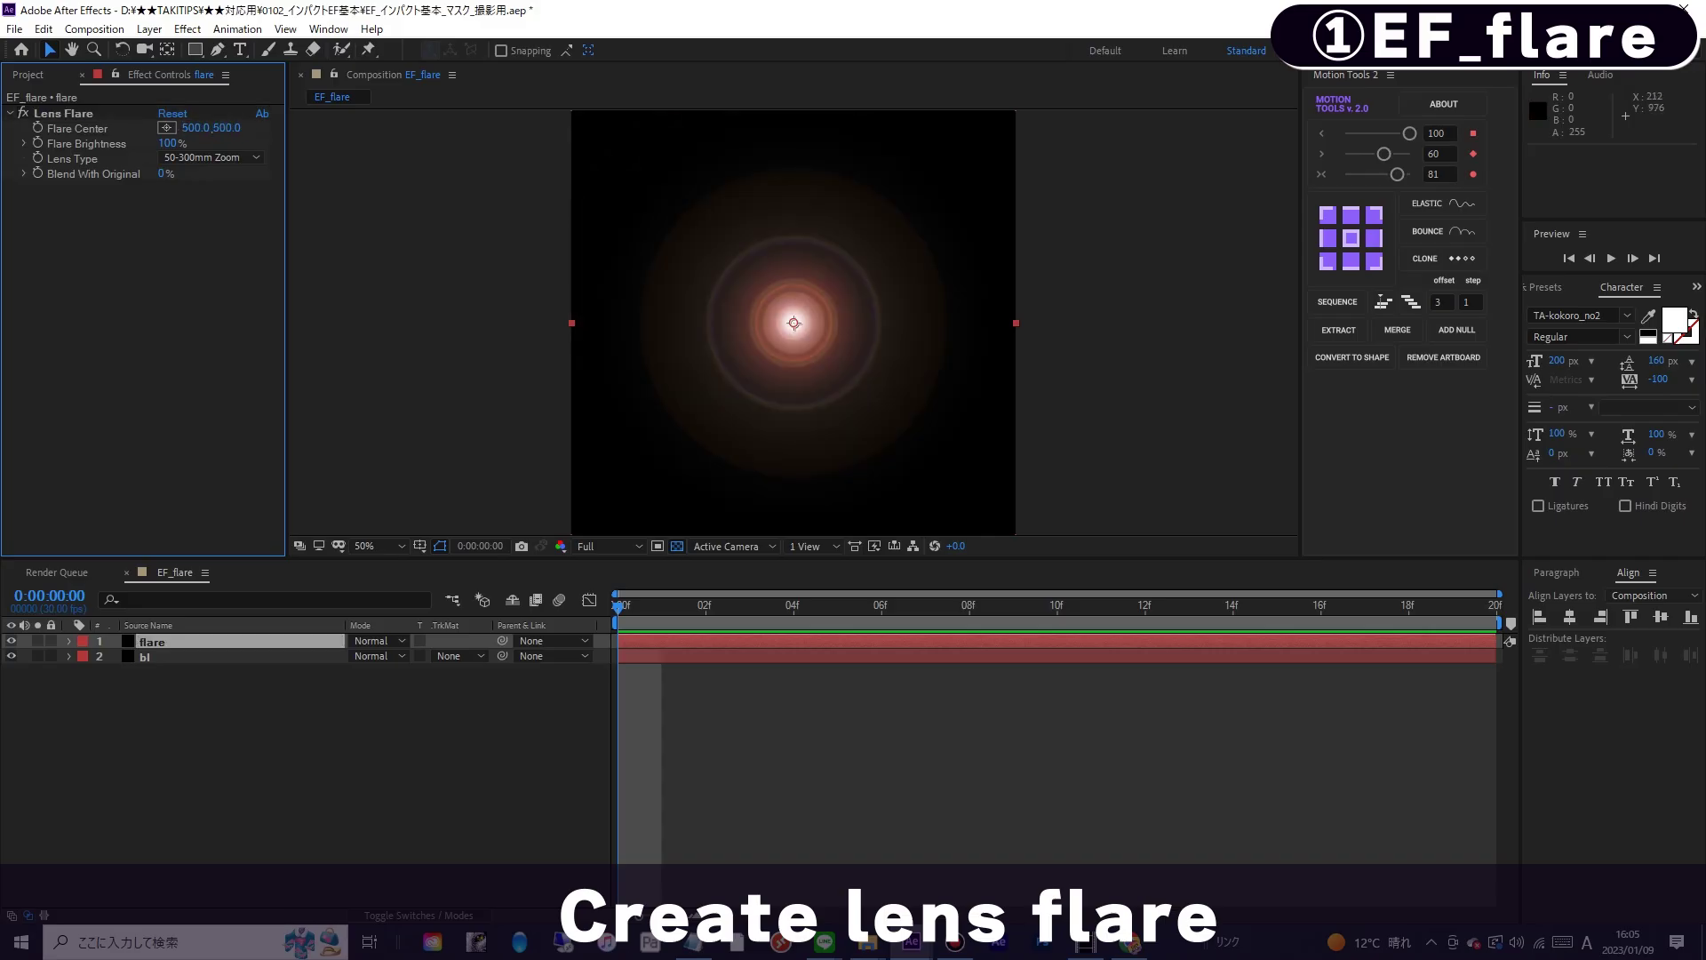
{"action": "left_click", "coordinate": [599, 622]}
{"action": "left_click", "coordinate": [191, 373]}
{"action": "left_click", "coordinate": [37, 143]}
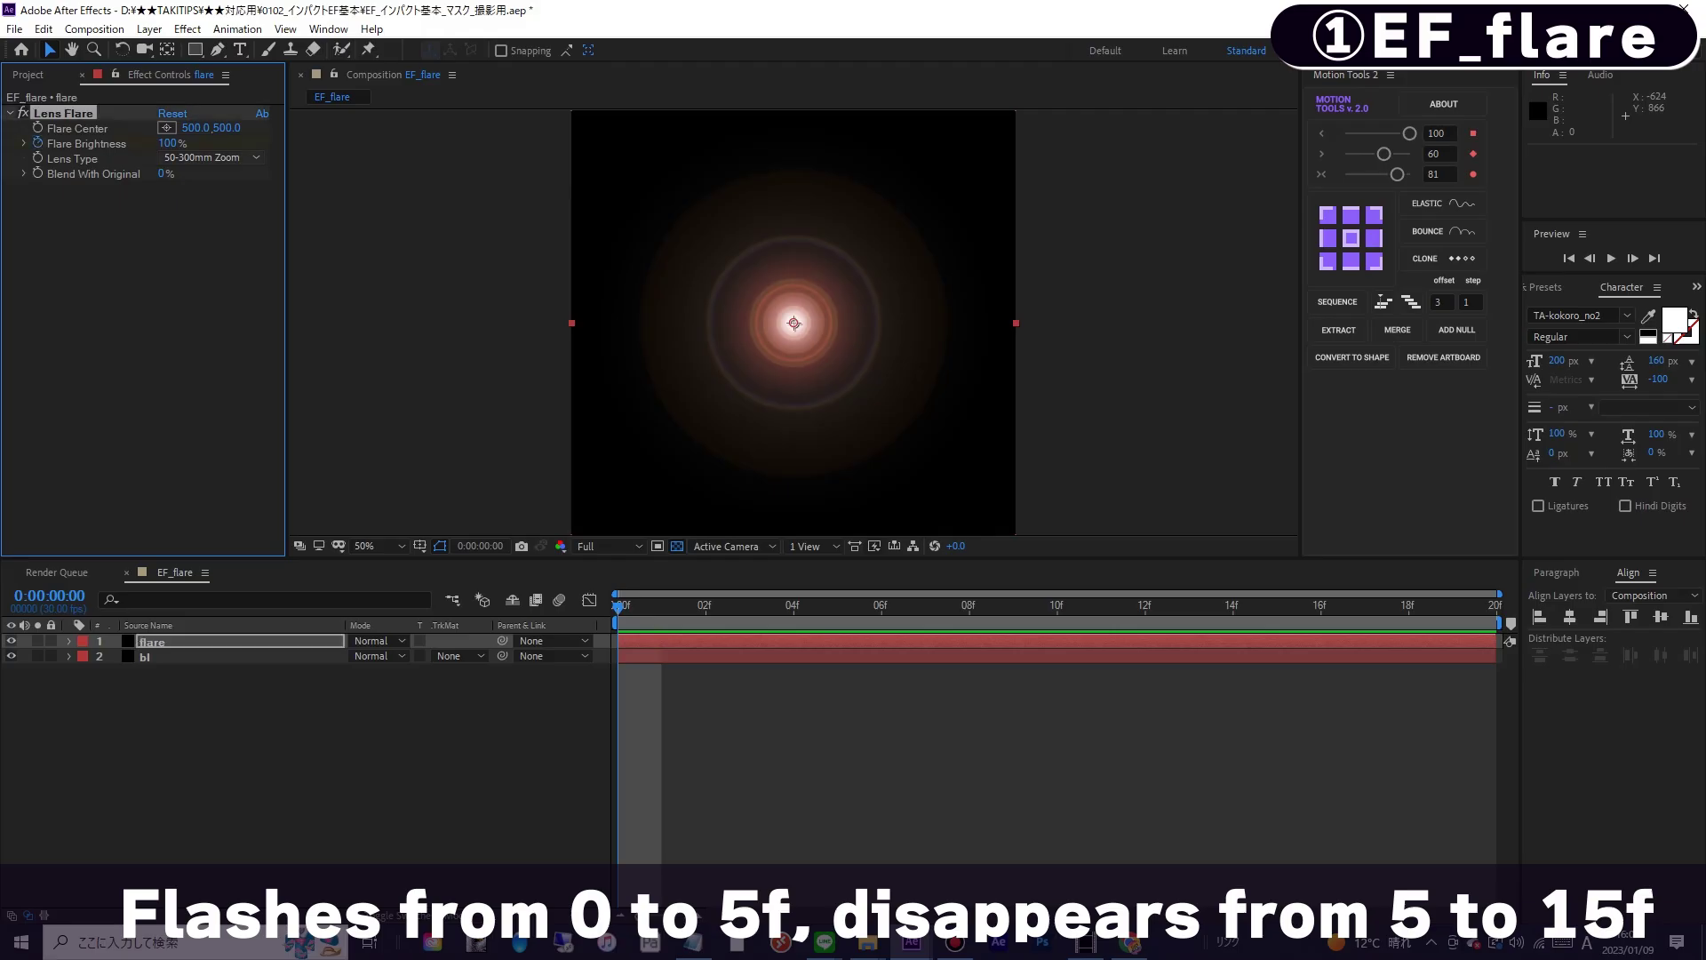
{"action": "type", "text": "30"}
{"action": "key", "text": "Return"}
{"action": "key", "text": "u"}
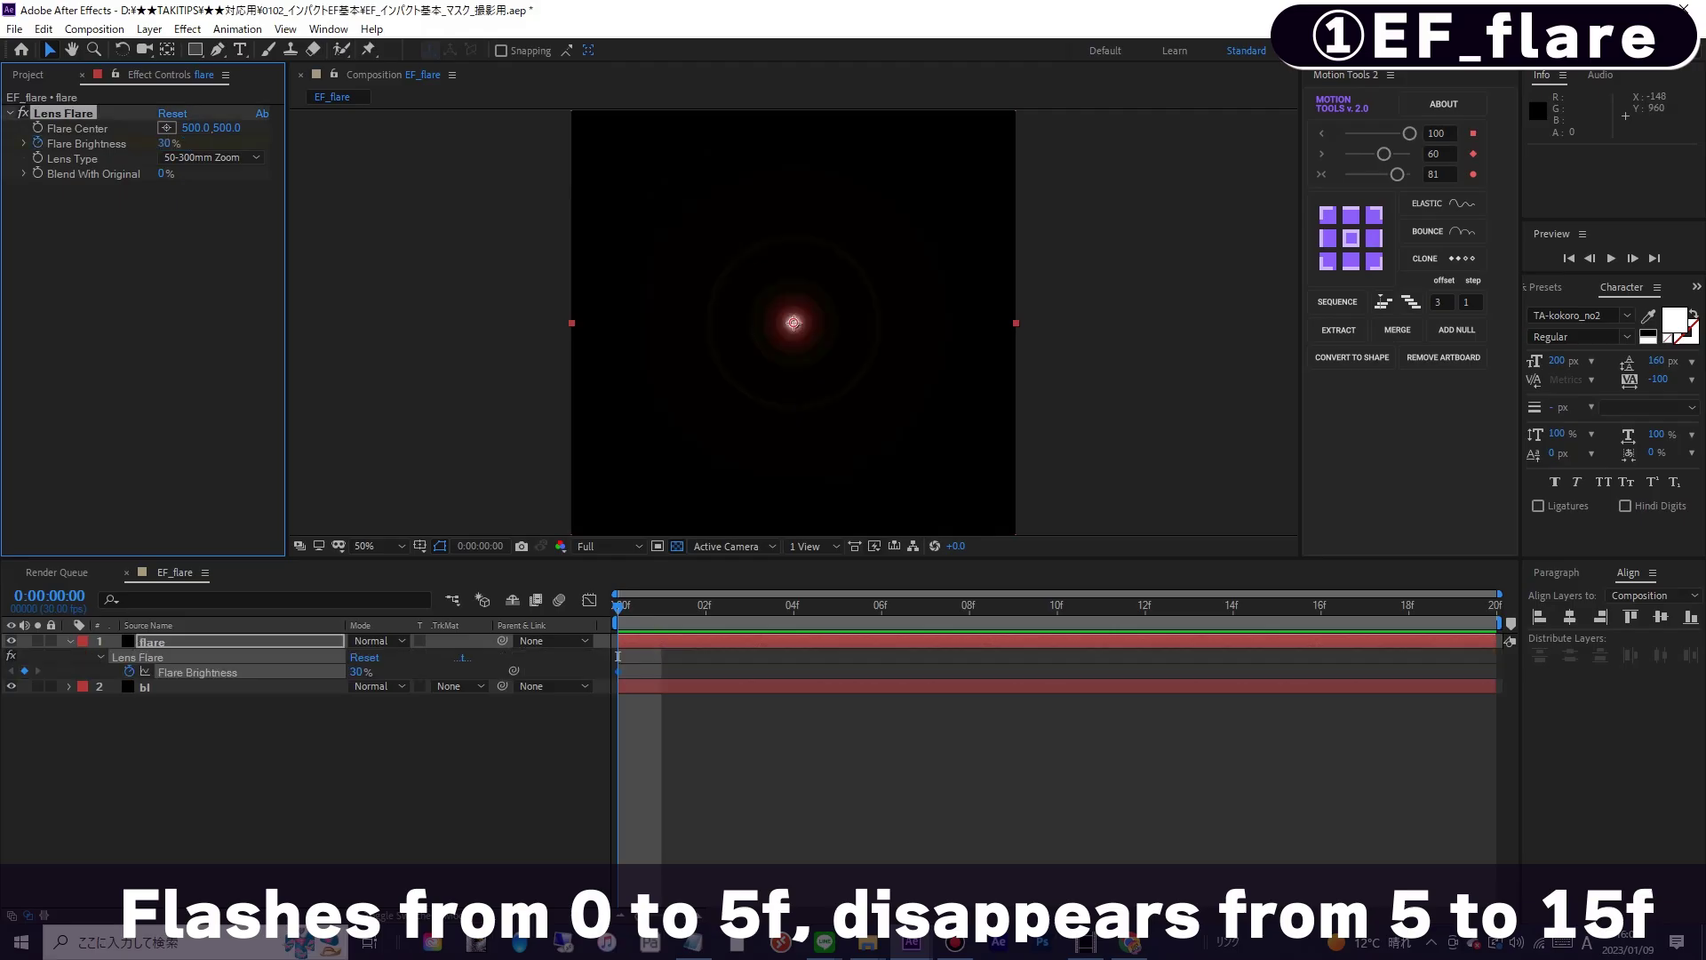
- Add Flare Brightness keyframes of 100% at frame 1 and 30% at frame 2
{"action": "left_click", "coordinate": [618, 656]}
{"action": "key", "text": "Page_Down"}
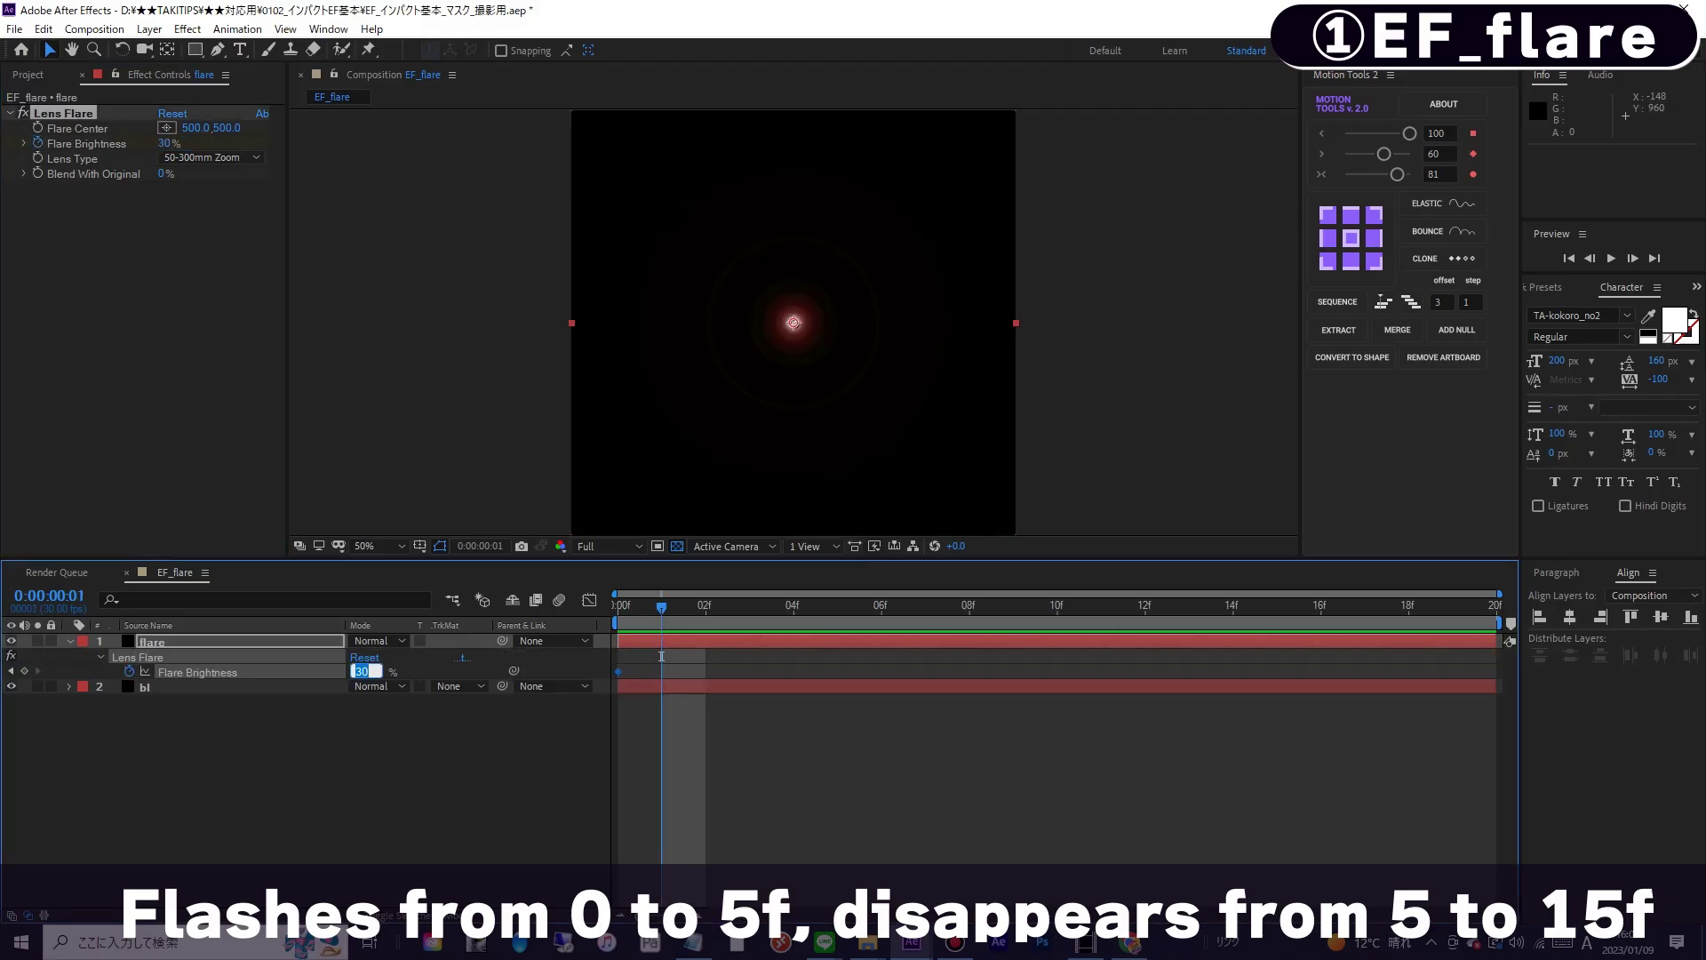
{"action": "key", "text": "Return"}
{"action": "key", "text": "Page_Down"}
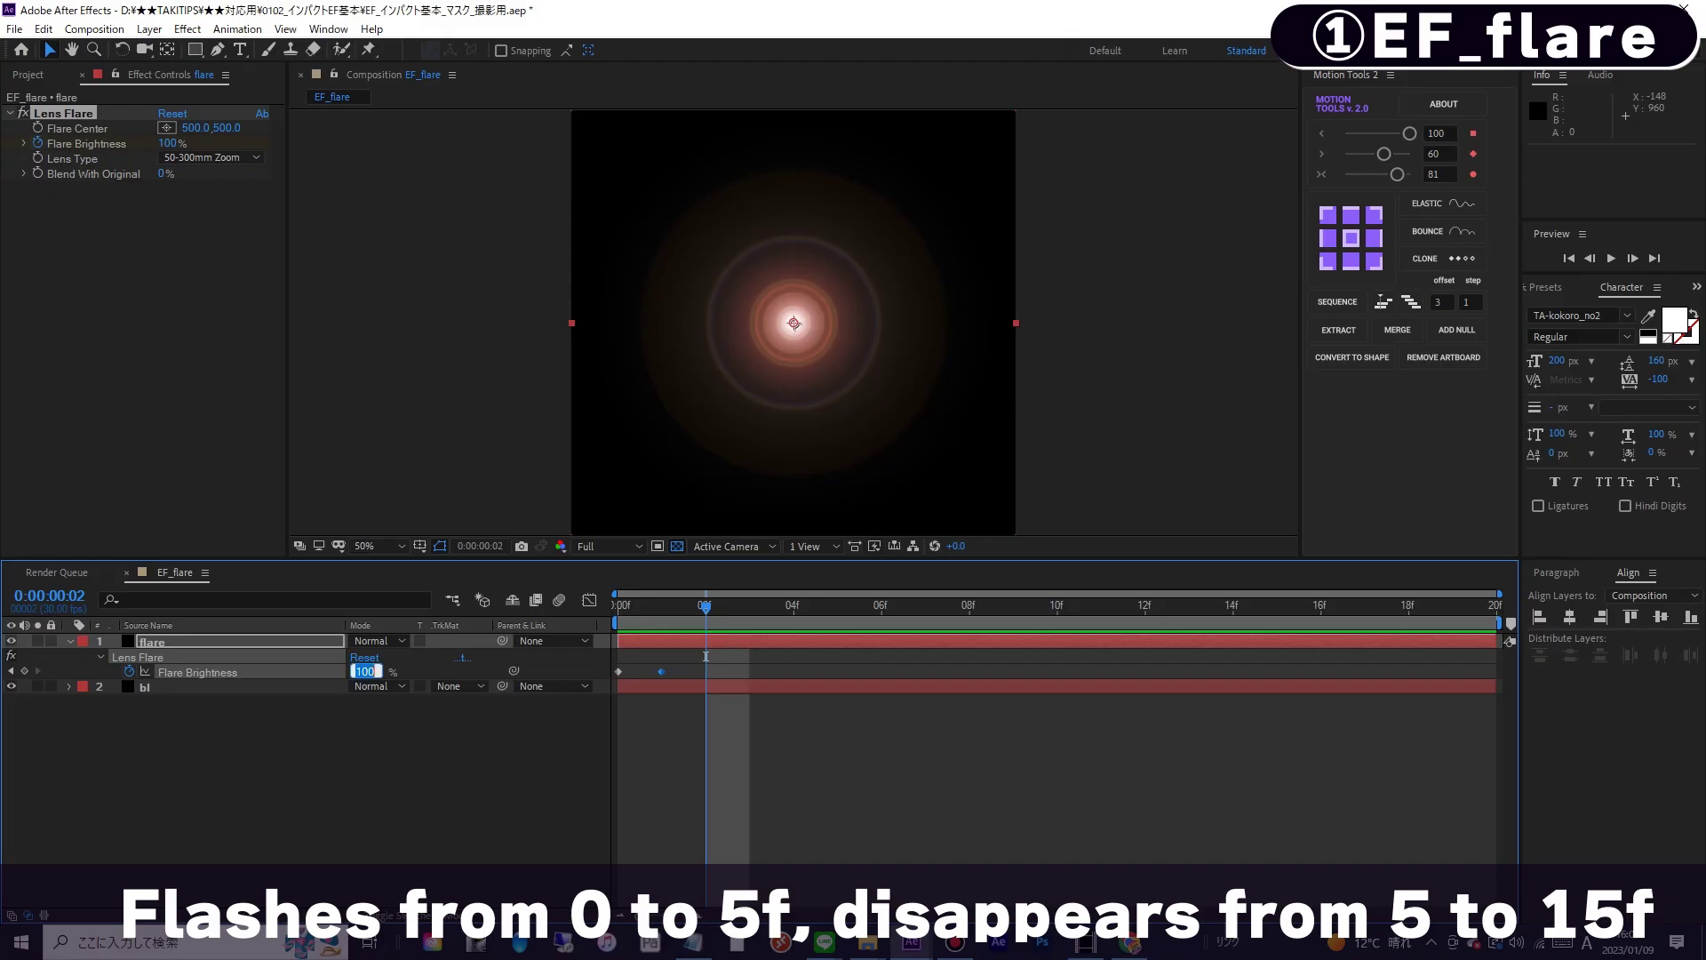
{"action": "type", "text": "30"}
{"action": "key", "text": "Return"}
- Continue the flicker with Flare Brightness keyframes of 100% at frame 3, 30% at frame 4 and 120% at frame 5
{"action": "key", "text": "Page_Down"}
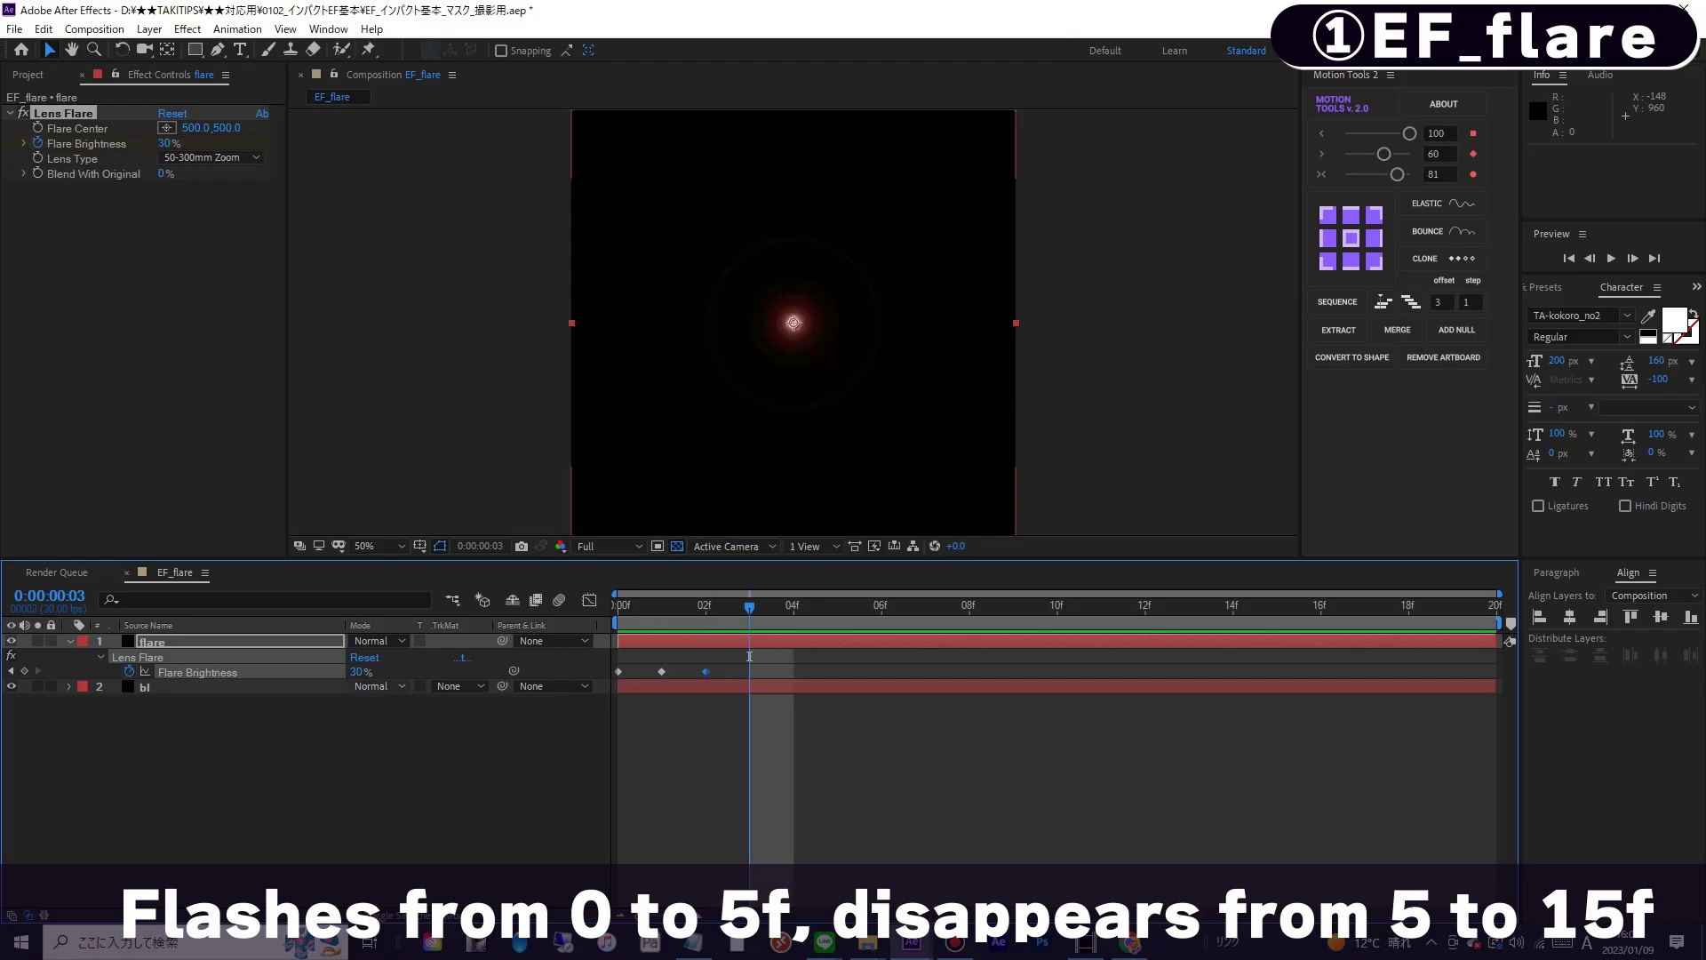
{"action": "type", "text": "100"}
{"action": "key", "text": "Return"}
{"action": "key", "text": "Page_Down"}
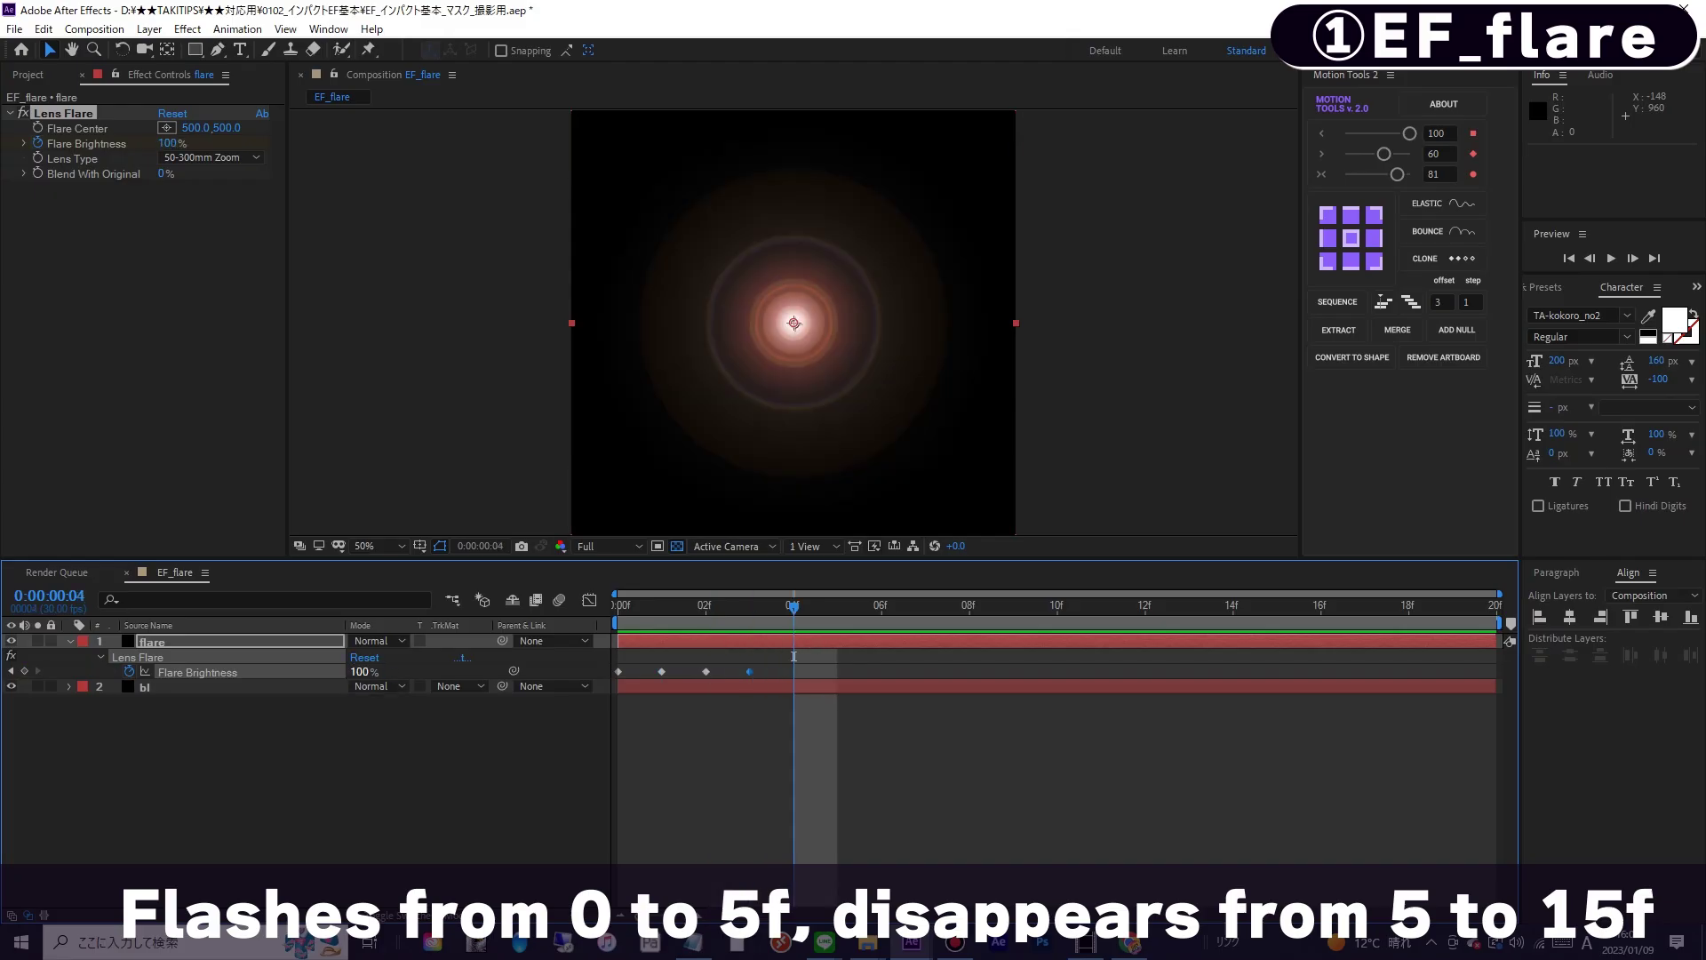
{"action": "key", "text": "Return"}
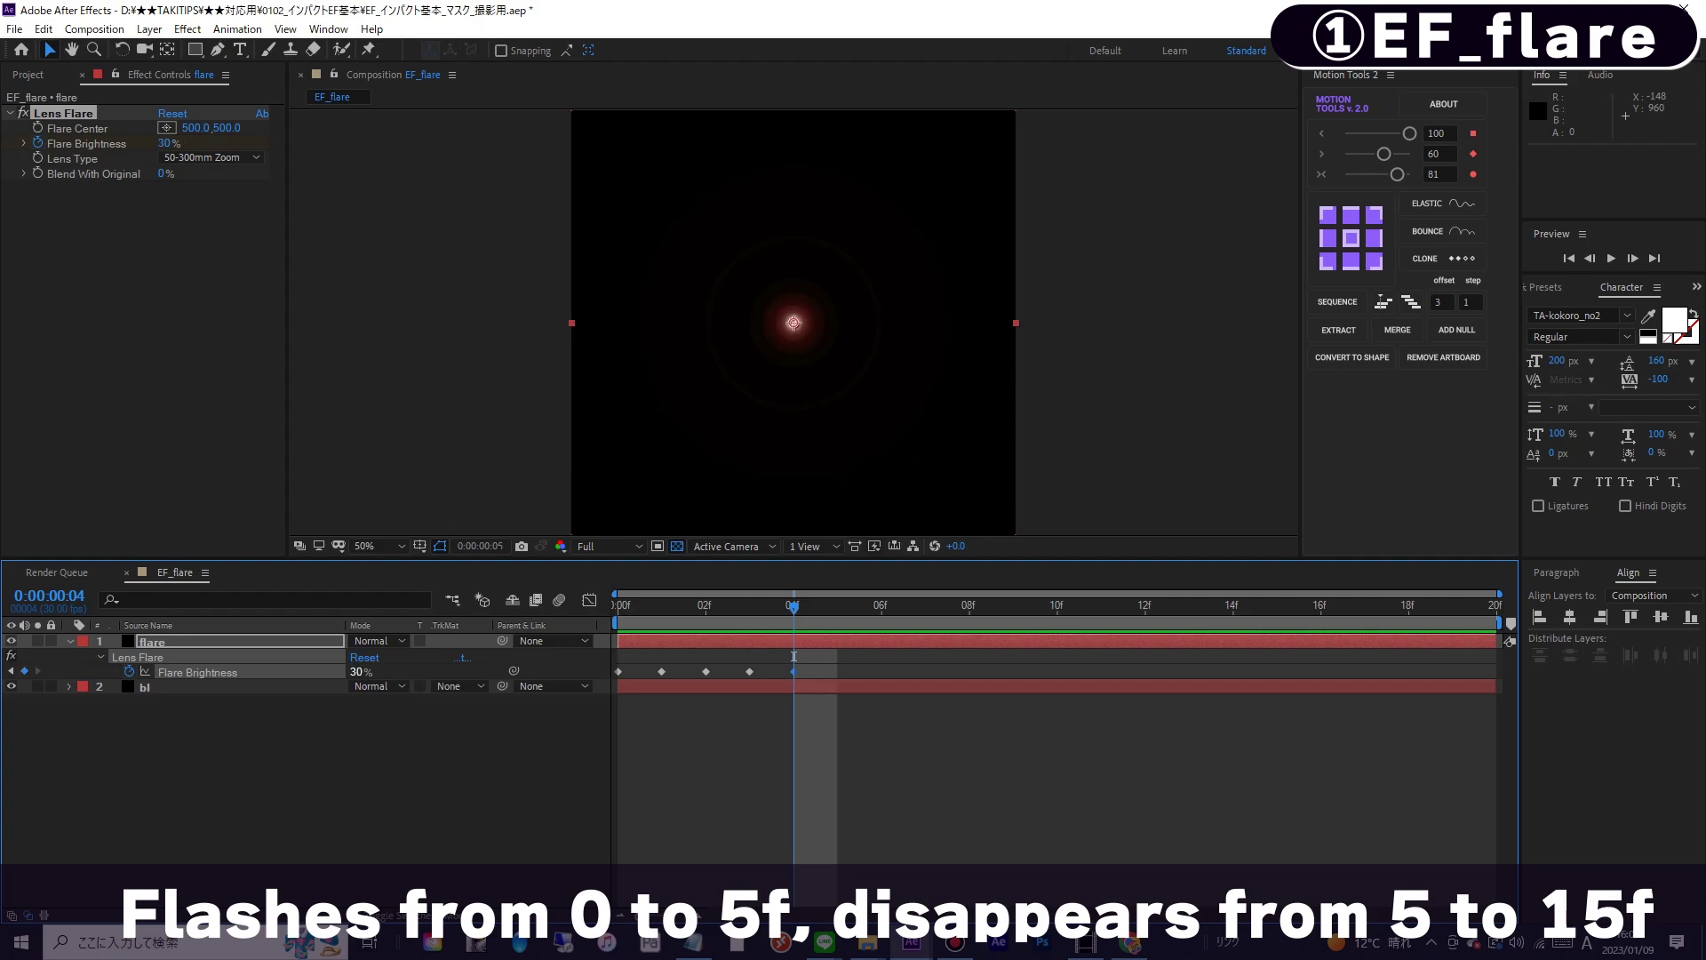
{"action": "key", "text": "Page_Down"}
{"action": "key", "text": "Return"}
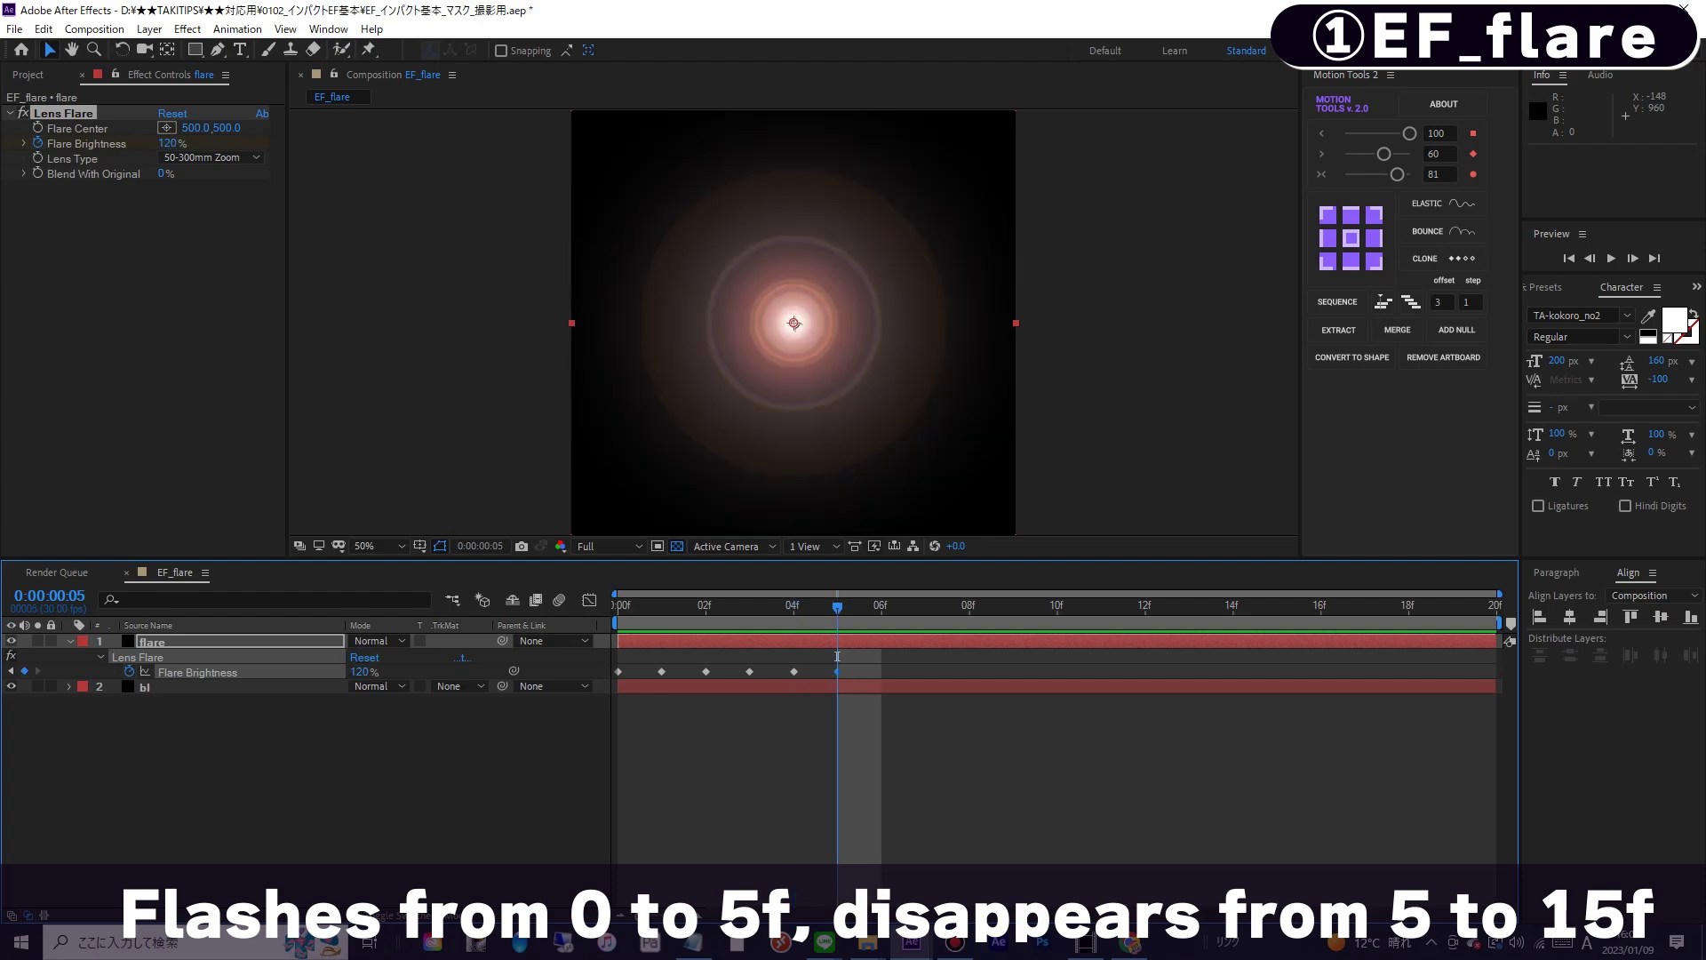
- Add a Flare Brightness keyframe of 0% at frame 15 and preview the animation
{"action": "left_click_drag", "start_coordinate": [837, 656], "coordinate": [1277, 655]}
{"action": "type", "text": "0"}
{"action": "key", "text": "Return"}
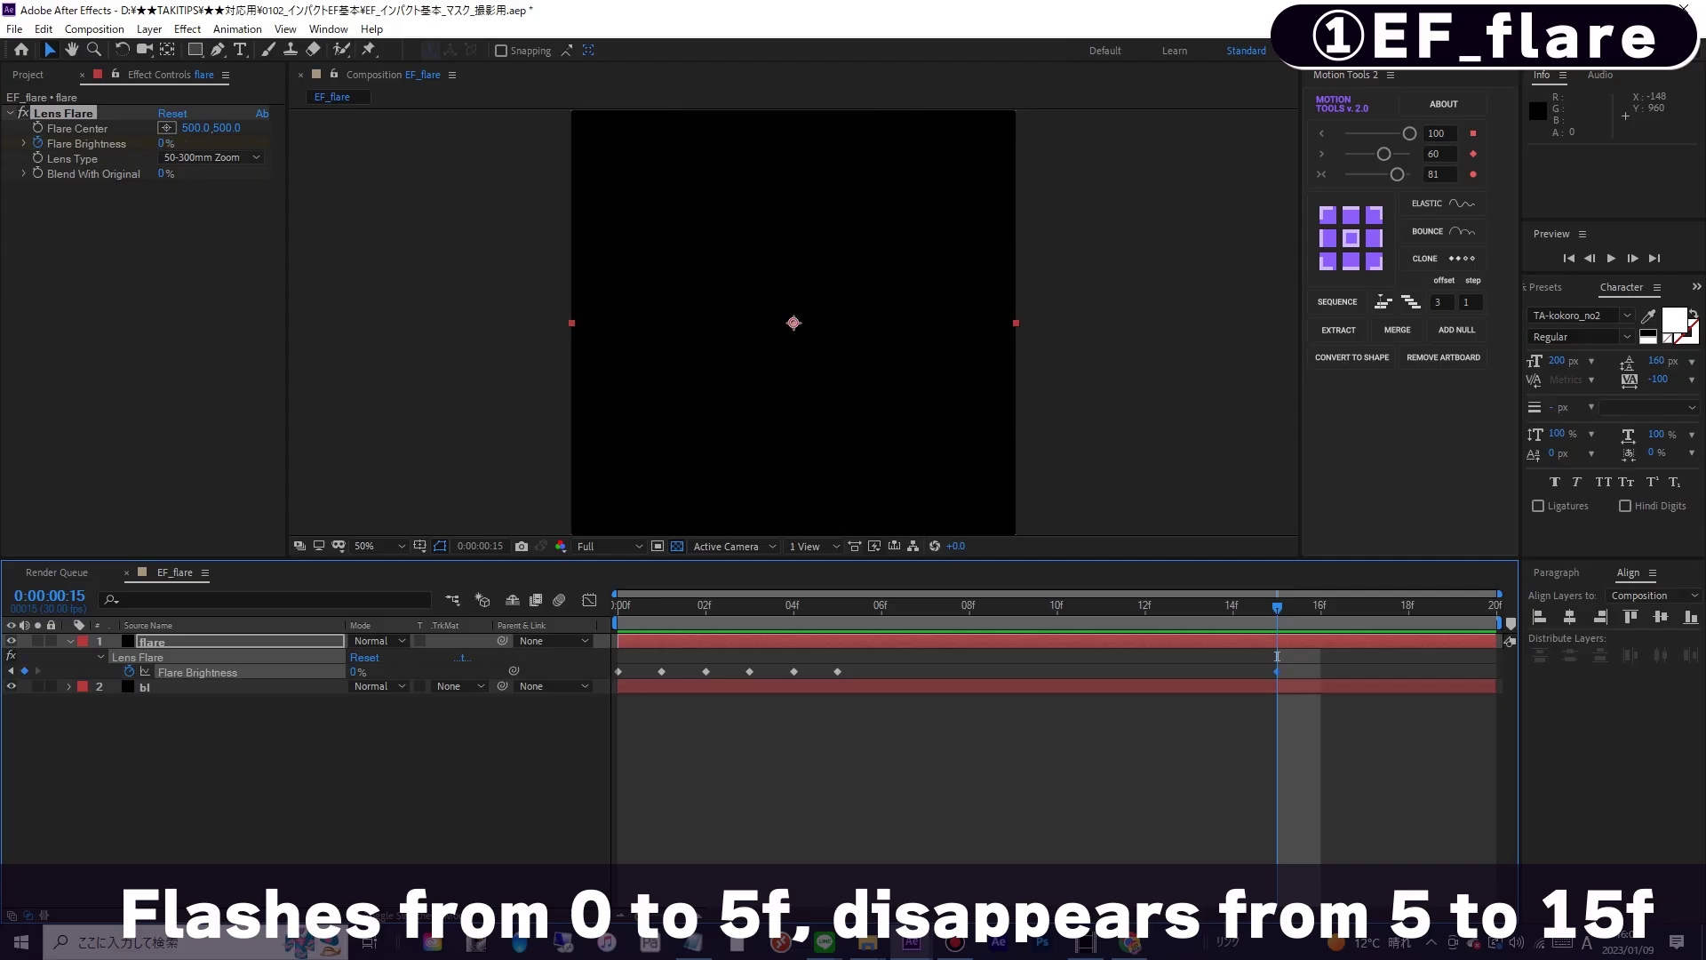
{"action": "key", "text": "space"}
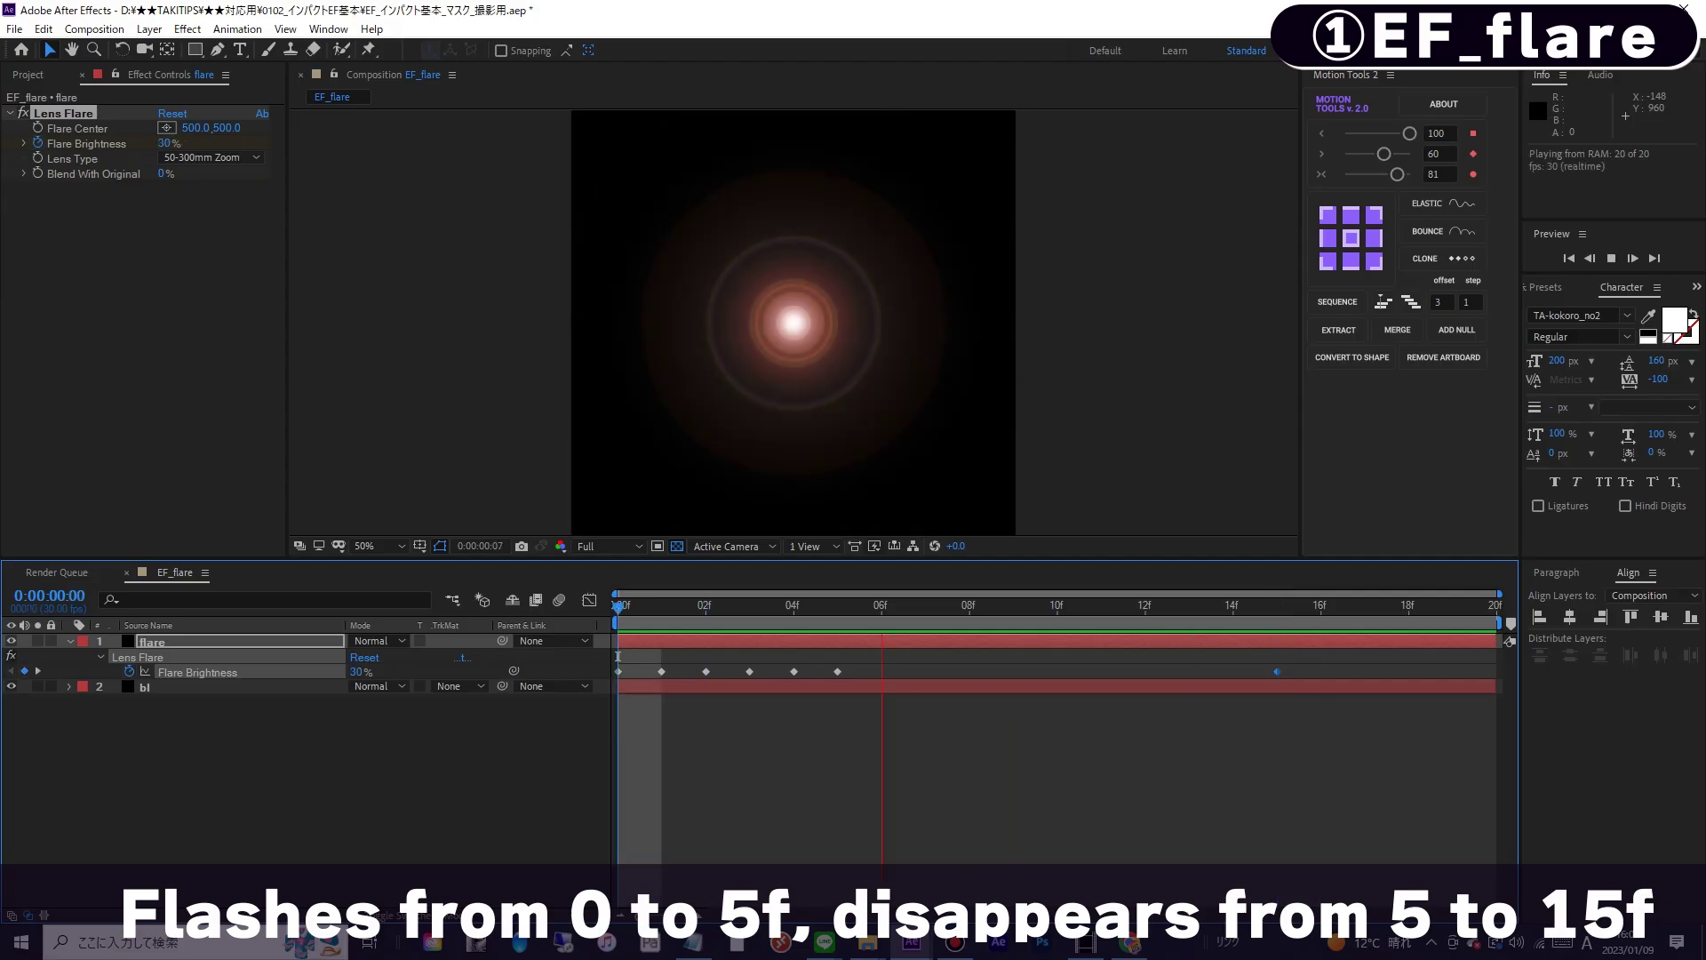
{"action": "left_click", "coordinate": [837, 656]}
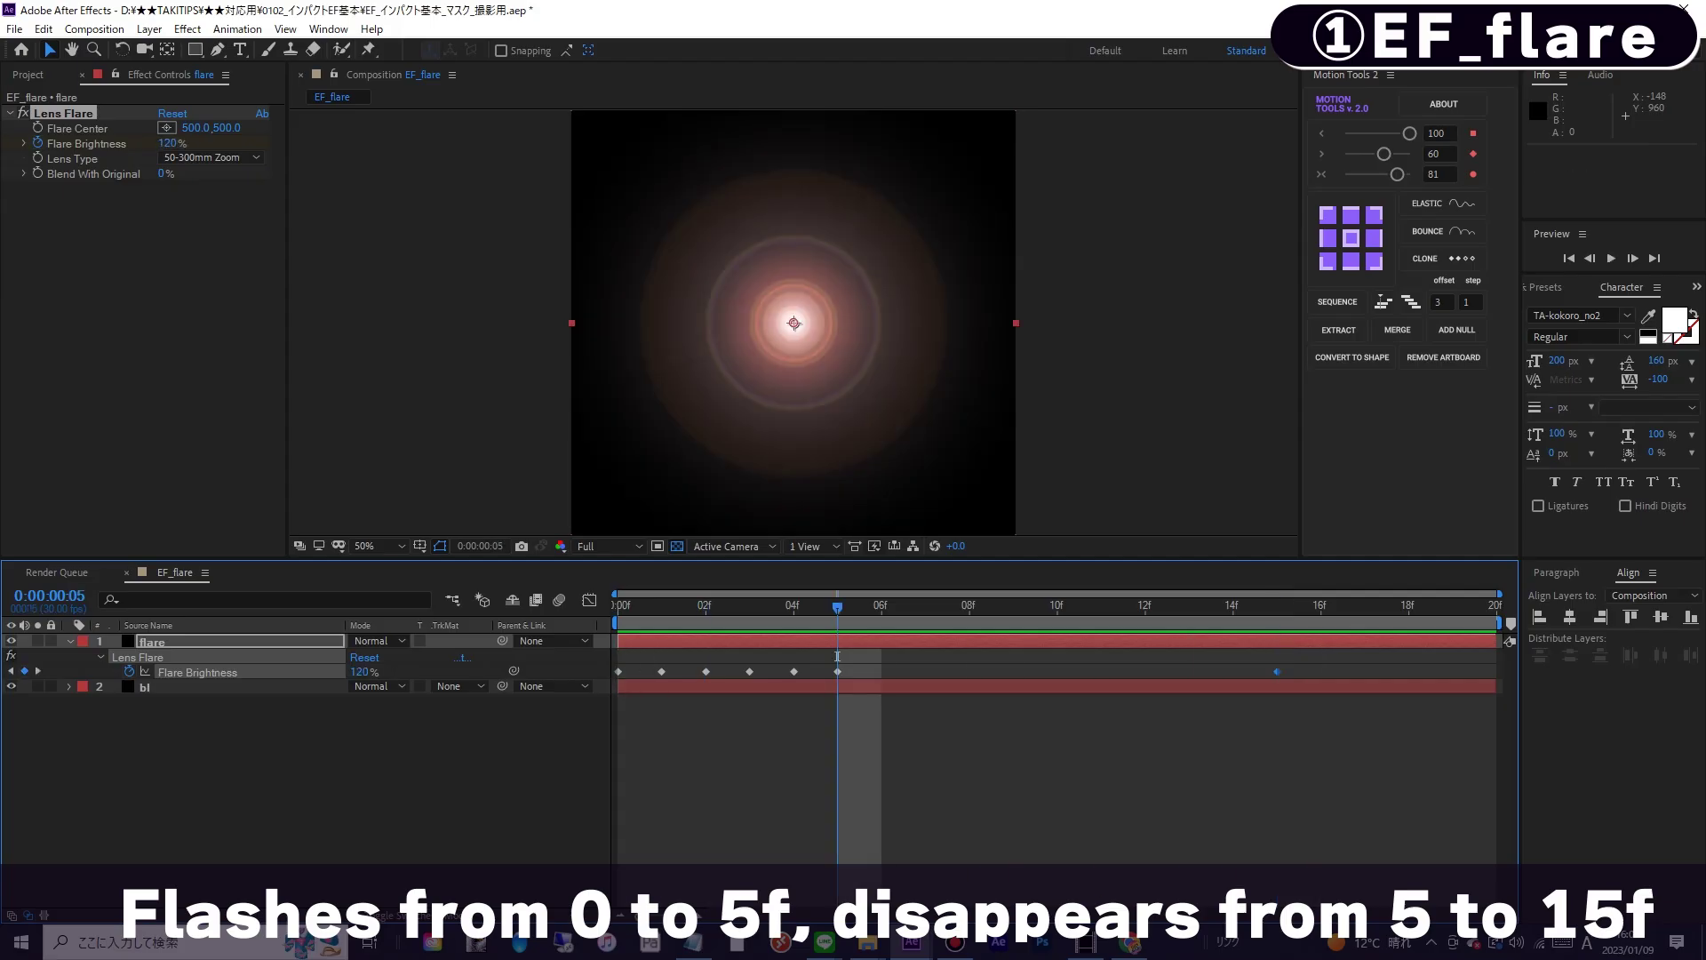
- Easy-ease the frame 15 brightness keyframe, stretch its incoming graph handle back to frame 5, and preview the fade-out
{"action": "key", "text": "F9"}
{"action": "key", "text": "shift+F3"}
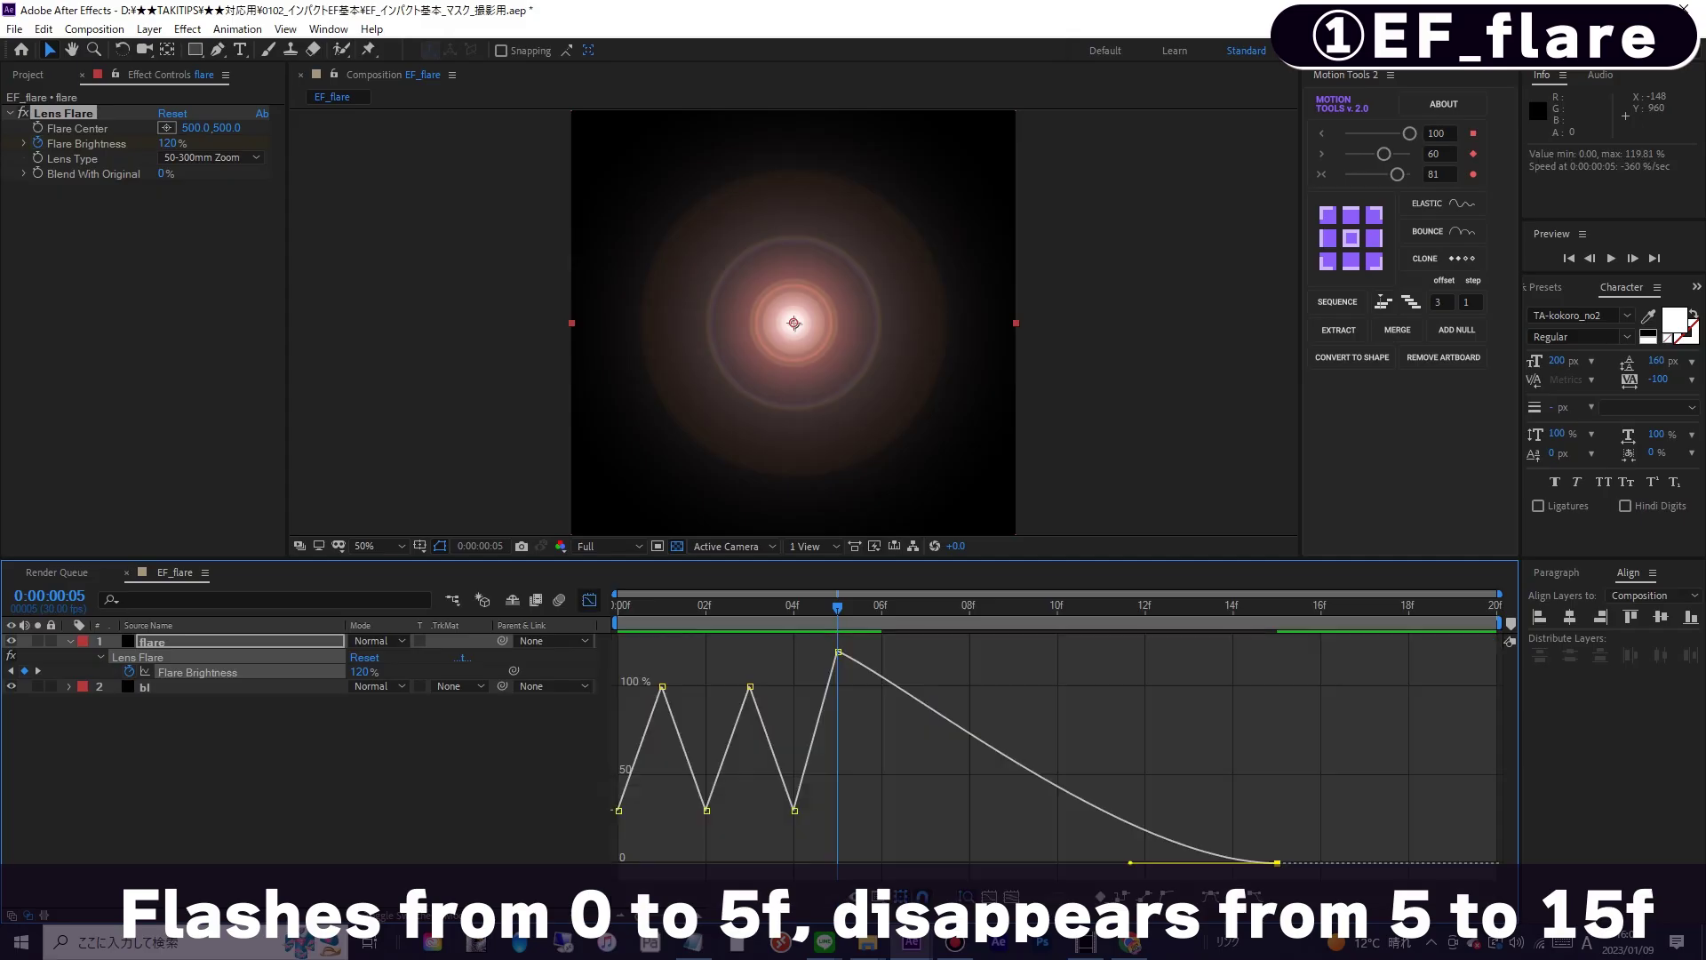
{"action": "left_click_drag", "start_coordinate": [1130, 863], "coordinate": [837, 863]}
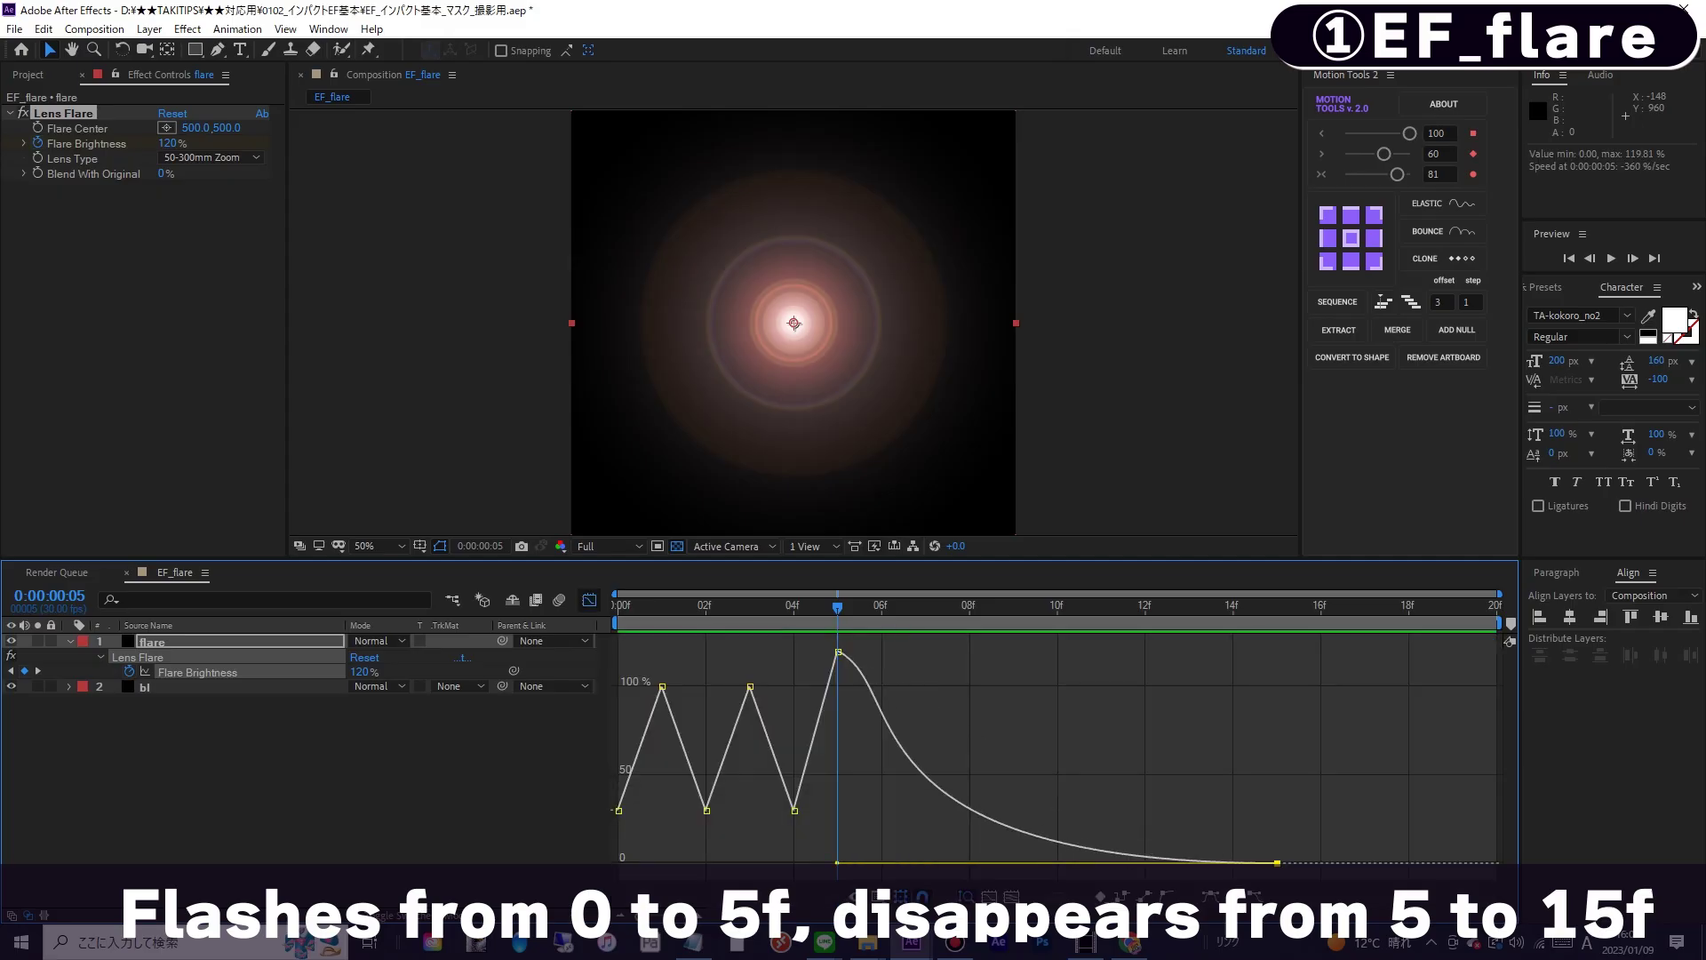
{"action": "key", "text": "Home"}
{"action": "key", "text": "space"}
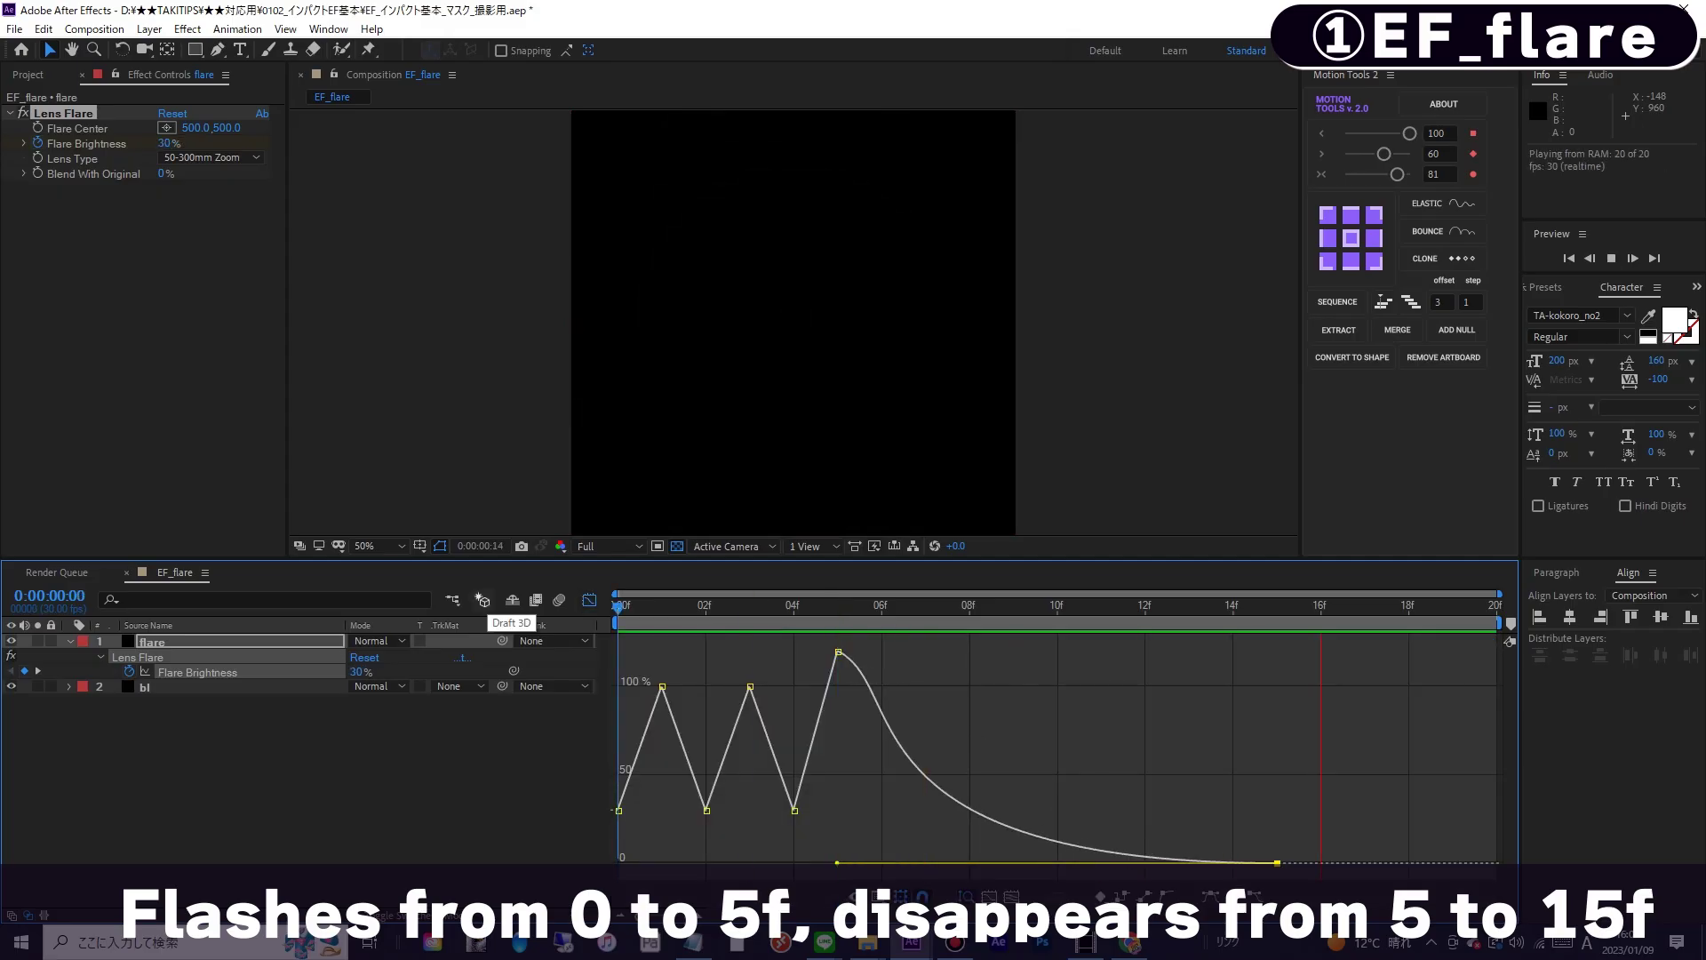
{"action": "key", "text": "shift+F3"}
{"action": "left_click", "coordinate": [837, 606]}
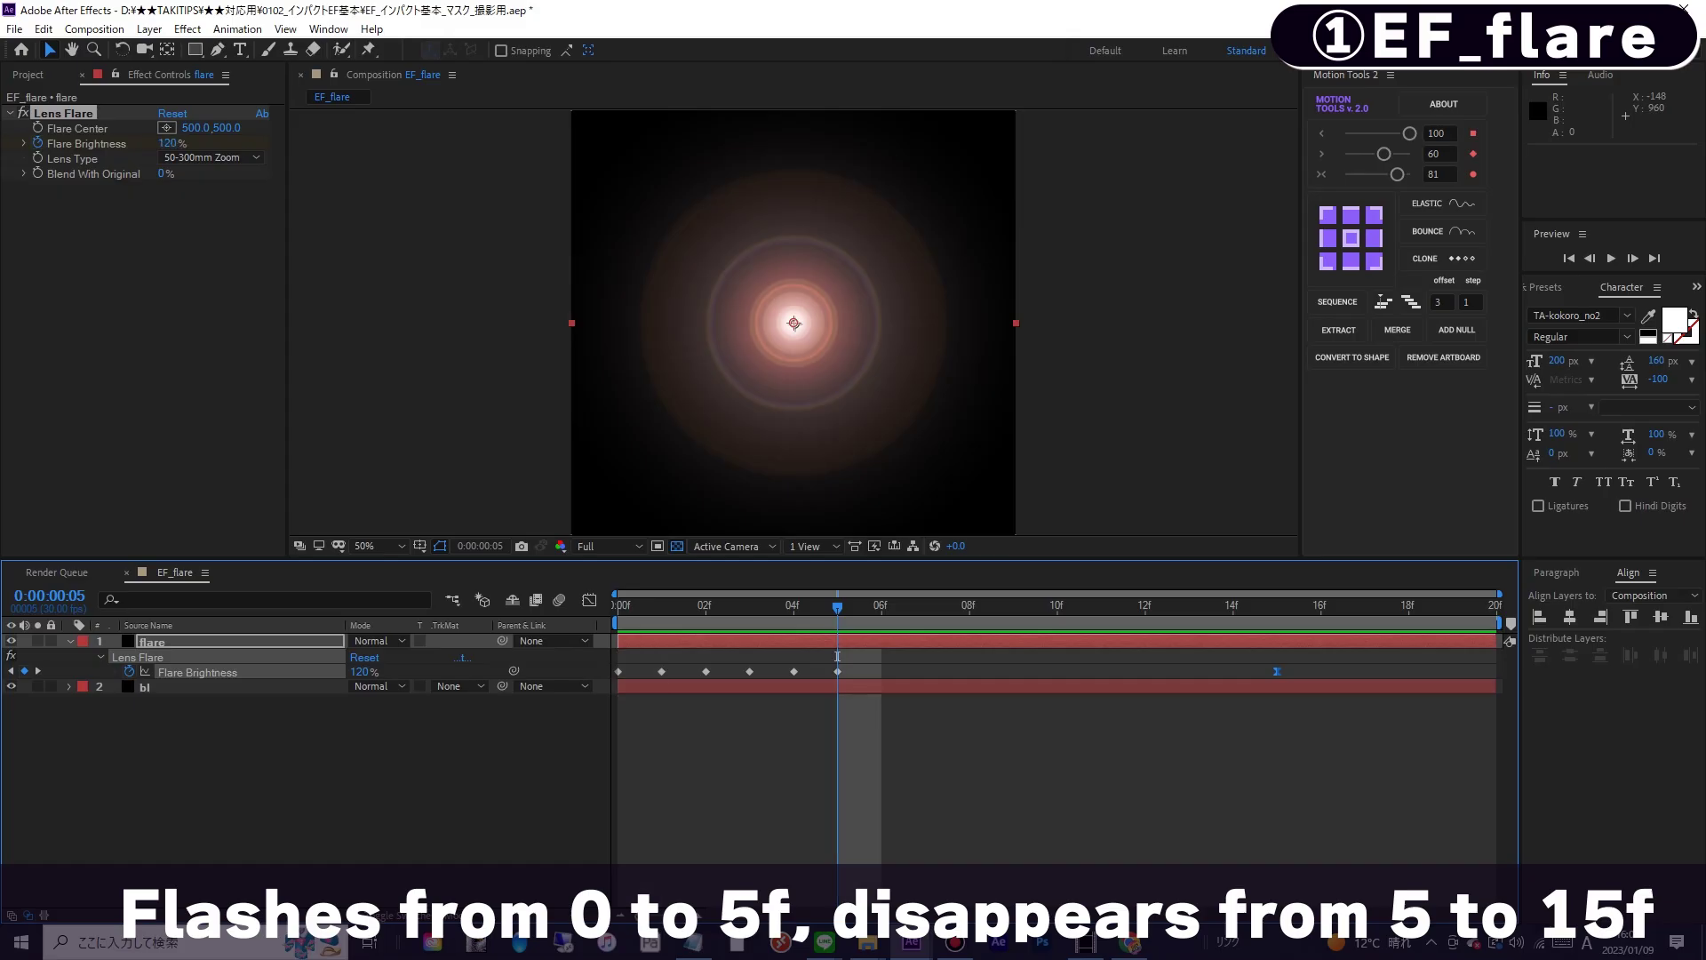
{"action": "key", "text": "space"}
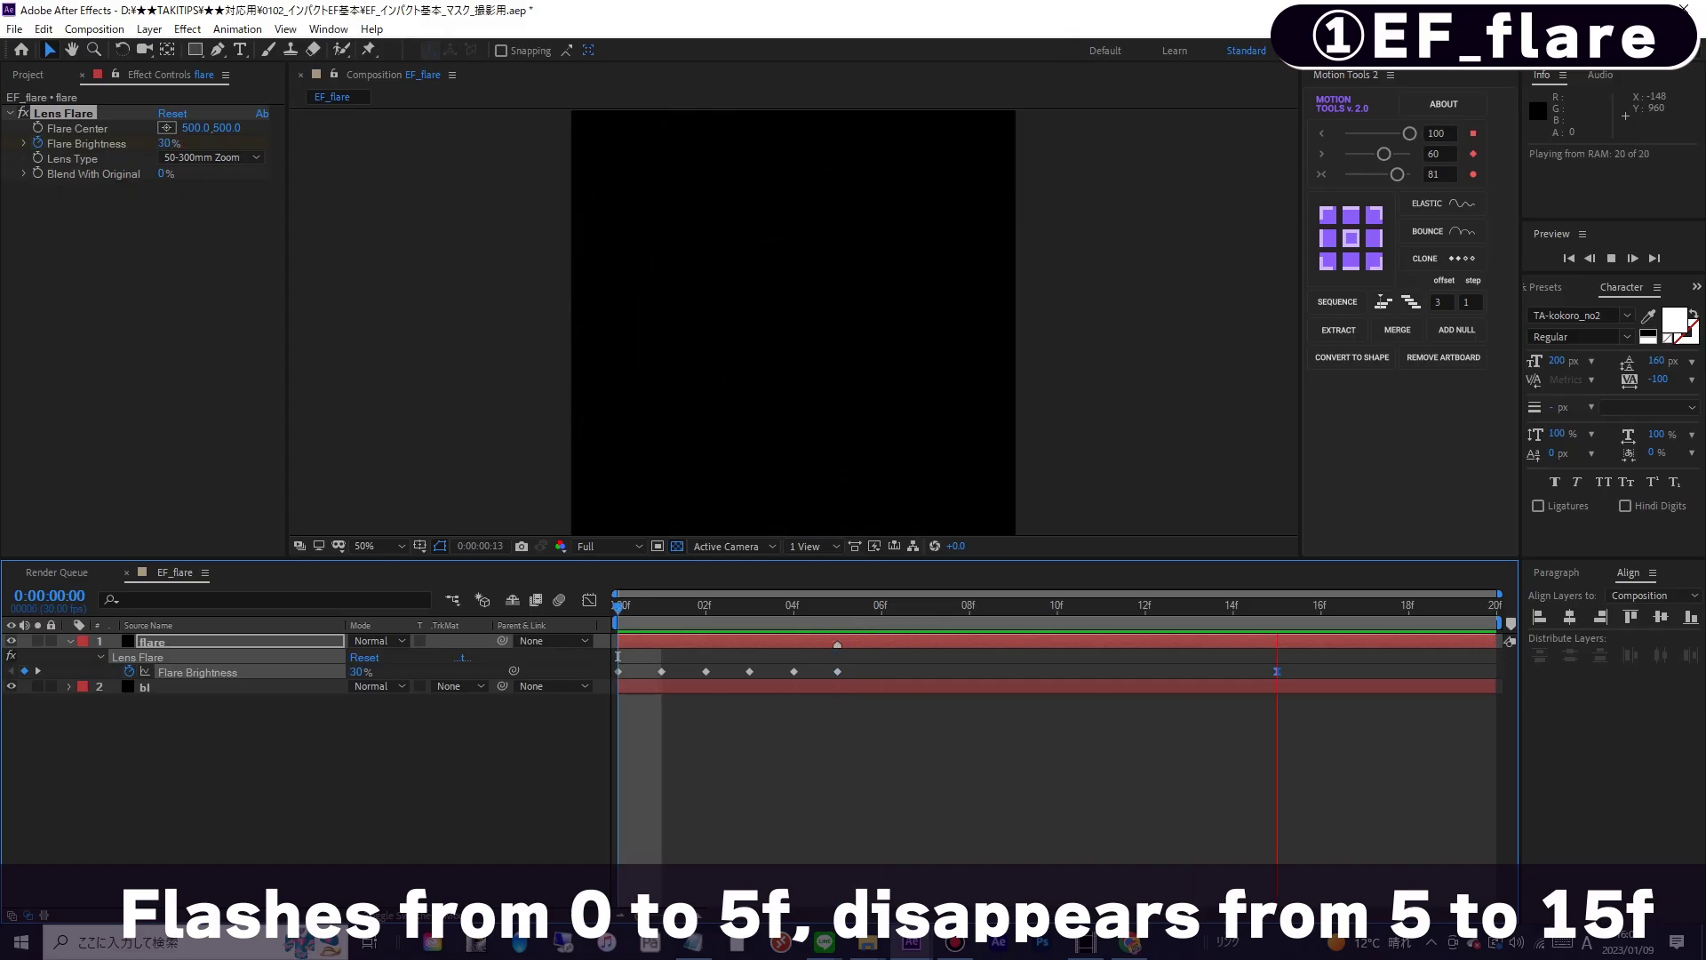
{"action": "key", "text": "space"}
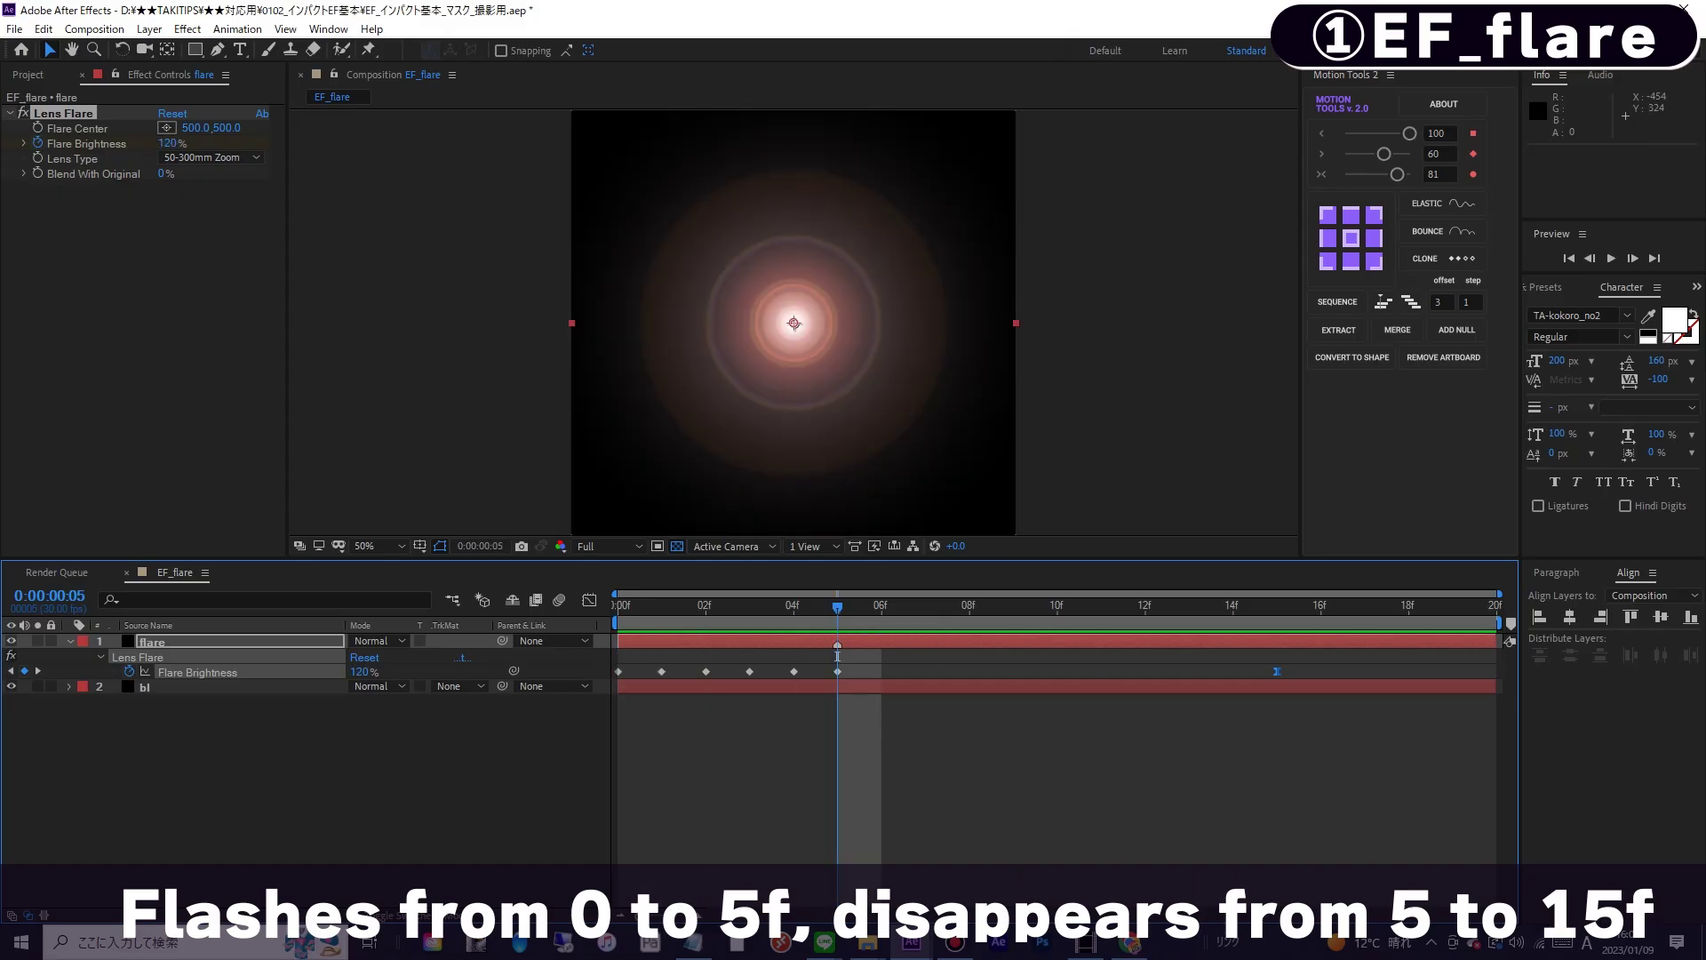
- Add a Curves effect to the flare layer and raise its Red curve to maximum output at about three quarters of the input range
{"action": "left_click", "coordinate": [10, 113]}
{"action": "left_click", "coordinate": [187, 29]}
{"action": "mouse_move", "coordinate": [237, 271]}
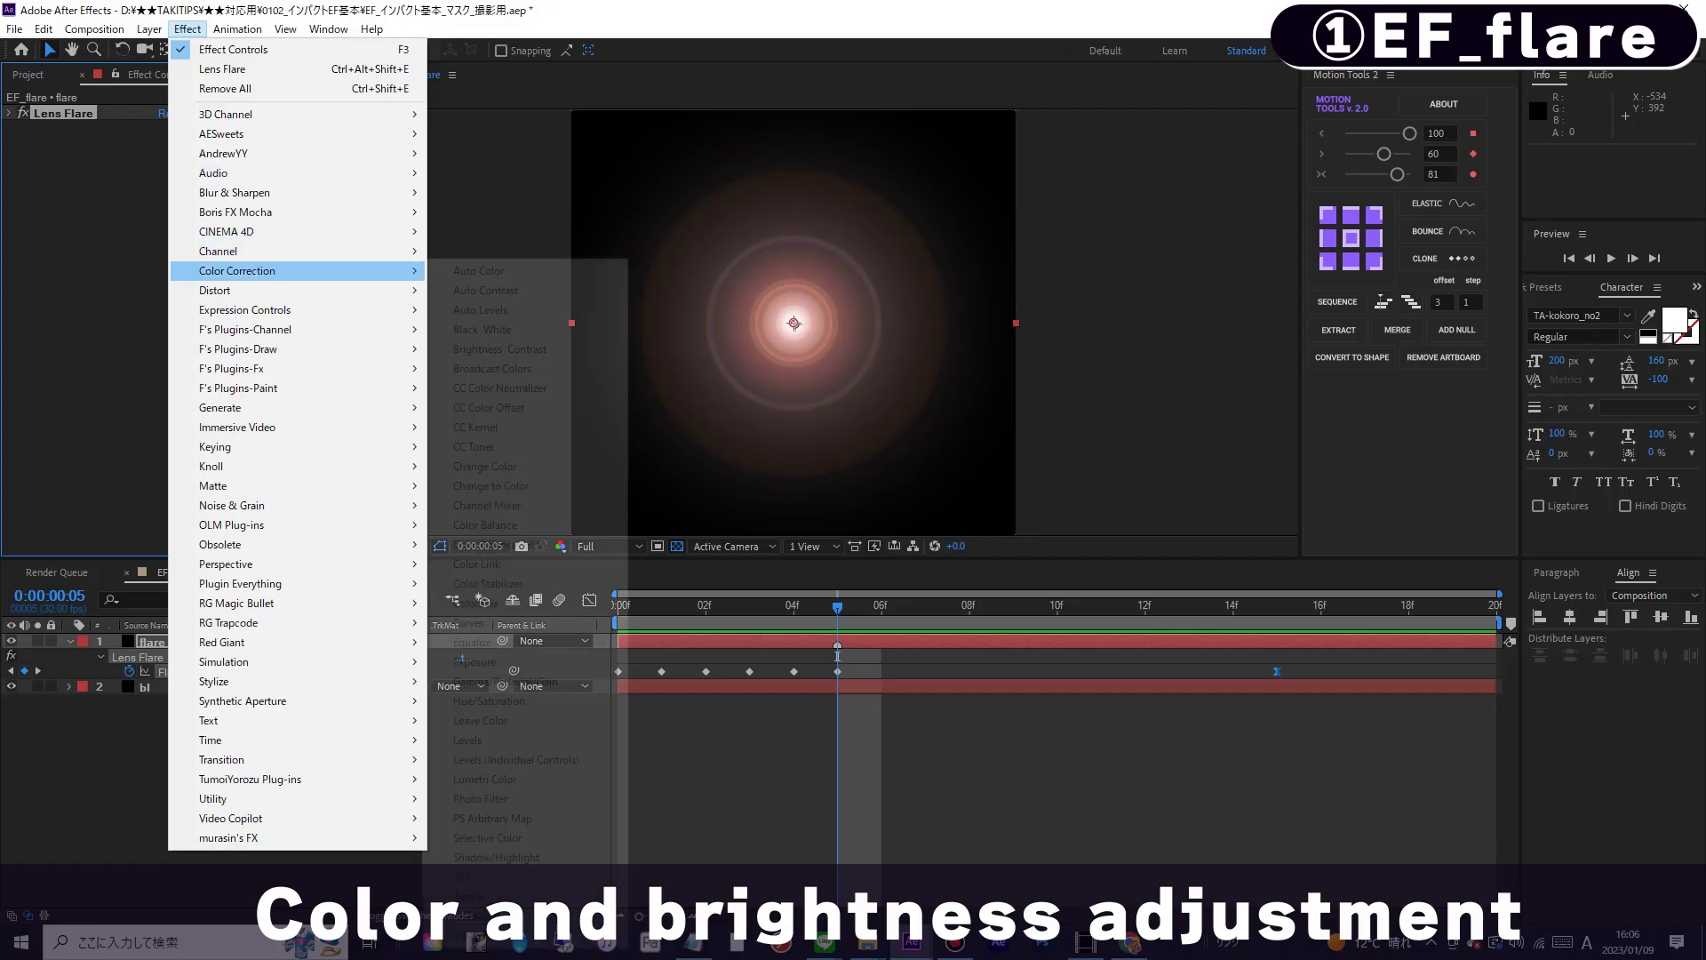
{"action": "left_click", "coordinate": [484, 623]}
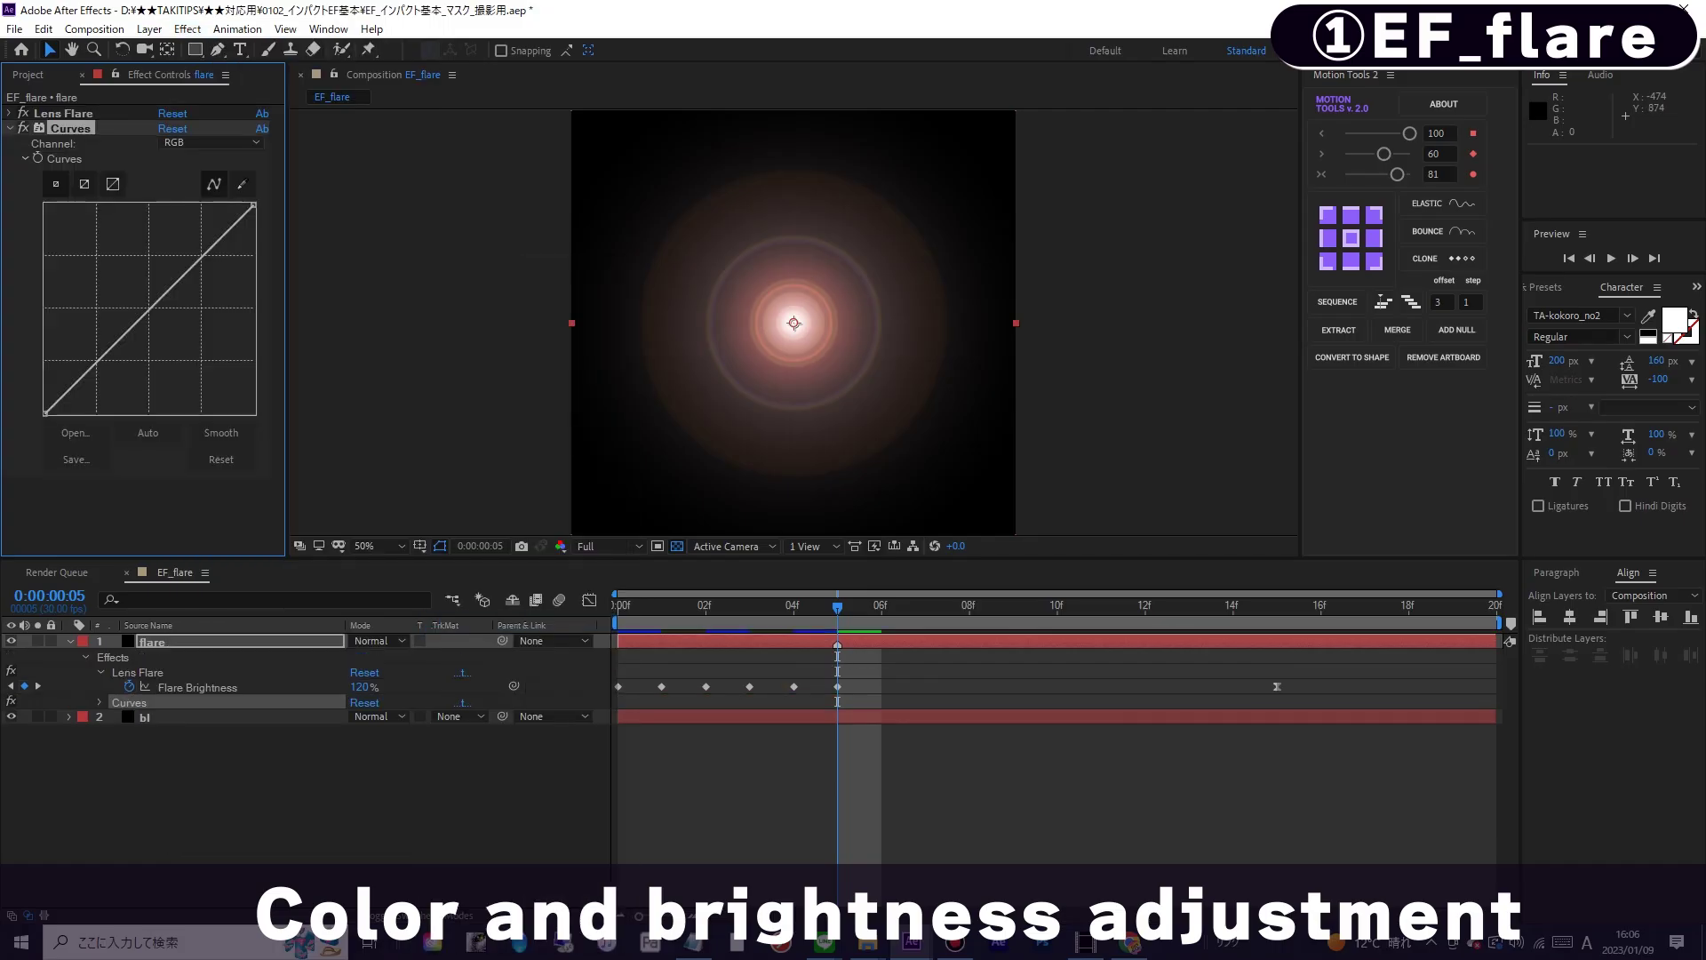
{"action": "left_click", "coordinate": [210, 143]}
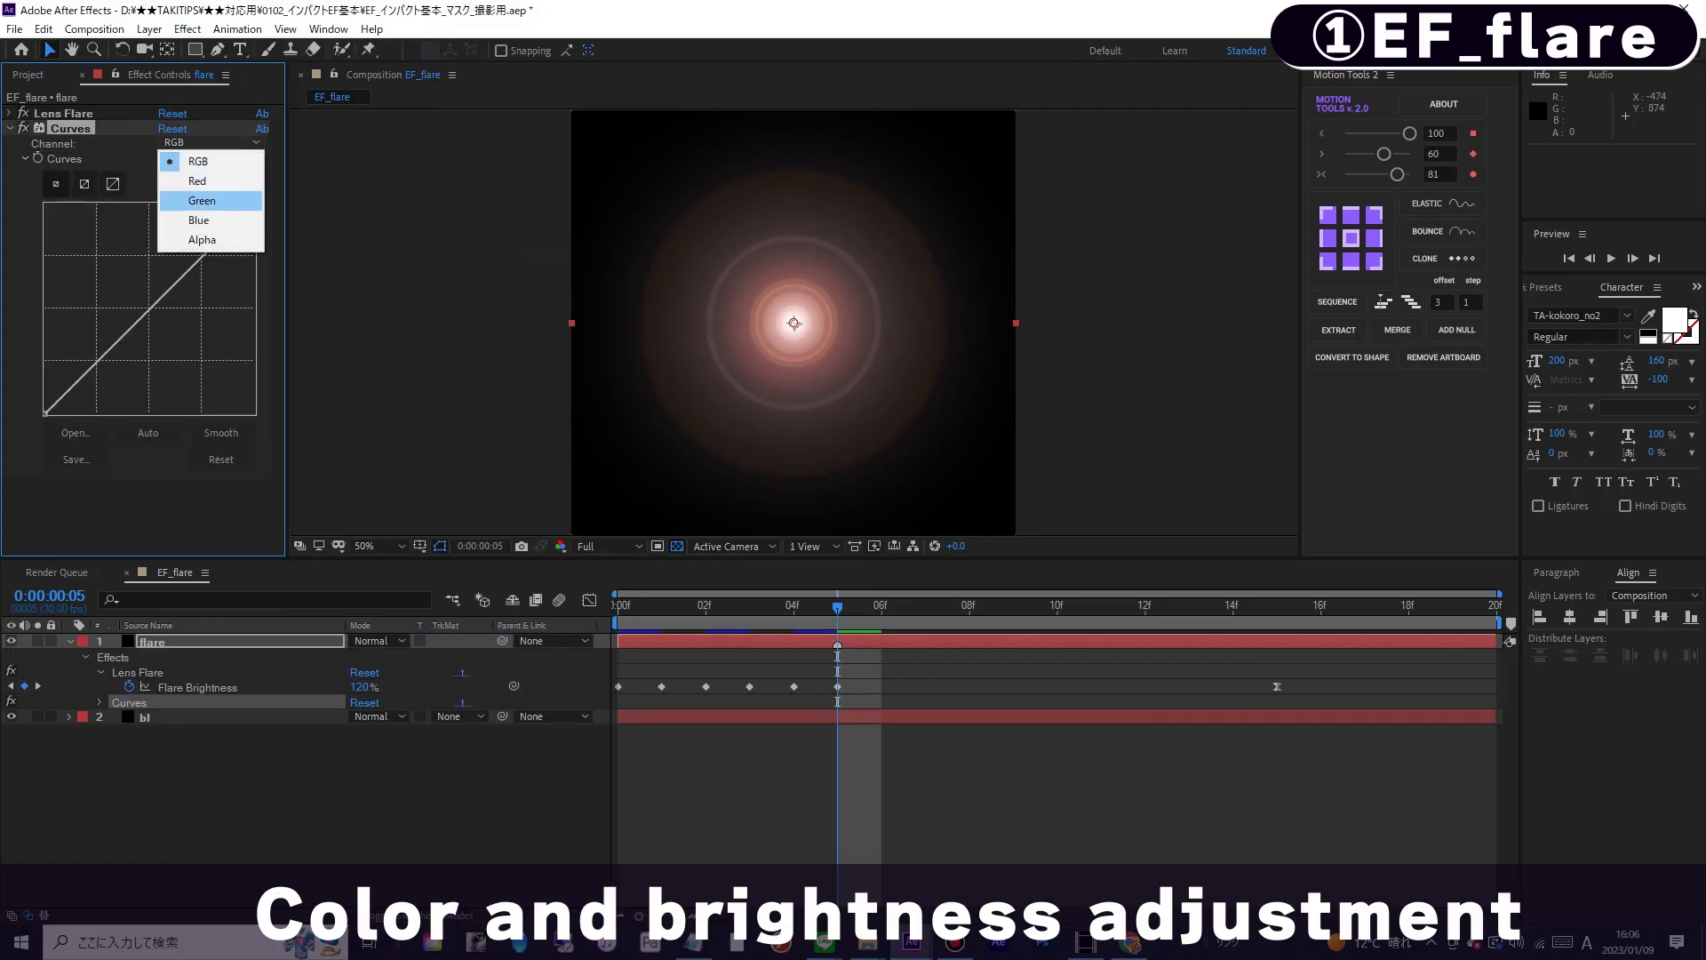
{"action": "left_click", "coordinate": [199, 182]}
{"action": "left_click_drag", "start_coordinate": [182, 276], "coordinate": [204, 206]}
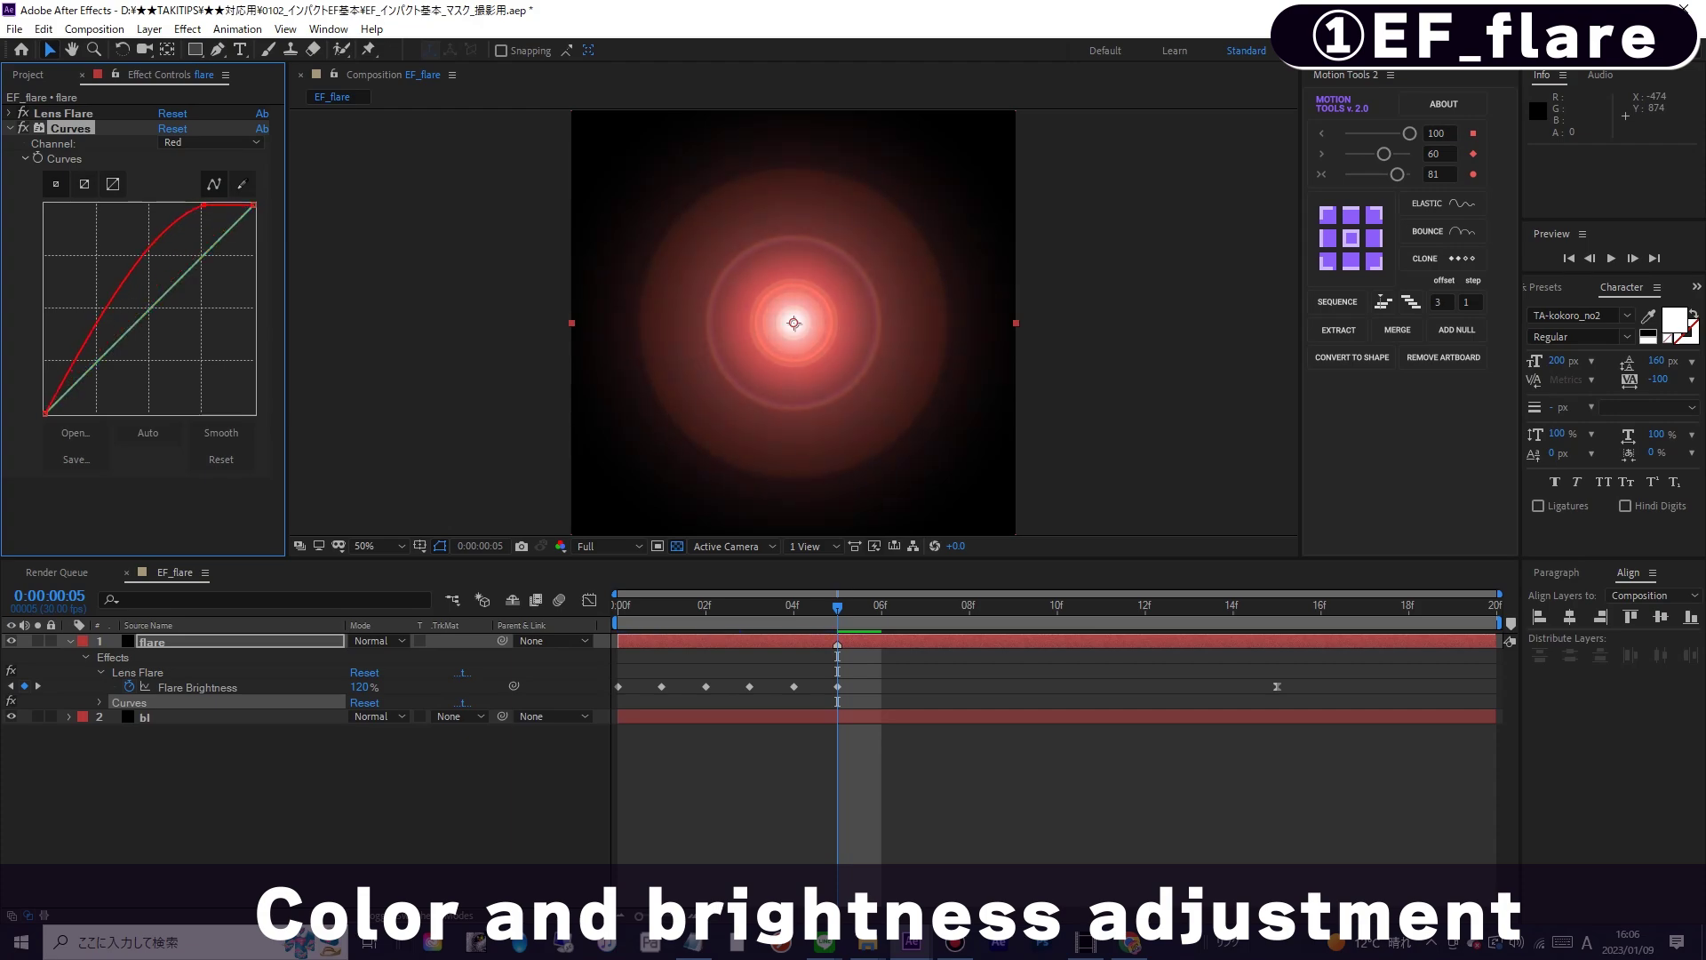
- Raise the Green curve to maximum at about three quarters input, bow the Blue curve downward, and preview the orange tint
{"action": "left_click", "coordinate": [209, 142]}
{"action": "left_click", "coordinate": [198, 197]}
{"action": "left_click_drag", "start_coordinate": [213, 247], "coordinate": [201, 205]}
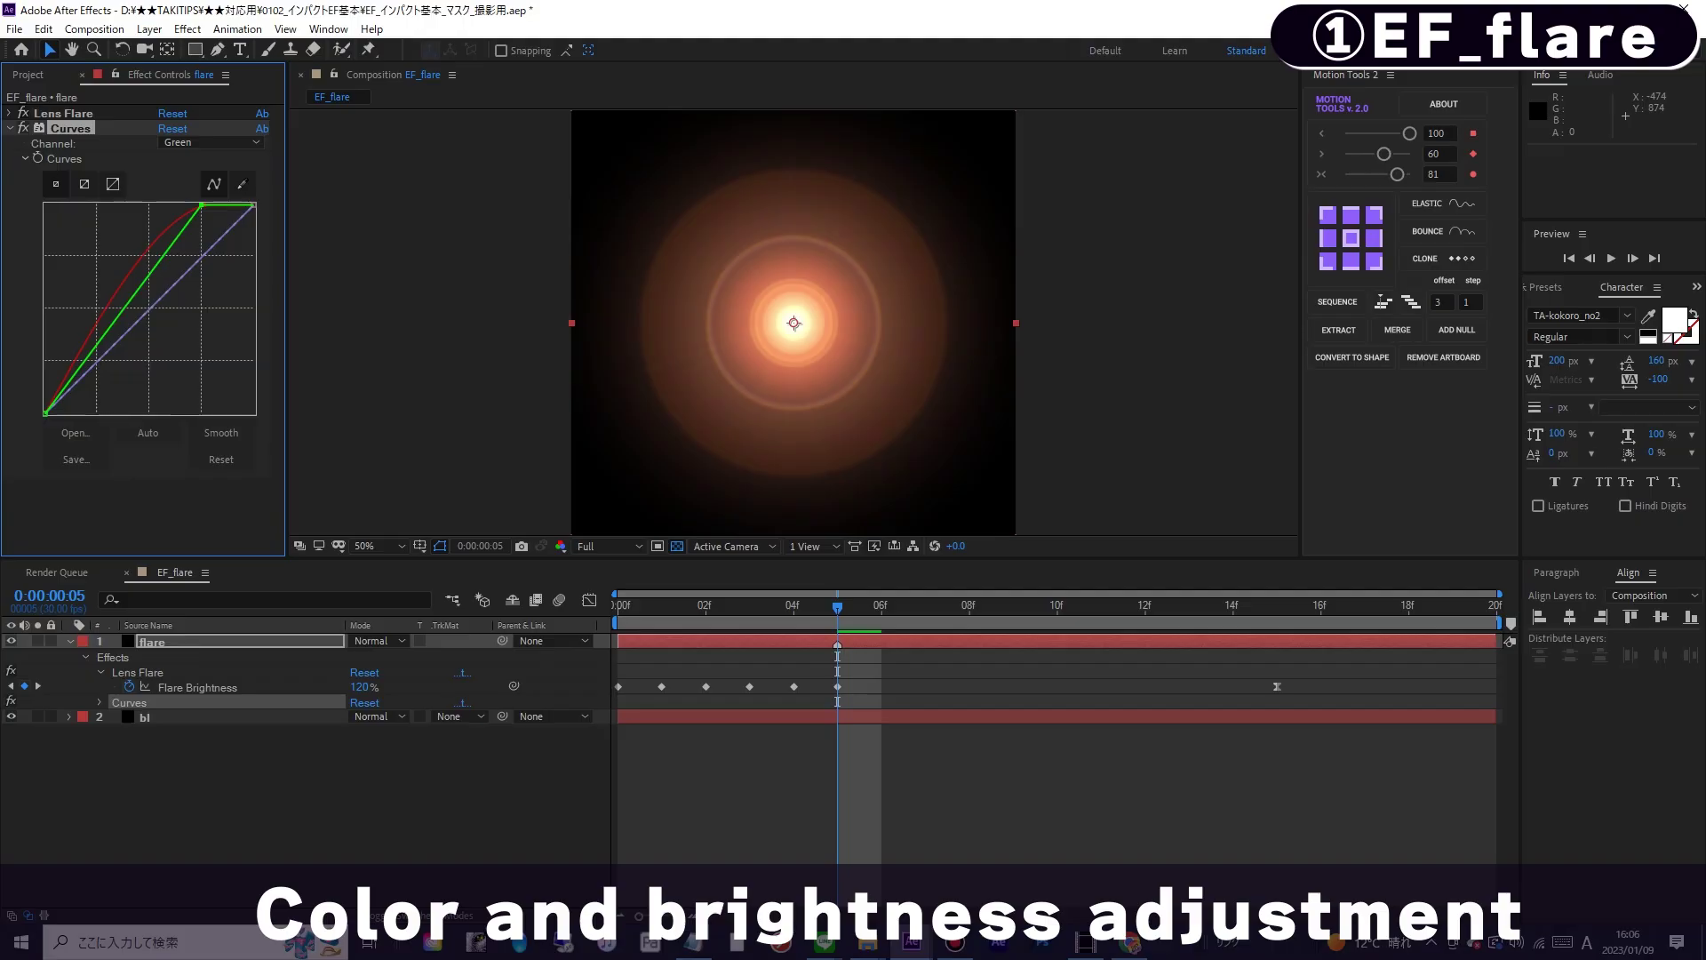
{"action": "left_click", "coordinate": [209, 143]}
{"action": "left_click", "coordinate": [198, 212]}
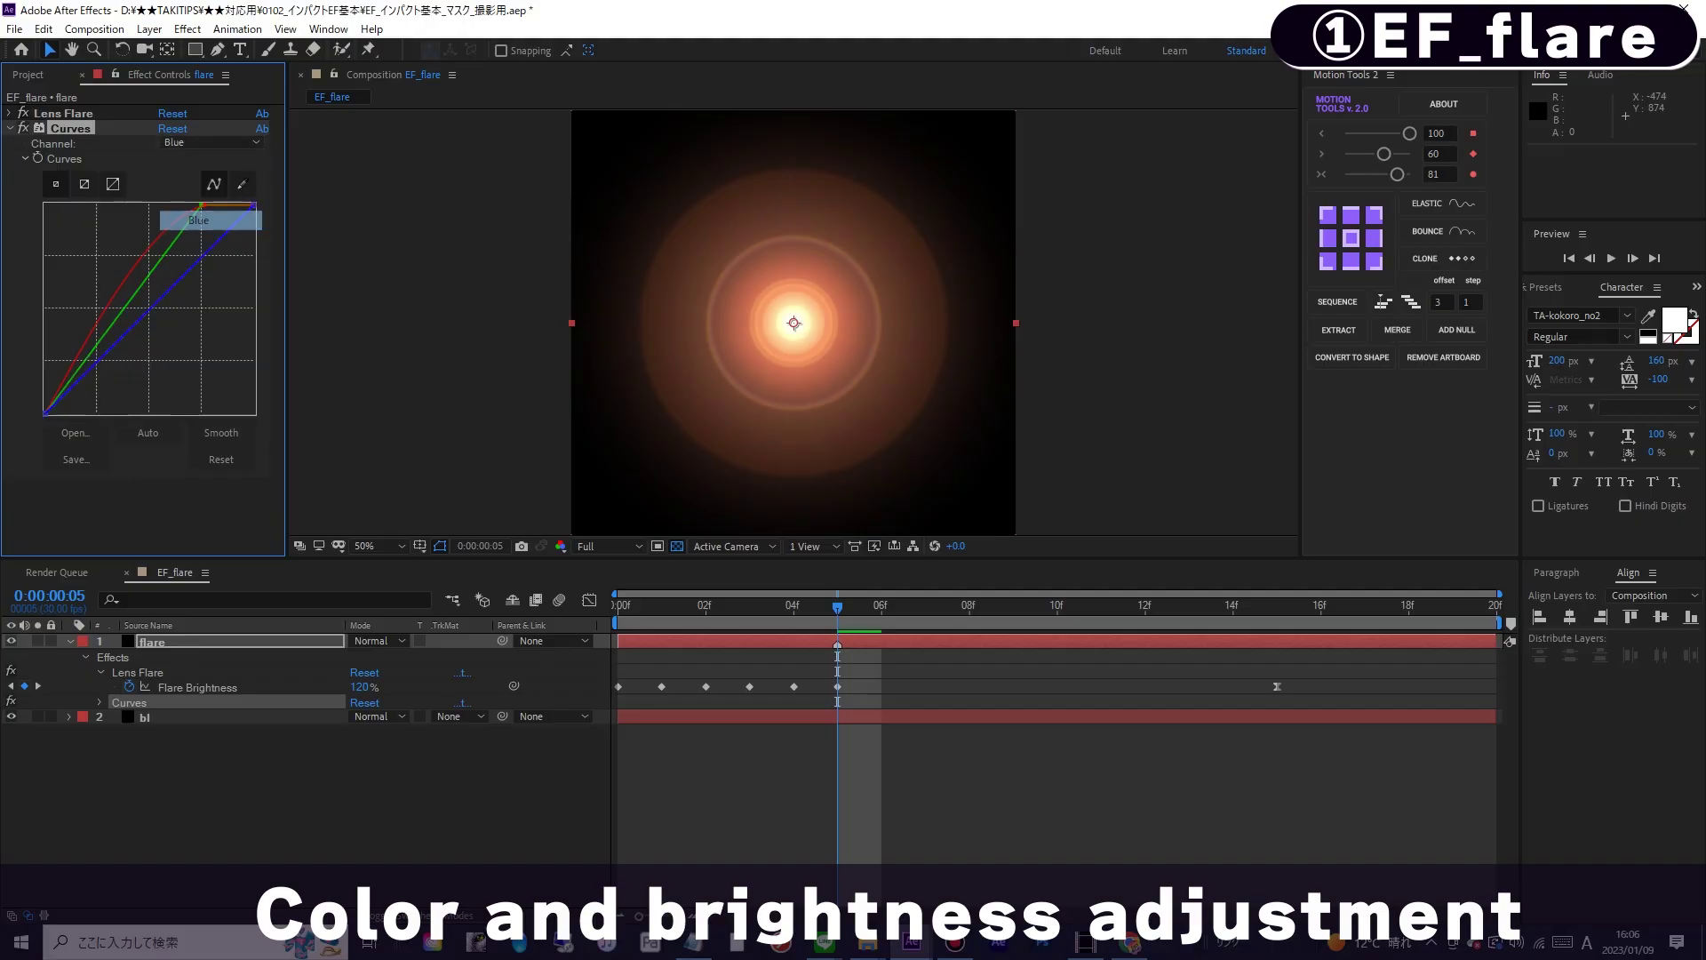
{"action": "left_click_drag", "start_coordinate": [138, 321], "coordinate": [138, 337]}
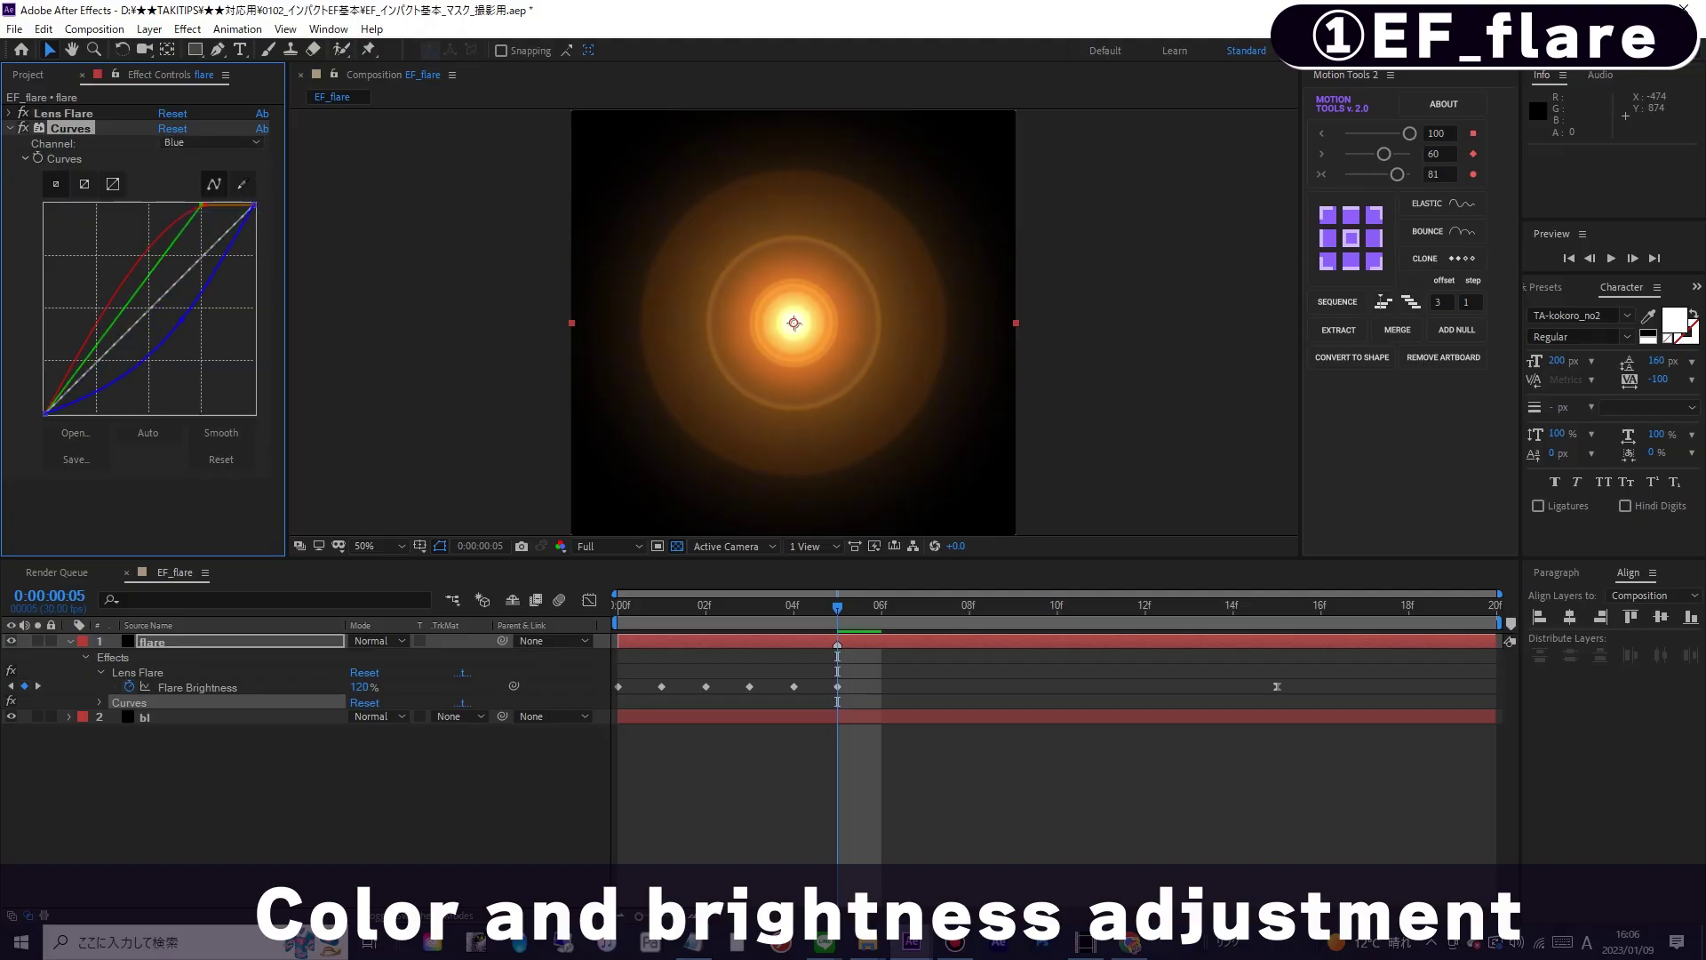
{"action": "key", "text": "space"}
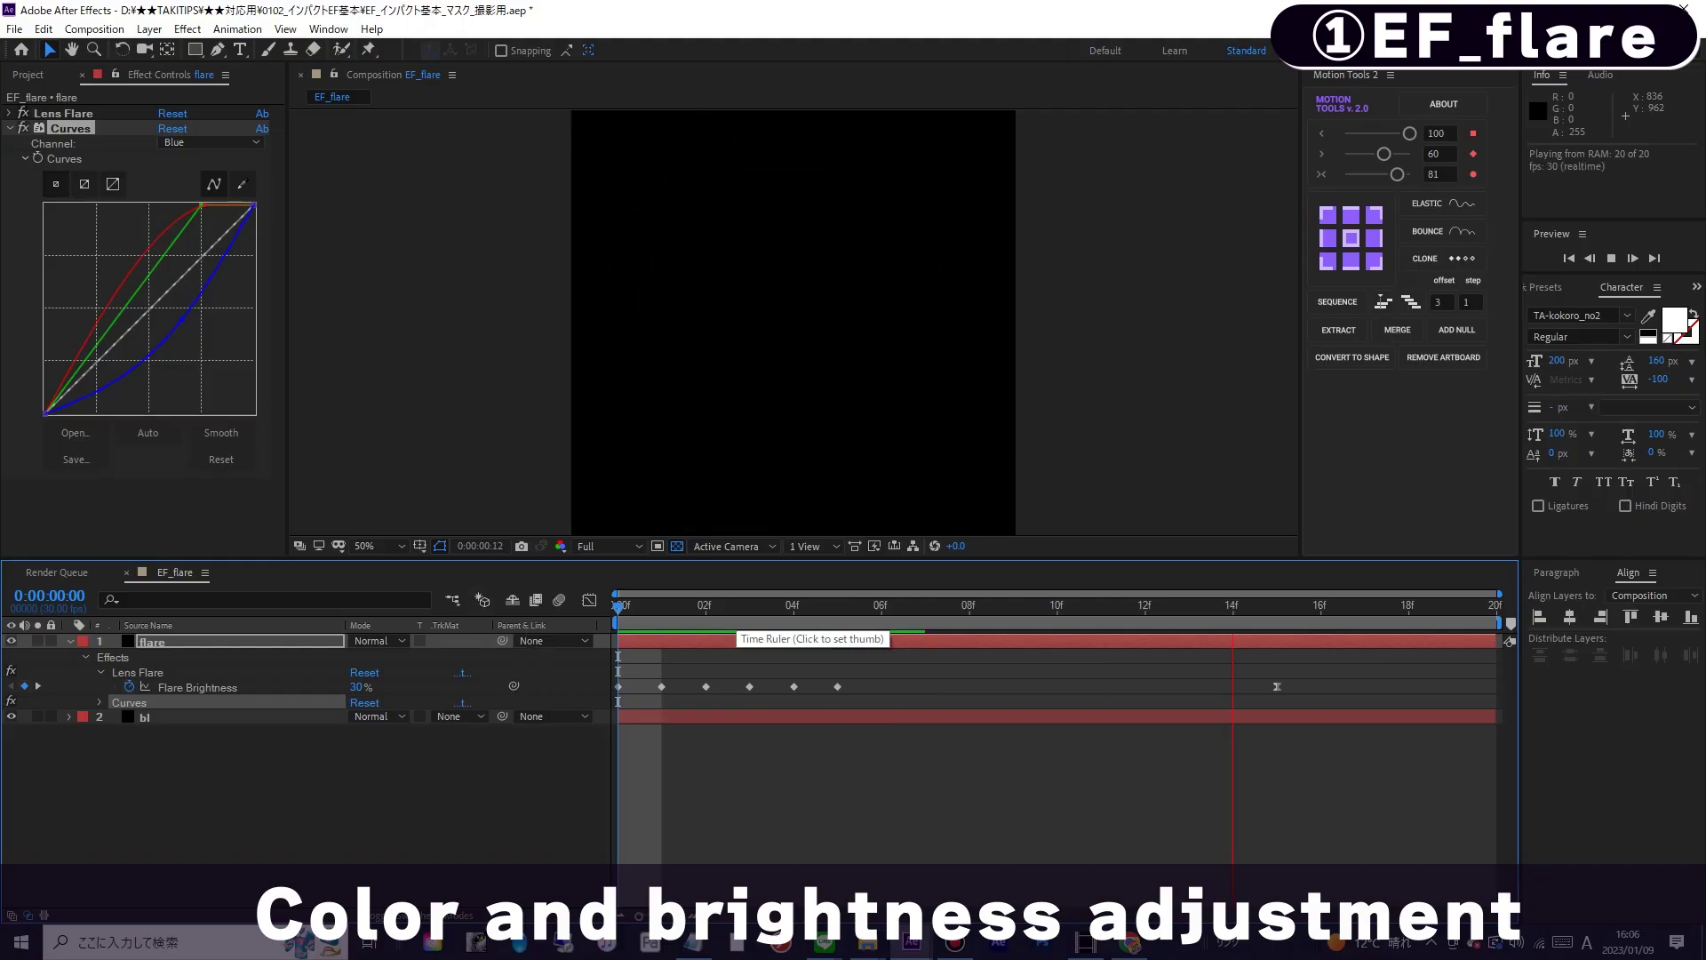
{"action": "key", "text": "space"}
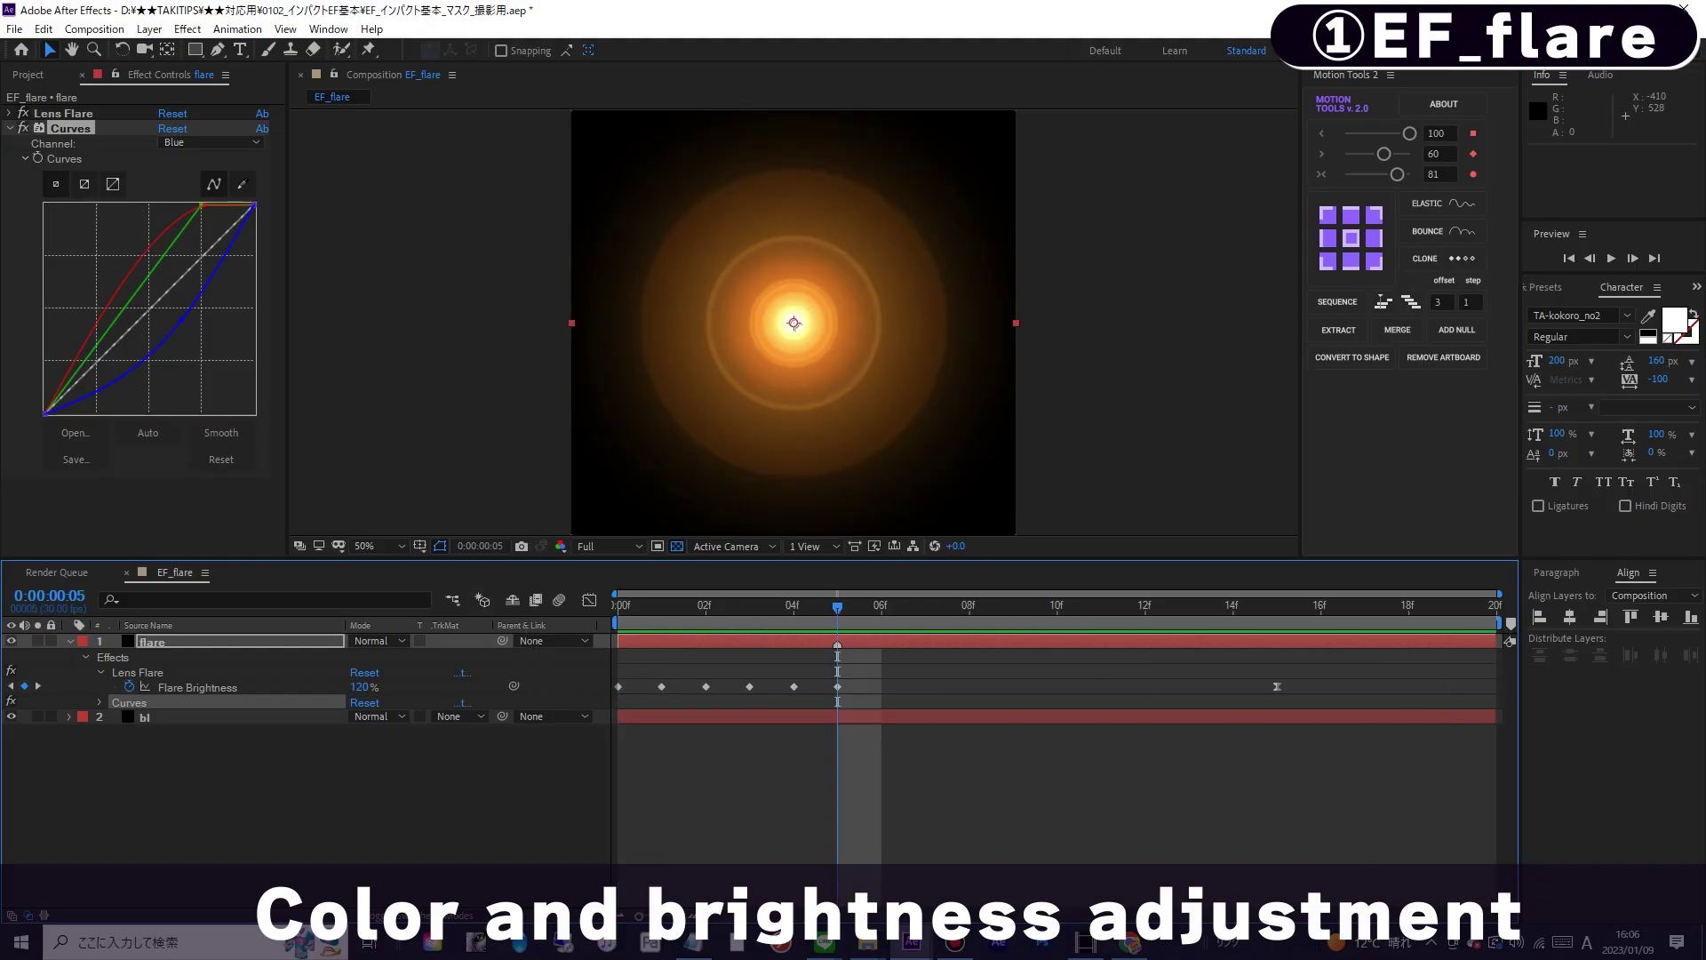
- Add a second Curves effect and shape its RGB curve by lowering the shadows and pulling the highlights back up, previewing the result
{"action": "left_click", "coordinate": [10, 128]}
{"action": "left_click", "coordinate": [187, 29]}
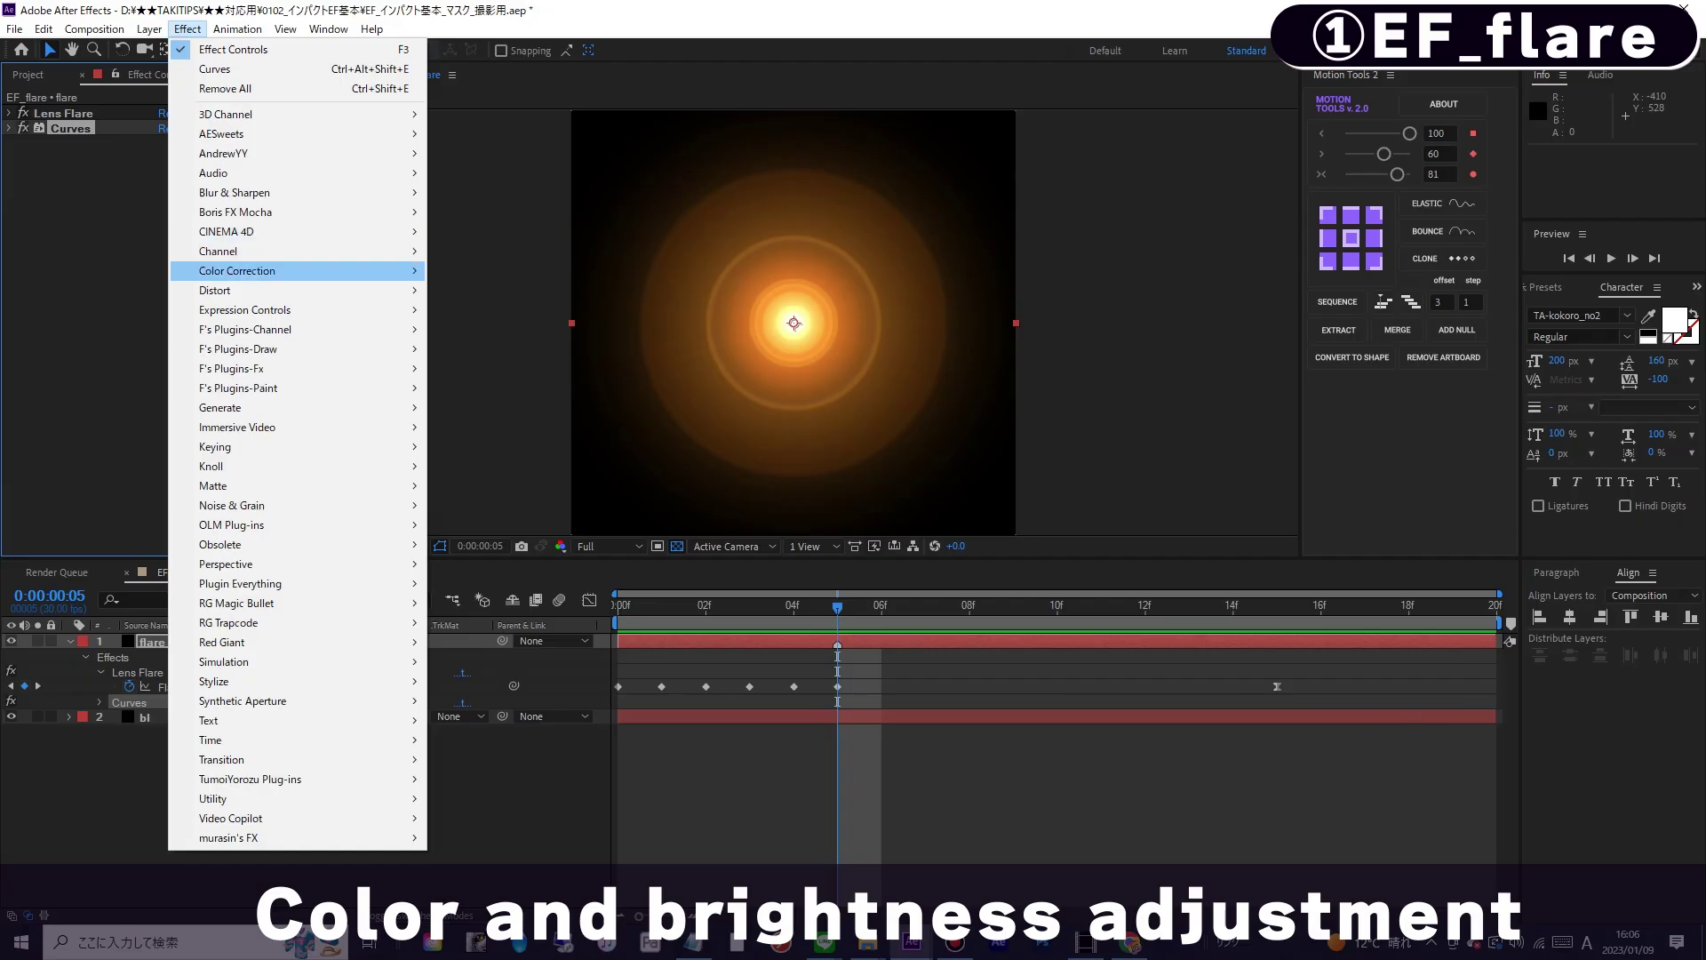
{"action": "mouse_move", "coordinate": [267, 271]}
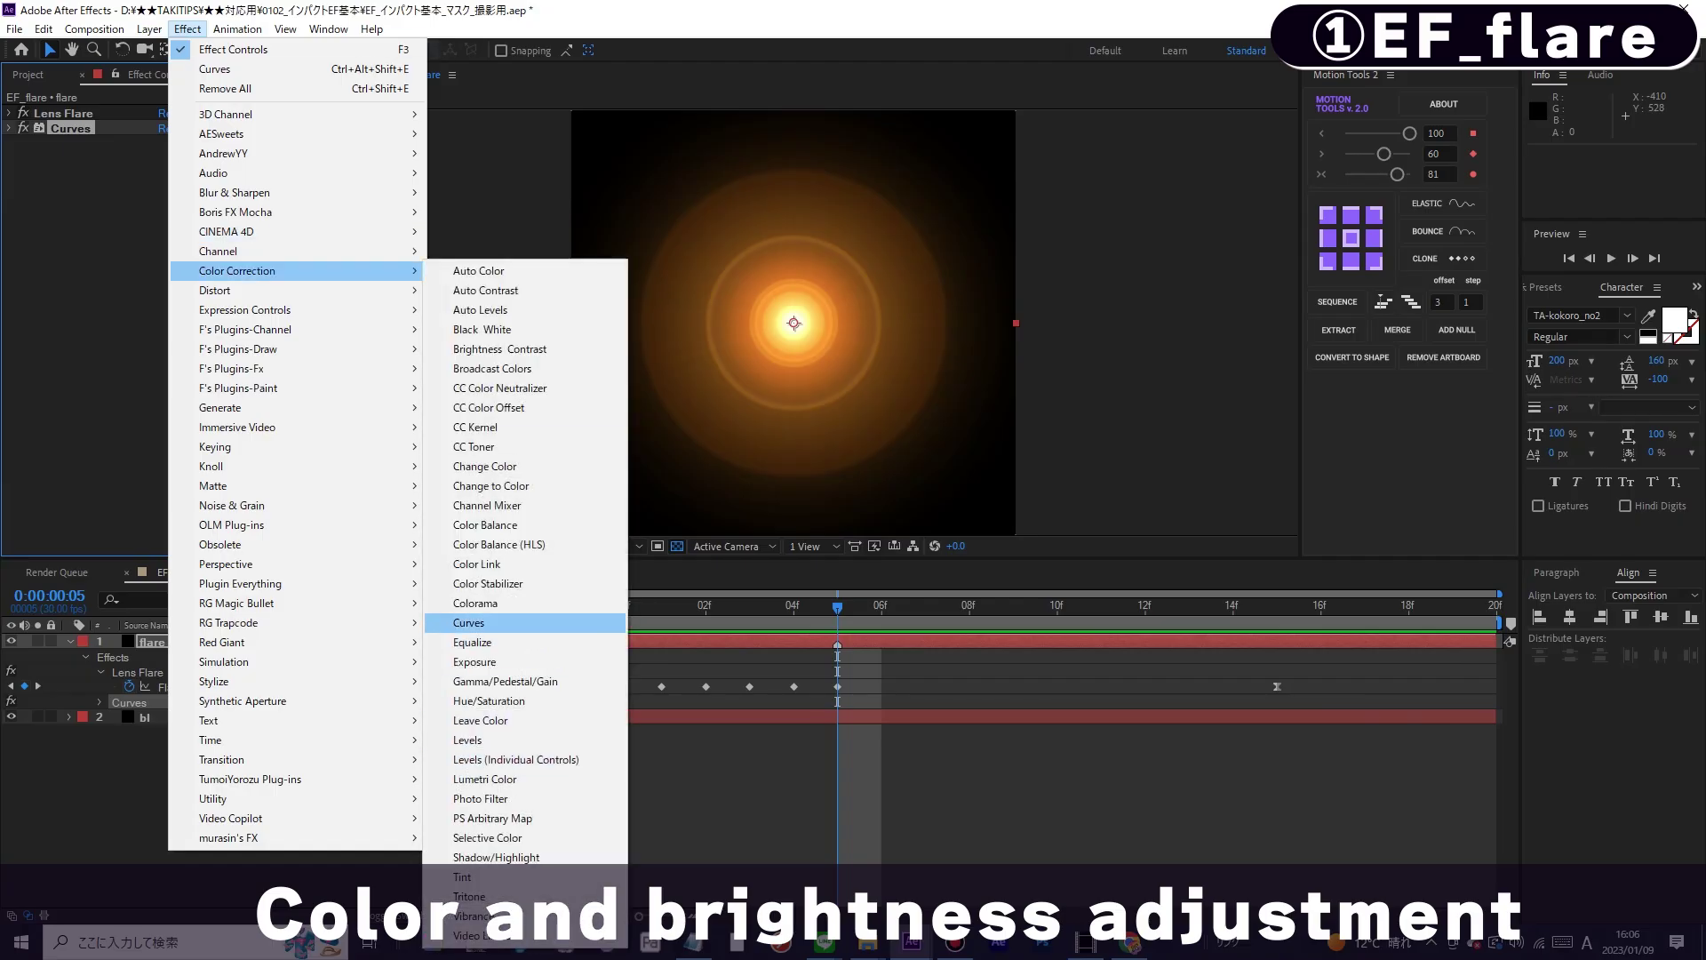
{"action": "left_click", "coordinate": [468, 622]}
{"action": "left_click", "coordinate": [211, 157]}
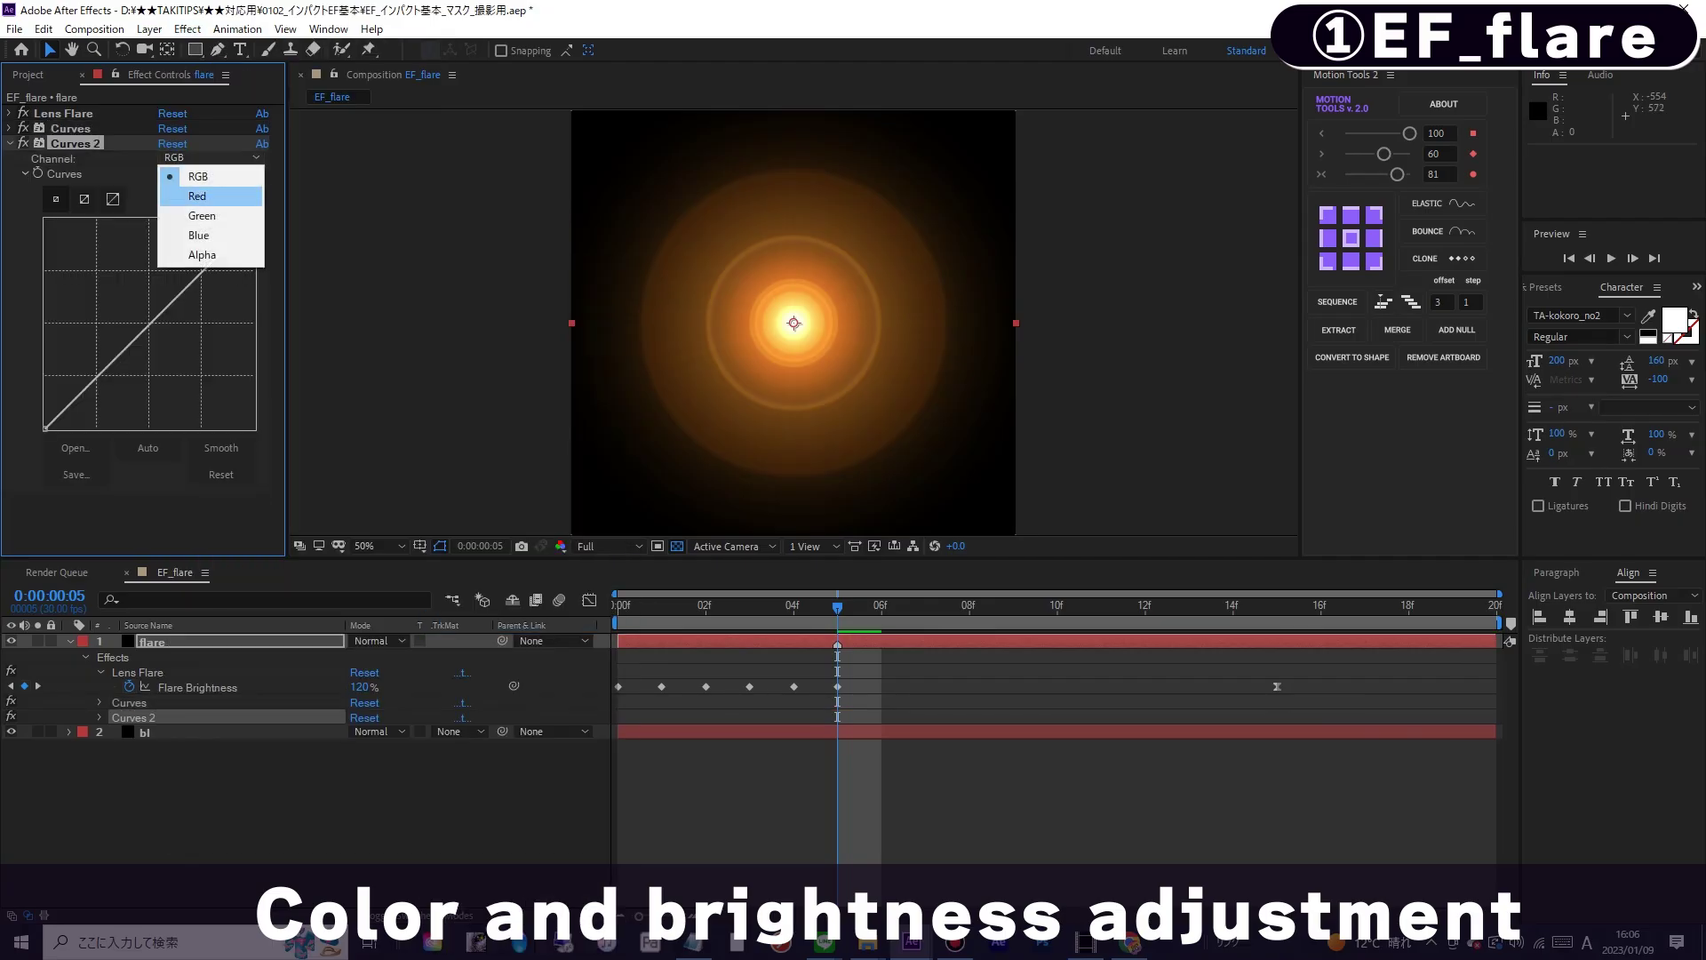
{"action": "left_click", "coordinate": [198, 176]}
{"action": "left_click_drag", "start_coordinate": [90, 384], "coordinate": [89, 401]}
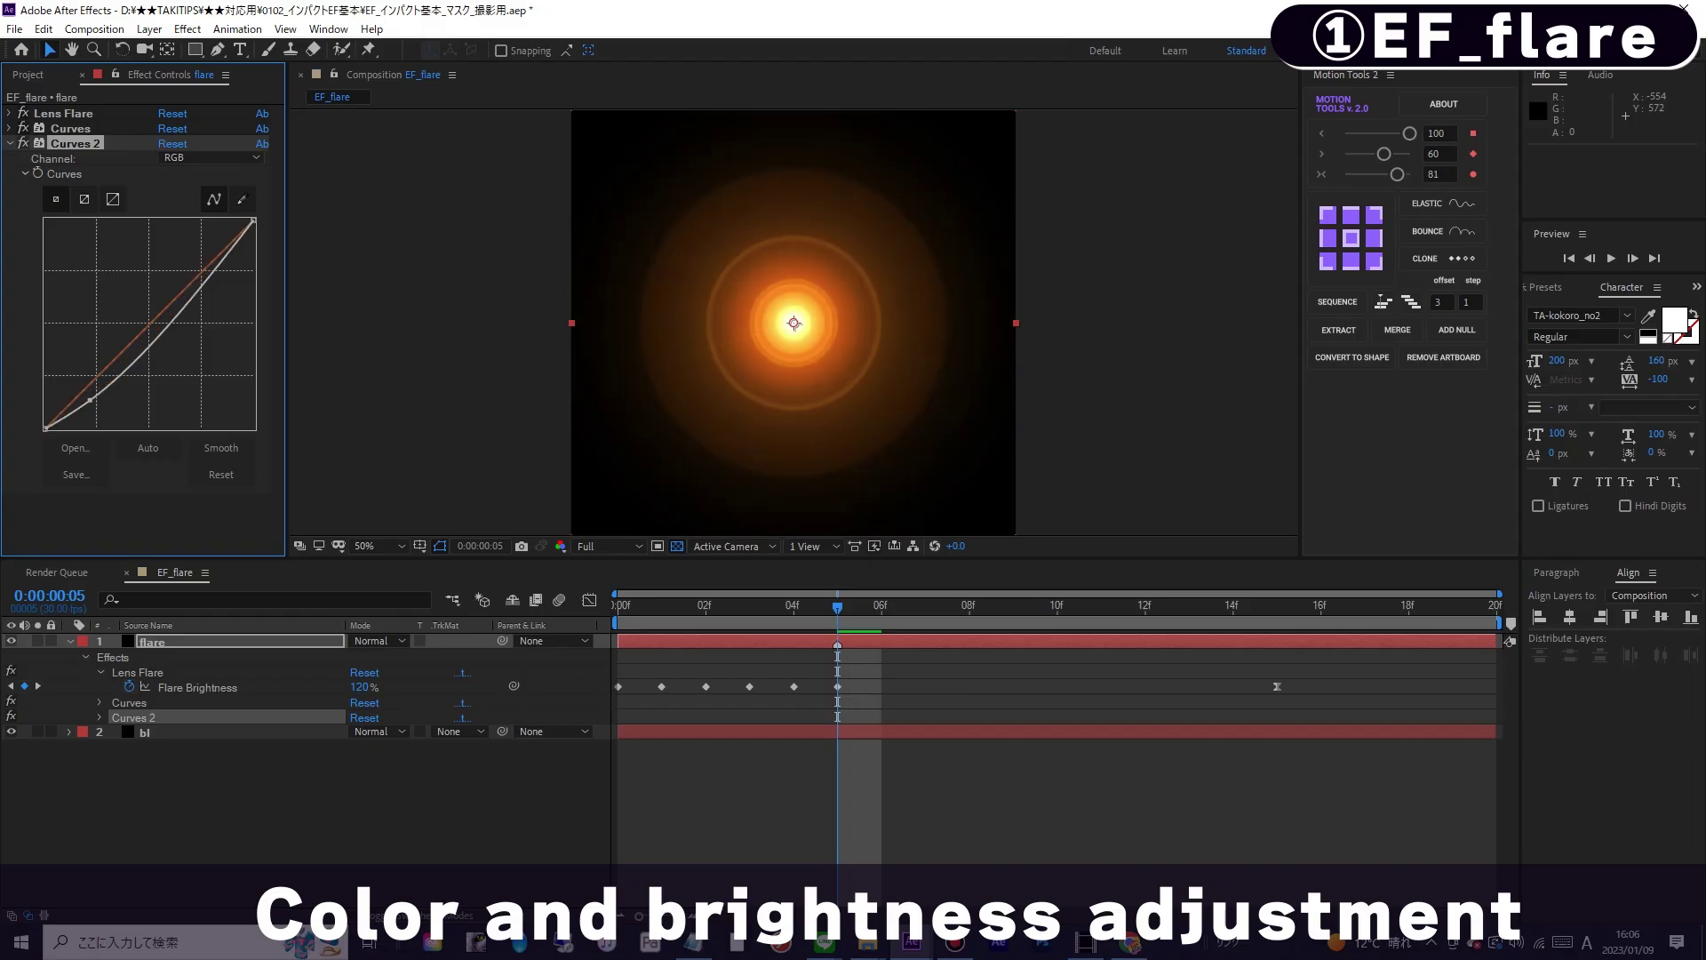
{"action": "left_click_drag", "start_coordinate": [204, 283], "coordinate": [204, 271]}
{"action": "key", "text": "space"}
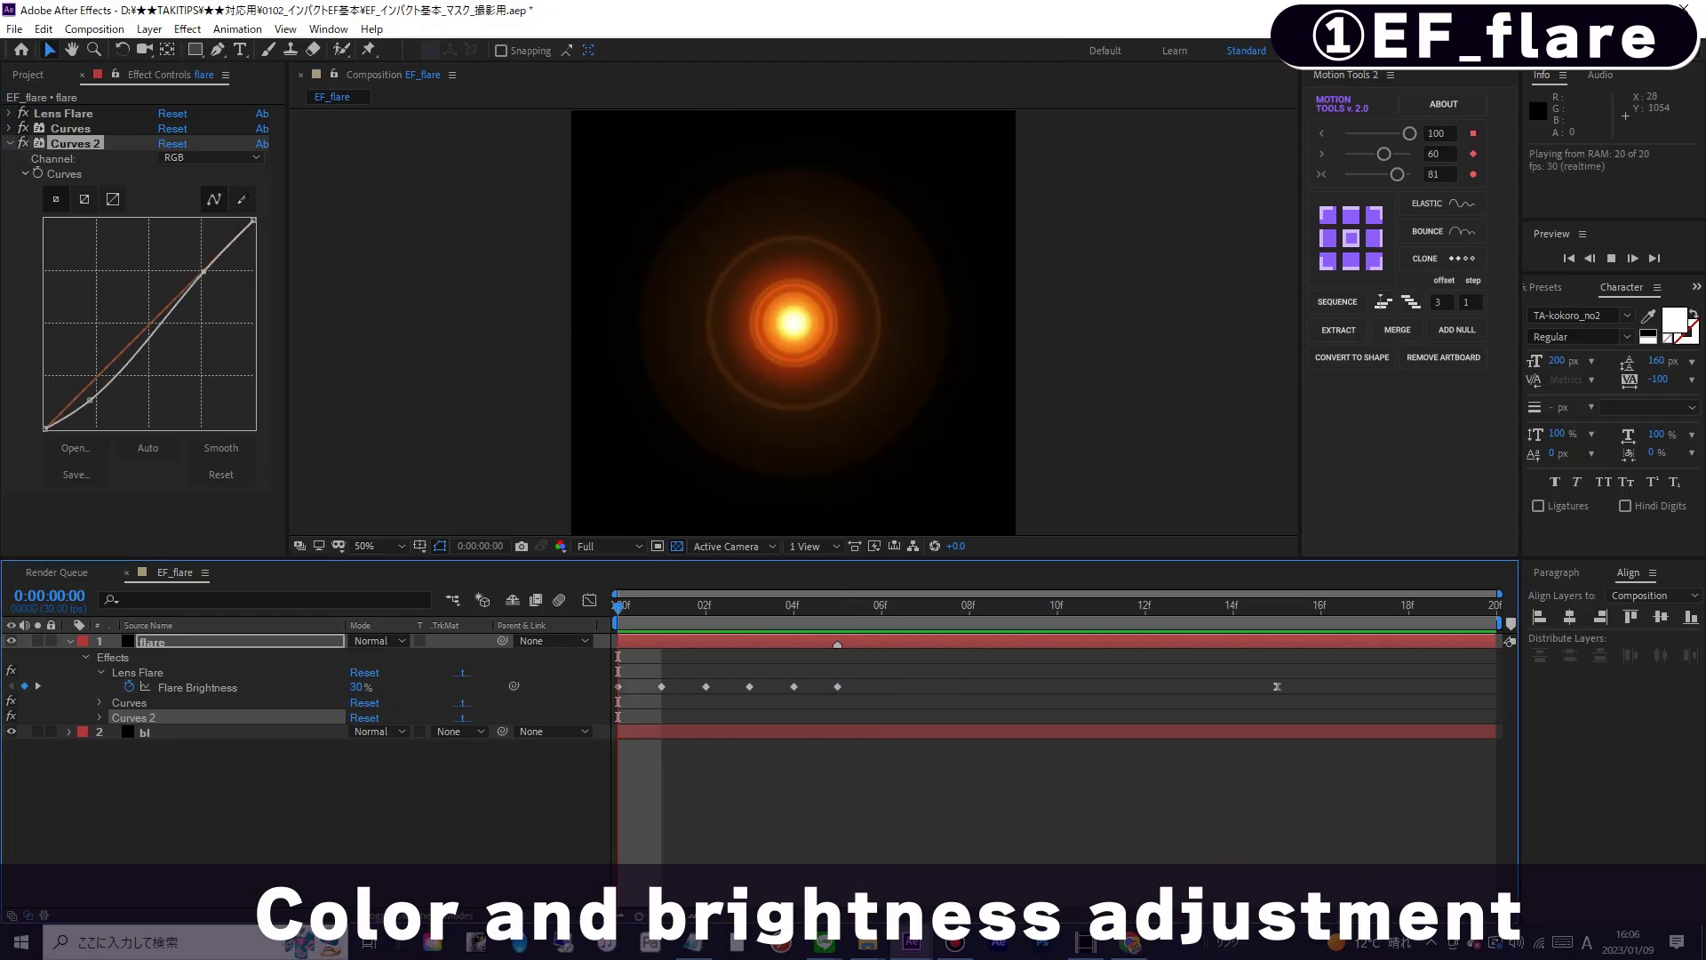
{"action": "left_click", "coordinate": [10, 143]}
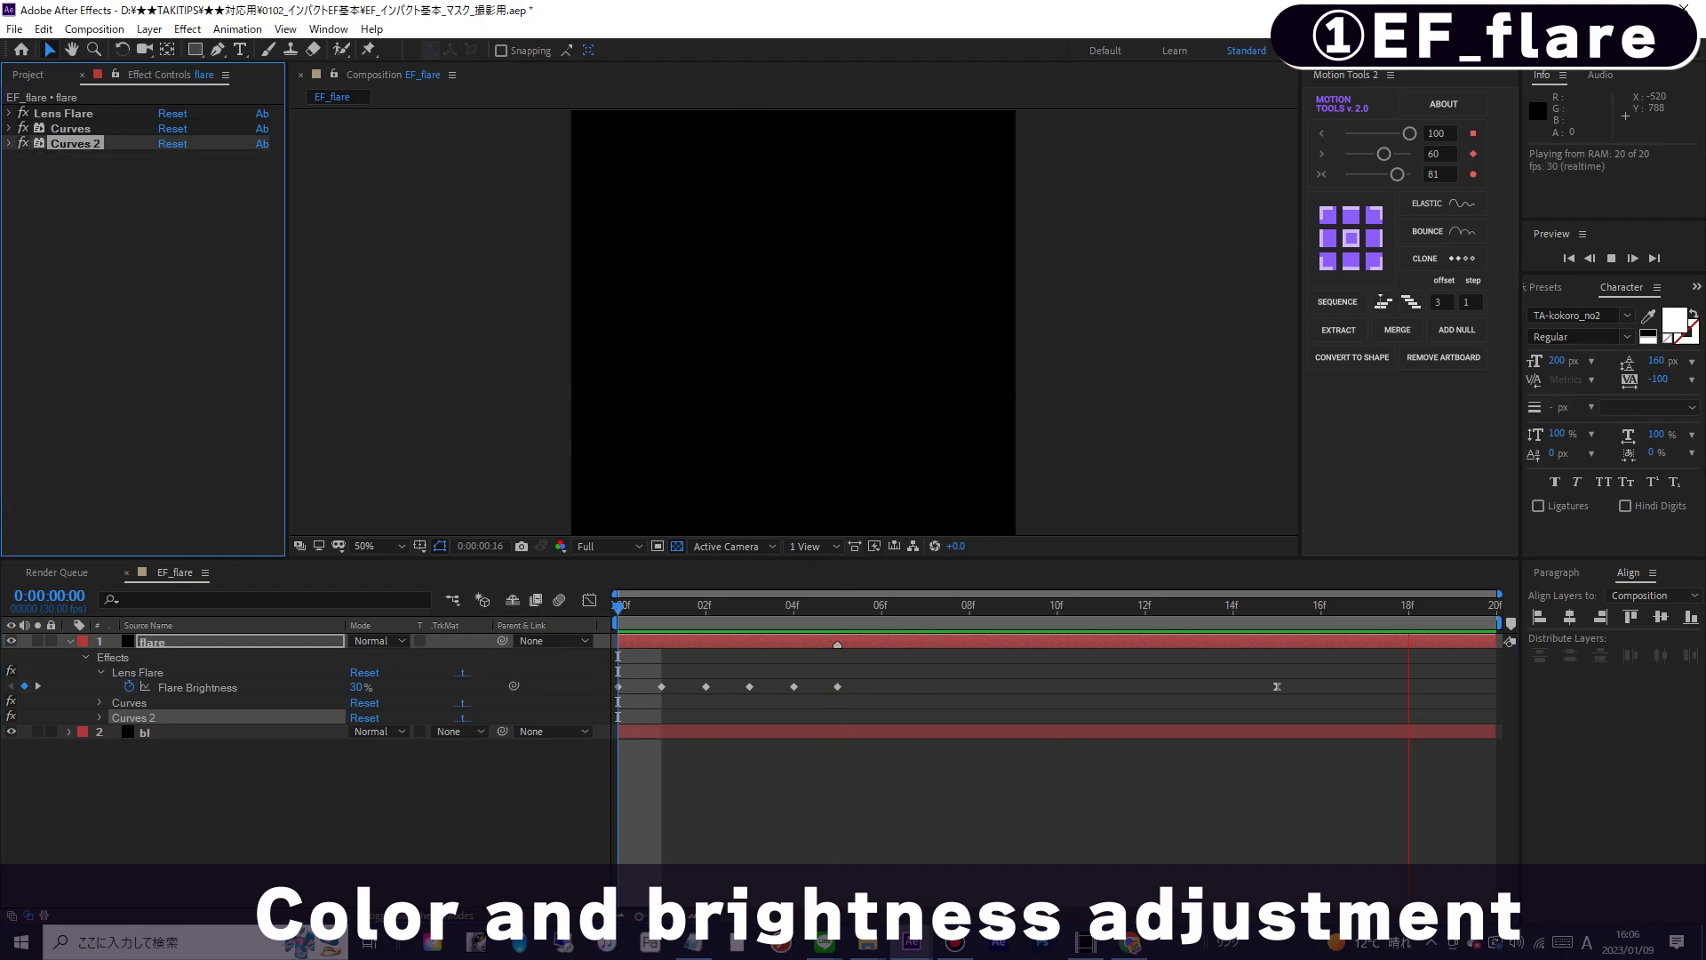
{"action": "key", "text": "space"}
- Add a CC Radial Fast Blur effect to the flare layer with Brightest zoom and an amount of 20, and preview it
{"action": "left_click", "coordinate": [187, 29]}
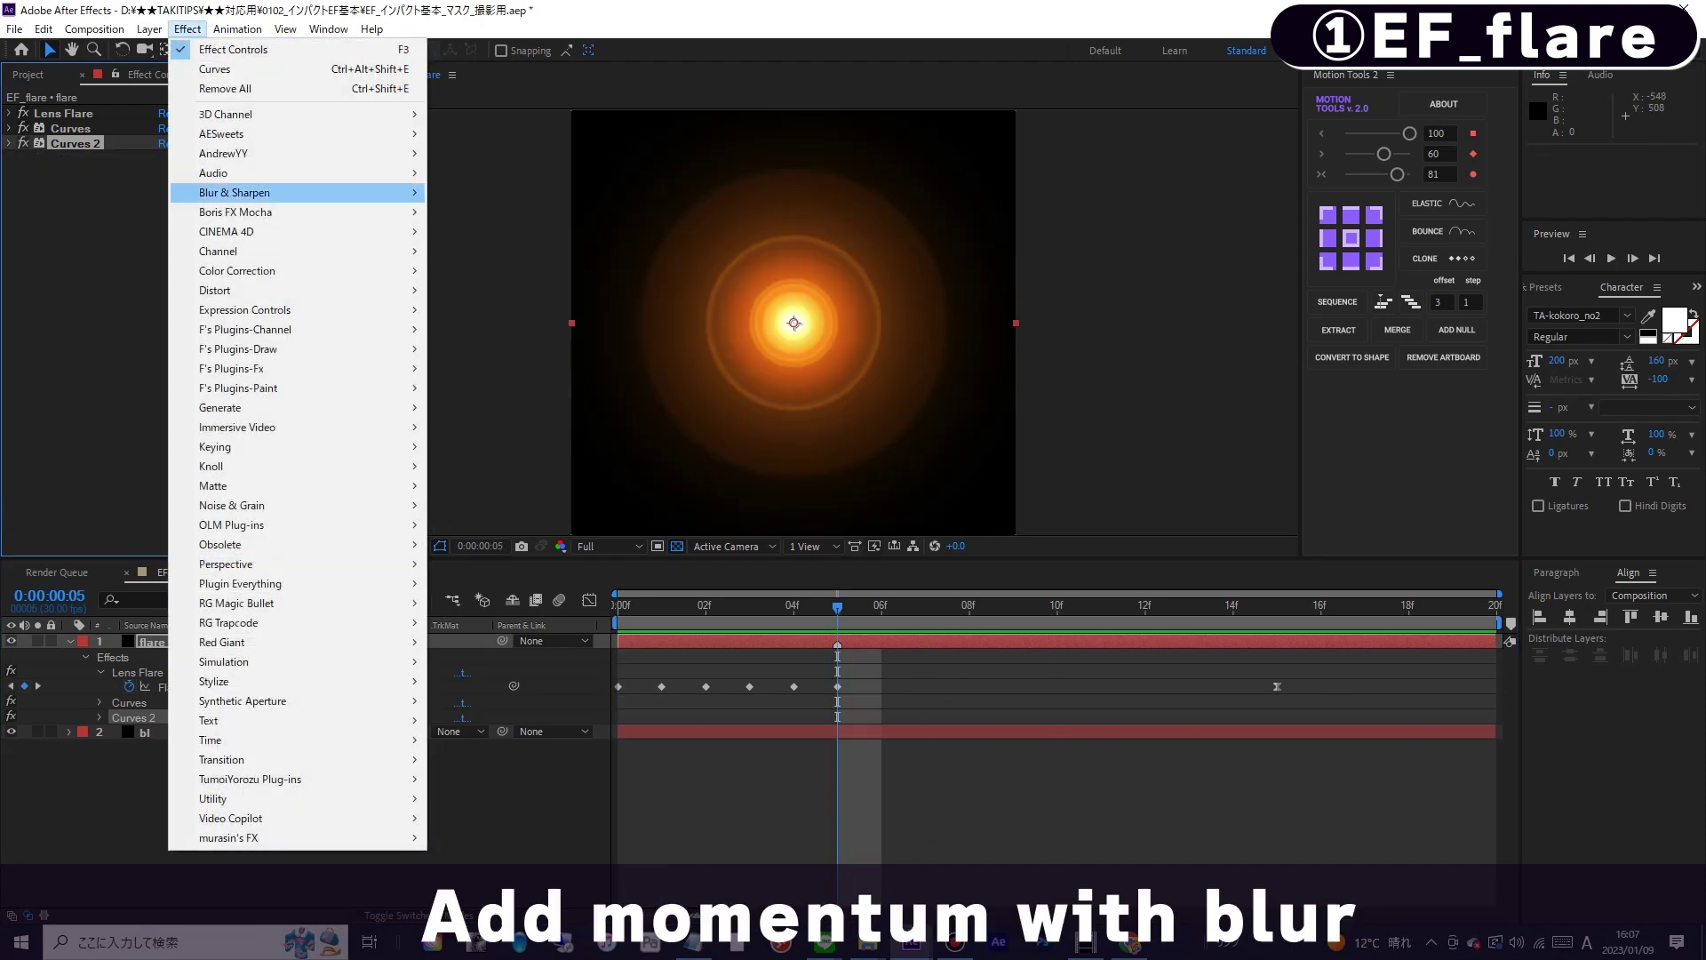
{"action": "mouse_move", "coordinate": [267, 192]}
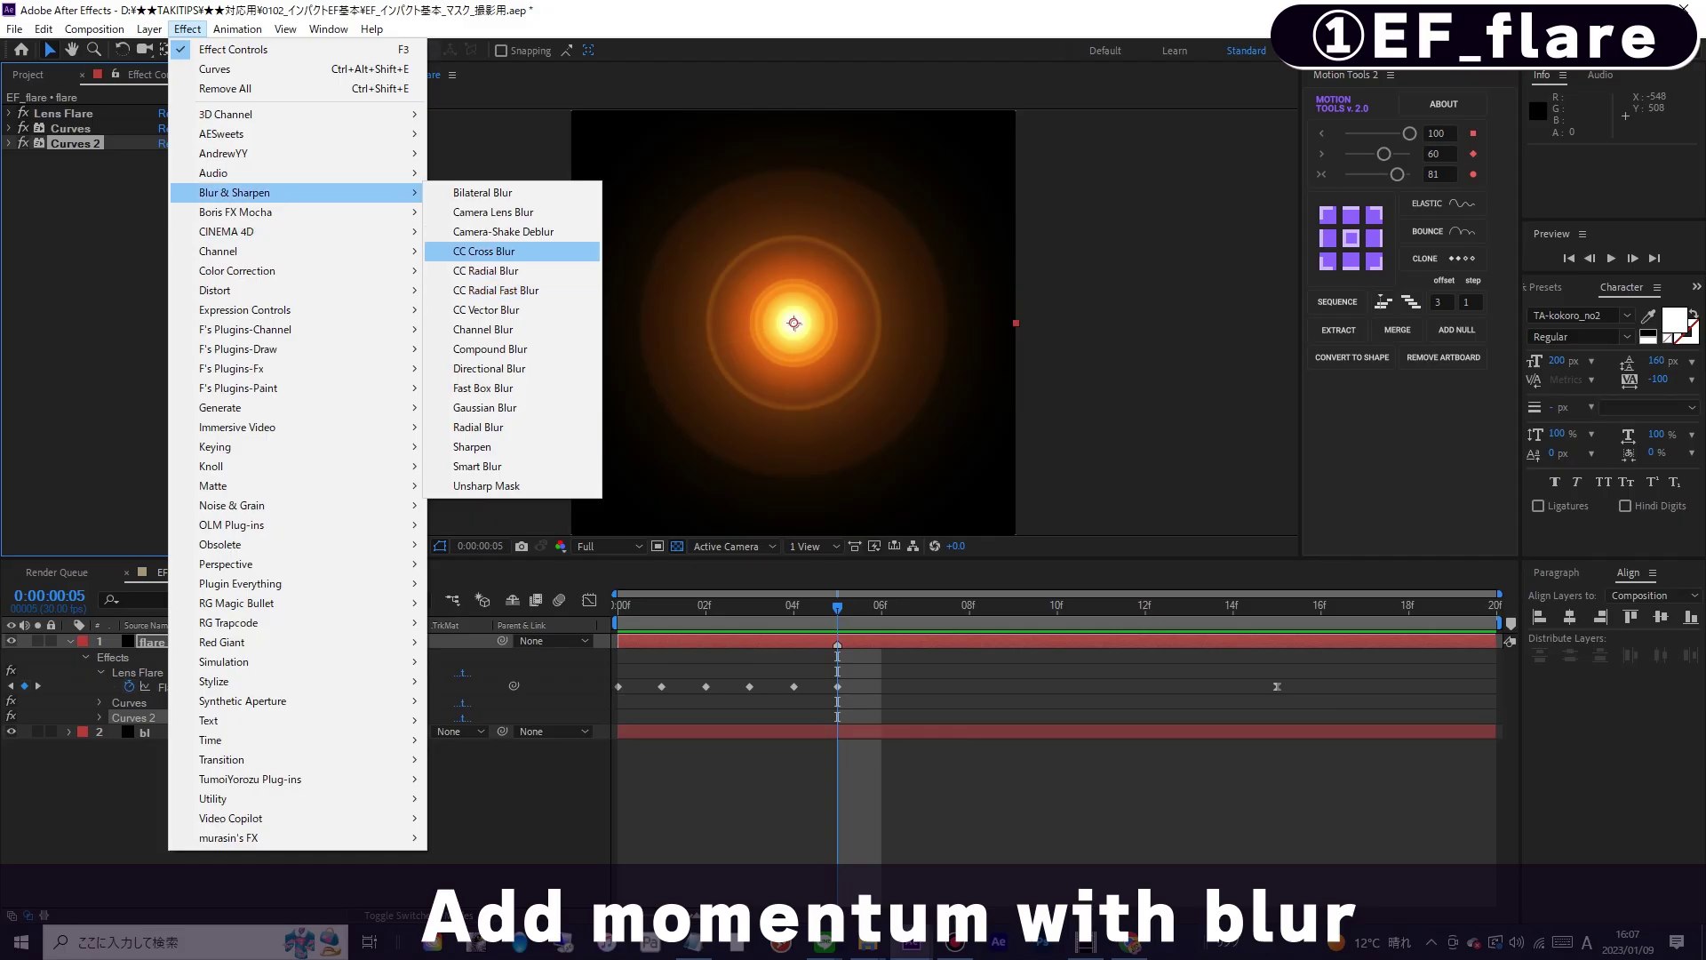
{"action": "left_click", "coordinate": [496, 290]}
{"action": "left_click", "coordinate": [209, 203]}
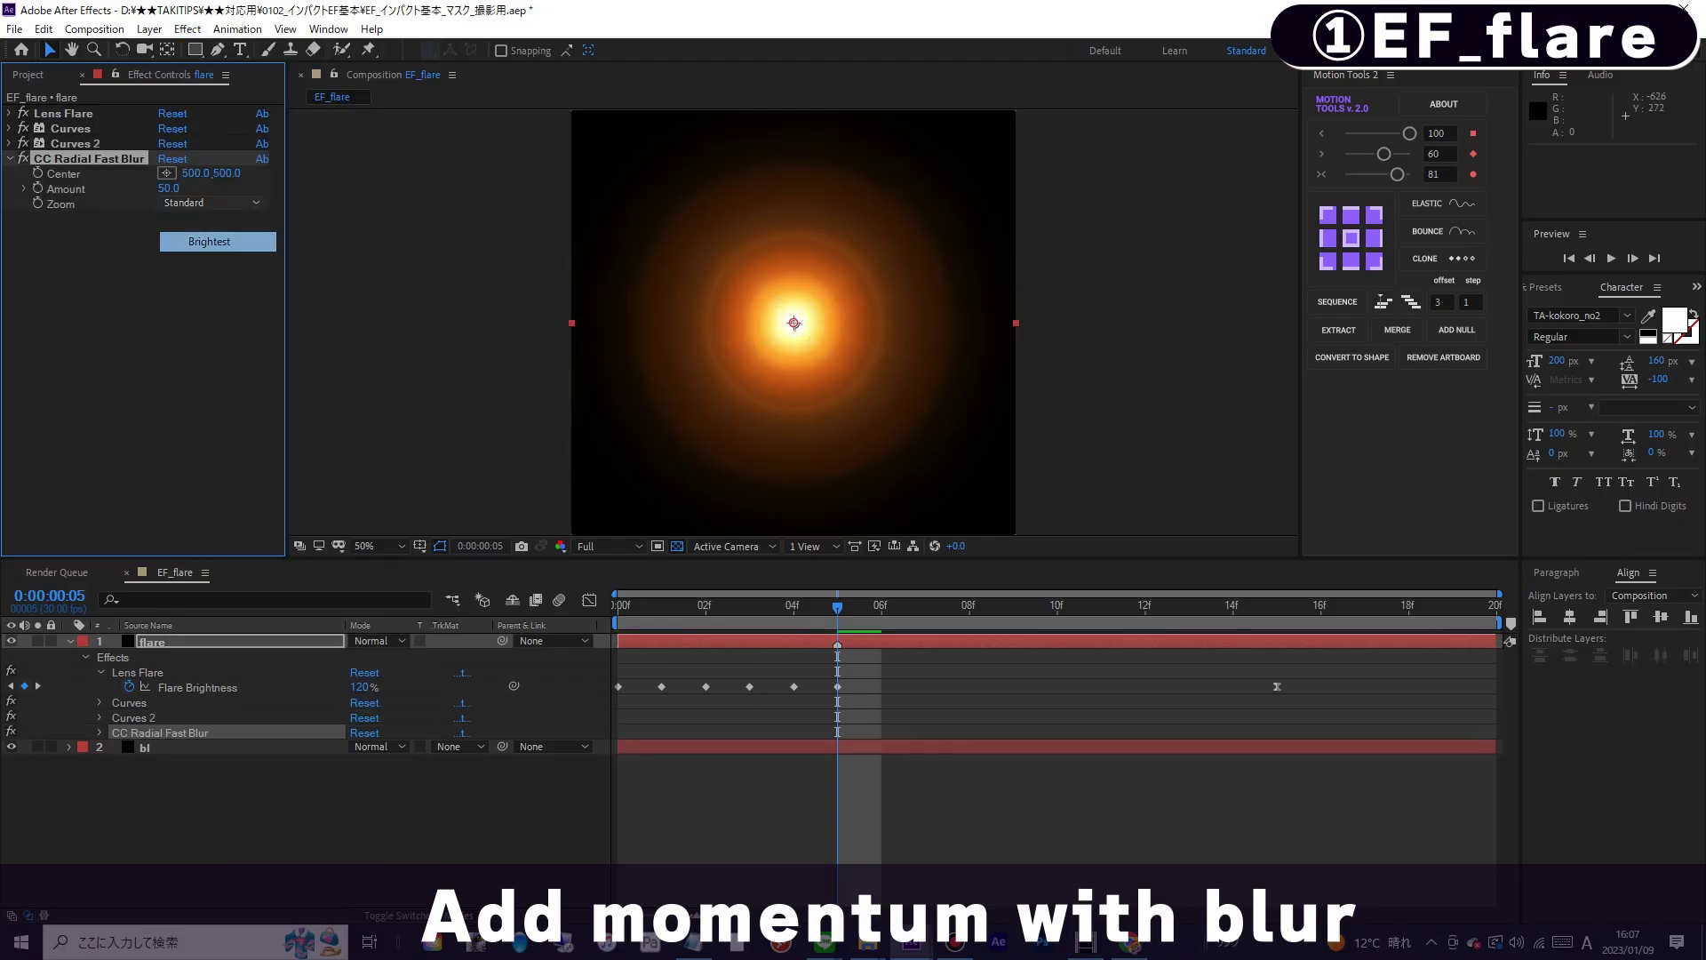
{"action": "left_click", "coordinate": [208, 241]}
{"action": "type", "text": "20"}
{"action": "key", "text": "Return"}
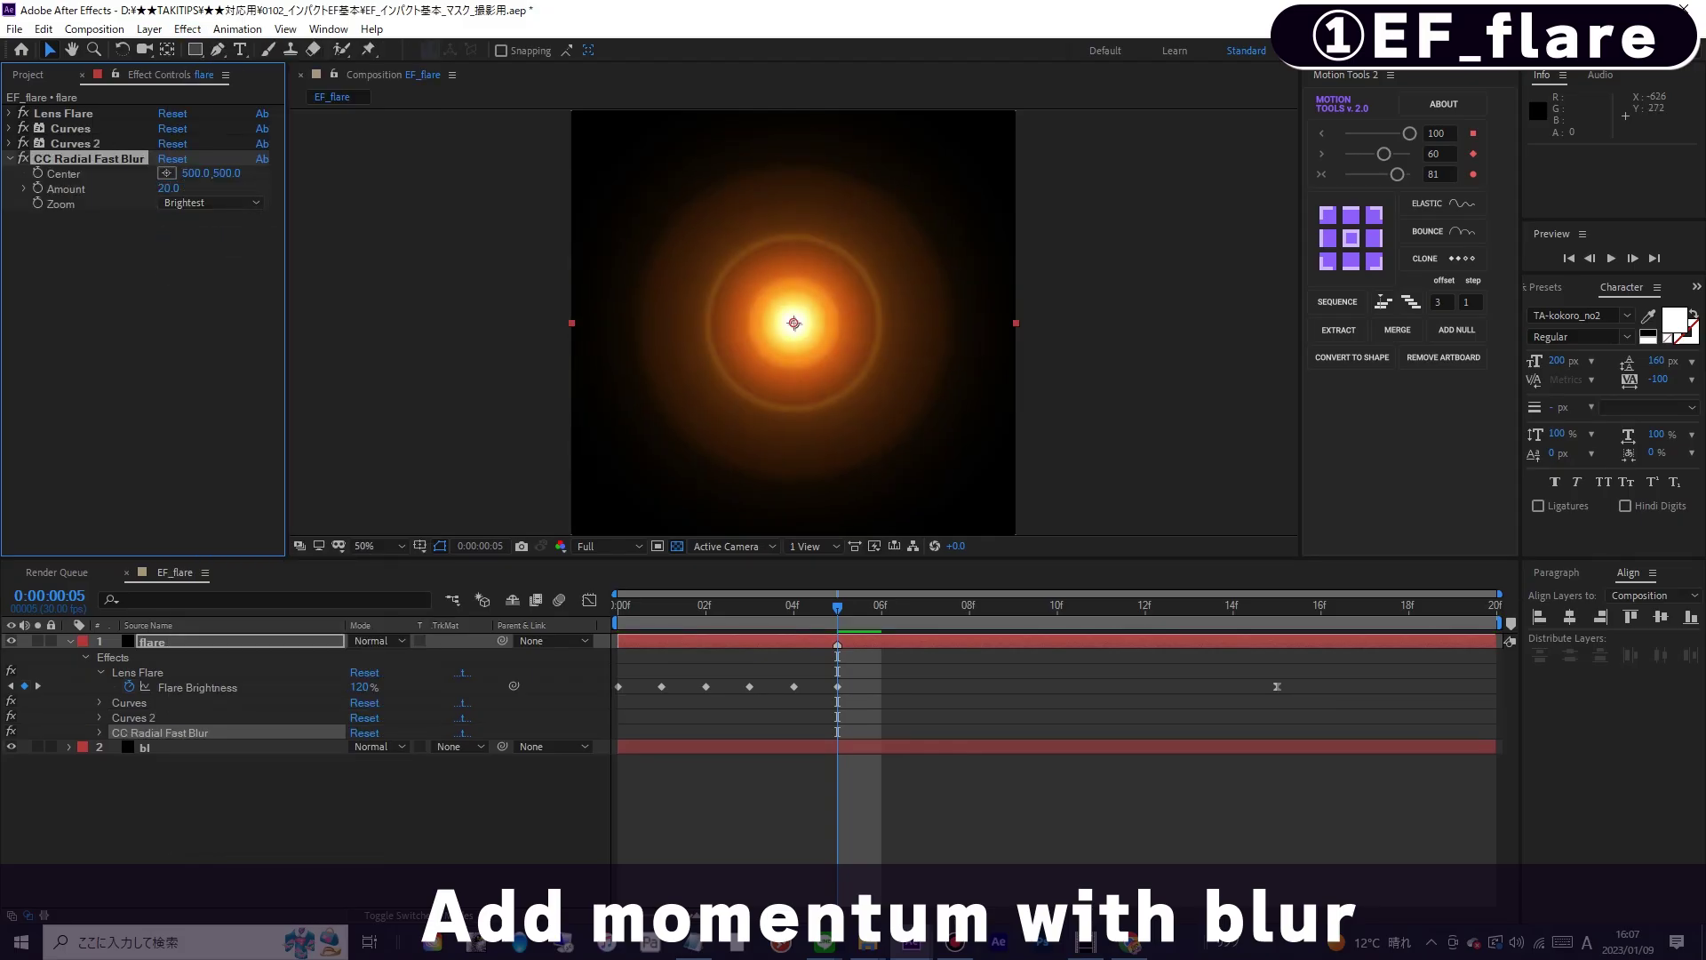
{"action": "key", "text": "space"}
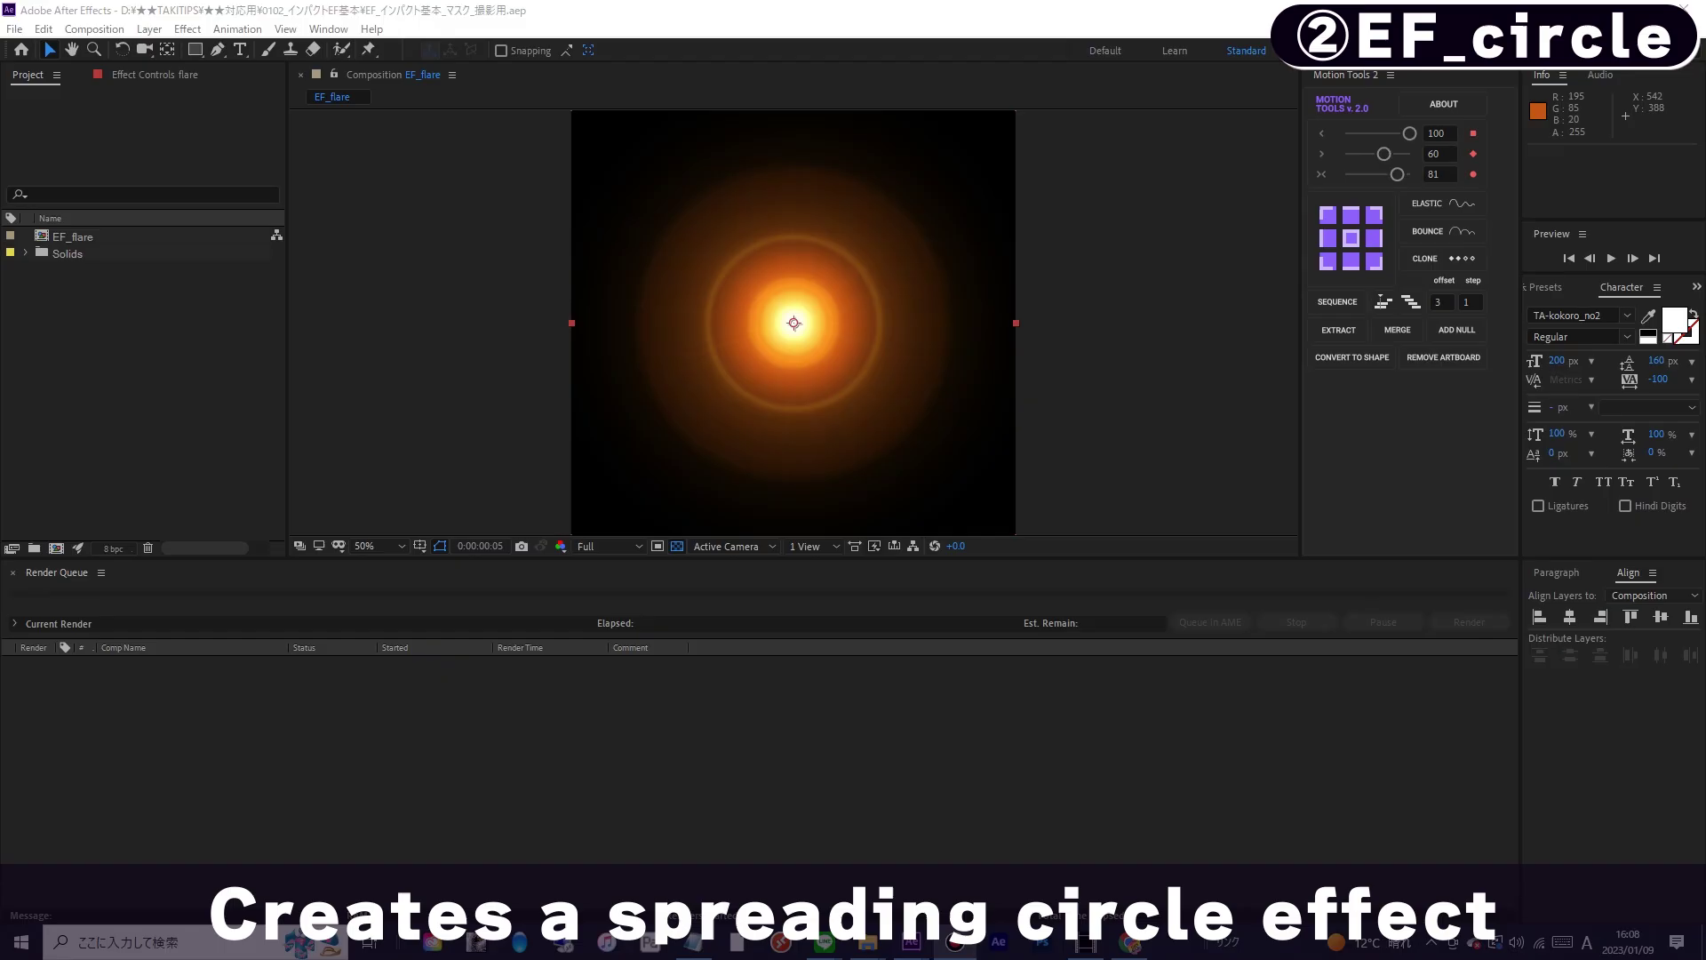
- Create a 1000 × 1000 px, 30 fps, 20-frame composition named EF_circle
{"action": "left_click", "coordinate": [142, 391]}
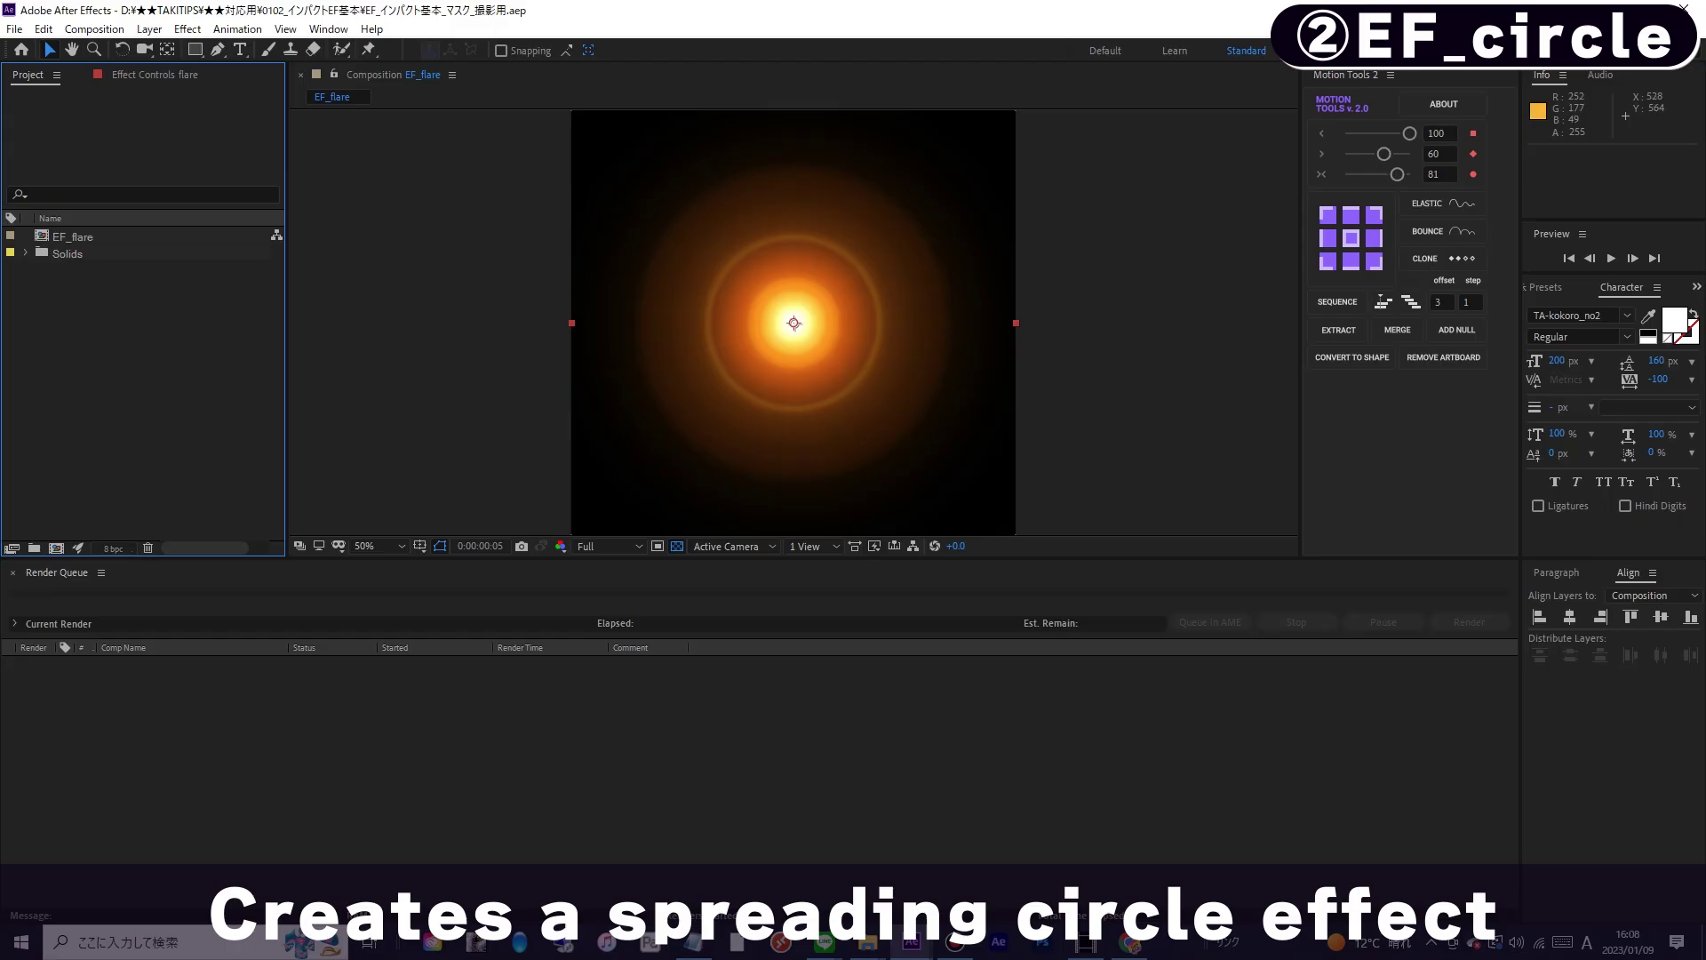
{"action": "key", "text": "ctrl+n"}
{"action": "type", "text": "EF_"}
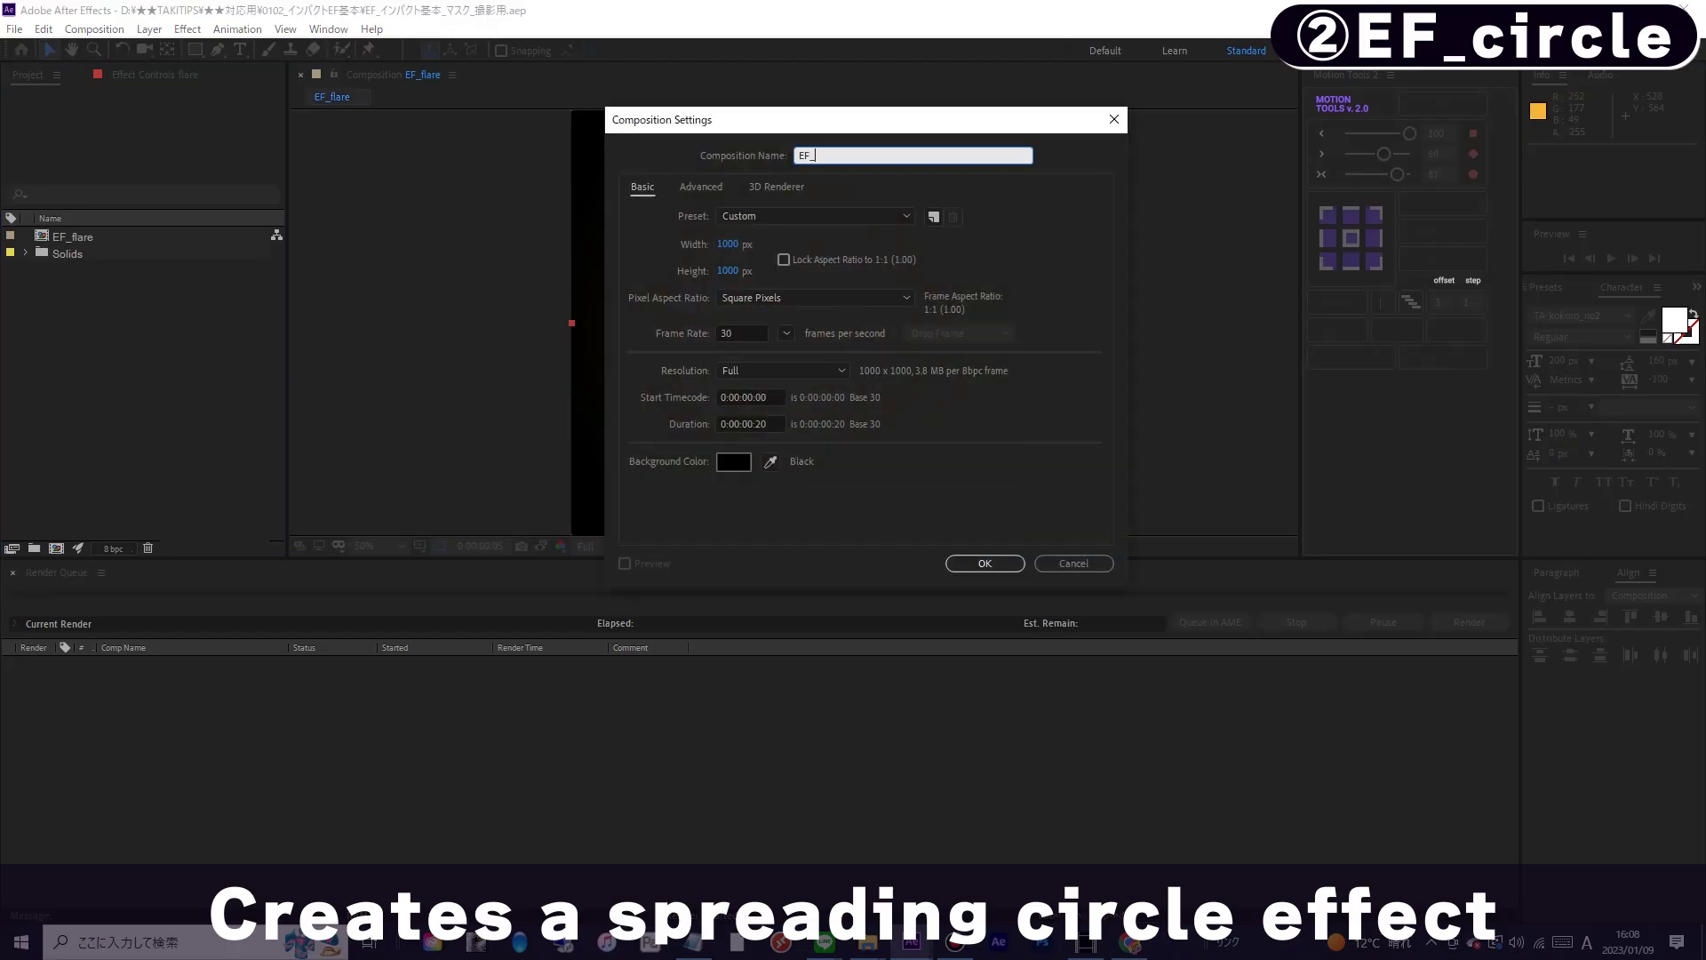
{"action": "type", "text": "ci"}
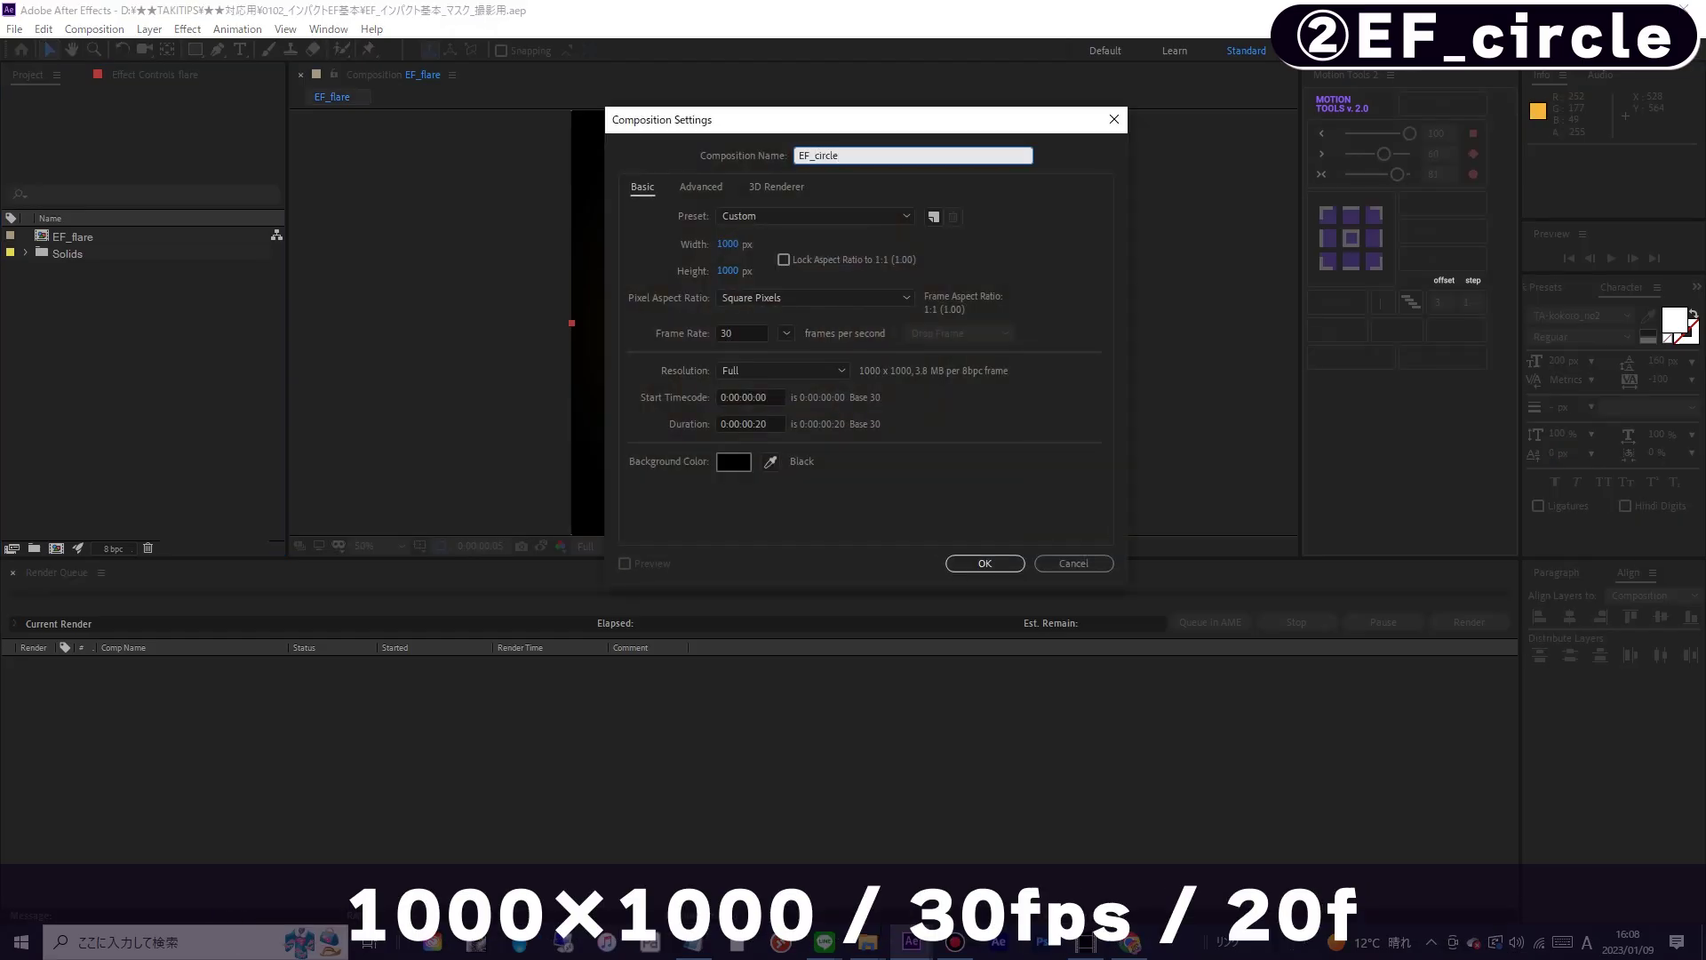
{"action": "type", "text": "rcle"}
{"action": "key", "text": "Return"}
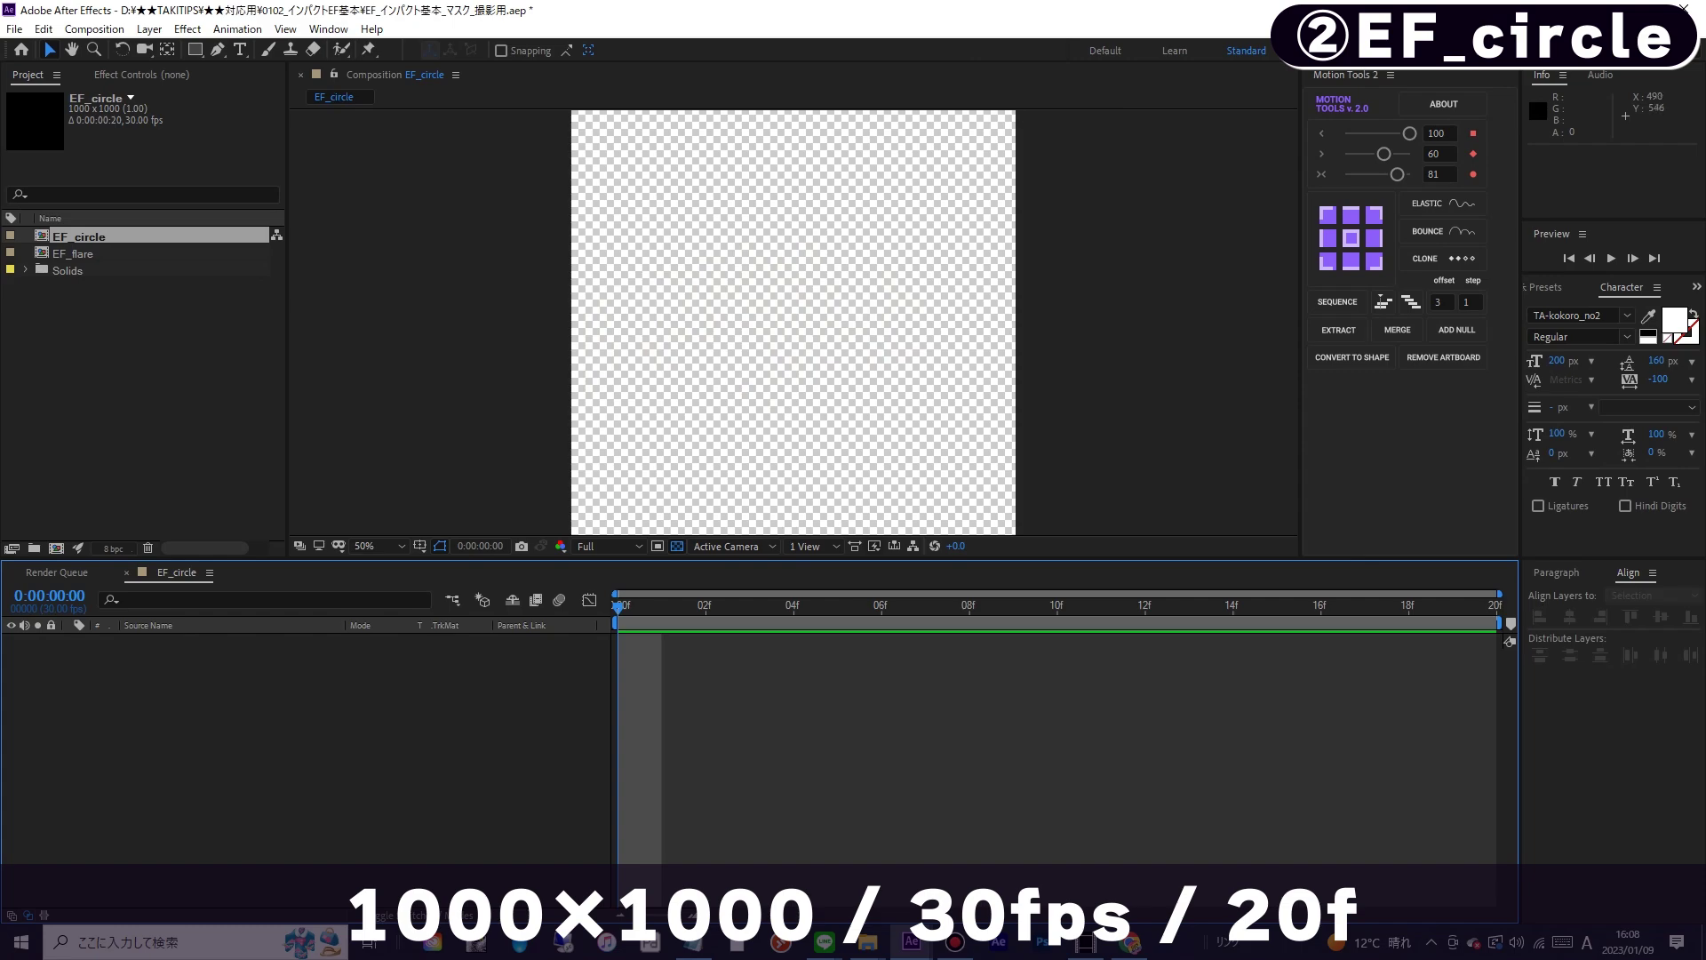
- Add two black comp-size solids to EF_circle, a background named bl and one above it named circle
{"action": "key", "text": "ctrl+y"}
{"action": "type", "text": "bl"}
{"action": "key", "text": "Return"}
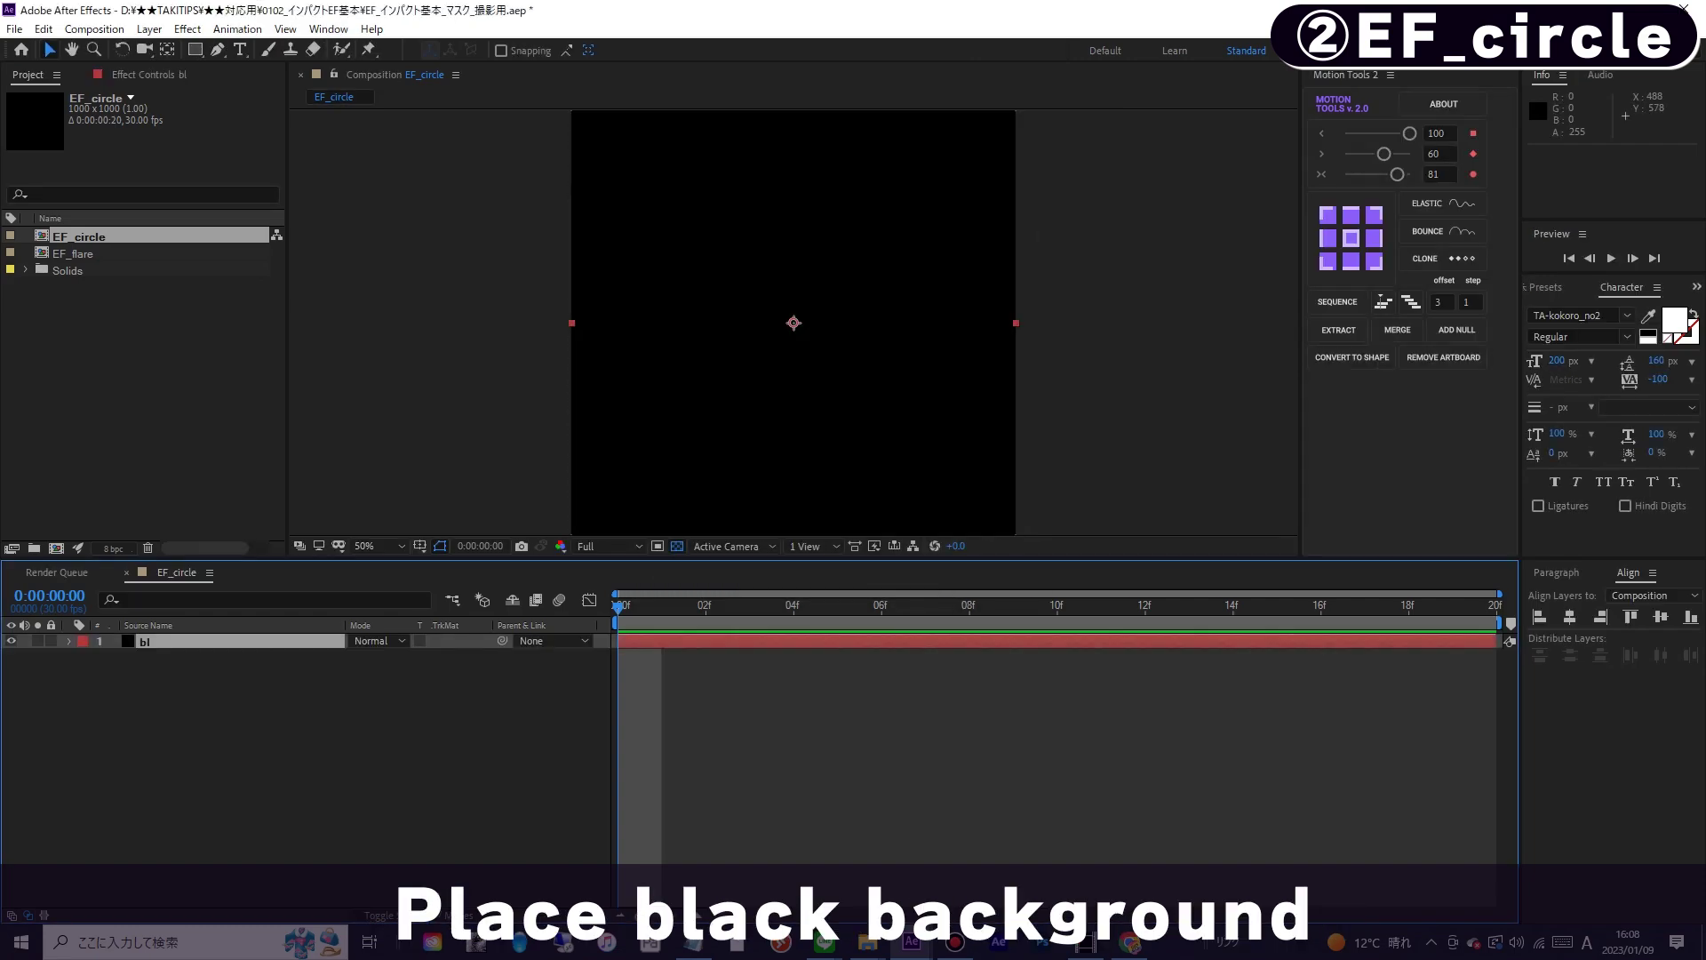
{"action": "key", "text": "ctrl+y"}
{"action": "type", "text": "circl"}
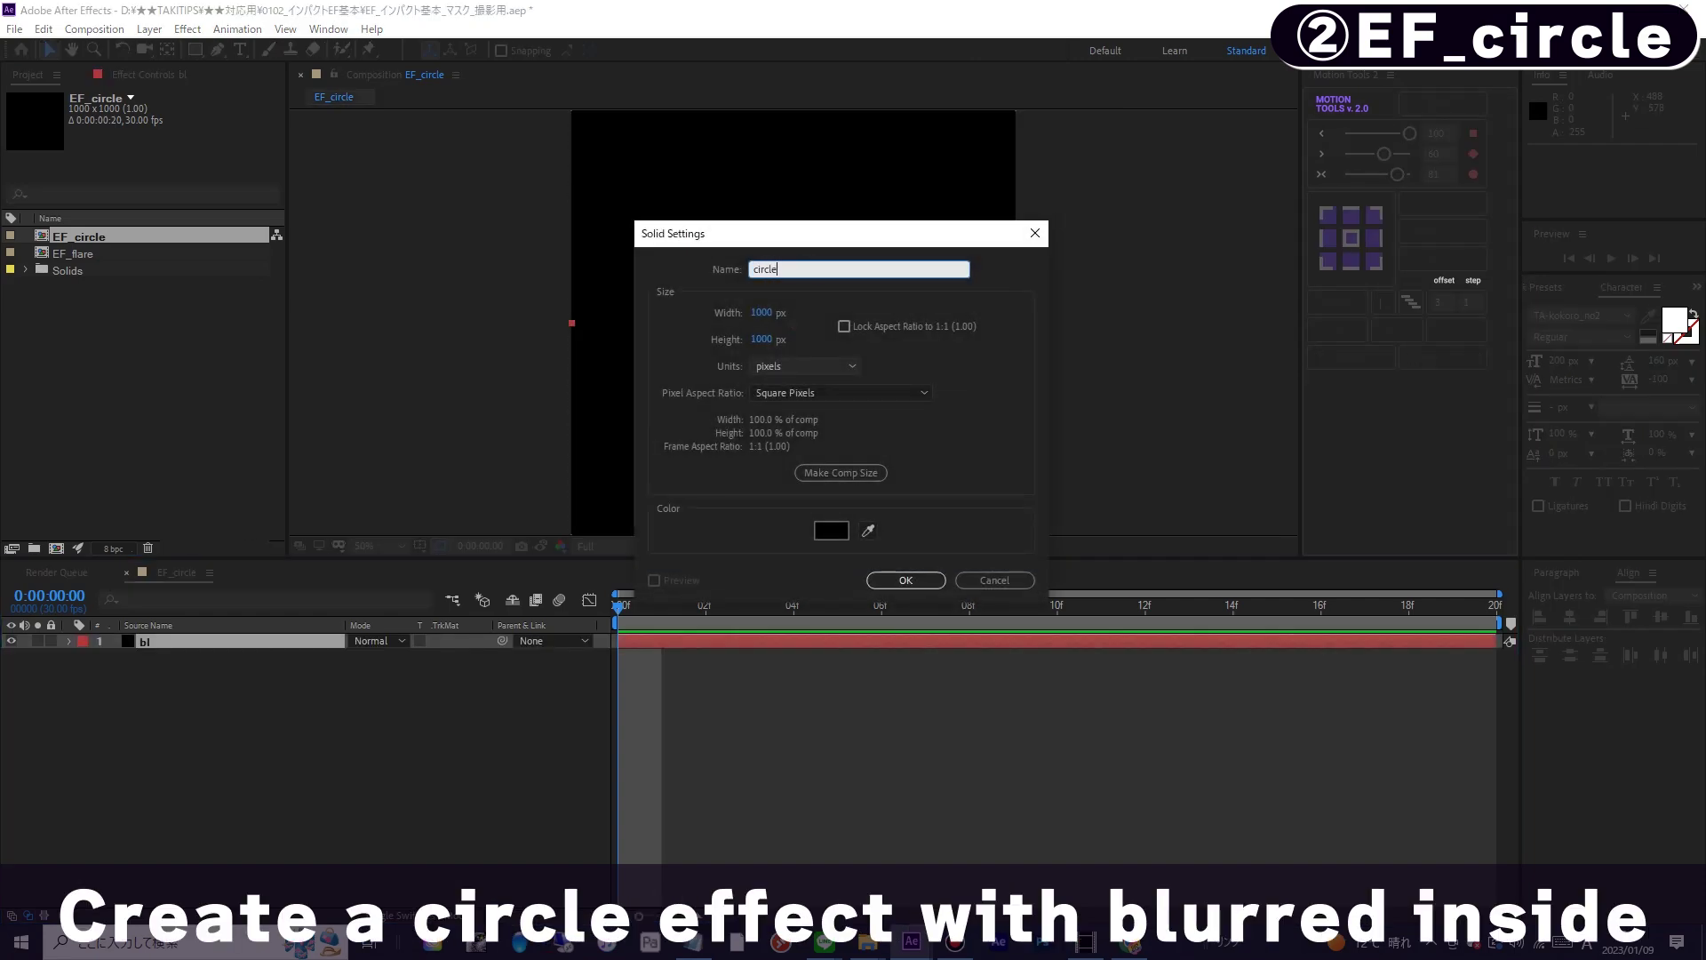
{"action": "type", "text": "e"}
{"action": "key", "text": "Return"}
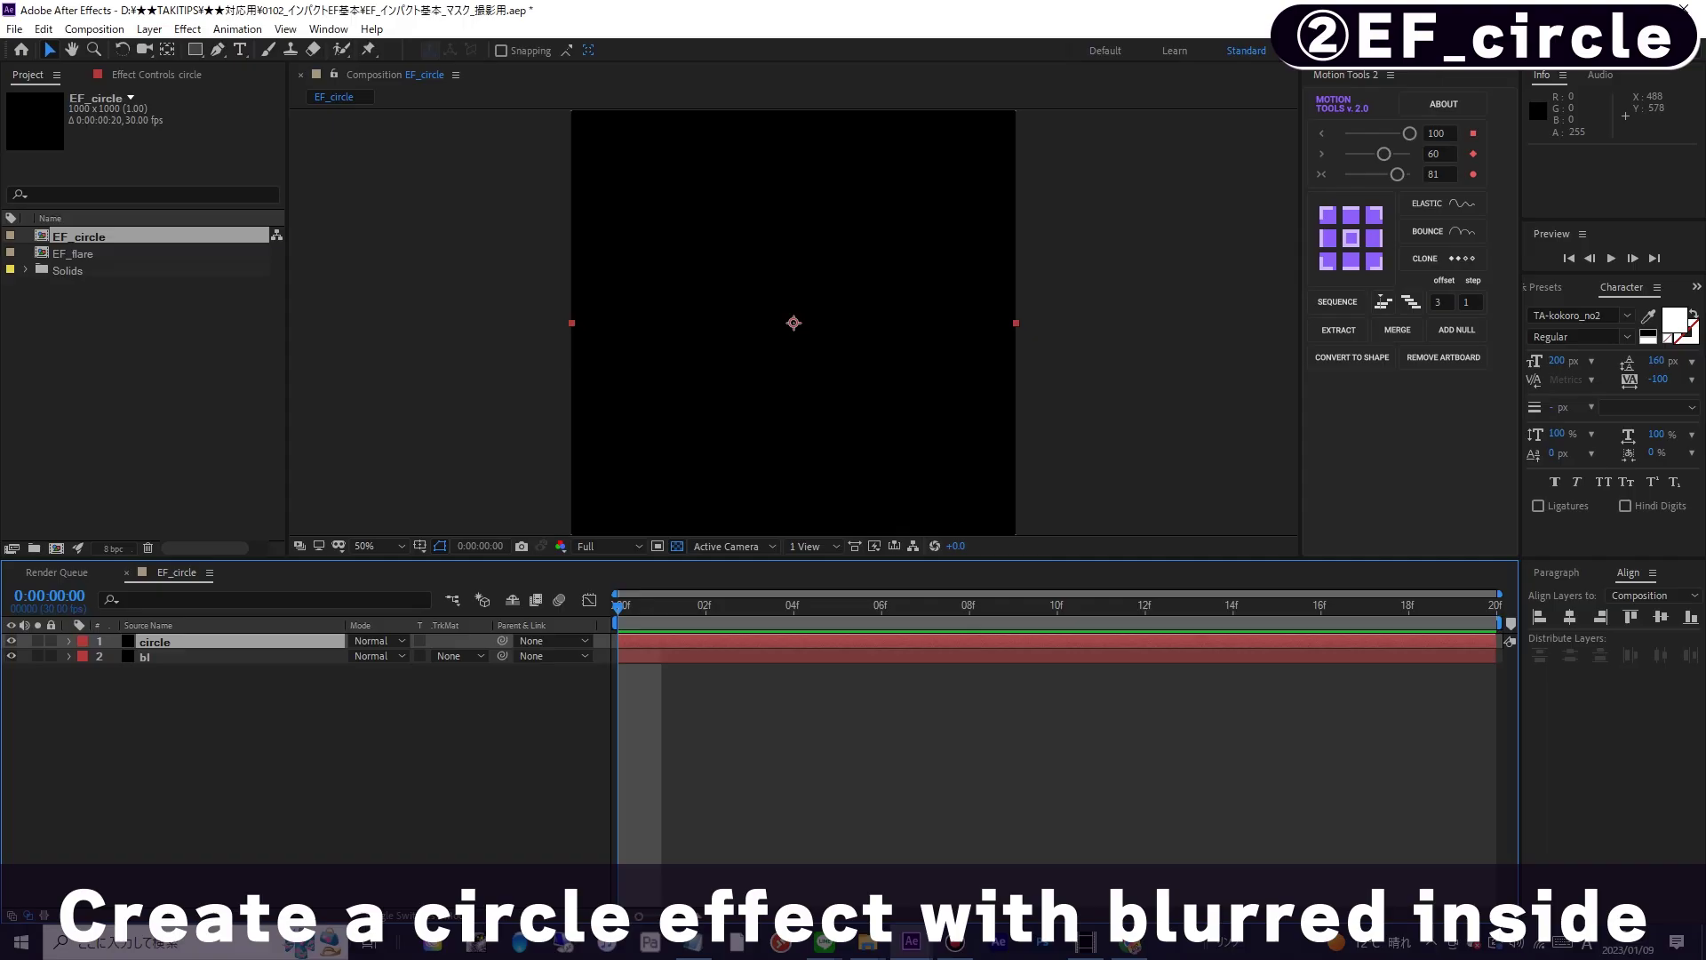
- Apply a Circle effect to the circle layer and set its radius to 300
{"action": "left_click", "coordinate": [186, 29]}
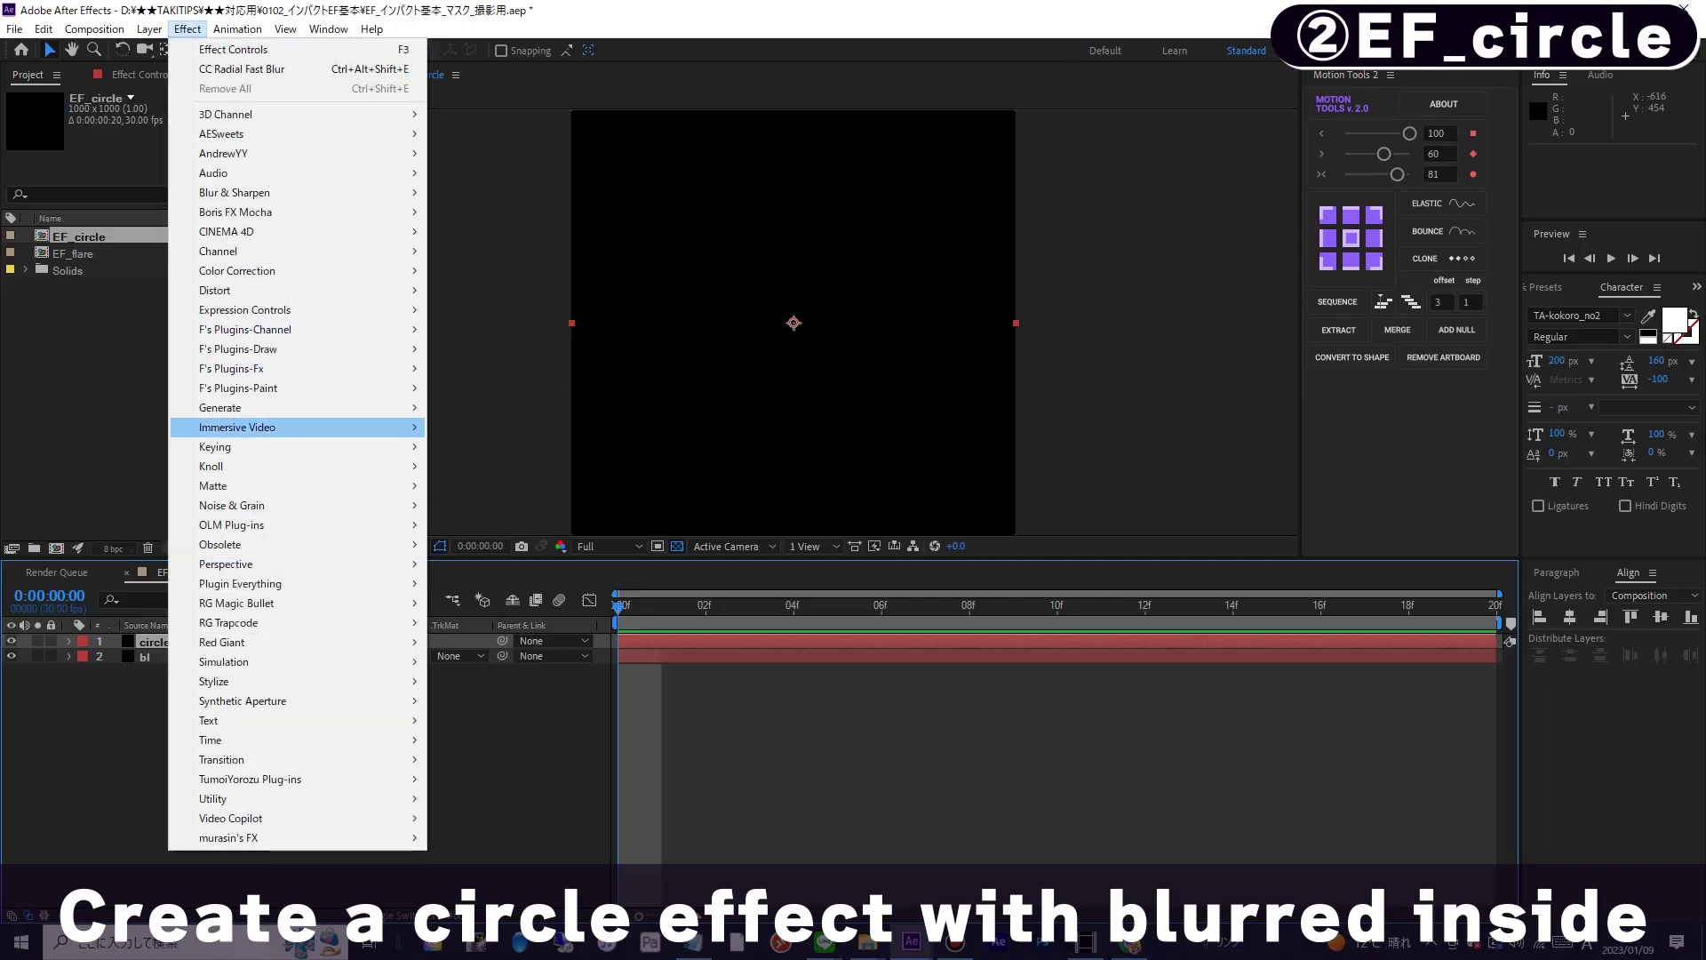
{"action": "mouse_move", "coordinate": [267, 407]}
{"action": "left_click", "coordinate": [480, 642]}
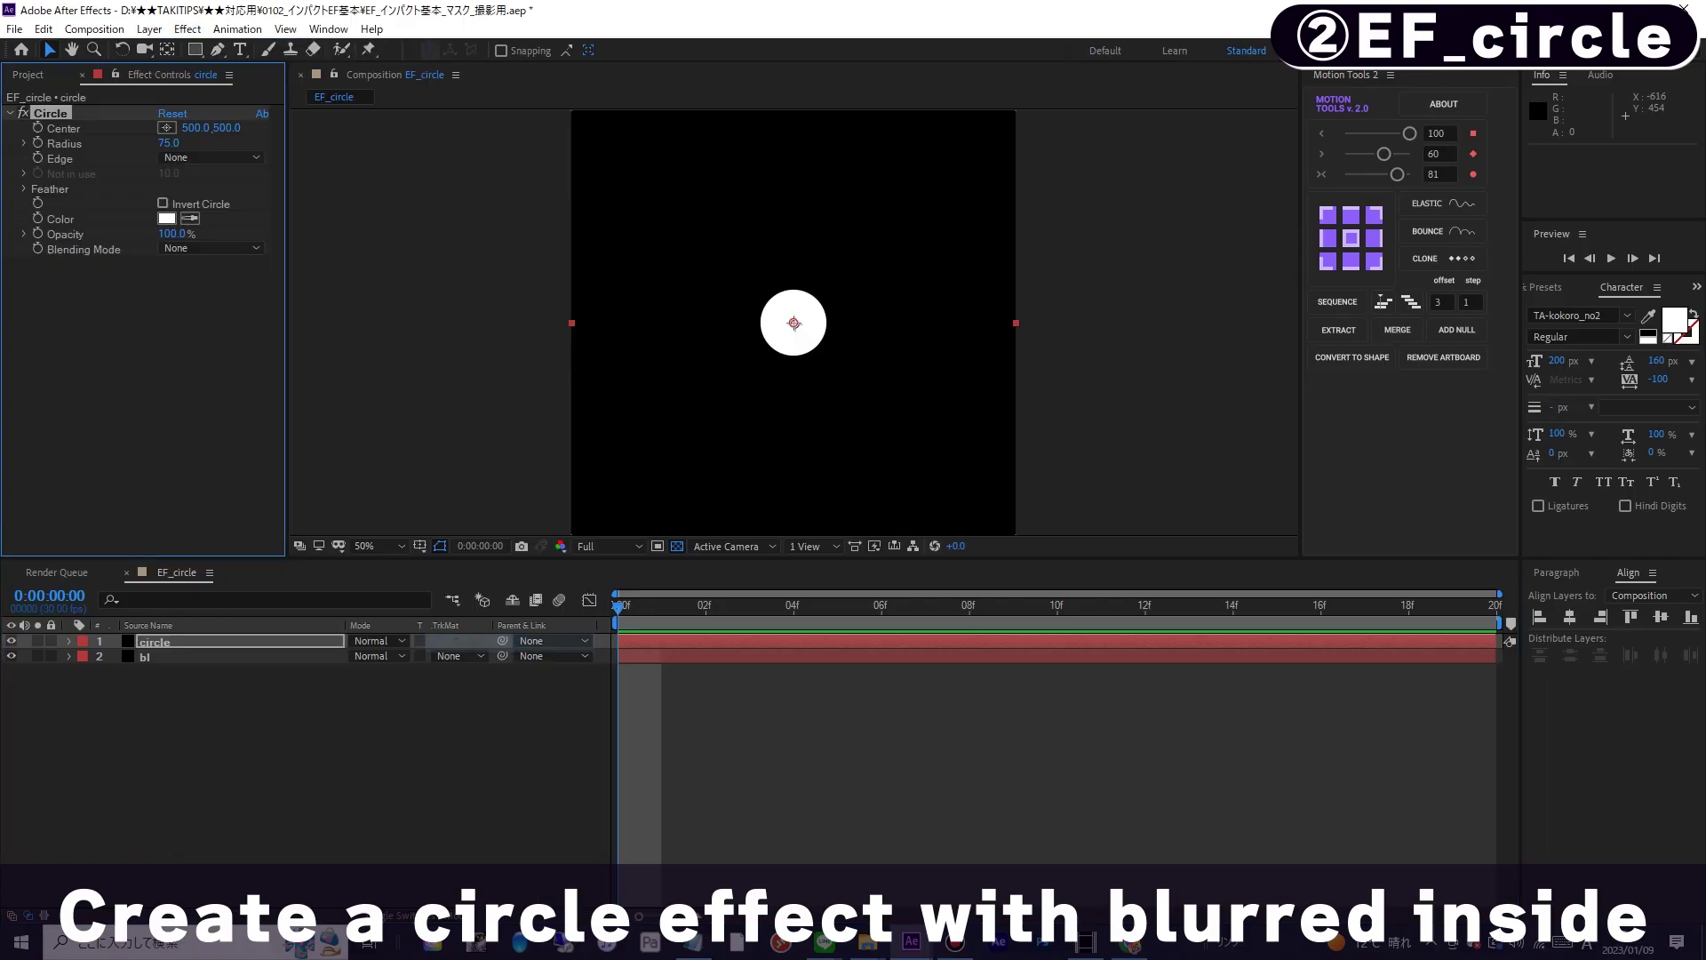
{"action": "left_click", "coordinate": [204, 364]}
{"action": "left_click", "coordinate": [168, 143]}
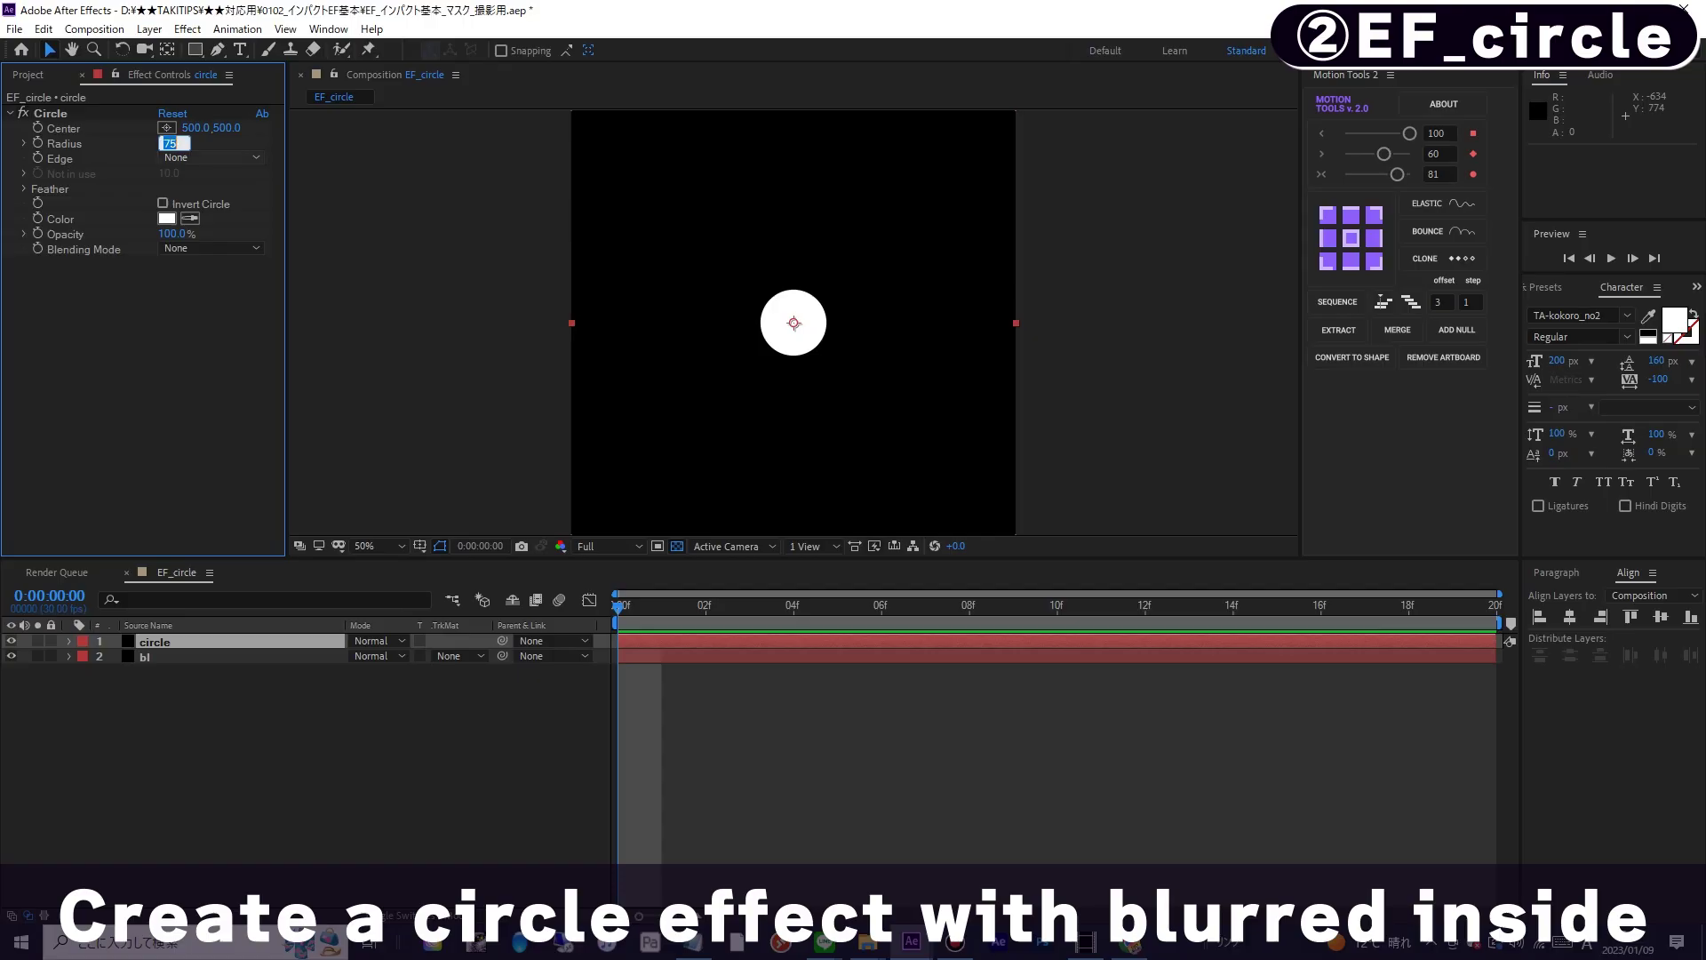
{"action": "type", "text": "300"}
{"action": "key", "text": "Return"}
- Give the circle a Thickness edge with outer feather 10, inner feather 200 and thickness 0
{"action": "left_click", "coordinate": [212, 157]}
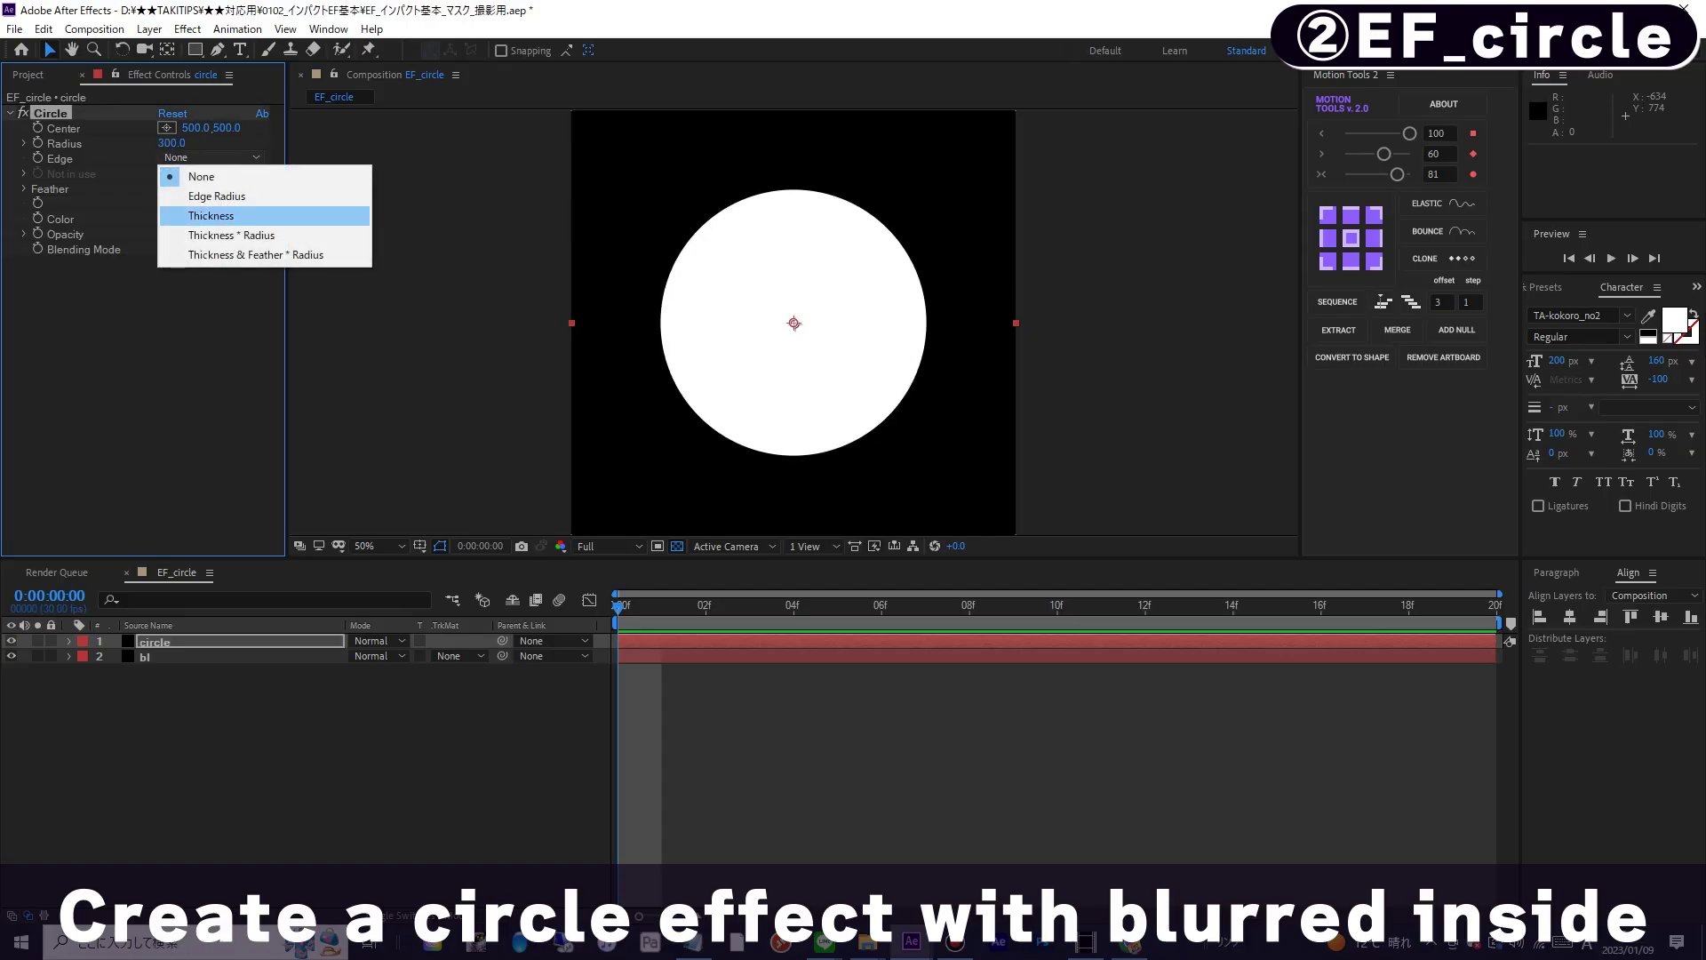
{"action": "left_click", "coordinate": [204, 216]}
{"action": "left_click", "coordinate": [25, 189]}
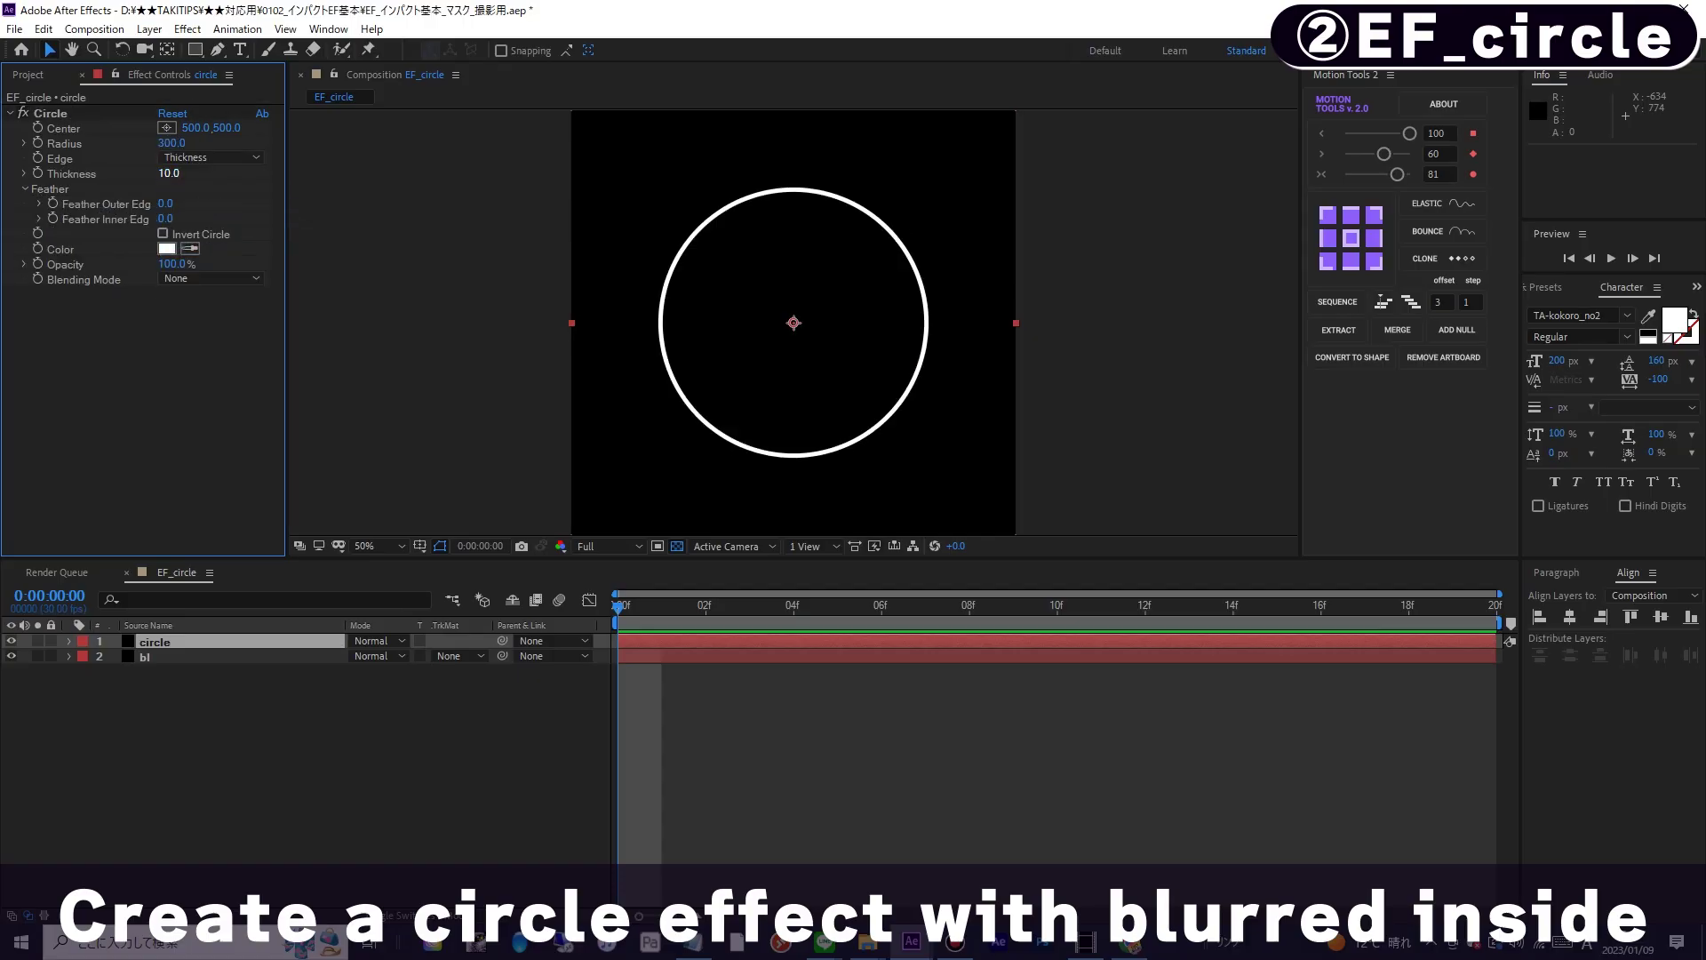
{"action": "type", "text": "10"}
{"action": "key", "text": "Tab"}
{"action": "type", "text": "200"}
{"action": "key", "text": "Return"}
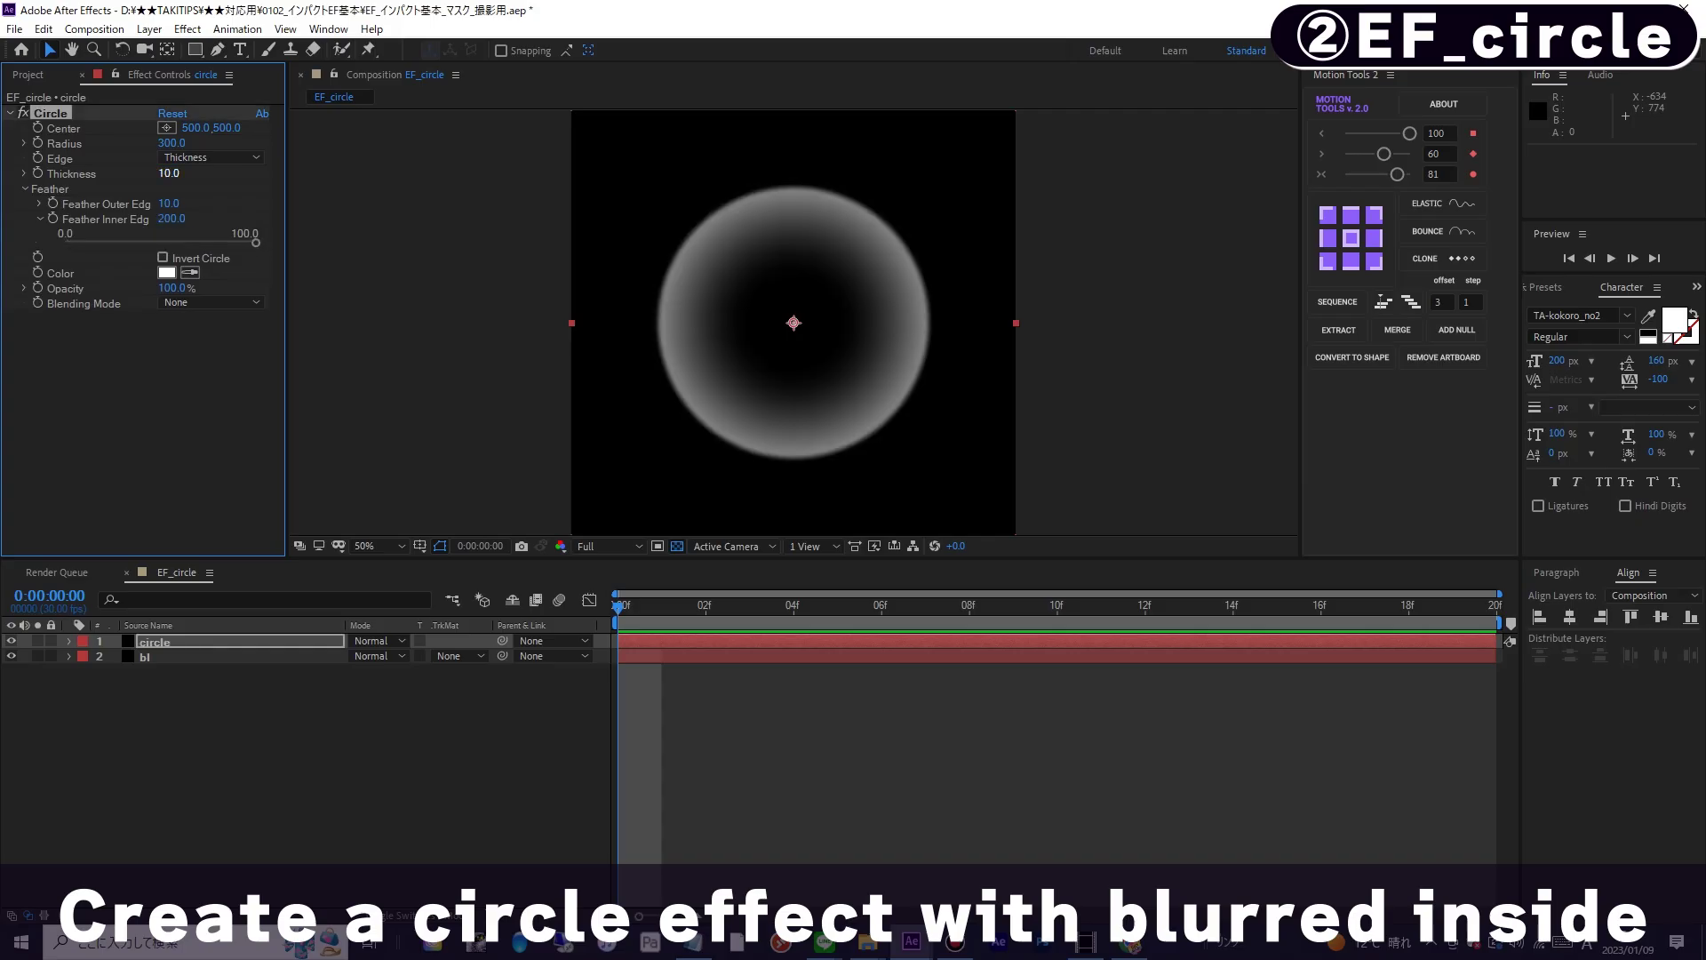
{"action": "type", "text": "0"}
{"action": "key", "text": "Return"}
{"action": "left_click", "coordinate": [168, 383]}
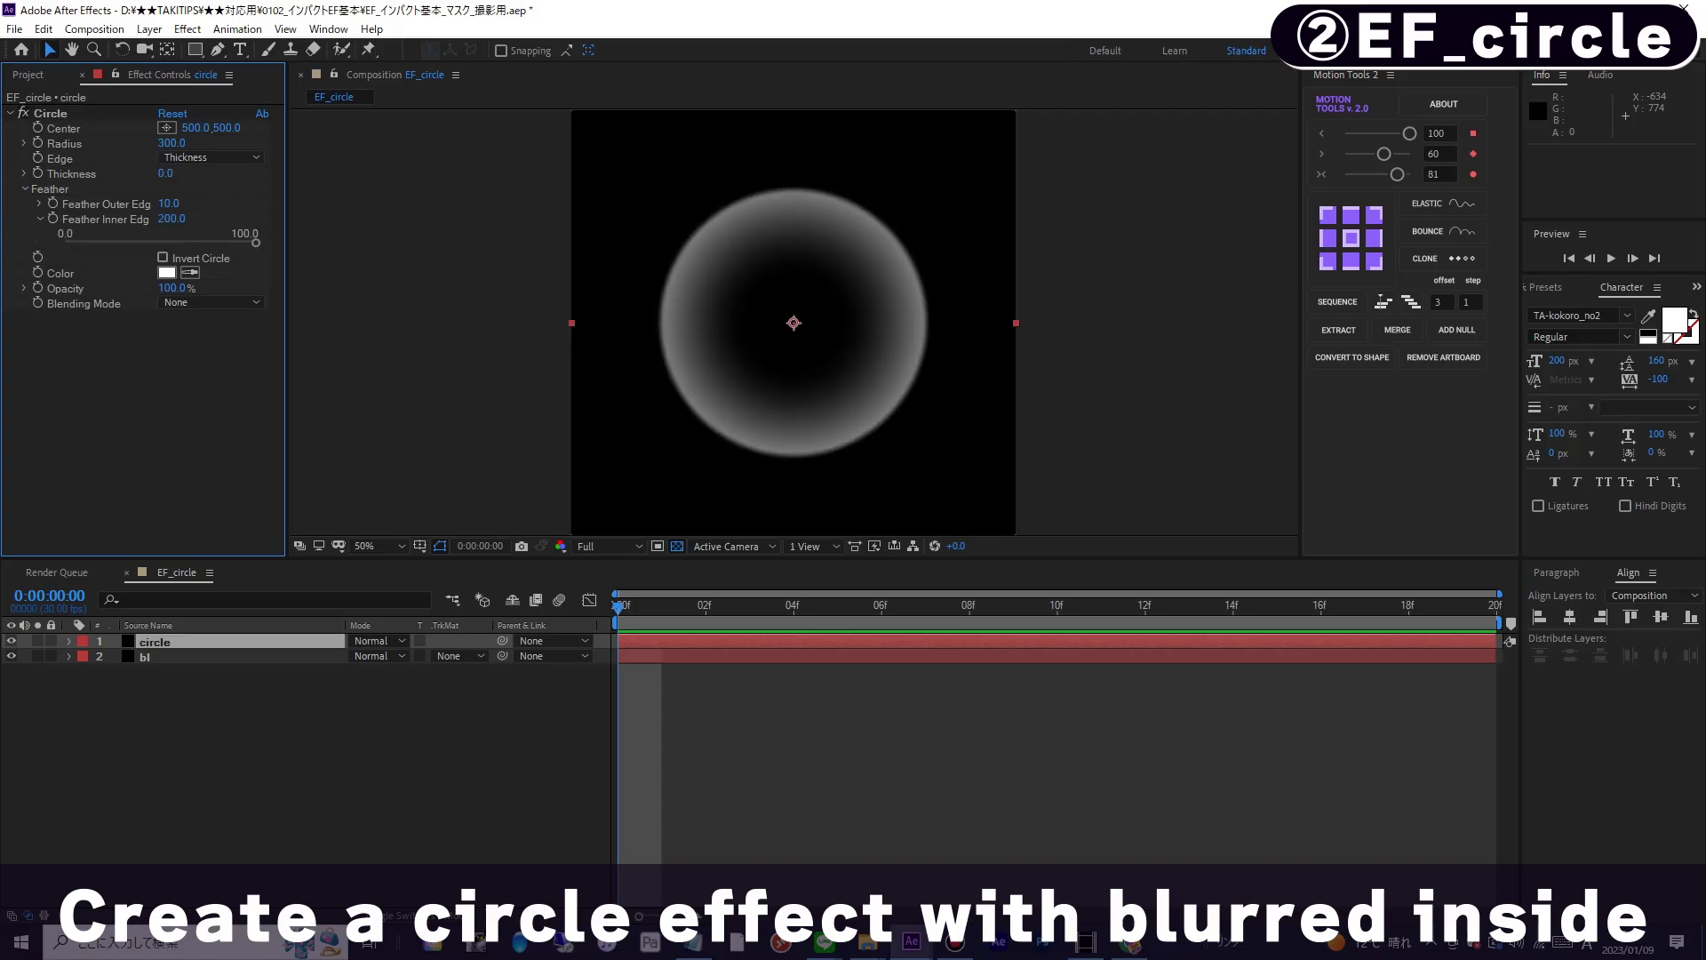
- Add a second Circle effect with a Thickness edge, Normal blending mode and a radius of 300
{"action": "left_click", "coordinate": [8, 113]}
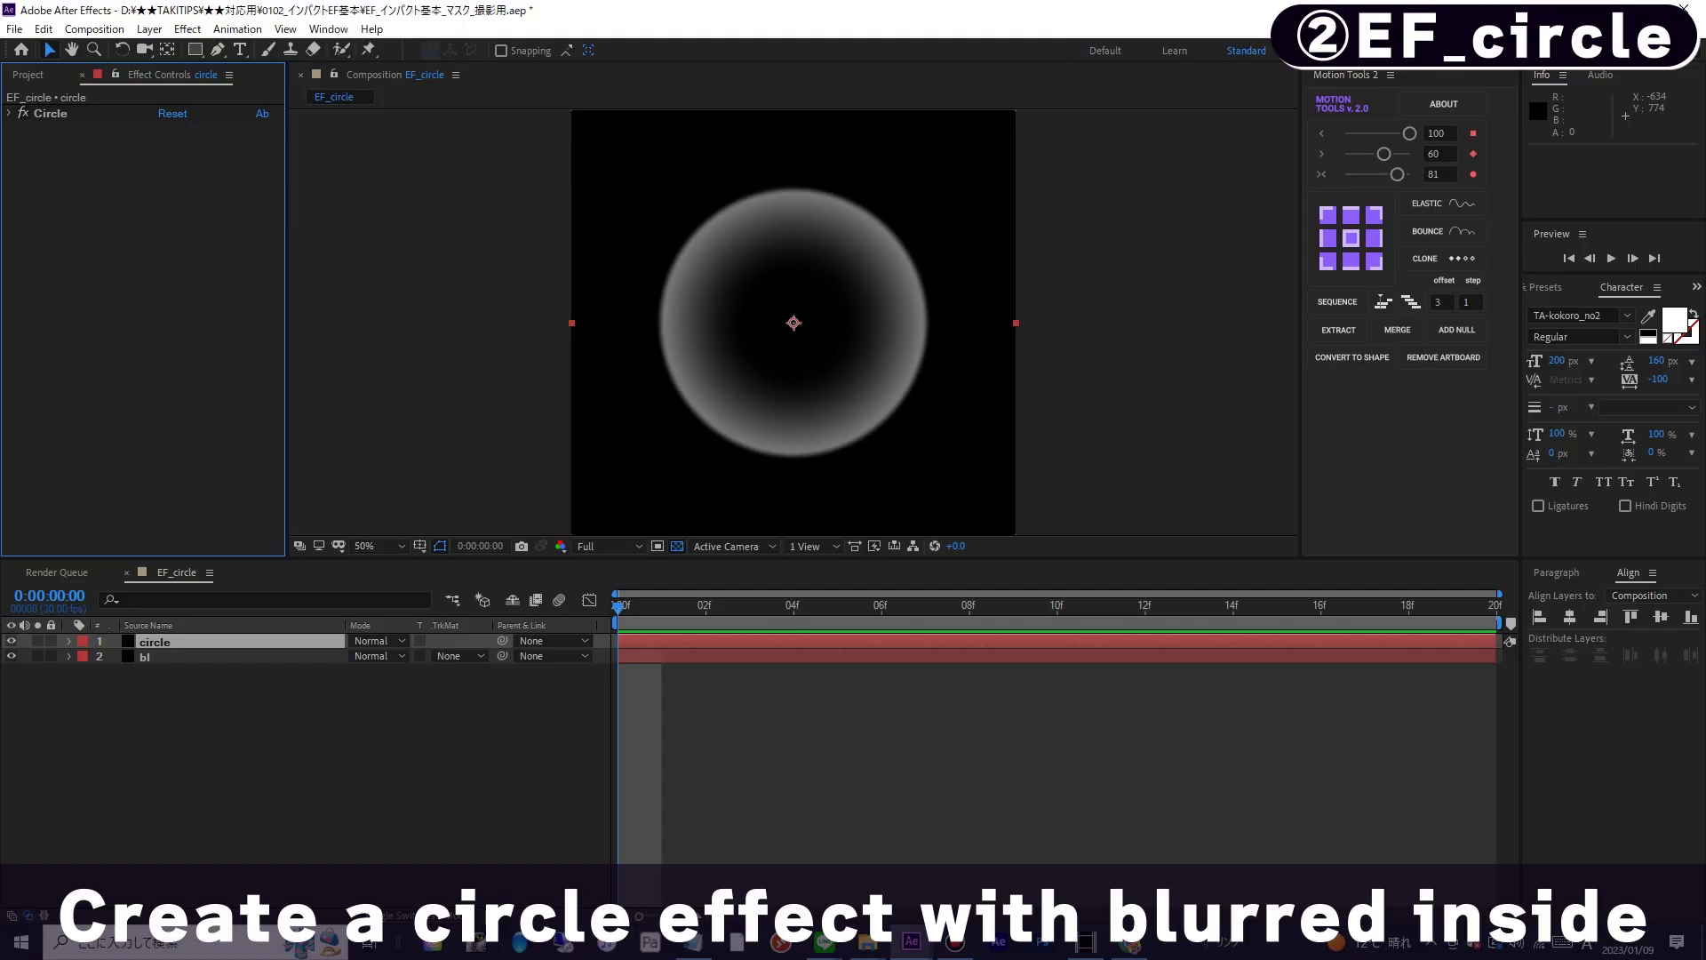
{"action": "left_click", "coordinate": [51, 112]}
{"action": "left_click", "coordinate": [188, 28]}
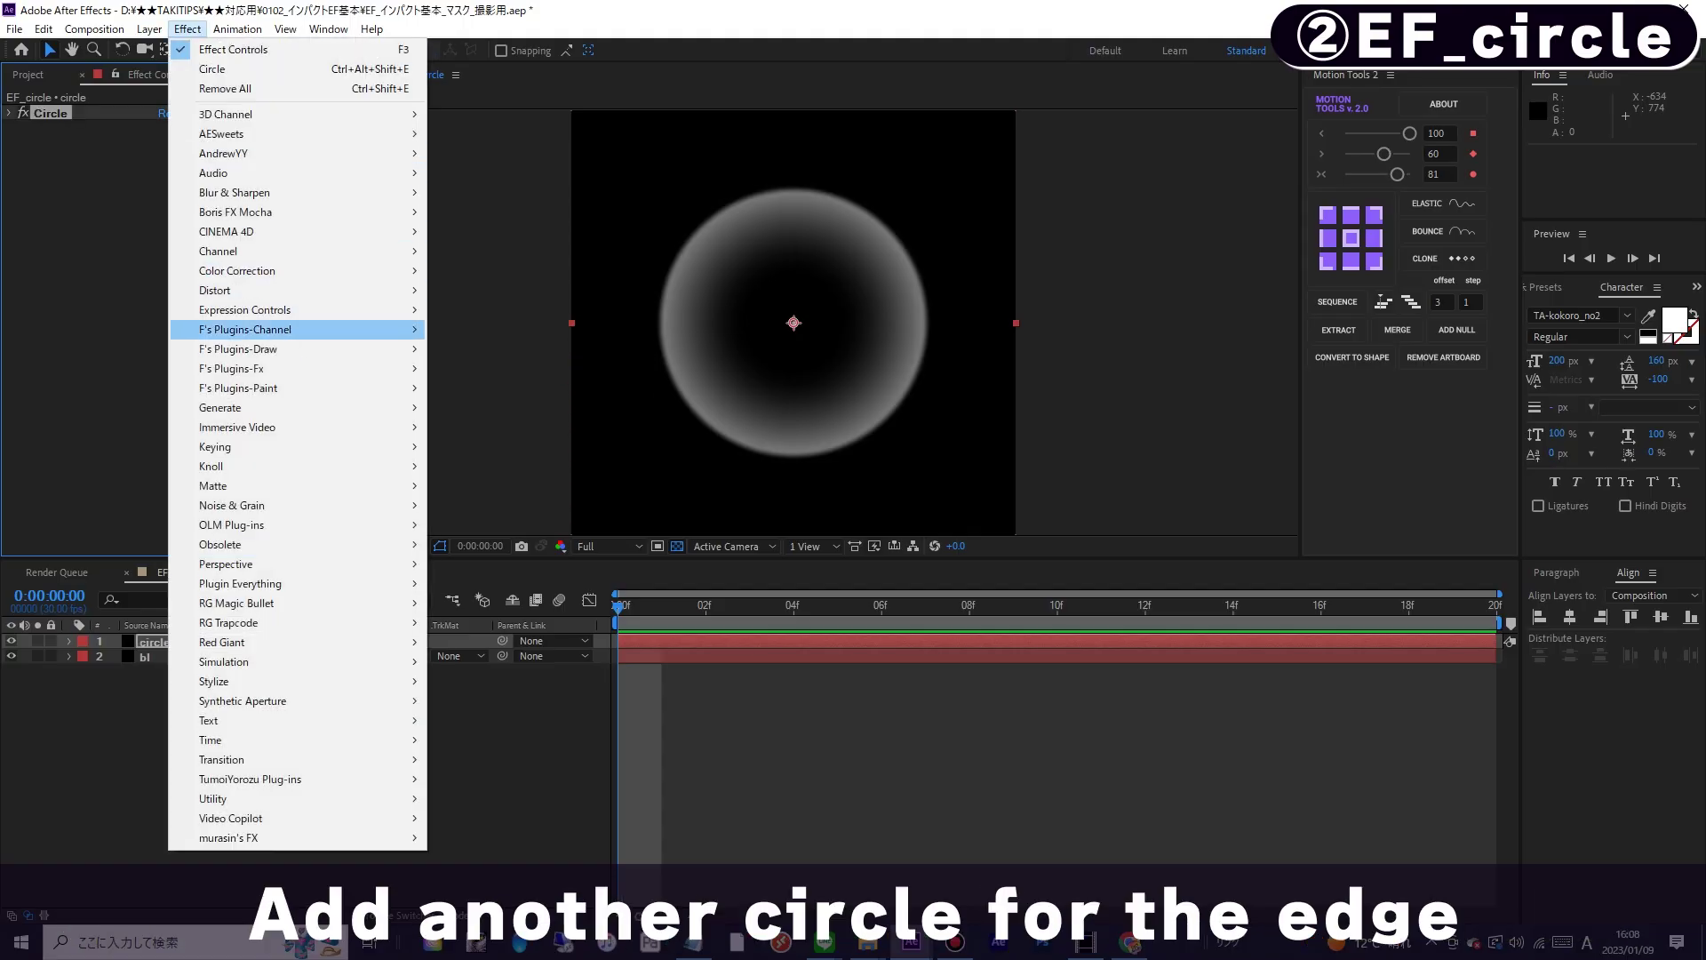
{"action": "mouse_move", "coordinate": [267, 407]}
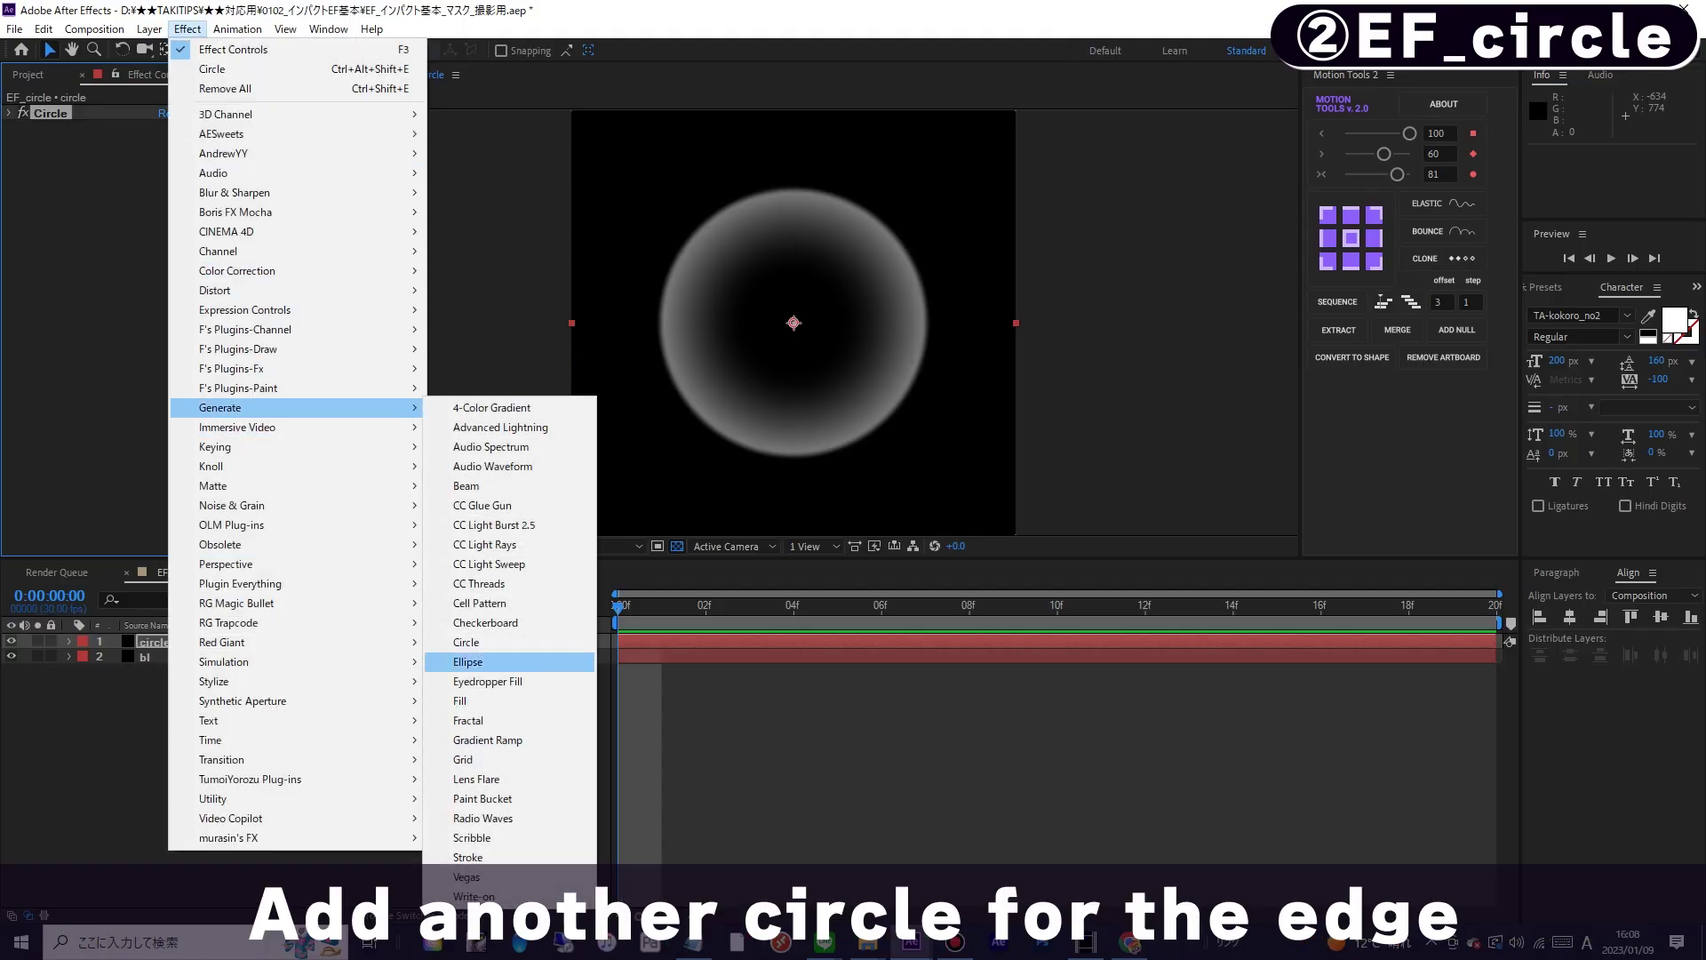
{"action": "left_click", "coordinate": [465, 642]}
{"action": "left_click", "coordinate": [211, 172]}
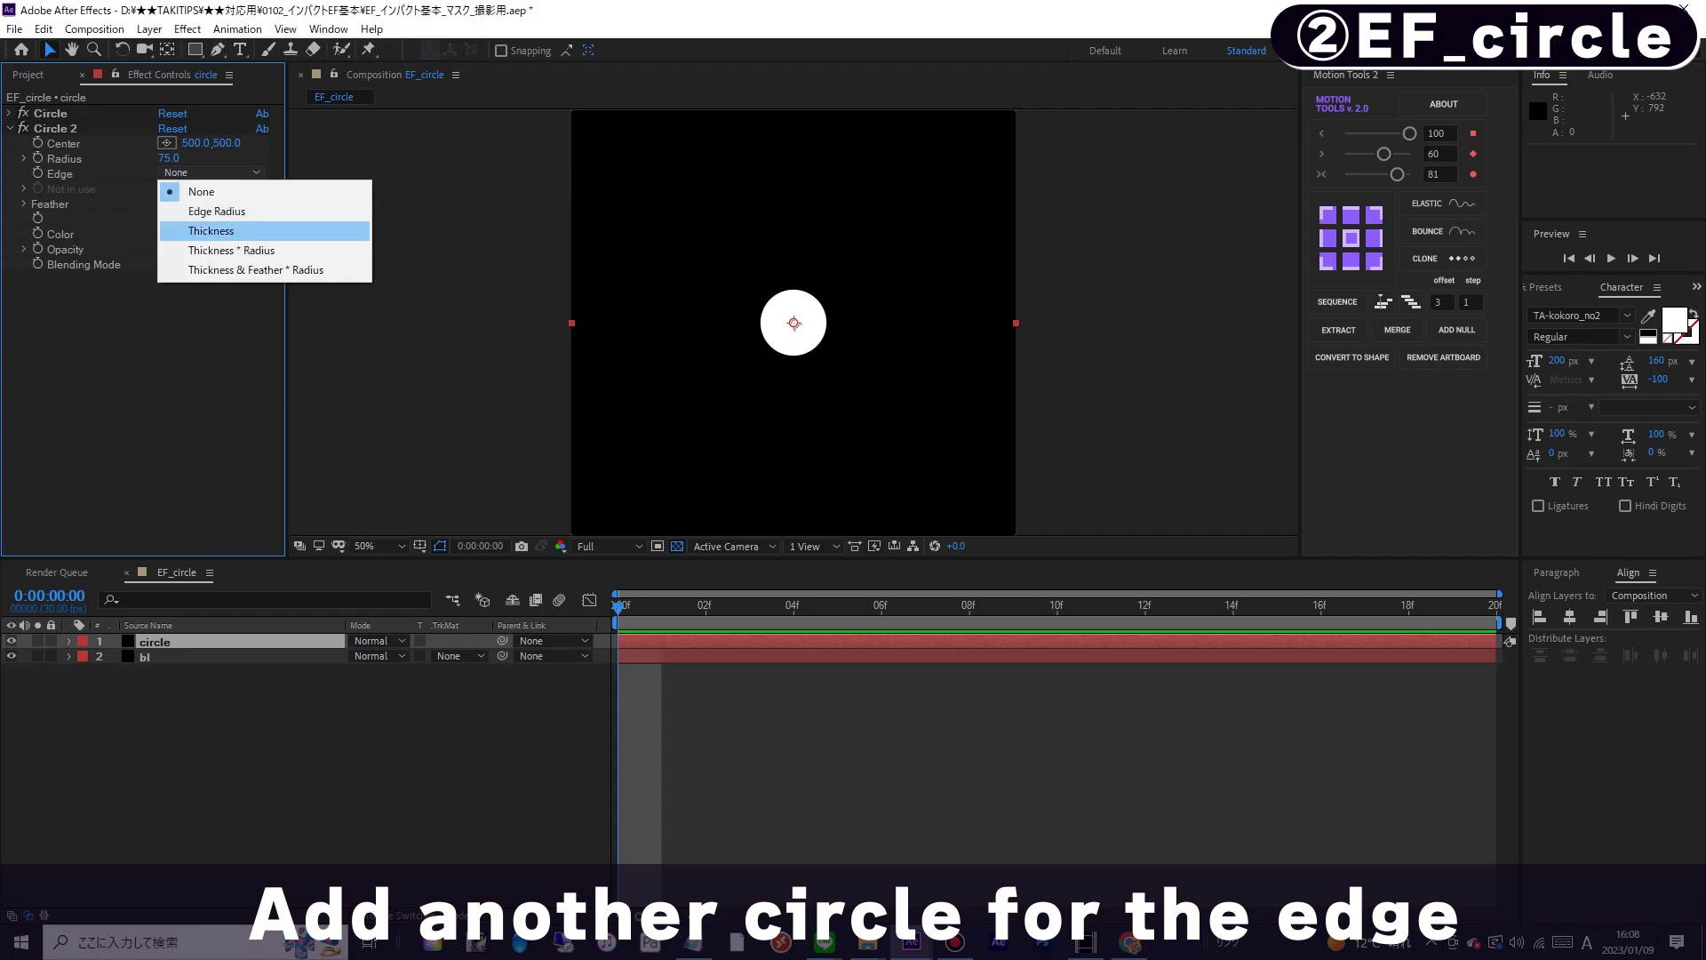
{"action": "left_click", "coordinate": [212, 230]}
{"action": "left_click", "coordinate": [211, 263]}
{"action": "left_click", "coordinate": [205, 302]}
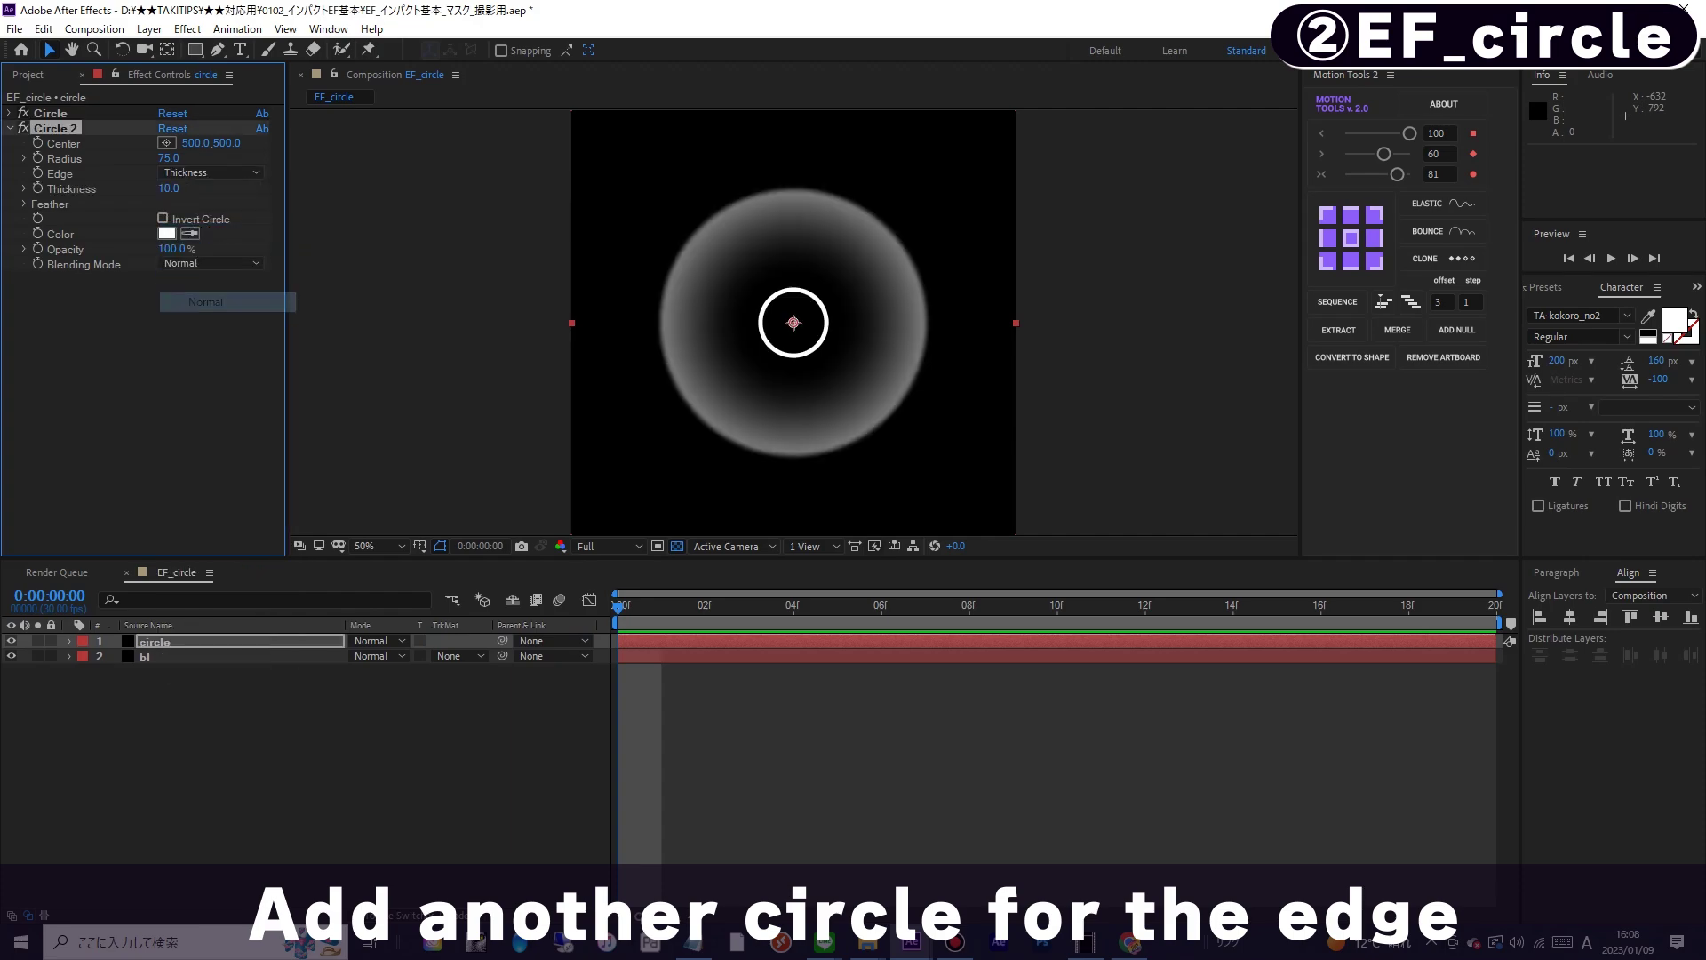
{"action": "type", "text": "30"}
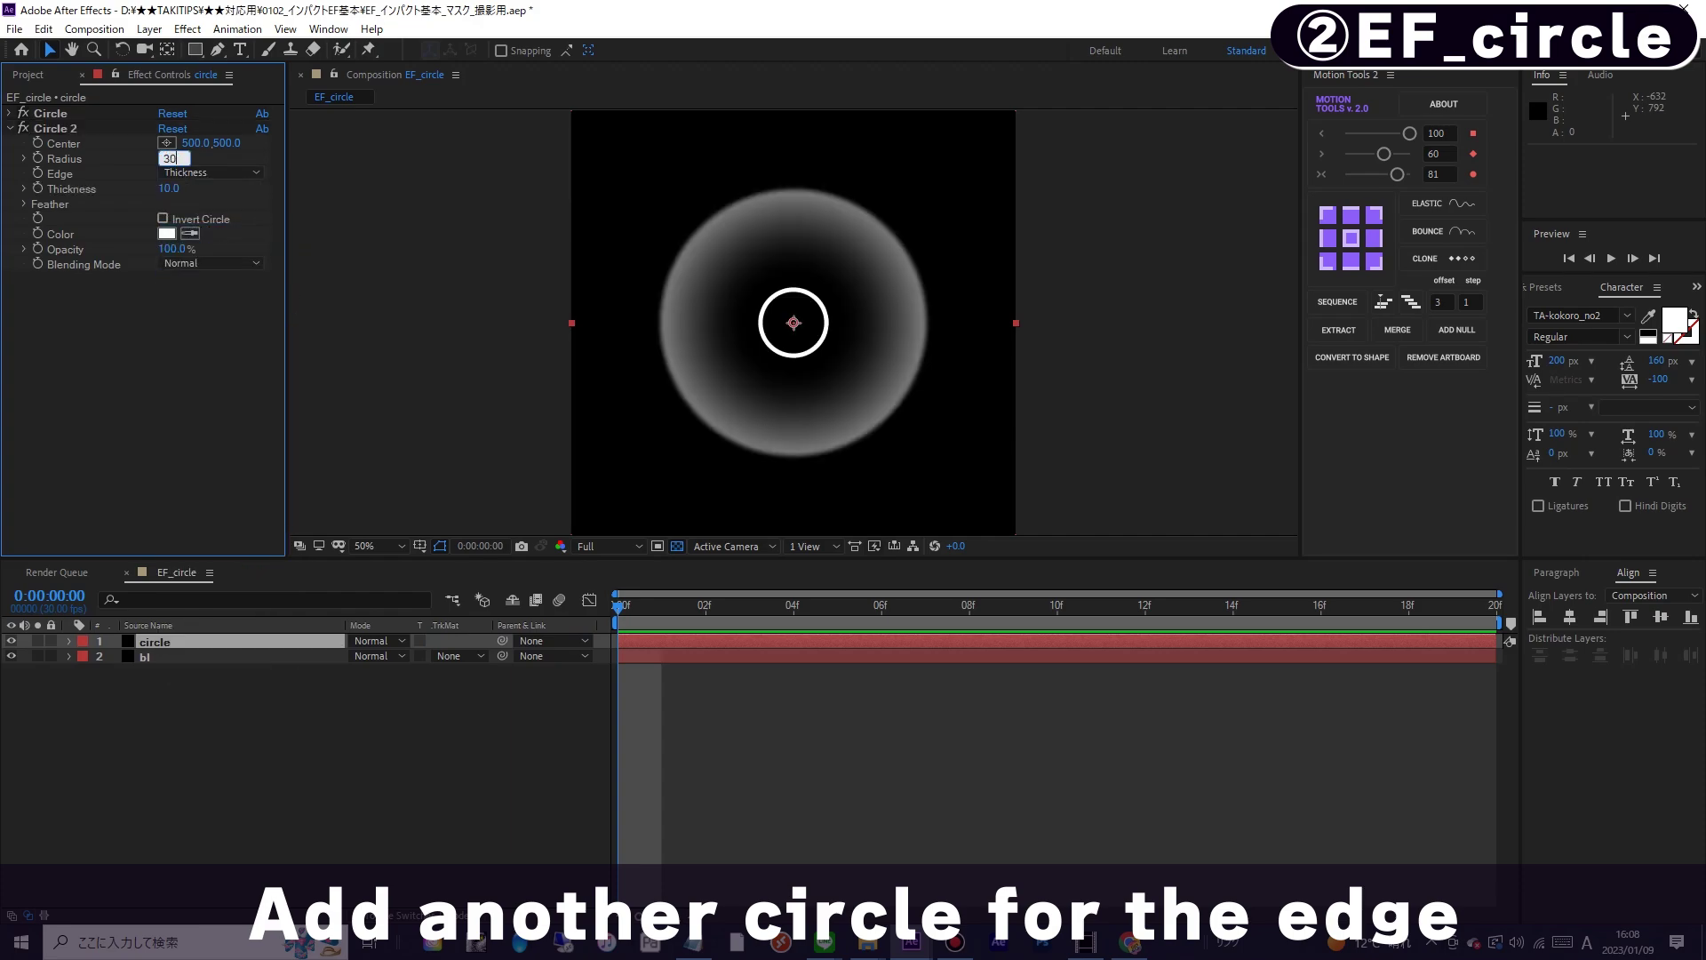
{"action": "type", "text": "0"}
{"action": "key", "text": "Return"}
{"action": "left_click", "coordinate": [142, 373]}
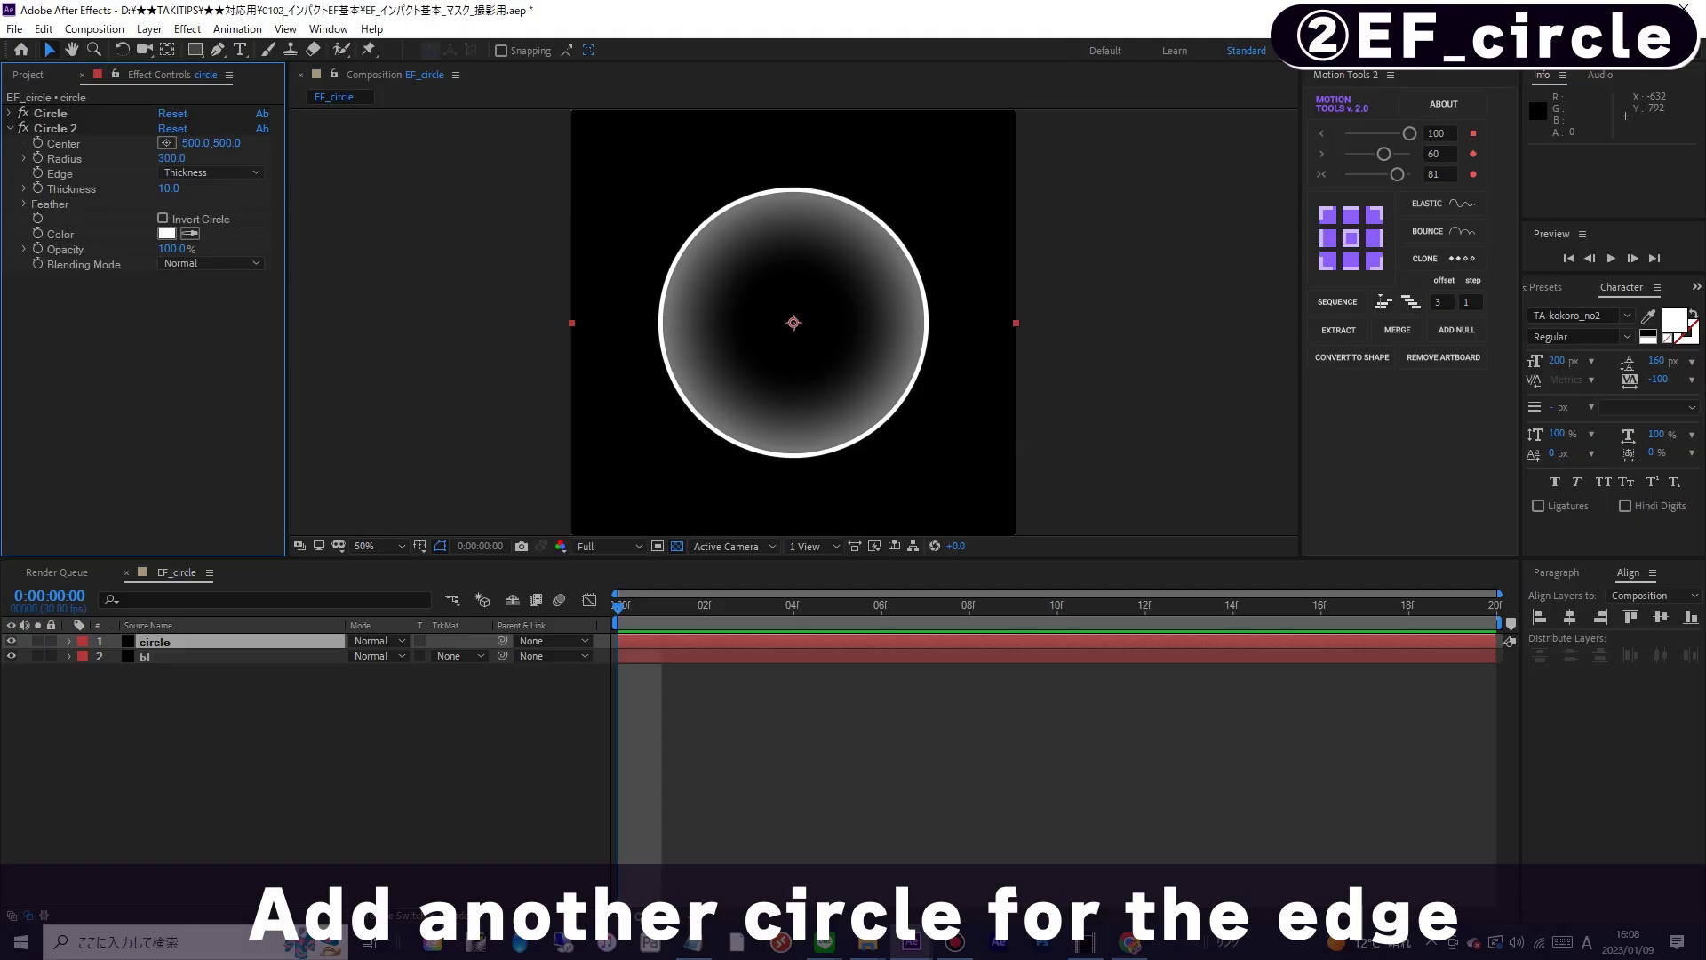
- Set the second circle's inner edge feather to 20 and its thickness to 0
{"action": "left_click", "coordinate": [24, 205]}
{"action": "type", "text": "2"}
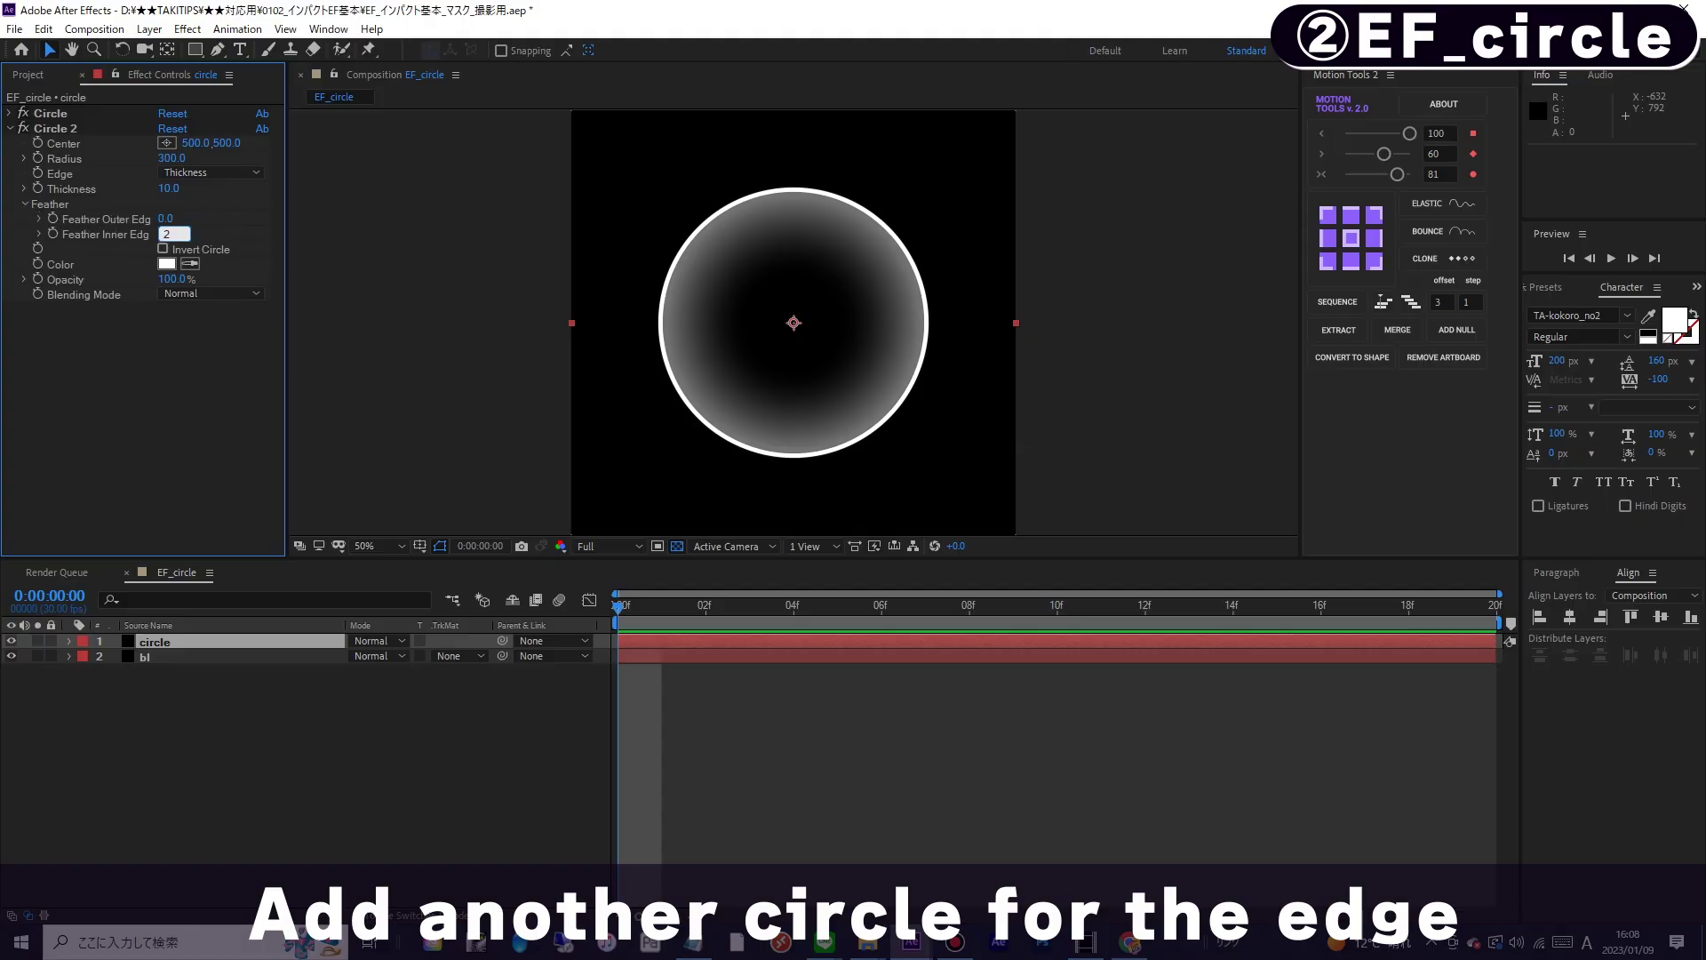
{"action": "type", "text": "0"}
{"action": "key", "text": "Return"}
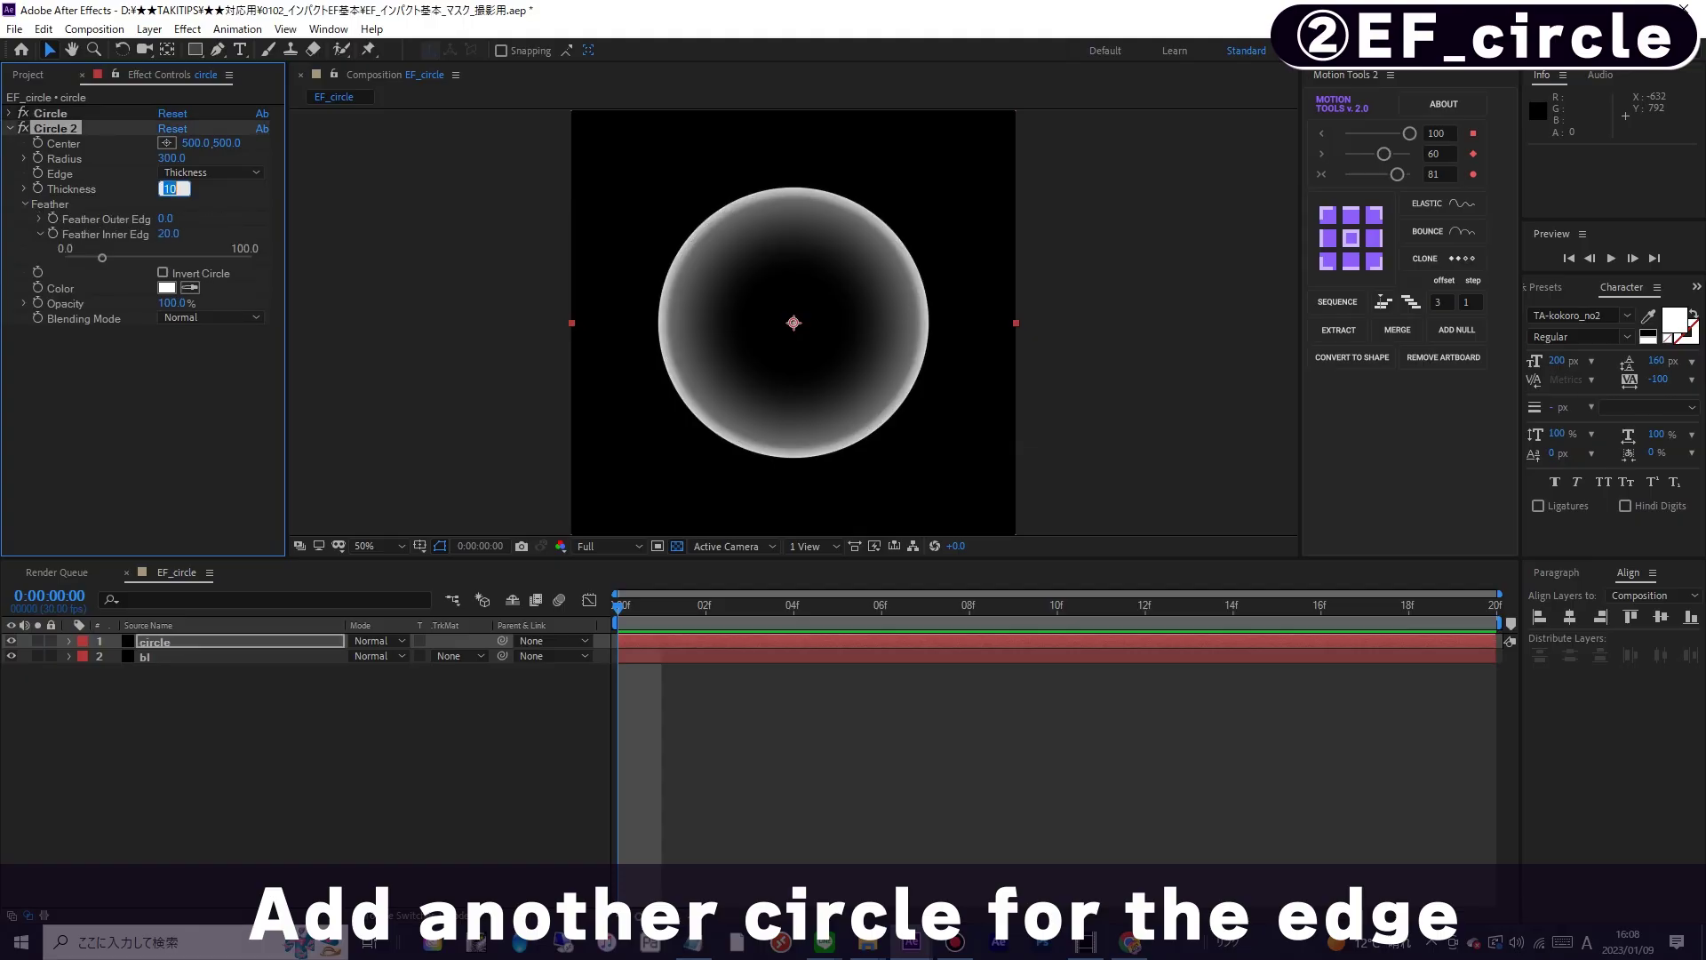
{"action": "type", "text": "0"}
{"action": "key", "text": "Return"}
- Compare the ring with and without the second Circle effect, and set that effect's inner edge feather to 10
{"action": "left_click", "coordinate": [23, 127]}
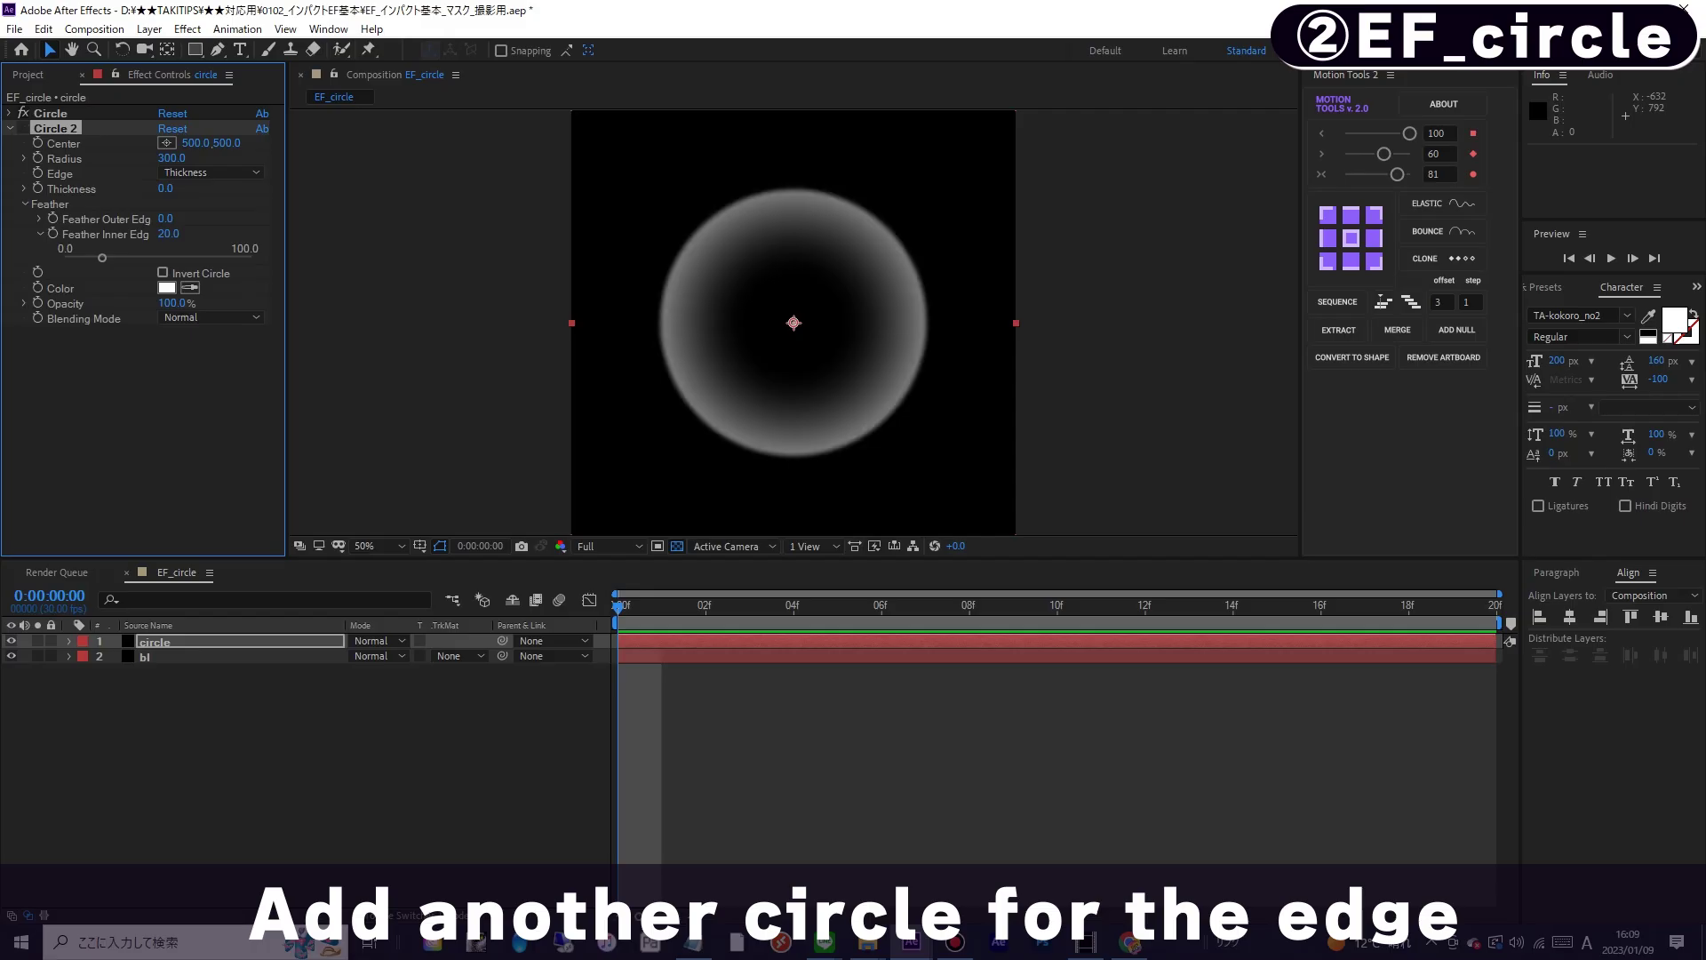
{"action": "left_click", "coordinate": [23, 127]}
{"action": "left_click", "coordinate": [23, 128]}
{"action": "left_click", "coordinate": [23, 127]}
{"action": "left_click", "coordinate": [23, 128]}
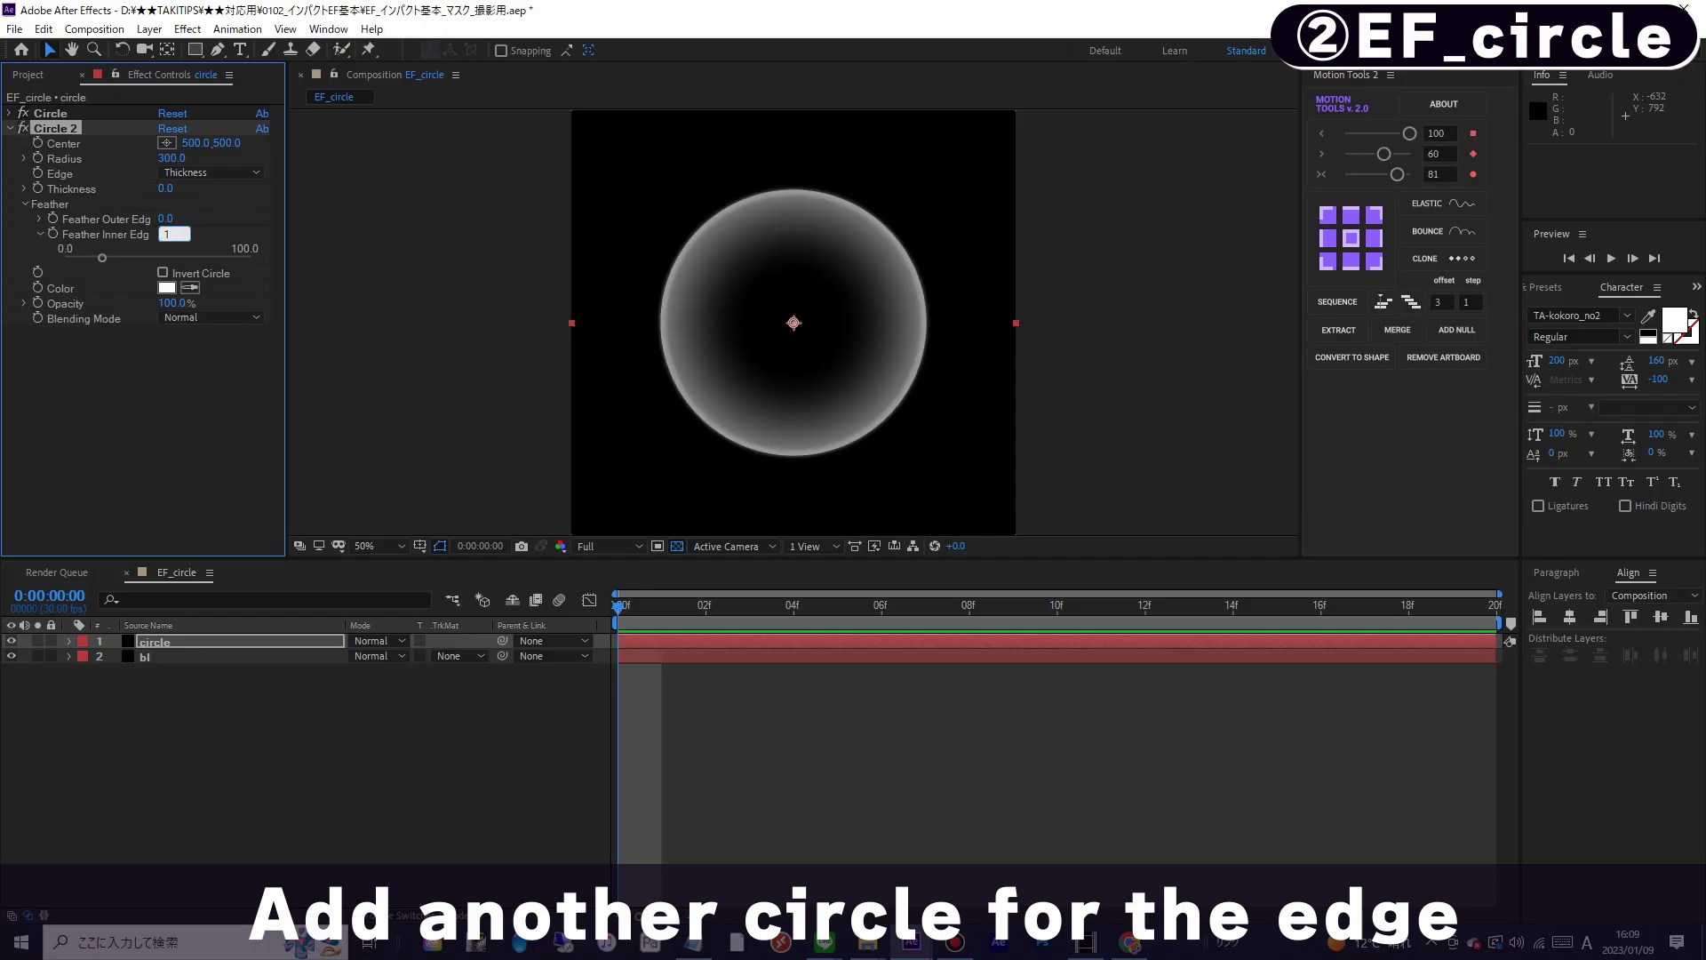
{"action": "type", "text": "10"}
{"action": "key", "text": "Return"}
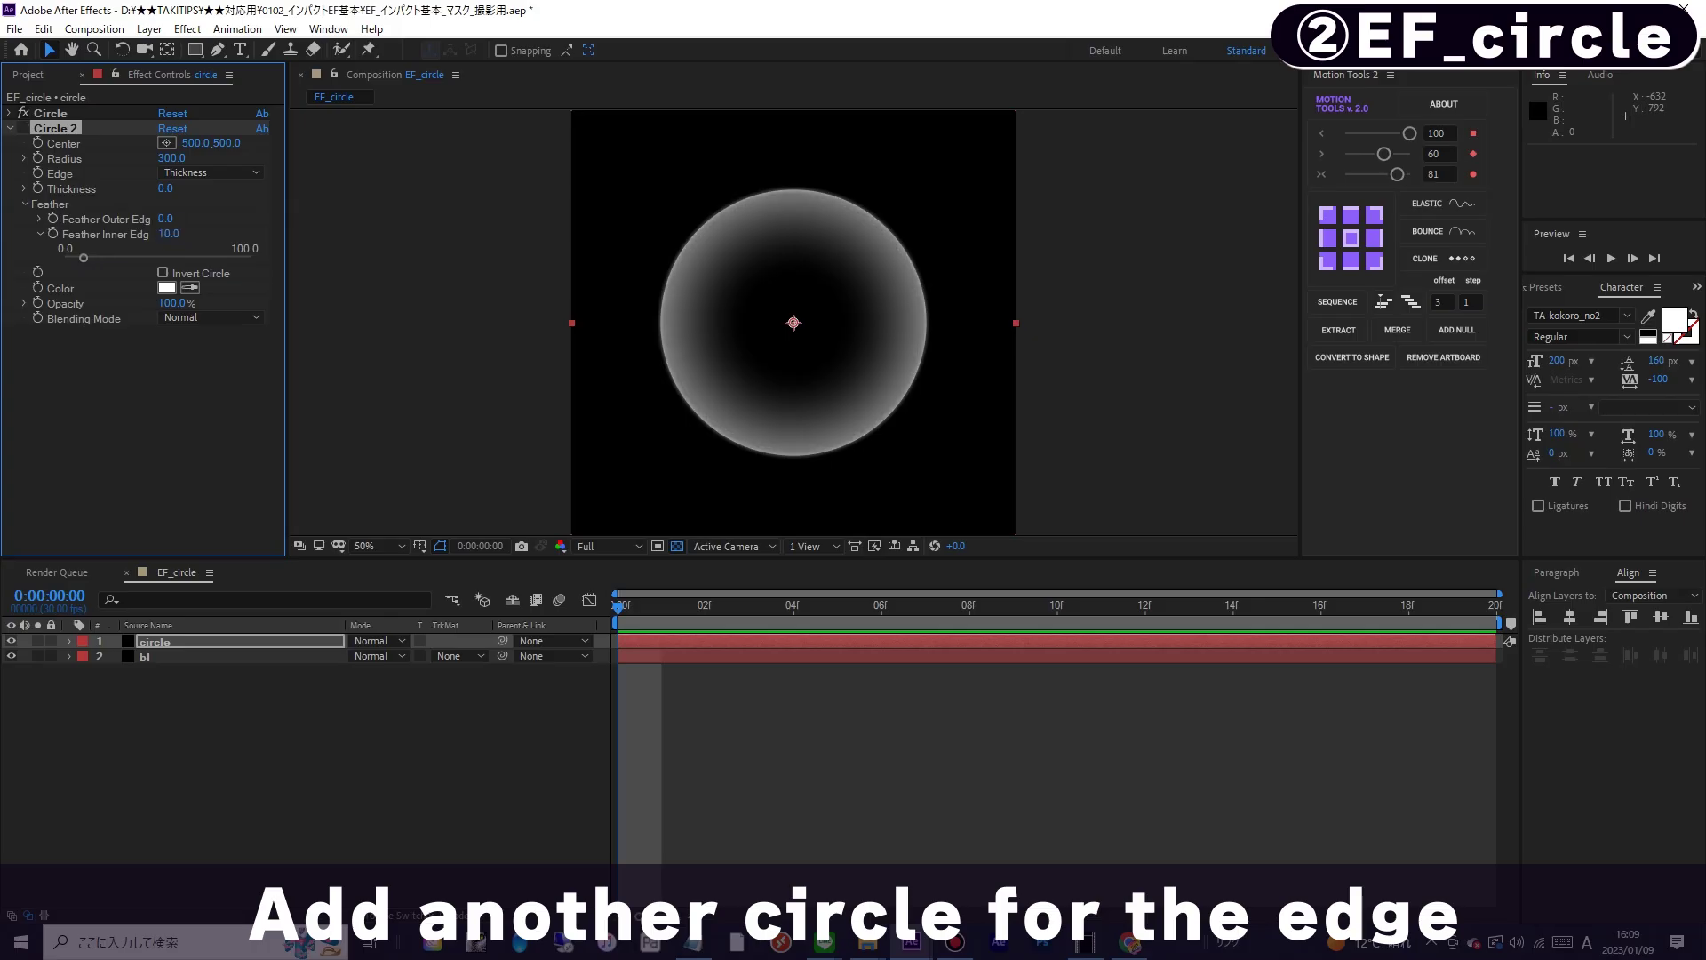
{"action": "left_click", "coordinate": [23, 127]}
{"action": "left_click", "coordinate": [24, 128]}
{"action": "left_click", "coordinate": [24, 128]}
- Add a CC Radial Fast Blur effect to the circle layer with Brightest zoom and an amount of 20
{"action": "left_click", "coordinate": [10, 128]}
{"action": "left_click", "coordinate": [188, 29]}
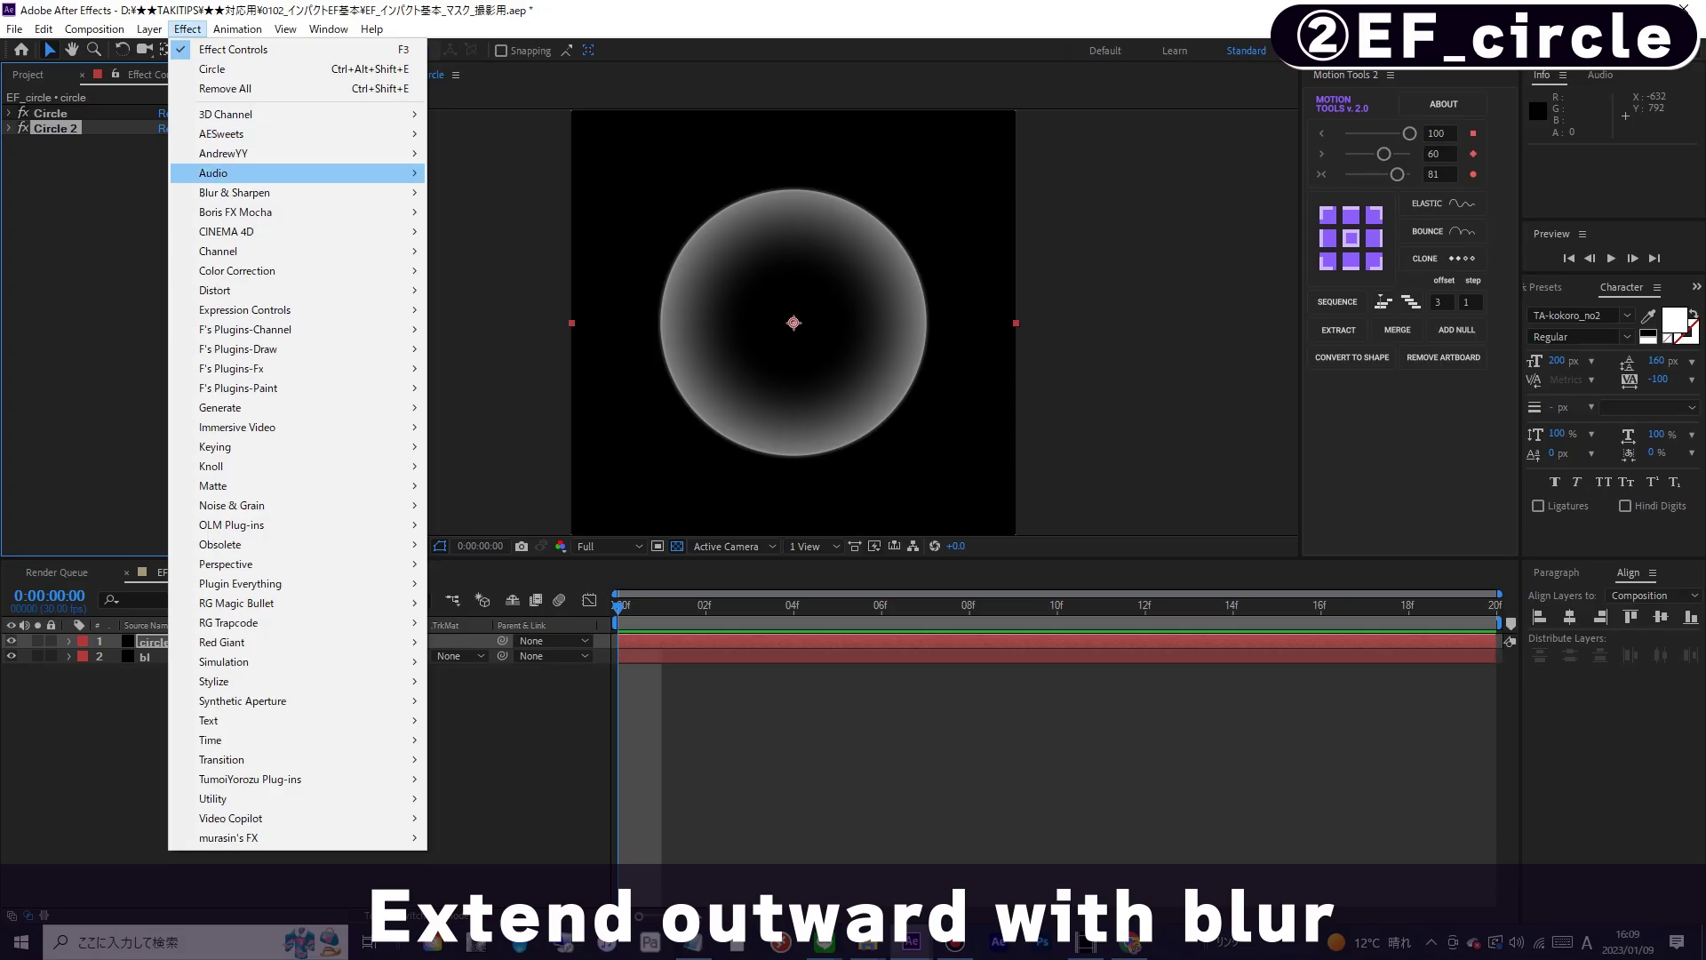
{"action": "mouse_move", "coordinate": [234, 192]}
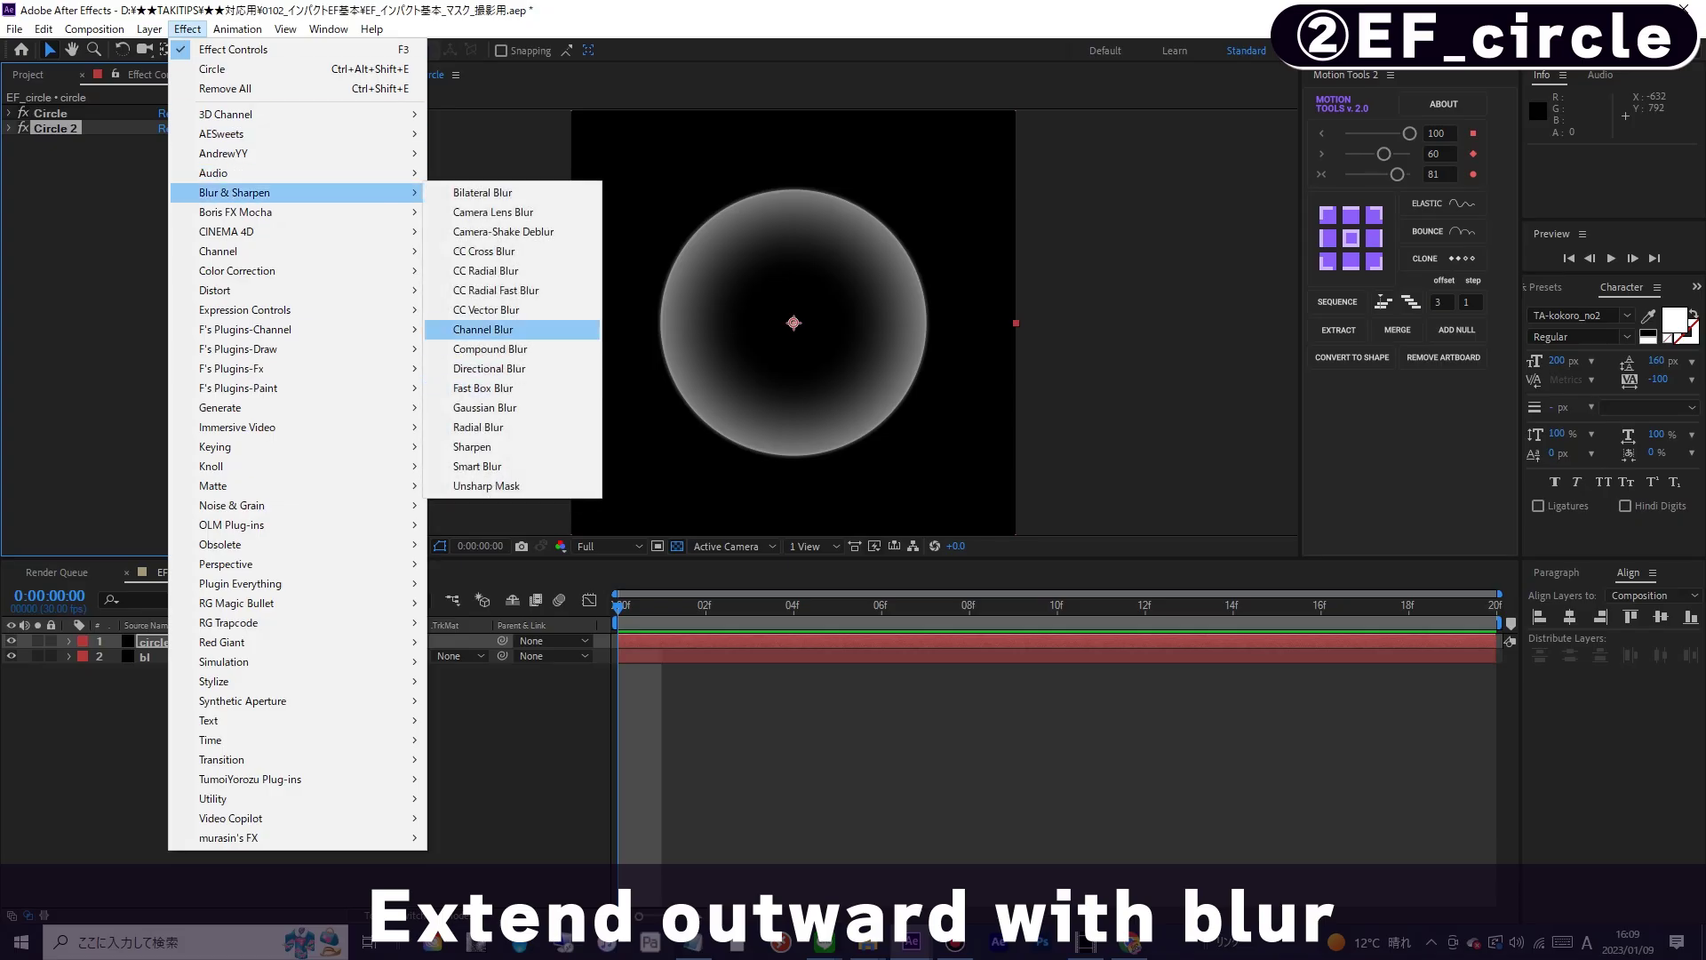
{"action": "left_click", "coordinate": [496, 290]}
{"action": "left_click", "coordinate": [211, 188]}
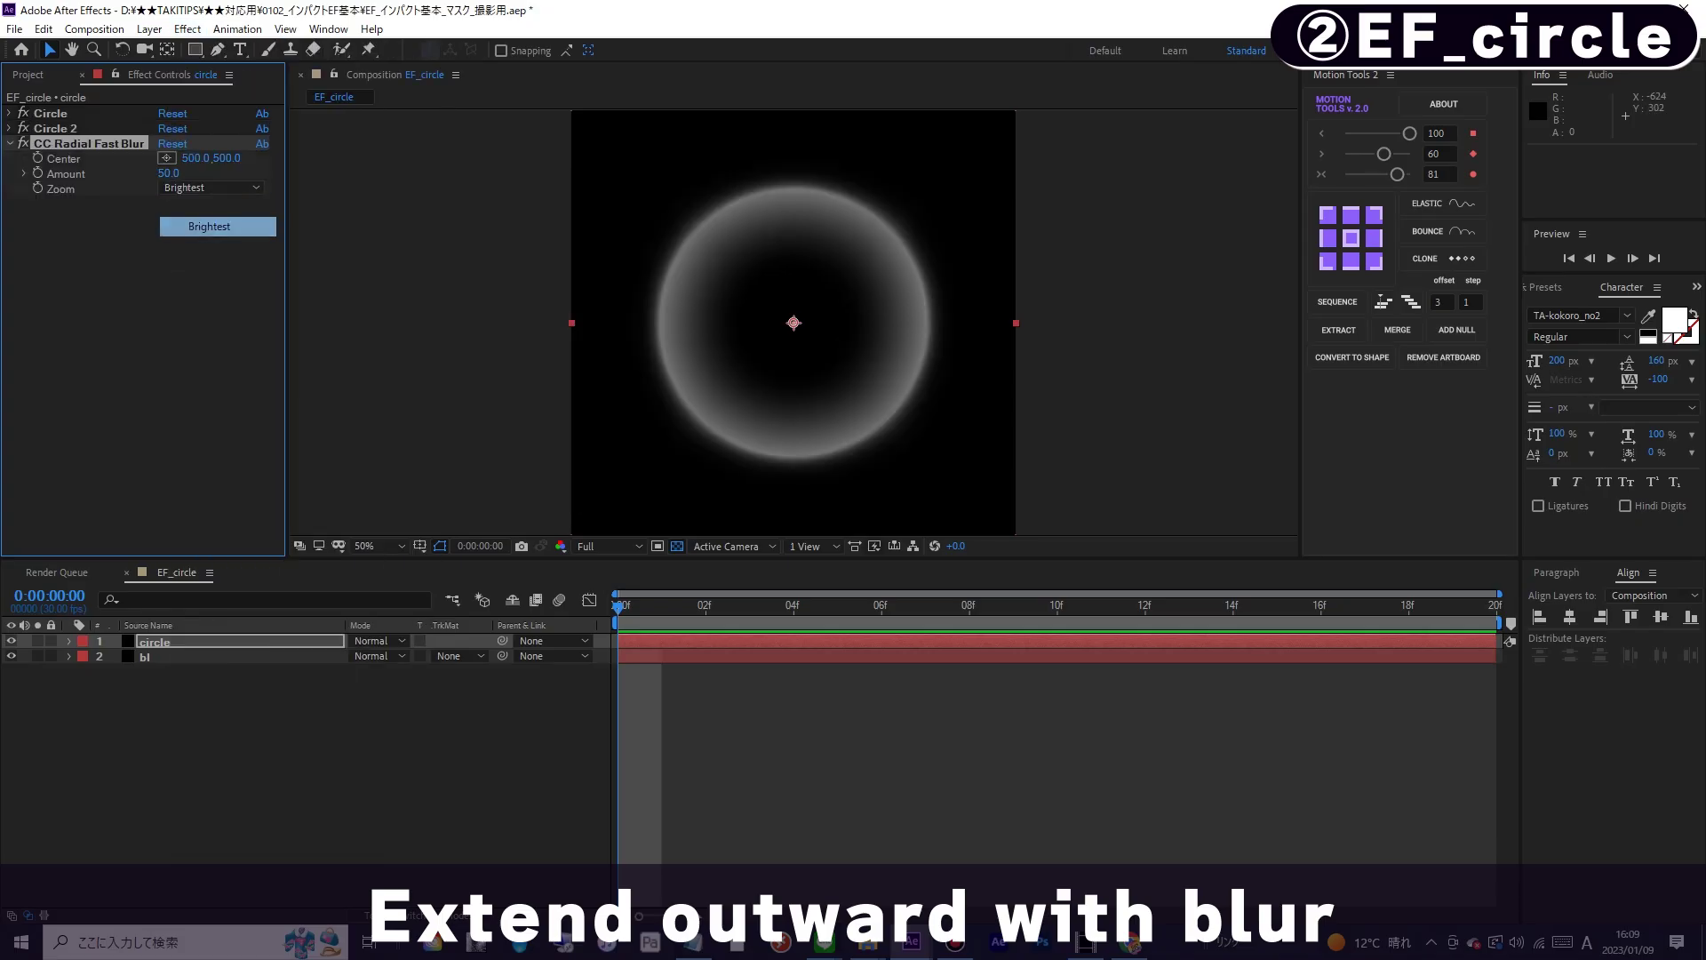
{"action": "left_click", "coordinate": [210, 226]}
{"action": "left_click", "coordinate": [169, 174]}
{"action": "key", "text": "Return"}
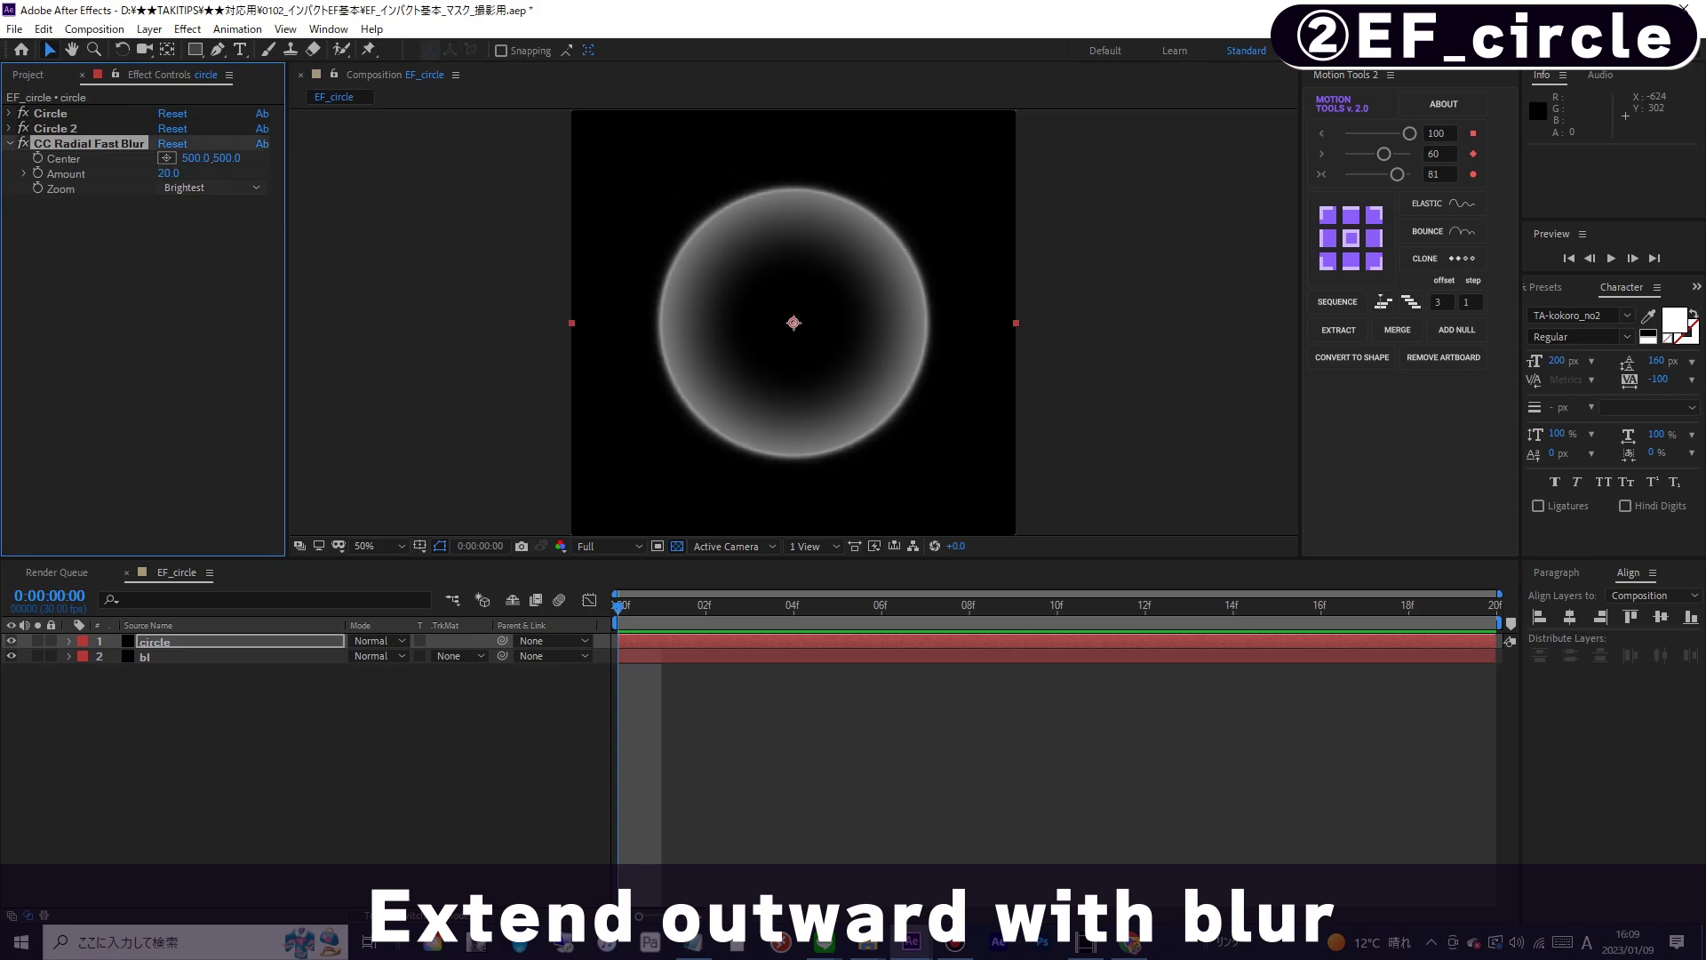
- Compare the circle with and without the CC Radial Fast Blur effect
{"action": "left_click", "coordinate": [23, 143]}
{"action": "left_click", "coordinate": [24, 143]}
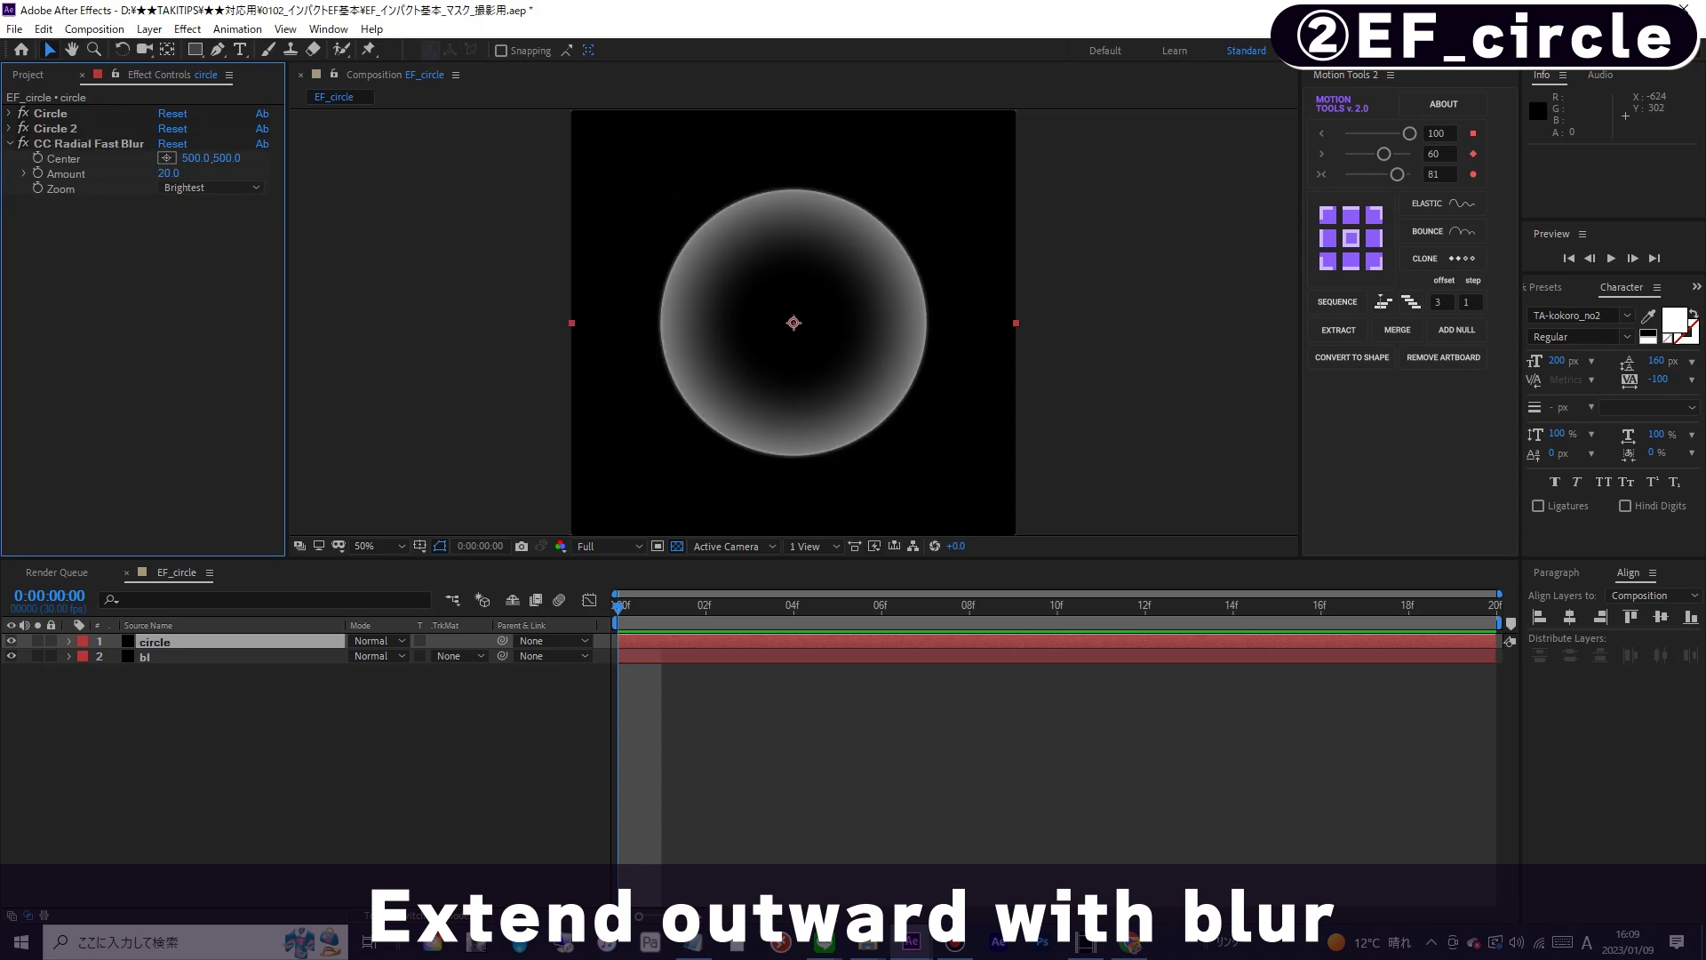
{"action": "left_click", "coordinate": [23, 143]}
{"action": "left_click", "coordinate": [23, 143]}
{"action": "left_click", "coordinate": [23, 143]}
{"action": "left_click", "coordinate": [23, 143]}
- Set the circle layer's scale to 30% at frame 0 and keyframe it
{"action": "left_click_drag", "start_coordinate": [618, 606], "coordinate": [617, 656]}
{"action": "key", "text": "s"}
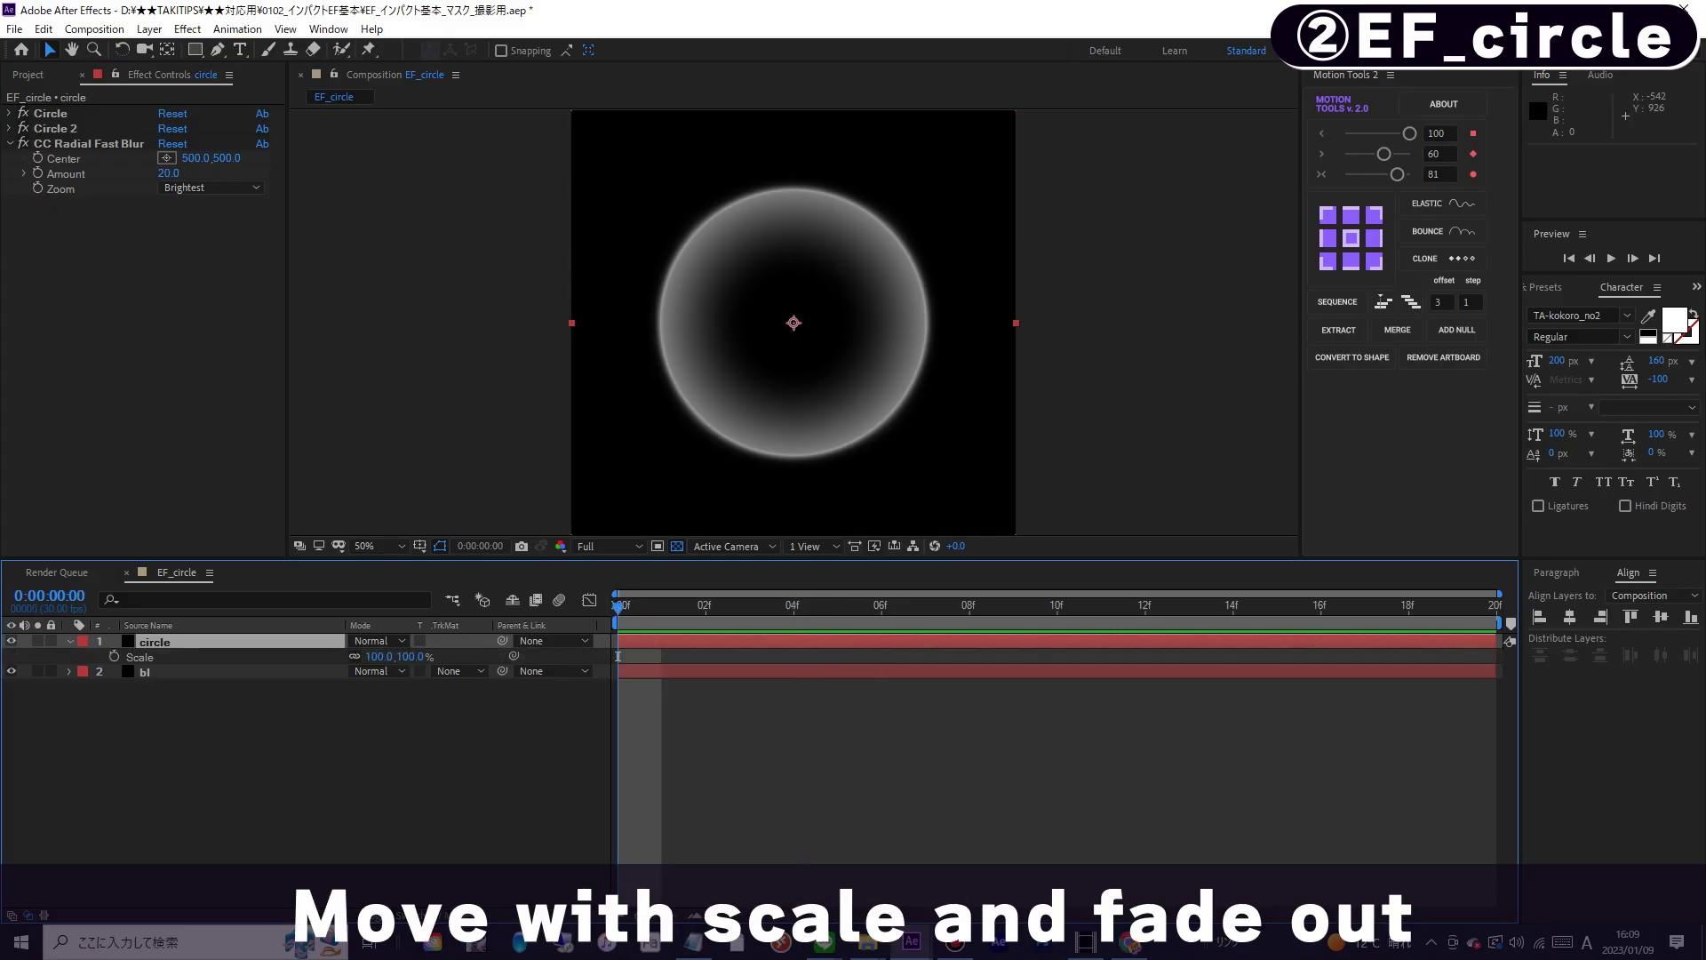
{"action": "type", "text": "30"}
{"action": "key", "text": "Return"}
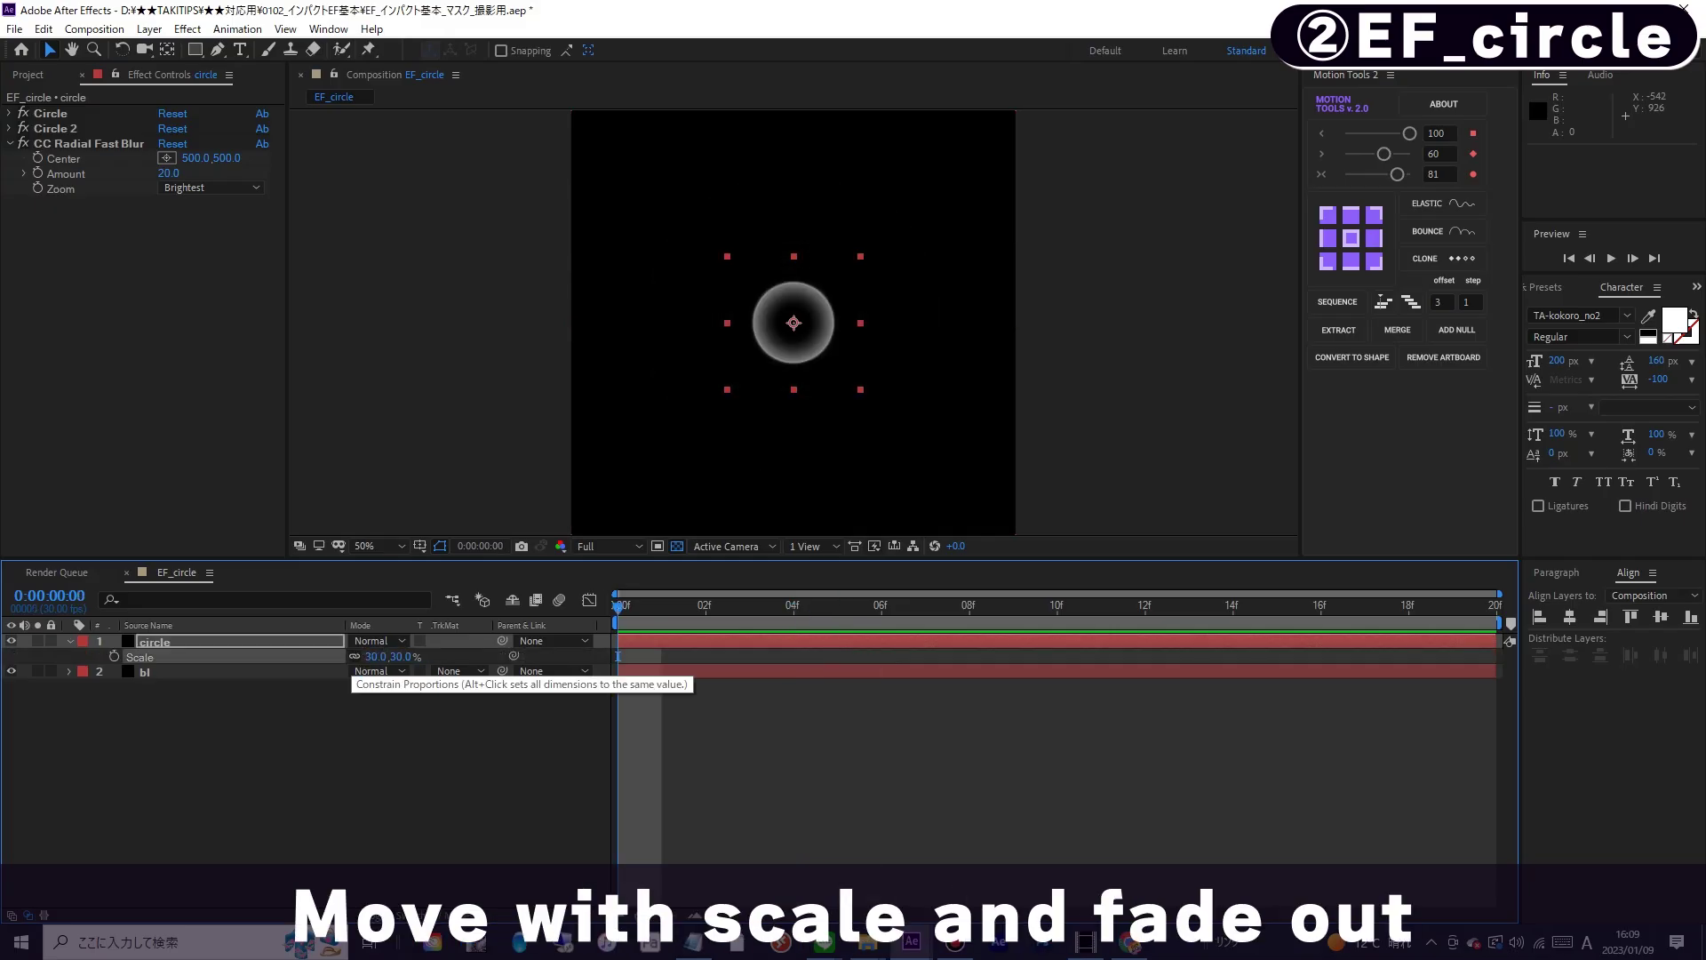
{"action": "key", "text": "F2"}
{"action": "left_click", "coordinate": [114, 656]}
- Keyframe the circle layer's scale at 100% on frame 5 and 110% on frame 15
{"action": "left_click", "coordinate": [837, 606]}
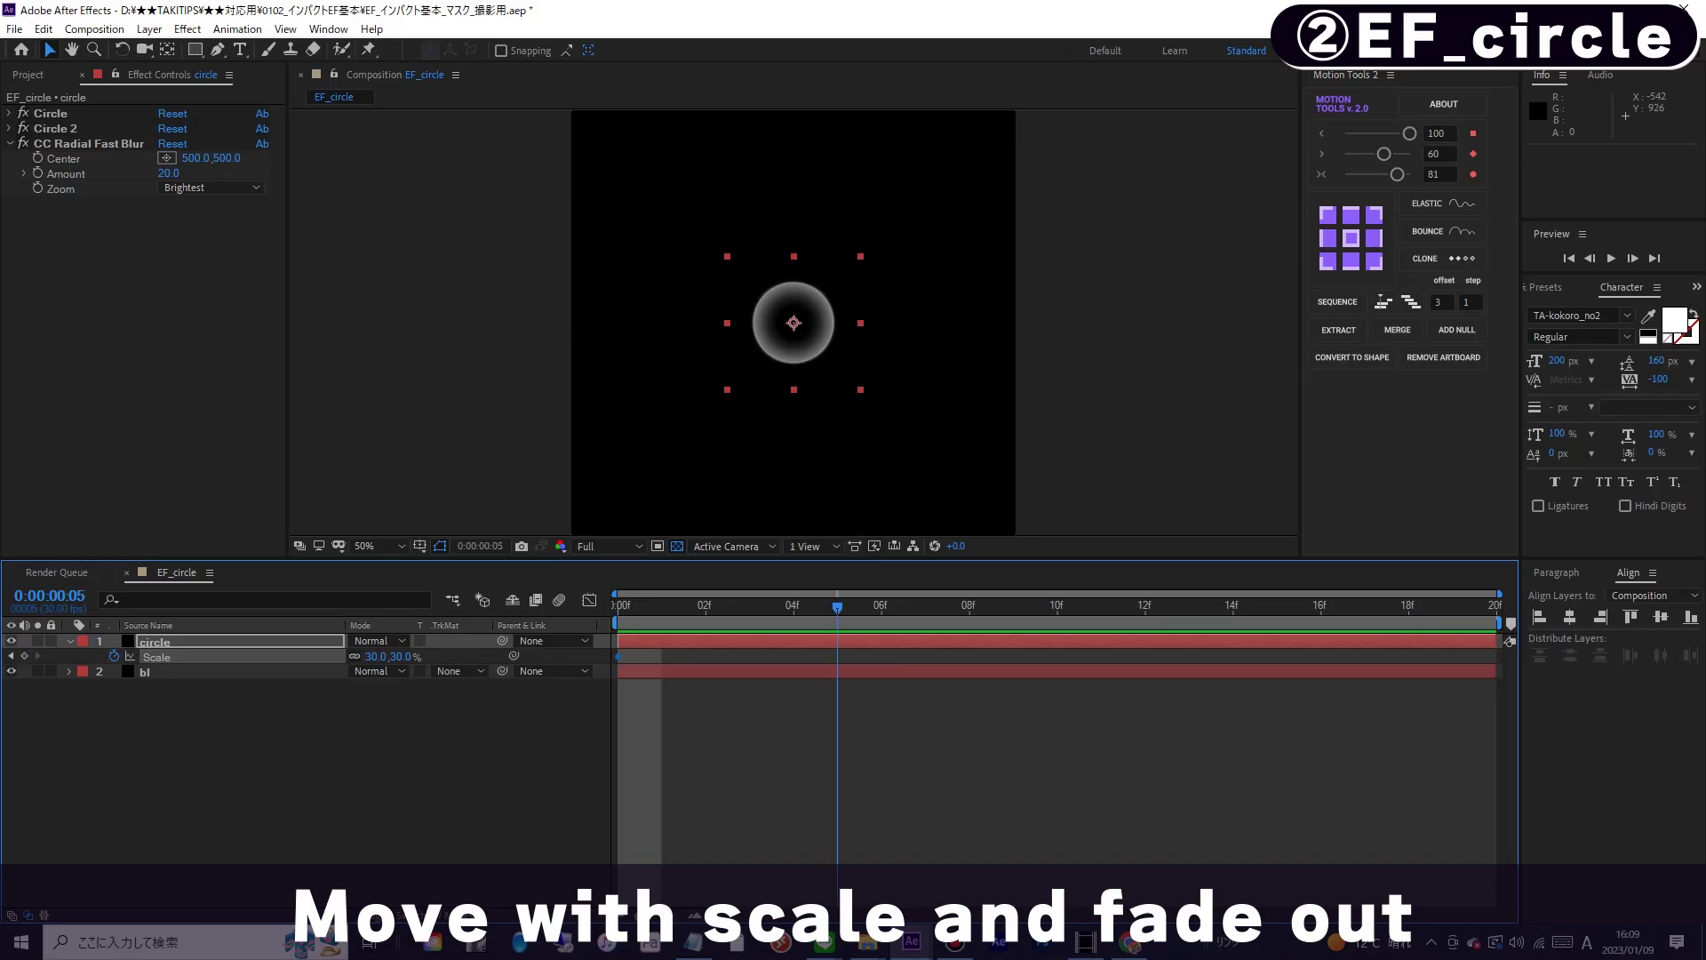
{"action": "type", "text": "100"}
{"action": "key", "text": "Return"}
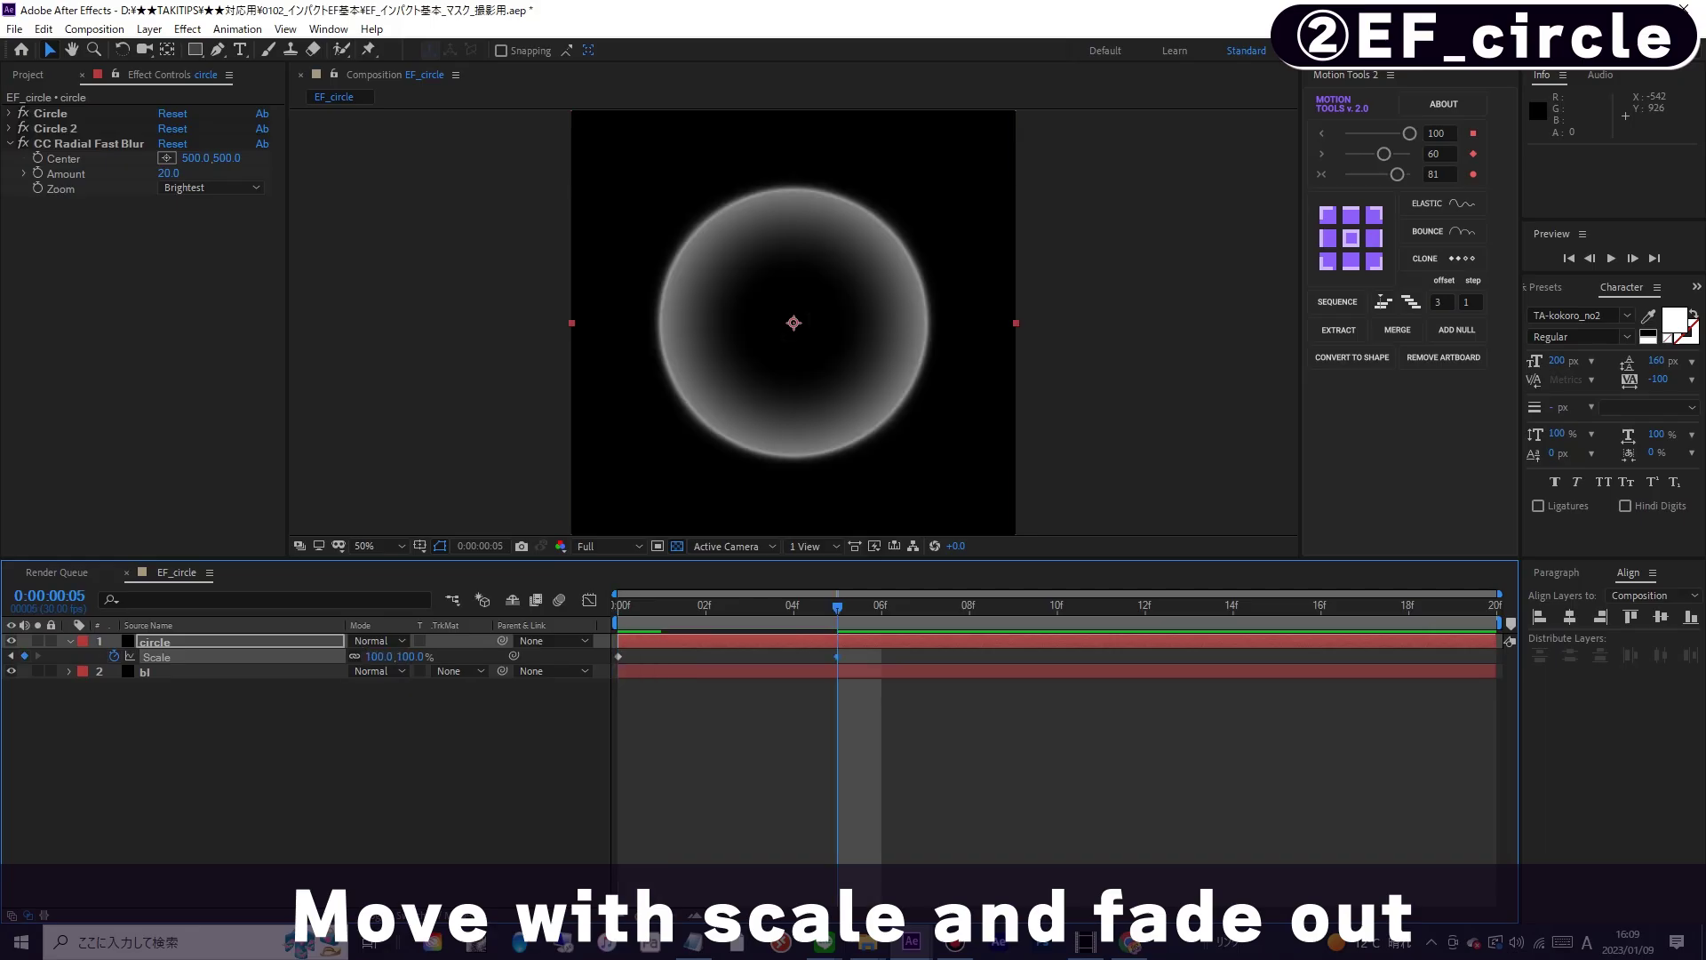
{"action": "key", "text": "shift+Page_Down"}
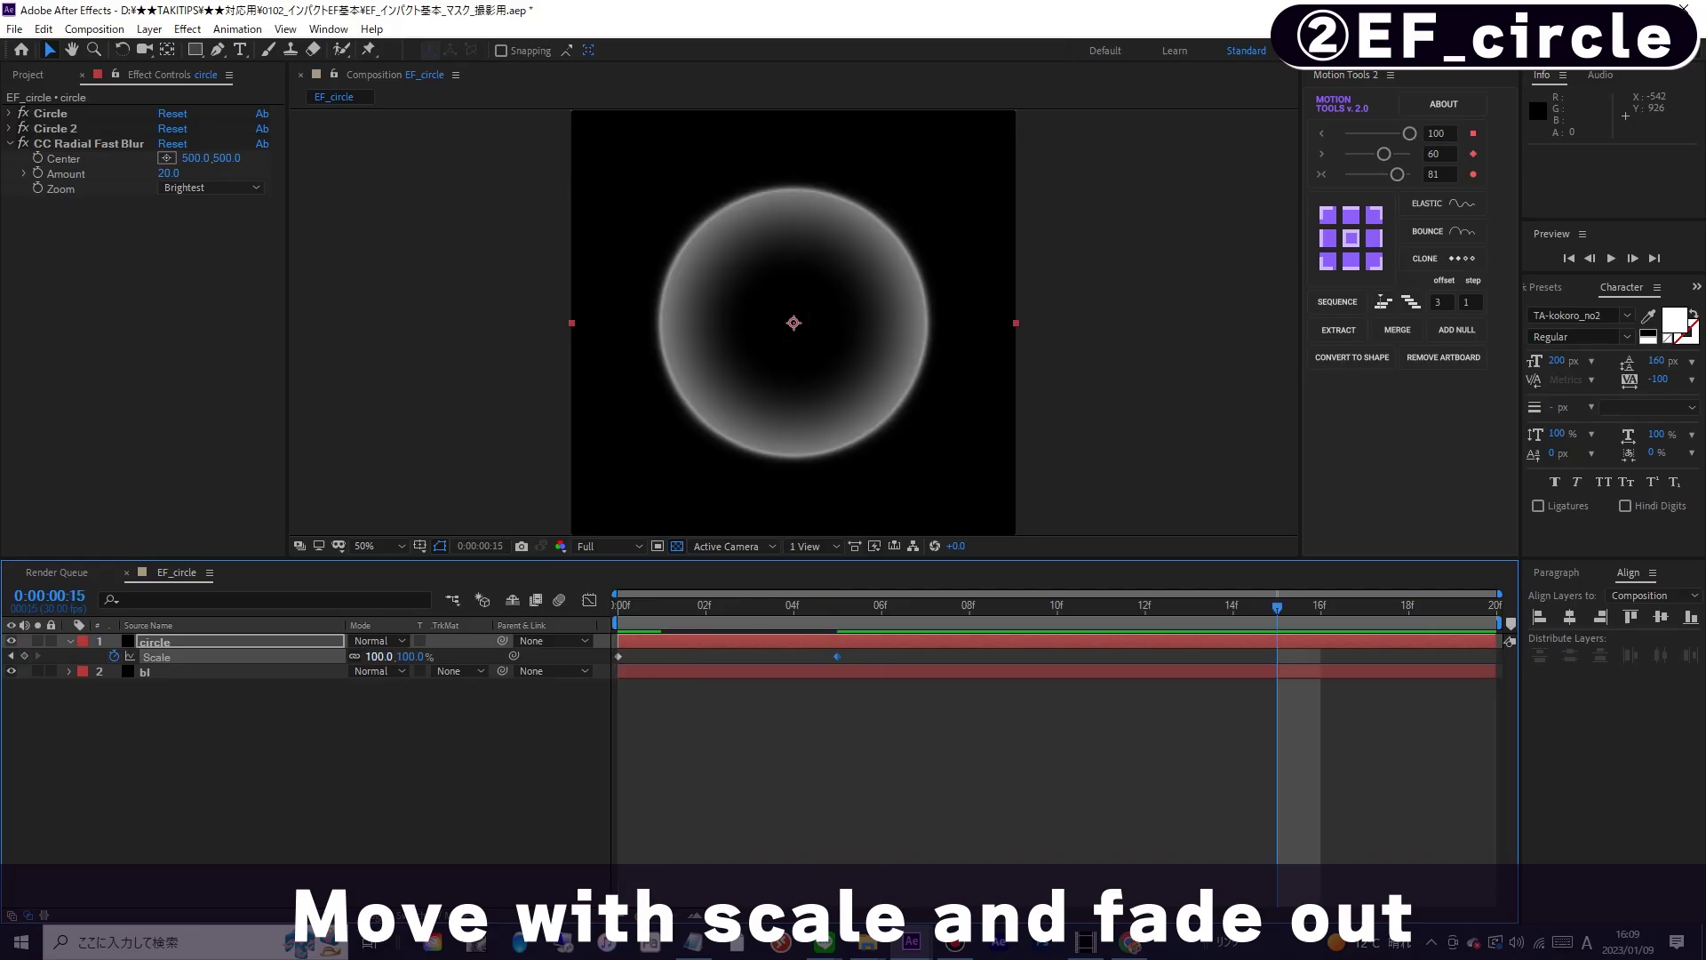
{"action": "key", "text": "Return"}
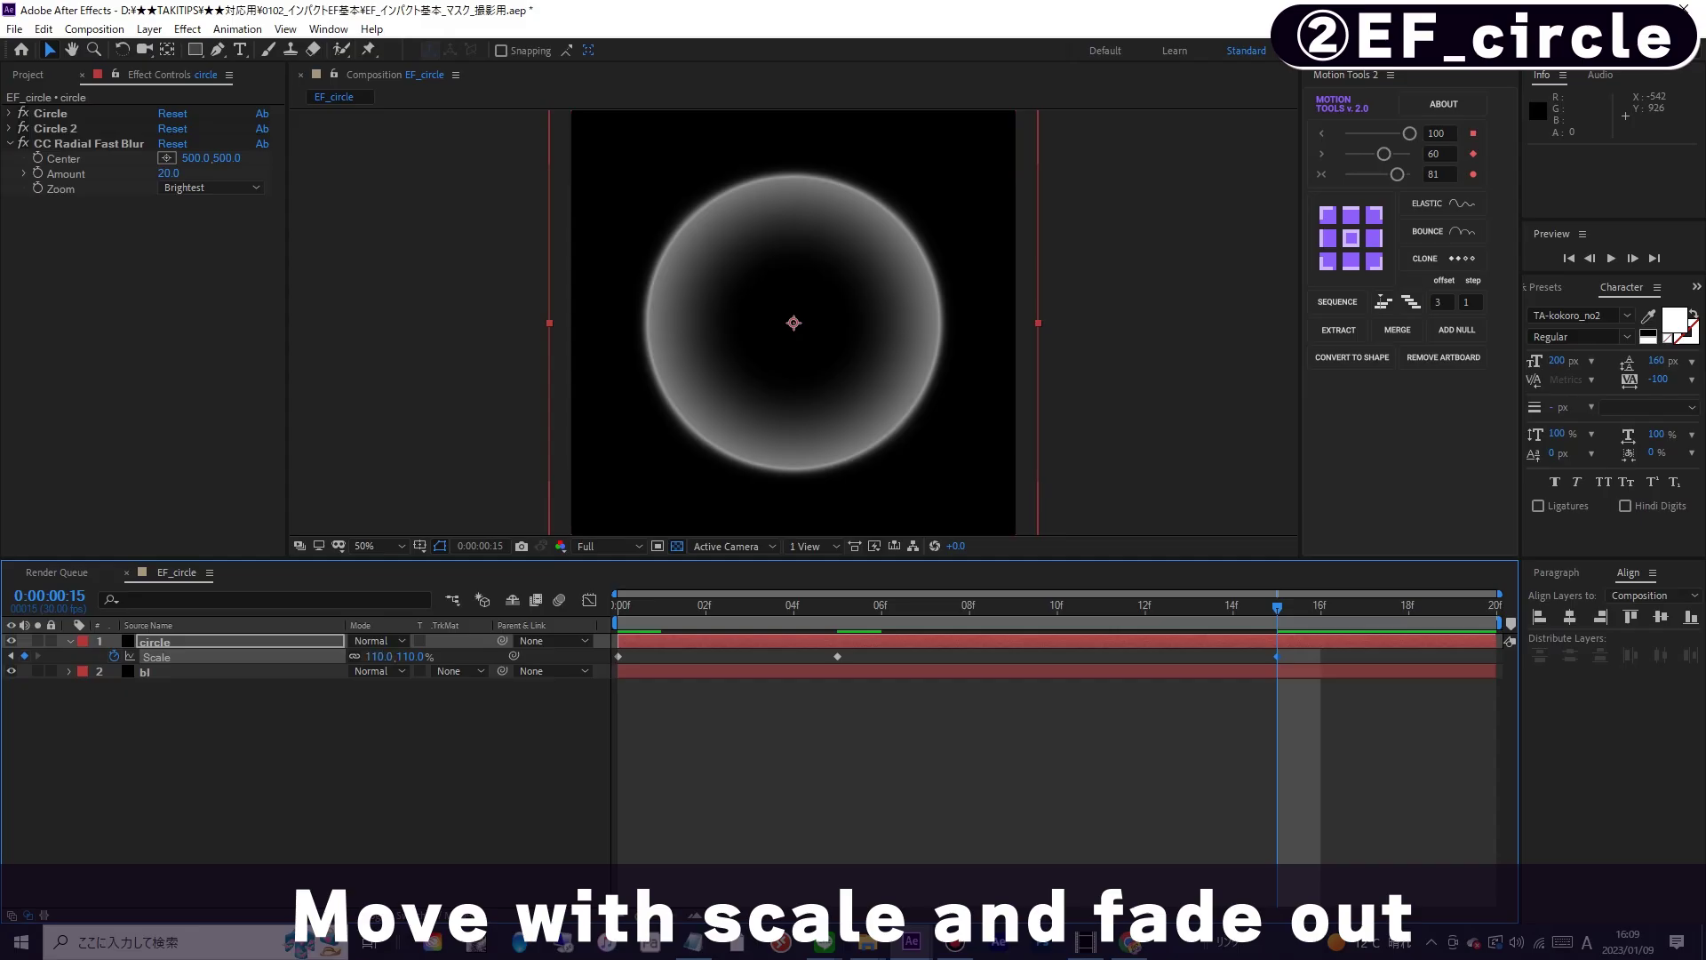
- Ease the three Scale keyframes and reshape the value curve into a fast rise that flattens smoothly after frame 5, previewing the motion
{"action": "left_click", "coordinate": [157, 657]}
{"action": "key", "text": "space"}
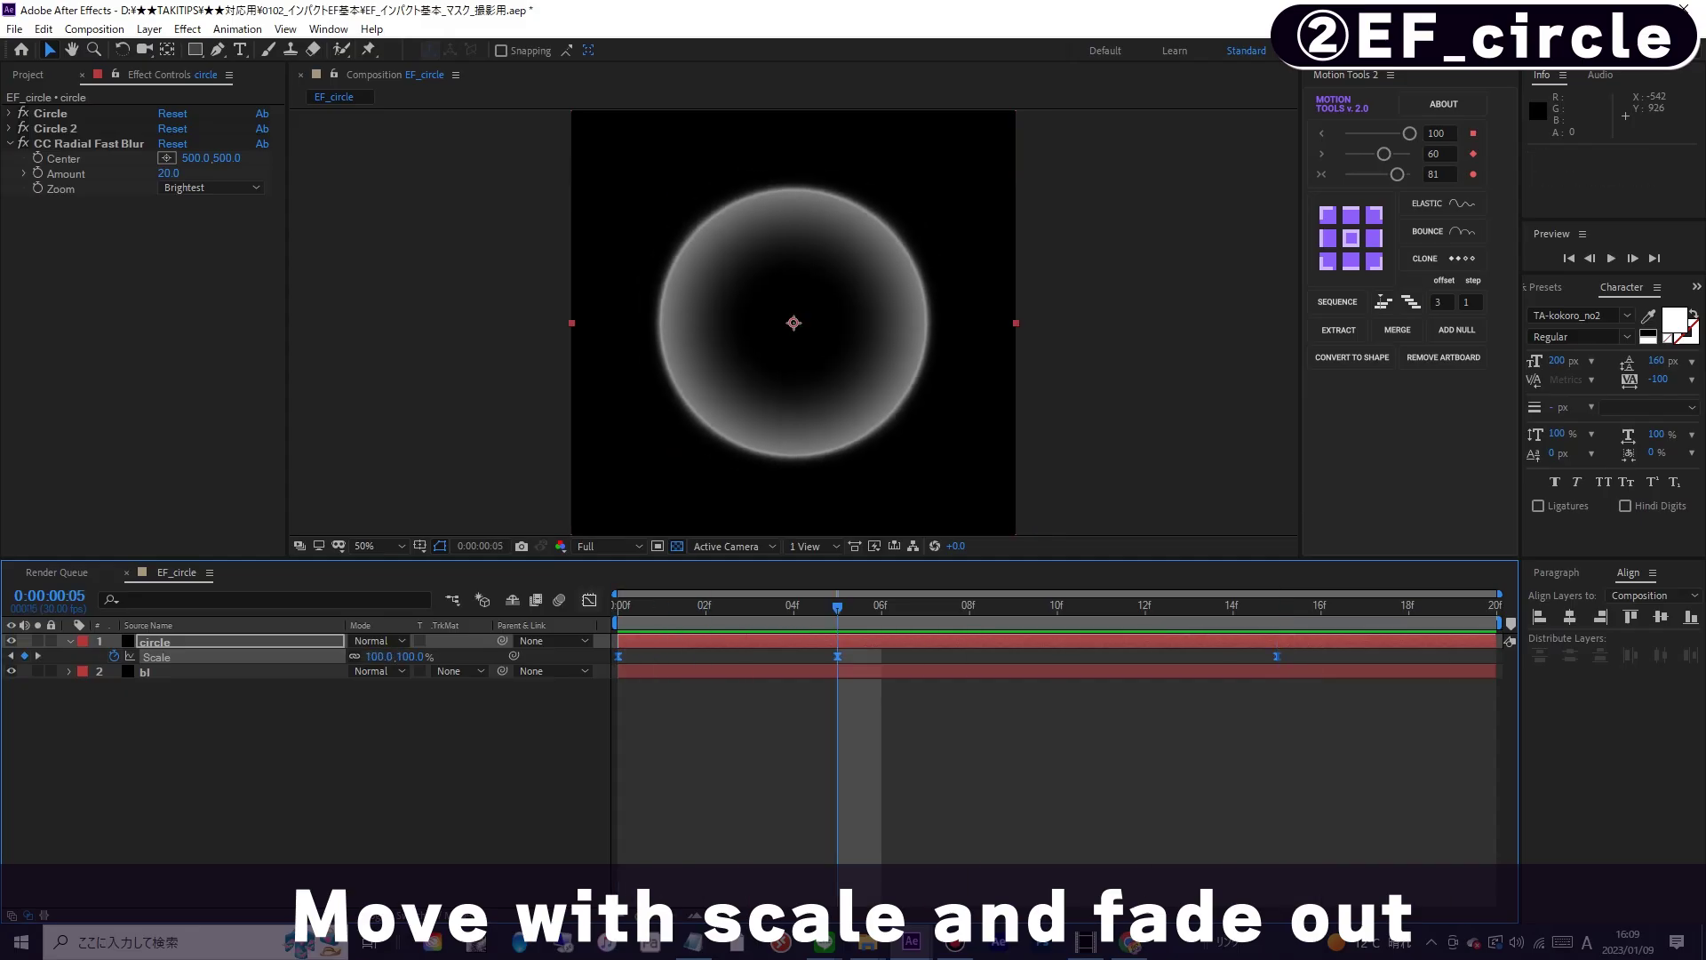
{"action": "left_click", "coordinate": [589, 600]}
{"action": "left_click_drag", "start_coordinate": [697, 828], "coordinate": [665, 800]}
{"action": "left_click_drag", "start_coordinate": [1021, 733], "coordinate": [751, 700]}
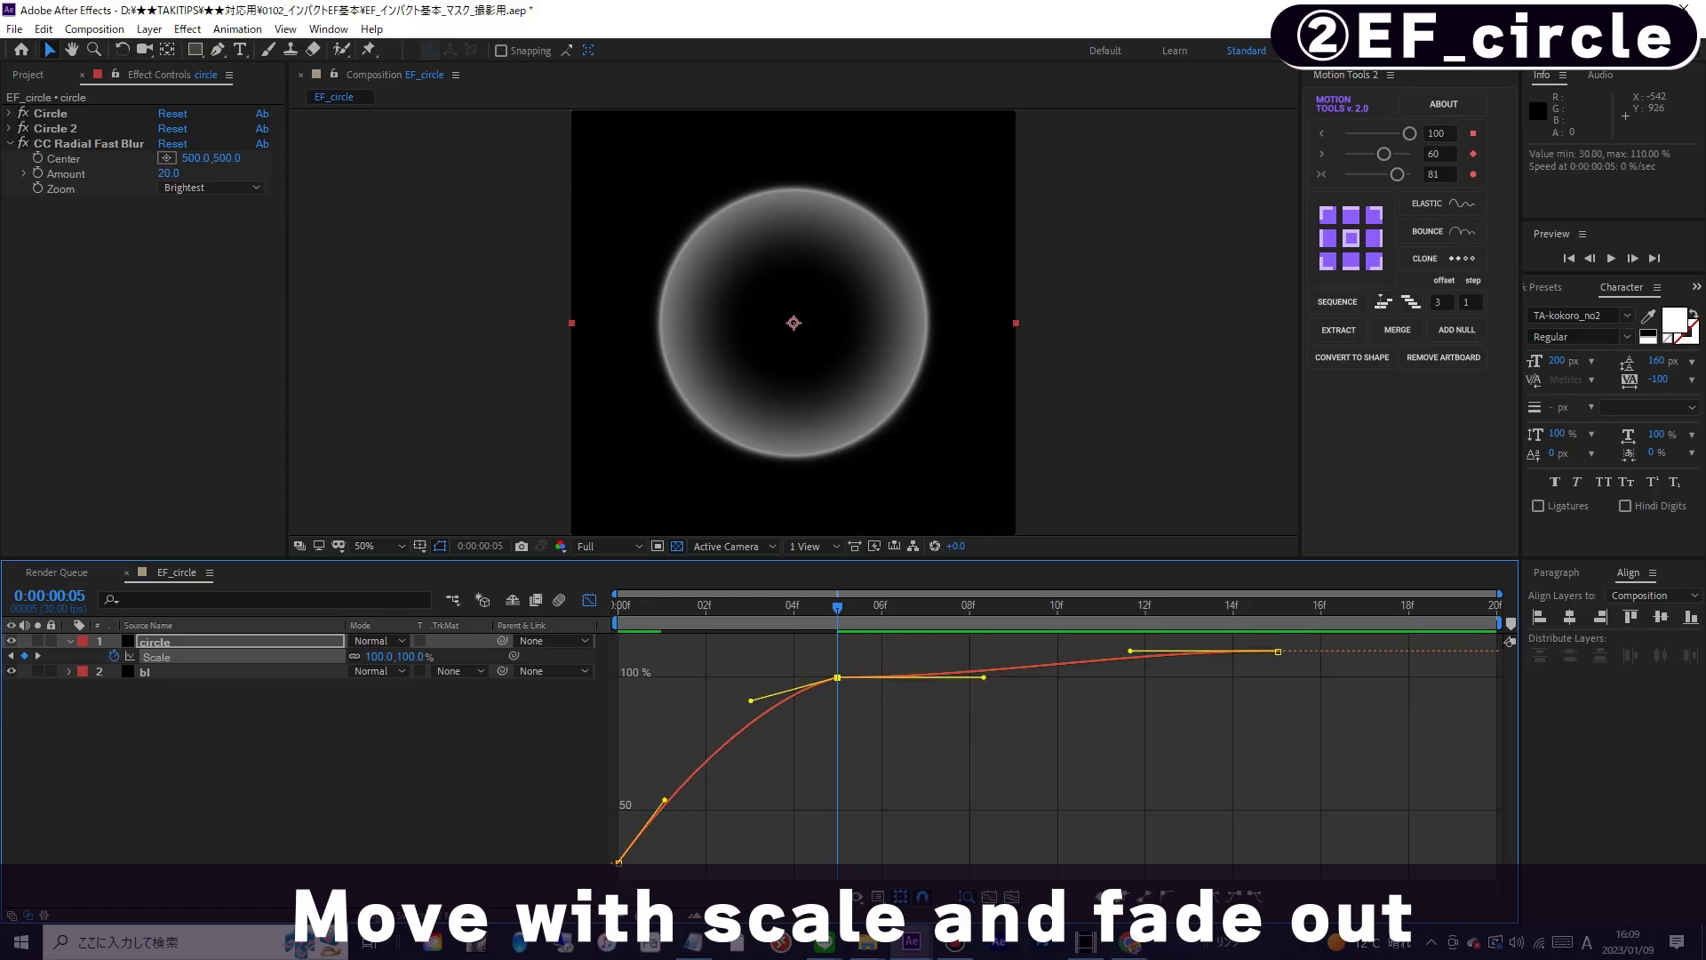
{"action": "left_click_drag", "start_coordinate": [983, 677], "coordinate": [995, 657]}
{"action": "key", "text": "space"}
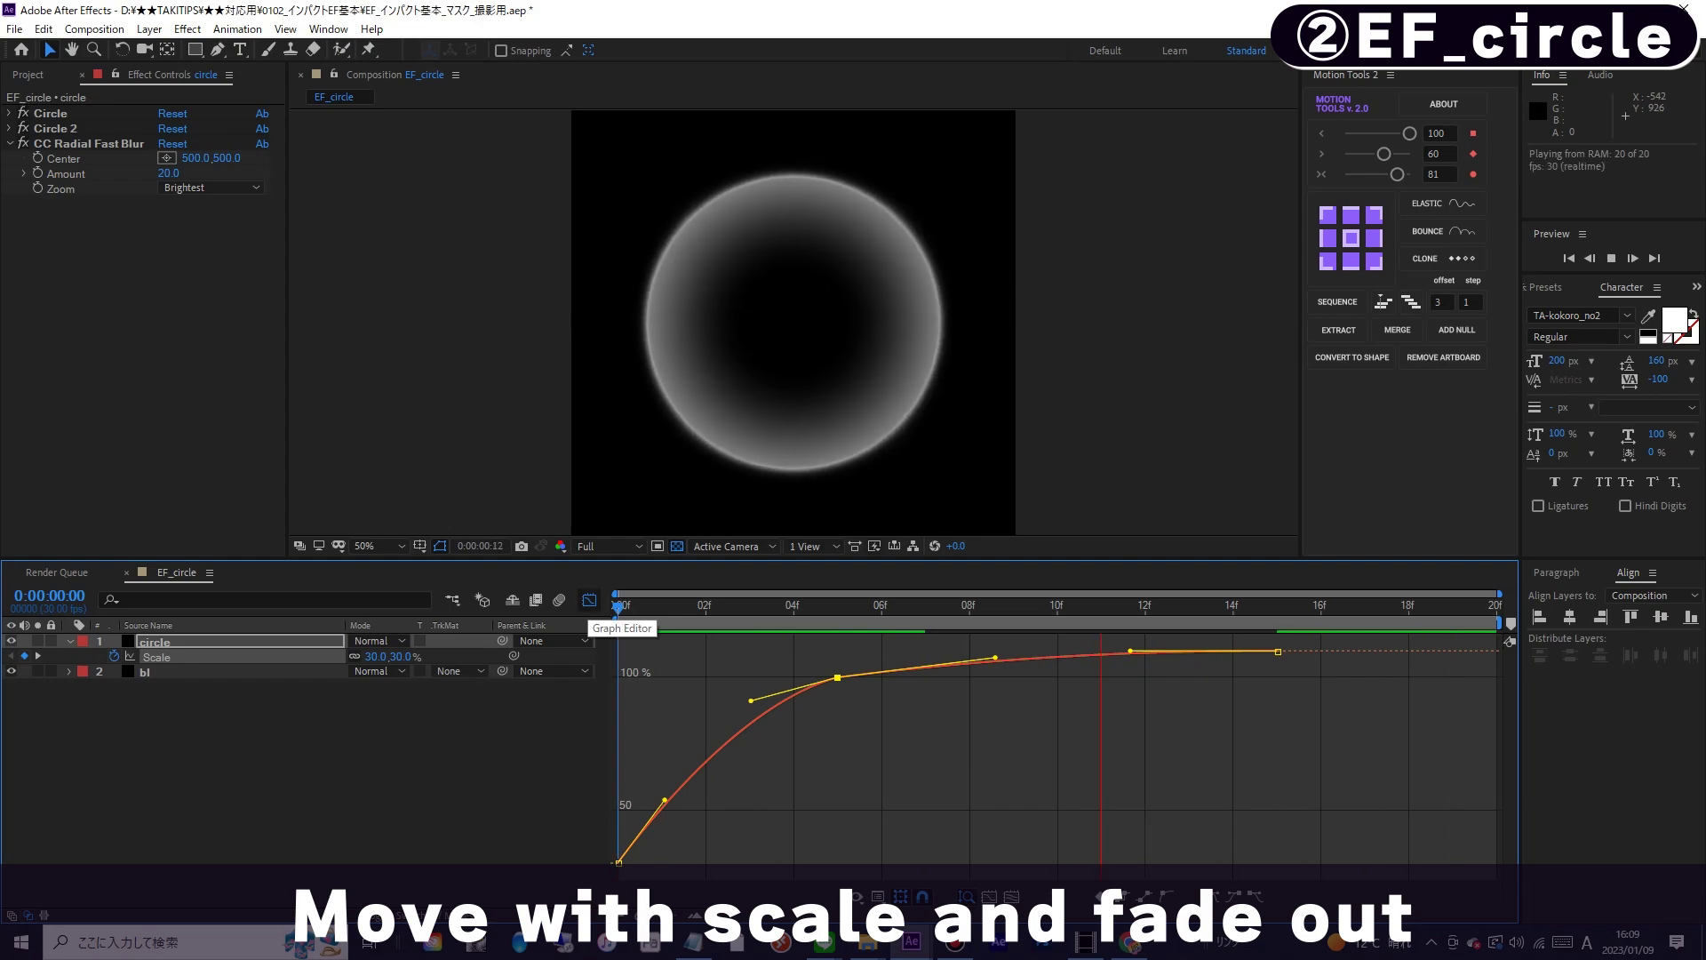
{"action": "left_click", "coordinate": [589, 600]}
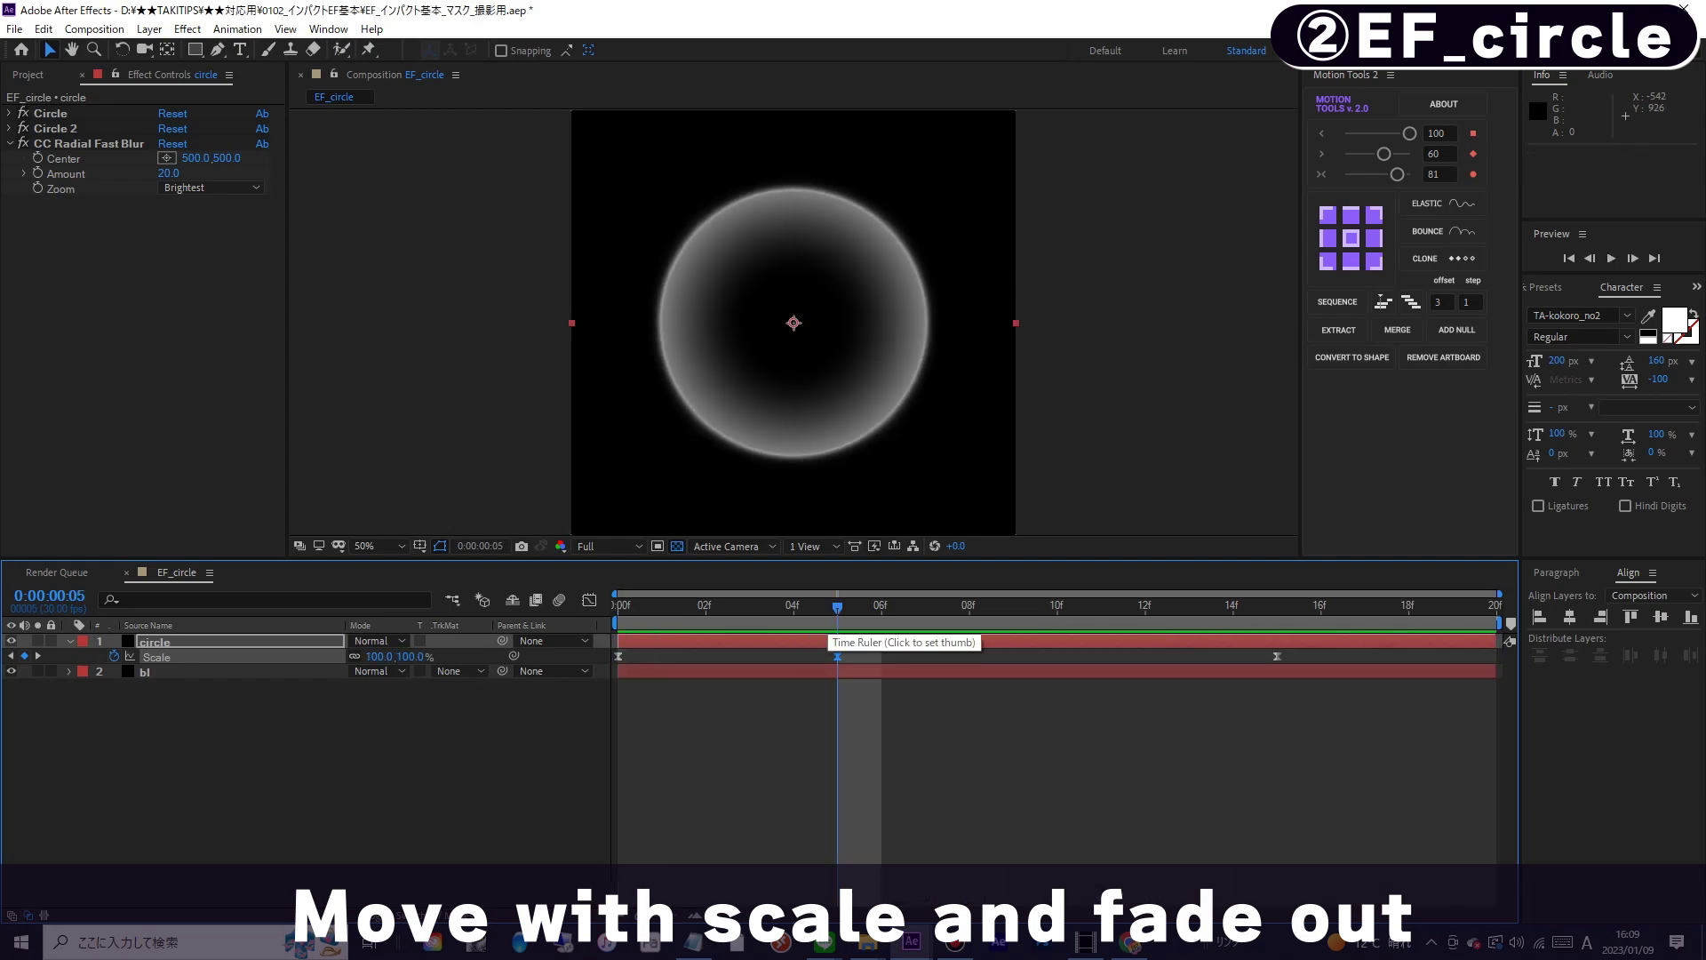
- Keyframe the circle layer's opacity from 100% at frame 5 to 0% at frame 15 with easing, and preview the fade-out
{"action": "key", "text": "t"}
{"action": "left_click", "coordinate": [113, 656]}
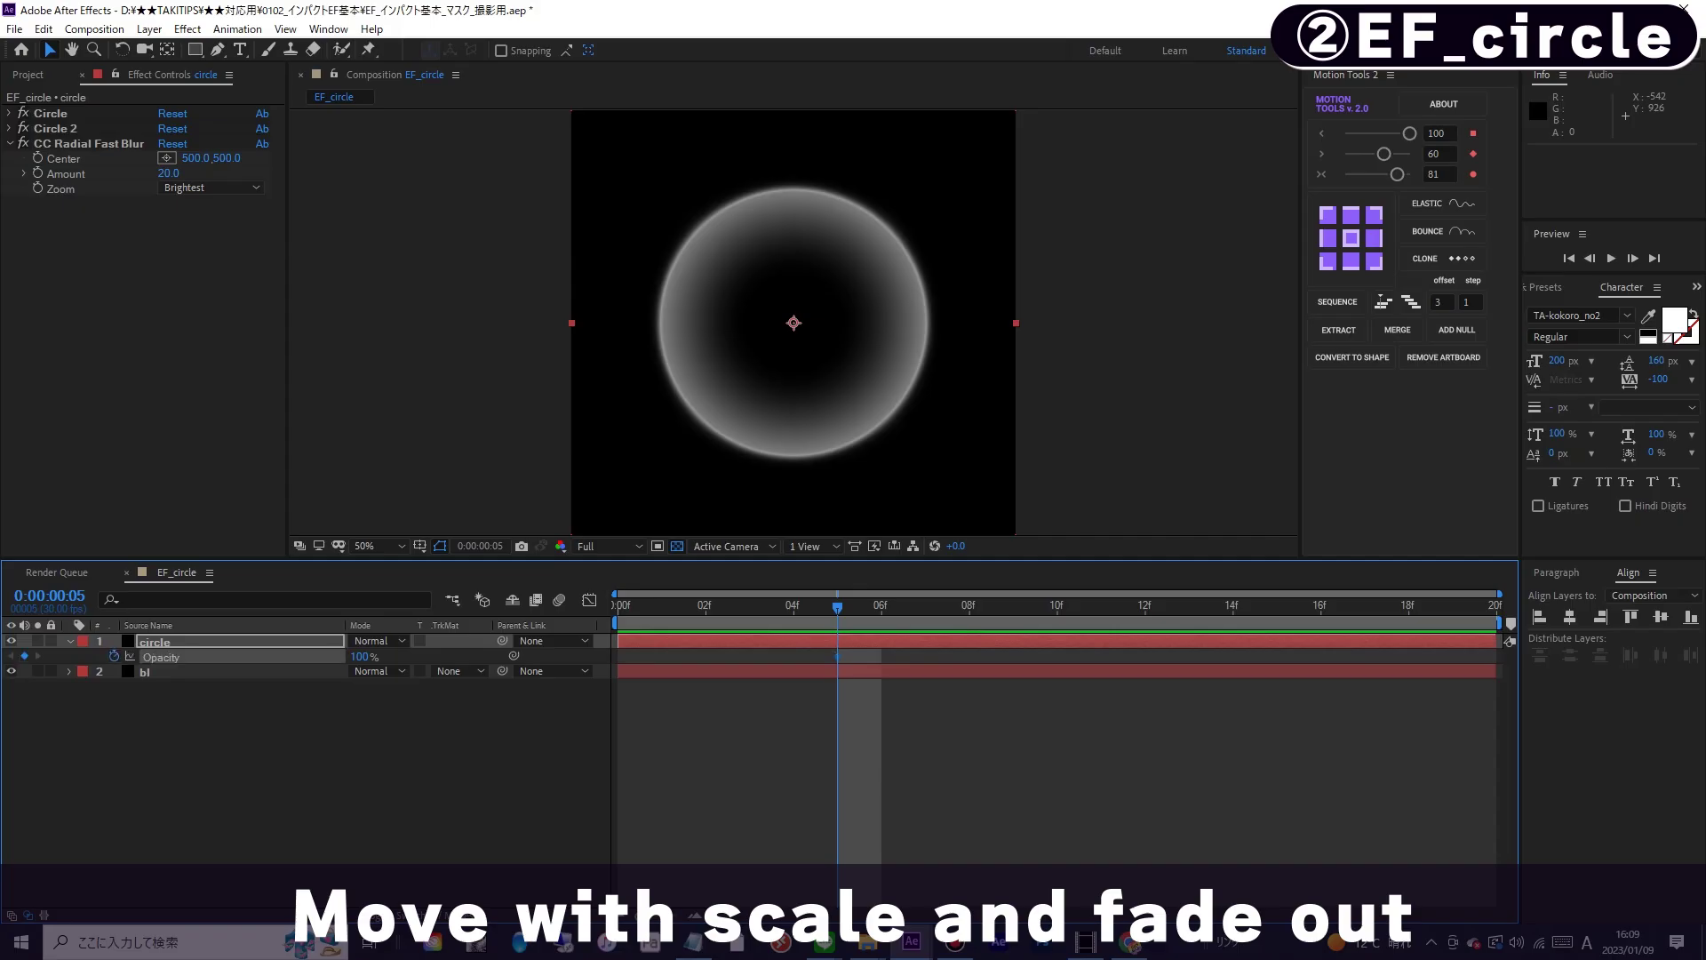
{"action": "left_click_drag", "start_coordinate": [837, 607], "coordinate": [1277, 607]}
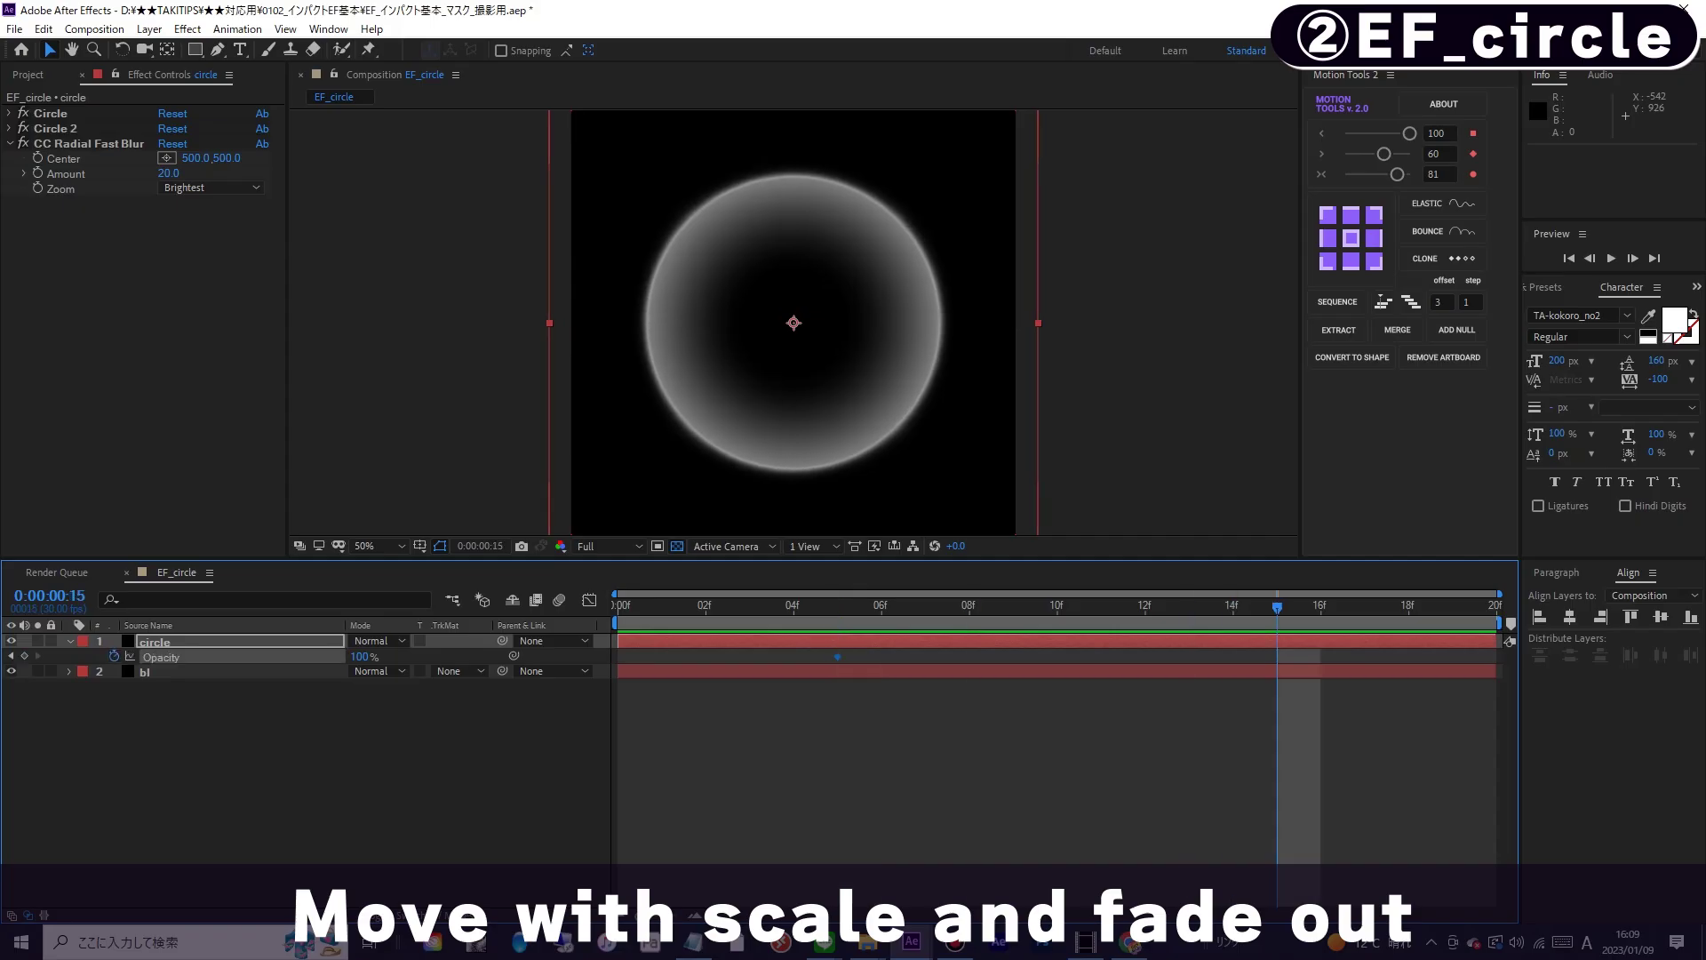
{"action": "left_click", "coordinate": [359, 657]}
{"action": "type", "text": "0"}
{"action": "key", "text": "Return"}
{"action": "key", "text": "Home"}
{"action": "key", "text": "u"}
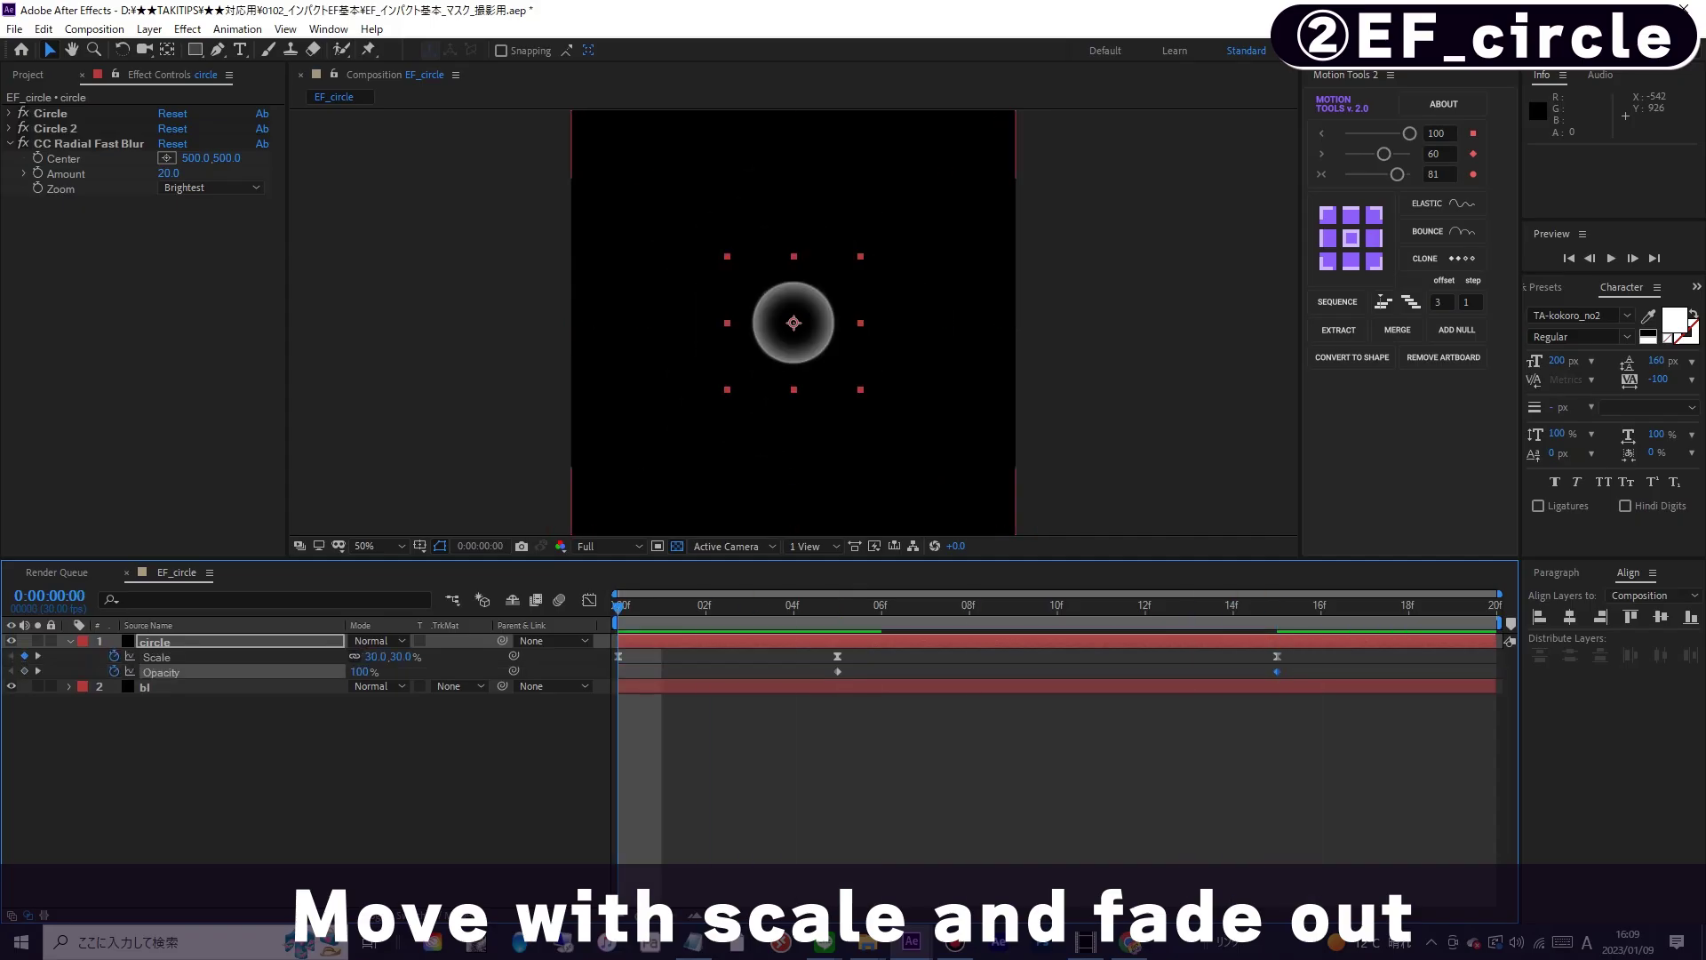
{"action": "key", "text": "space"}
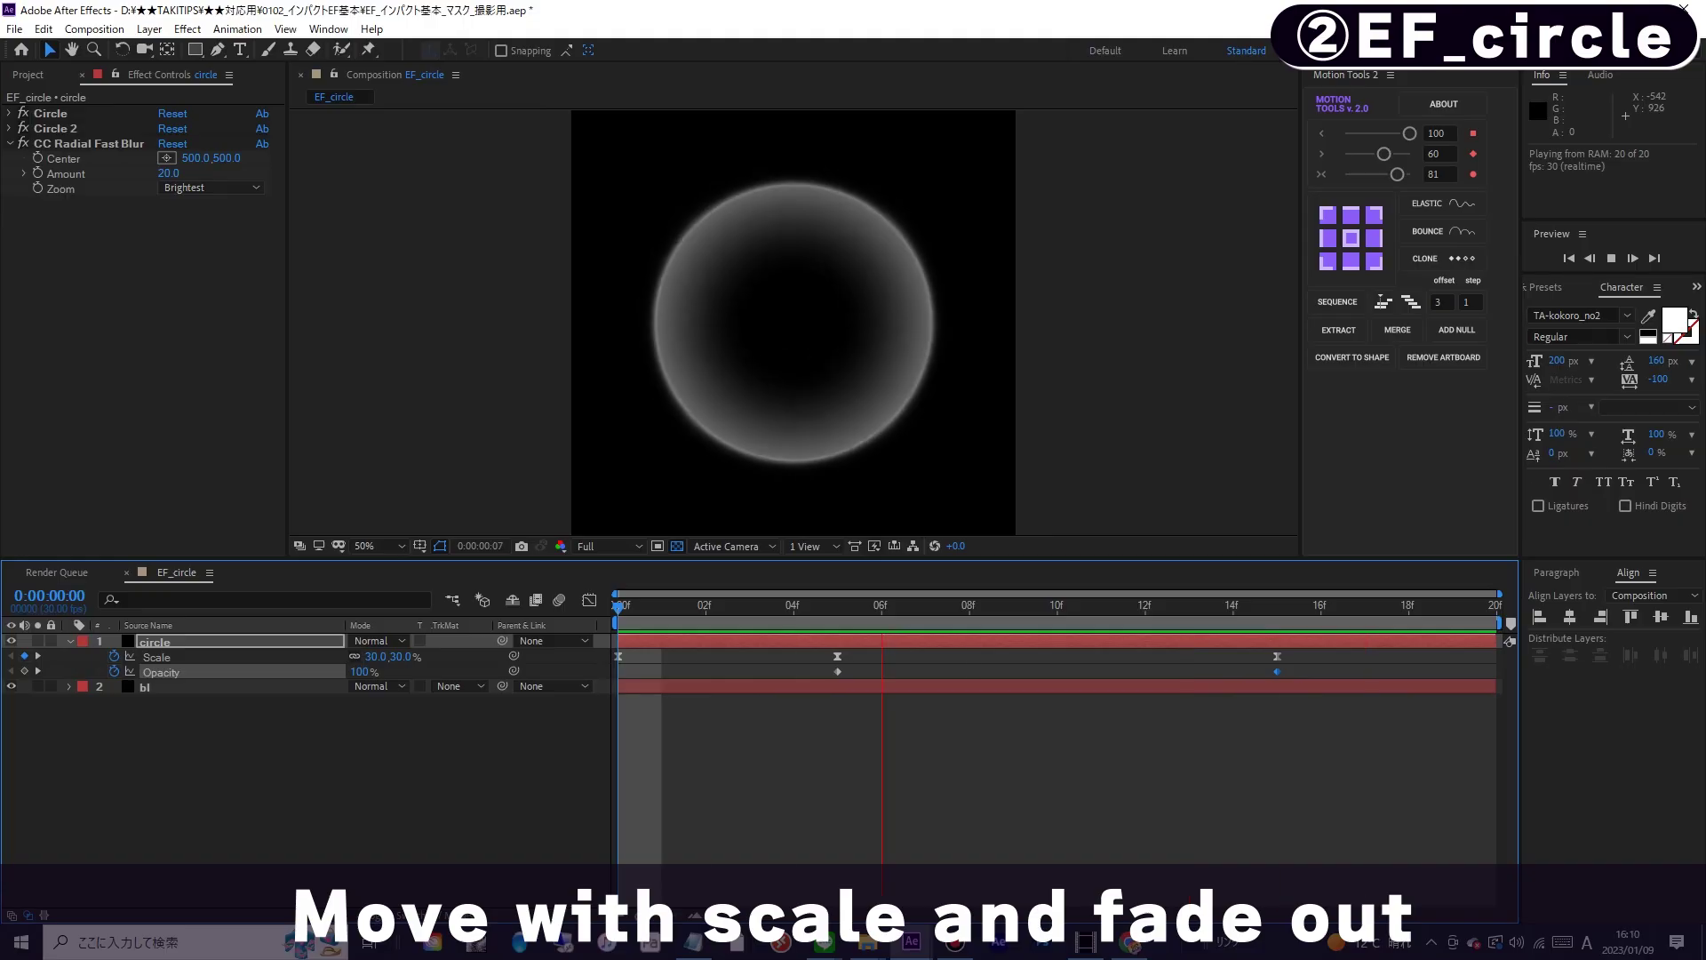
{"action": "key", "text": "space"}
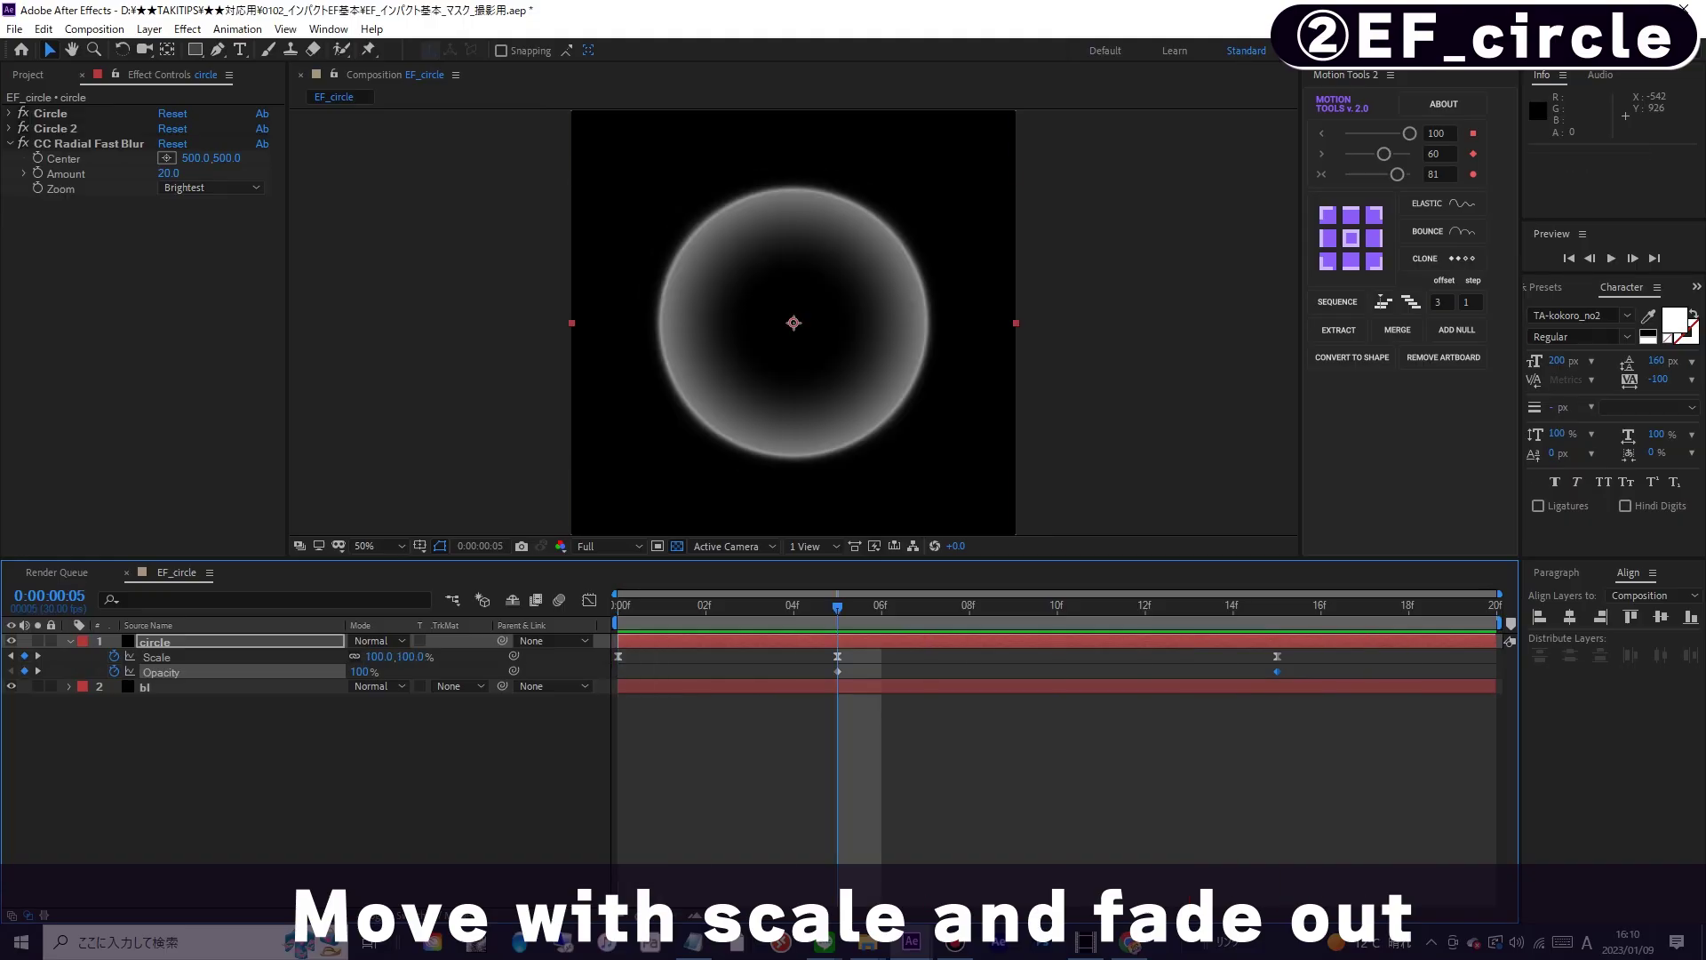
{"action": "key", "text": "space"}
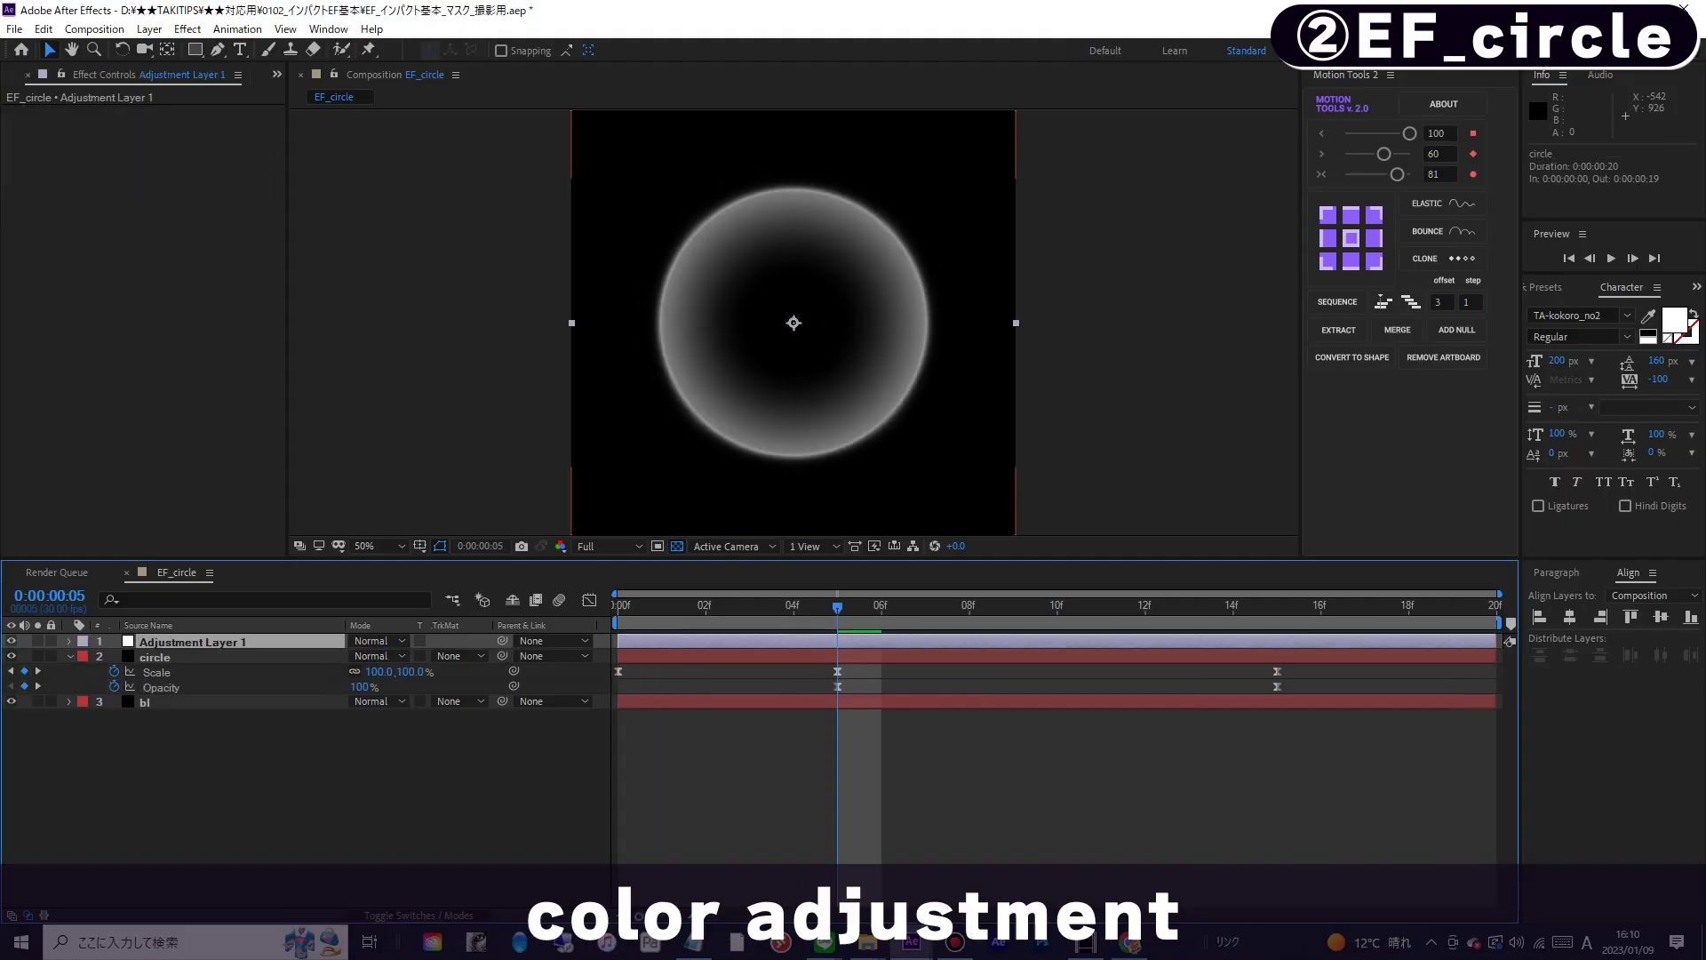
- Rename the new adjustment layer above the circle layer as color
{"action": "key", "text": "Return"}
{"action": "type", "text": "color"}
{"action": "key", "text": "Return"}
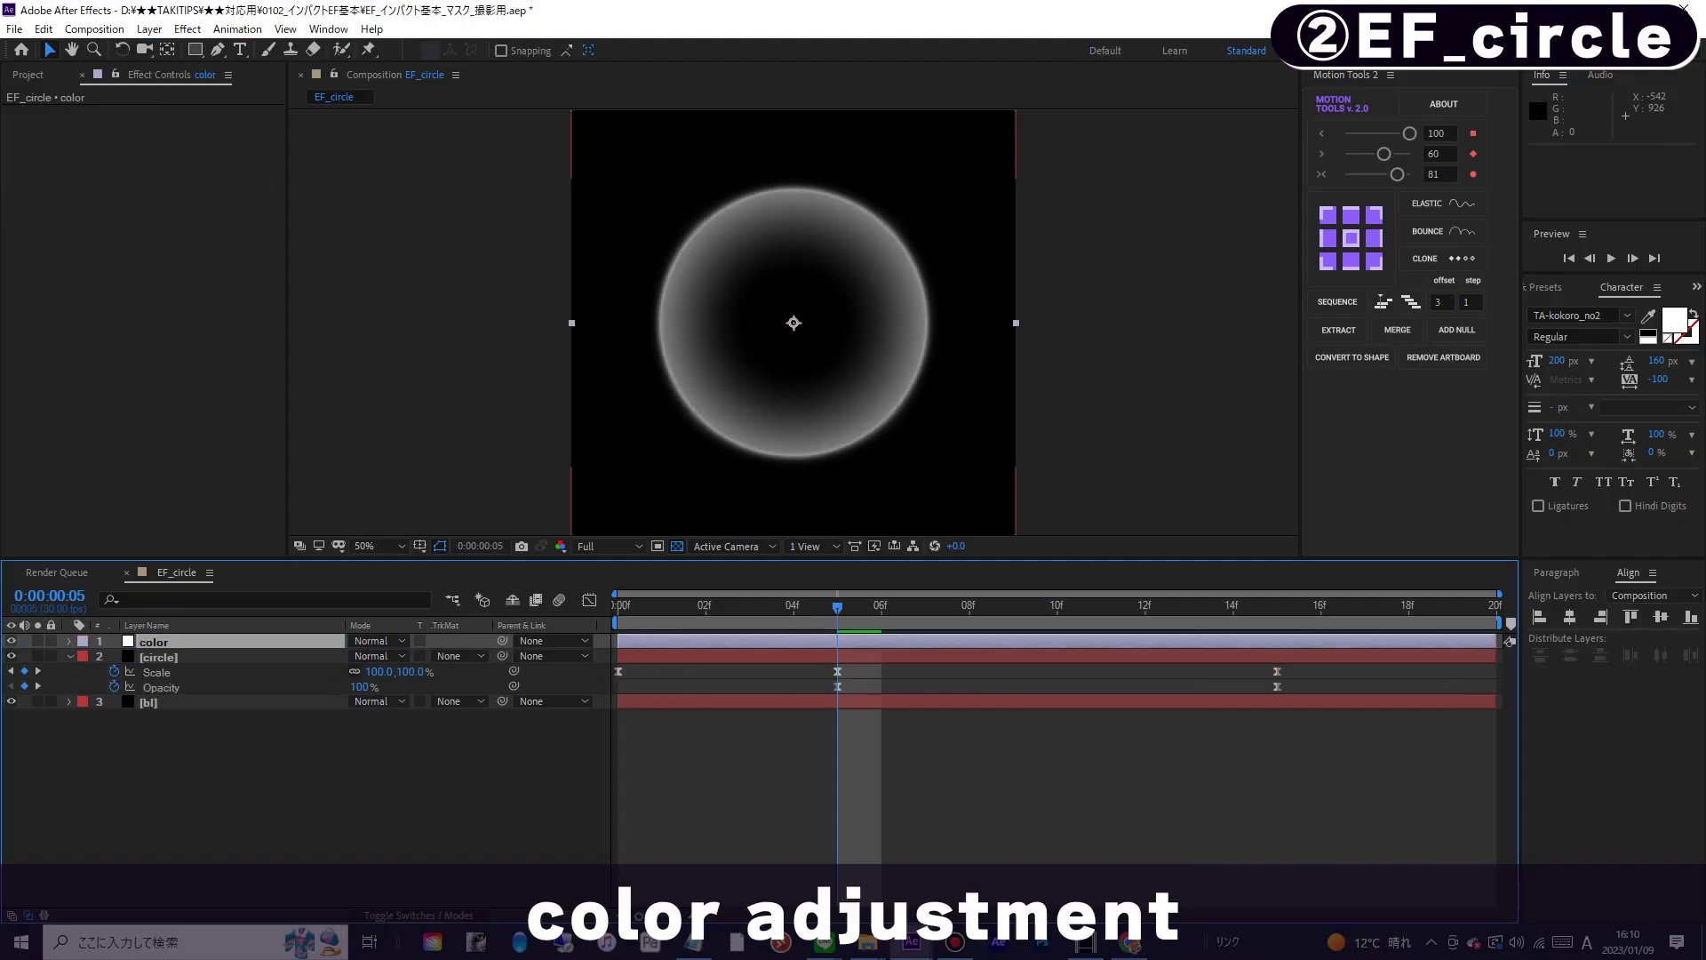
- Apply VC Color Vibrance to the color layer with the color FFCC00, and preview the tinted animation
{"action": "left_click", "coordinate": [188, 28]}
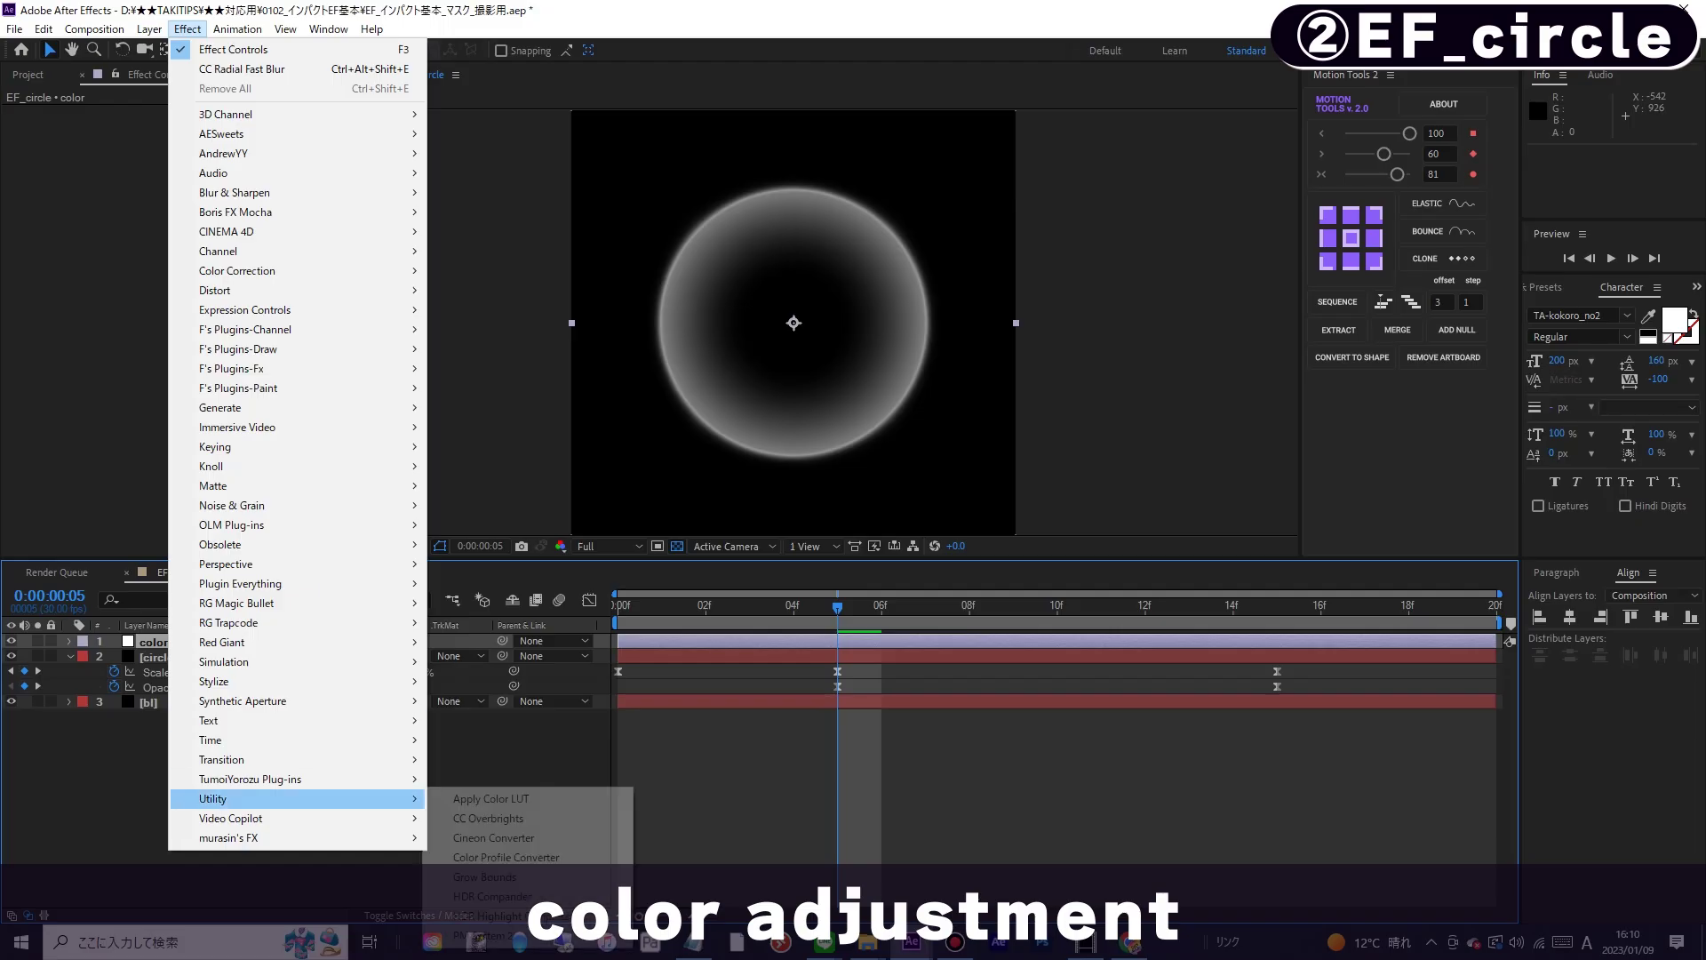
{"action": "mouse_move", "coordinate": [231, 817]}
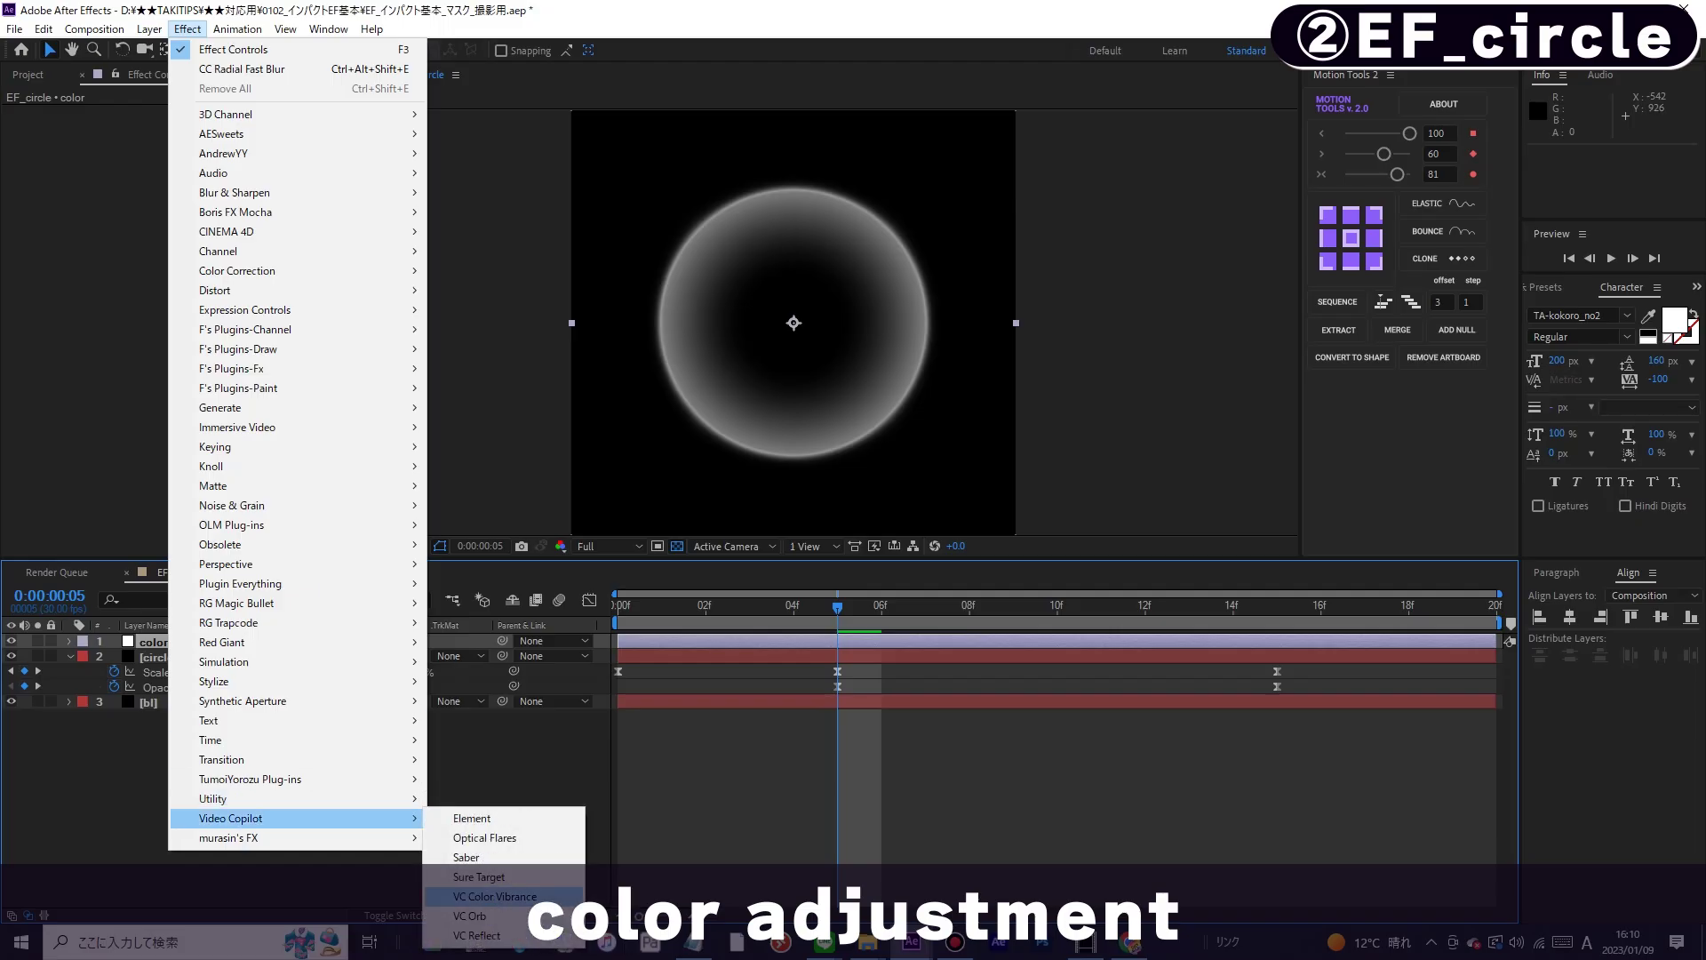
{"action": "left_click", "coordinate": [495, 895]}
{"action": "left_click", "coordinate": [167, 127]}
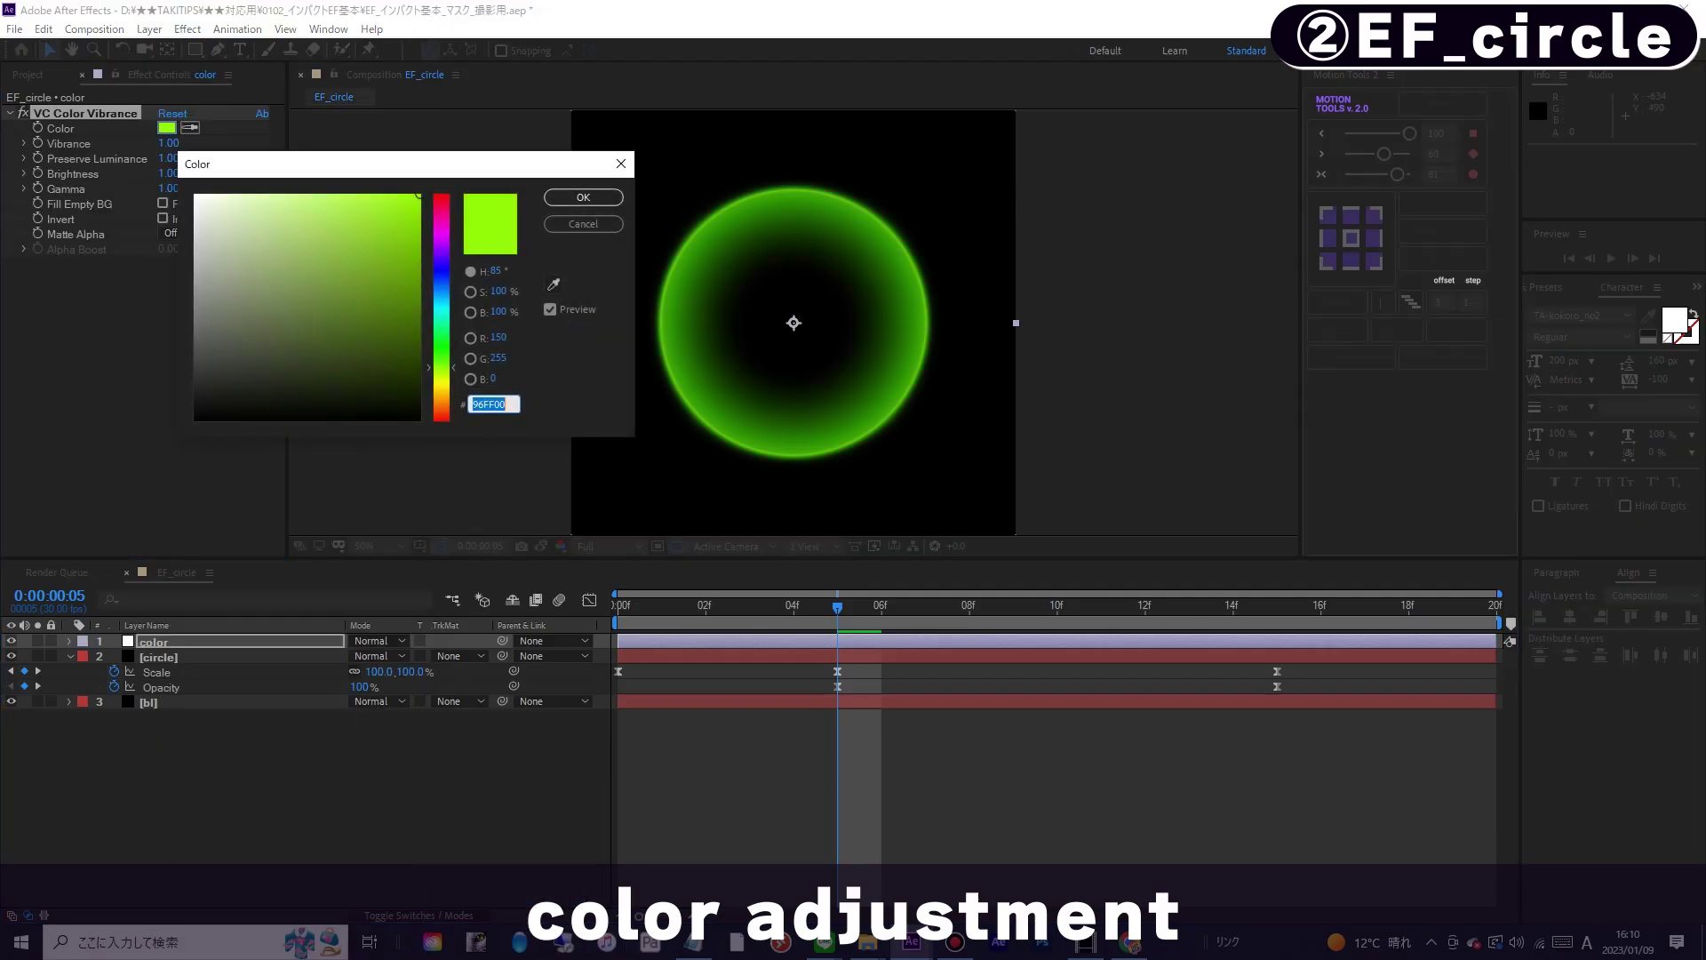
{"action": "type", "text": "FFCC00"}
{"action": "left_click", "coordinate": [500, 358]}
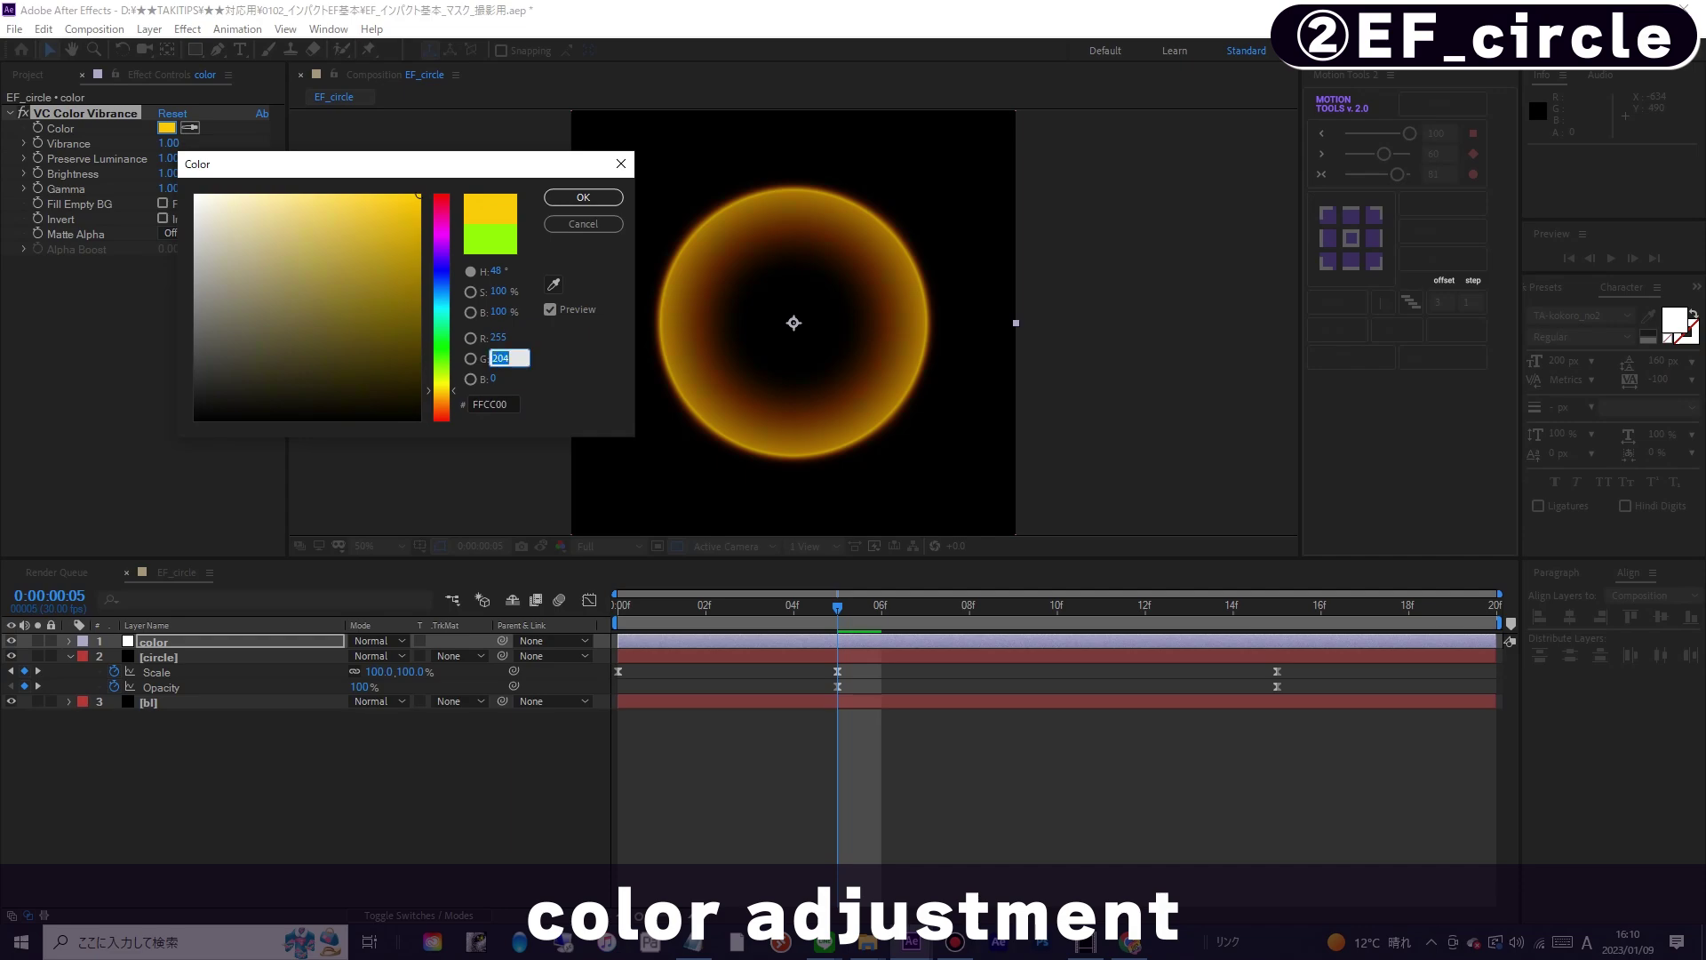
{"action": "key", "text": "Return"}
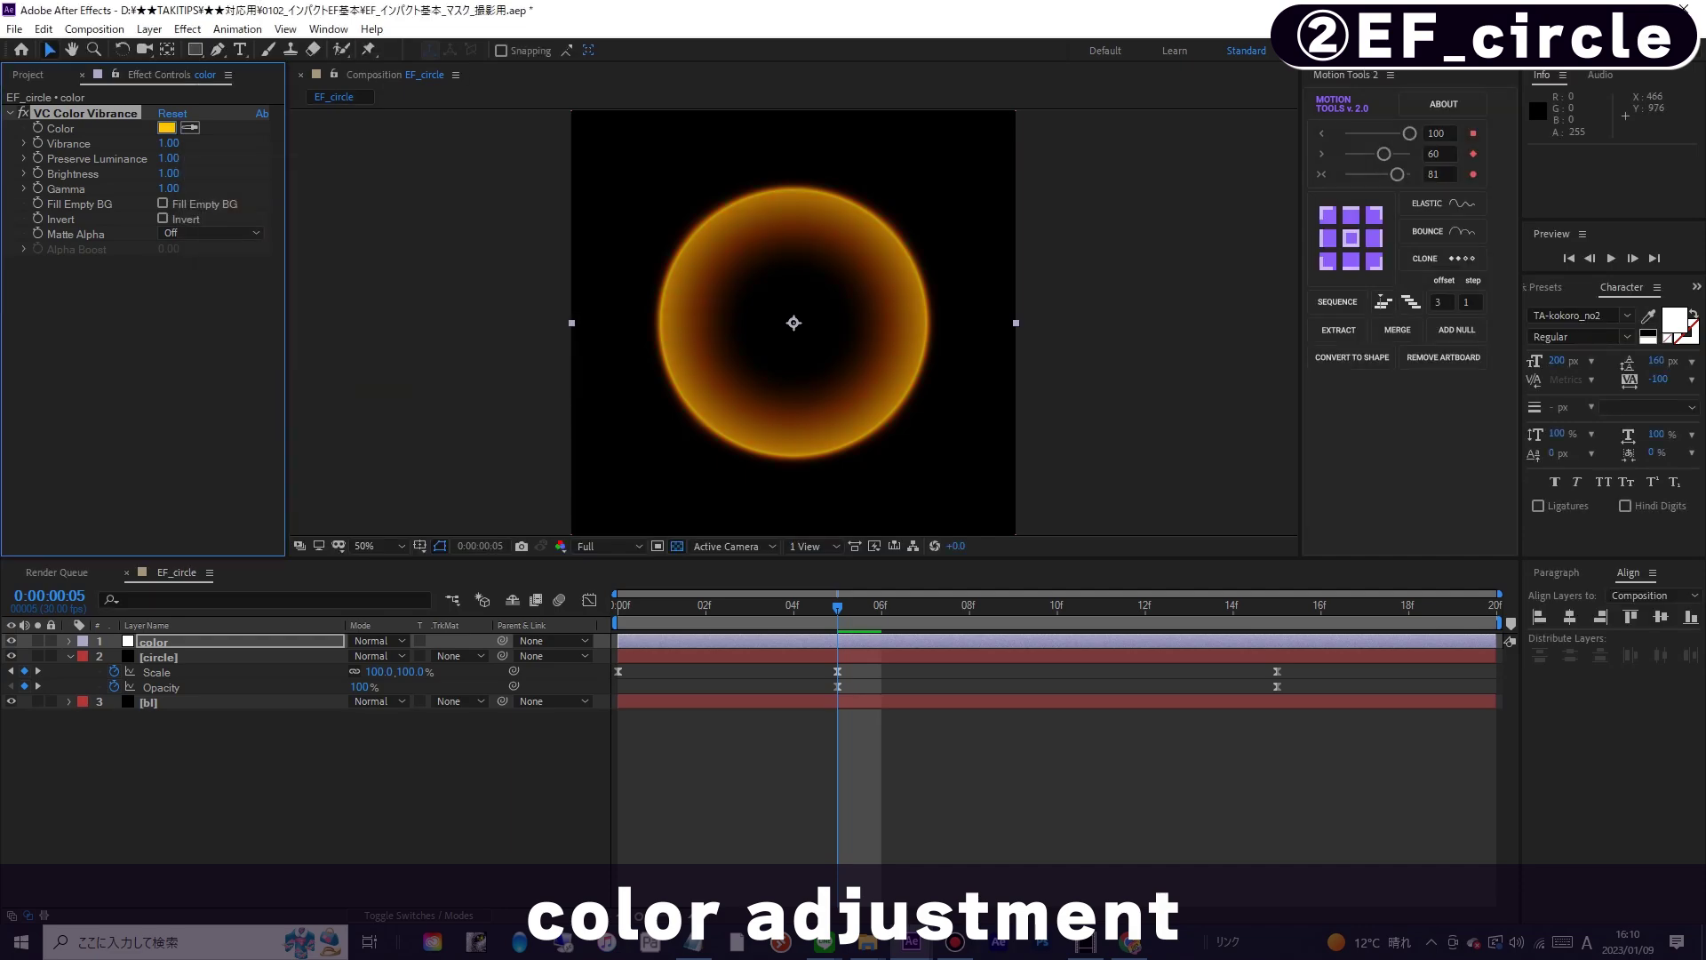
{"action": "left_click", "coordinate": [599, 622]}
{"action": "key", "text": "space"}
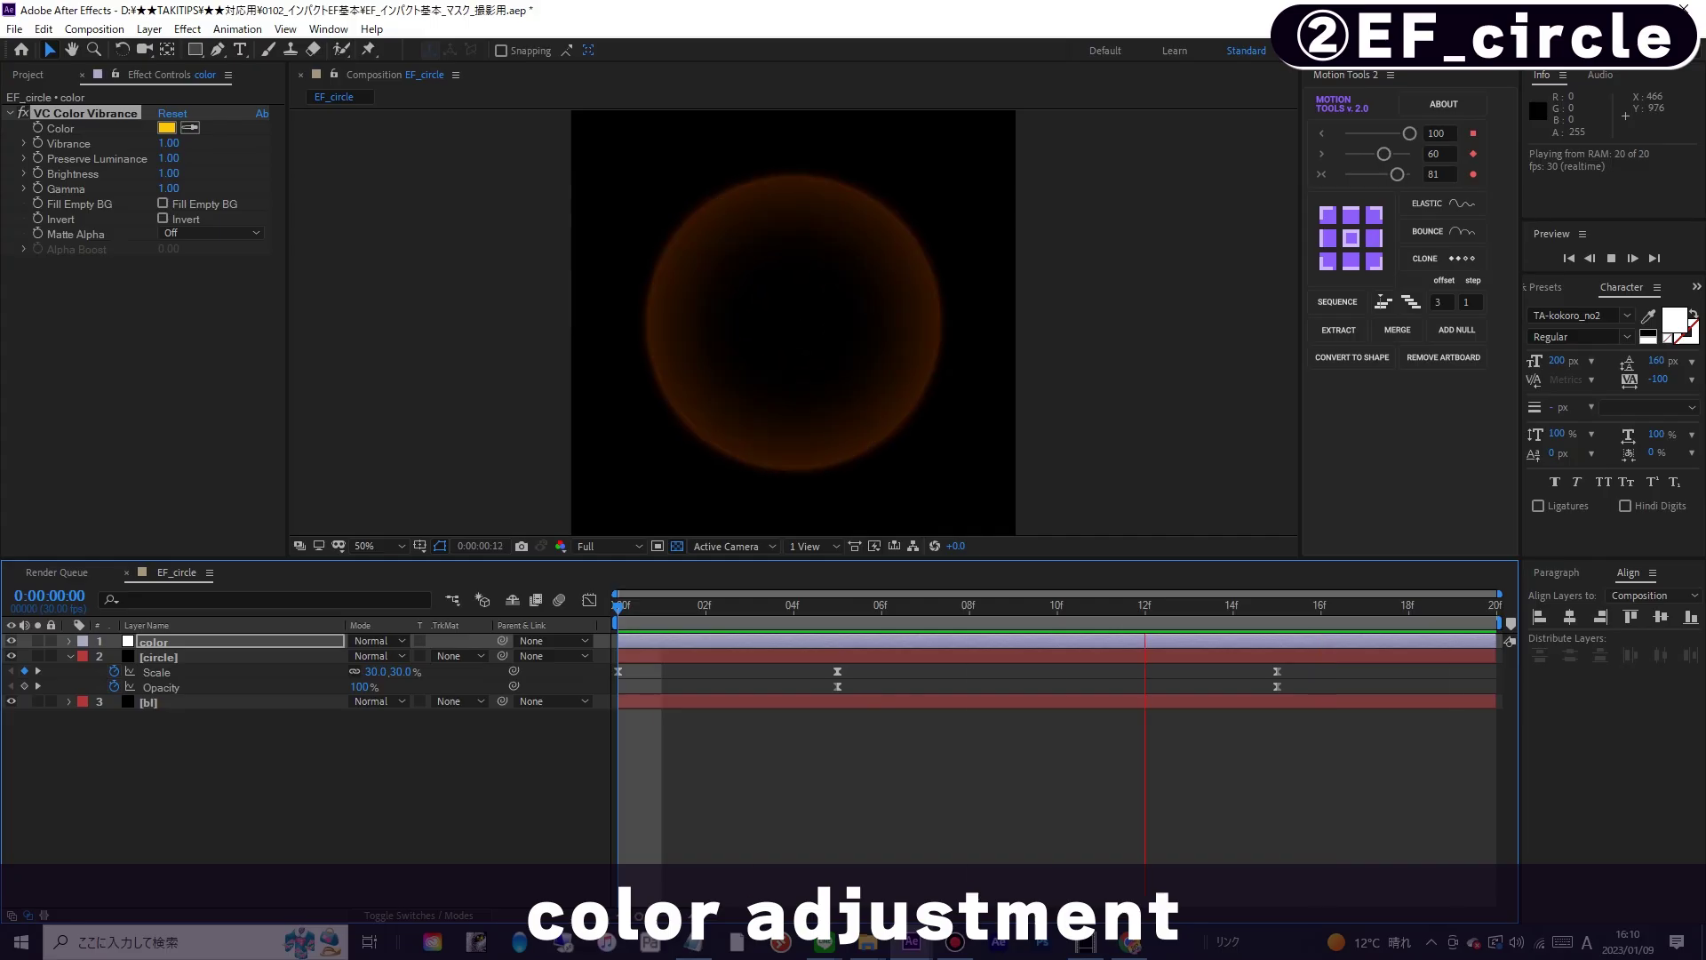
- Set the VC Color Vibrance brightness to 1.1 and compare the circle with and without the effect
{"action": "left_click", "coordinate": [169, 173]}
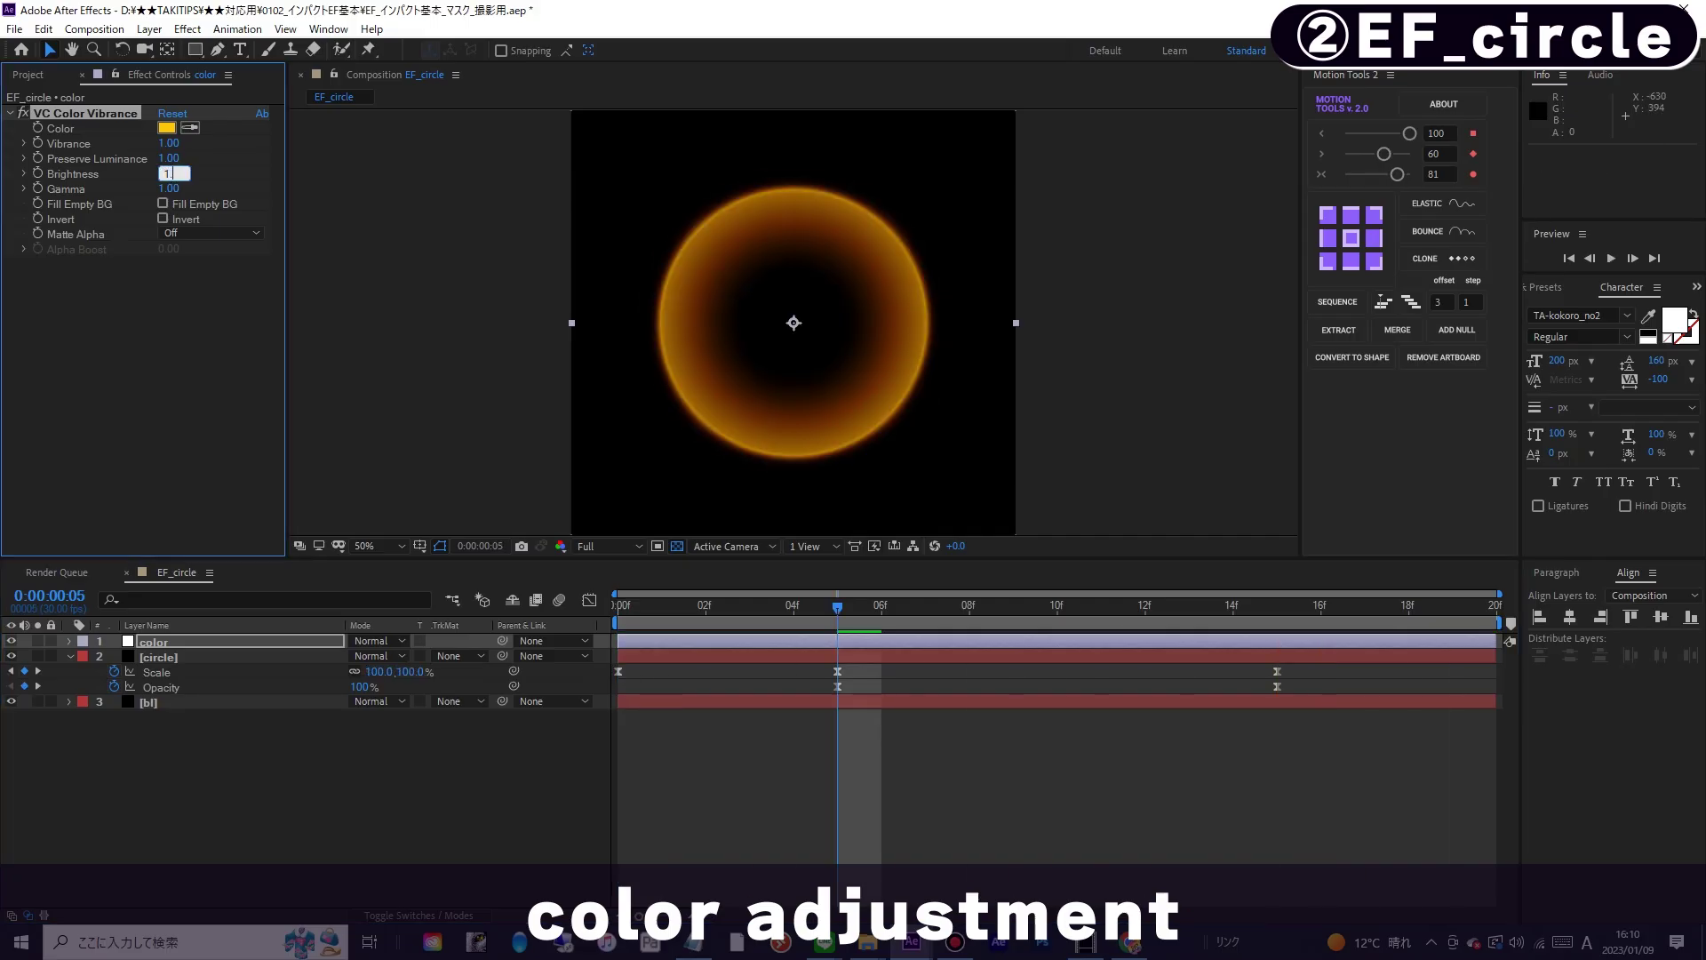
{"action": "type", "text": ".1"}
{"action": "key", "text": "Return"}
{"action": "left_click", "coordinate": [22, 113]}
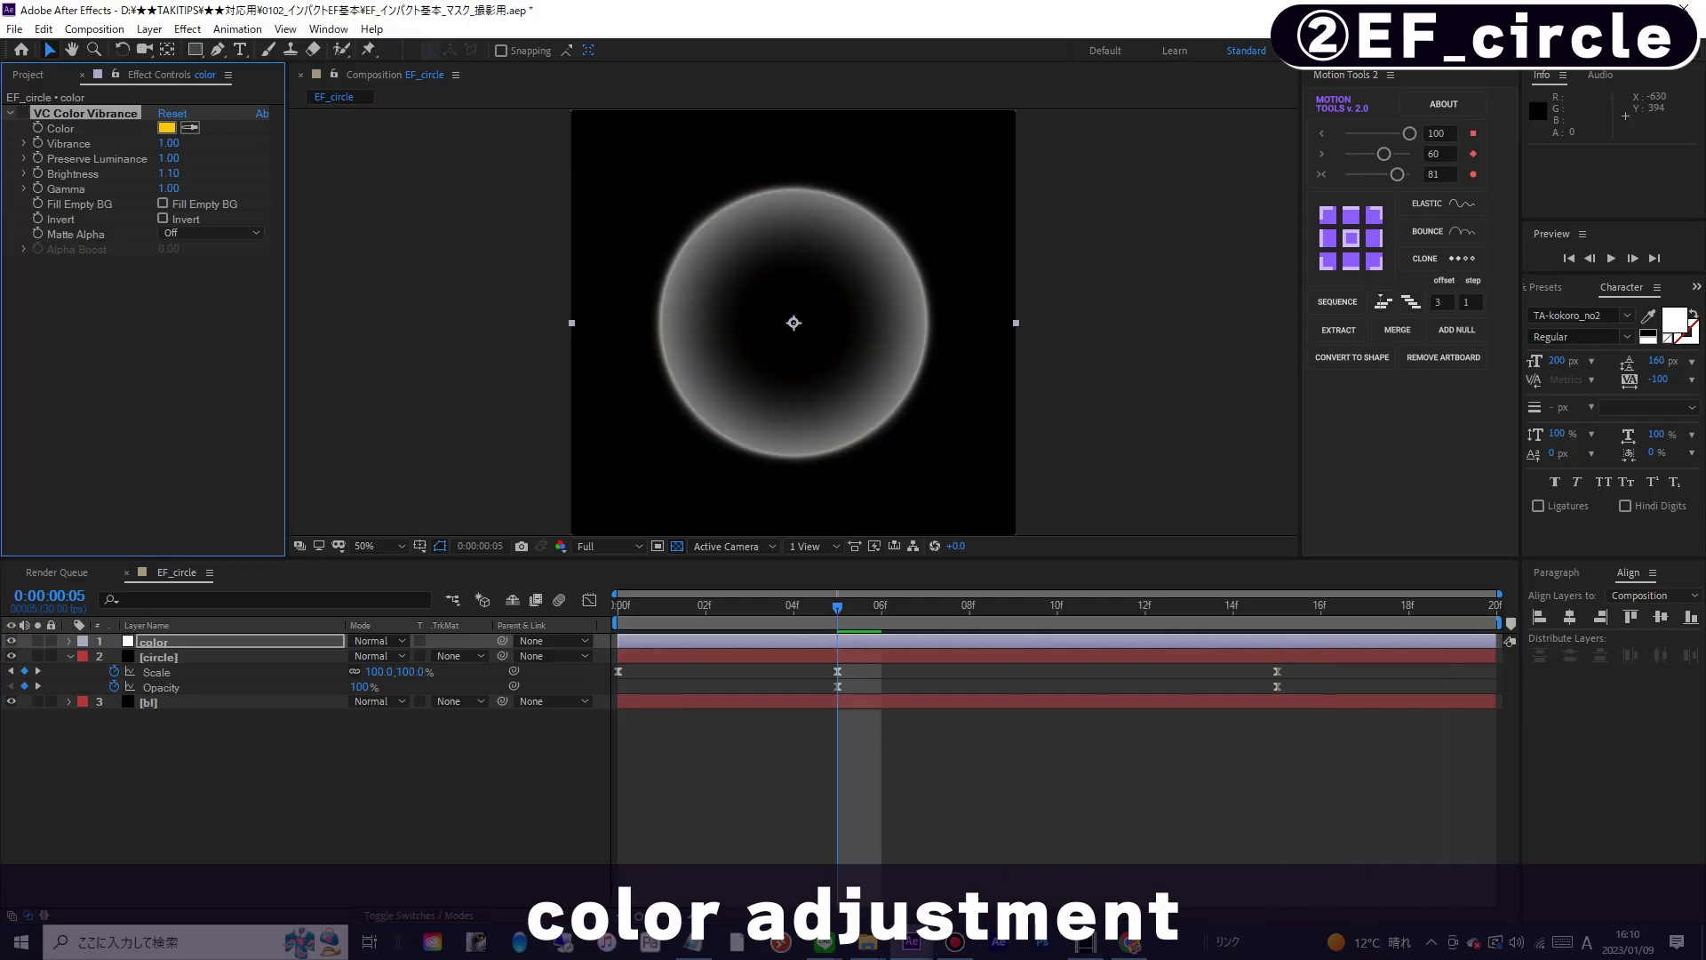
{"action": "left_click", "coordinate": [22, 113]}
{"action": "key", "text": "space"}
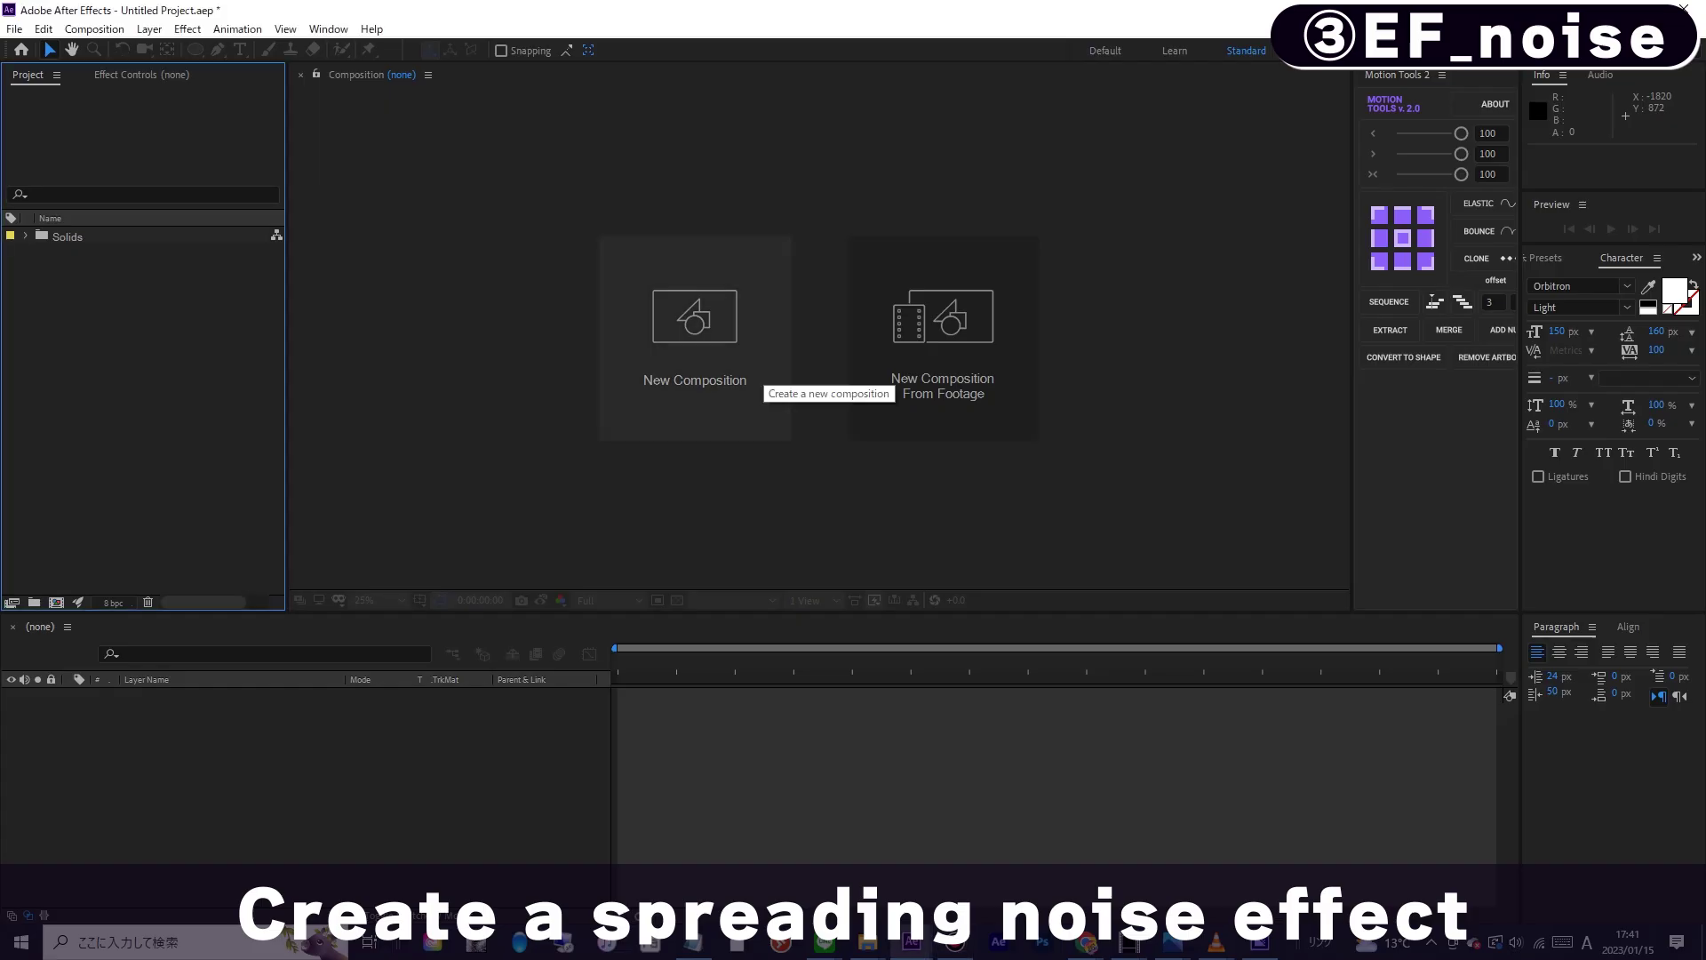
- Create a composition named EF_noise at 1000 × 1000 px, 30 fps, with a duration of 20 frames
{"action": "left_click", "coordinate": [746, 373]}
{"action": "type", "text": "EF"}
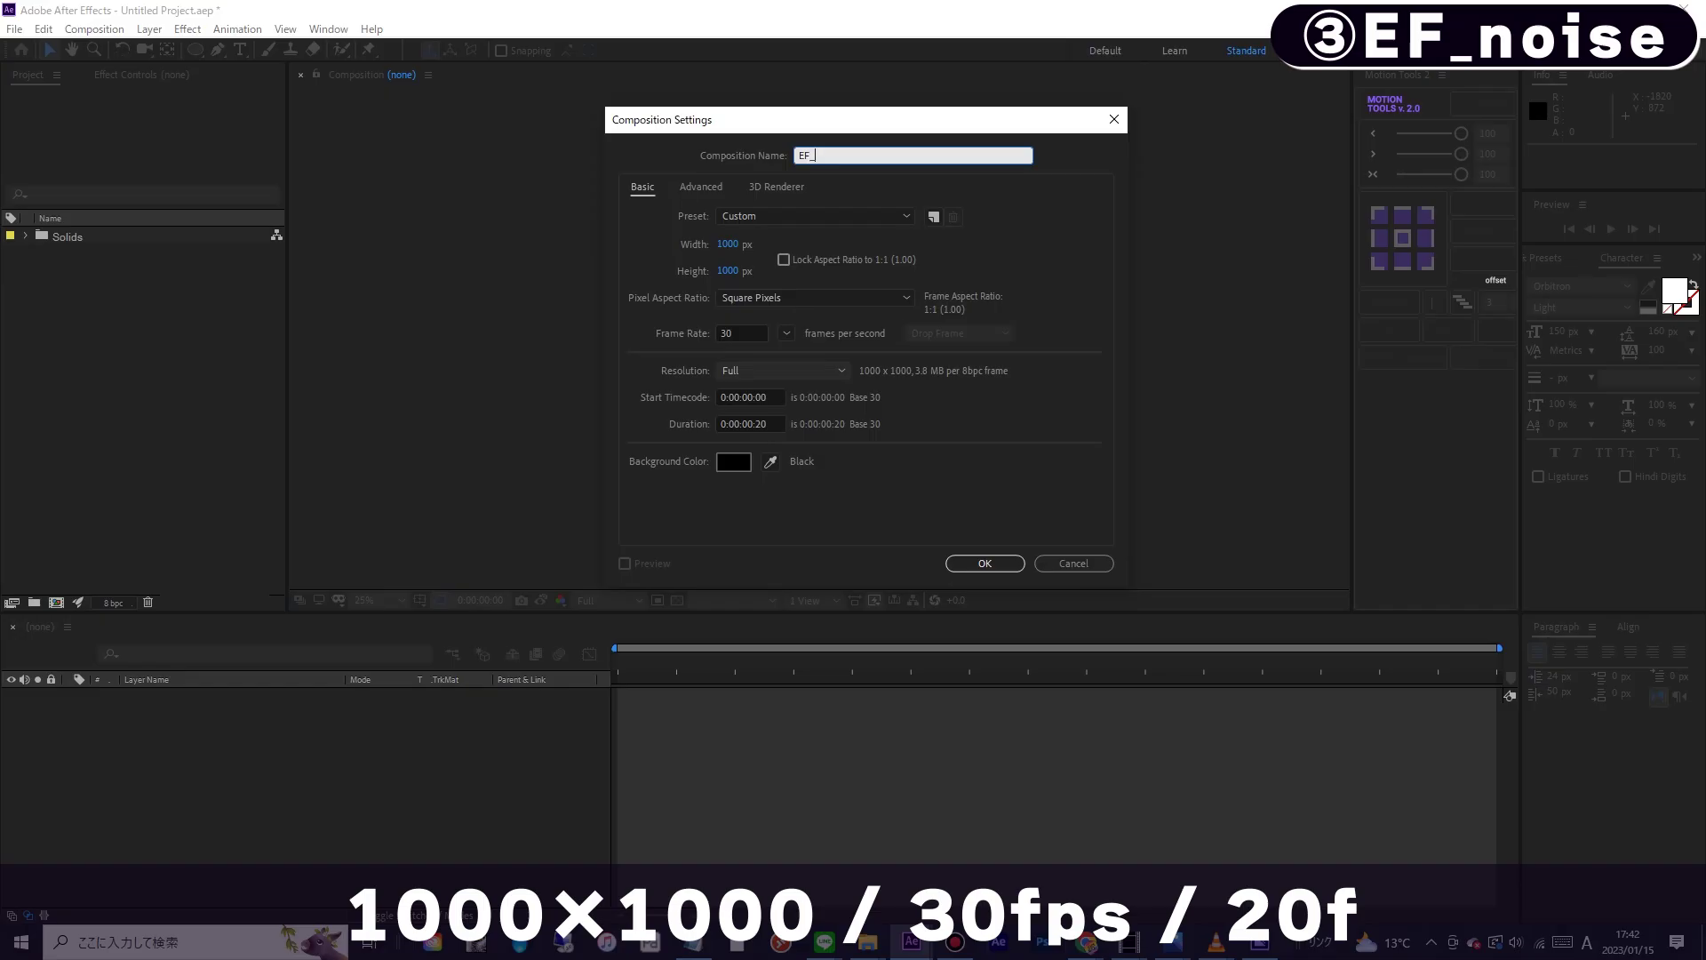
{"action": "type", "text": "_noise"}
{"action": "key", "text": "Return"}
- Add two black 1000 × 1000 px solids to EF_noise, a background named bl and one above it named noise
{"action": "key", "text": "ctrl+y"}
{"action": "type", "text": "b"}
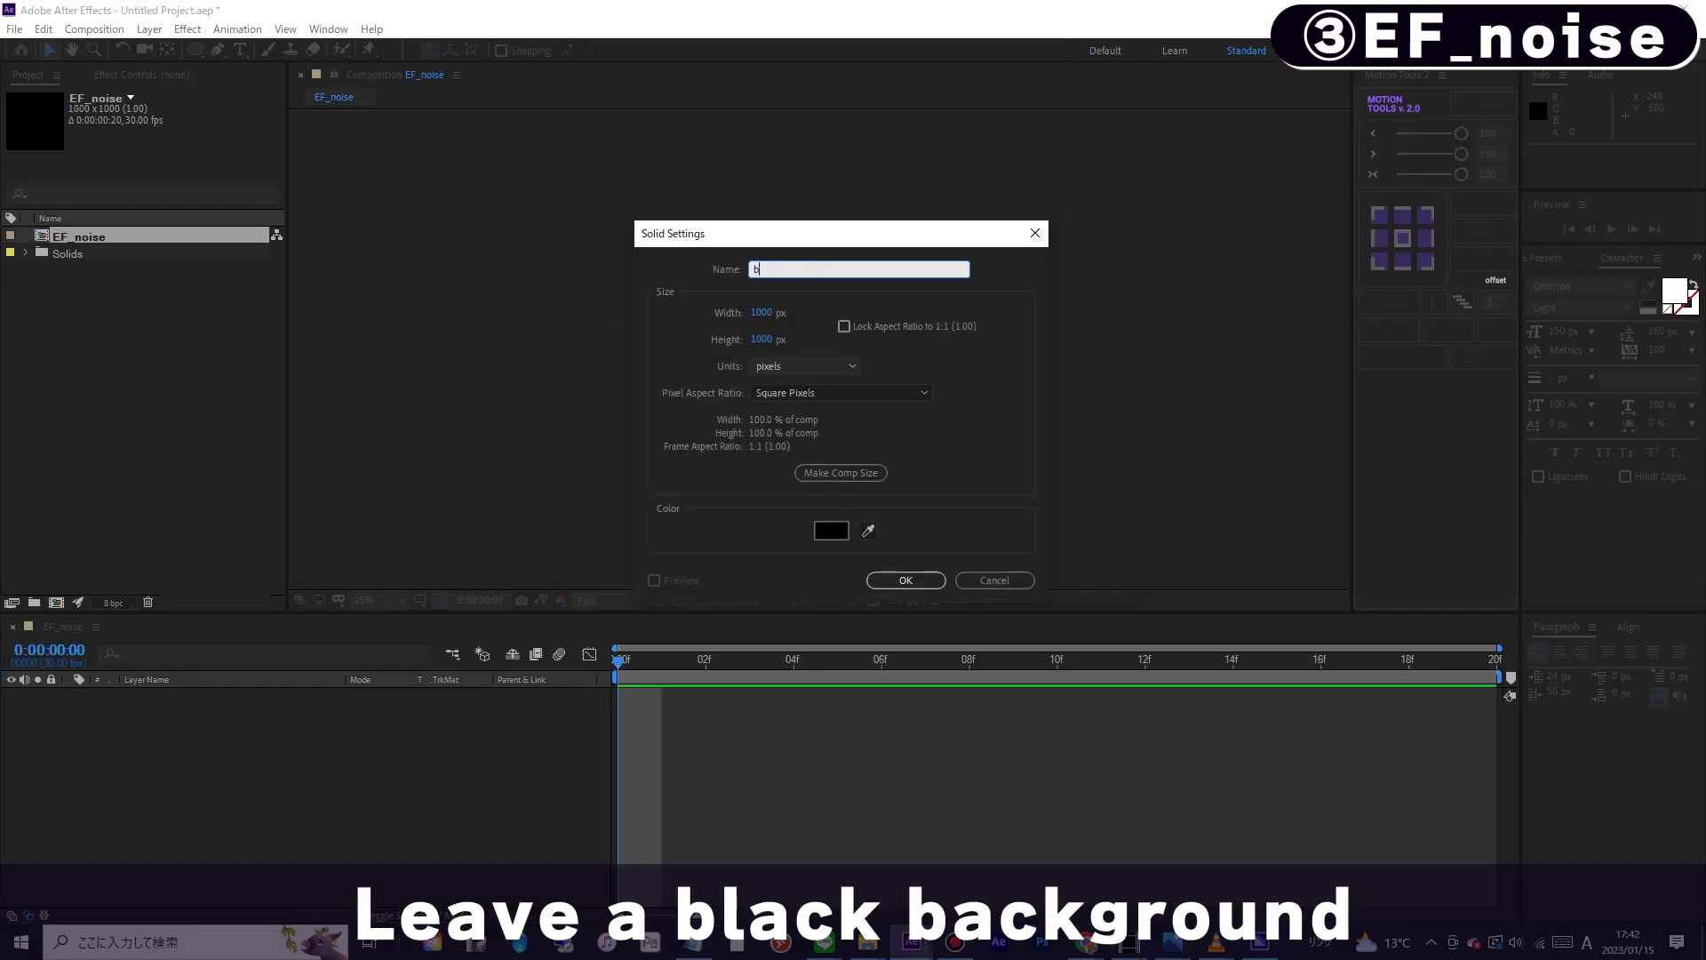
{"action": "type", "text": "l"}
{"action": "key", "text": "Return"}
{"action": "key", "text": "ctrl+shift+y"}
{"action": "type", "text": "noise"}
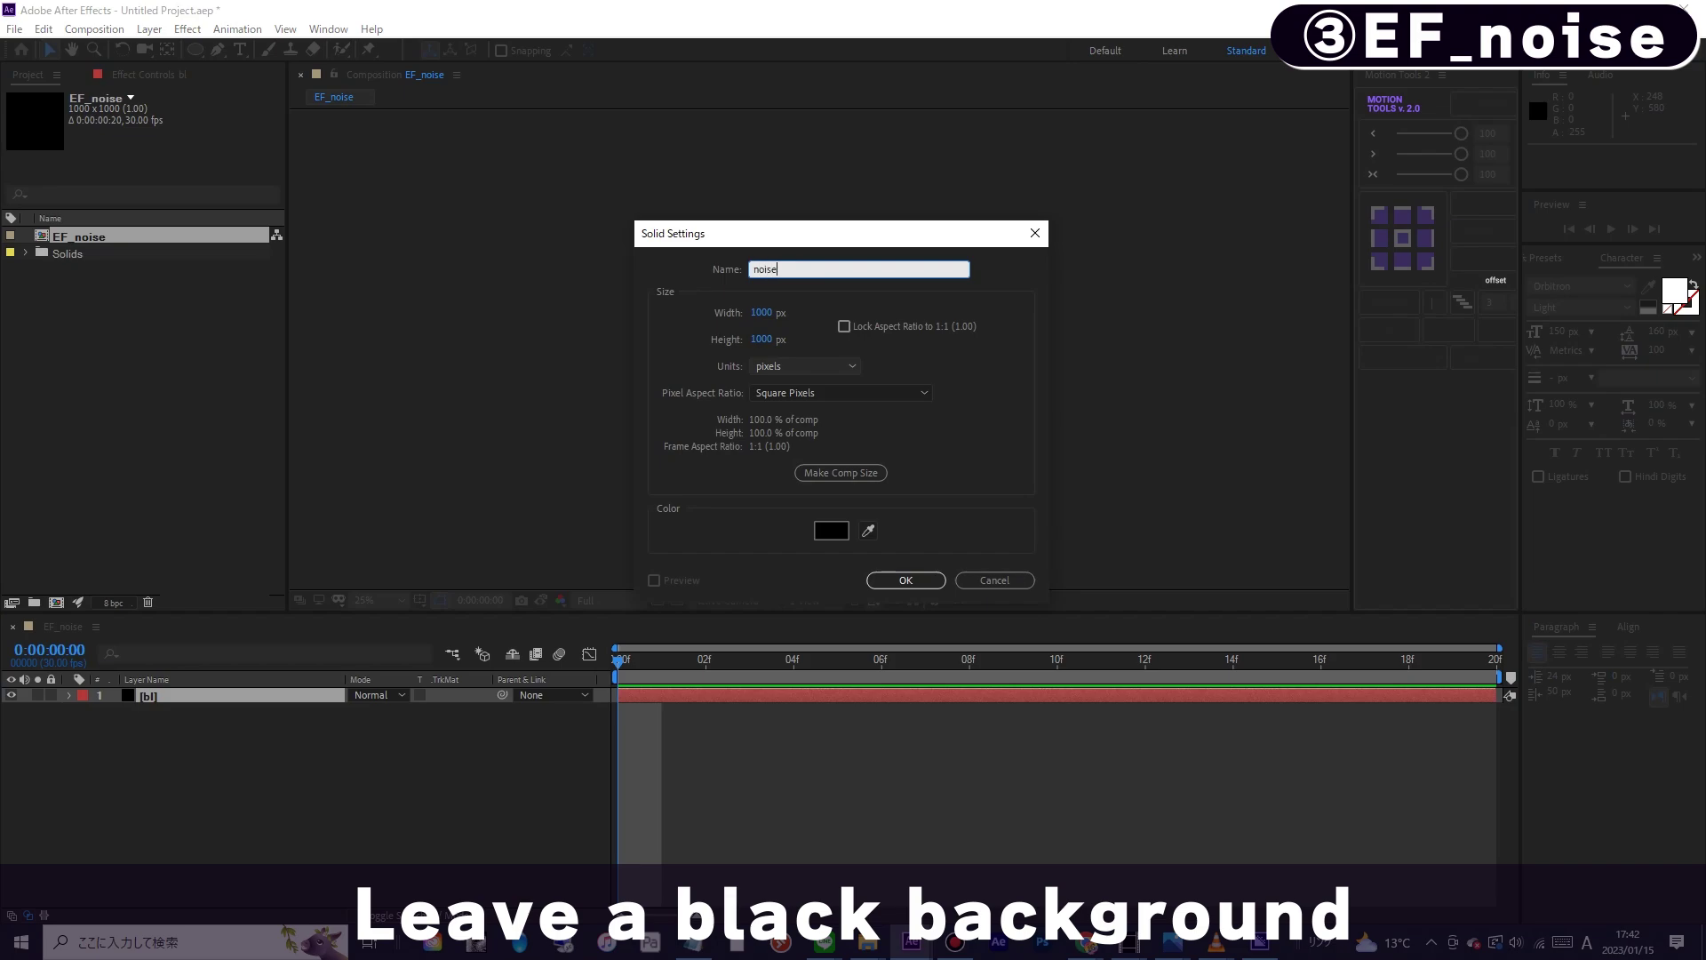
{"action": "key", "text": "Return"}
- Apply Fractal Noise to the noise layer with a contrast of 300 and a brightness of -50
{"action": "left_click", "coordinate": [186, 29]}
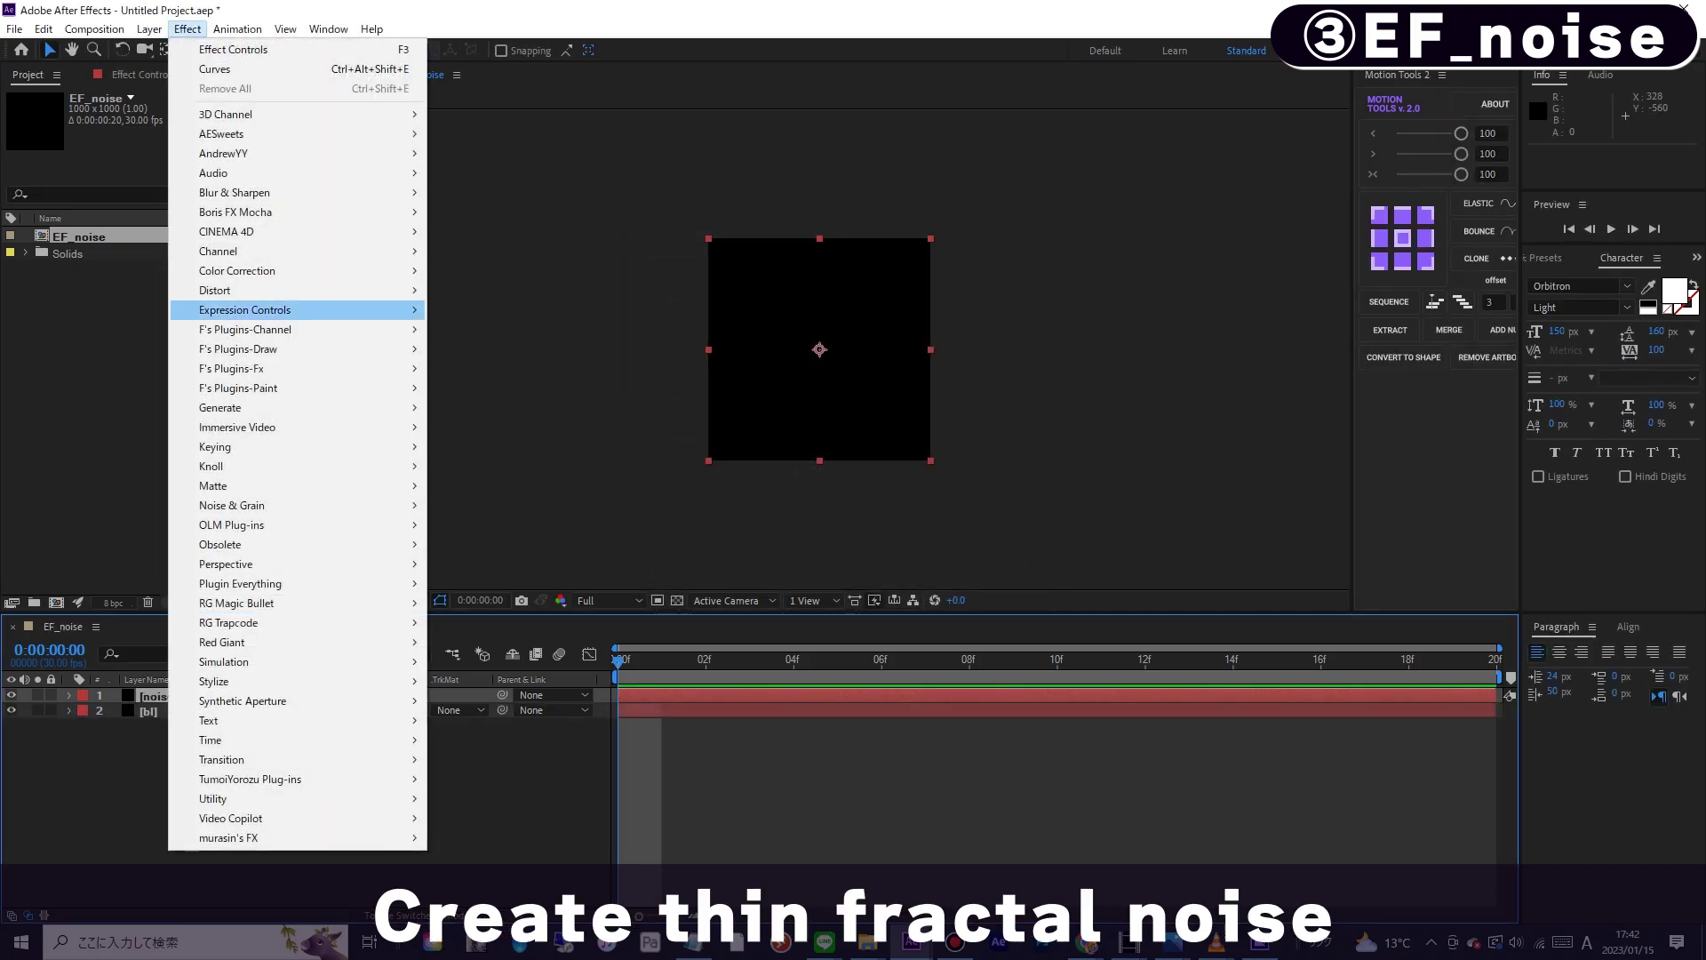
{"action": "mouse_move", "coordinate": [373, 504]}
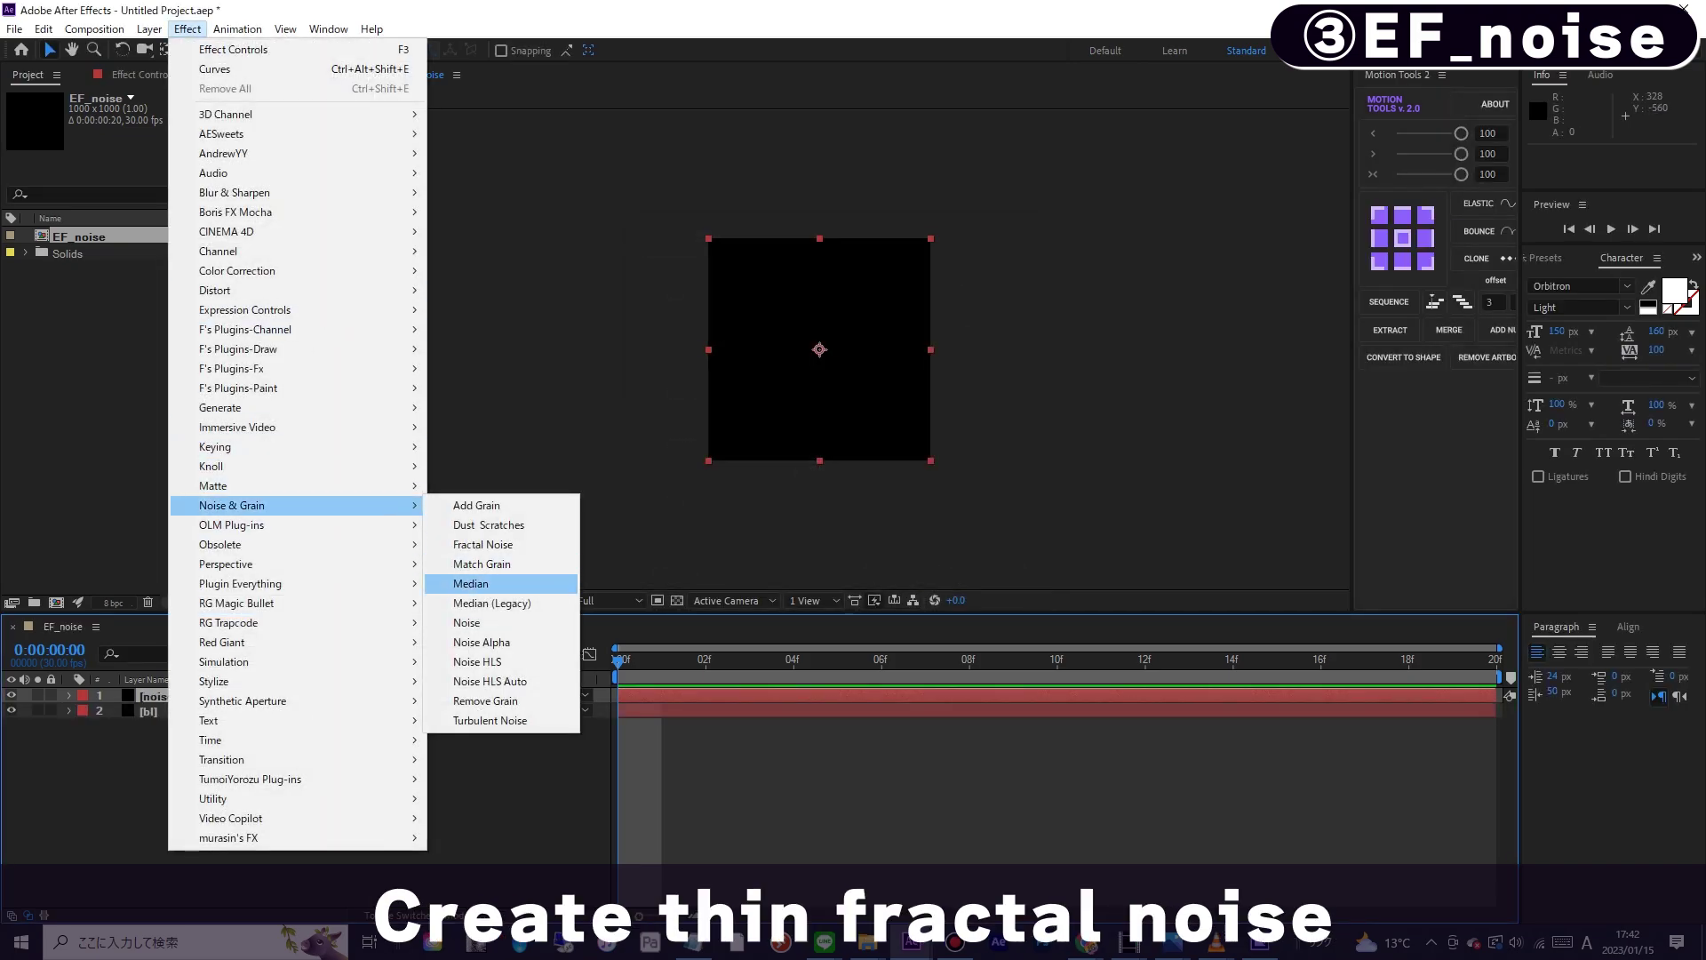
{"action": "left_click", "coordinate": [484, 544]}
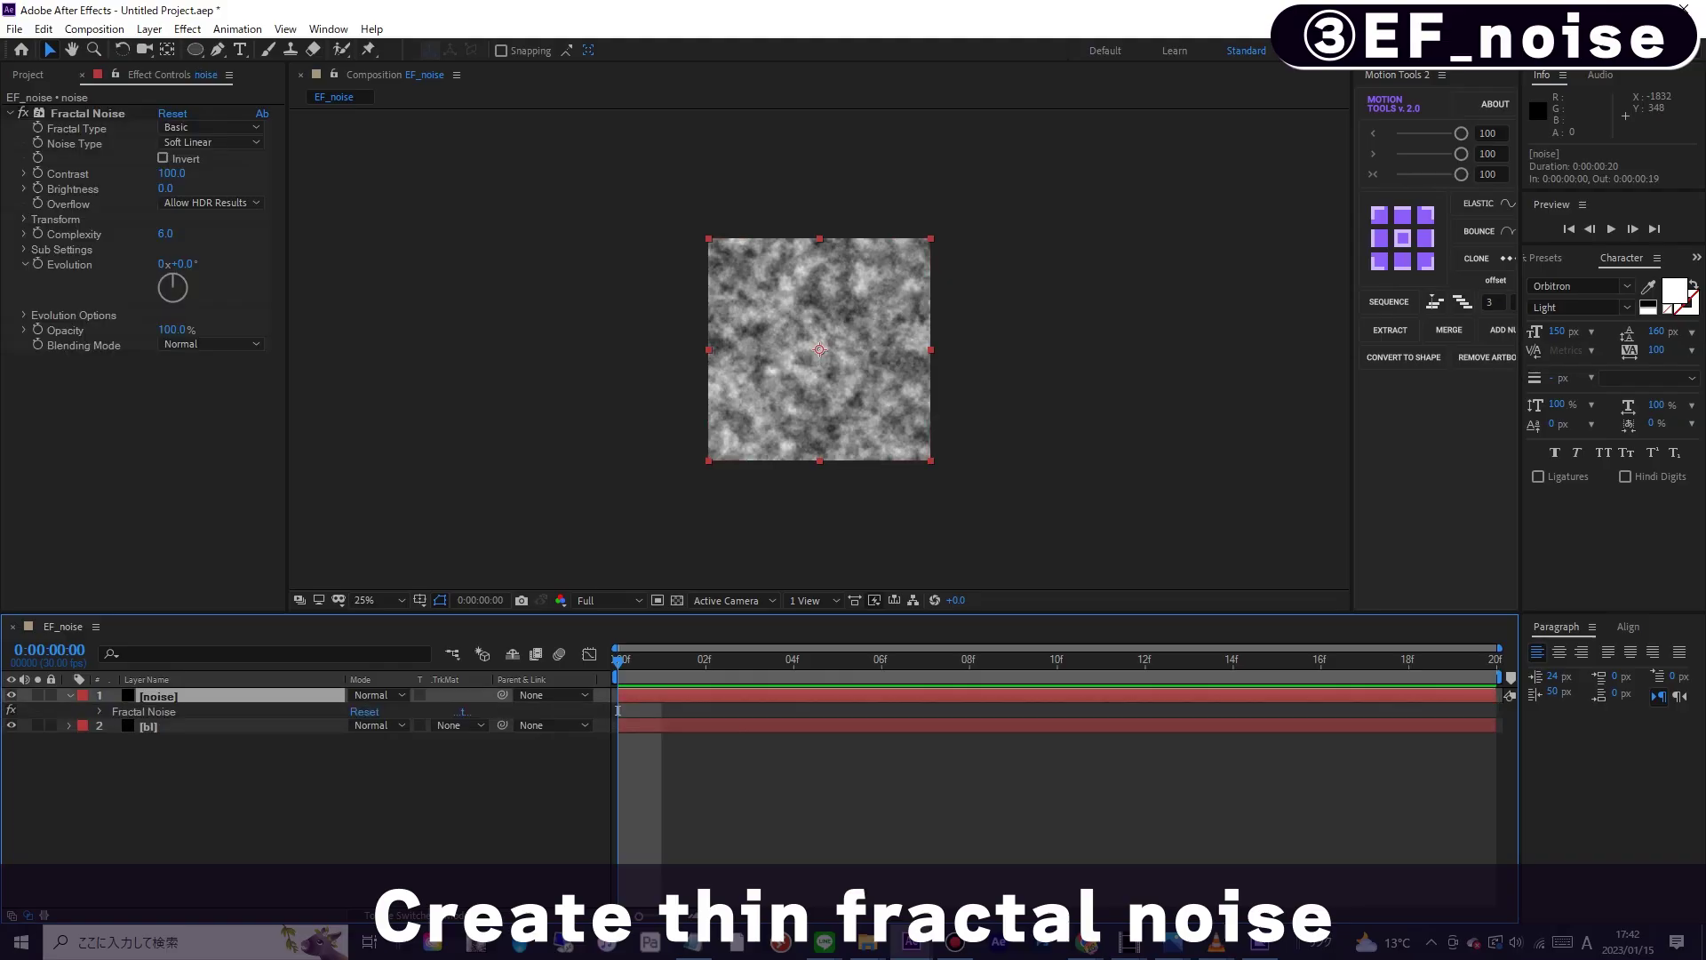
{"action": "left_click", "coordinate": [173, 174]}
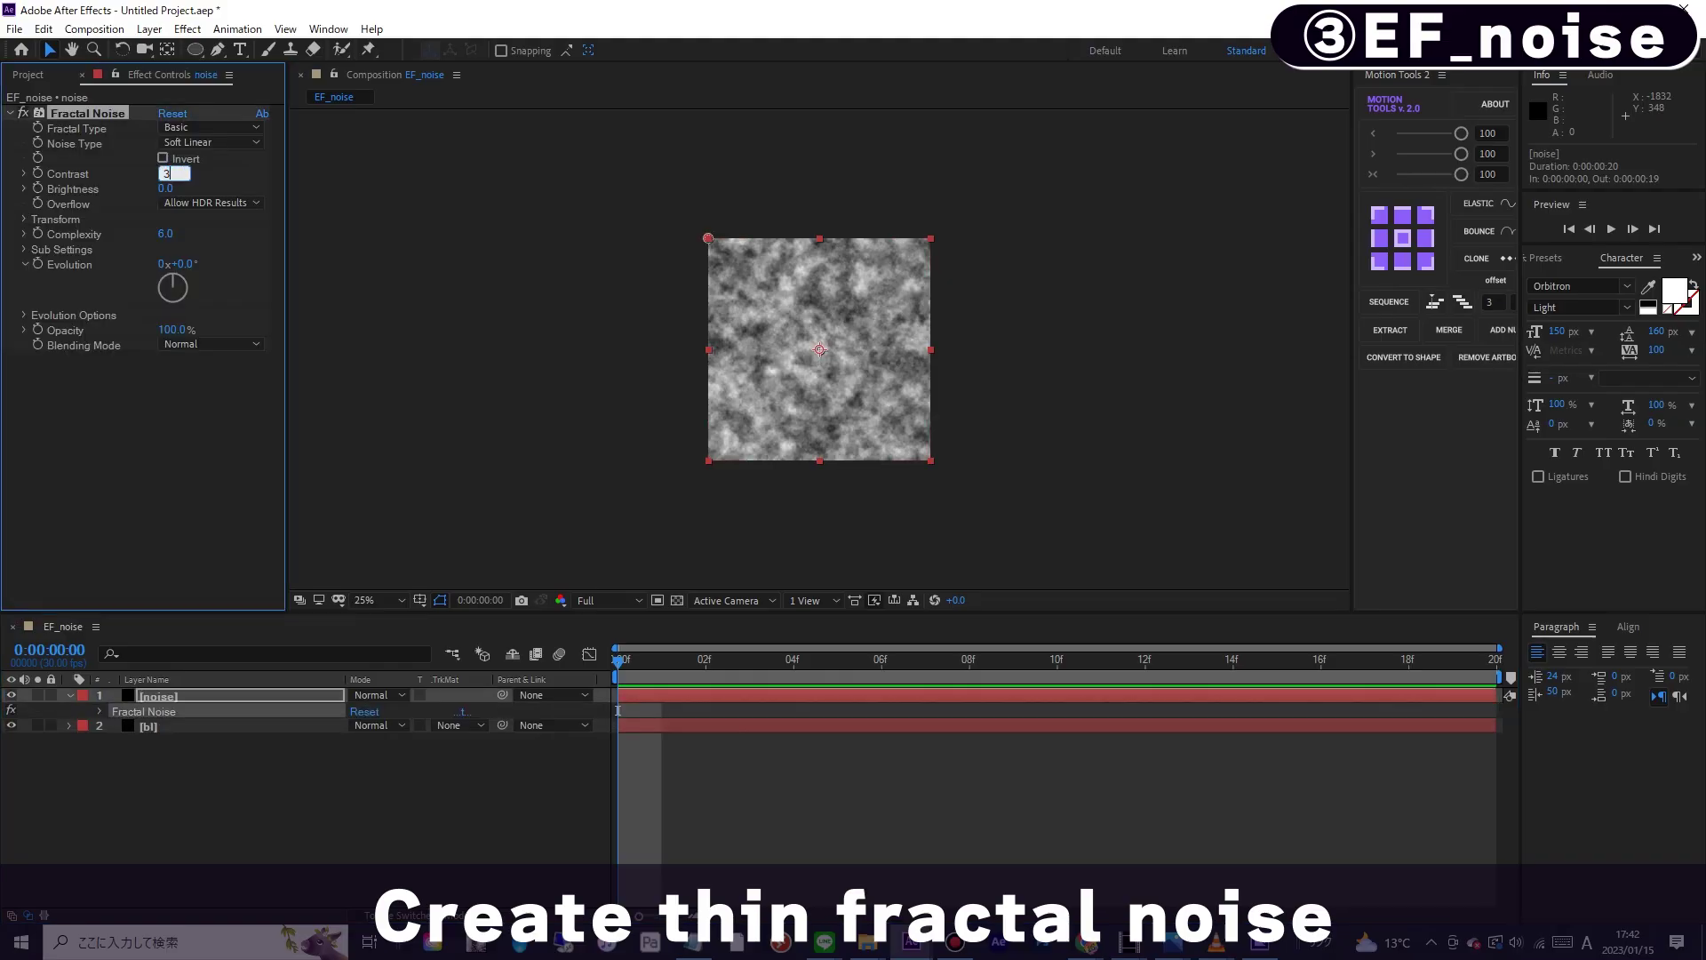
{"action": "key", "text": "Tab"}
{"action": "type", "text": "-"}
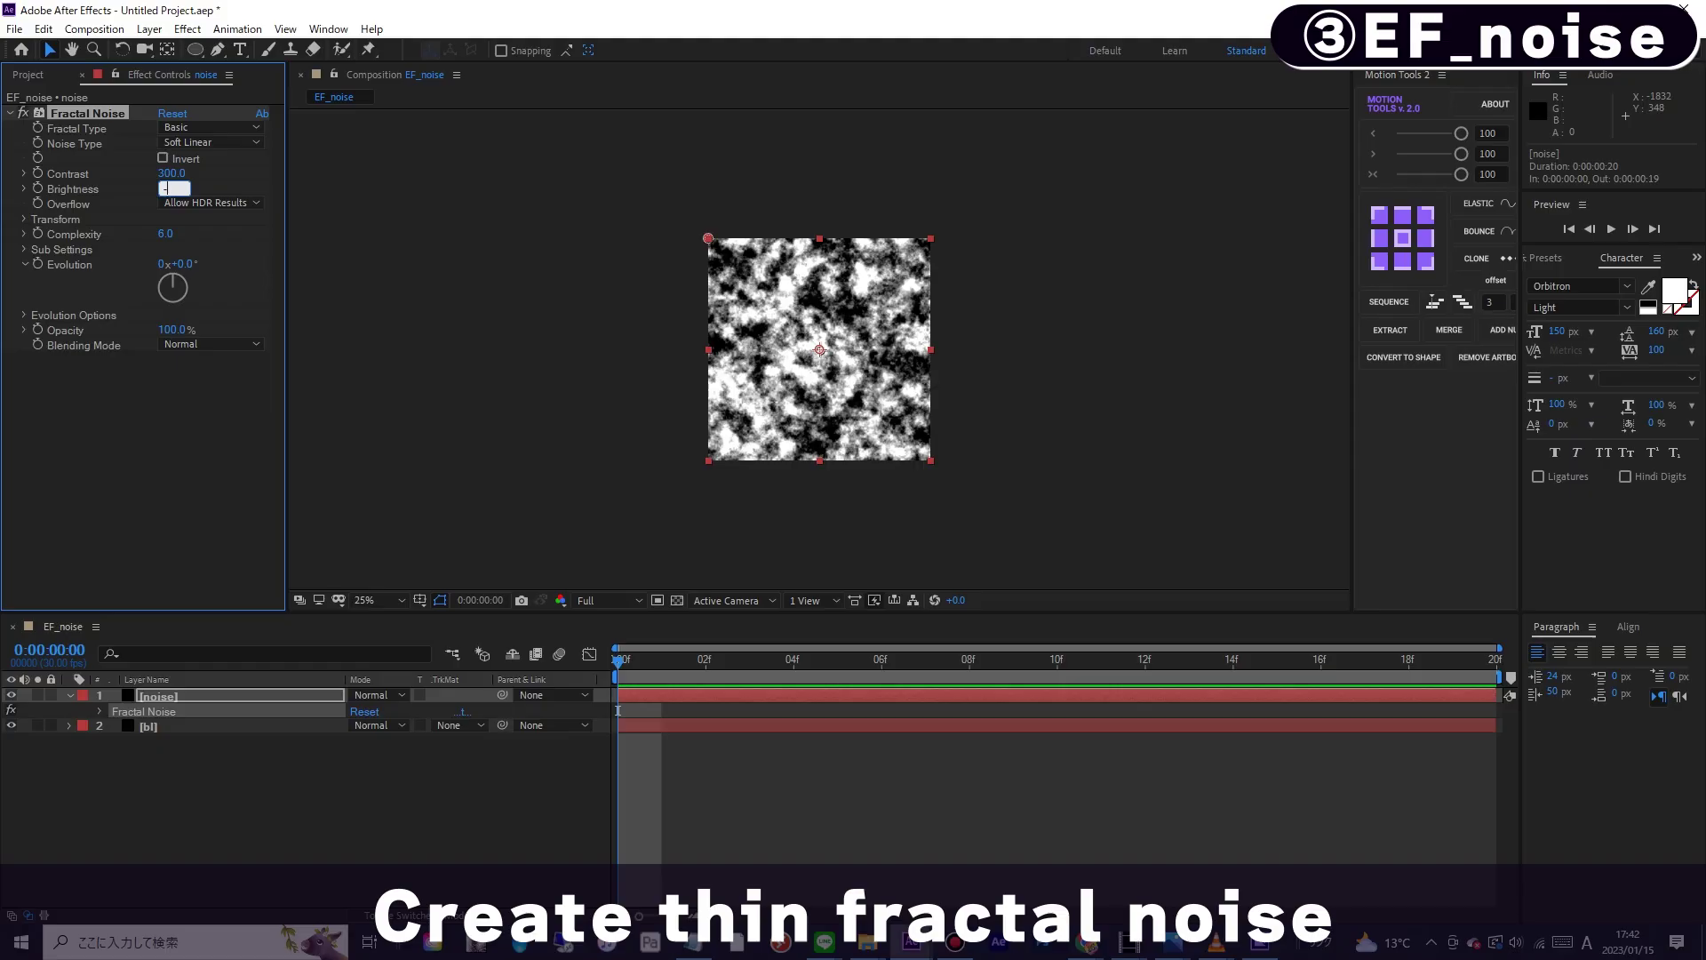
{"action": "type", "text": "50"}
{"action": "key", "text": "Return"}
- Set the Fractal Noise complexity to 2, and stretch it non-uniformly with scale width 15 and scale height 1000
{"action": "left_click", "coordinate": [24, 235]}
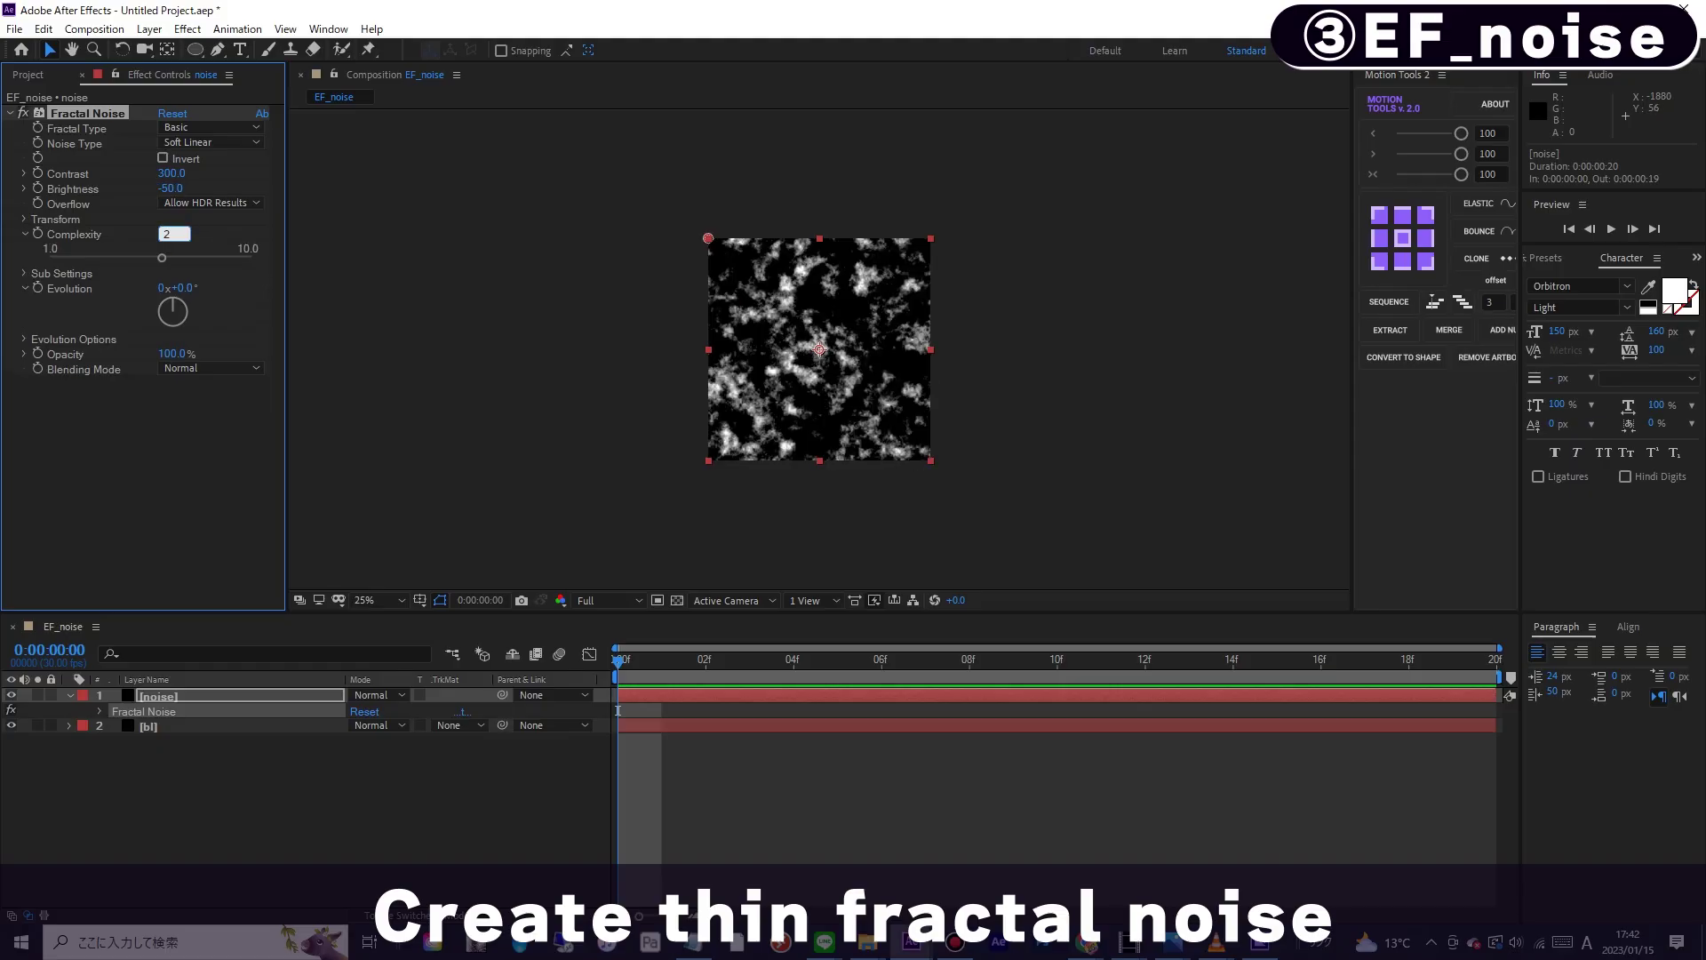
{"action": "key", "text": "Return"}
{"action": "left_click", "coordinate": [24, 220]}
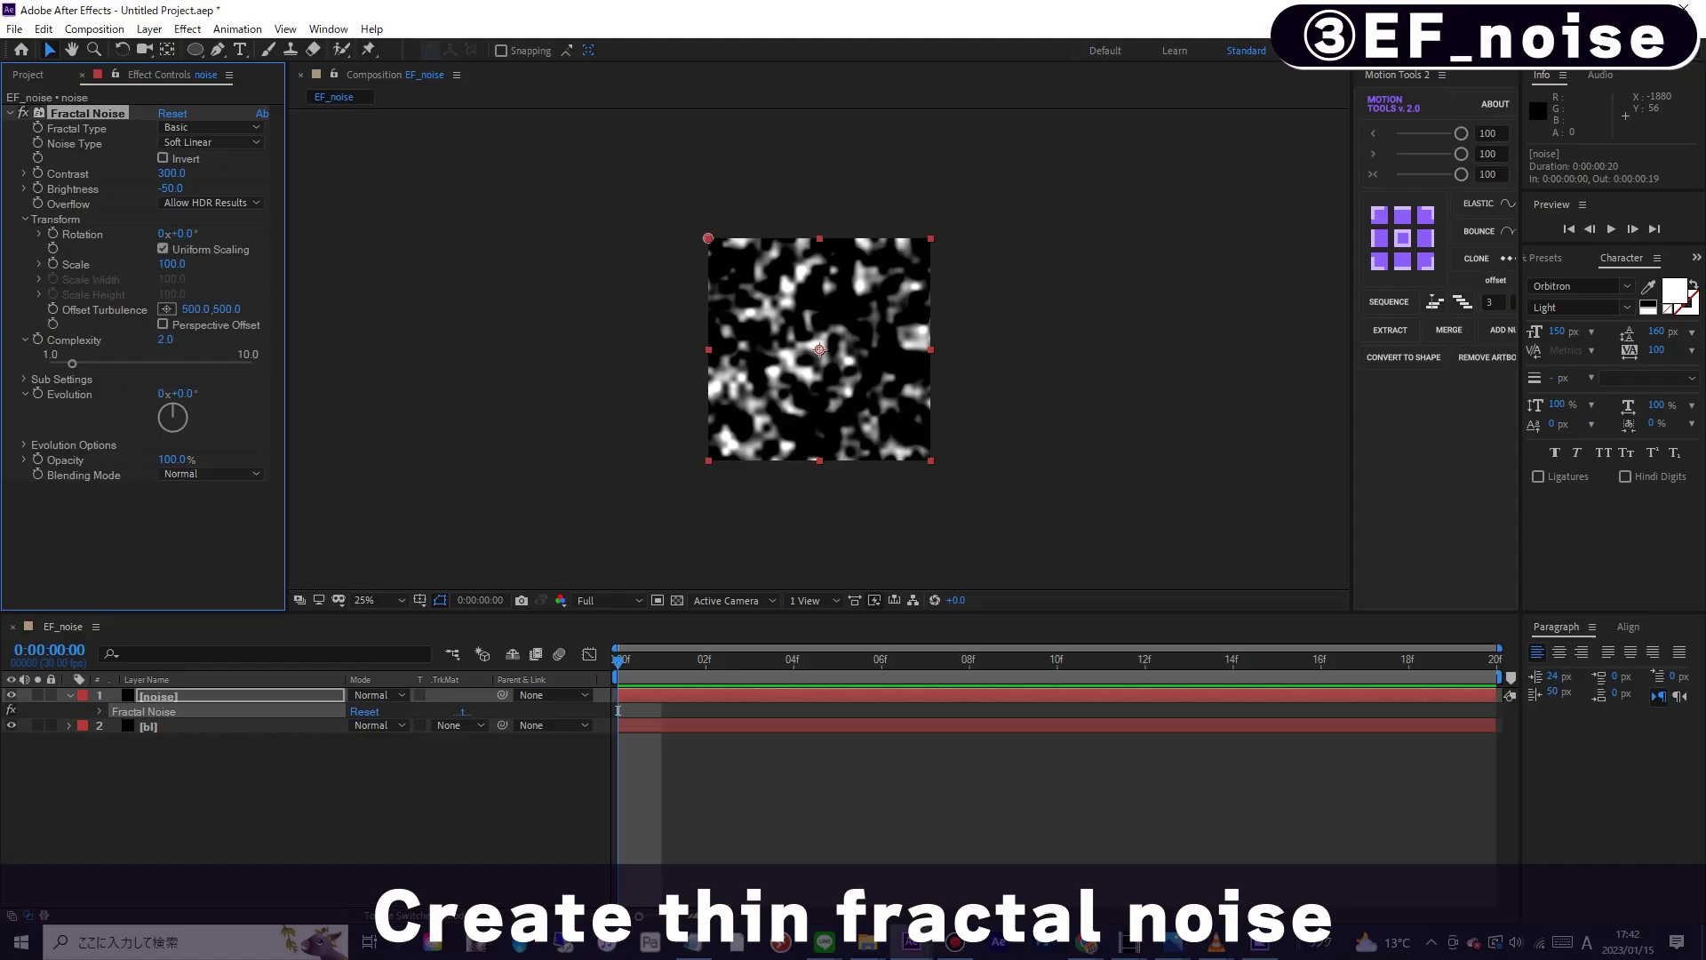
{"action": "left_click", "coordinate": [163, 248]}
{"action": "left_click", "coordinate": [172, 279]}
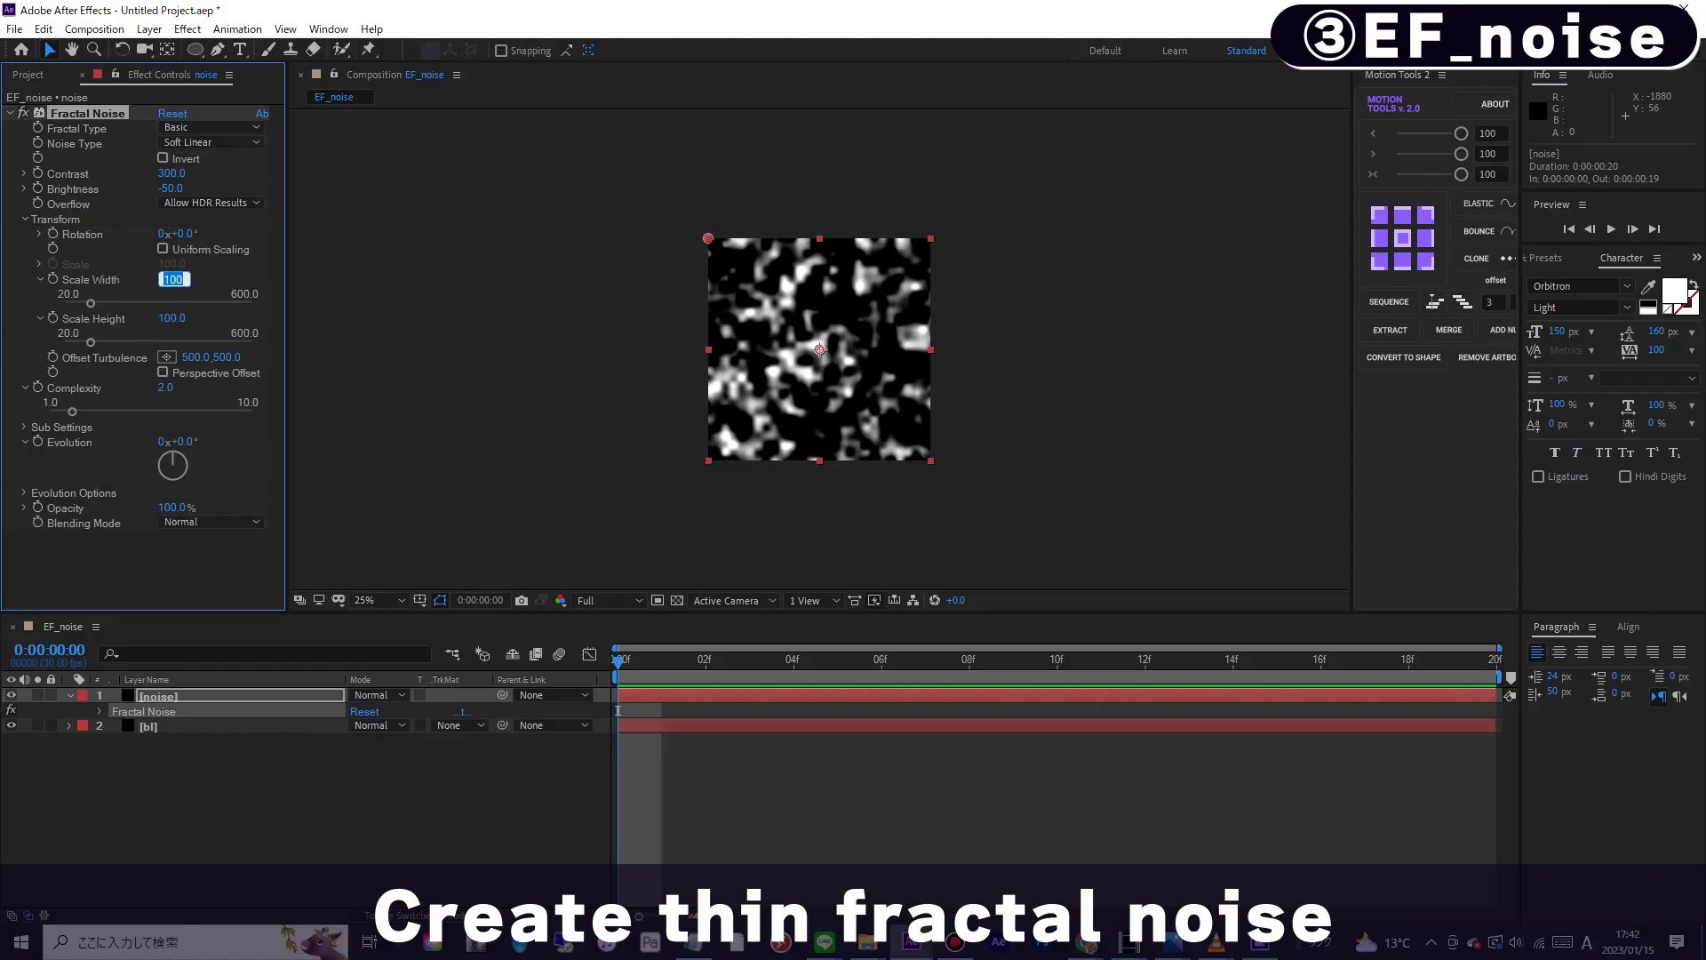
{"action": "key", "text": "Tab"}
{"action": "type", "text": "1000"}
{"action": "key", "text": "Return"}
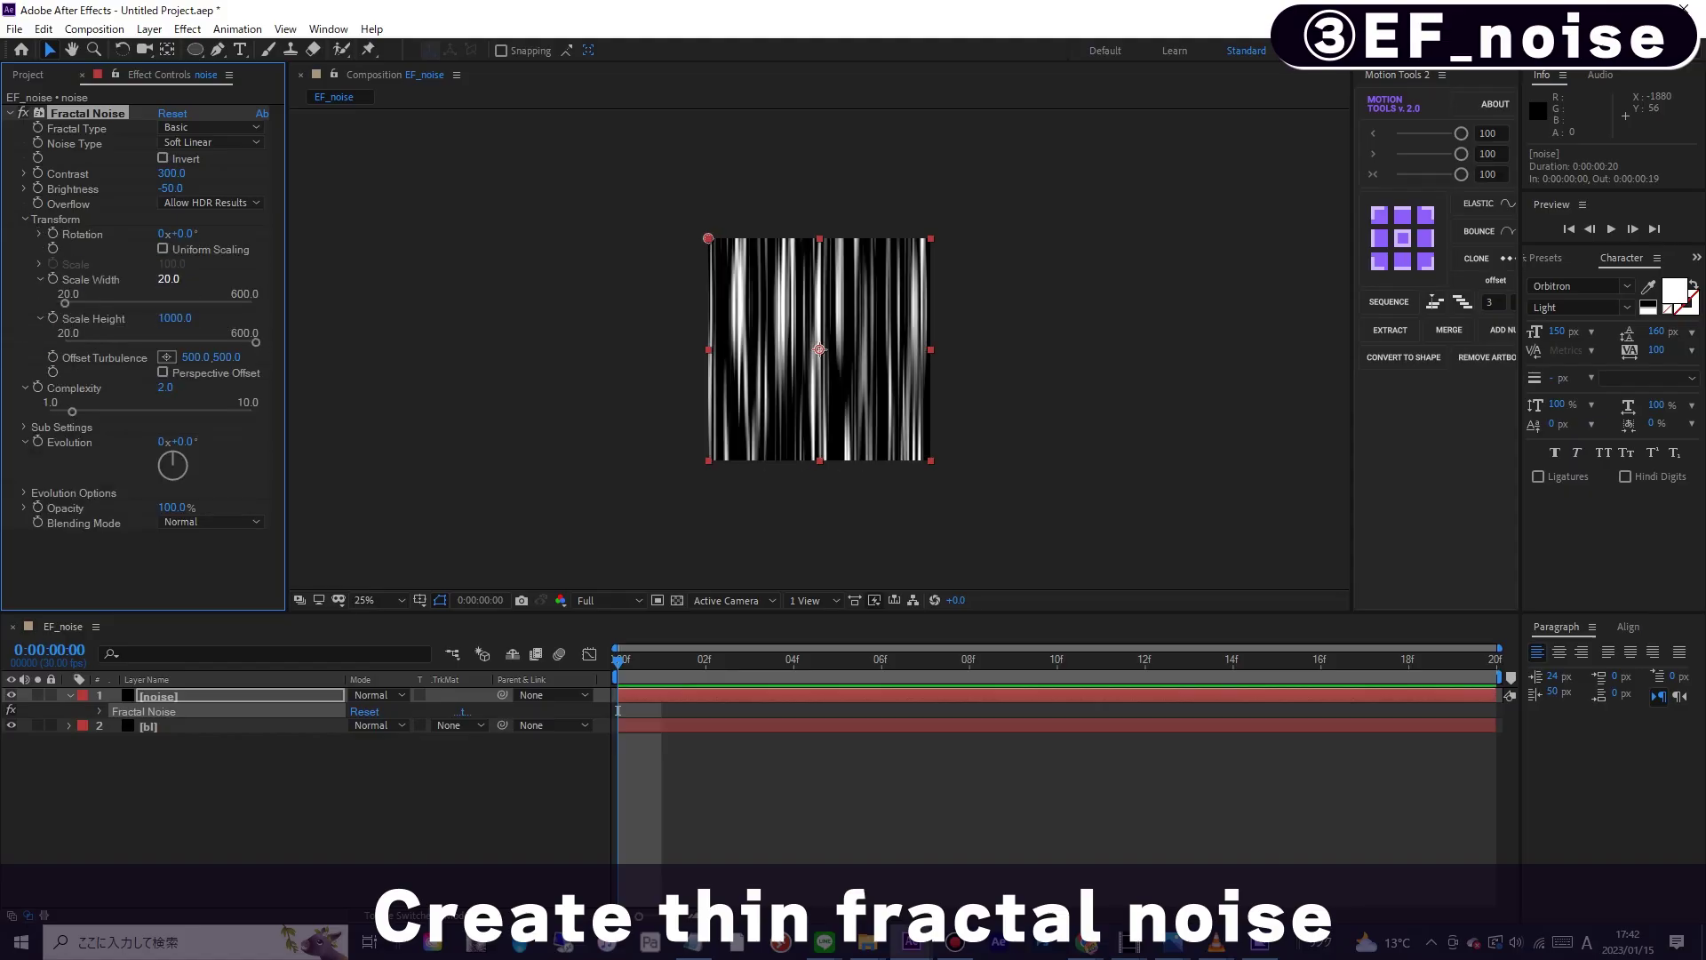
{"action": "left_click", "coordinate": [170, 279]}
{"action": "key", "text": "Return"}
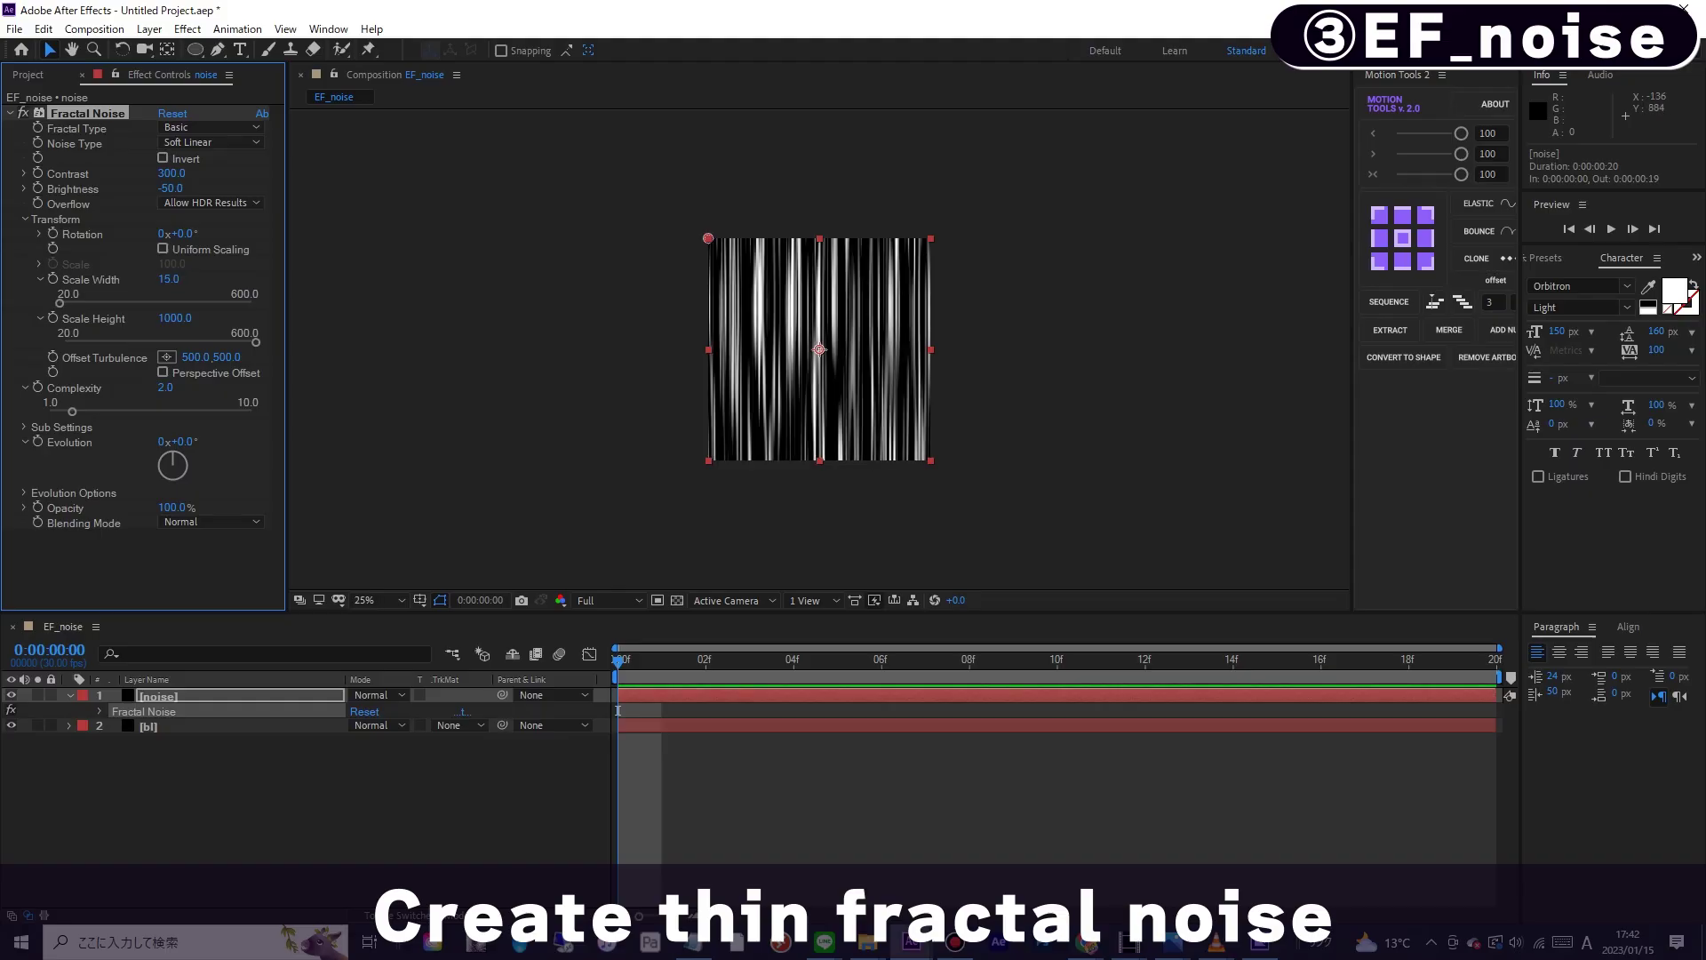
- Lower the Fractal Noise brightness to -80 and set its offset turbulence to 0, 0
{"action": "left_click_drag", "start_coordinate": [617, 710], "coordinate": [837, 710]}
{"action": "left_click", "coordinate": [170, 188]}
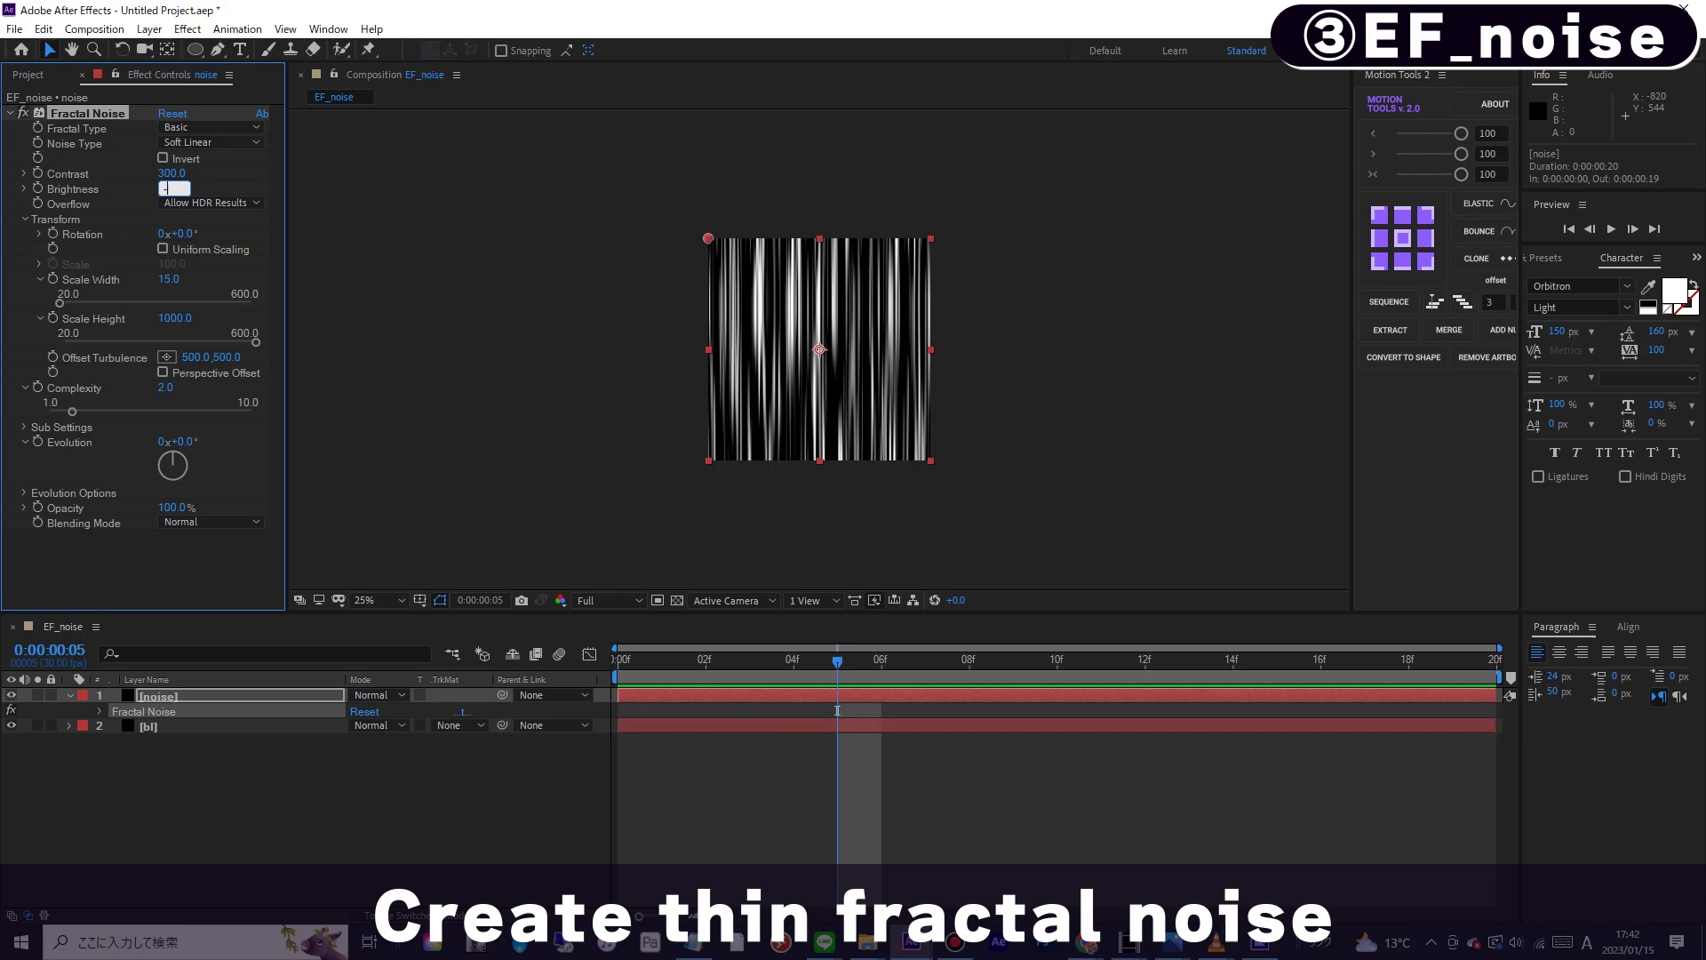
{"action": "type", "text": "-80"}
{"action": "key", "text": "Return"}
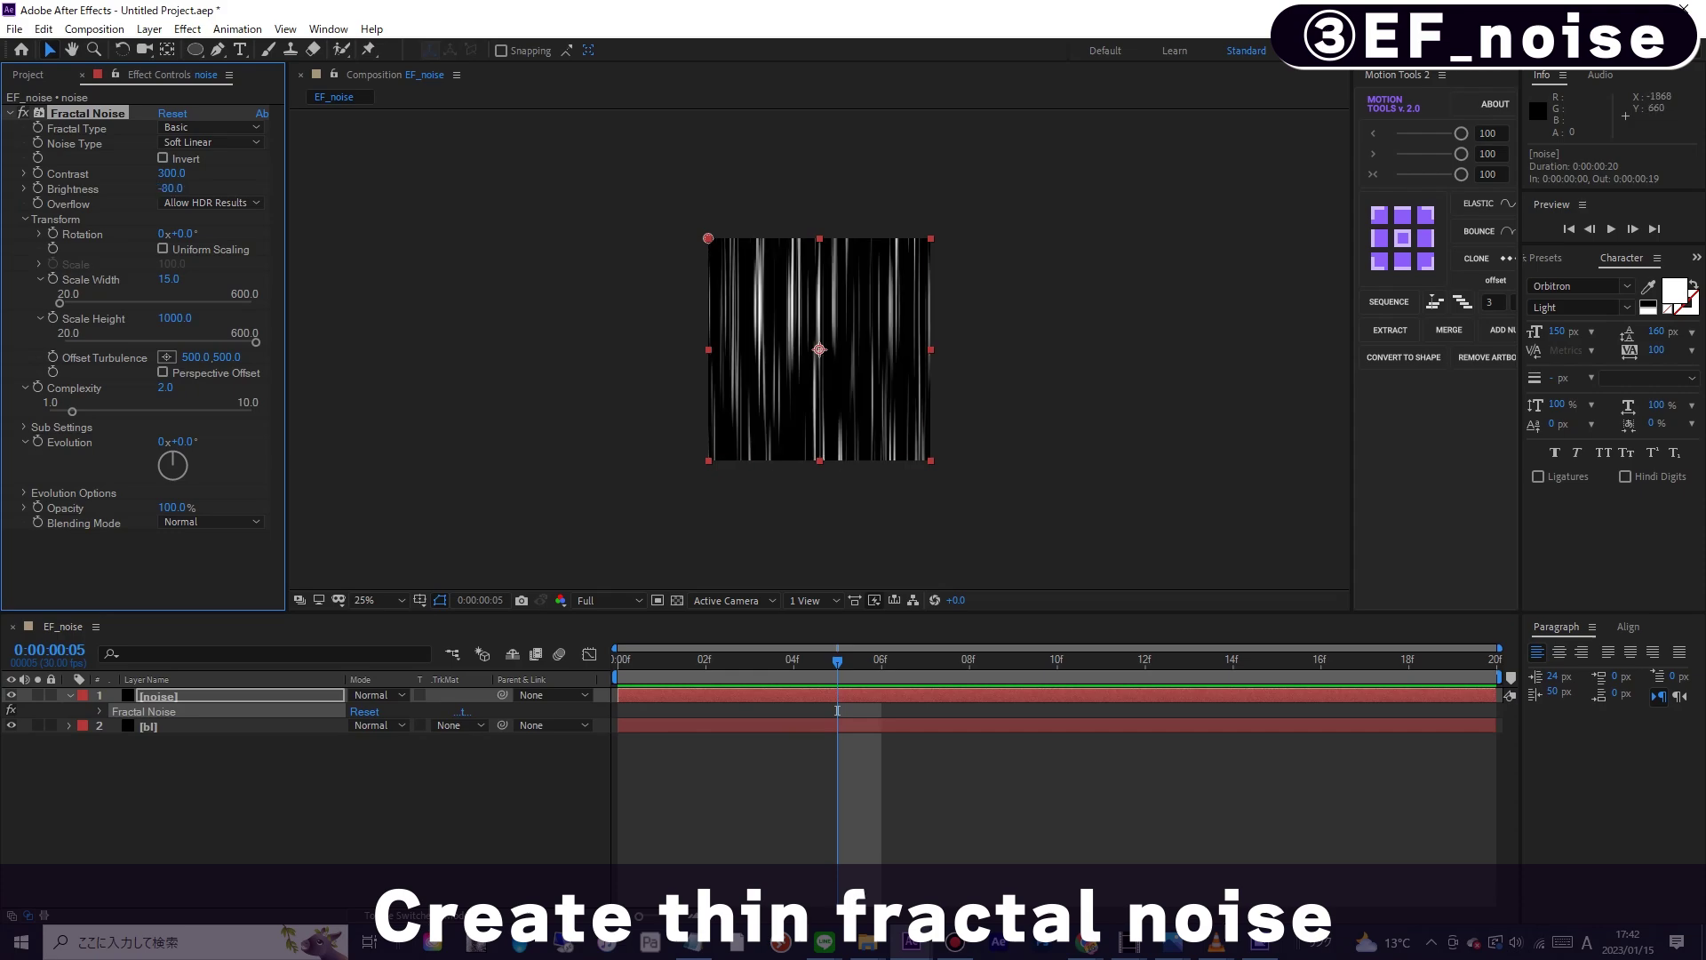
{"action": "left_click_drag", "start_coordinate": [837, 710], "coordinate": [618, 710]}
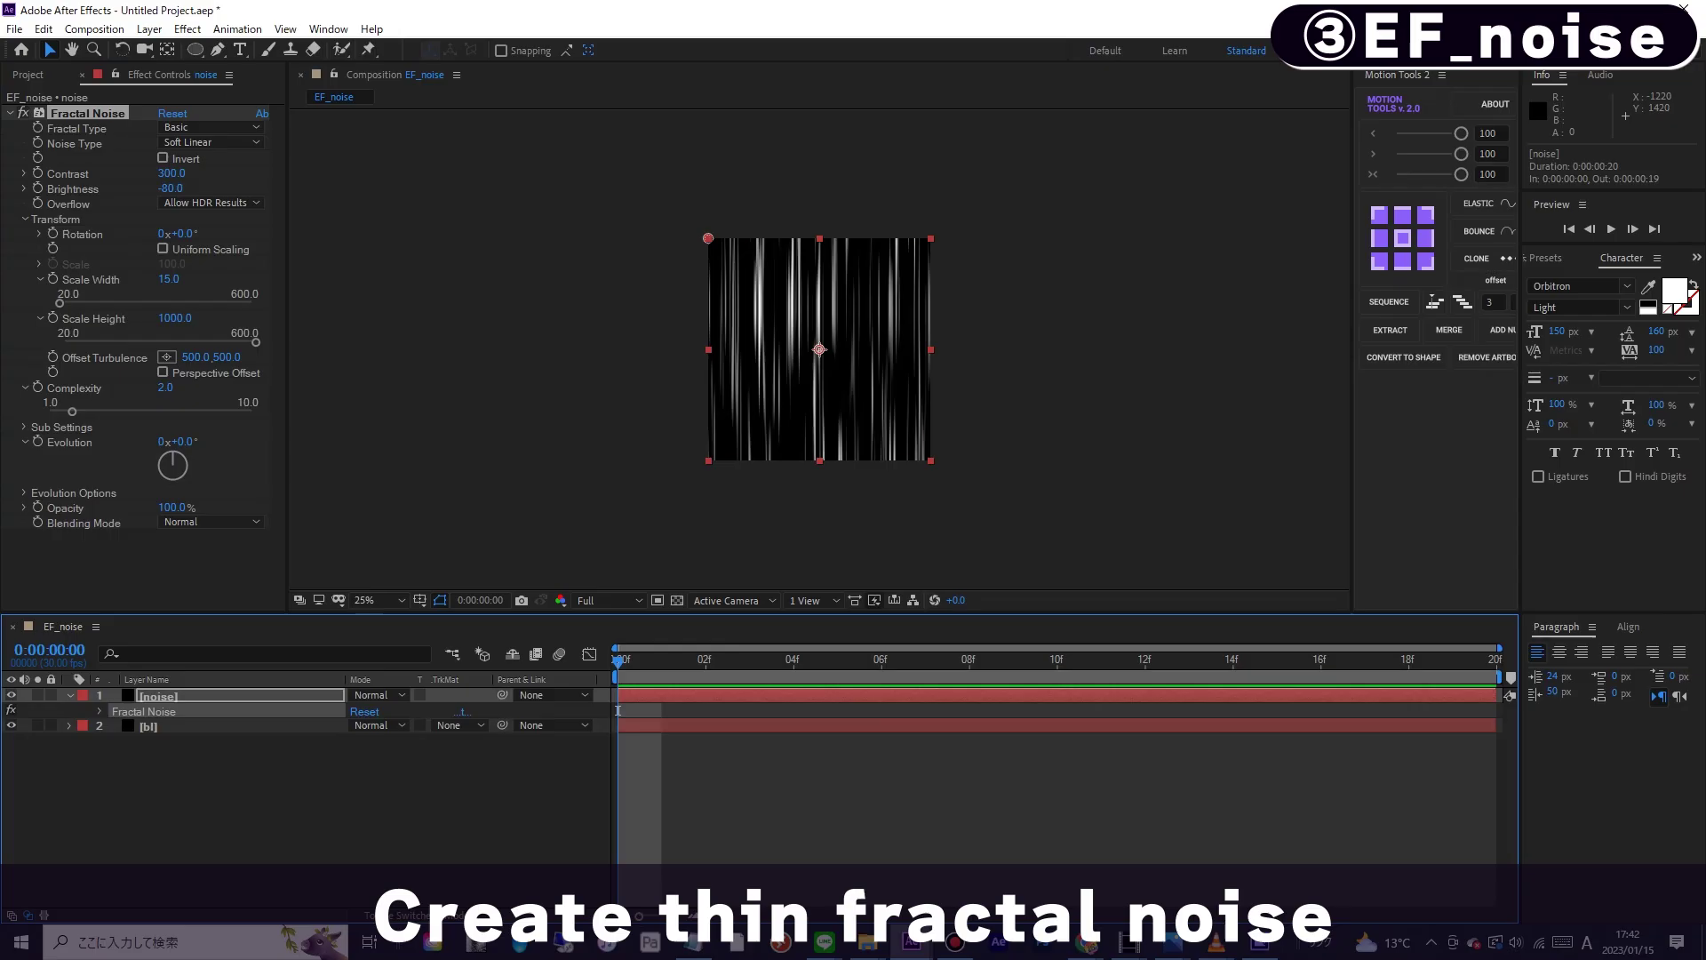
{"action": "left_click", "coordinate": [196, 357]}
{"action": "key", "text": "Return"}
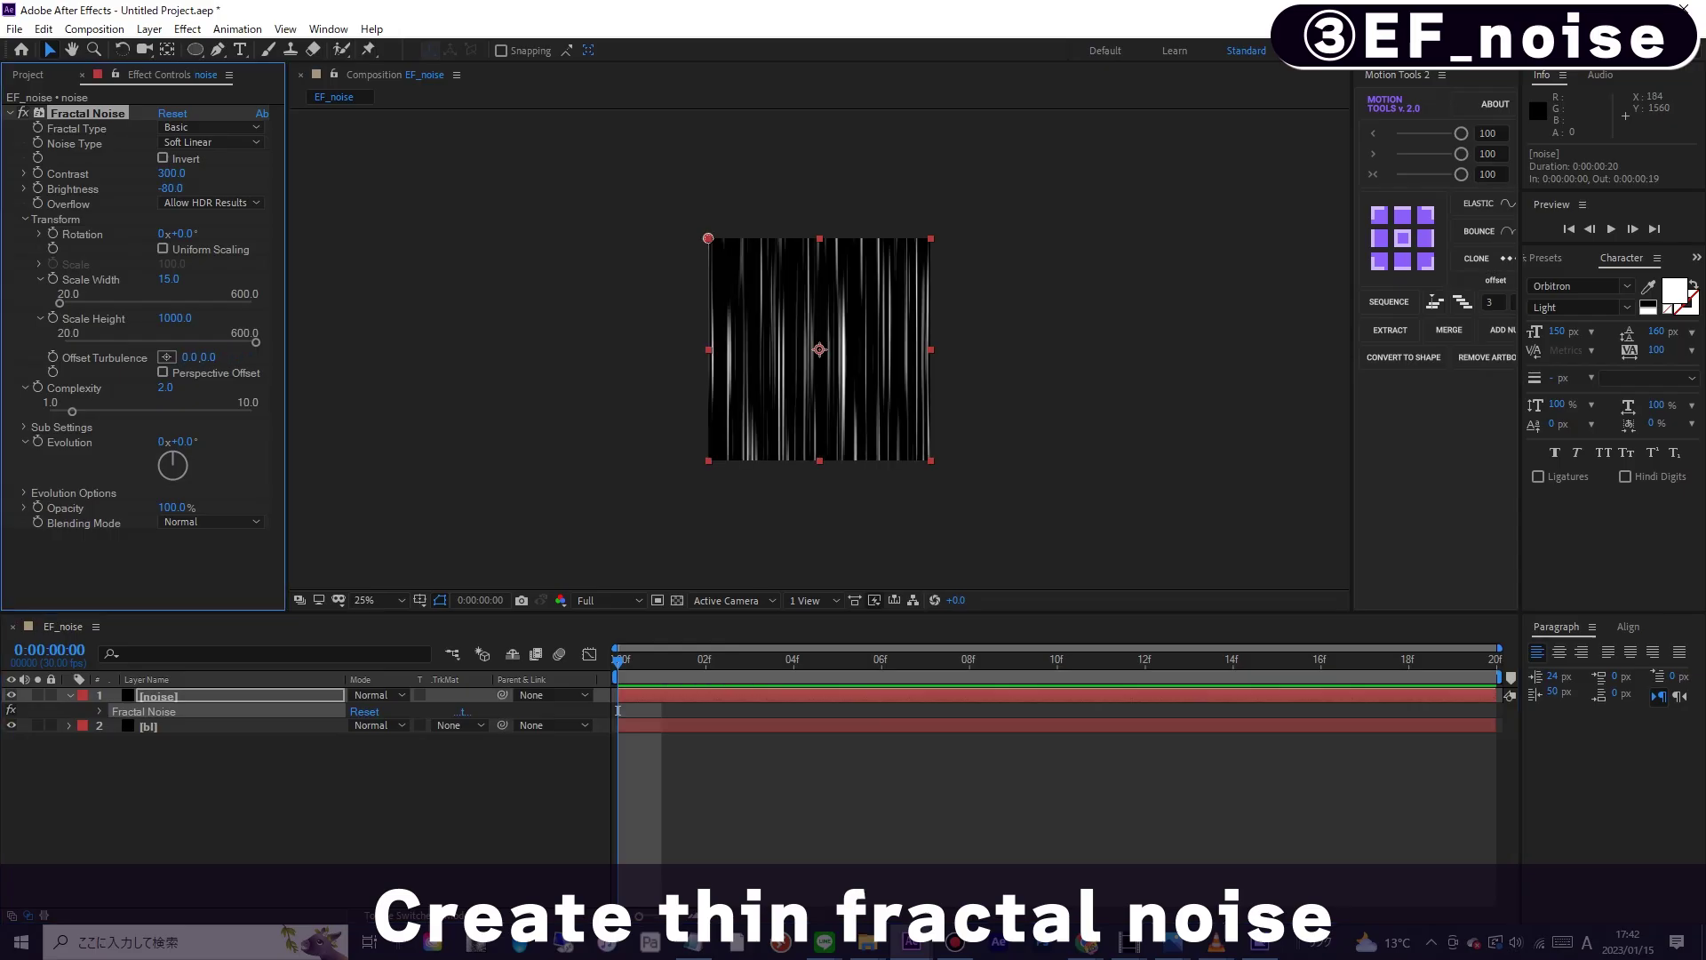
- Keyframe the Fractal Noise brightness from -150 at frame 0 to -80 at frame 5, and preview the animation
{"action": "left_click_drag", "start_coordinate": [617, 662], "coordinate": [837, 662]}
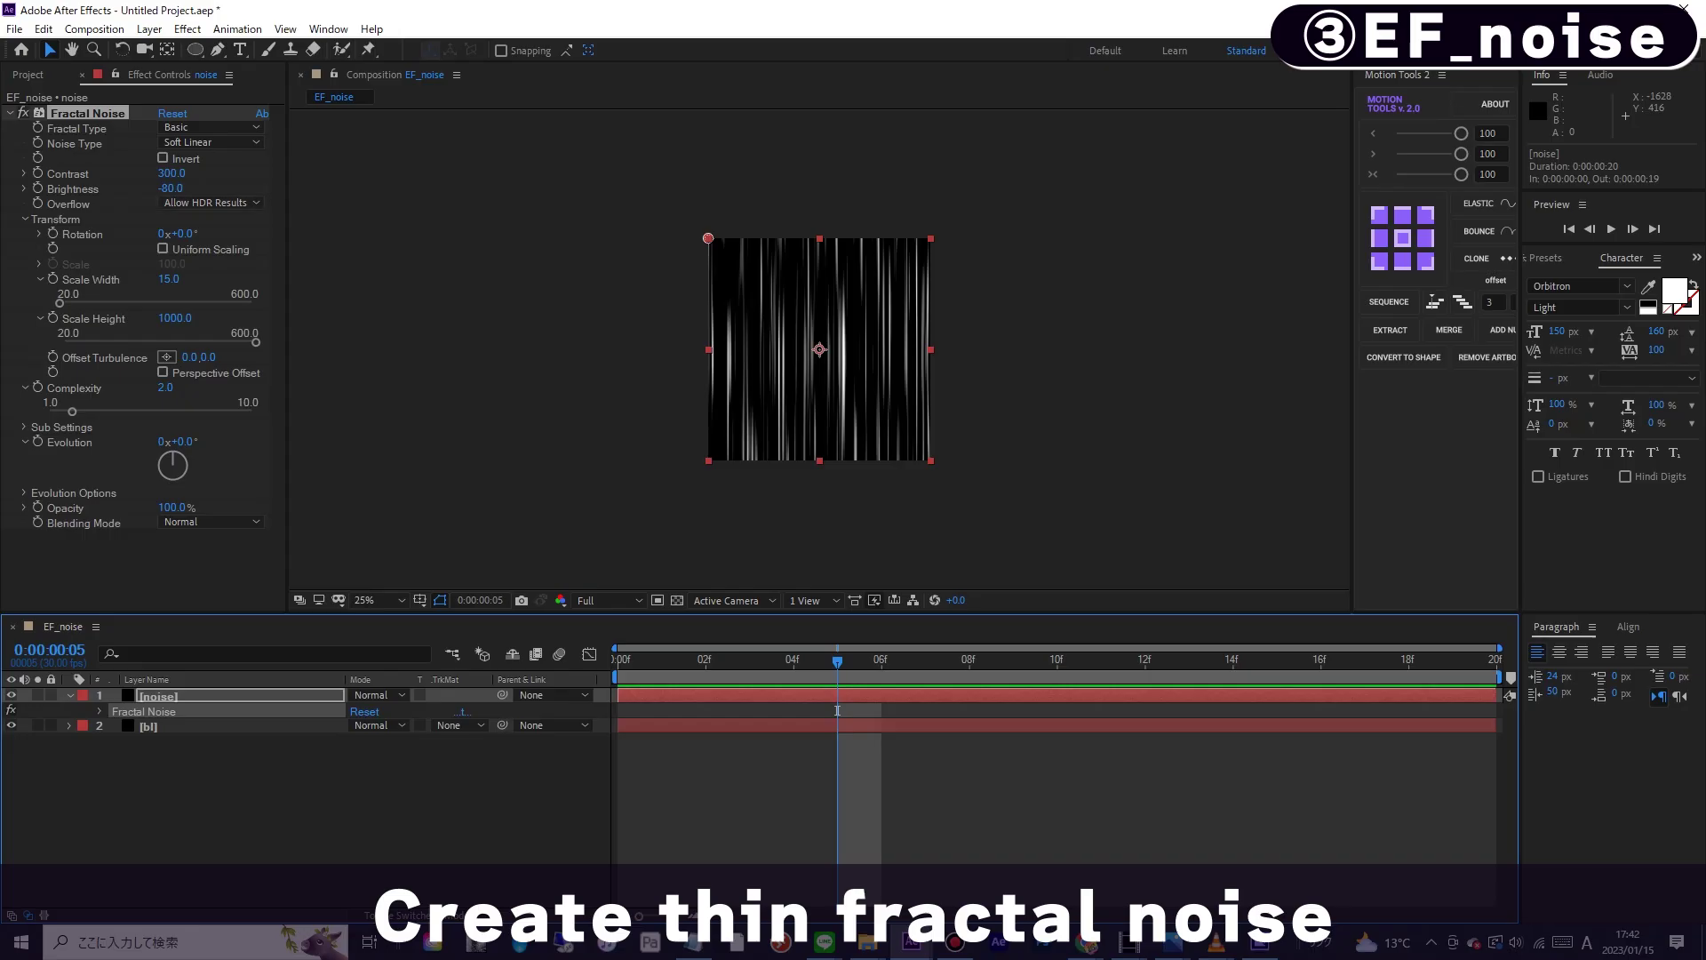
{"action": "left_click", "coordinate": [37, 188]}
{"action": "left_click_drag", "start_coordinate": [837, 662], "coordinate": [618, 662]}
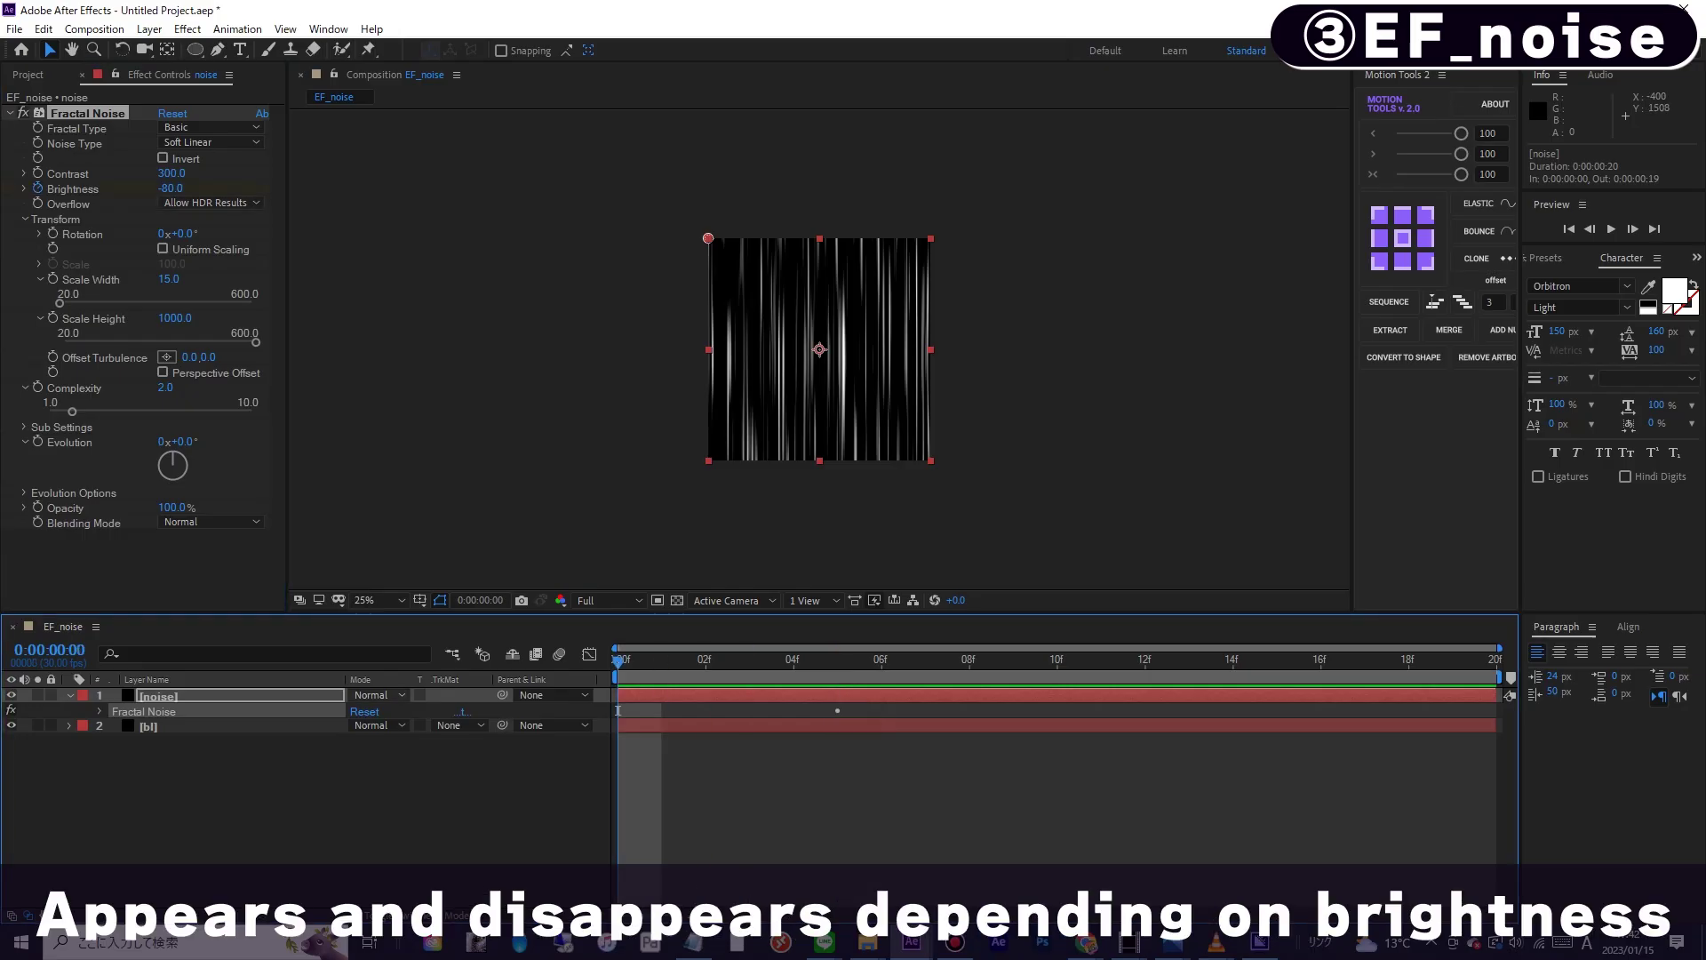
{"action": "left_click_drag", "start_coordinate": [171, 189], "coordinate": [130, 189]}
{"action": "left_click", "coordinate": [171, 188]}
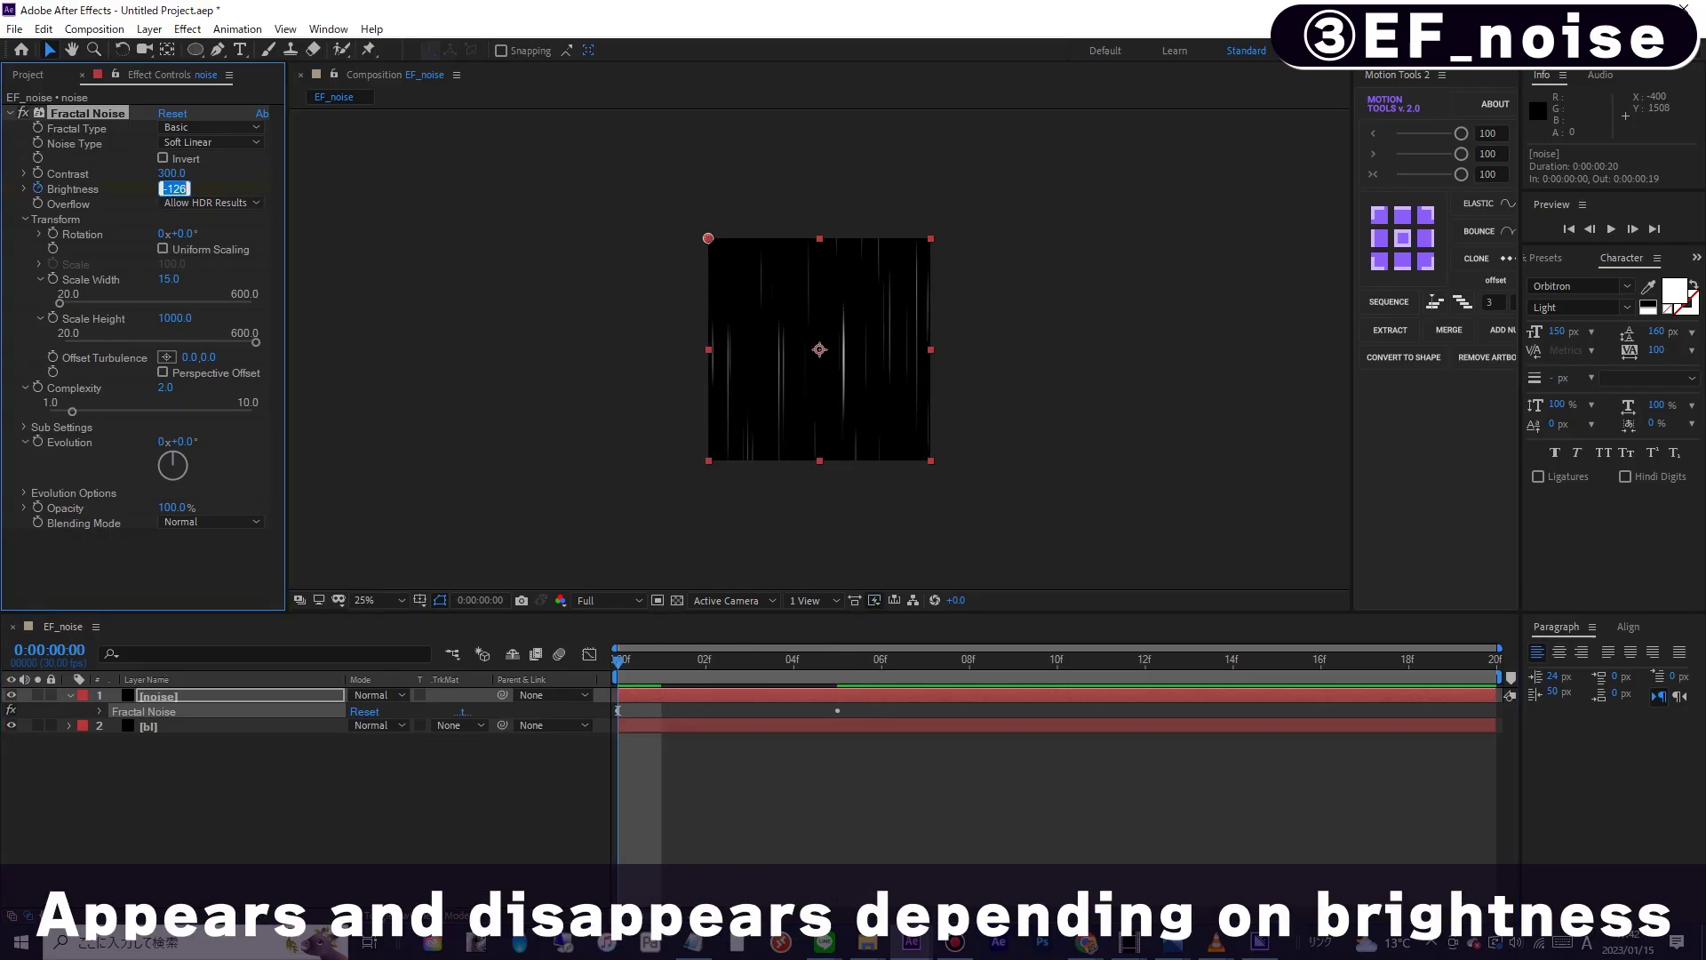
{"action": "type", "text": "-150"}
{"action": "key", "text": "Return"}
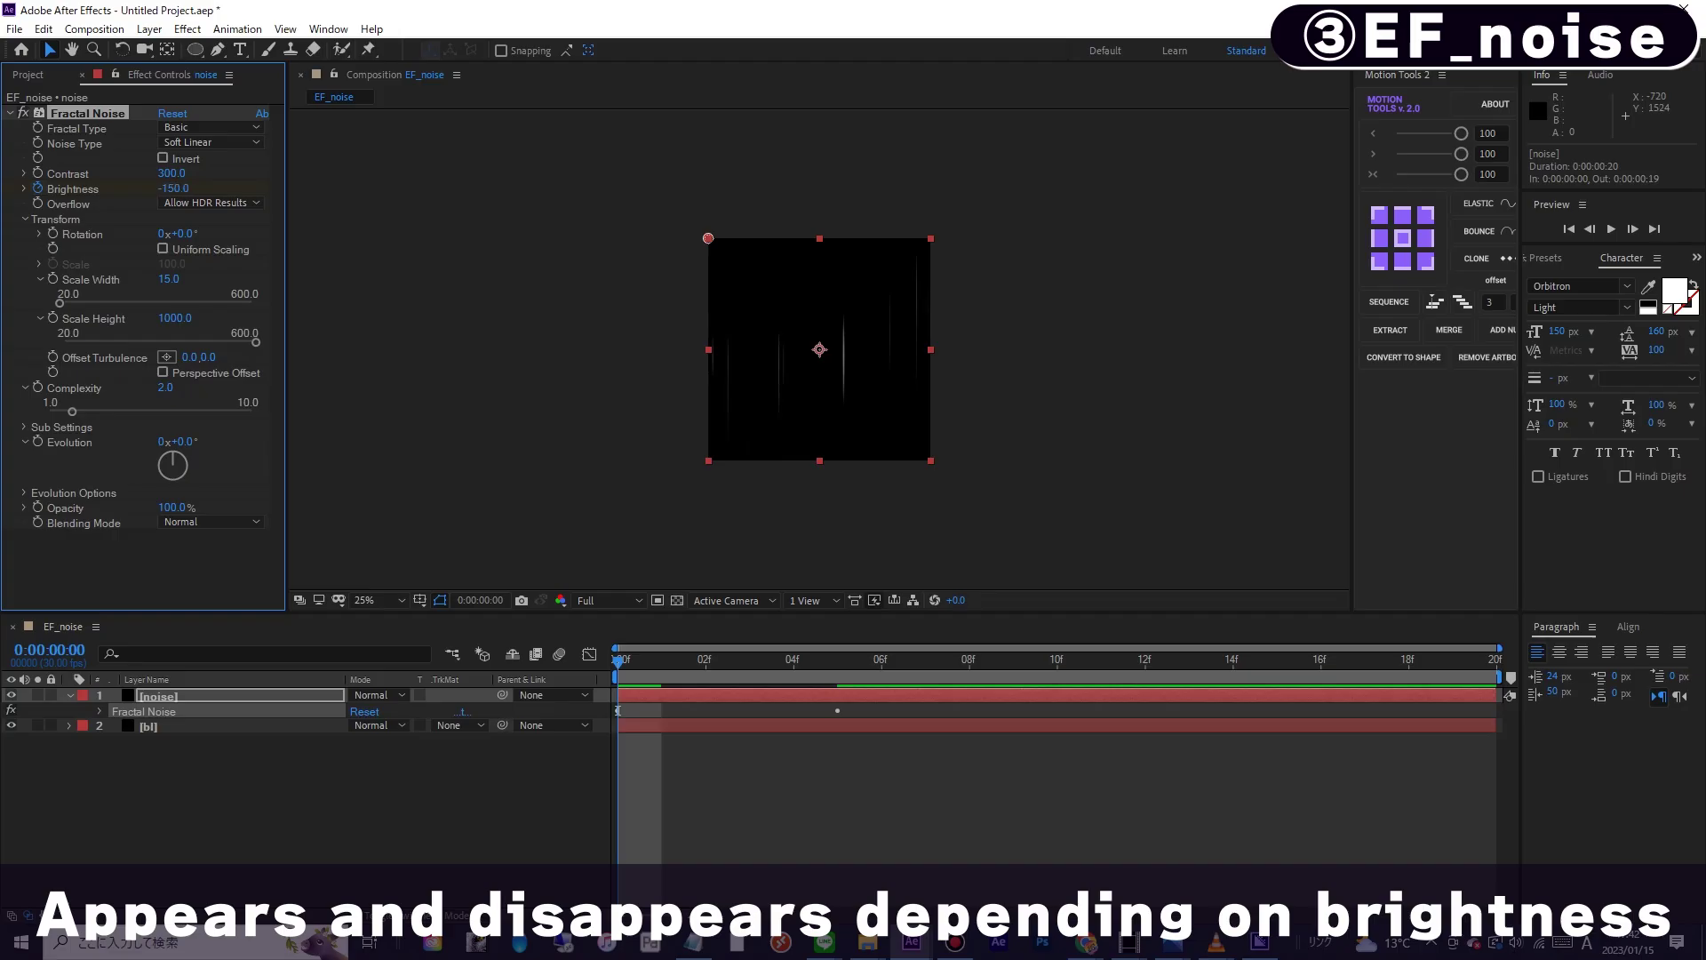
{"action": "left_click", "coordinate": [599, 677]}
{"action": "key", "text": "space"}
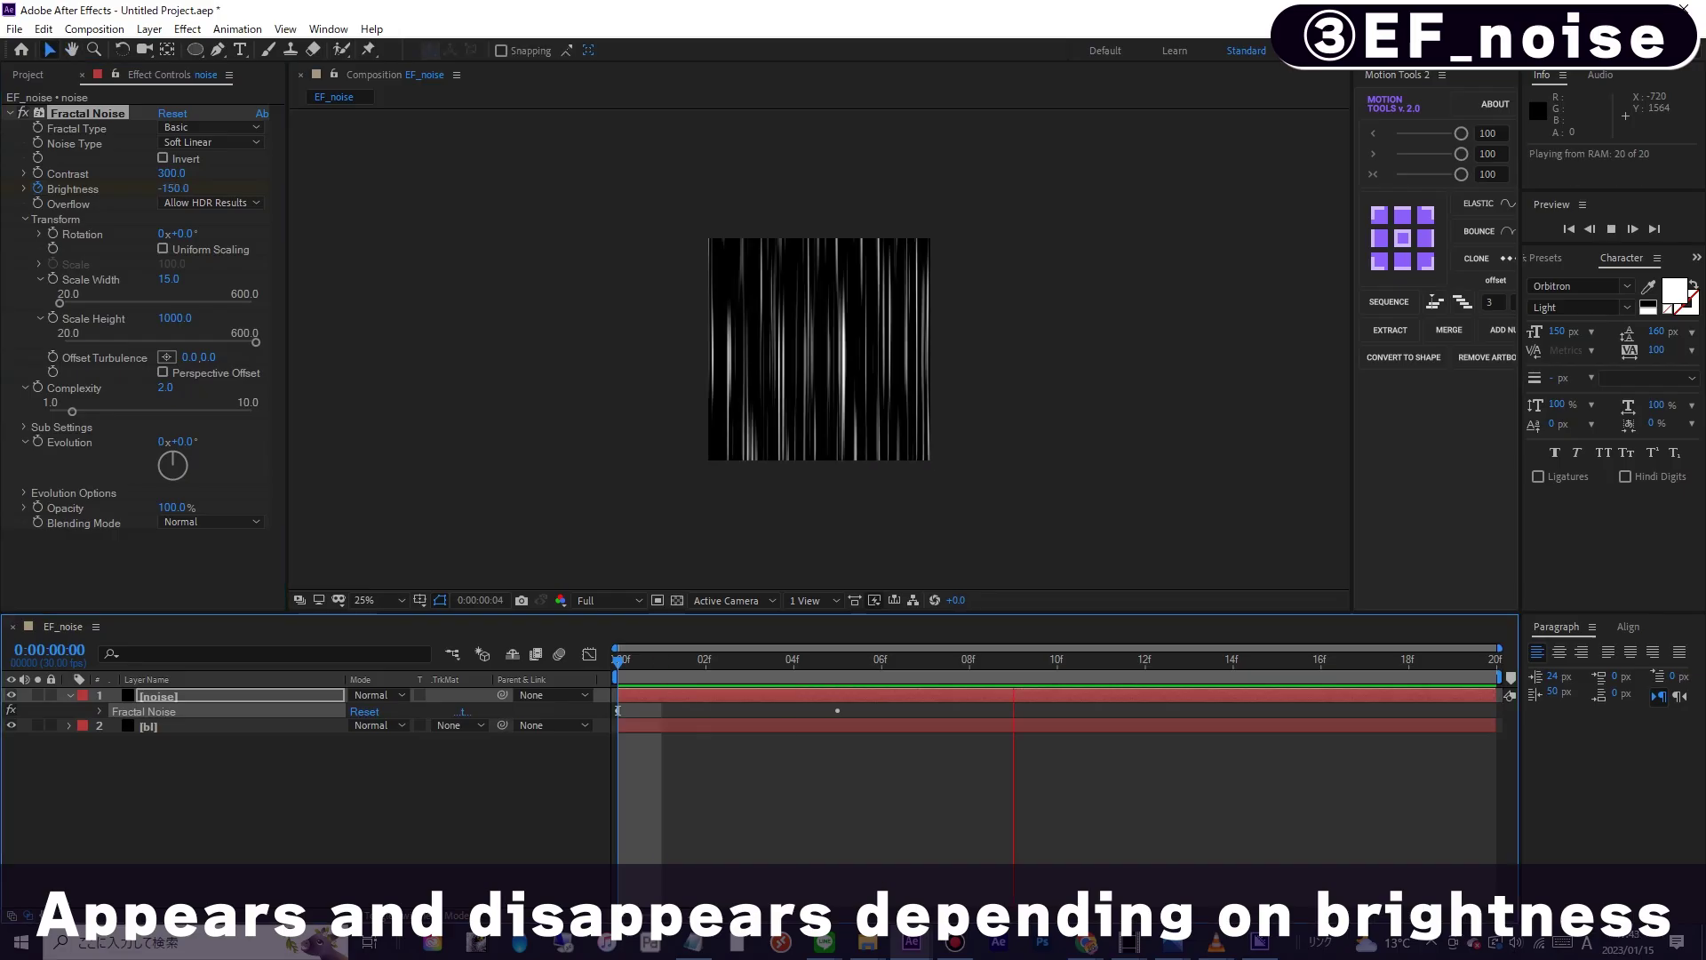
{"action": "key", "text": "space"}
- Add a brightness keyframe of -180 at frame 19 on the noise layer and preview the fade-out
{"action": "key", "text": "u"}
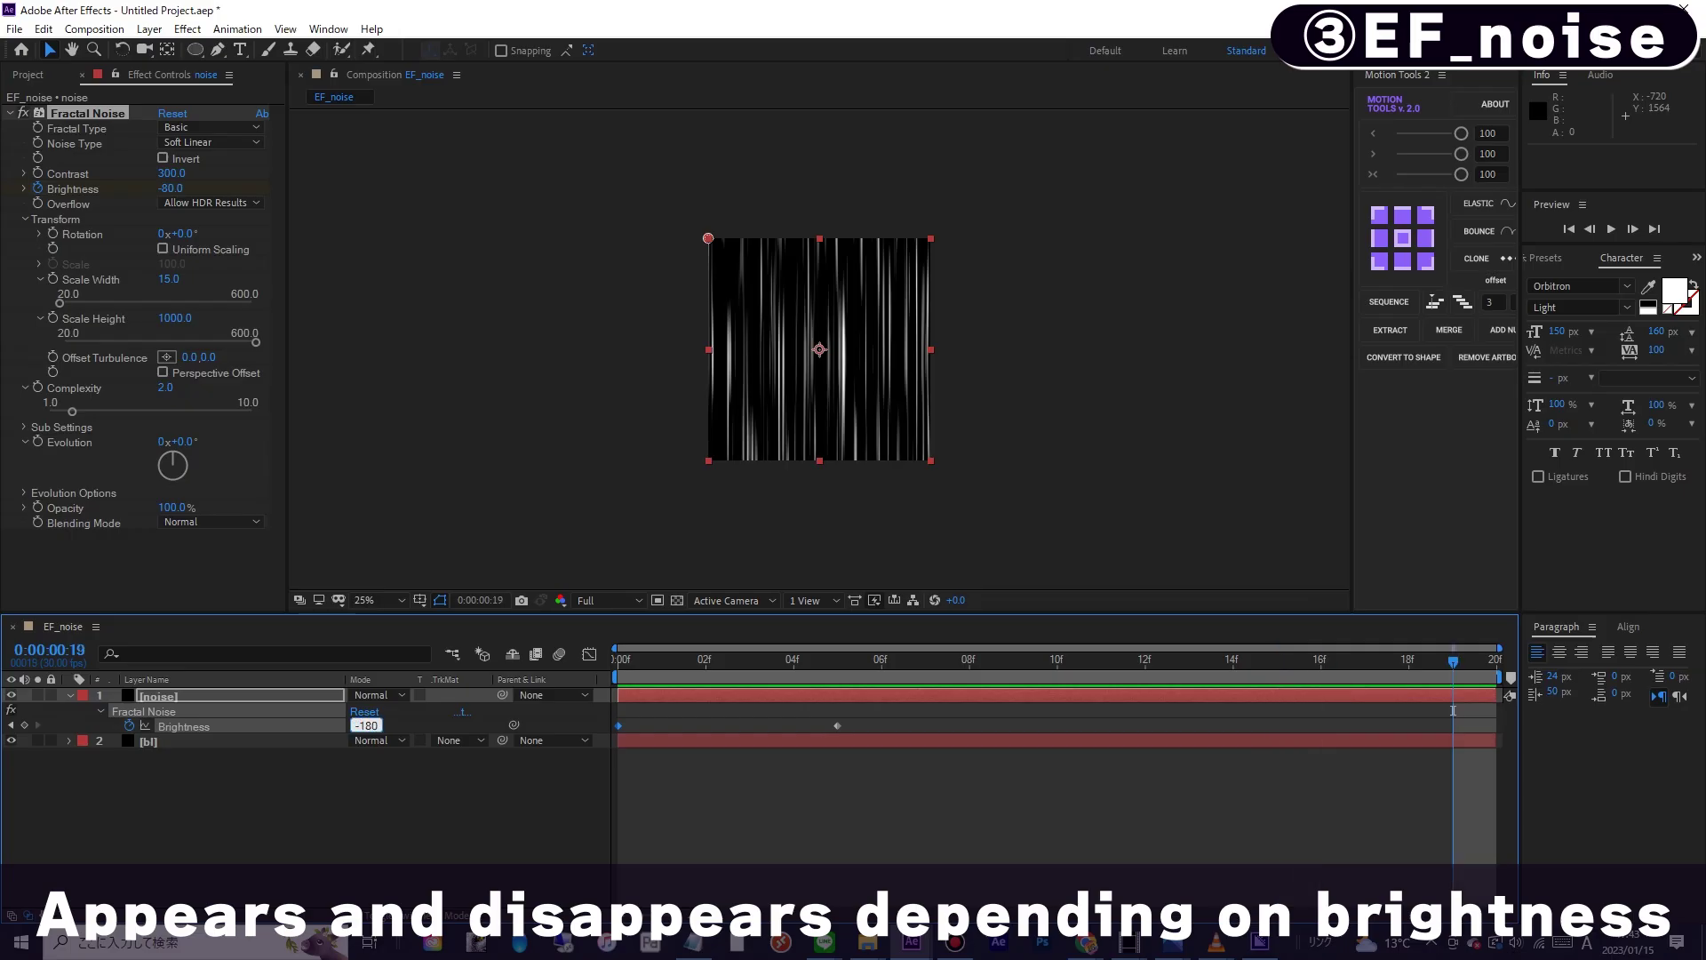
{"action": "key", "text": "Return"}
{"action": "left_click_drag", "start_coordinate": [1453, 710], "coordinate": [617, 711]}
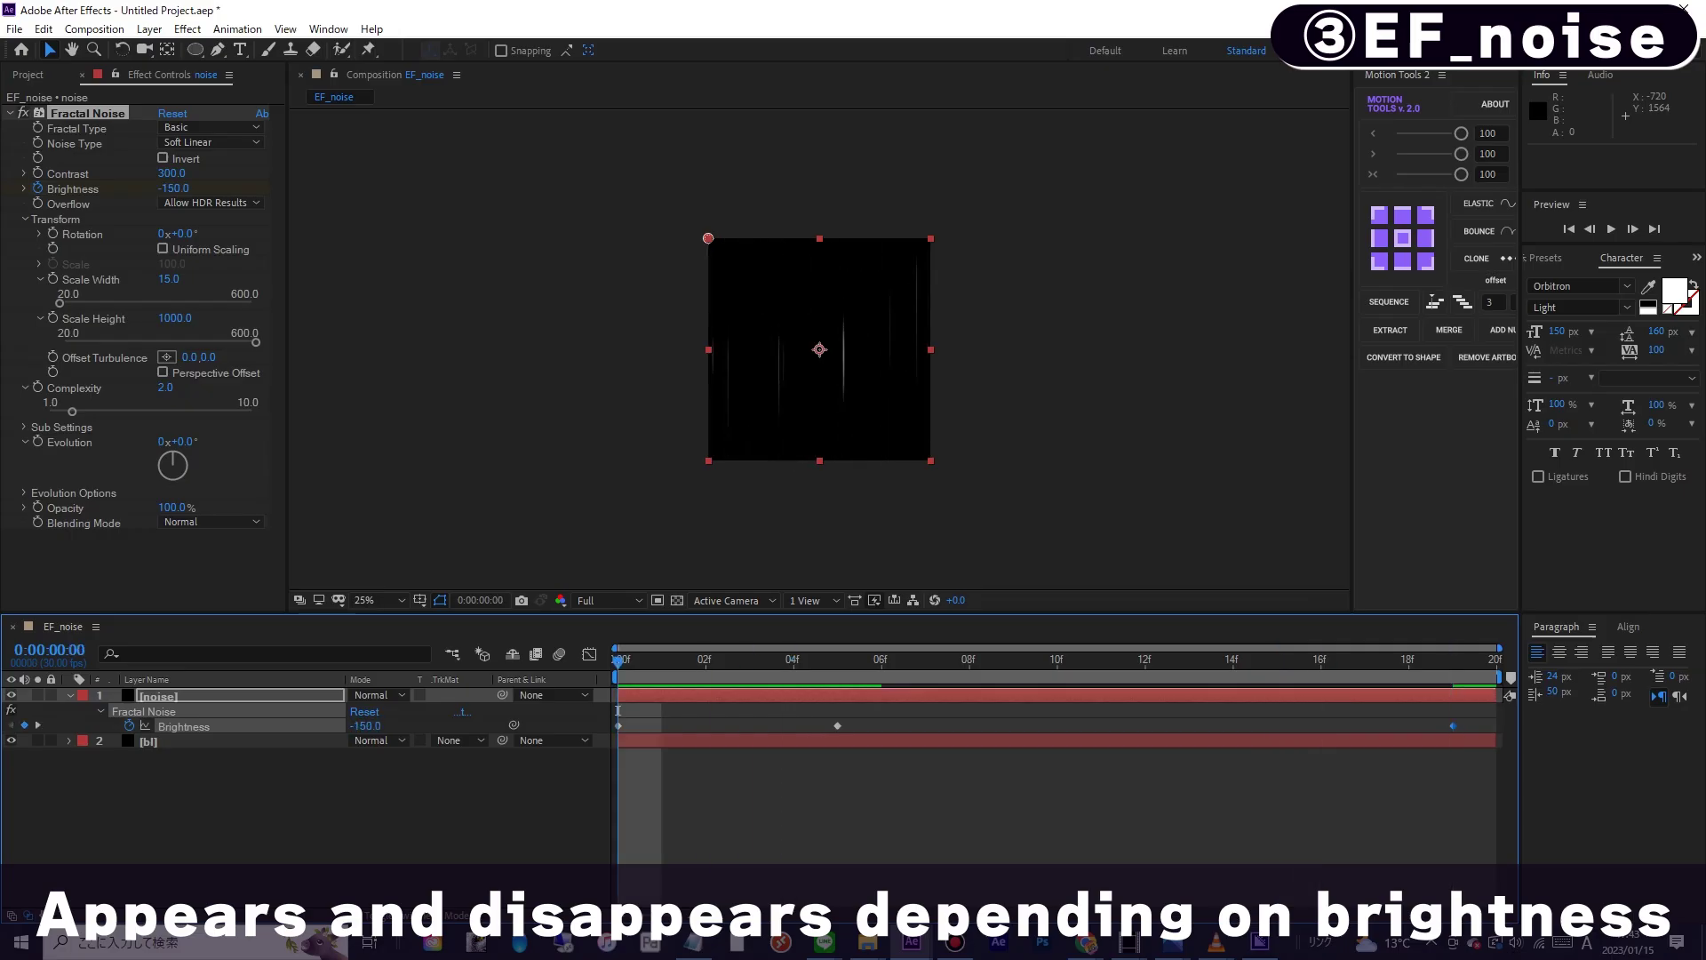
{"action": "key", "text": "space"}
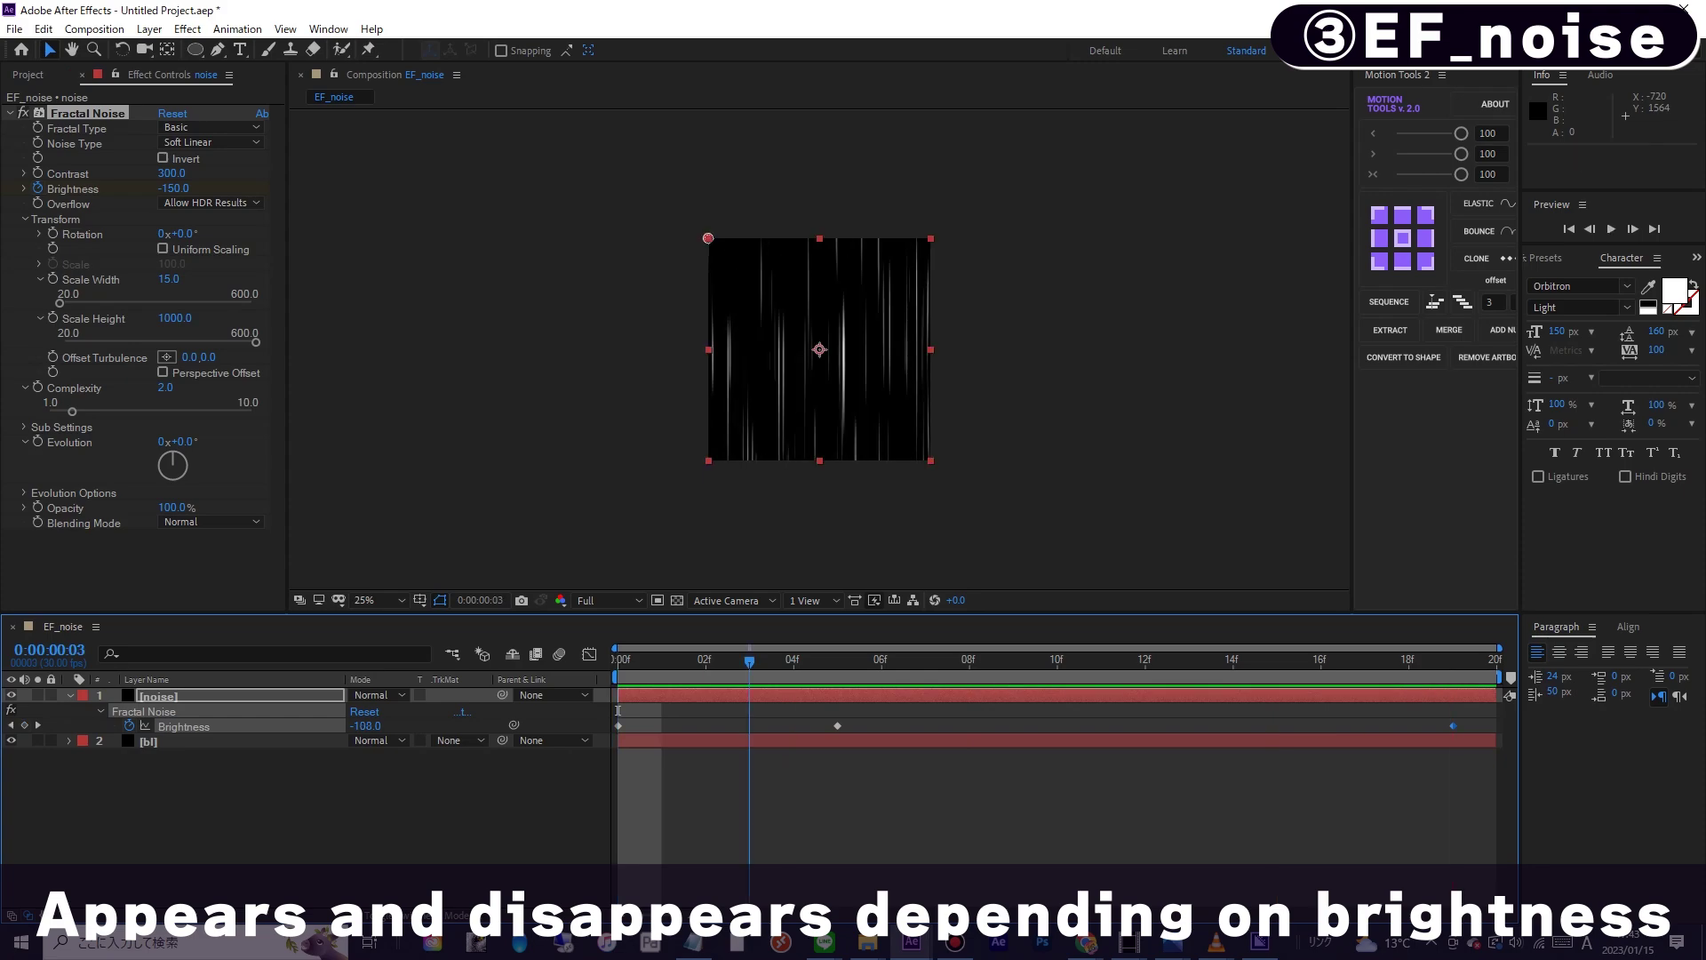
{"action": "key", "text": "space"}
- Keyframe the offset turbulence from 0, 0 at frame 0 to 0, 2000 at frame 19, and preview the downward movement
{"action": "left_click", "coordinate": [53, 356]}
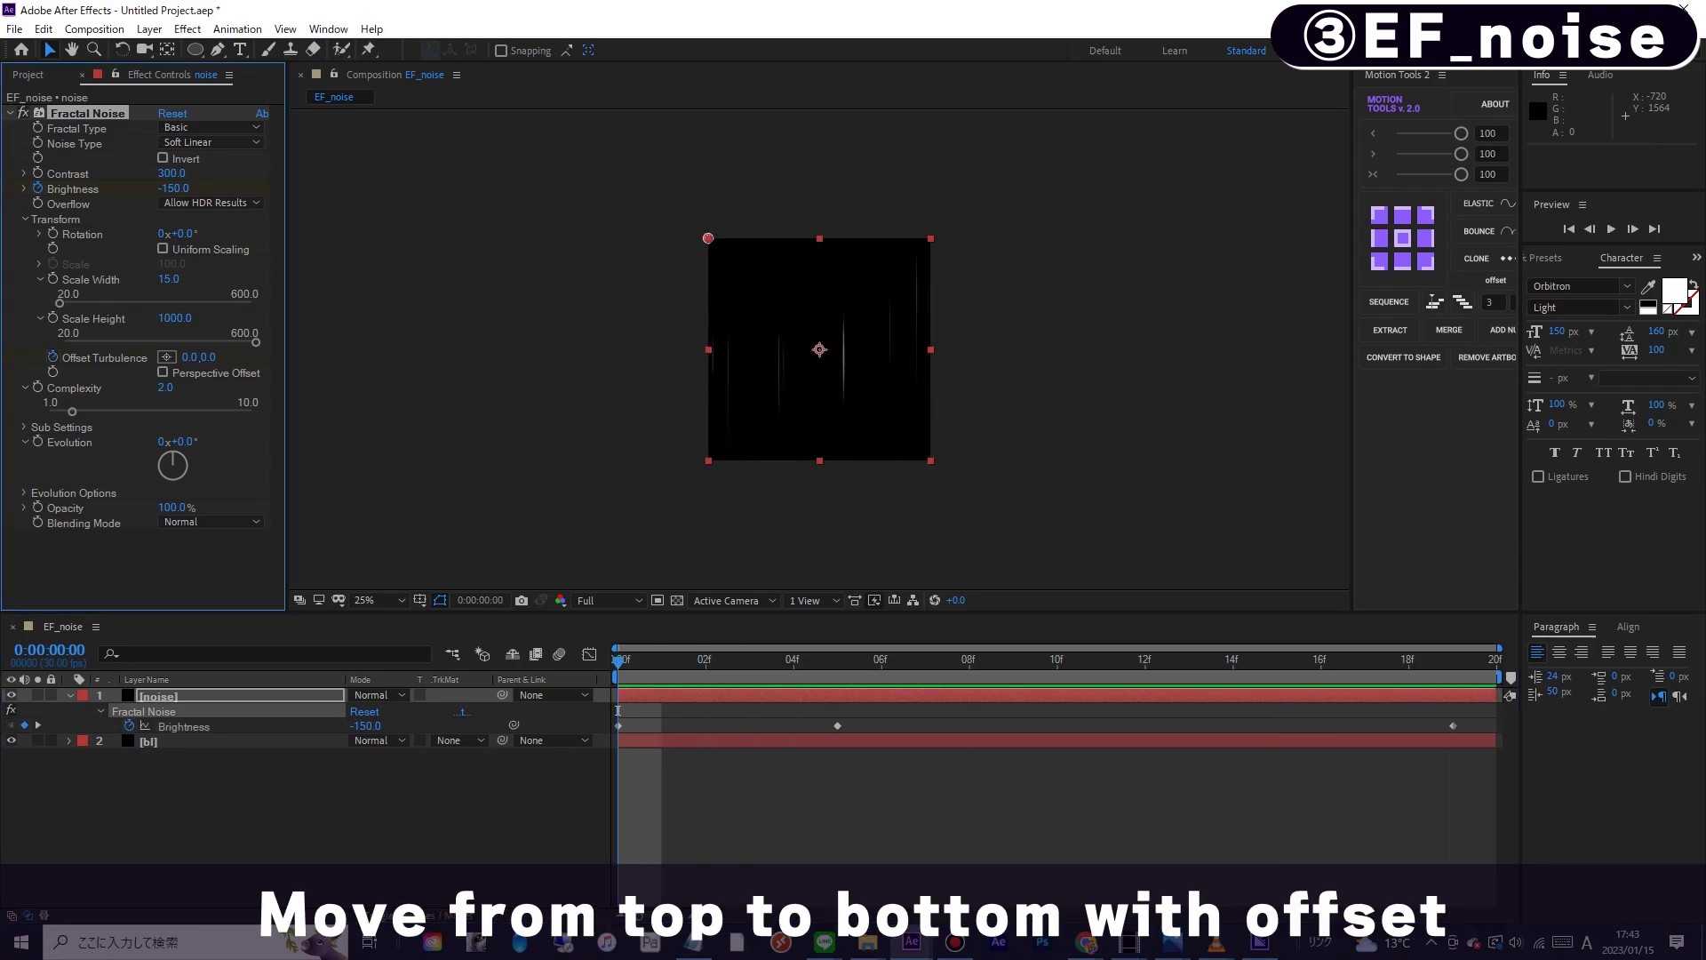
{"action": "key", "text": "u"}
{"action": "key", "text": "u"}
{"action": "key", "text": "End"}
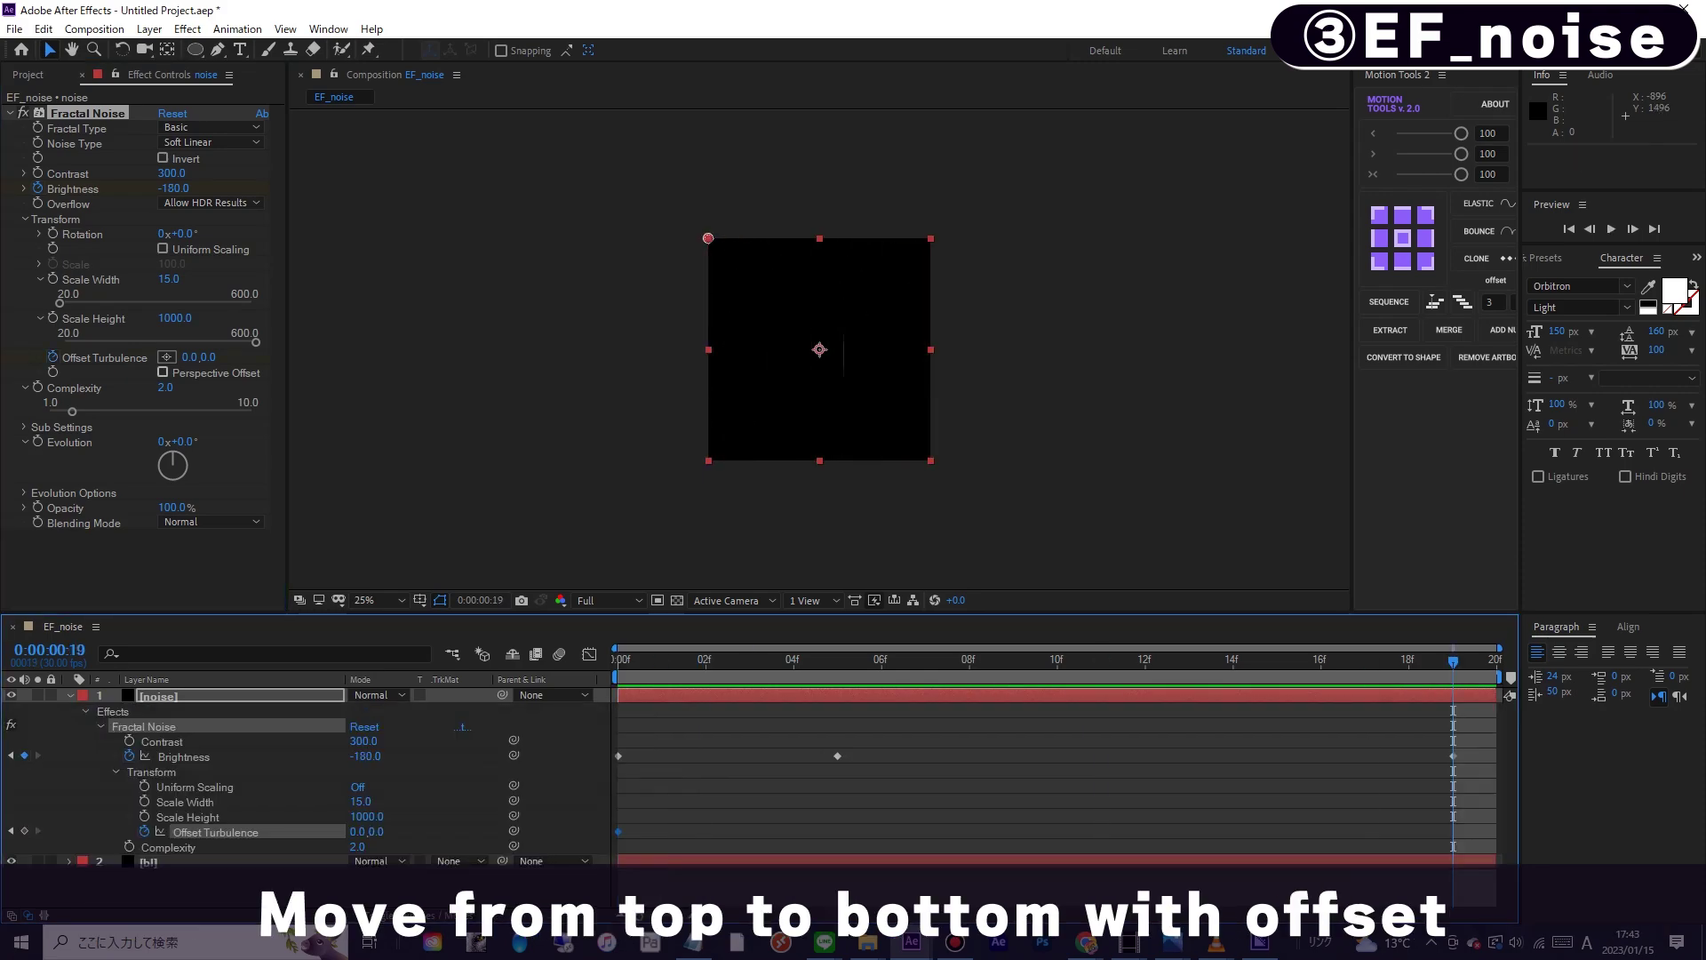
{"action": "left_click", "coordinate": [209, 358]}
{"action": "type", "text": "2000"}
{"action": "key", "text": "Return"}
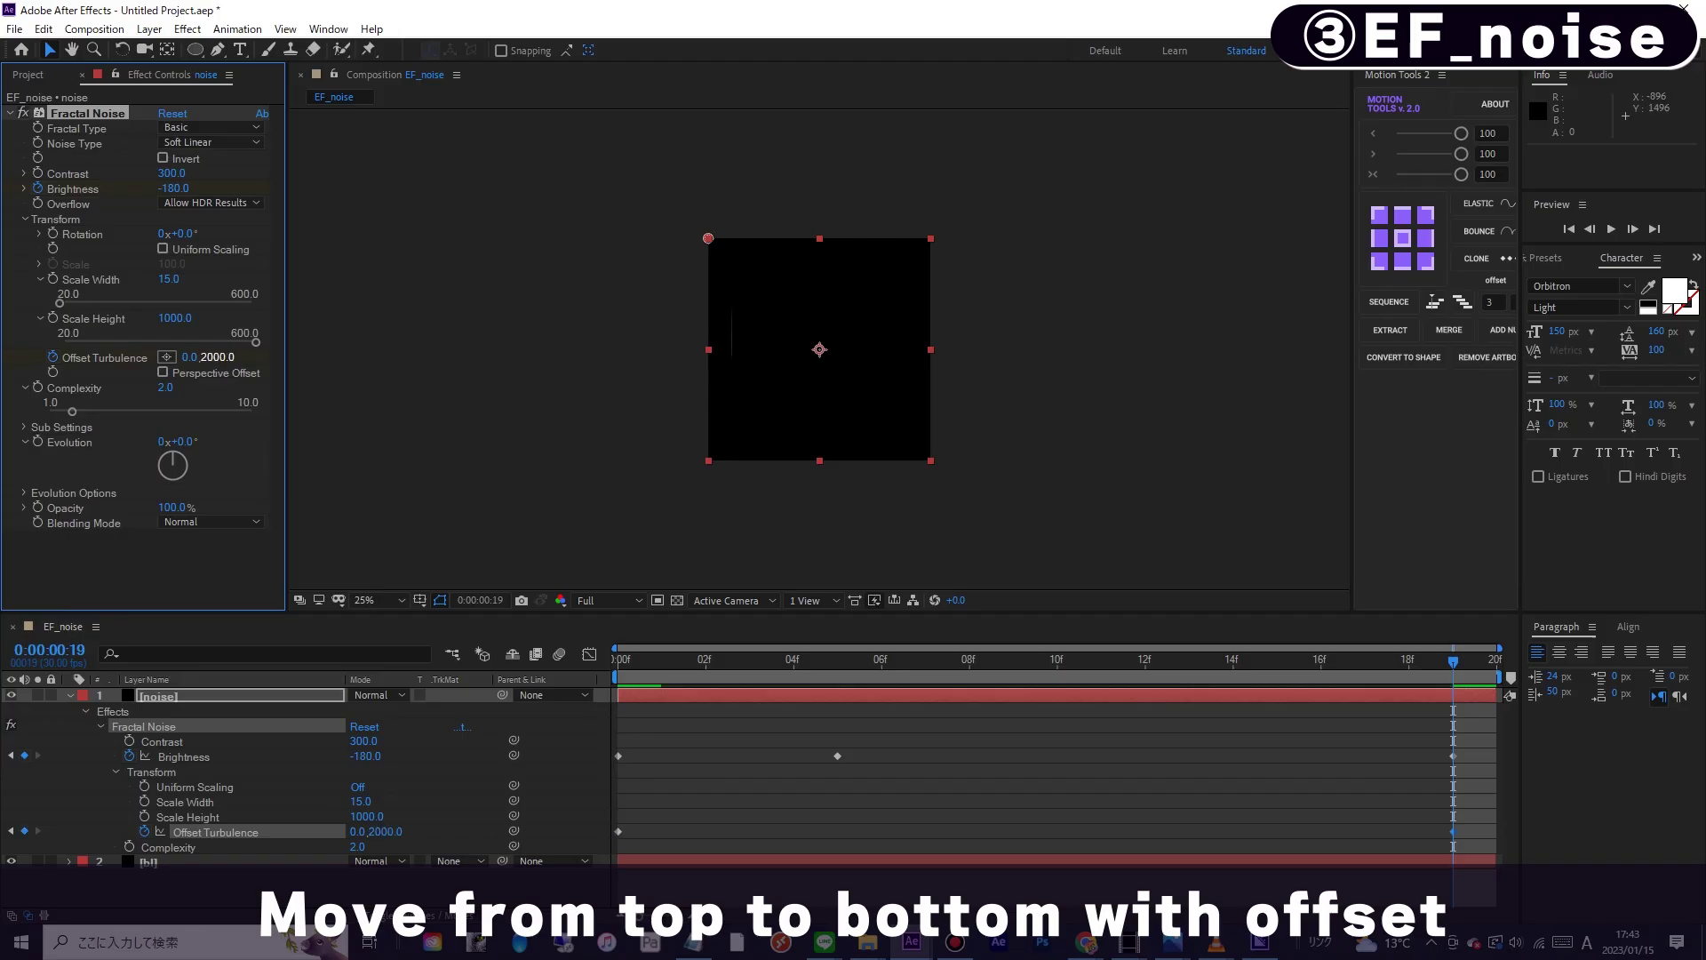
{"action": "key", "text": "space"}
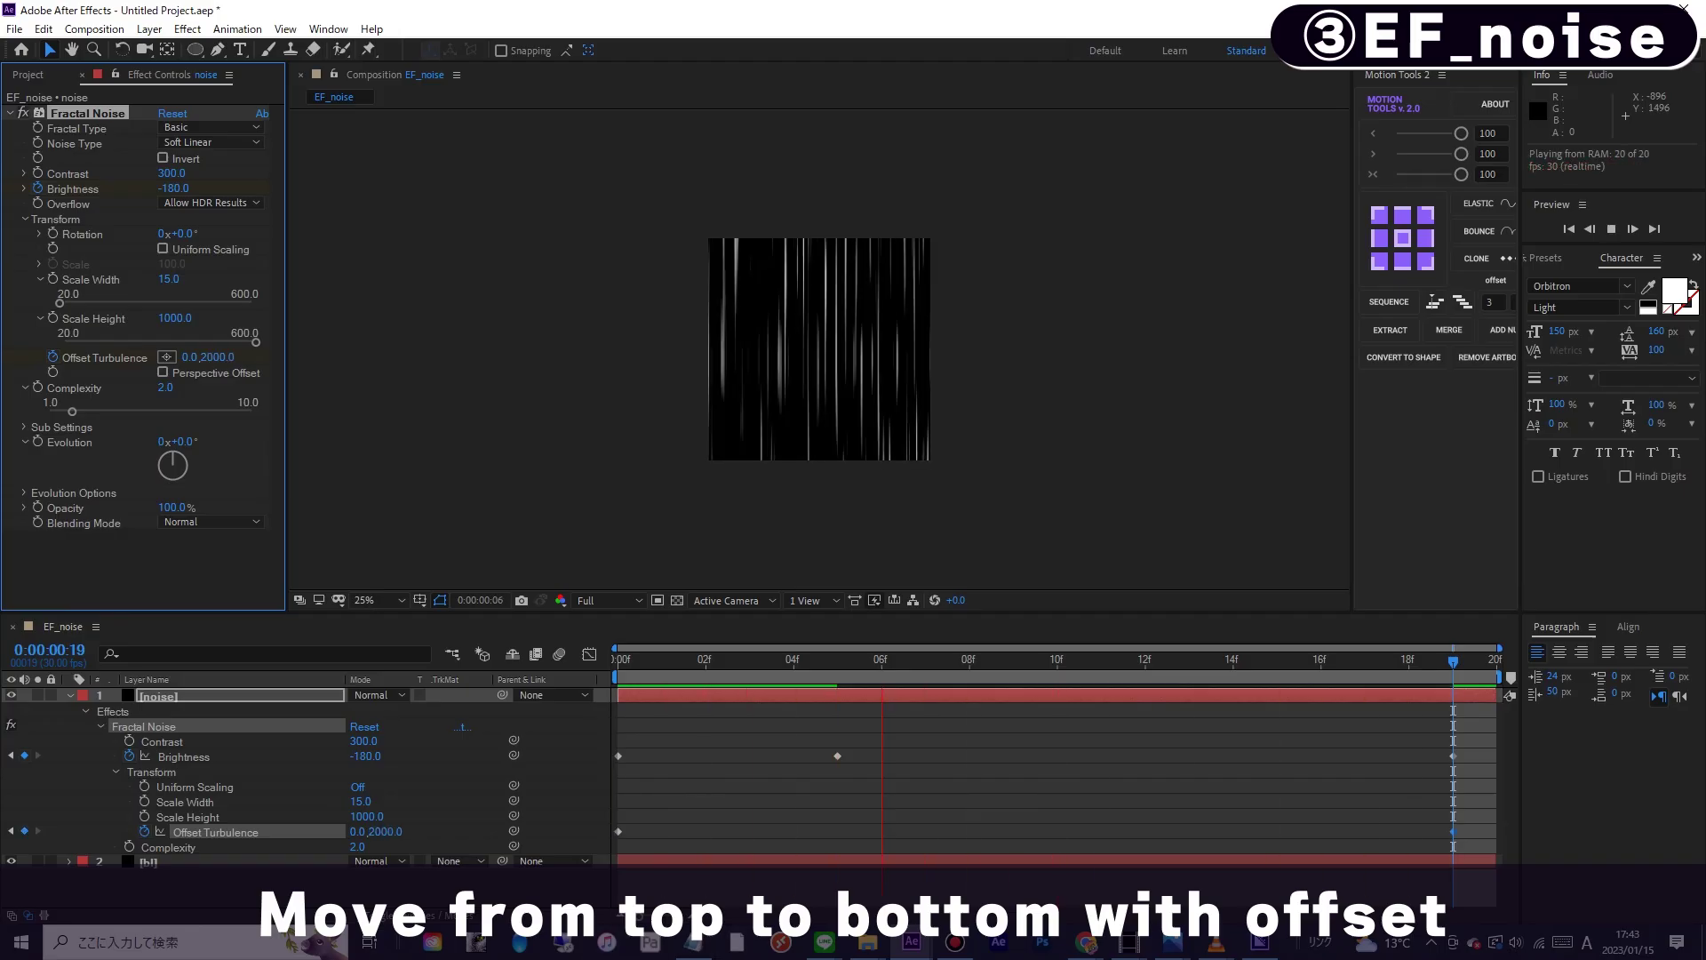
{"action": "left_click_drag", "start_coordinate": [650, 662], "coordinate": [599, 677]}
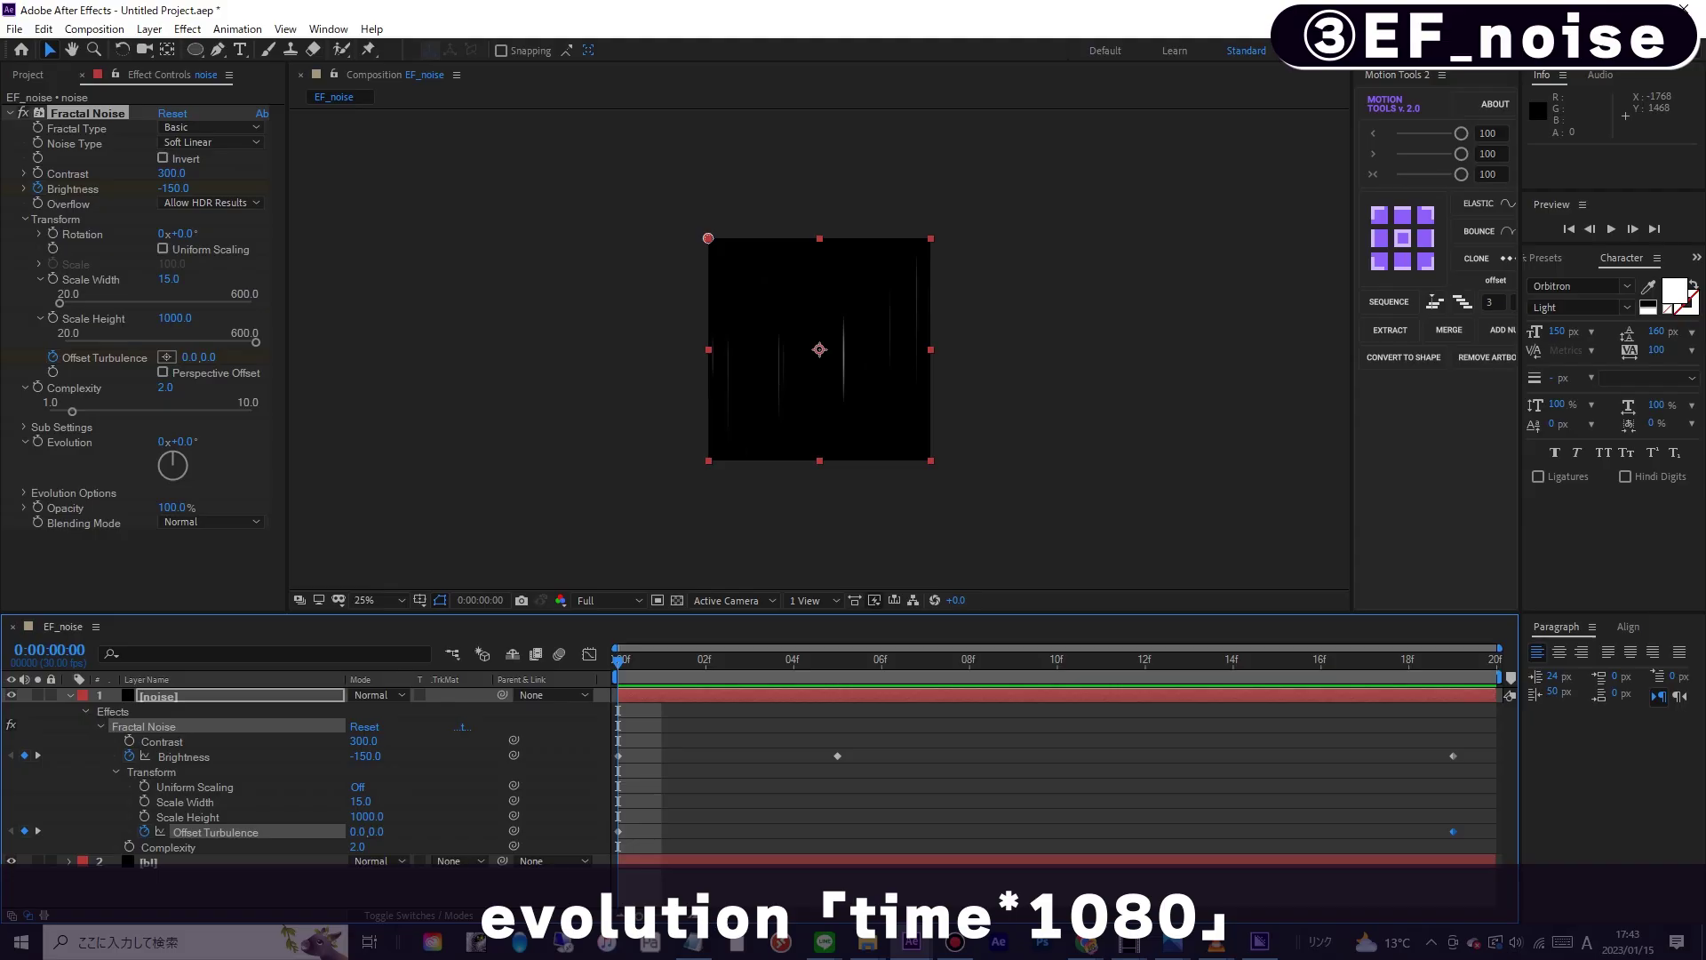
- Add the expression time*1080 to the Fractal Noise evolution and preview the animation
{"action": "left_click", "coordinate": [37, 442], "text": "alt"}
{"action": "type", "text": "tim"}
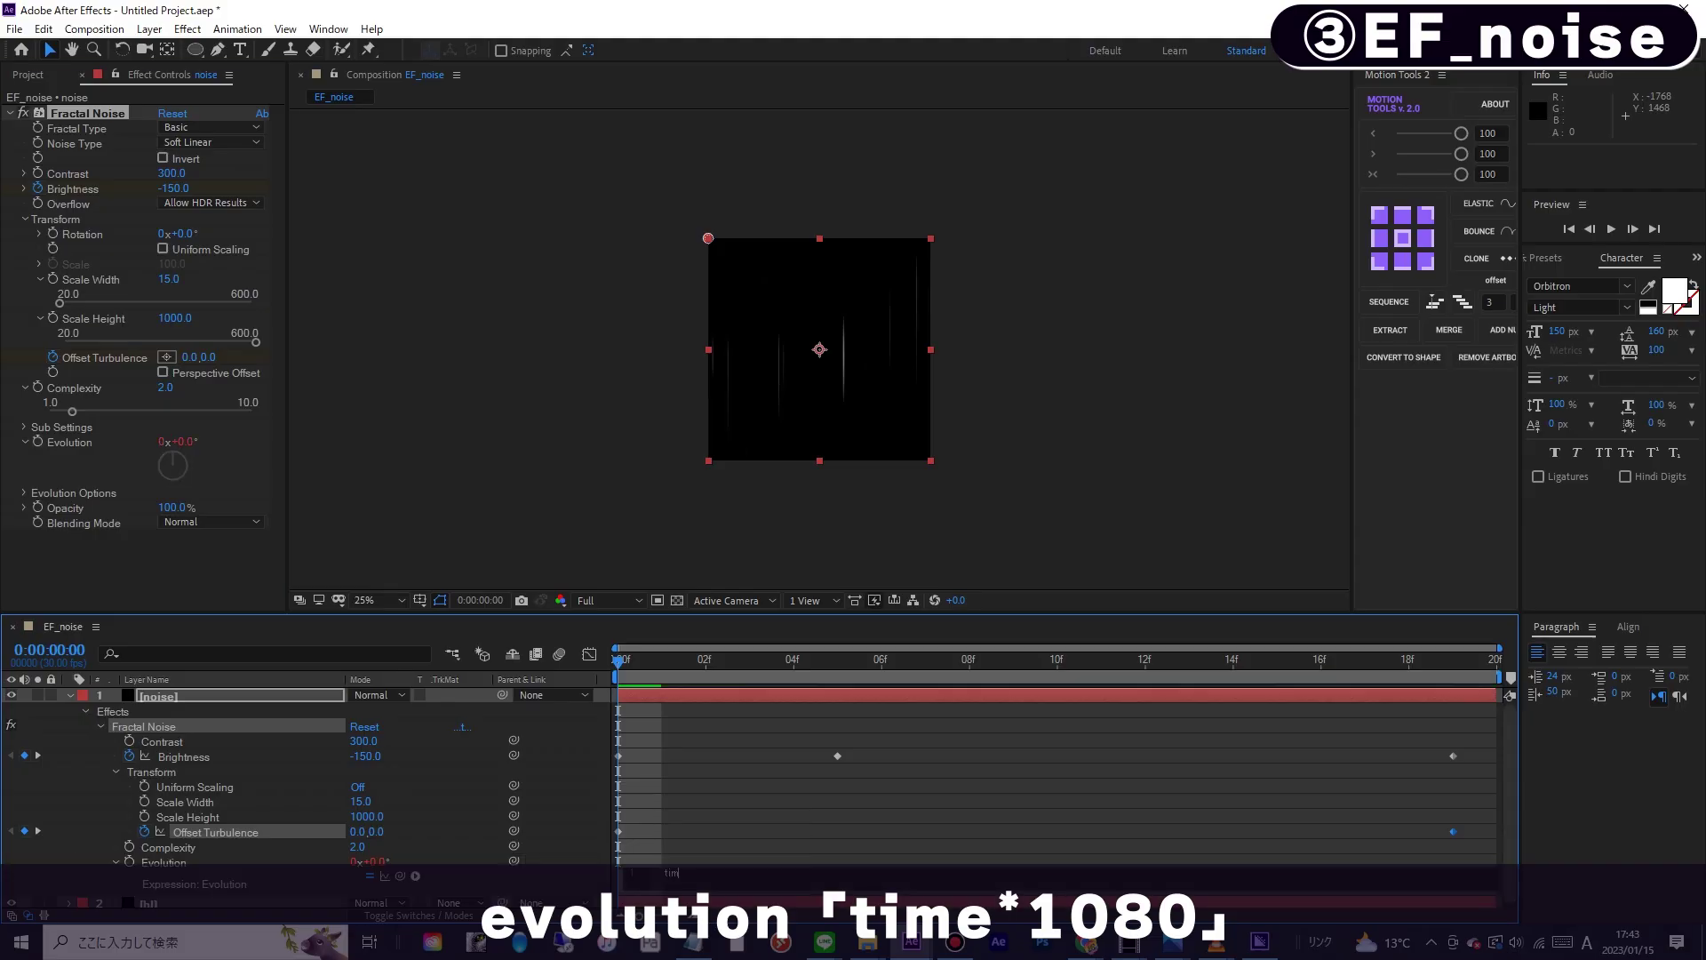
{"action": "type", "text": "e*1080"}
{"action": "key", "text": "KP_Enter"}
{"action": "key", "text": "space"}
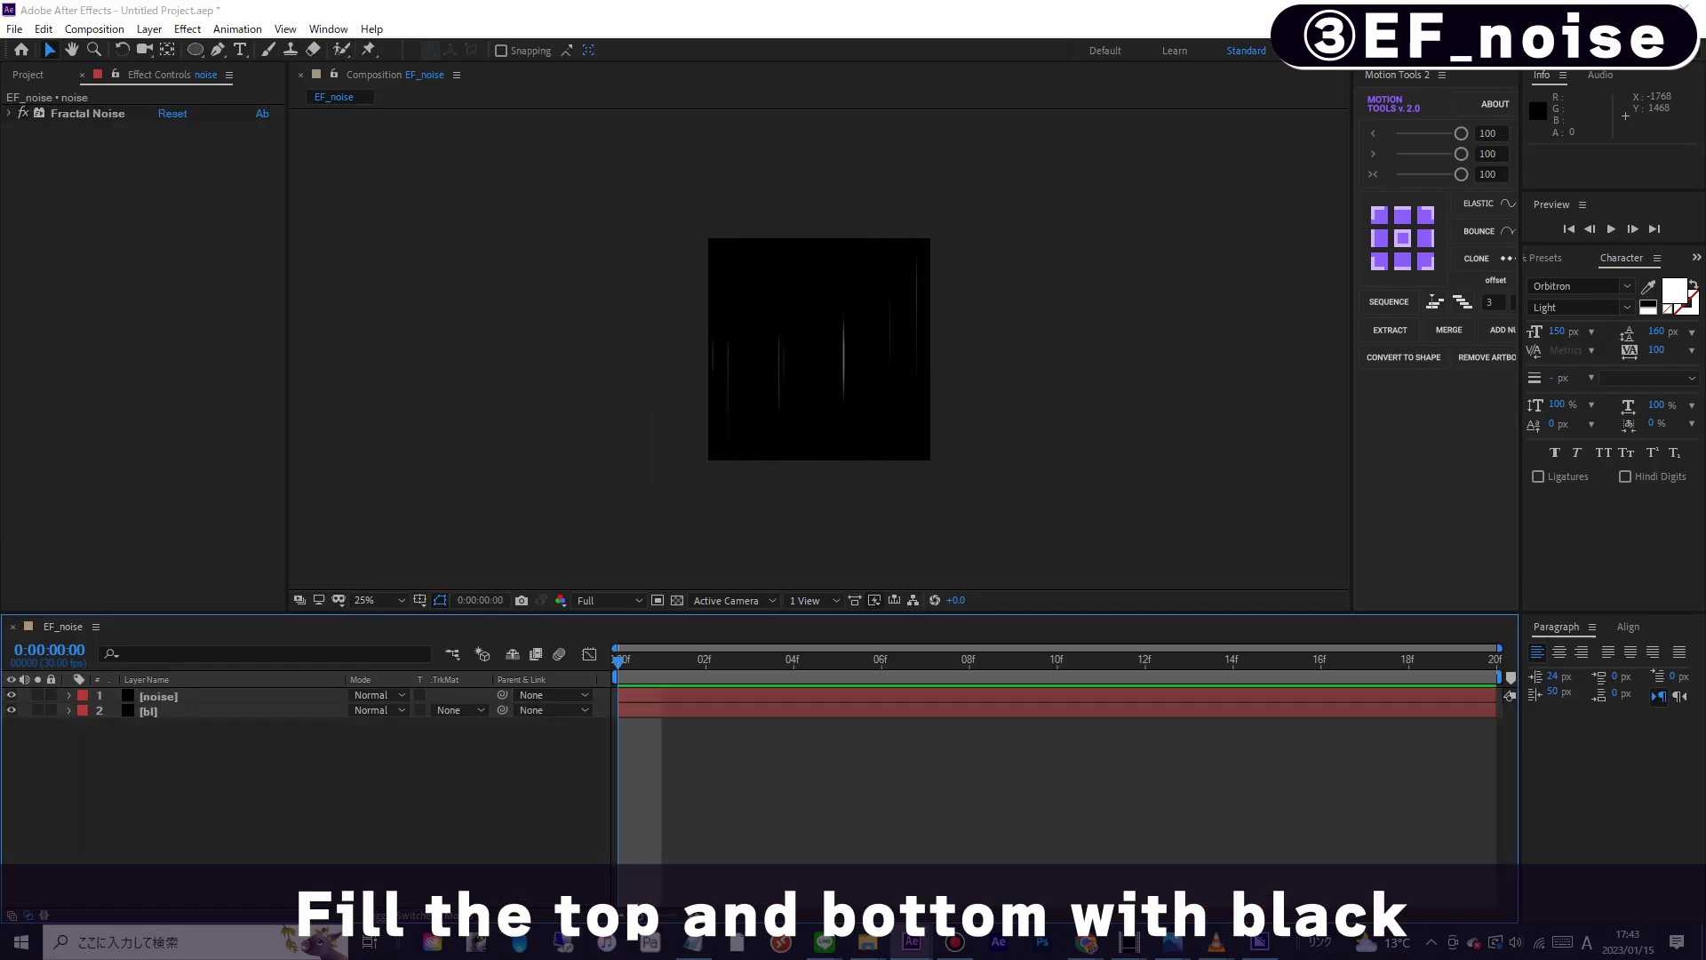
- Create a black 1000 × 1000 px solid named mask above noise and add a rectangular mask covering the whole layer
{"action": "key", "text": "ctrl+y"}
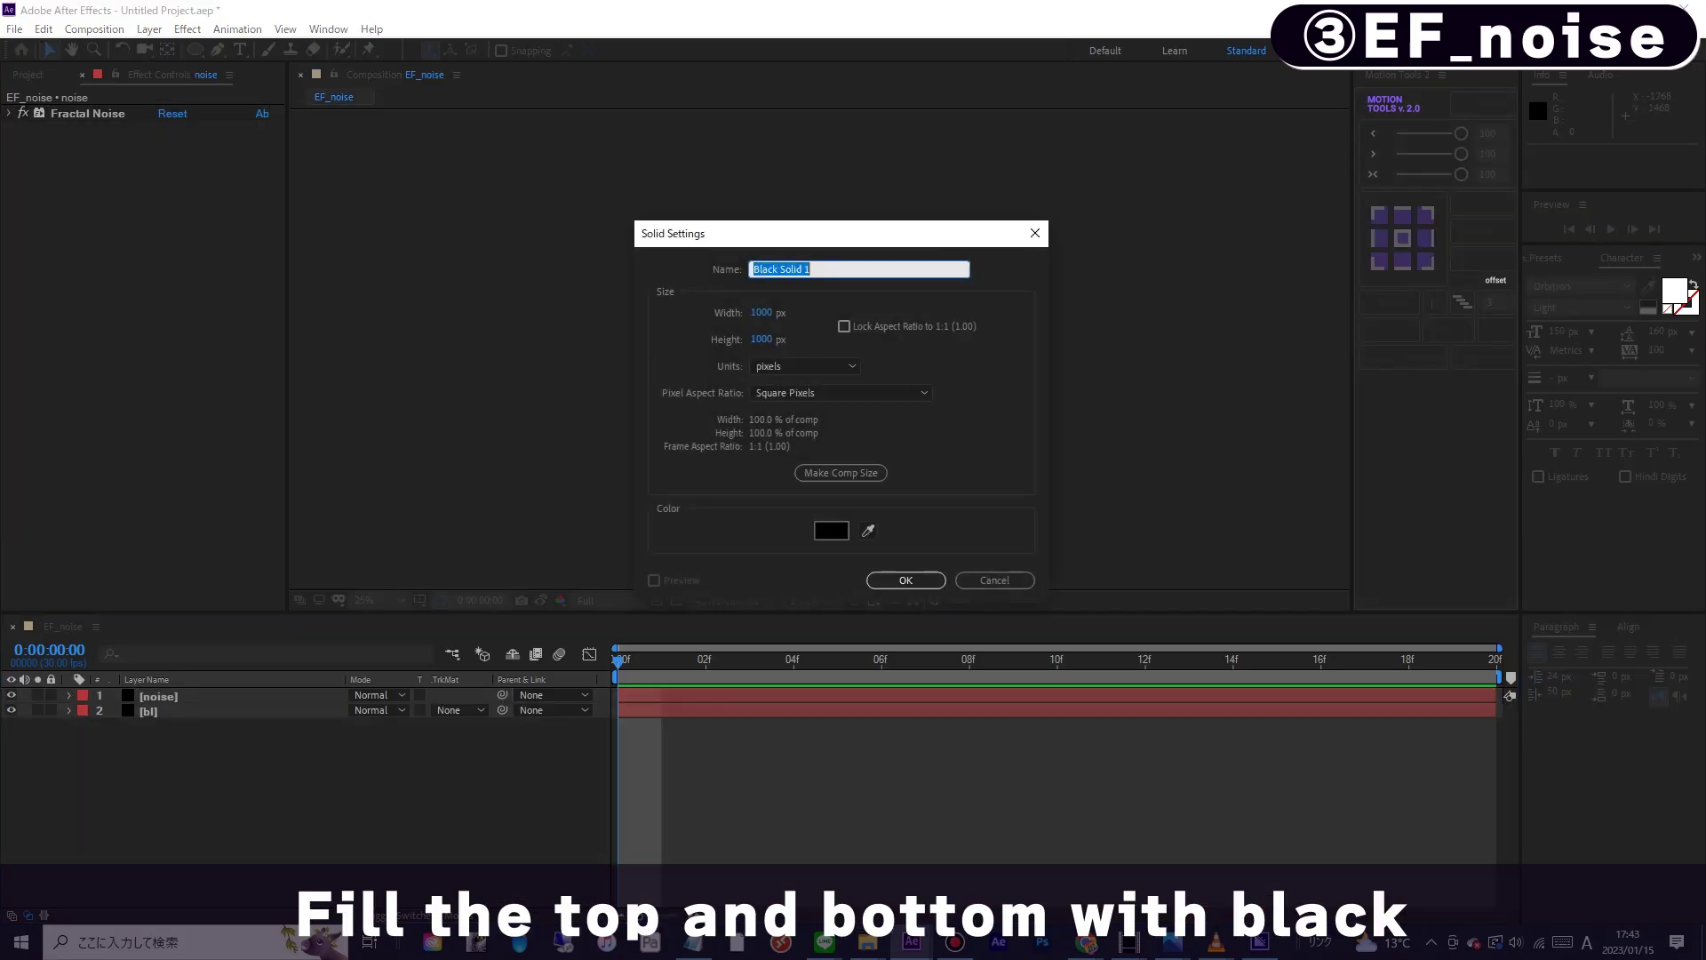
{"action": "type", "text": "mask"}
{"action": "key", "text": "Return"}
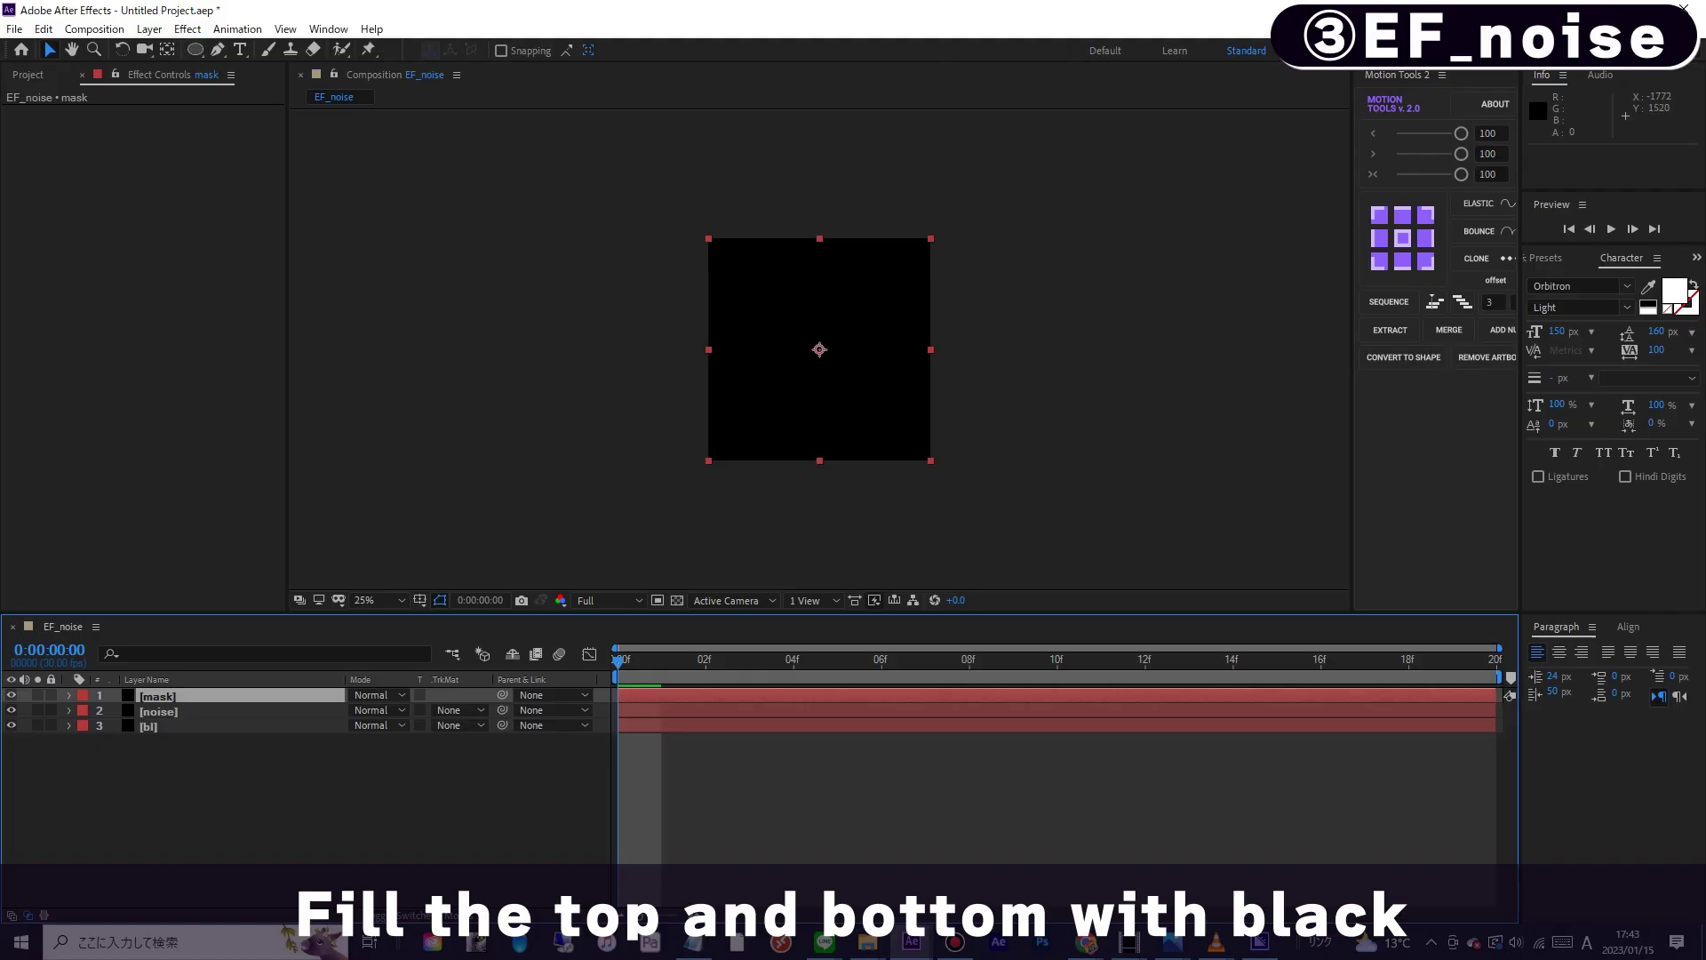
{"action": "left_click", "coordinate": [195, 49]}
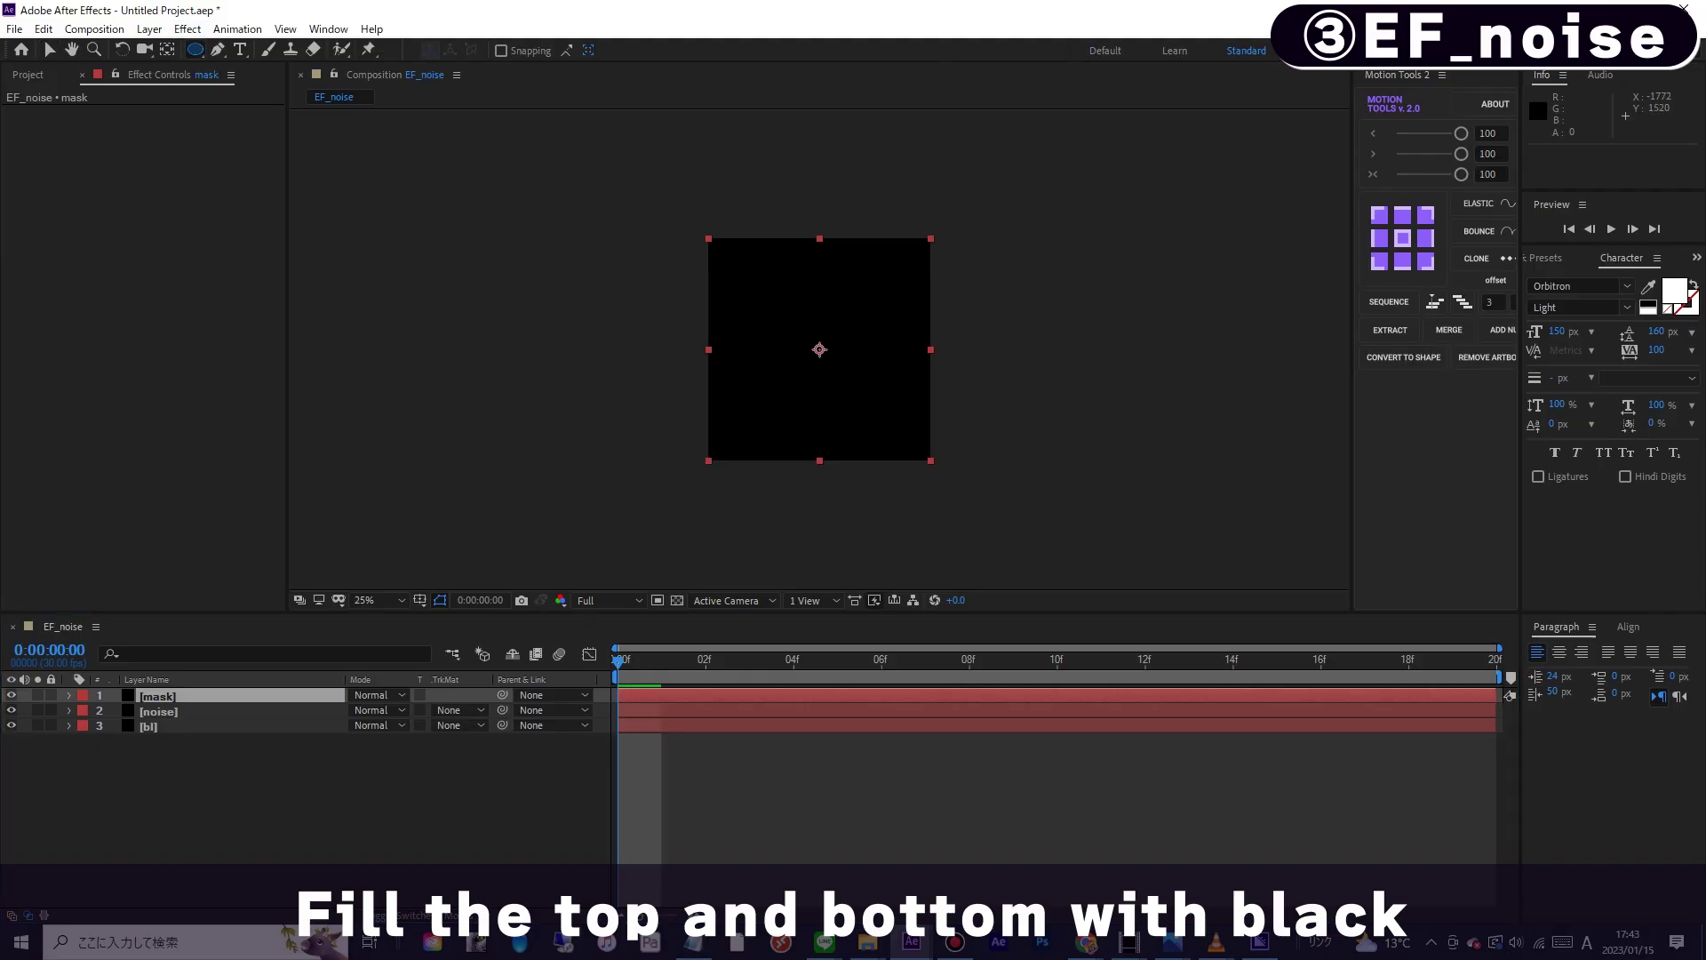
{"action": "left_click", "coordinate": [267, 49]}
{"action": "double_click", "coordinate": [195, 49]}
{"action": "key", "text": "v"}
- Shrink the mask path vertically to a full-width band across the middle of the mask layer, invert Mask 1, and preview
{"action": "left_click", "coordinate": [100, 726]}
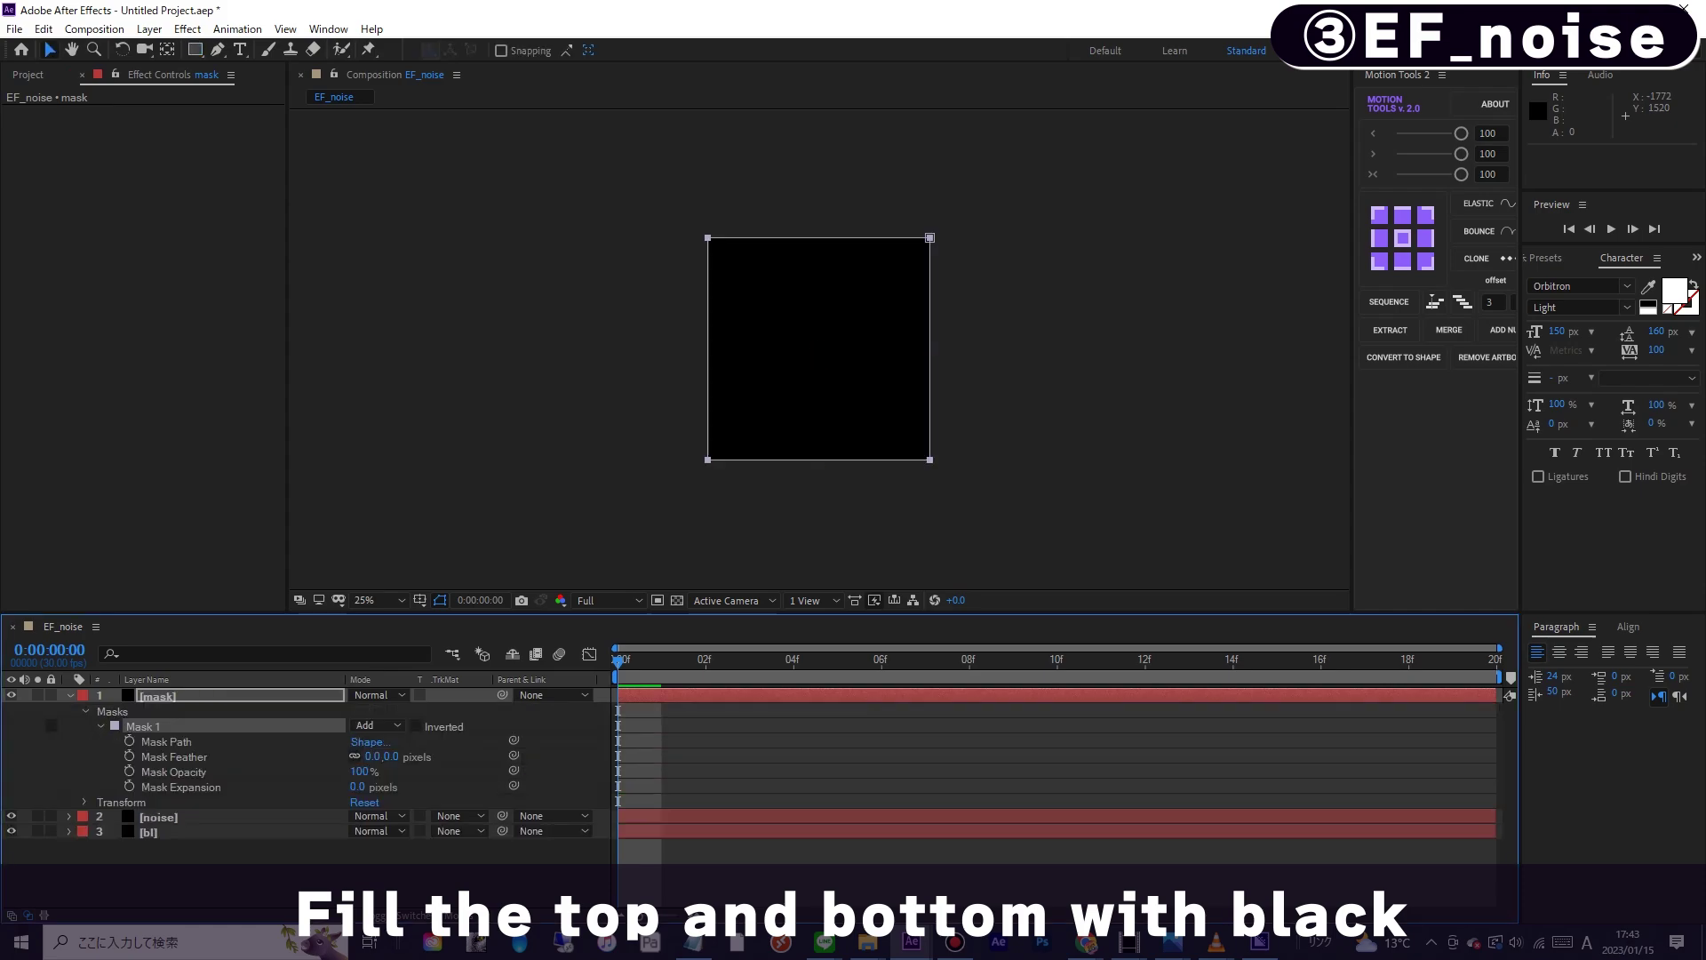
{"action": "left_click", "coordinate": [168, 742]}
{"action": "key", "text": "ctrl+t"}
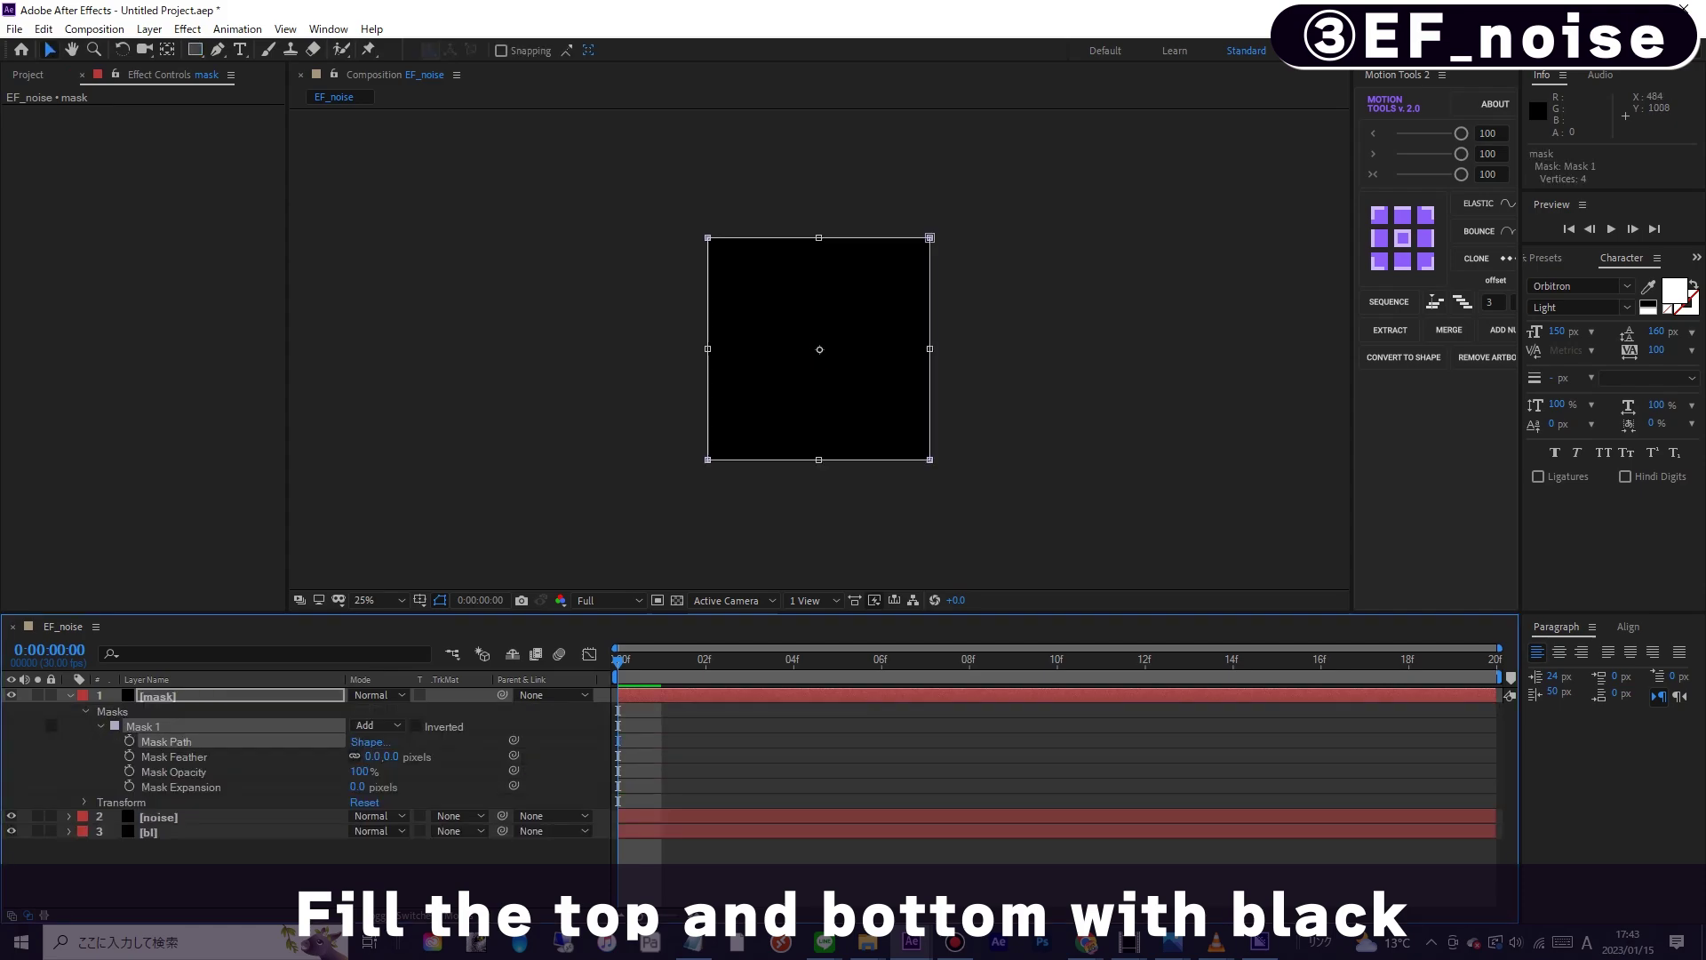
{"action": "left_click_drag", "start_coordinate": [818, 459], "coordinate": [818, 410]}
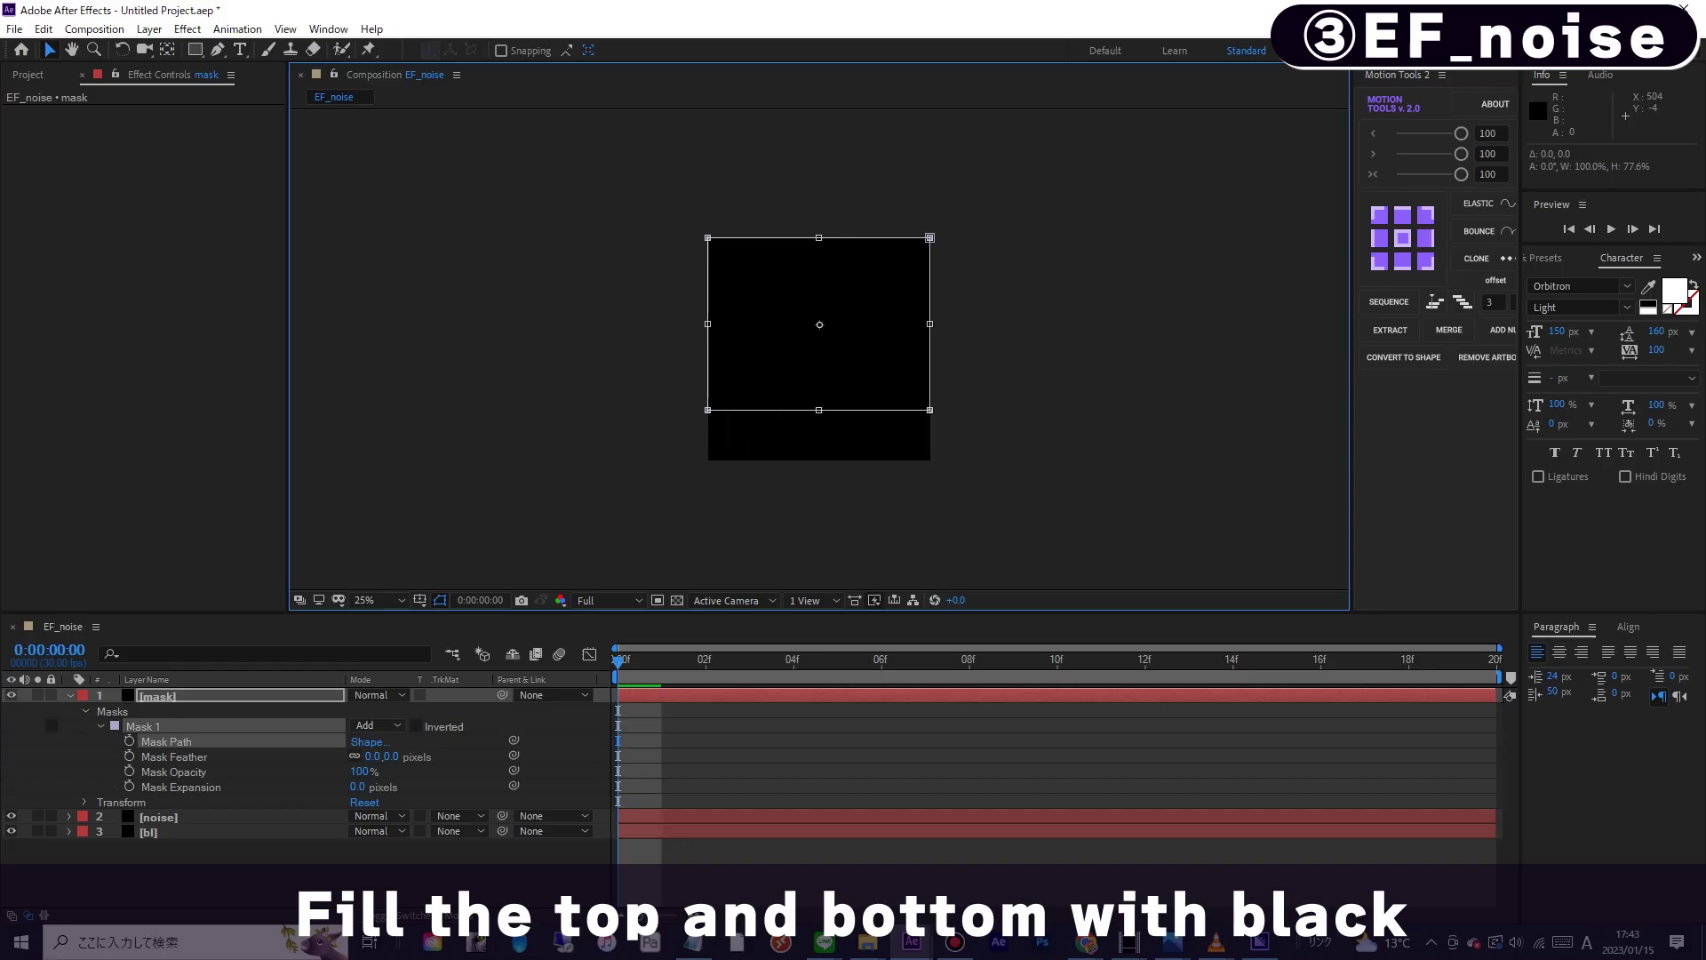
{"action": "left_click_drag", "start_coordinate": [818, 237], "coordinate": [818, 302]}
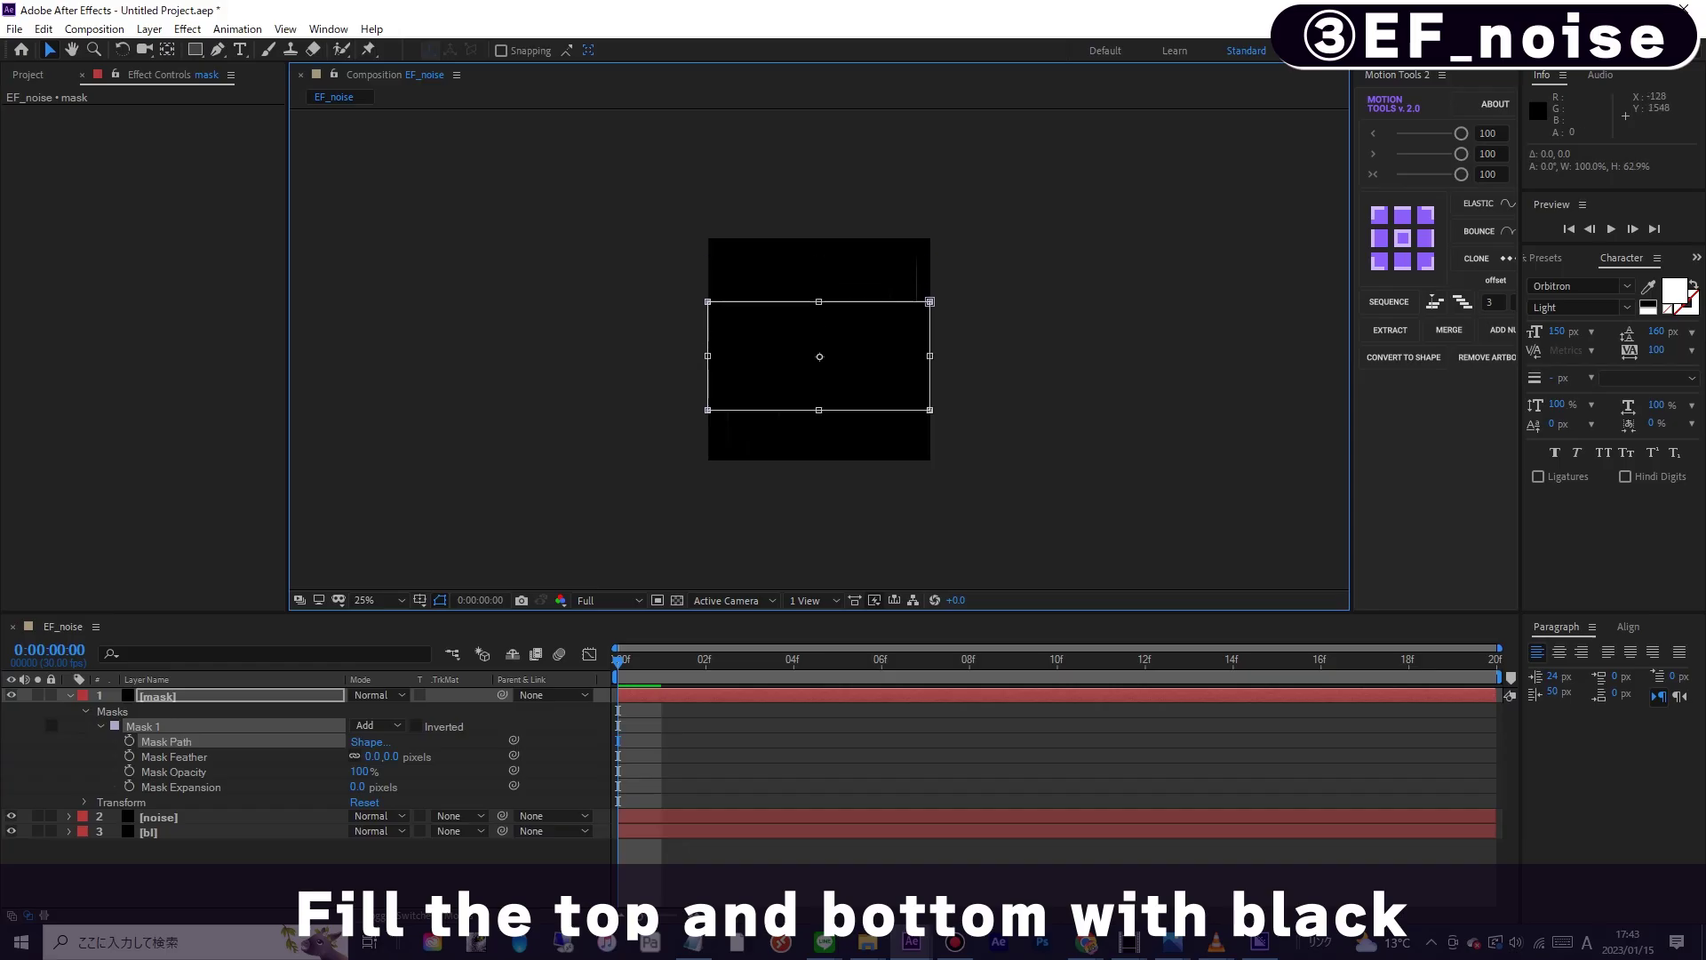
{"action": "left_click", "coordinate": [417, 726]}
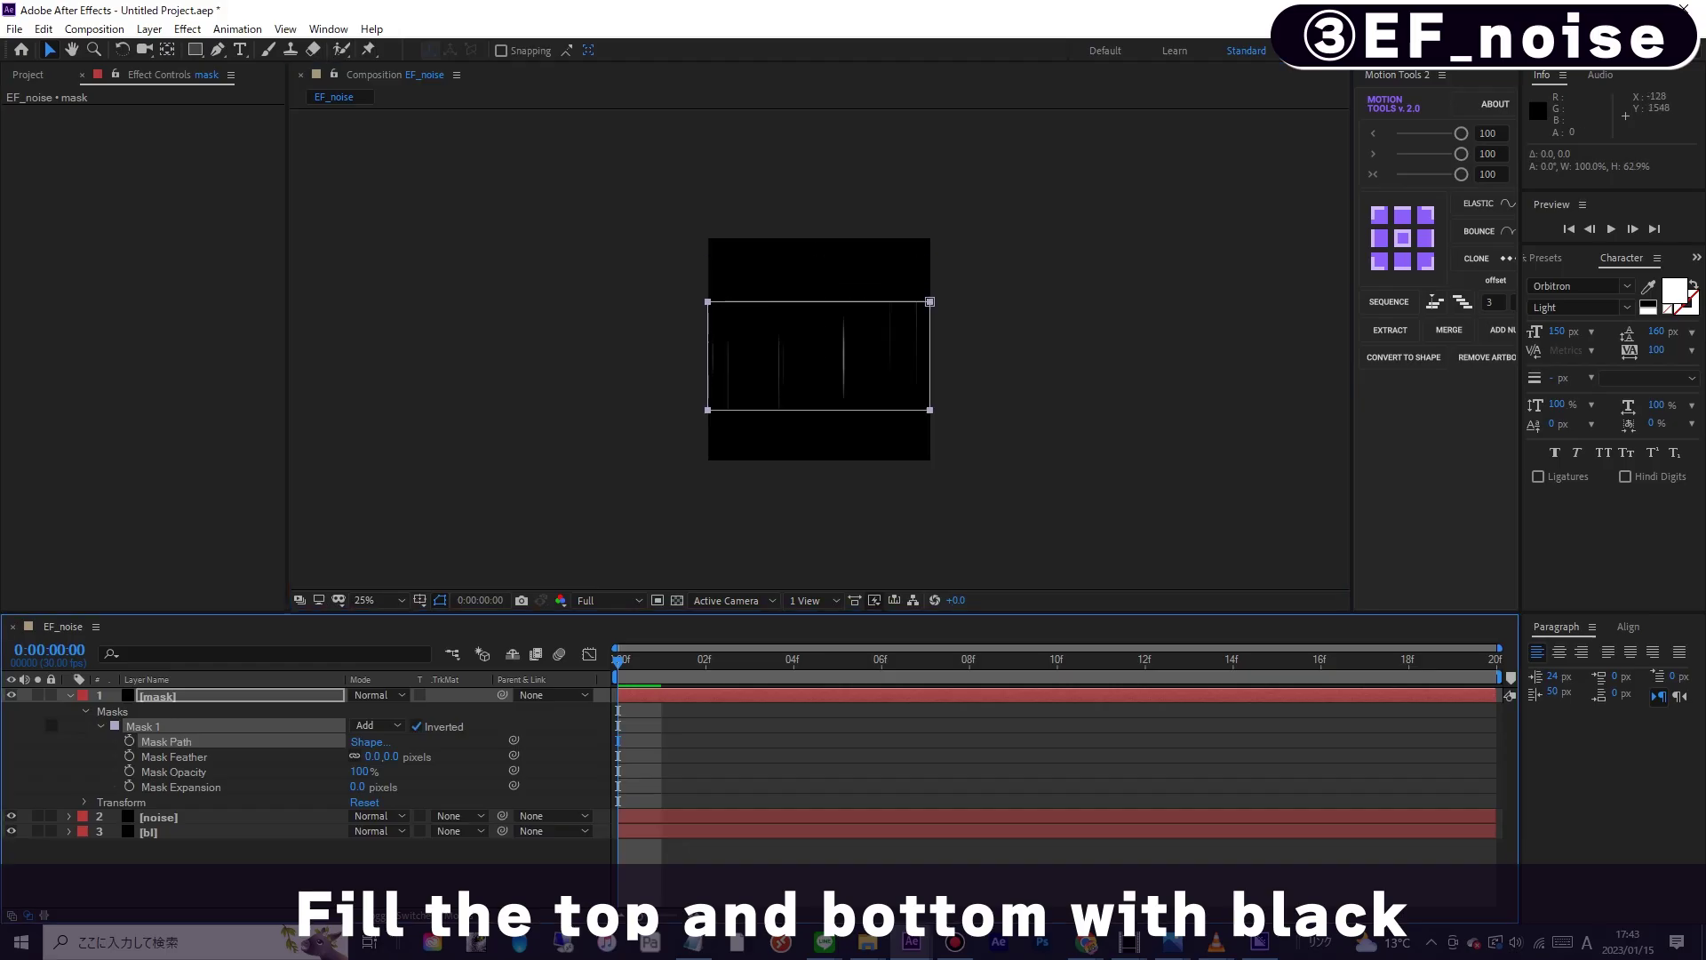
{"action": "key", "text": "space"}
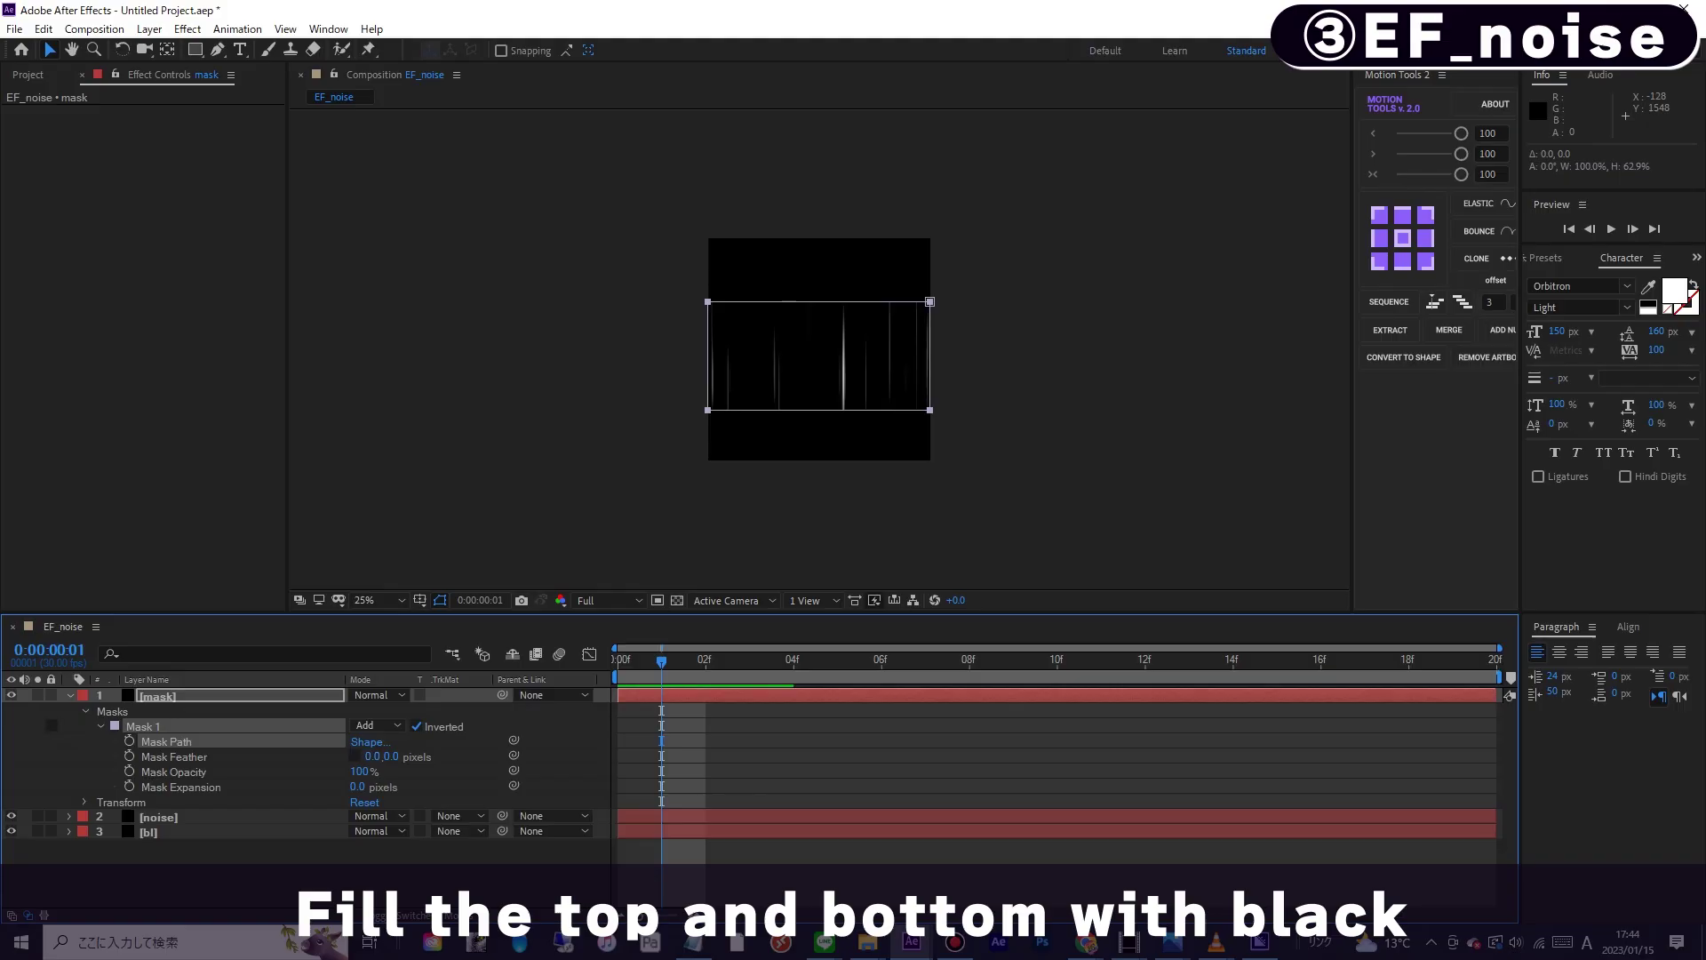
- Set the vertical feather of Mask 1 to 300 pixels, keeping the horizontal feather at 0, and preview the animation
{"action": "type", "text": "300"}
{"action": "key", "text": "Return"}
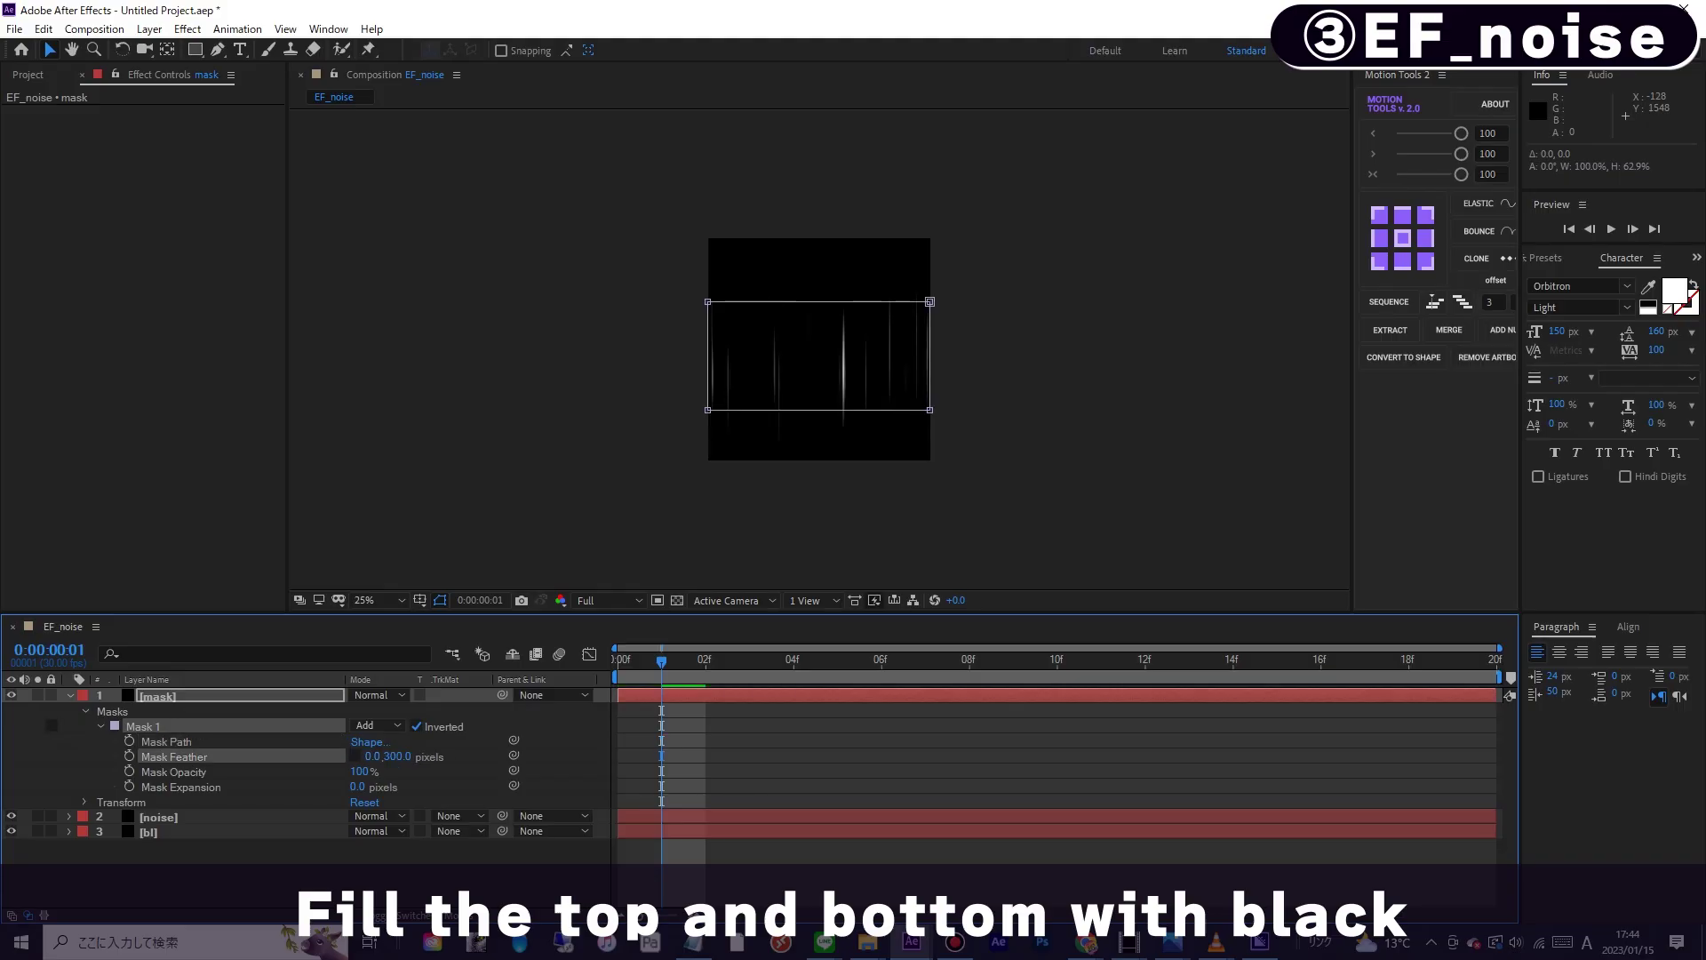
{"action": "key", "text": "space"}
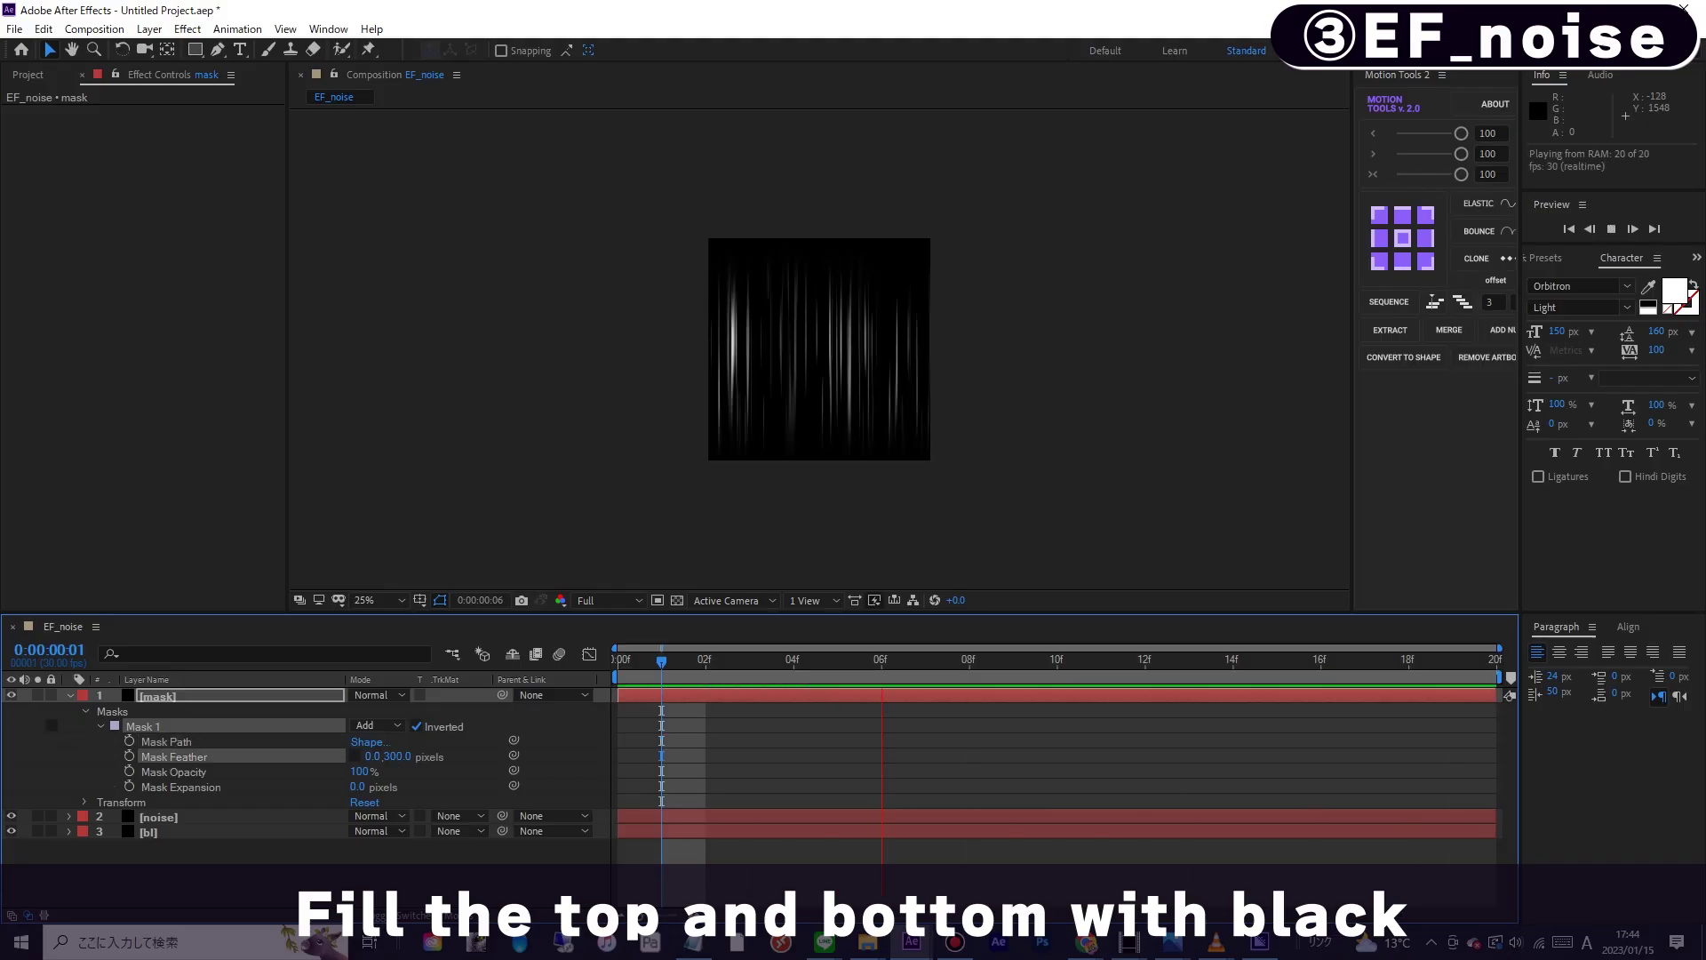
{"action": "key", "text": "space"}
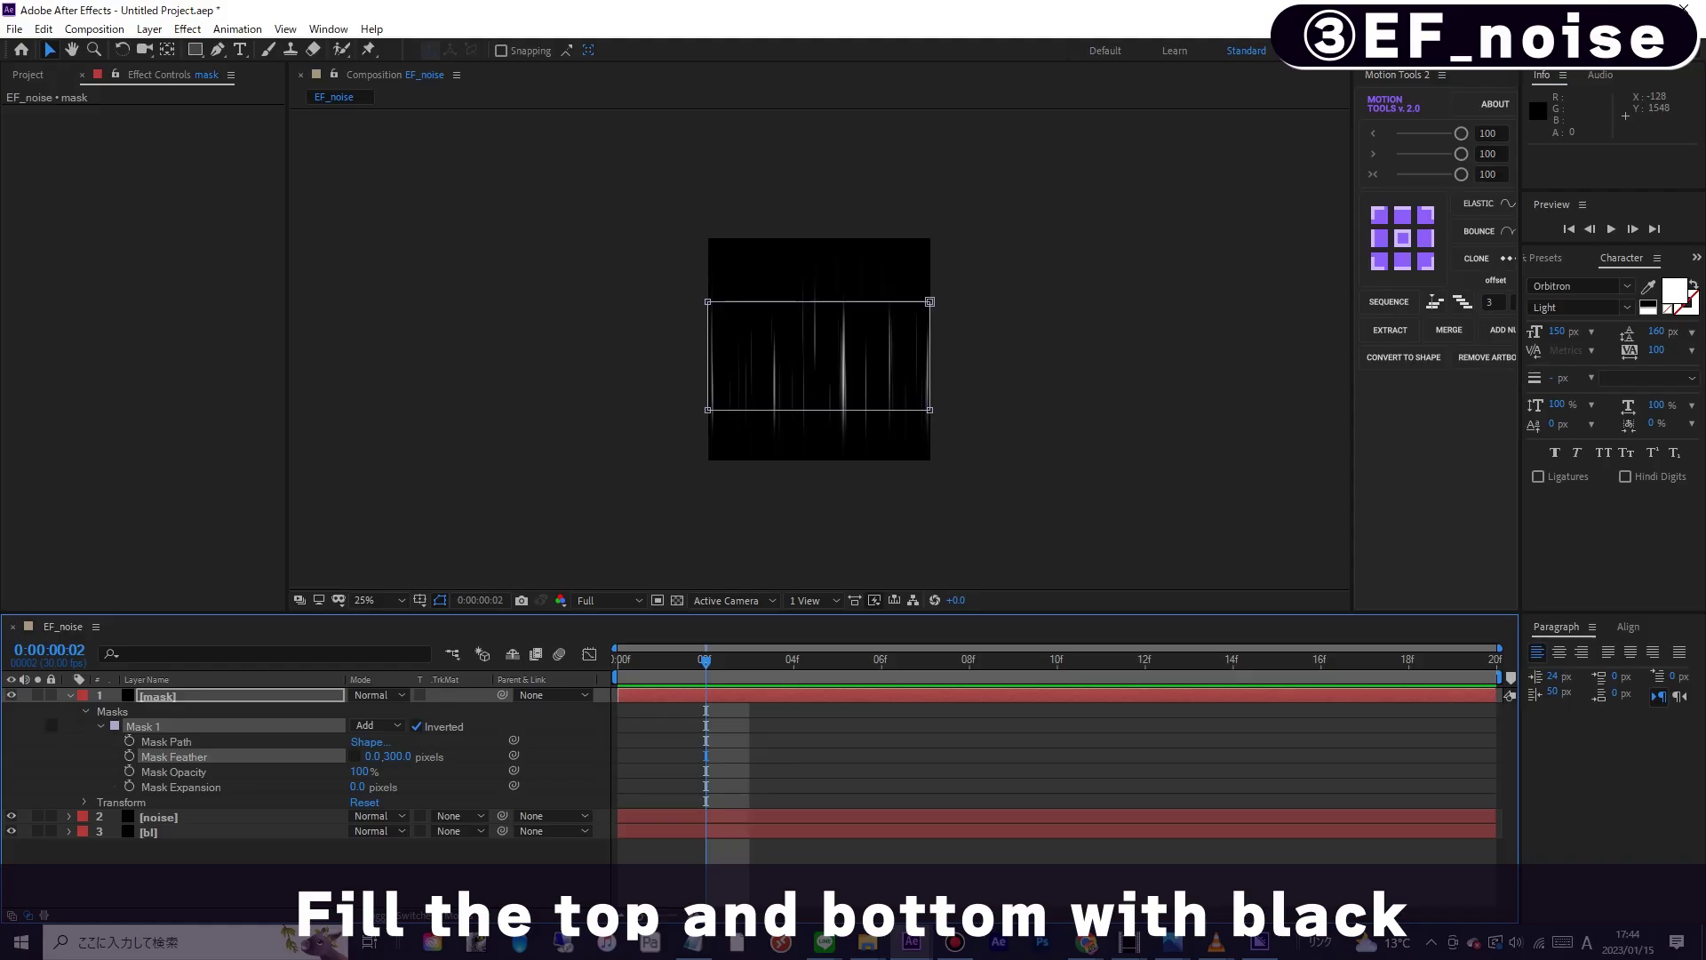
- Narrow the Mask 1 band further by moving its bottom edge up and its top edge down
{"action": "key", "text": "m"}
{"action": "left_click", "coordinate": [166, 727]}
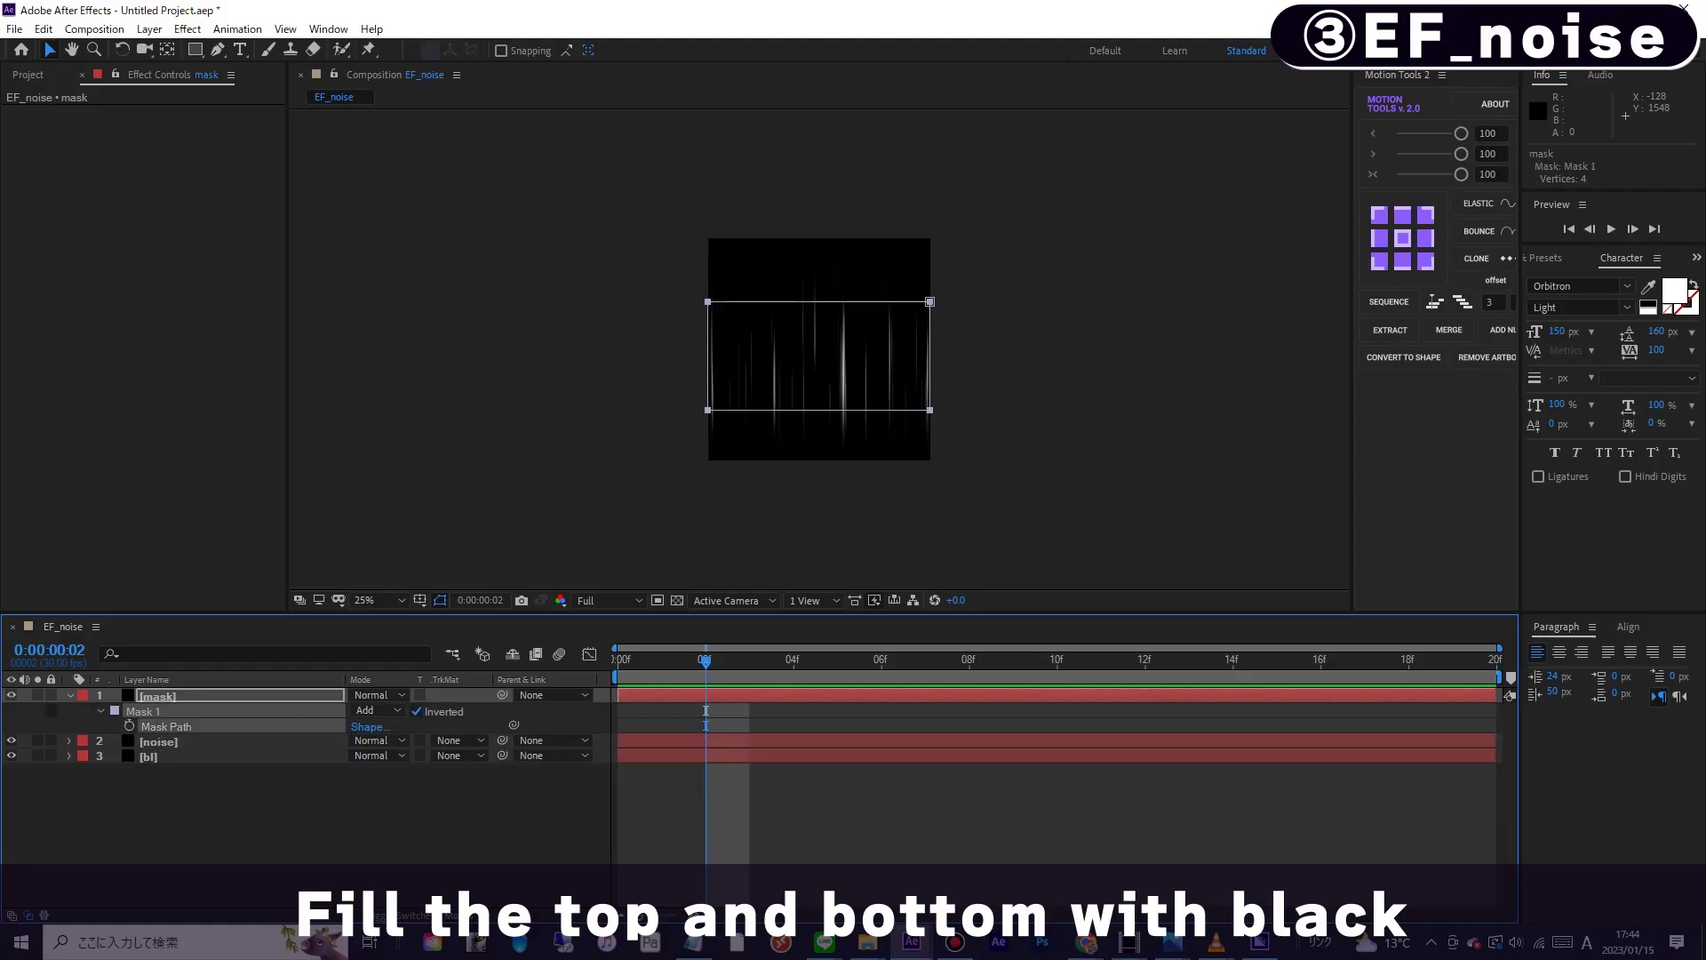
{"action": "key", "text": "ctrl+t"}
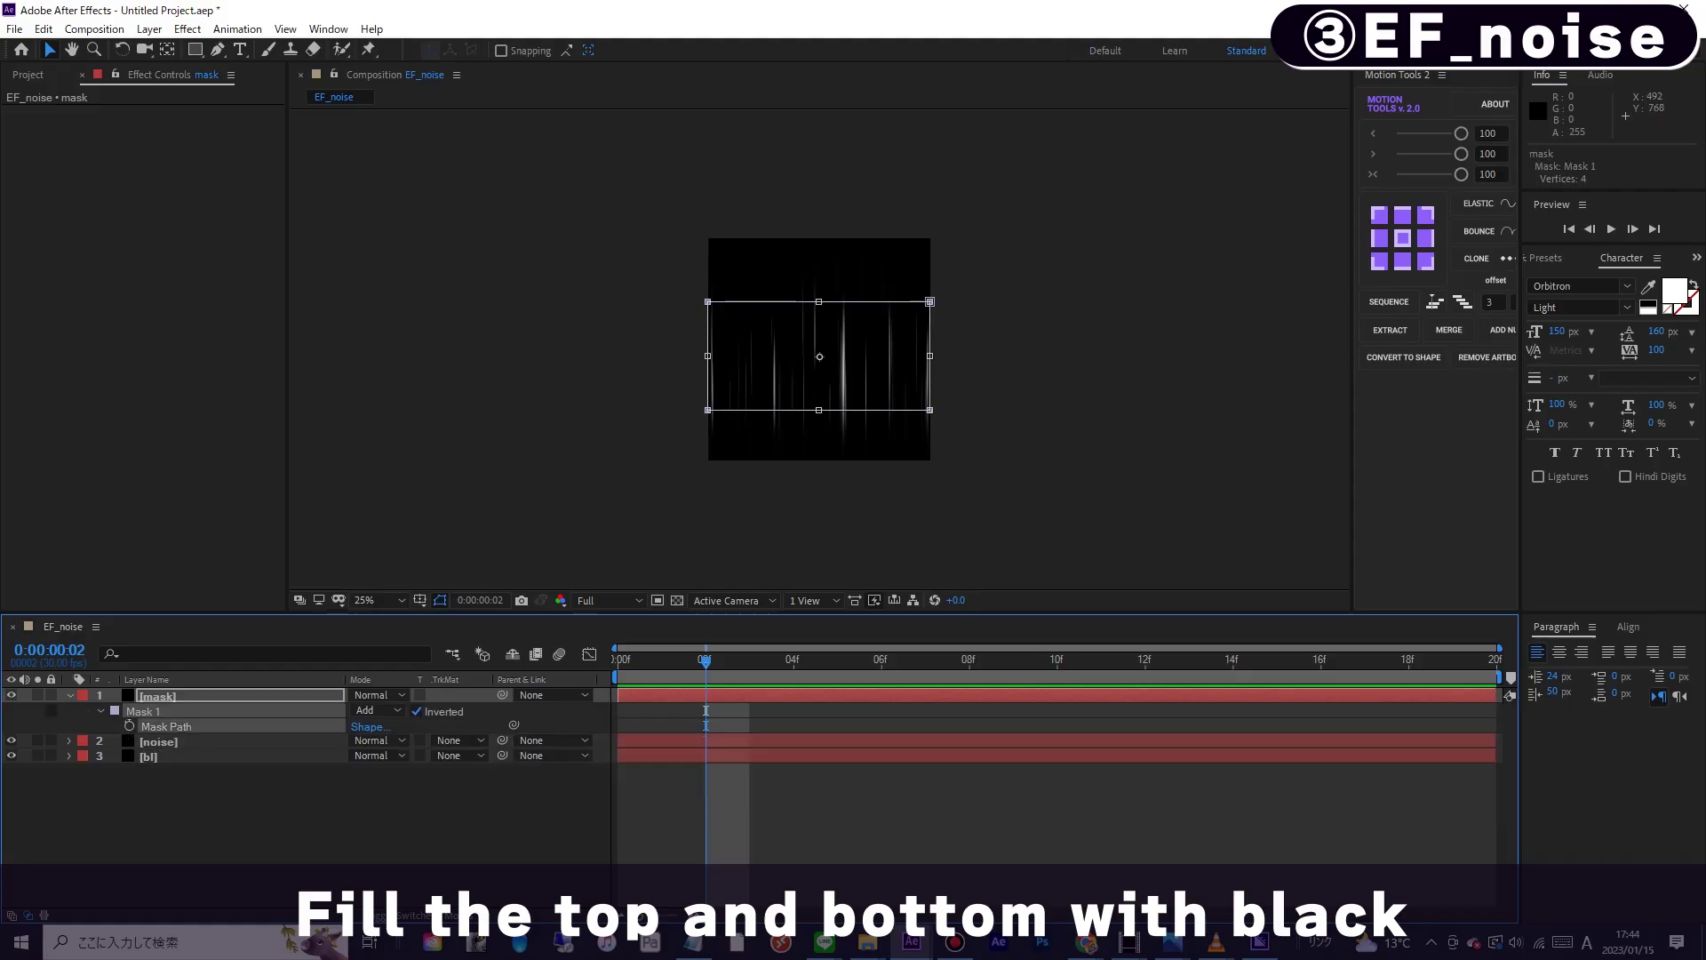
{"action": "left_click_drag", "start_coordinate": [819, 410], "coordinate": [818, 393]}
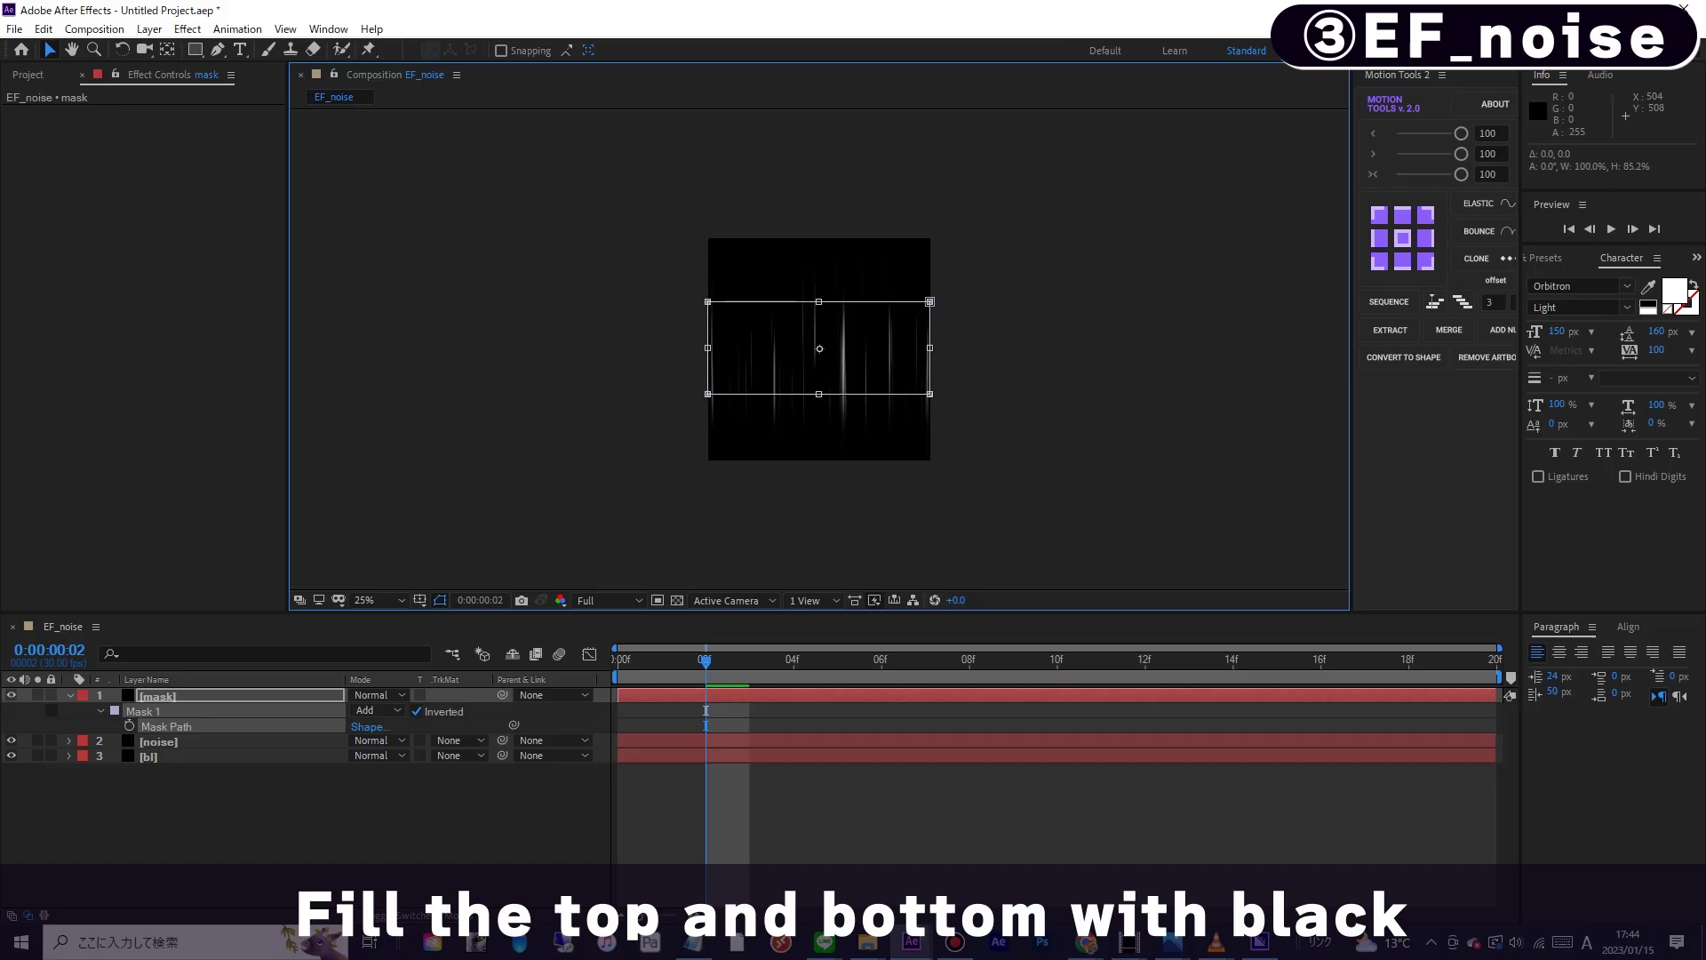
{"action": "left_click_drag", "start_coordinate": [930, 301], "coordinate": [929, 325]}
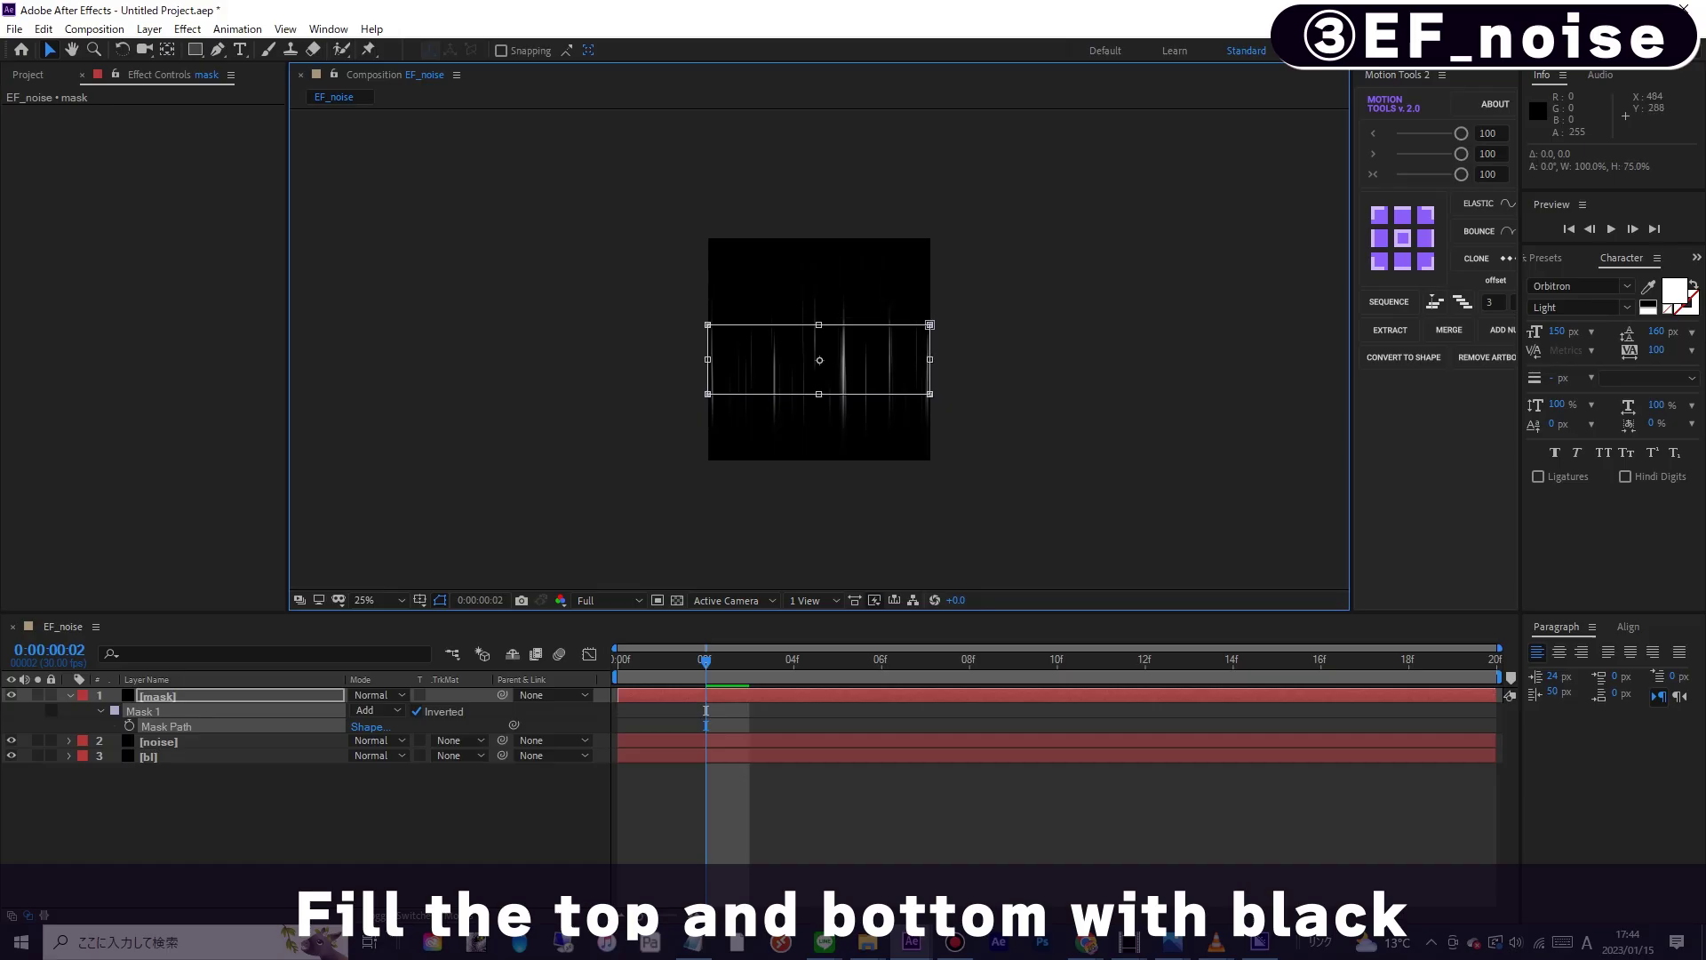
{"action": "key", "text": "Return"}
- Set the vertical feather of Mask 1 to 200 pixels and preview the softened streaks
{"action": "key", "text": "f"}
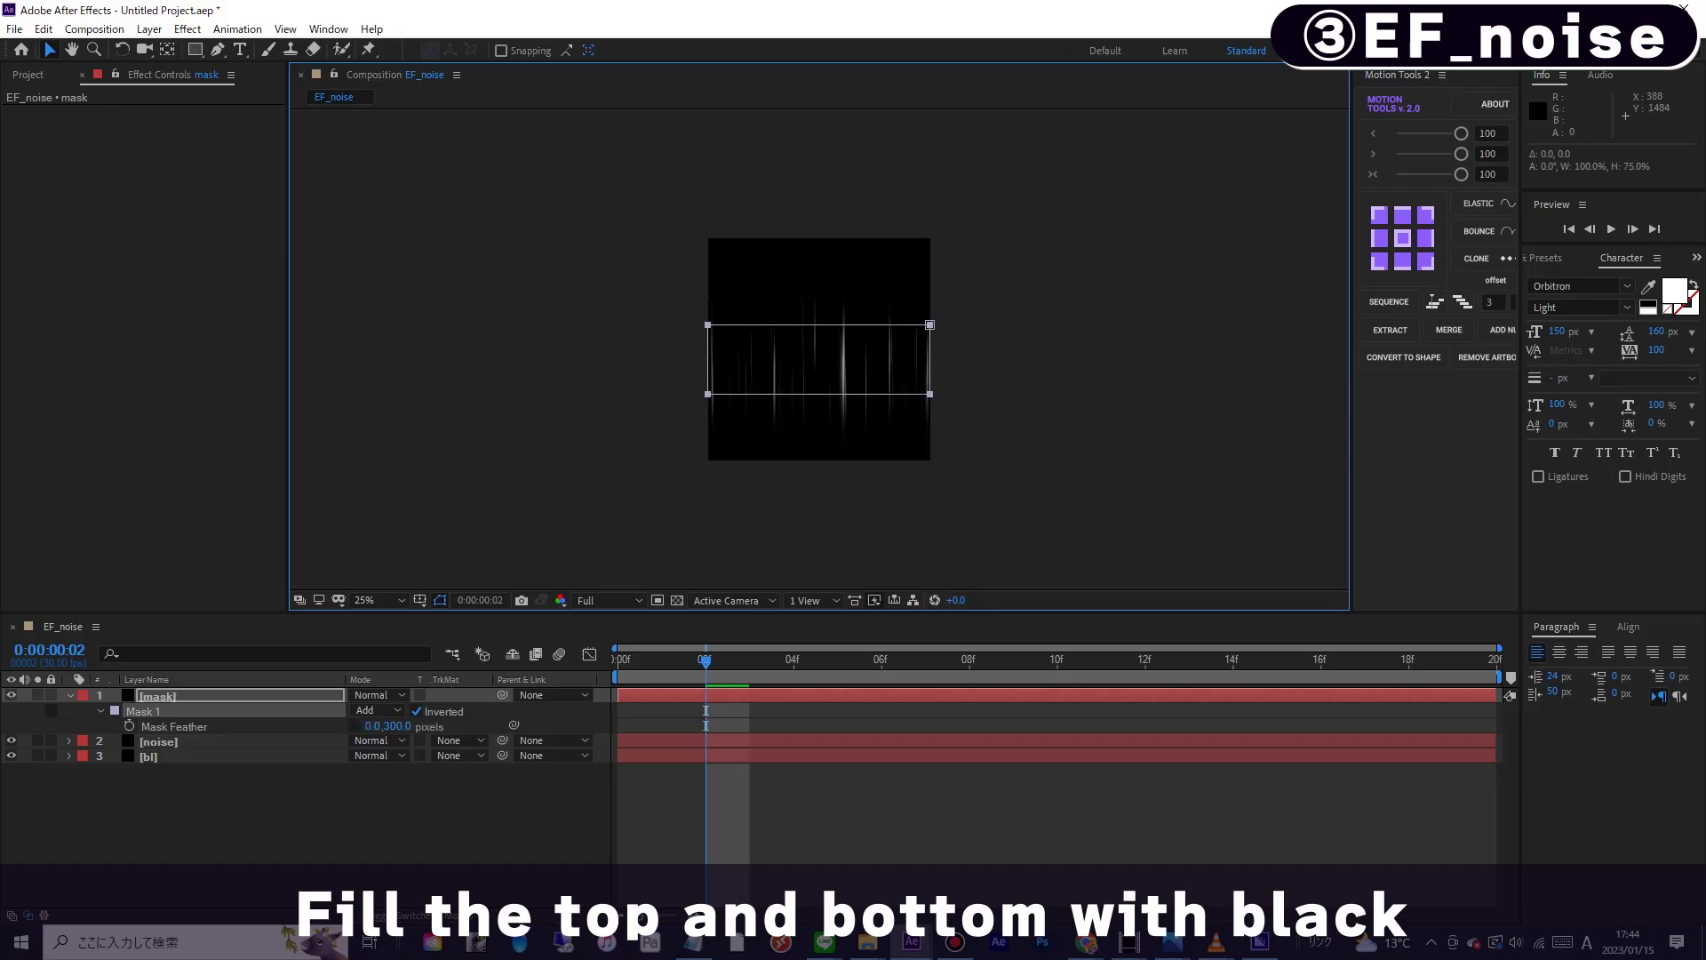
{"action": "left_click", "coordinate": [399, 726]}
{"action": "type", "text": "200"}
{"action": "key", "text": "Return"}
{"action": "key", "text": "space"}
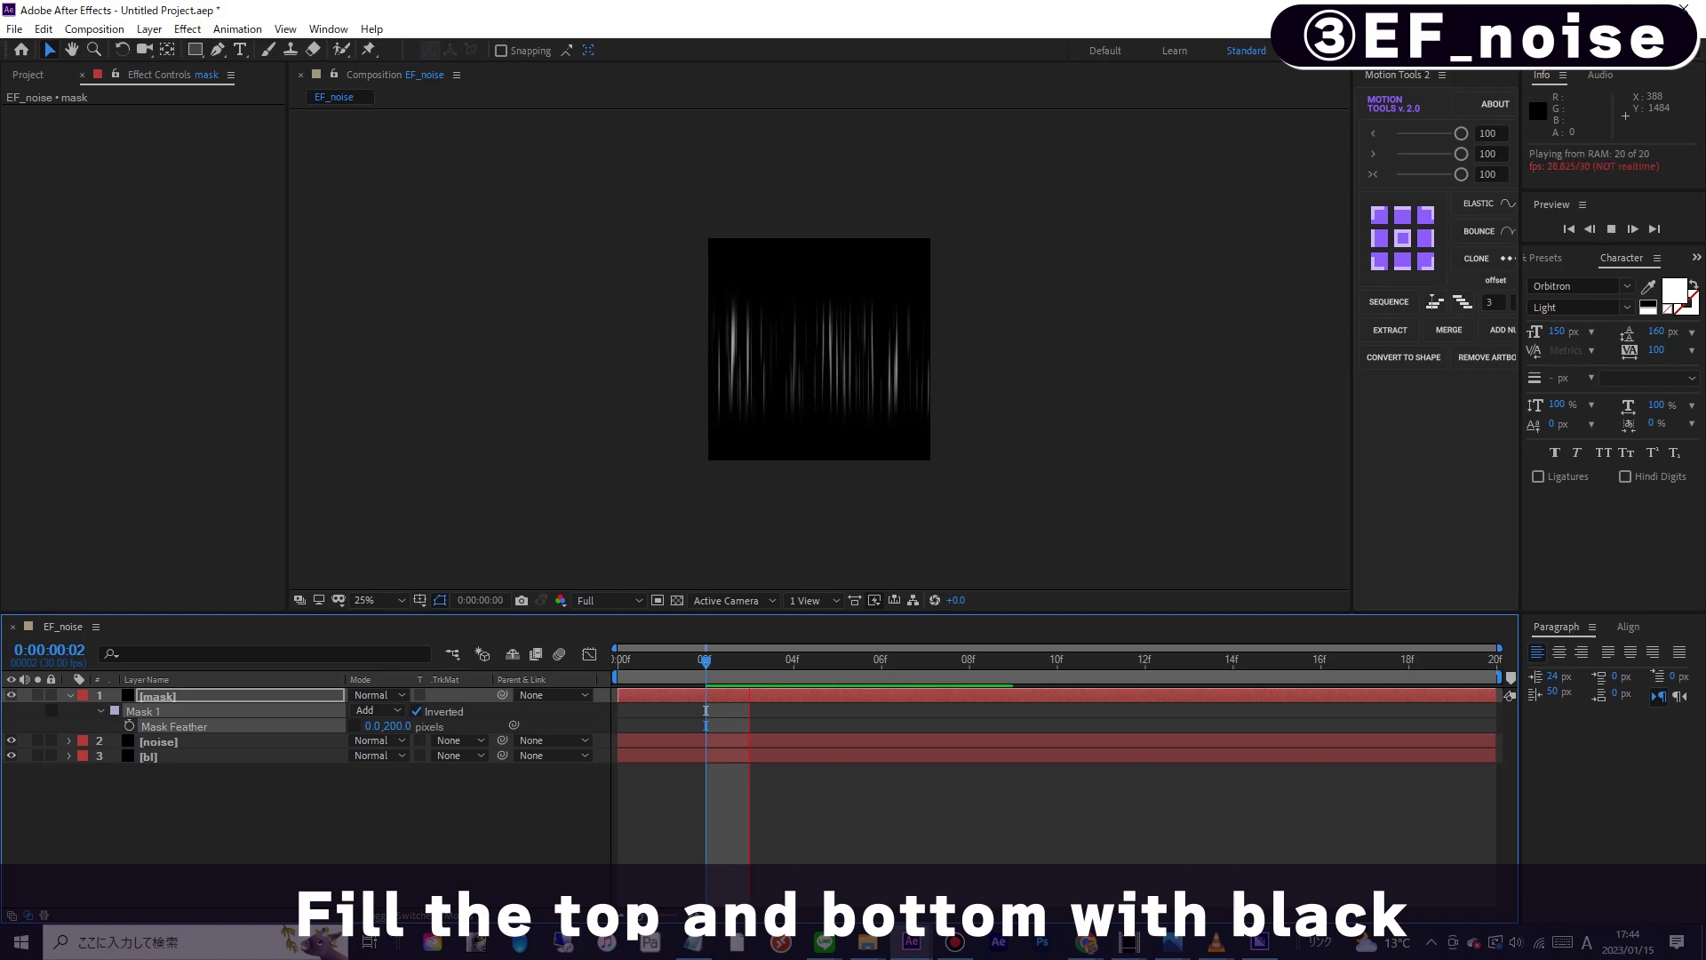
{"action": "key", "text": "f"}
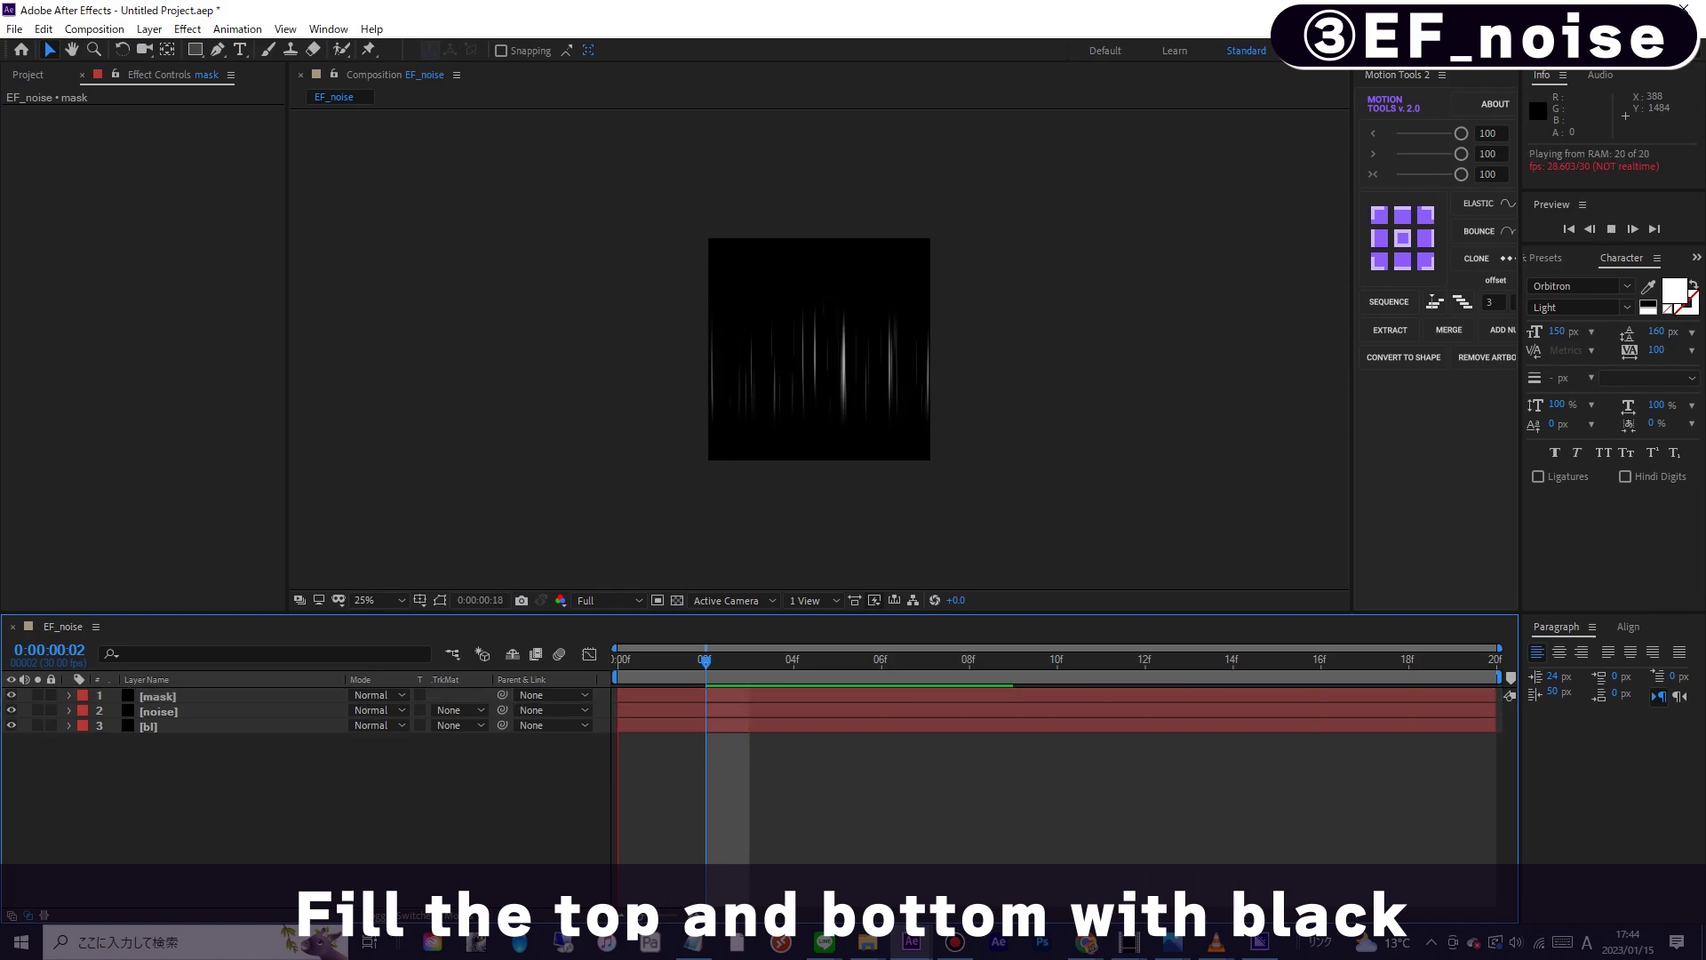
{"action": "key", "text": "space"}
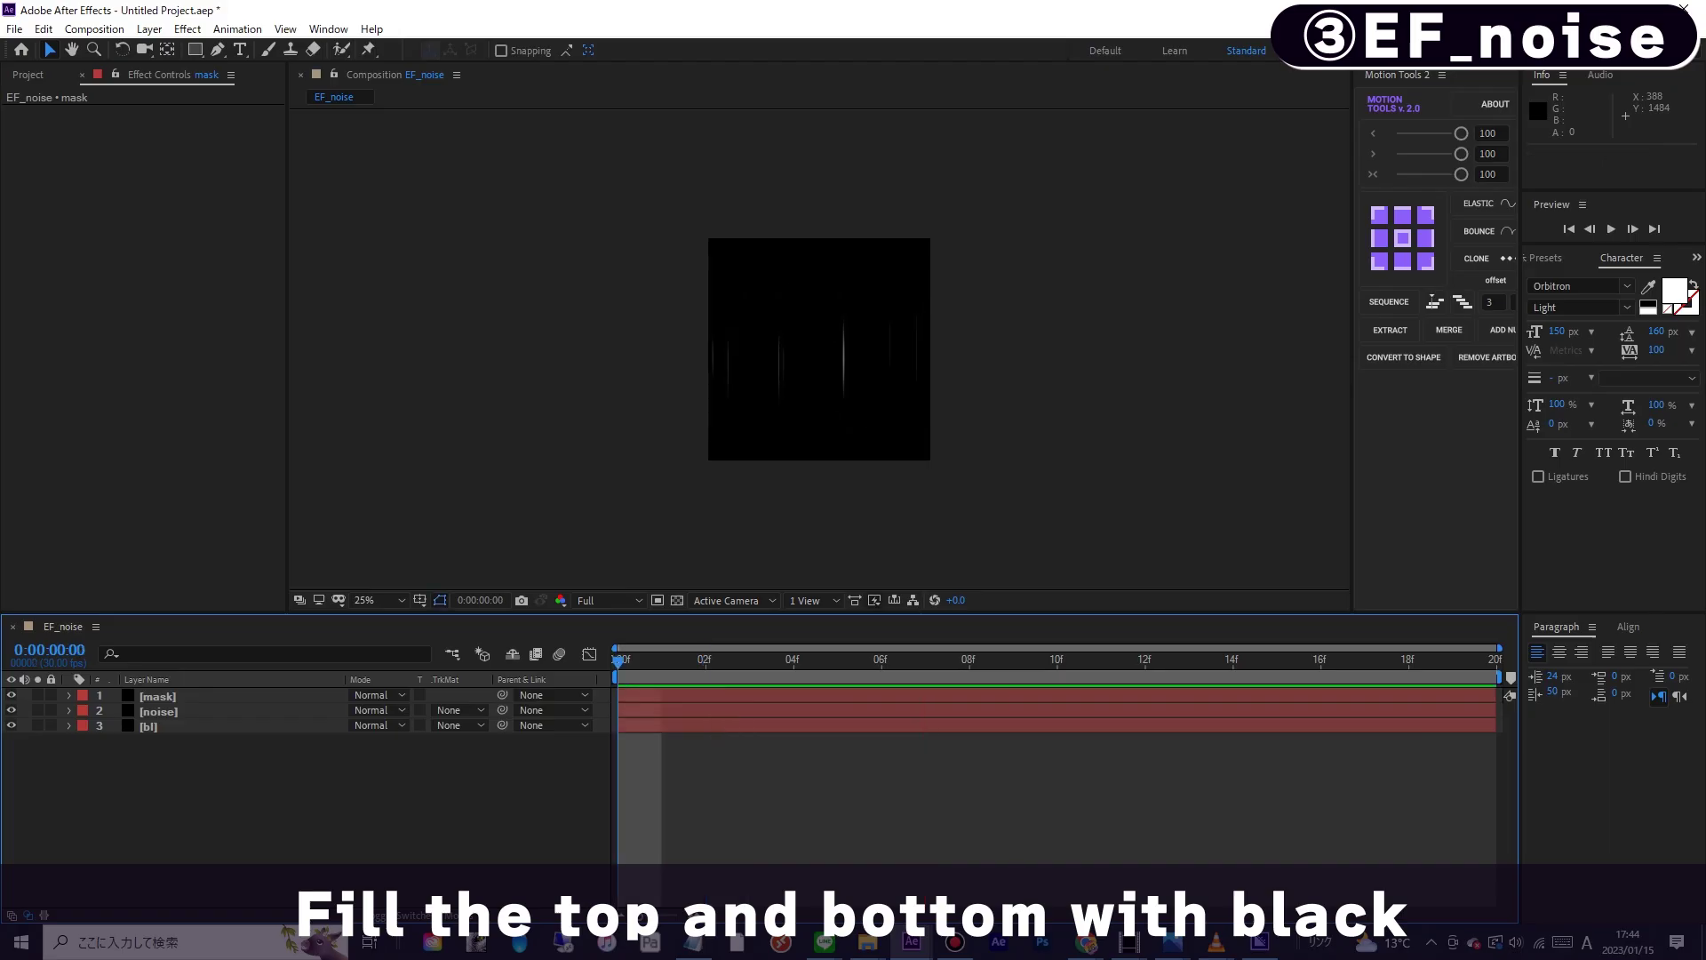
- Create an adjustment layer named pol above mask and apply the Polar Coordinates effect to it
{"action": "key", "text": "ctrl+alt+y"}
{"action": "key", "text": "Return"}
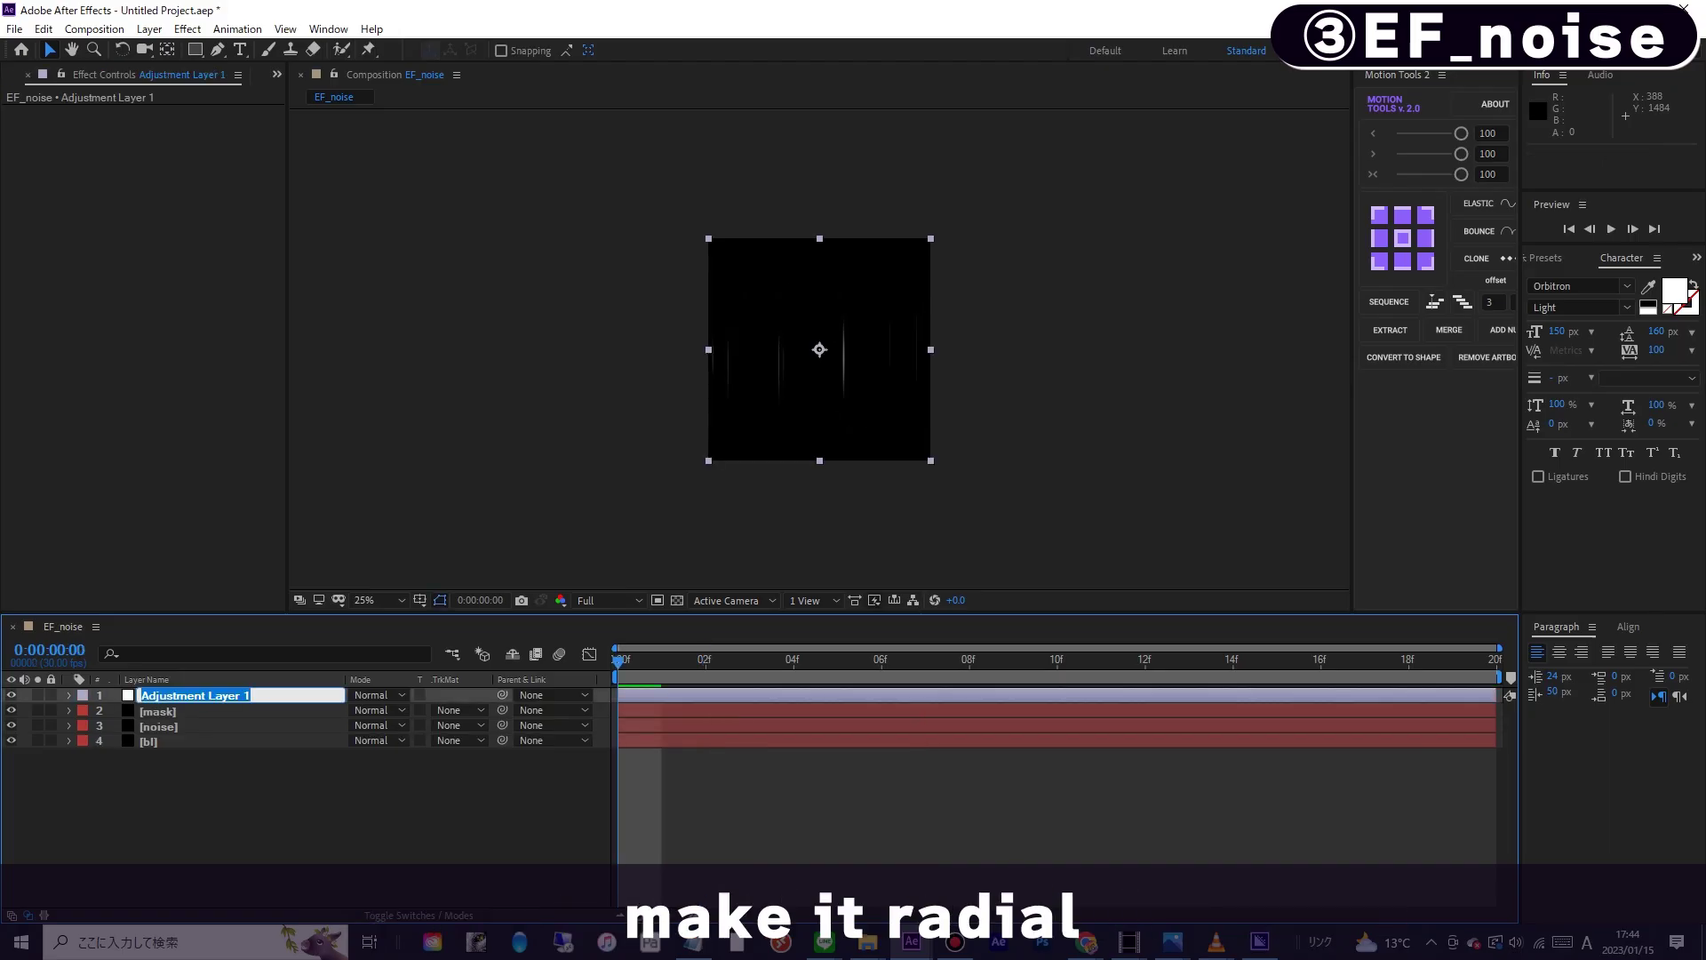
{"action": "type", "text": "pol"}
{"action": "key", "text": "Return"}
{"action": "key", "text": "alt+t"}
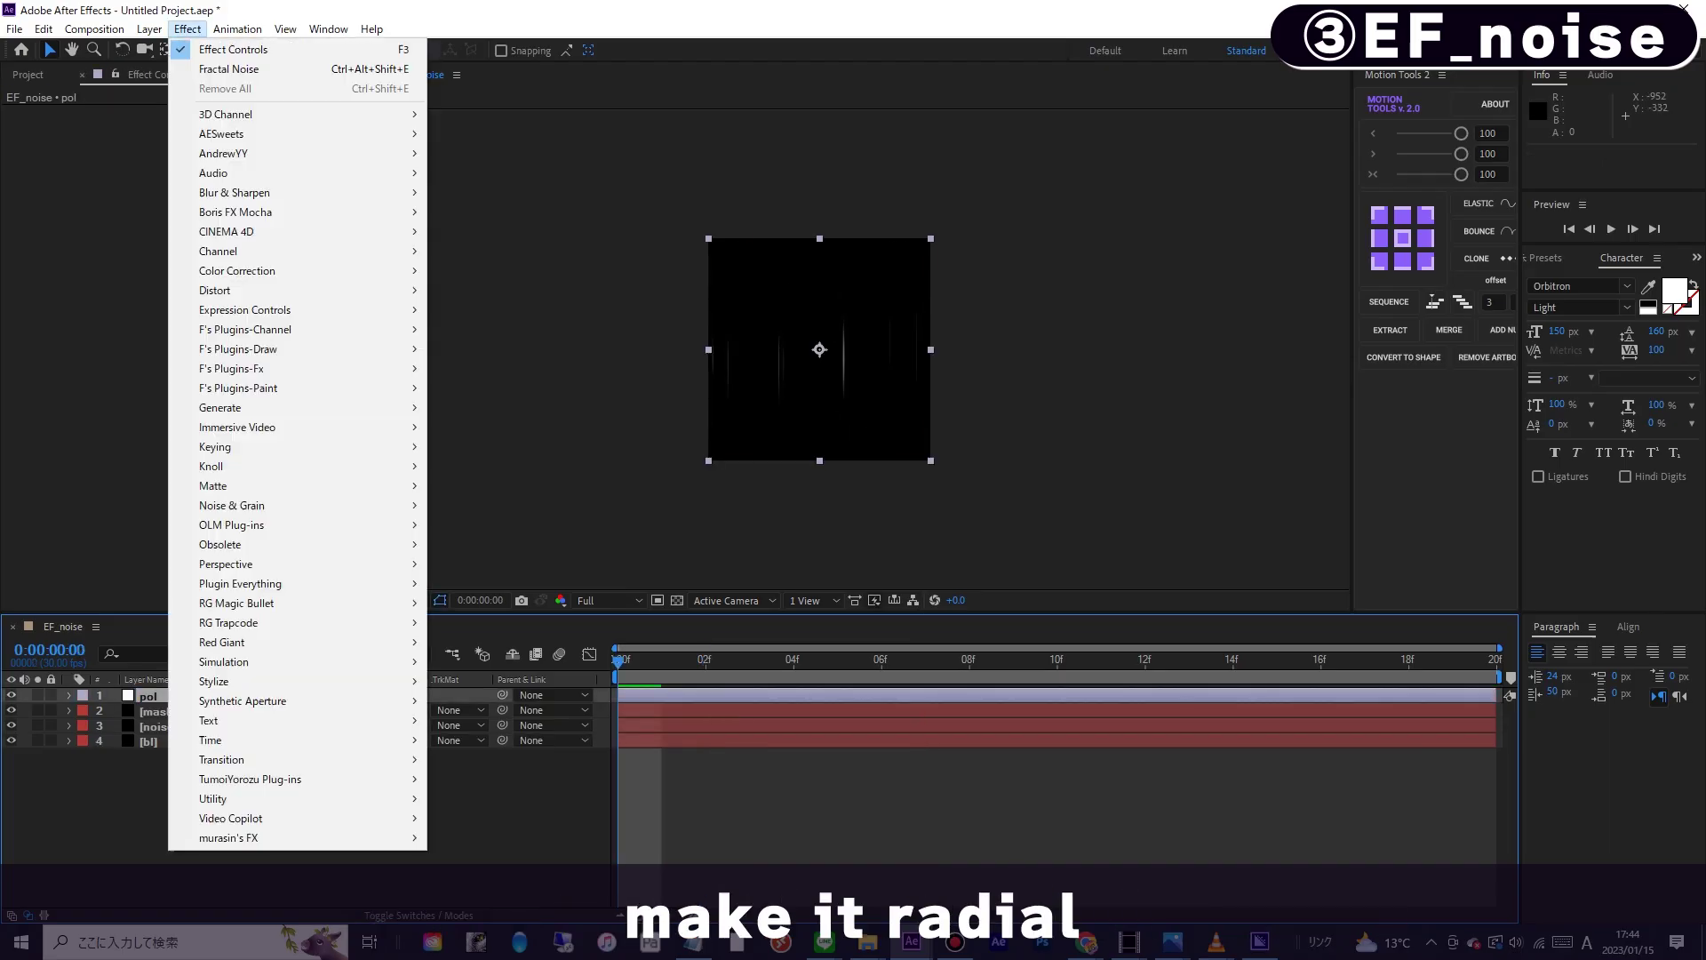
{"action": "key", "text": "c"}
{"action": "key", "text": "c"}
{"action": "key", "text": "c"}
{"action": "key", "text": "d"}
{"action": "key", "text": "p"}
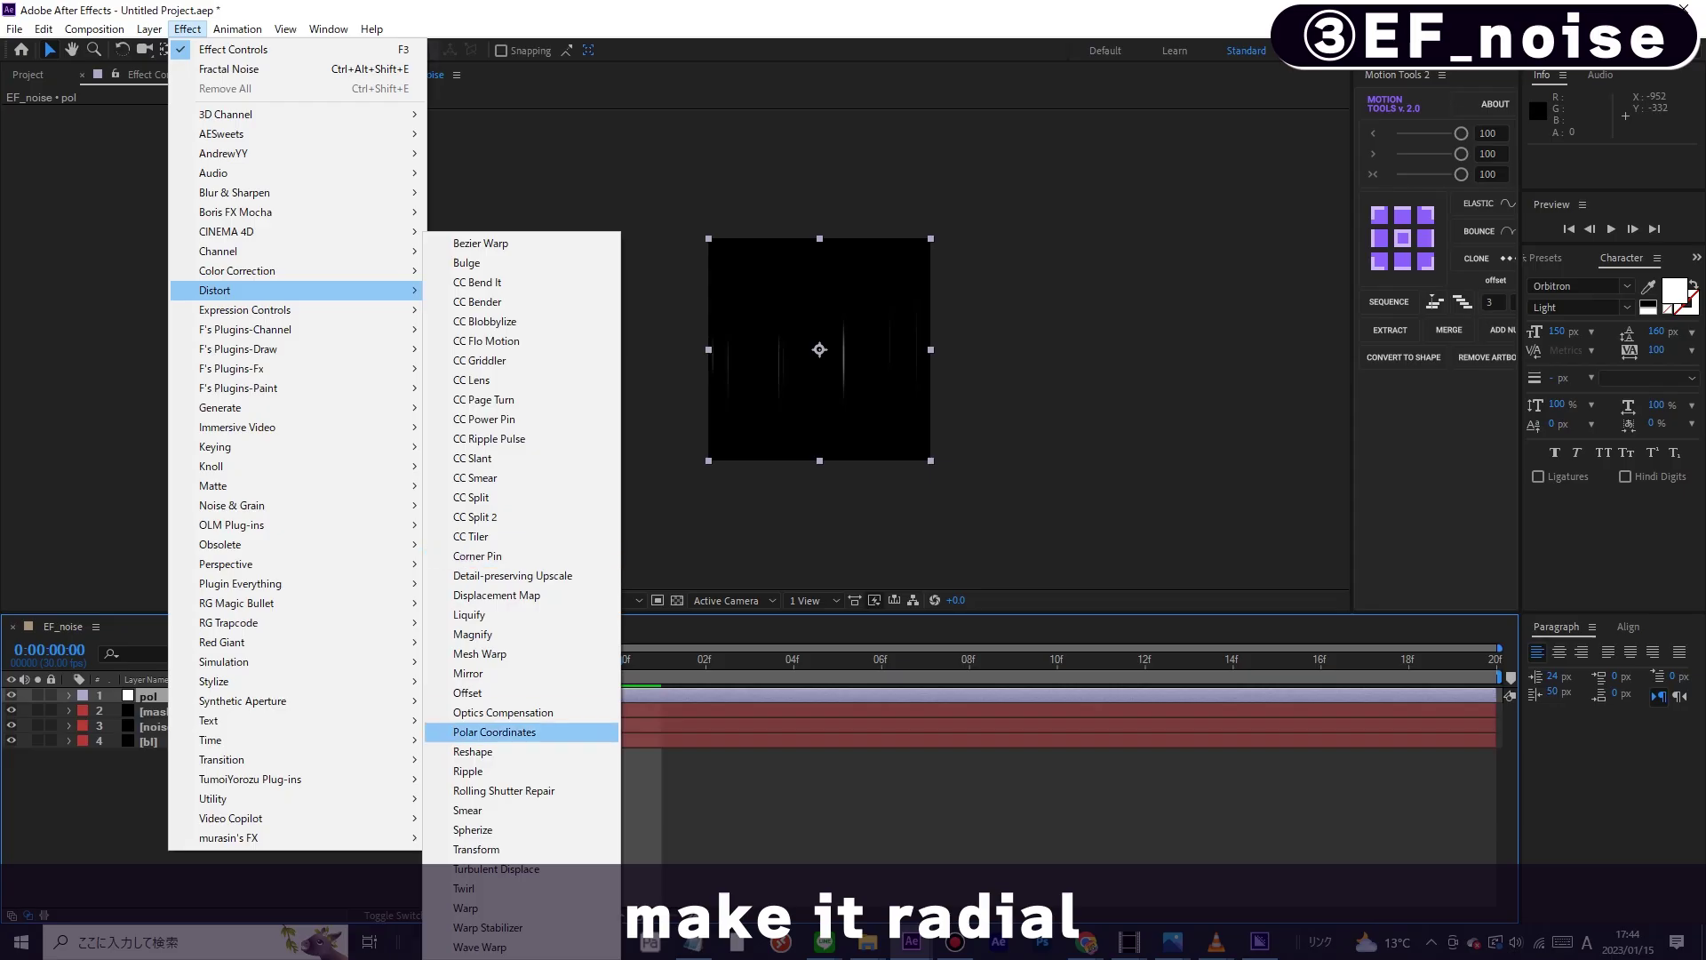
{"action": "key", "text": "Return"}
- Set Polar Coordinates to Rect to Polar with 100% interpolation and preview the radial streaks
{"action": "left_click", "coordinate": [211, 142]}
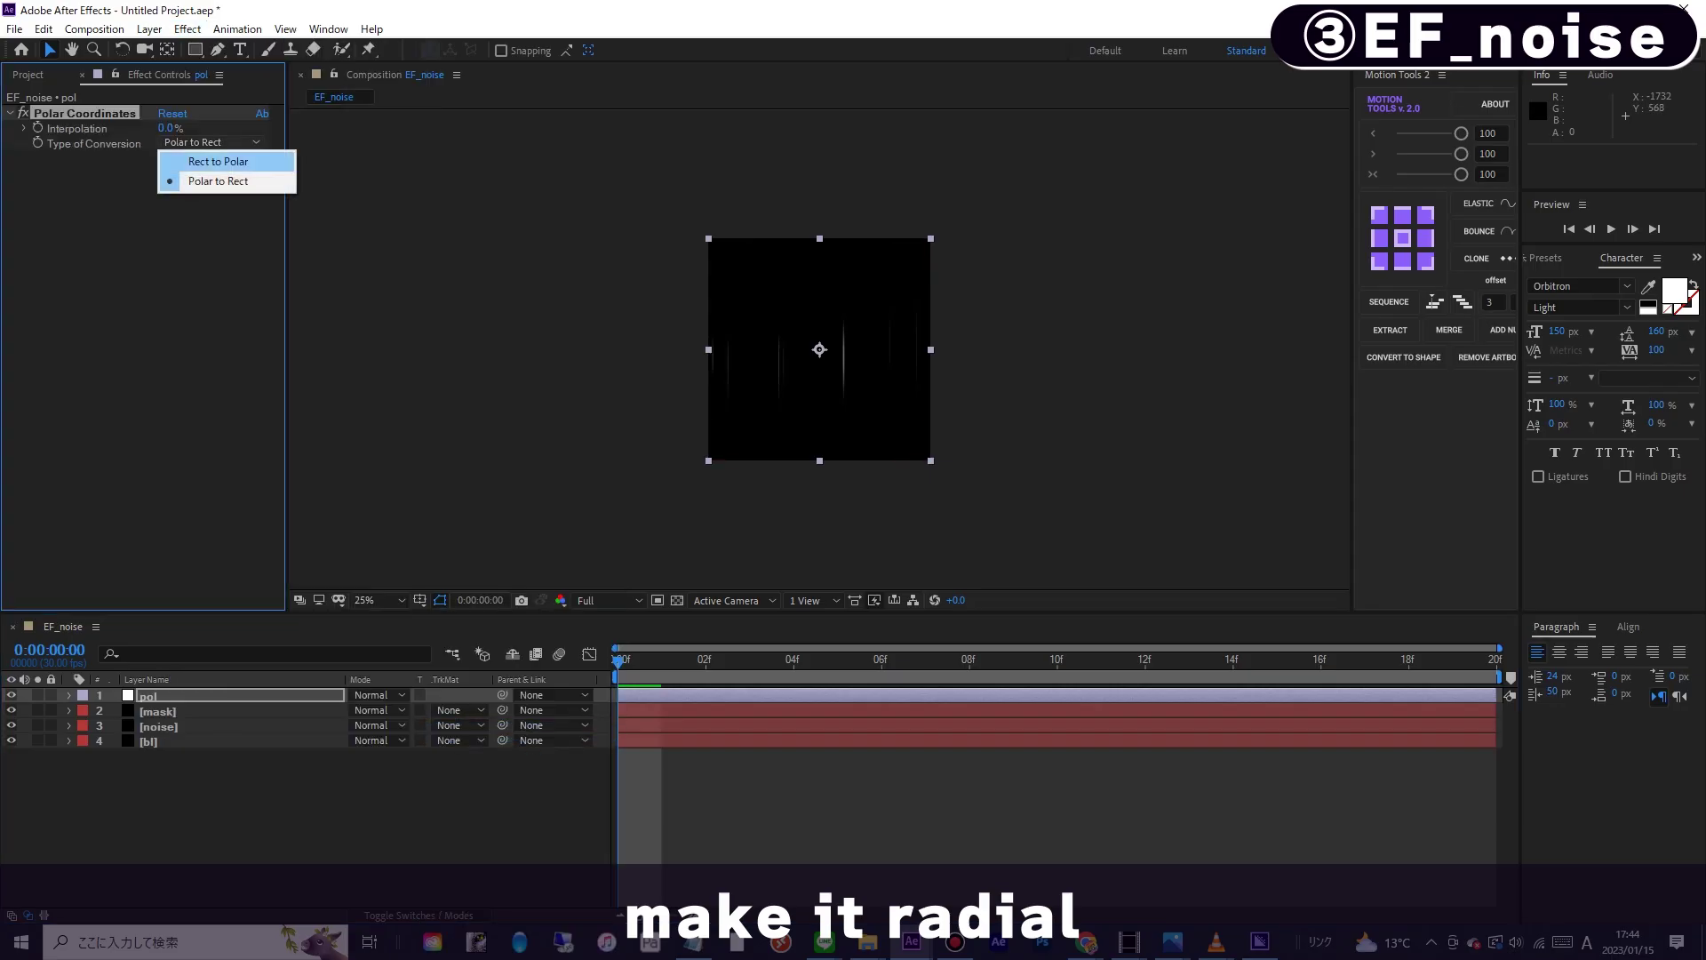
{"action": "left_click", "coordinate": [216, 161]}
{"action": "left_click_drag", "start_coordinate": [169, 128], "coordinate": [266, 128]}
{"action": "left_click", "coordinate": [599, 677]}
{"action": "key", "text": "space"}
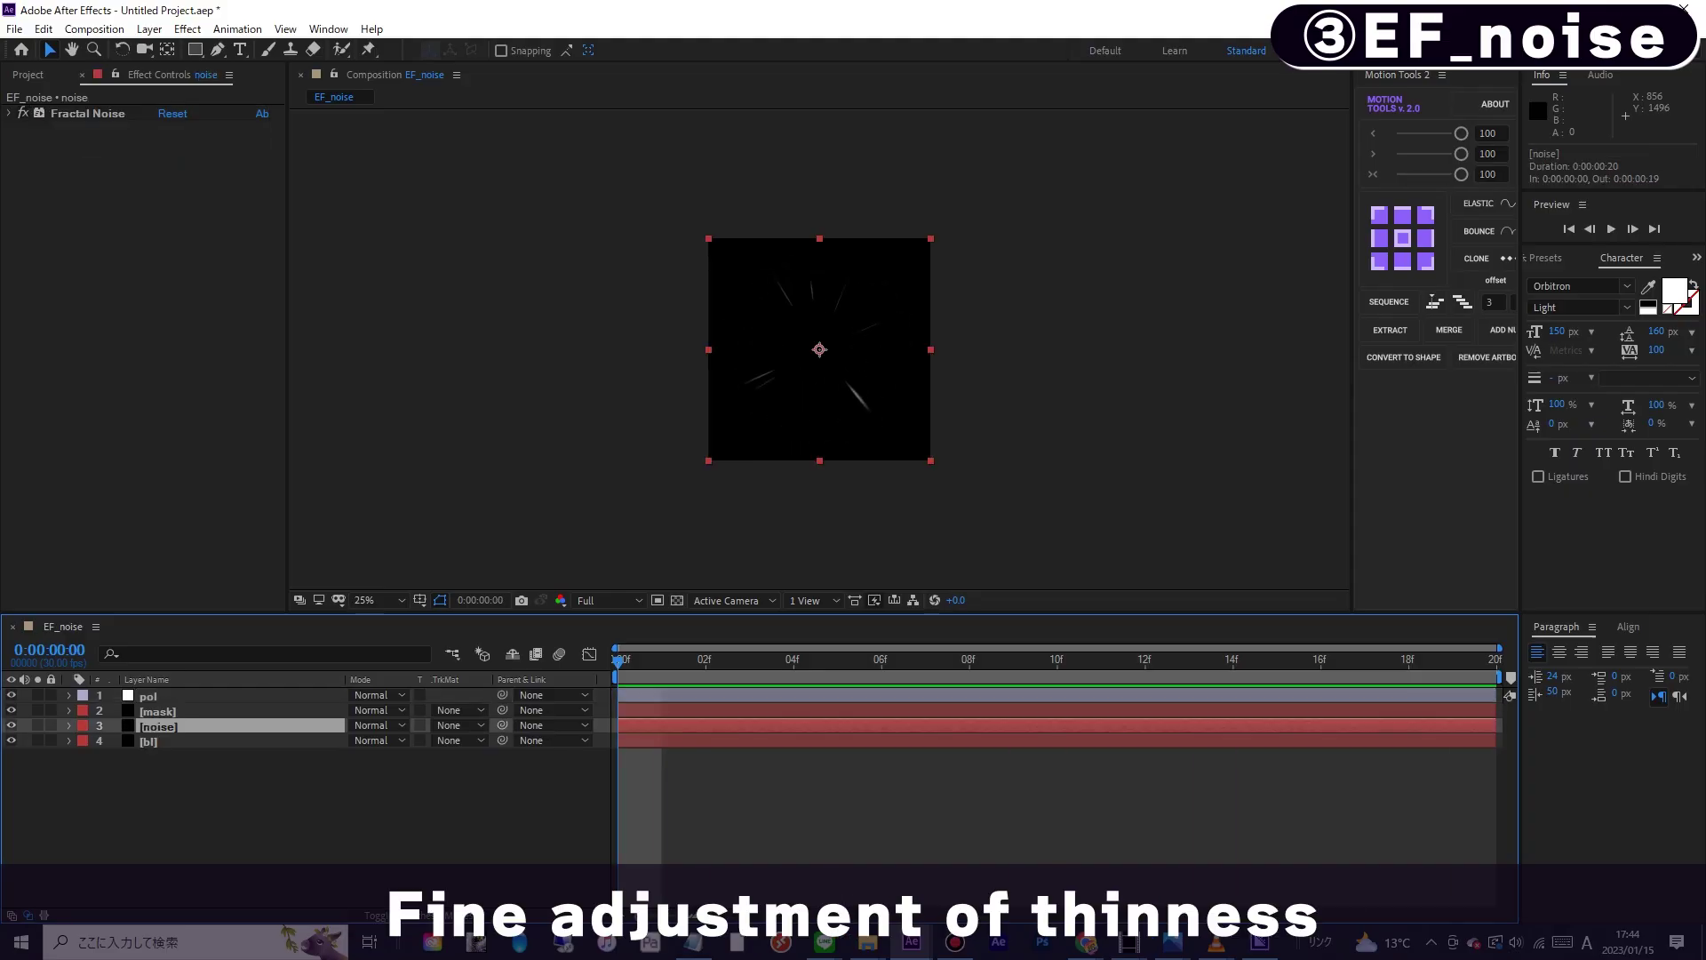
- Thin the radial streaks by setting the Fractal Noise Scale Width on the noise layer to 8, and preview the animation
{"action": "left_click", "coordinate": [8, 113]}
{"action": "scroll", "coordinate": [890, 394], "scroll_direction": "up", "scroll_amount": 2}
{"action": "key", "text": "space"}
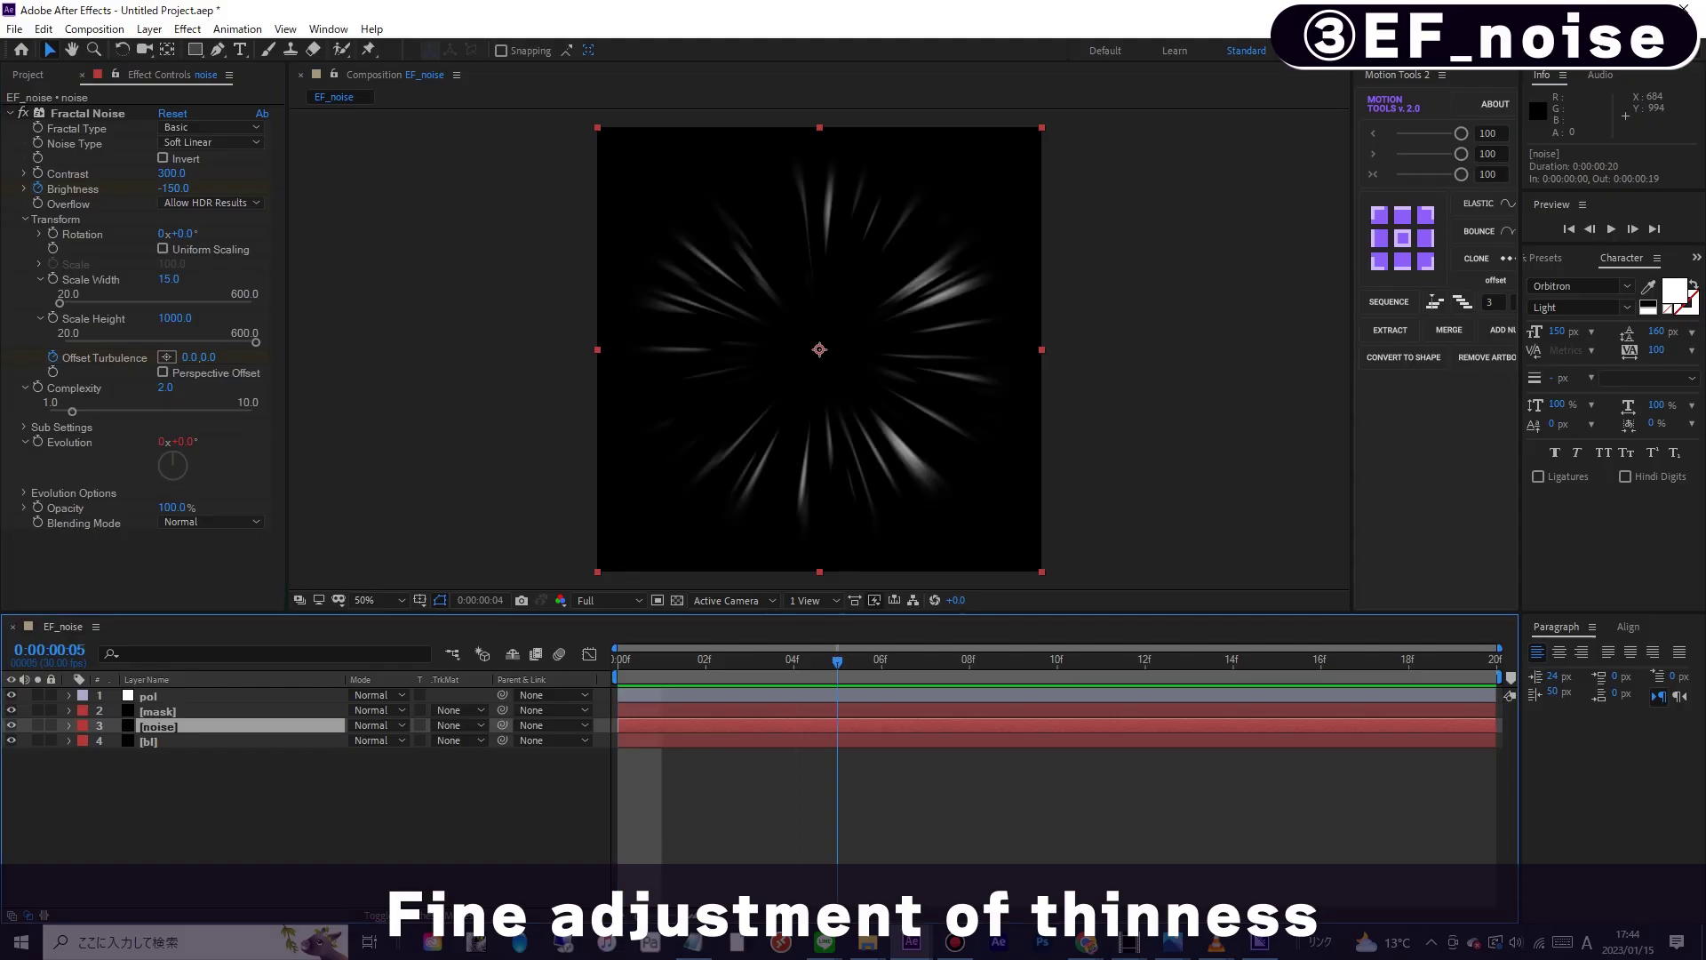
{"action": "left_click", "coordinate": [169, 279]}
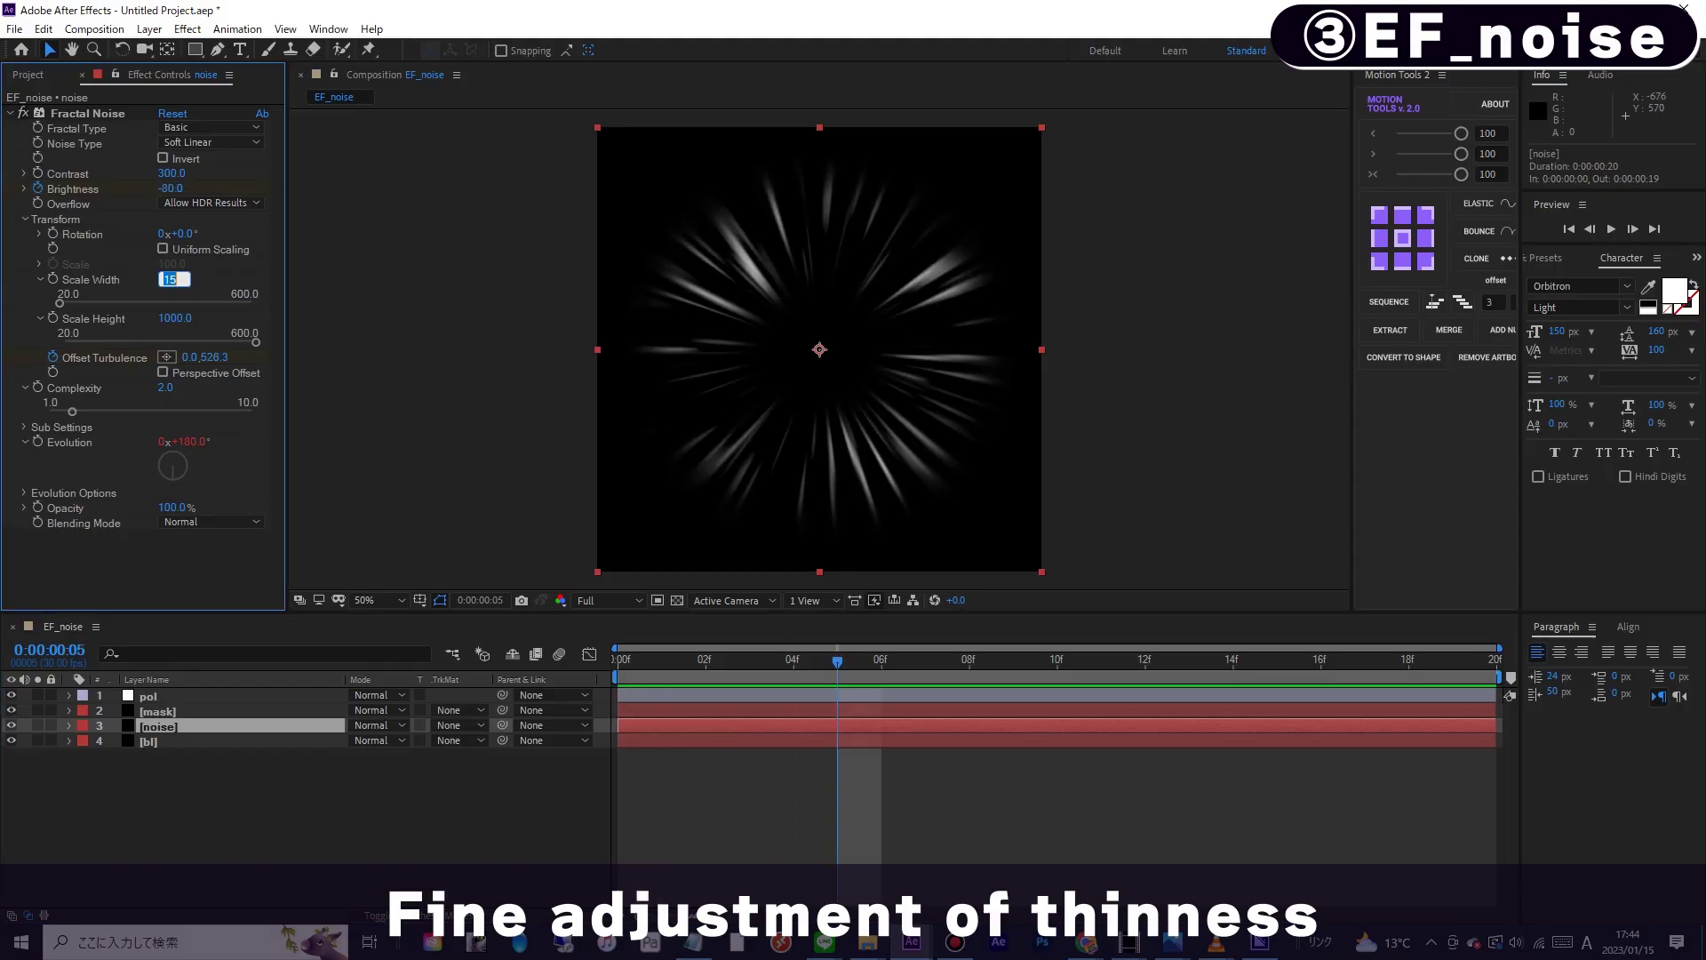
{"action": "key", "text": "Return"}
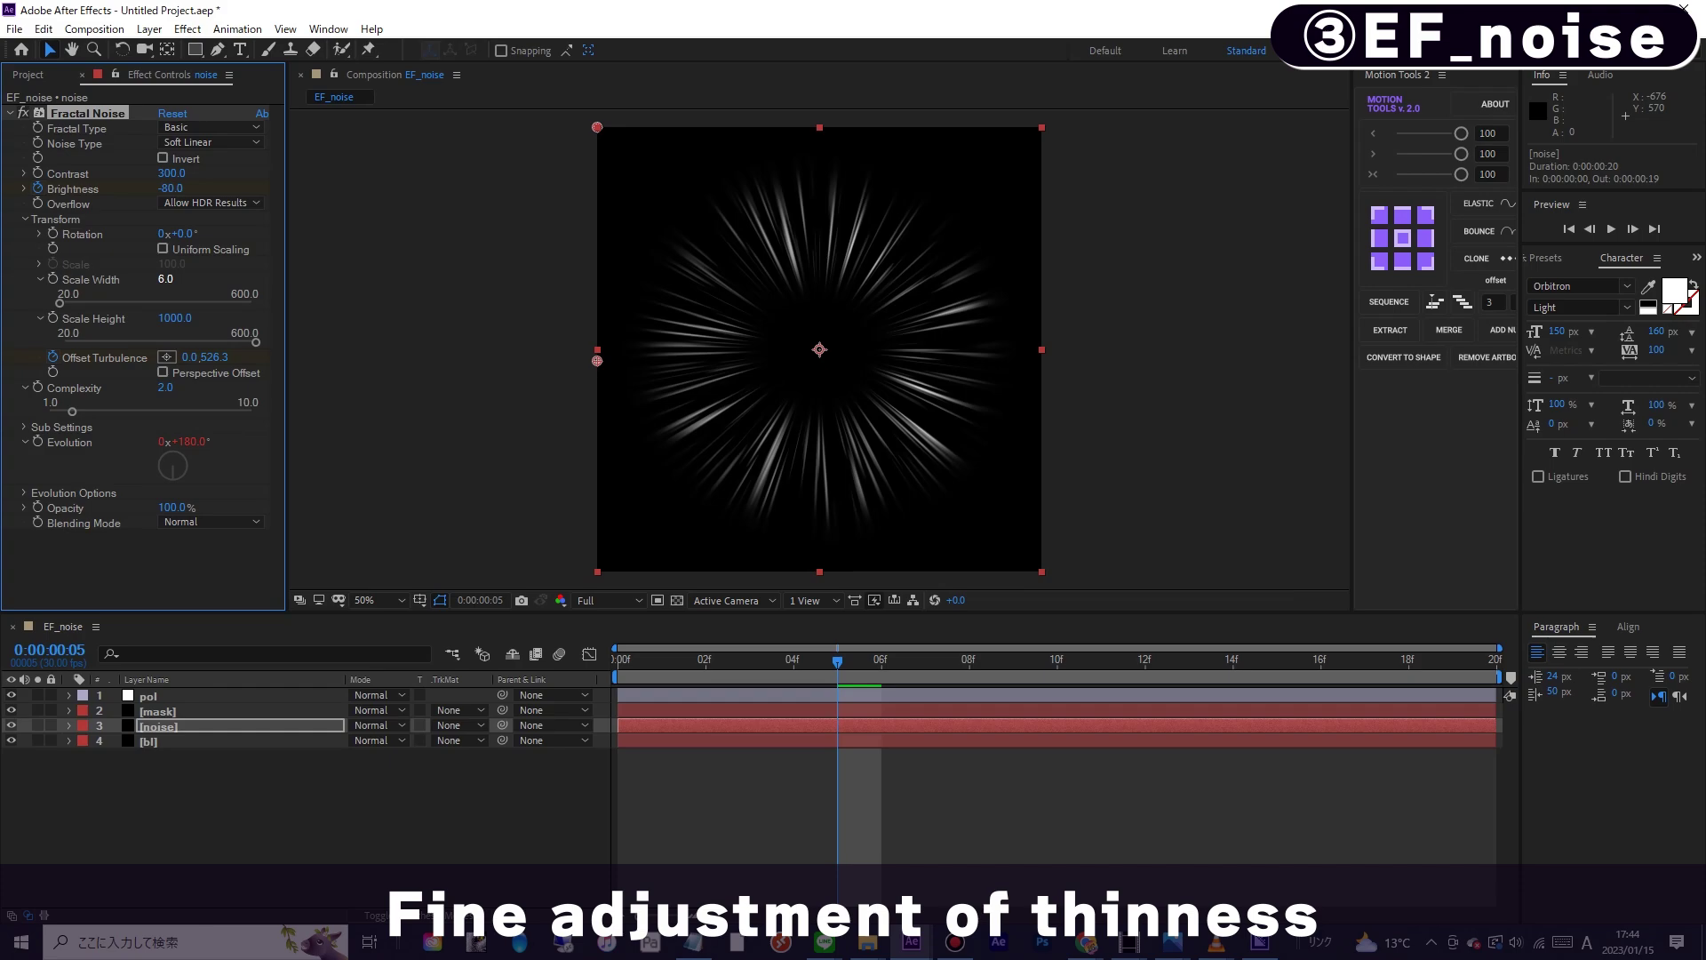
{"action": "key", "text": "Return"}
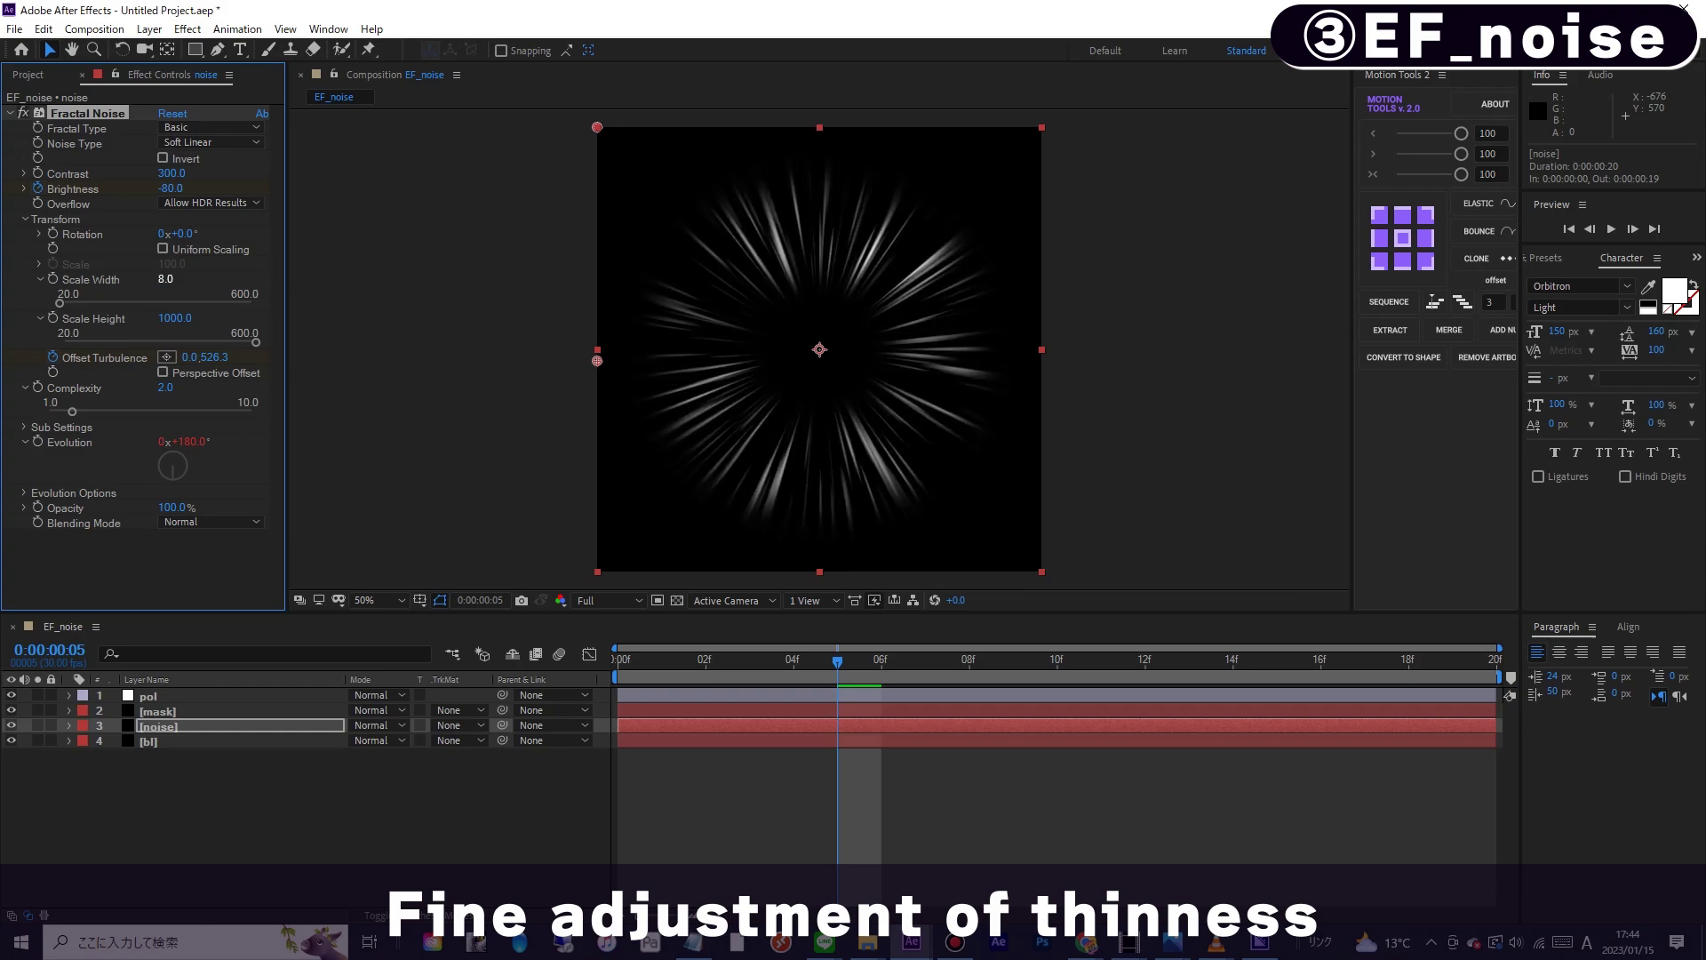
{"action": "key", "text": "space"}
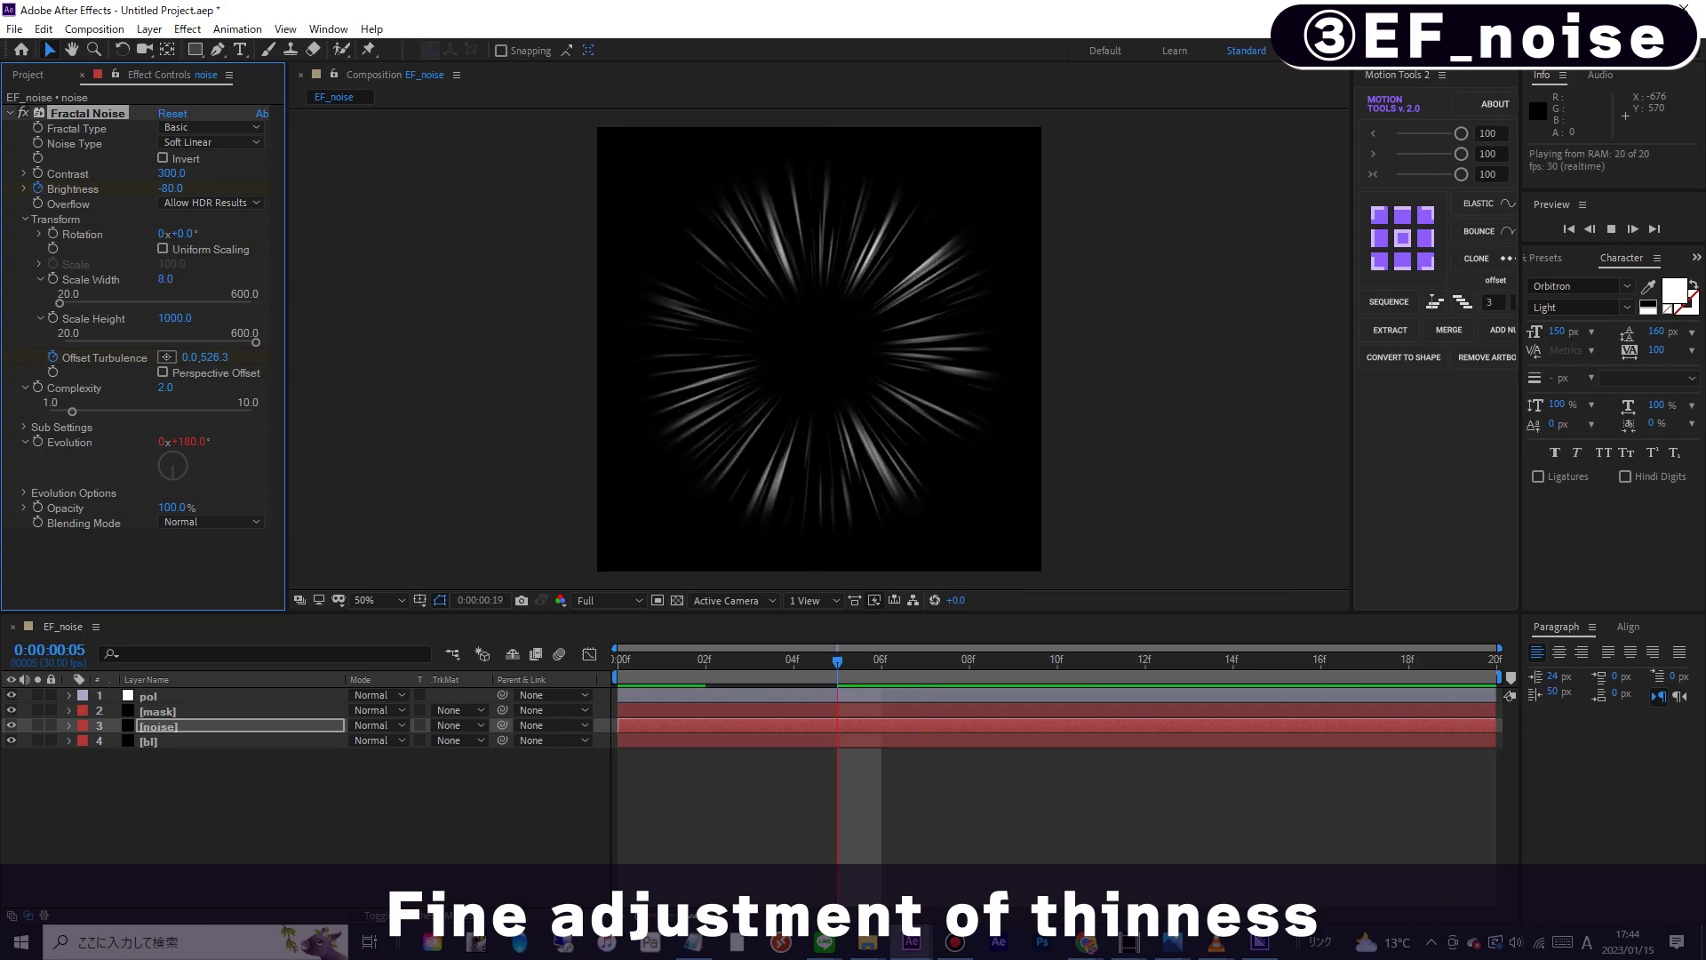
{"action": "left_click", "coordinate": [10, 113]}
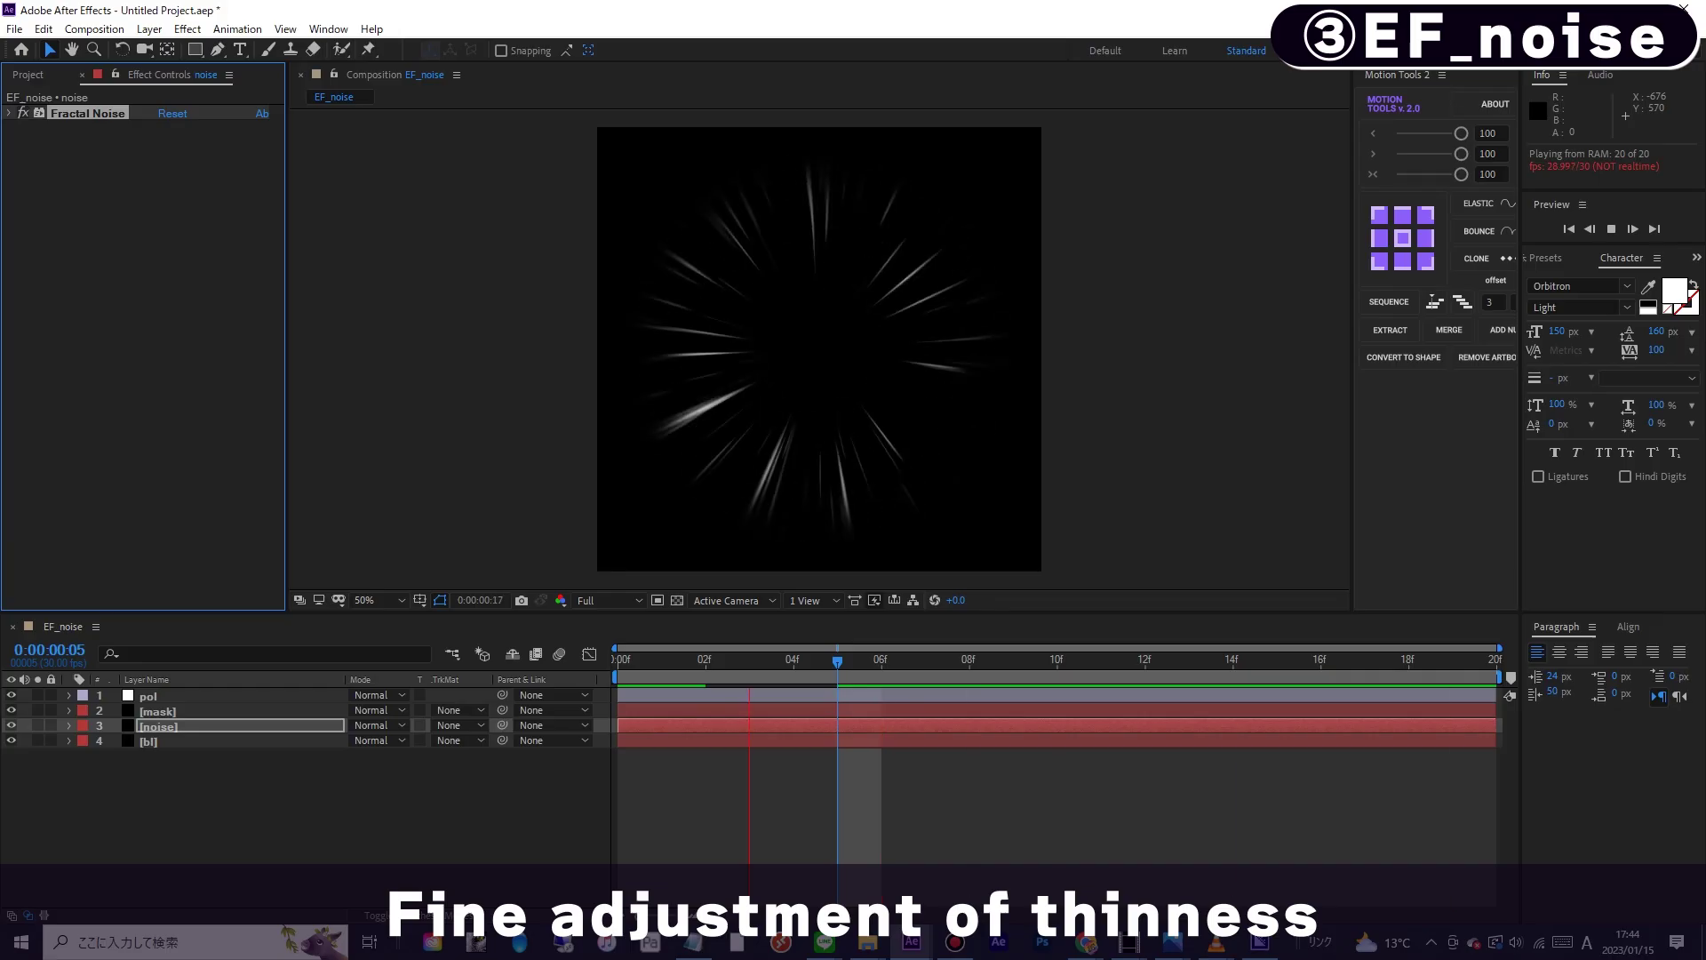
{"action": "key", "text": "space"}
- Create an adjustment layer named blur above the pol layer
{"action": "left_click", "coordinate": [149, 696]}
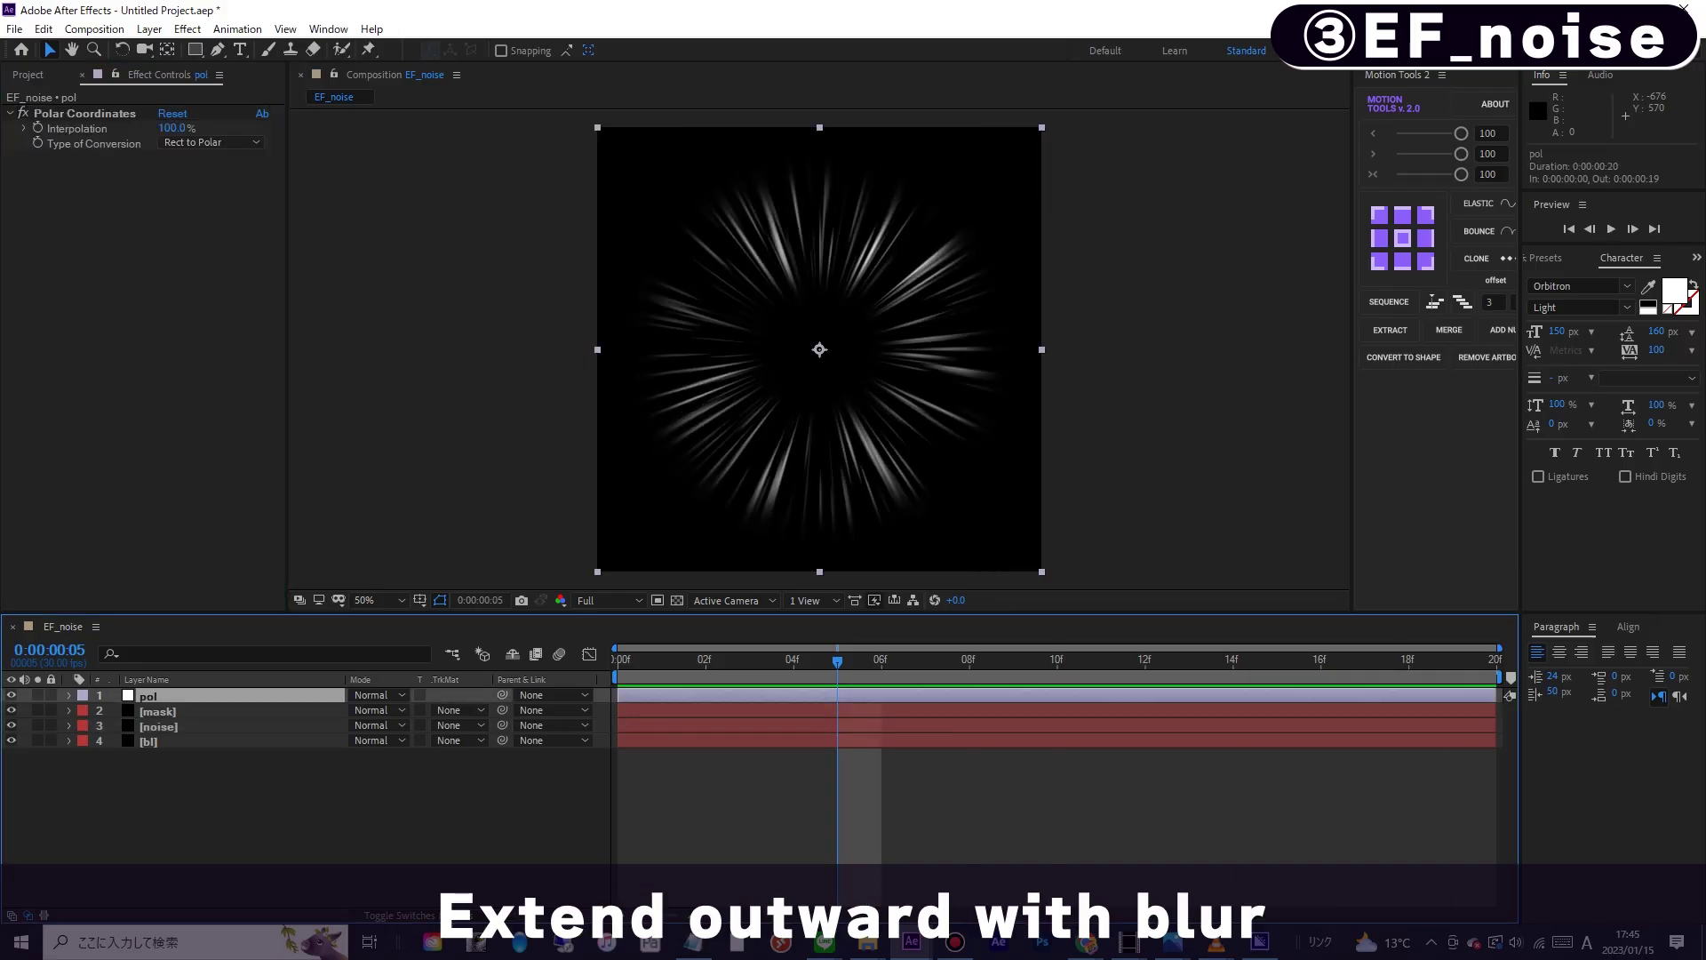
{"action": "key", "text": "ctrl+alt+y"}
{"action": "key", "text": "Return"}
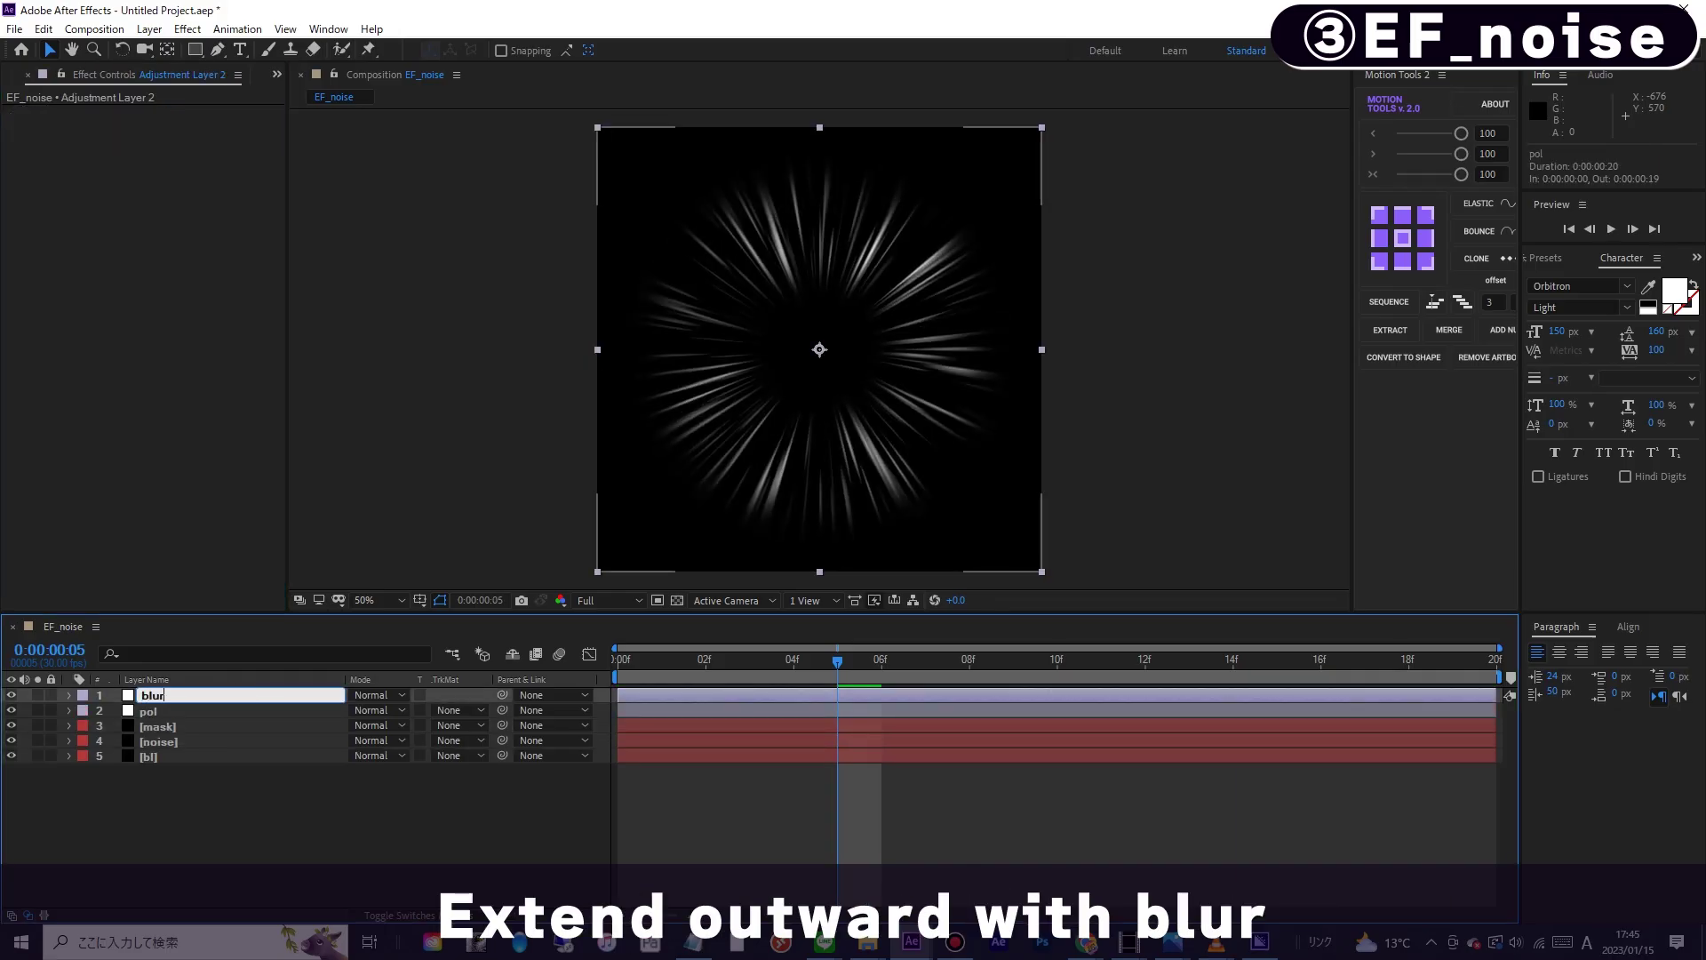
{"action": "key", "text": "Return"}
- Apply CC Radial Fast Blur to the blur layer with Zoom set to Brightest, and preview the animation
{"action": "left_click", "coordinate": [188, 29]}
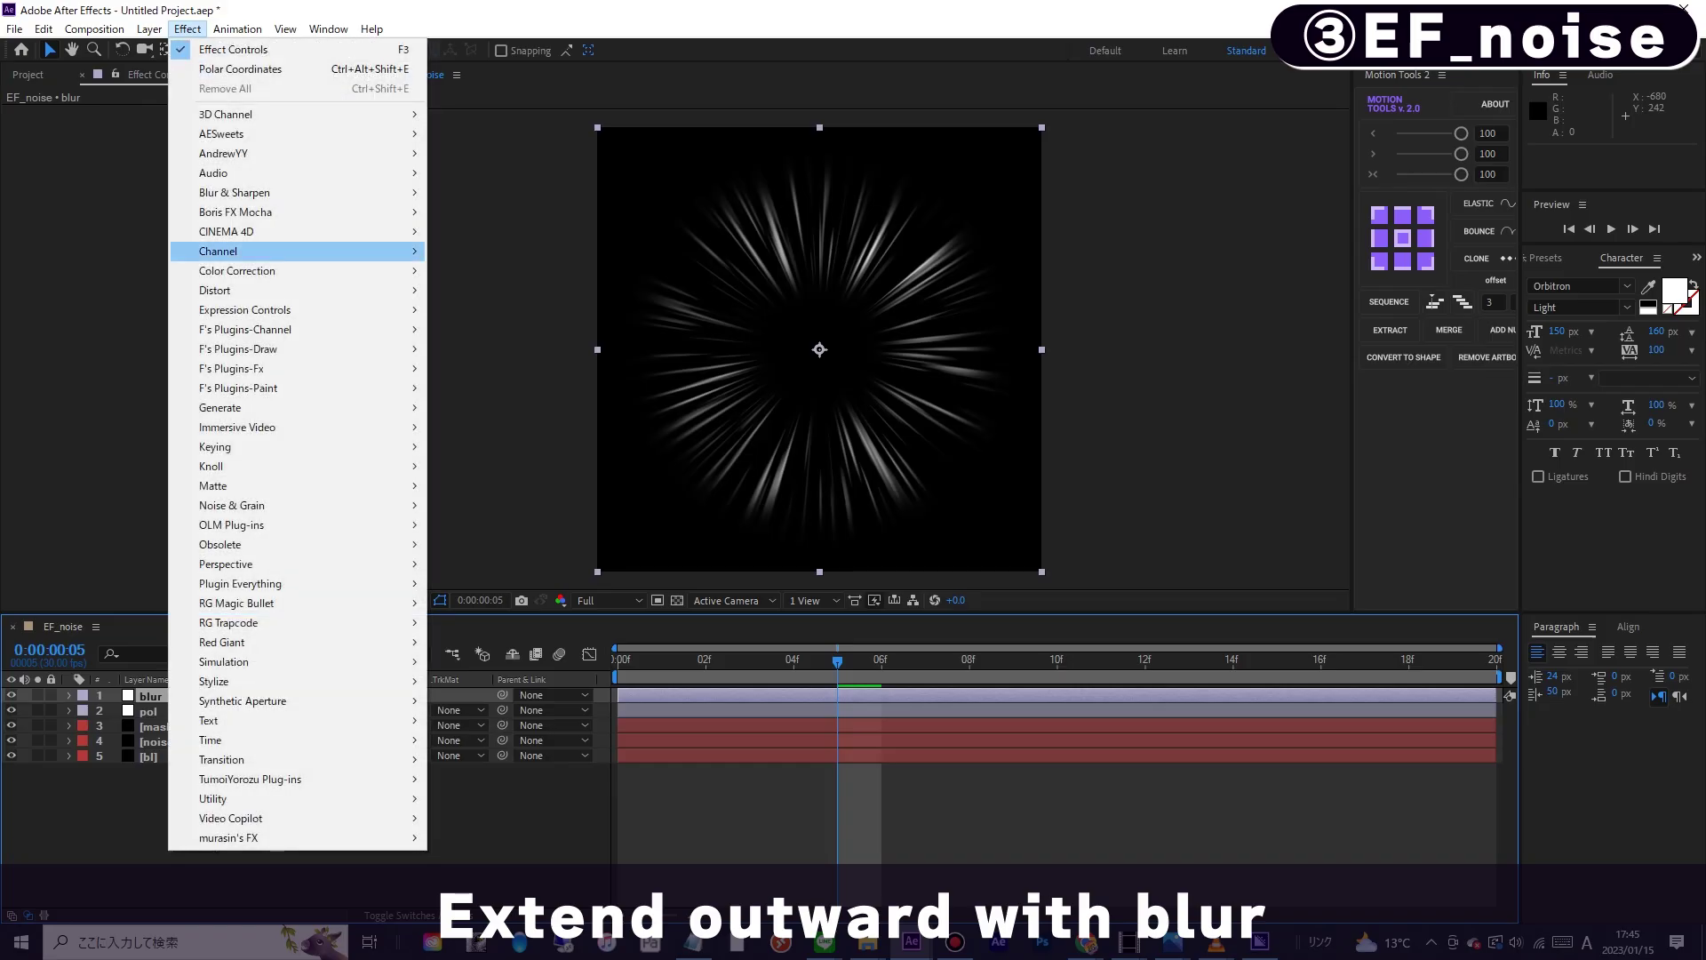
{"action": "mouse_move", "coordinate": [232, 192]}
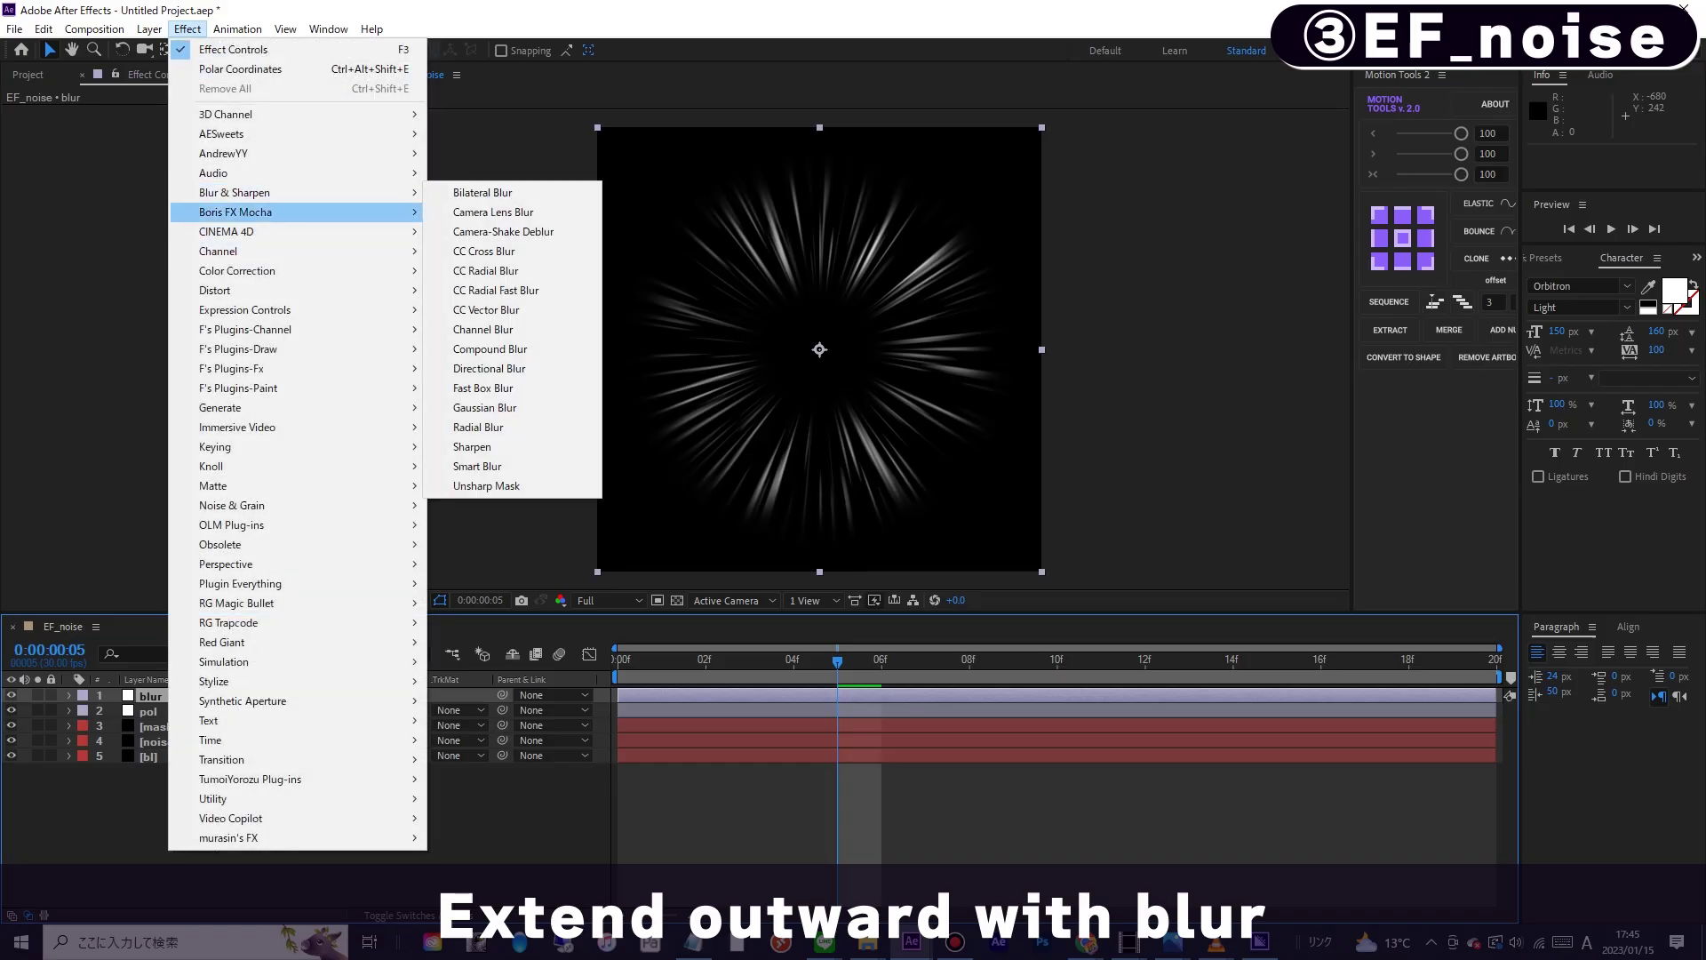
{"action": "left_click", "coordinate": [496, 289]}
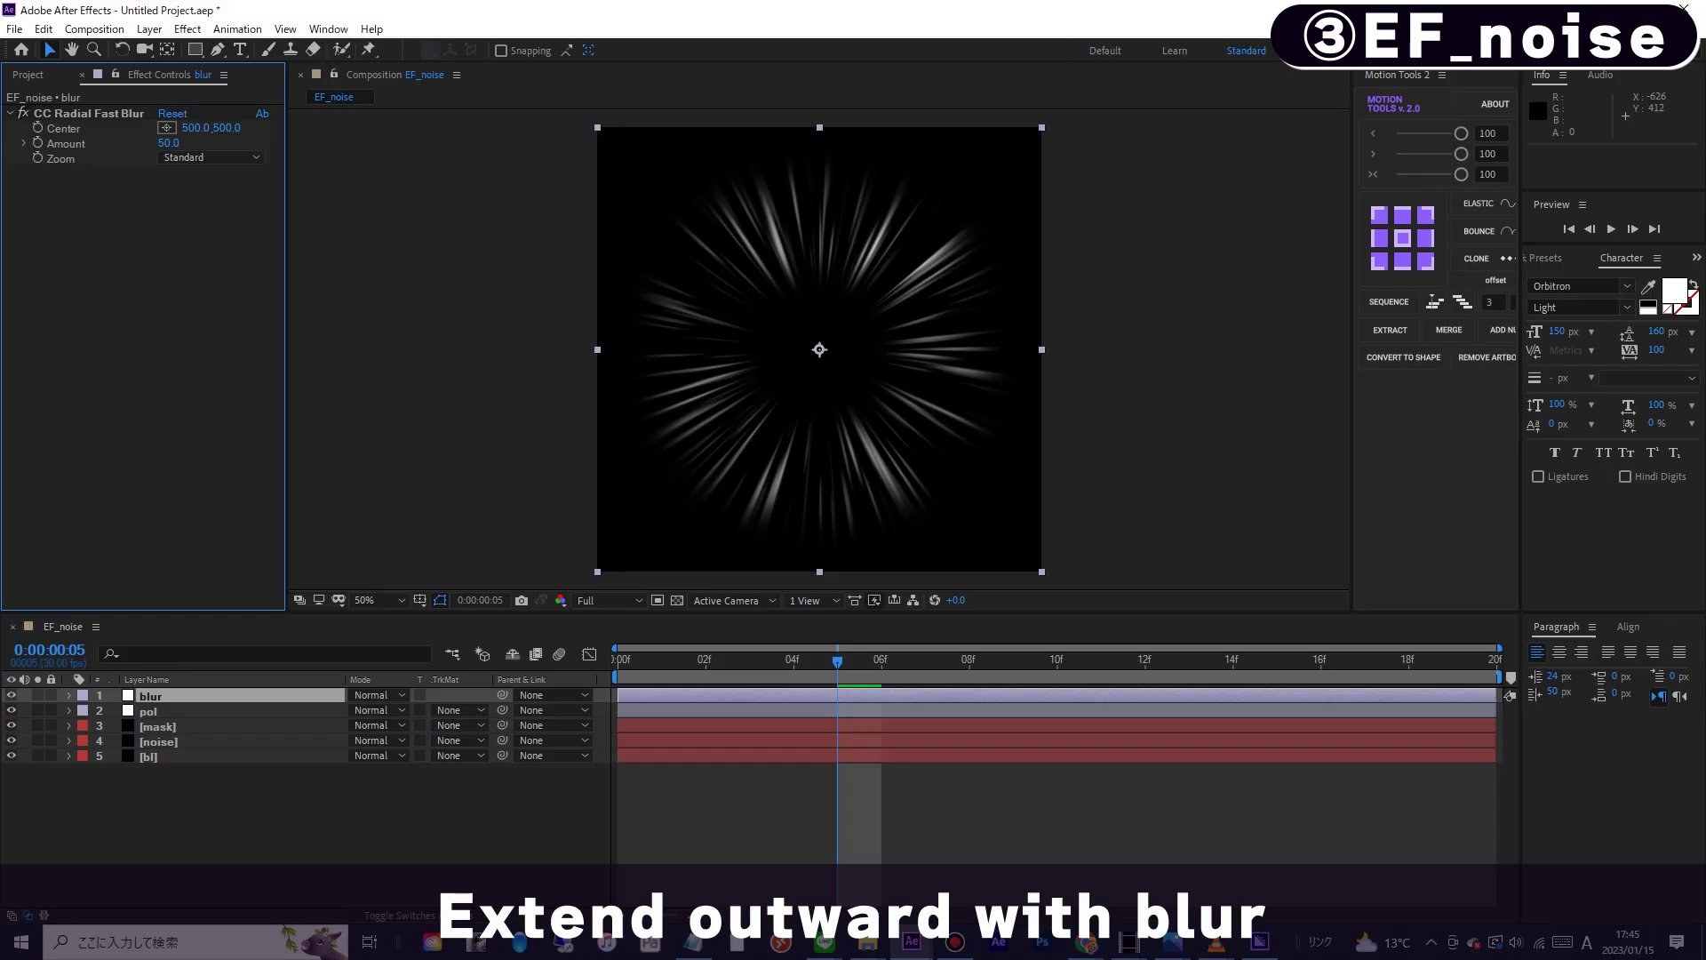
{"action": "left_click", "coordinate": [209, 158]}
{"action": "left_click", "coordinate": [187, 195]}
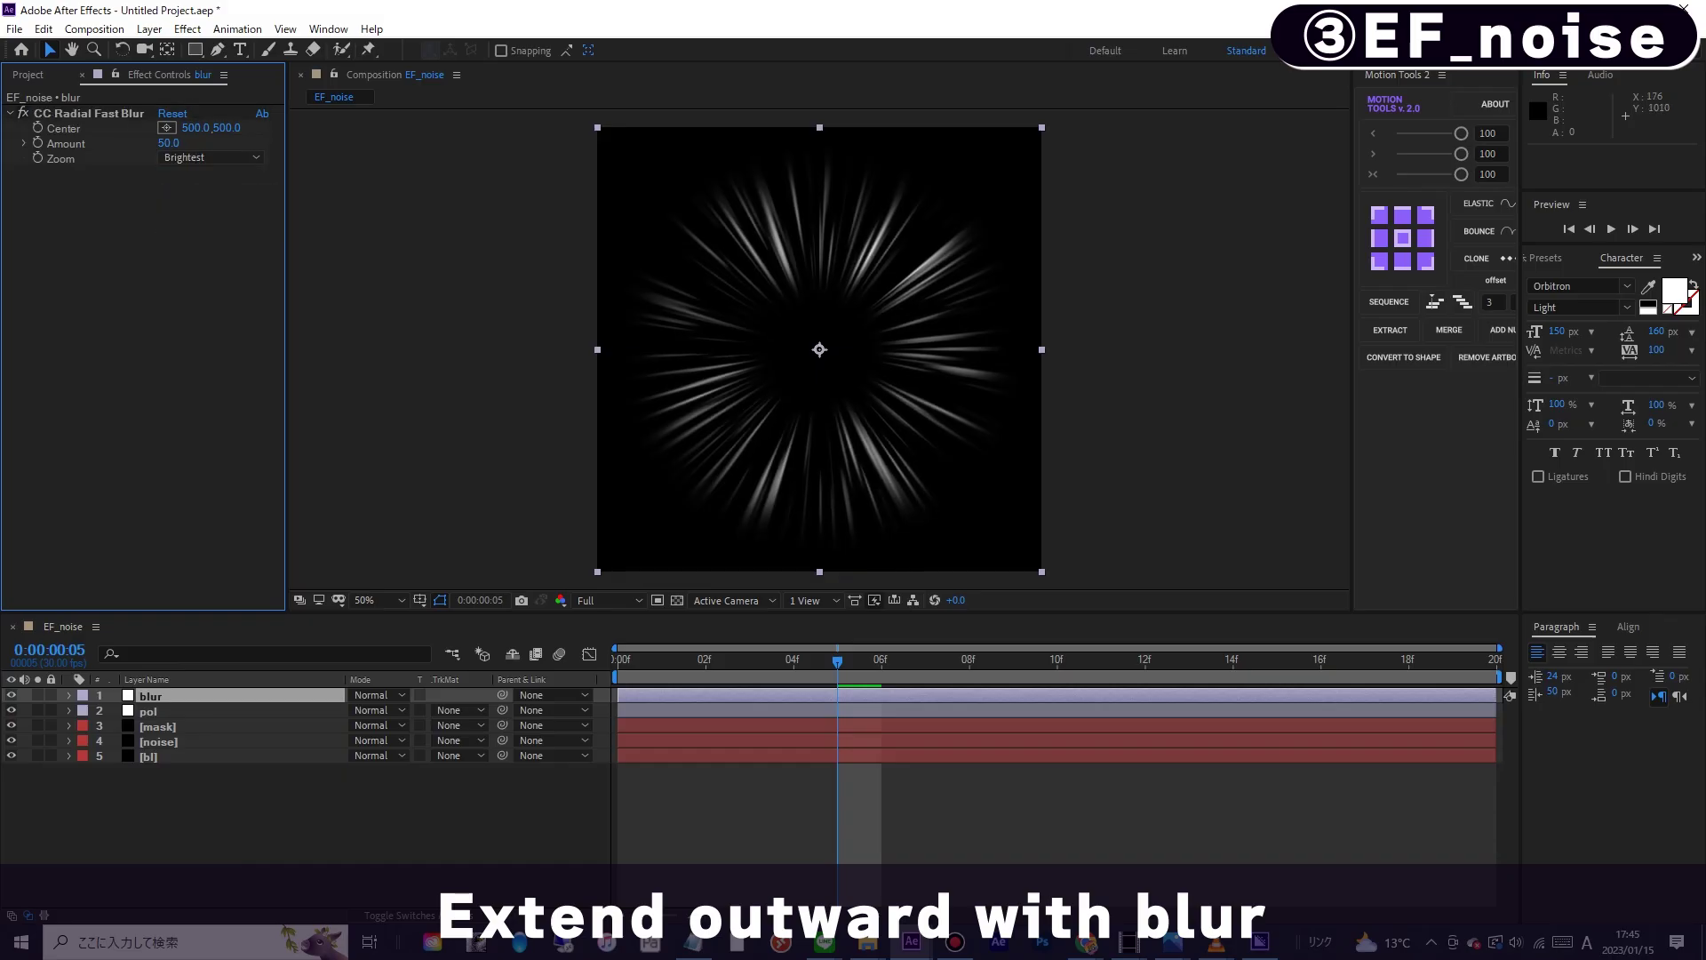
{"action": "key", "text": "space"}
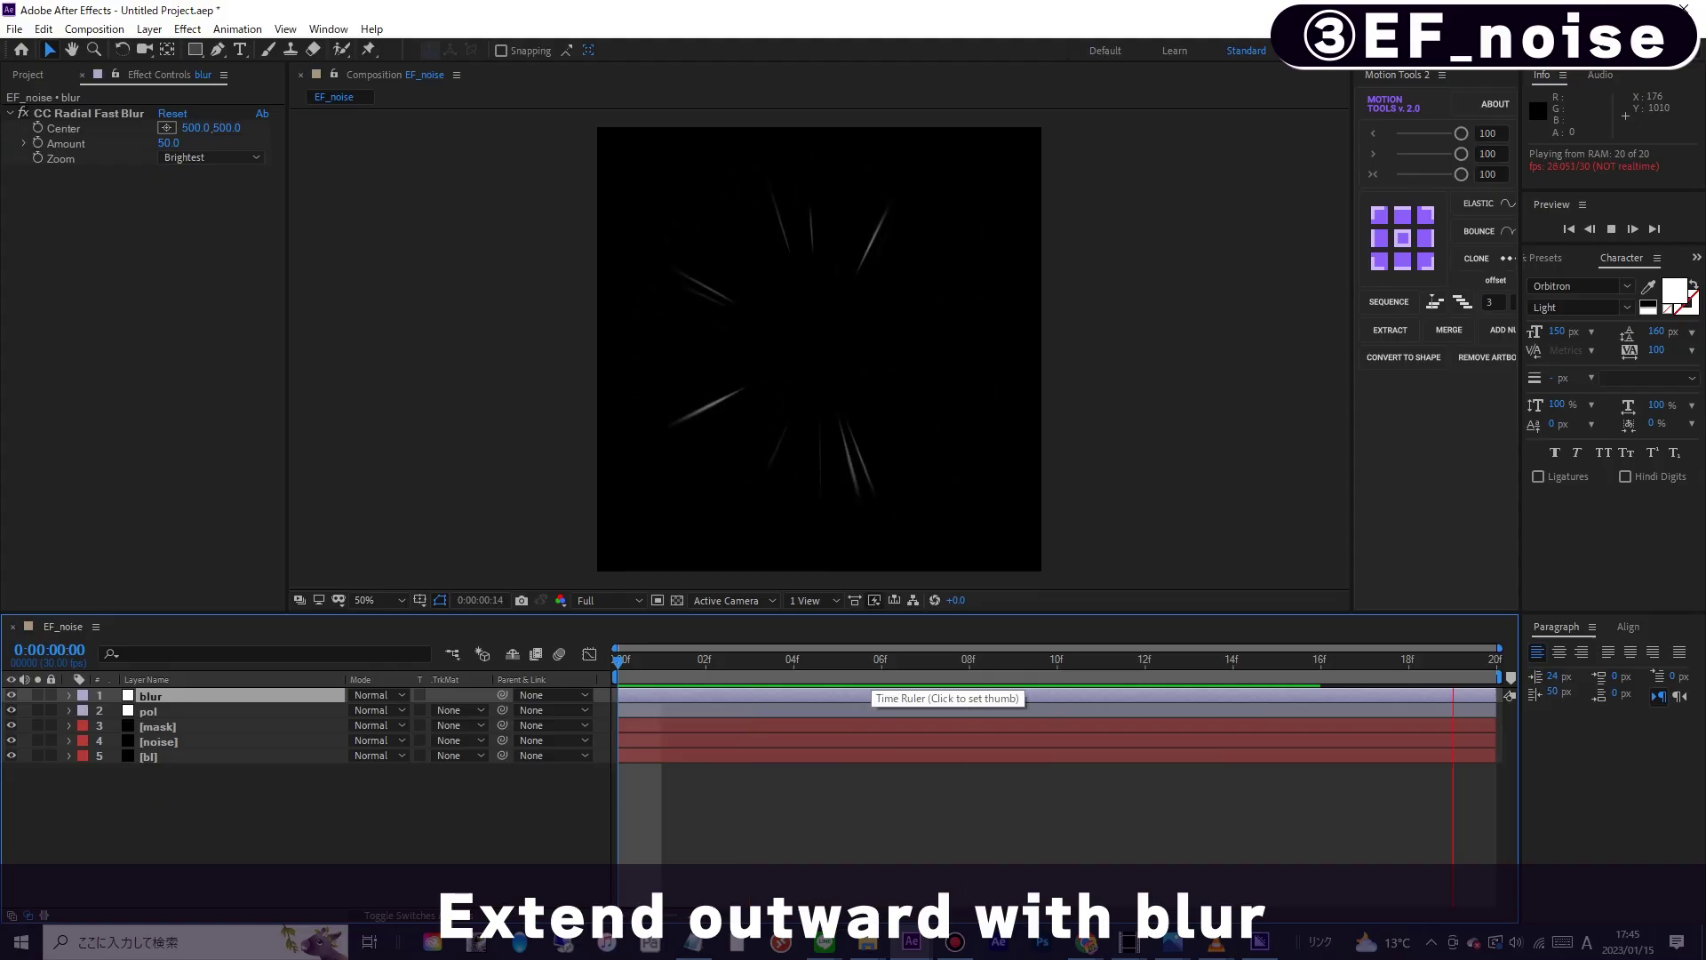
- Create an adjustment layer named sca above the blur layer
{"action": "left_click", "coordinate": [844, 662]}
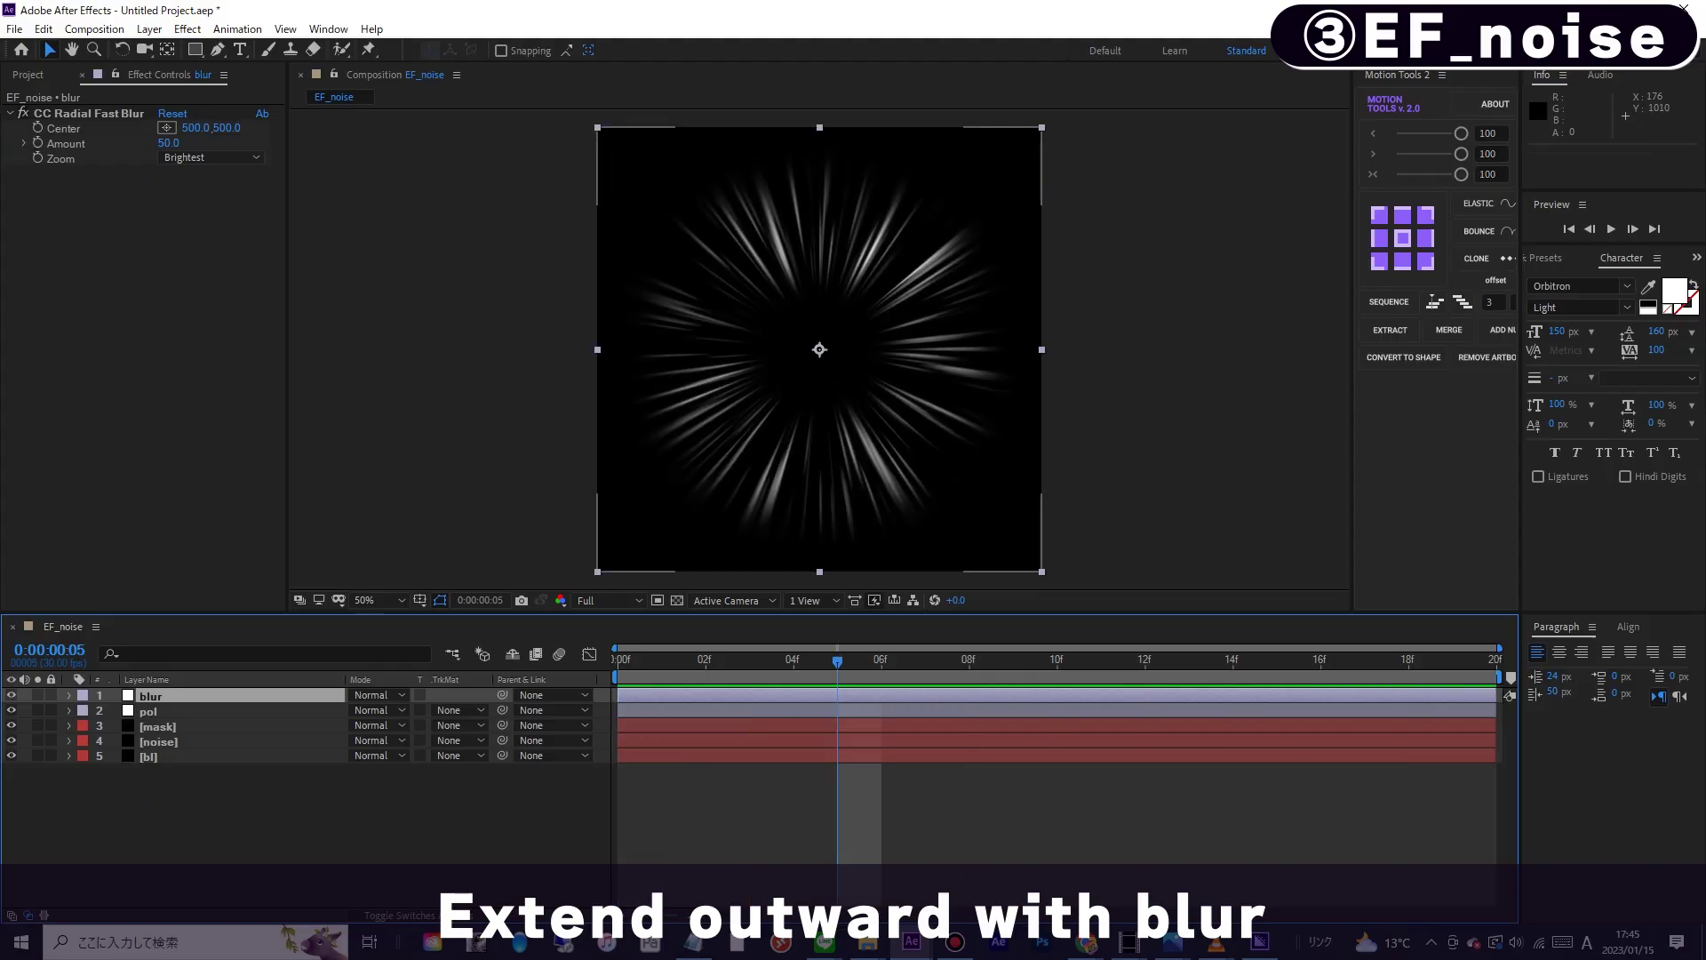
{"action": "key", "text": "ctrl+alt+y"}
{"action": "key", "text": "Return"}
{"action": "type", "text": "sca"}
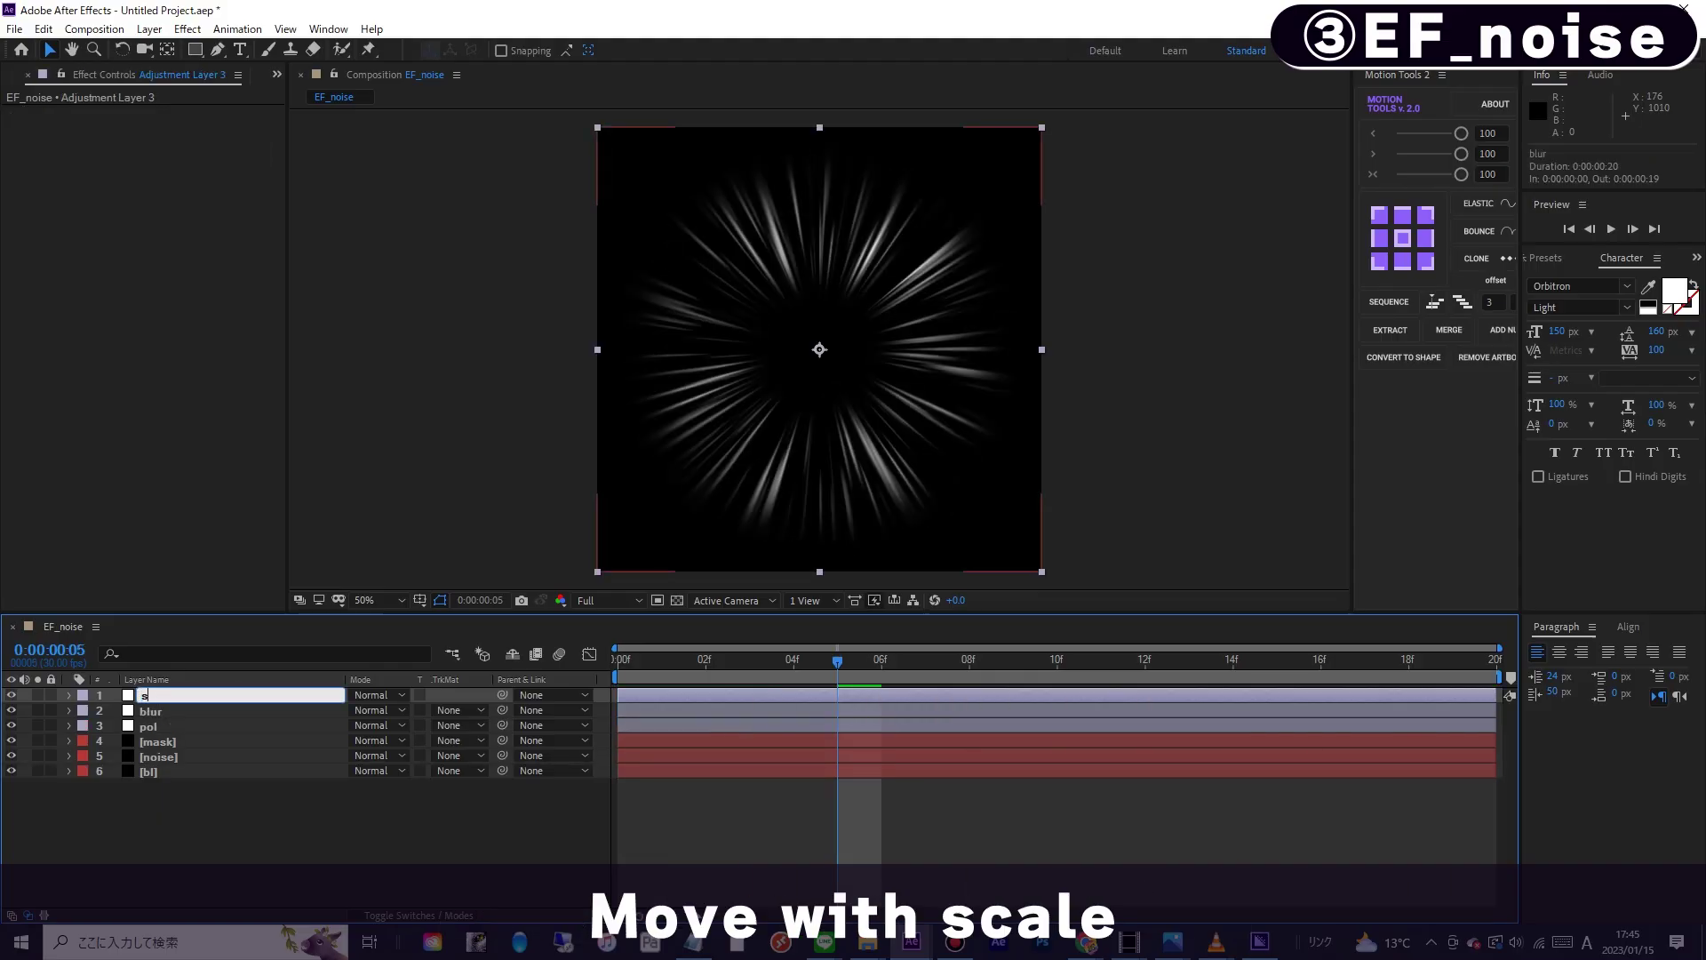
{"action": "key", "text": "Return"}
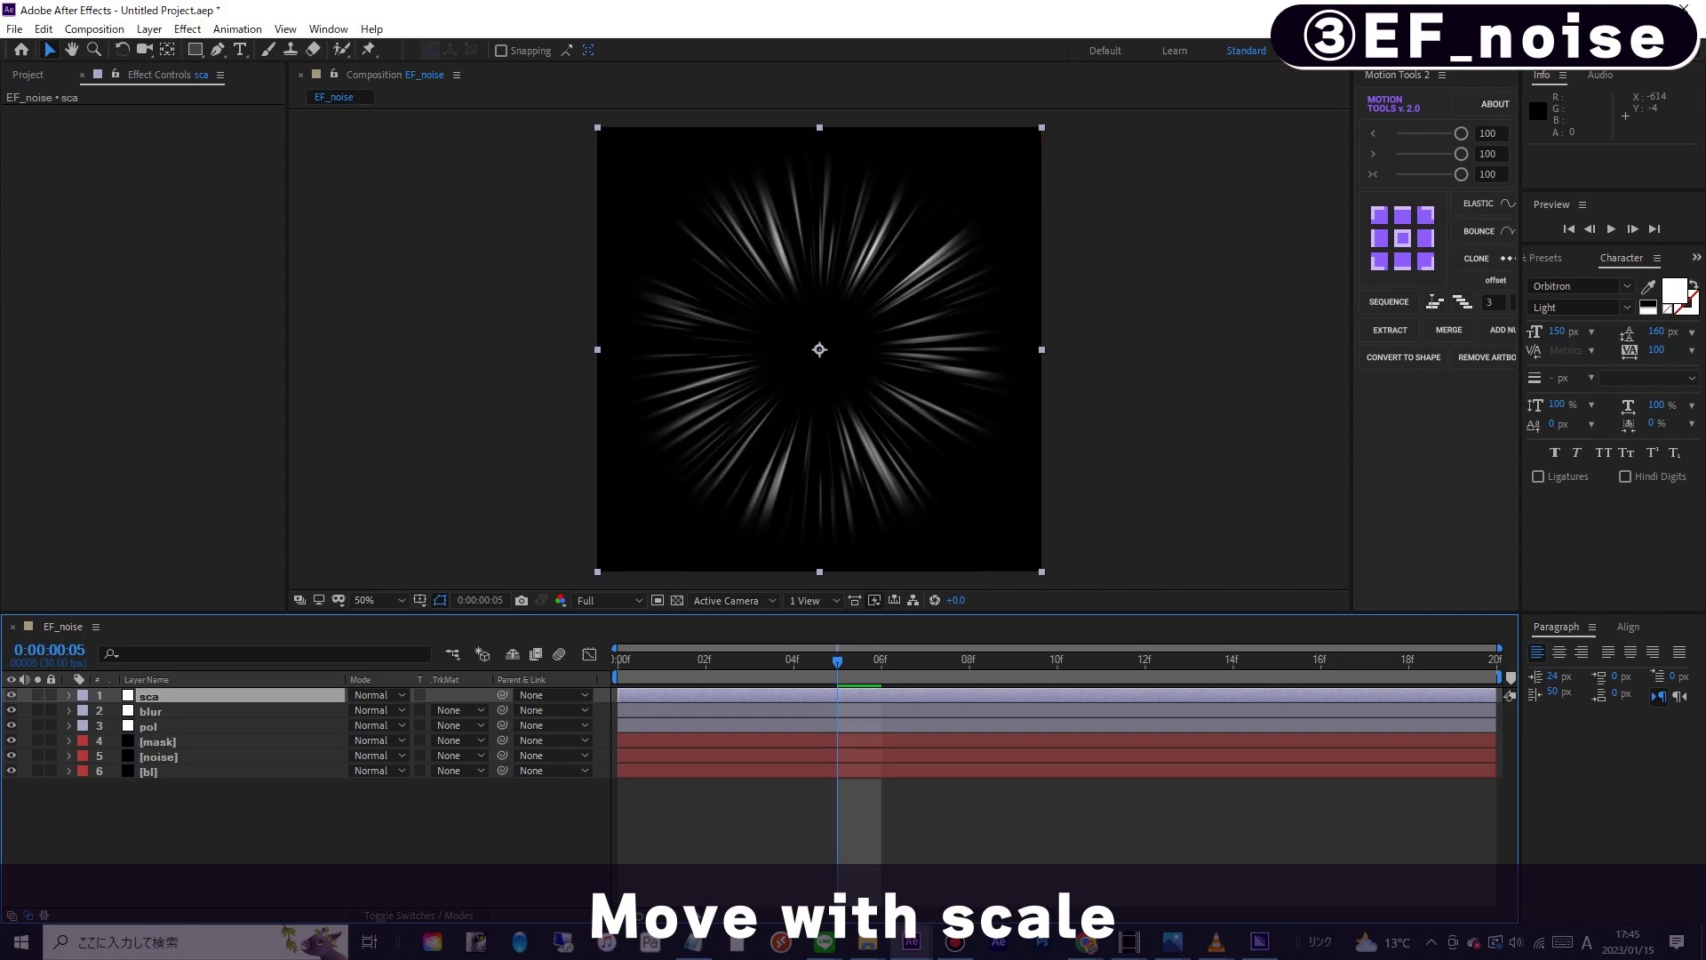
- Apply the Distort Transform effect to the sca layer and start keyframing its Scale at frame 0 with a value of 0
{"action": "left_click", "coordinate": [187, 29]}
{"action": "mouse_move", "coordinate": [215, 290]}
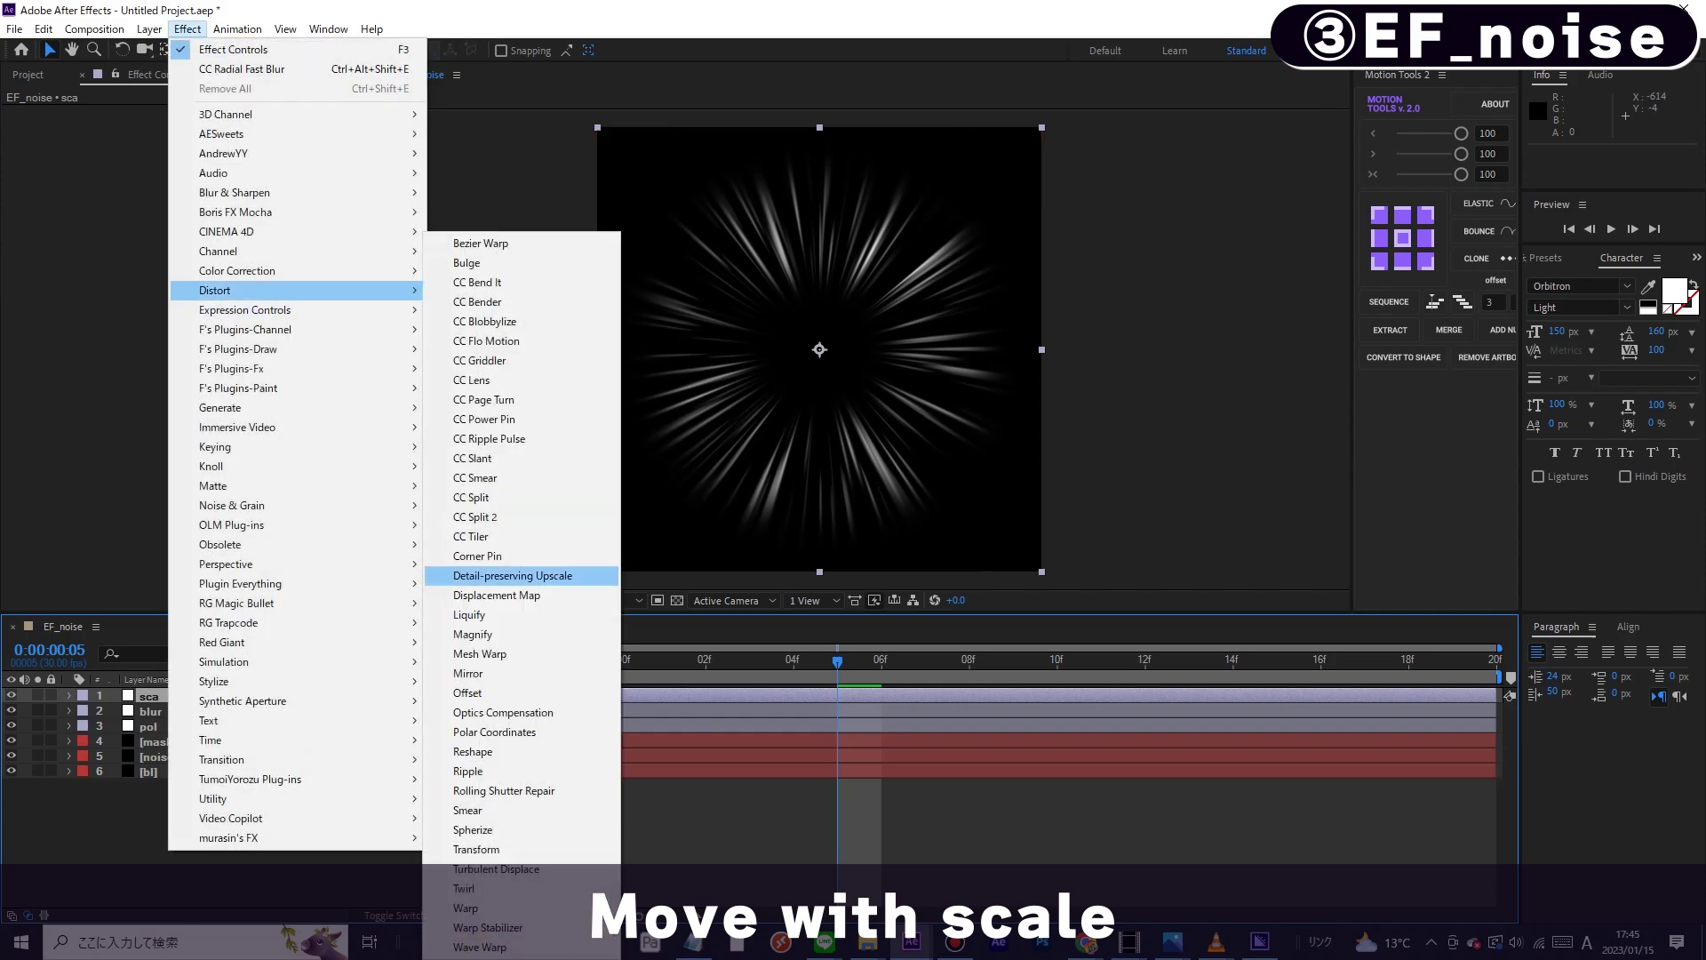
{"action": "left_click", "coordinate": [476, 849]}
{"action": "key", "text": "Home"}
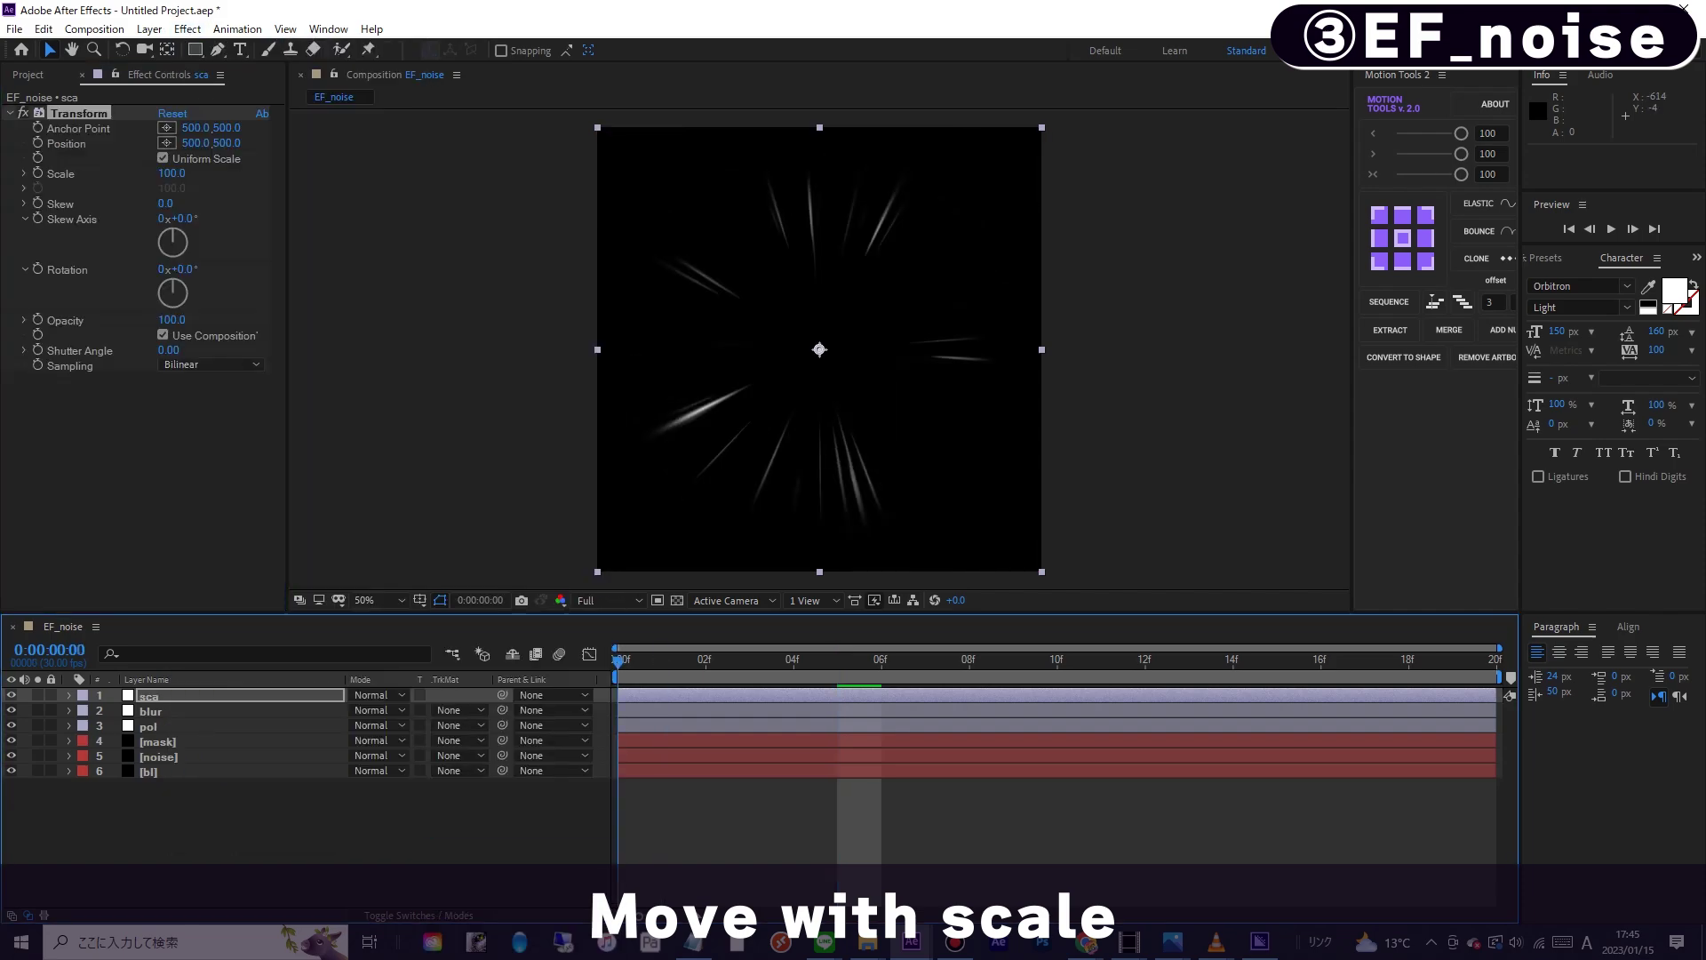
{"action": "left_click", "coordinate": [172, 174]}
{"action": "type", "text": "0"}
{"action": "key", "text": "Return"}
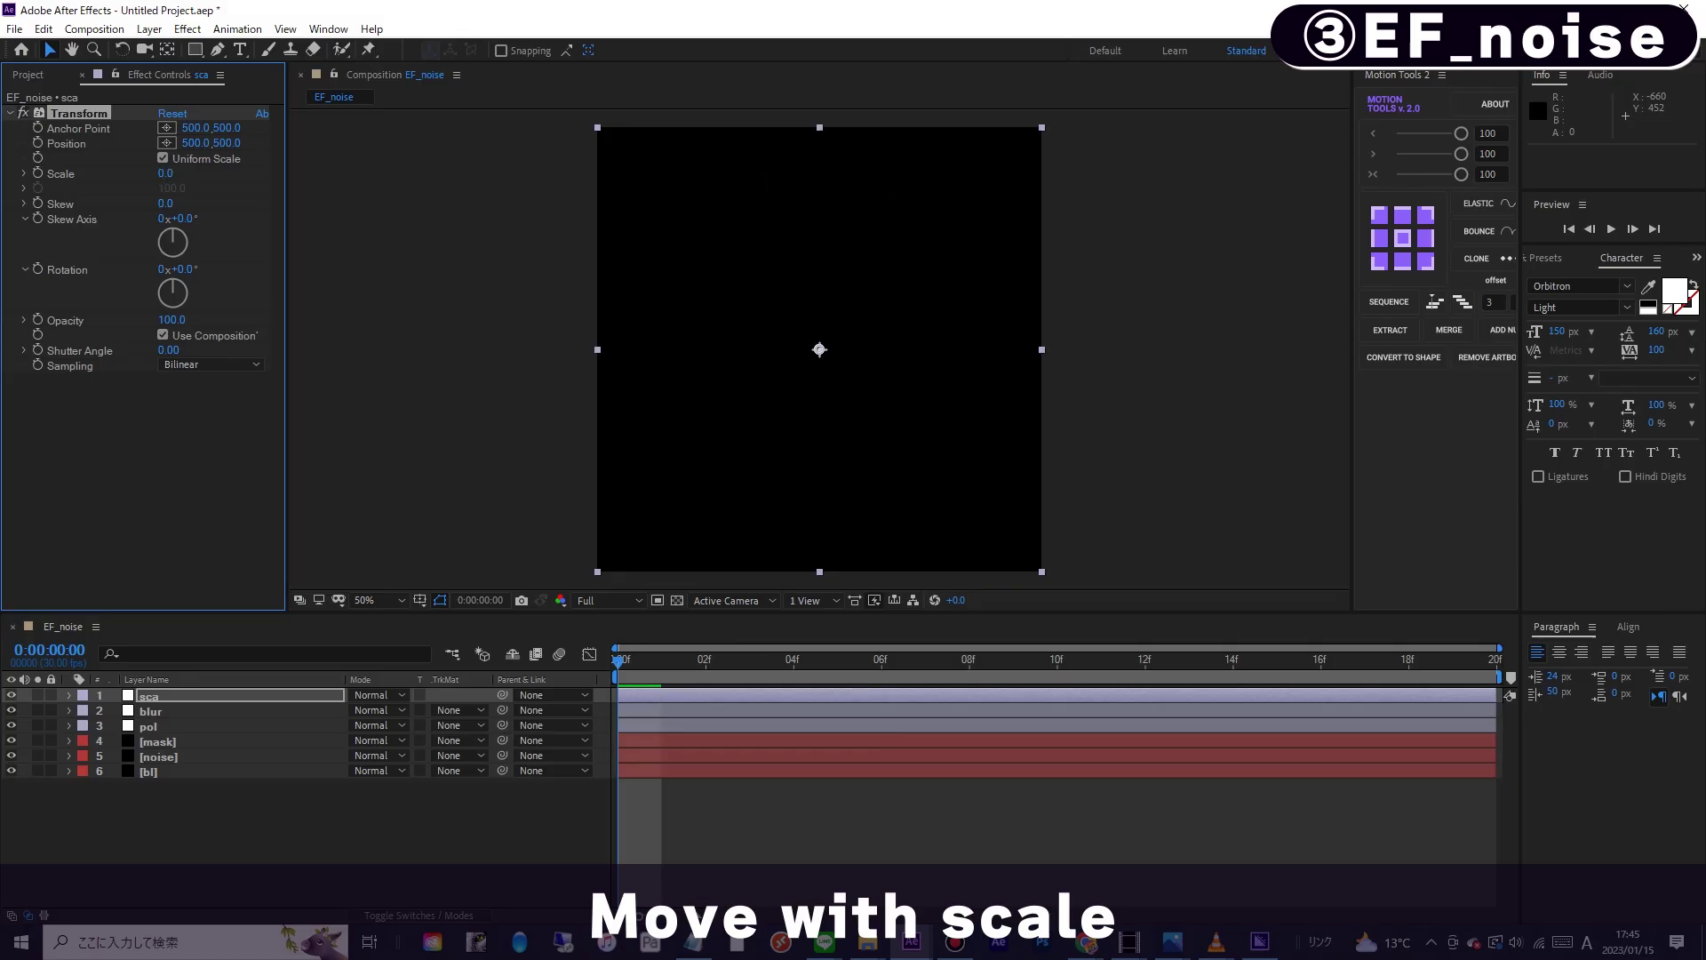
{"action": "key", "text": "u"}
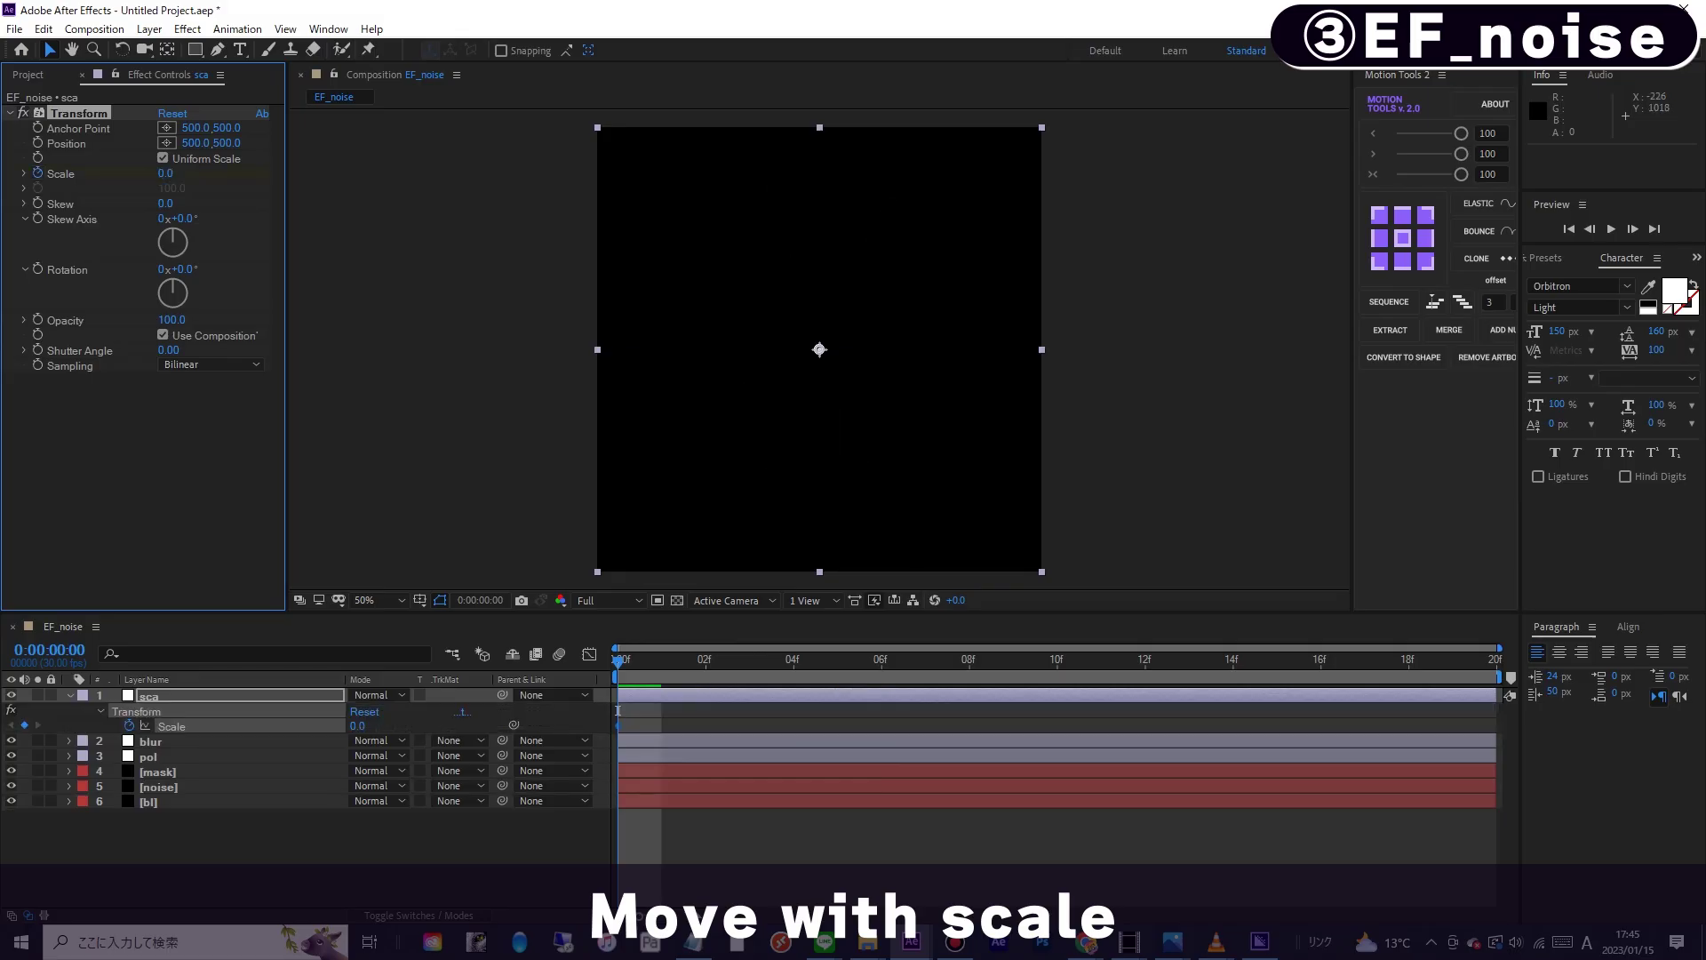
- Set the Transform Scale keyframes to 30 at frame 0, 100 at frame 5 and 110 at frame 19, and preview the animation
{"action": "left_click", "coordinate": [749, 661]}
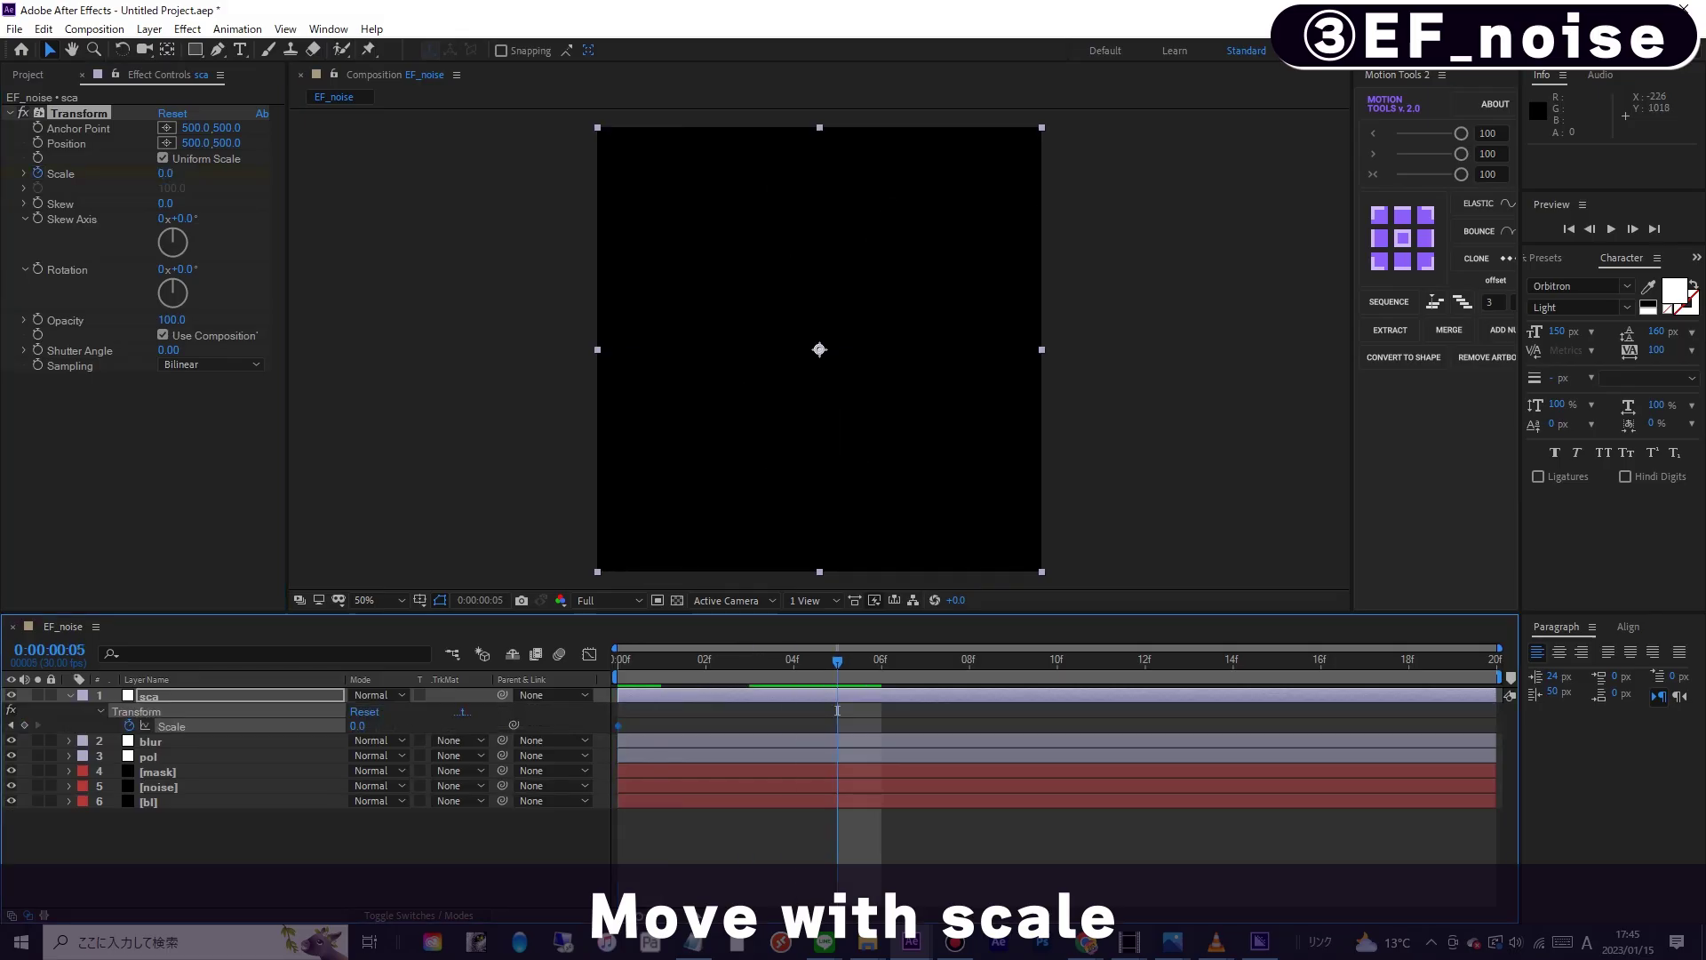
{"action": "key", "text": "Home"}
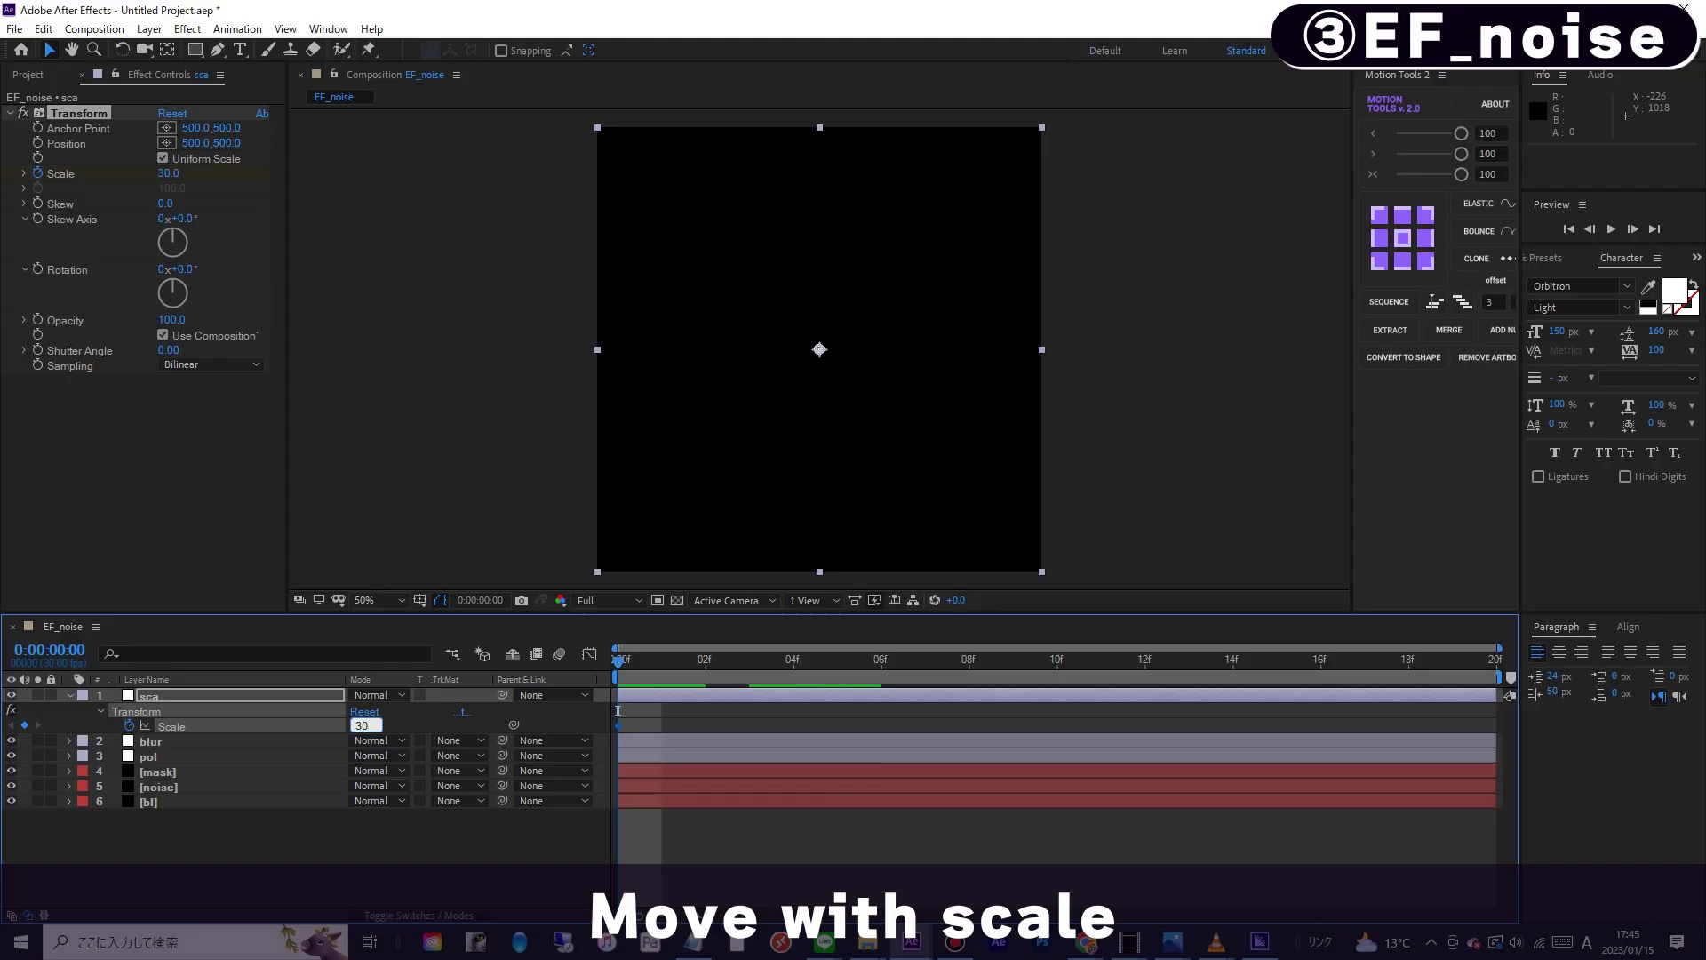
{"action": "left_click_drag", "start_coordinate": [617, 711], "coordinate": [837, 711]}
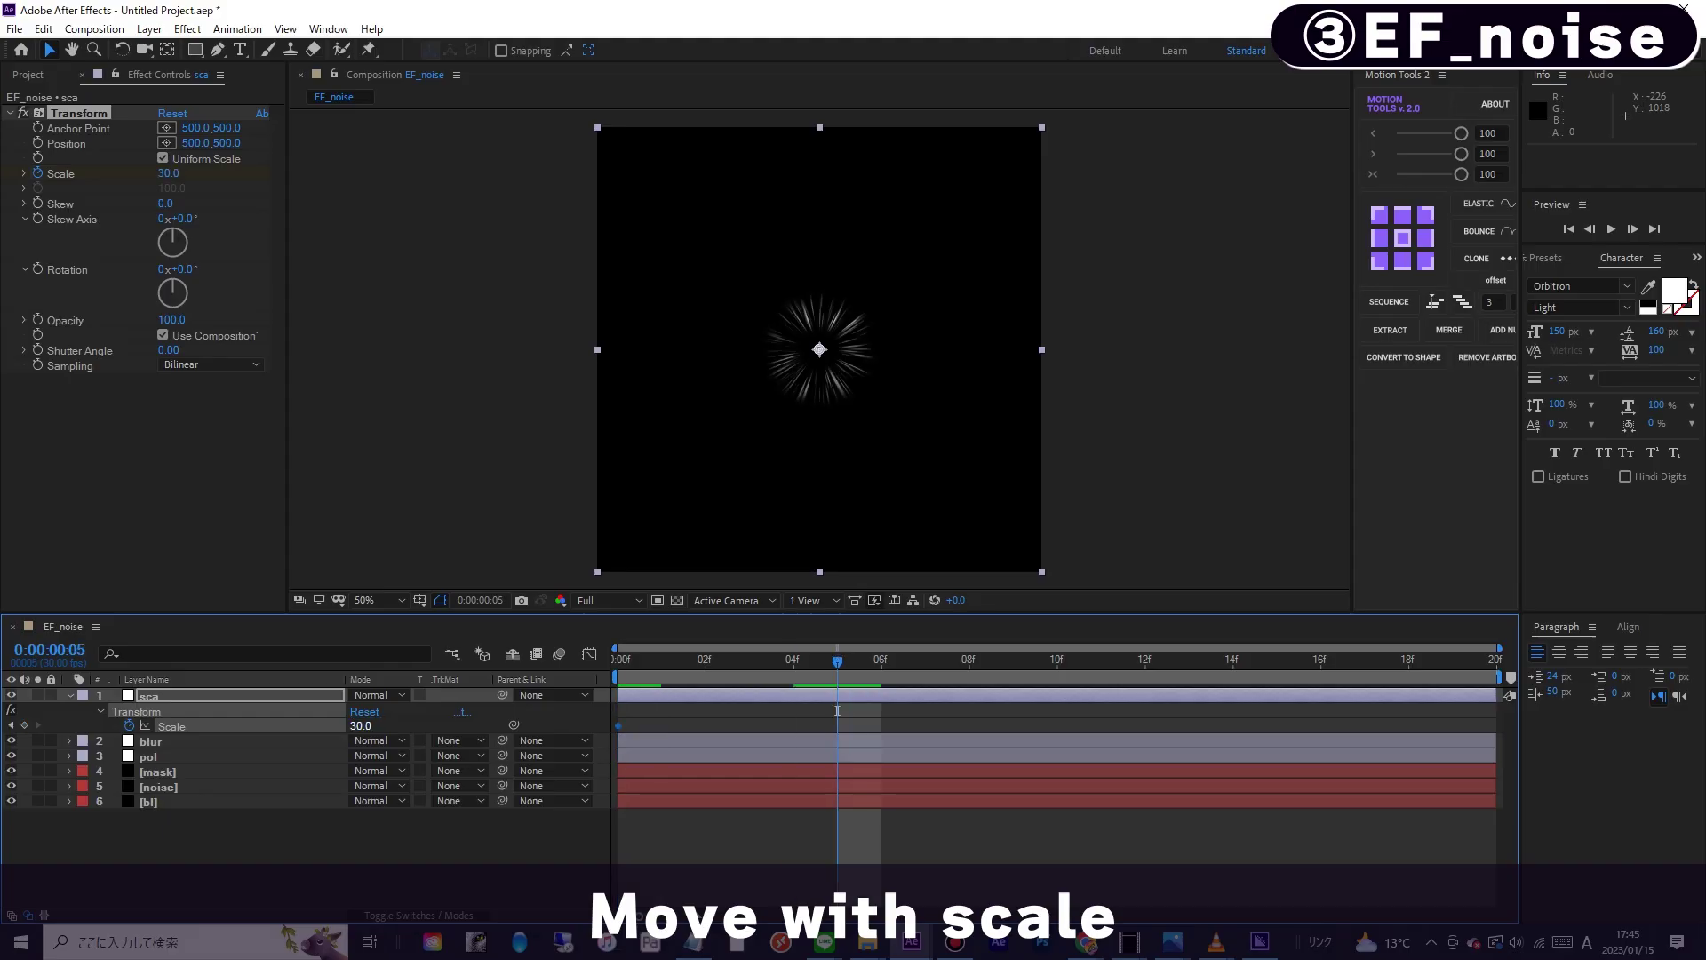
{"action": "key", "text": "Return"}
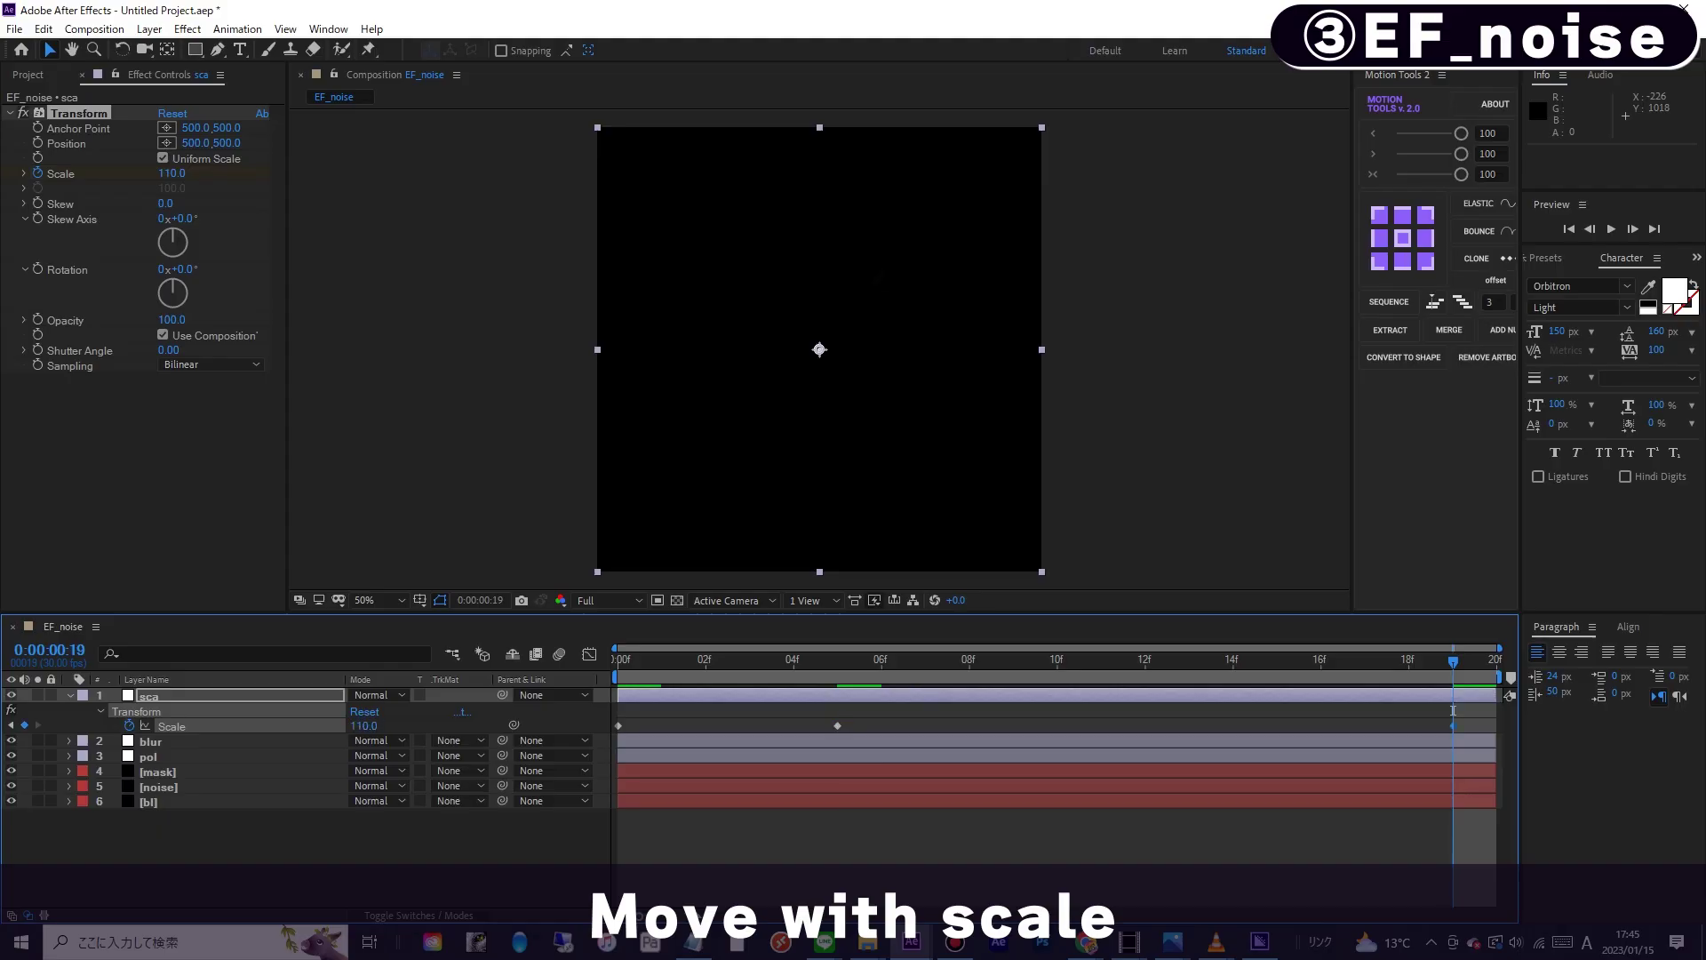
{"action": "left_click_drag", "start_coordinate": [1453, 710], "coordinate": [617, 711]}
{"action": "key", "text": "space"}
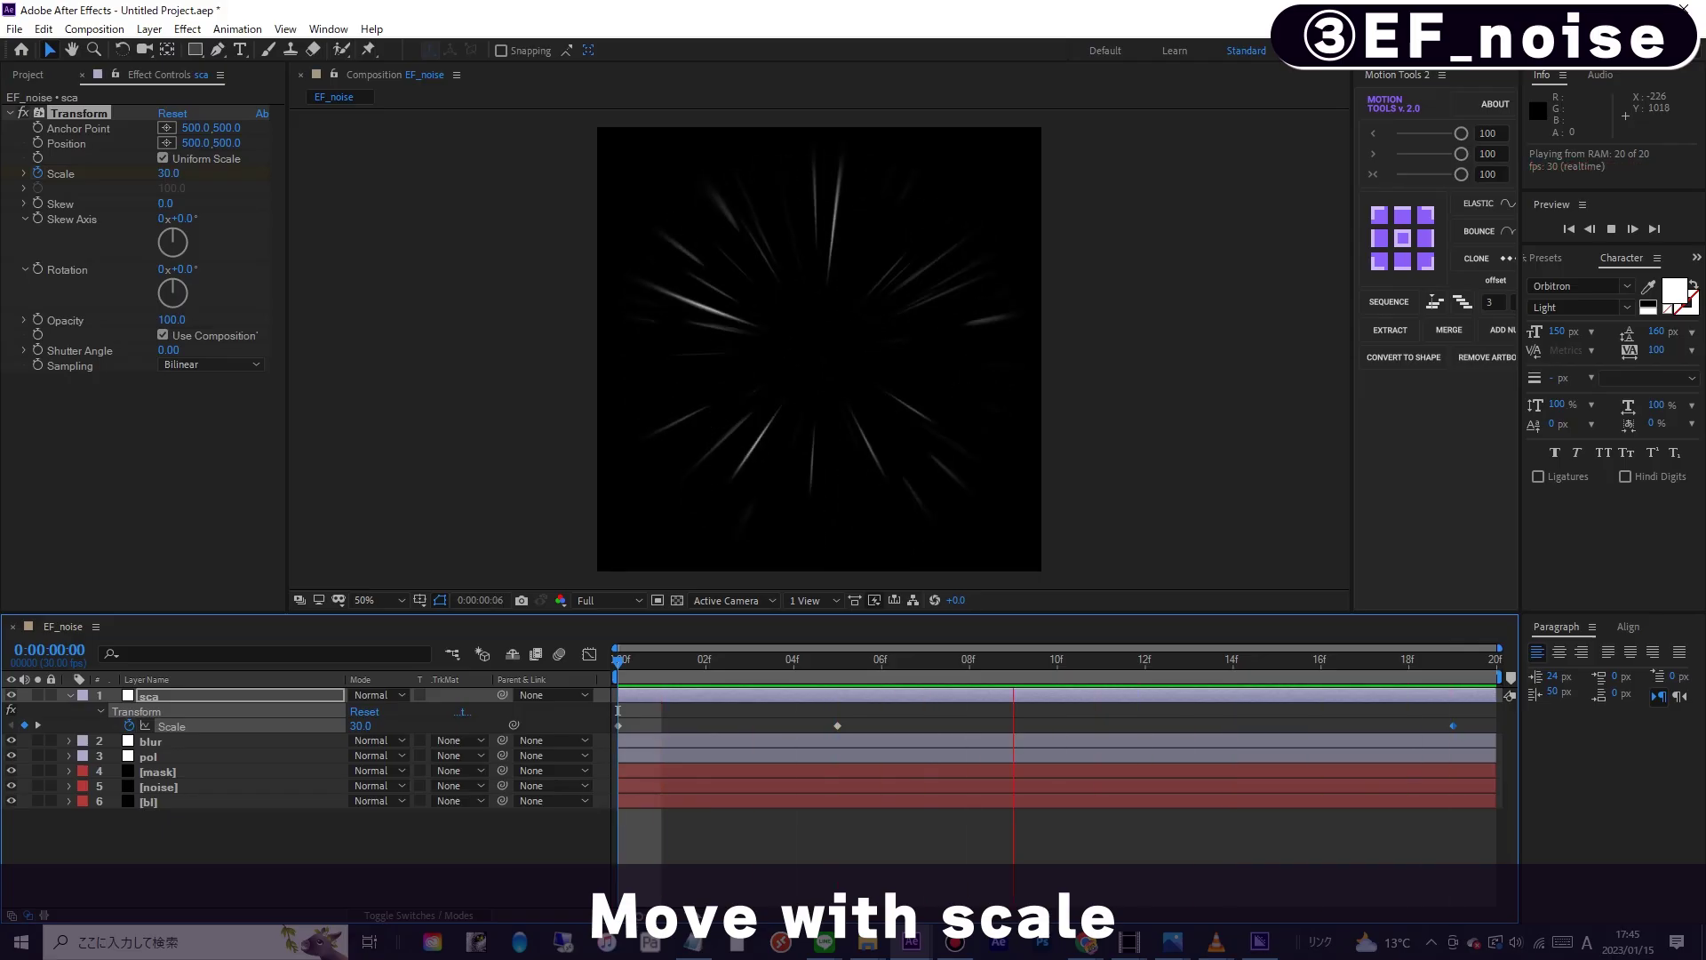
- Ease the three Scale keyframes and reshape the value graph so it rises steeply from frame 0 and flattens towards frame 5
{"action": "key", "text": "k"}
{"action": "left_click", "coordinate": [837, 711]}
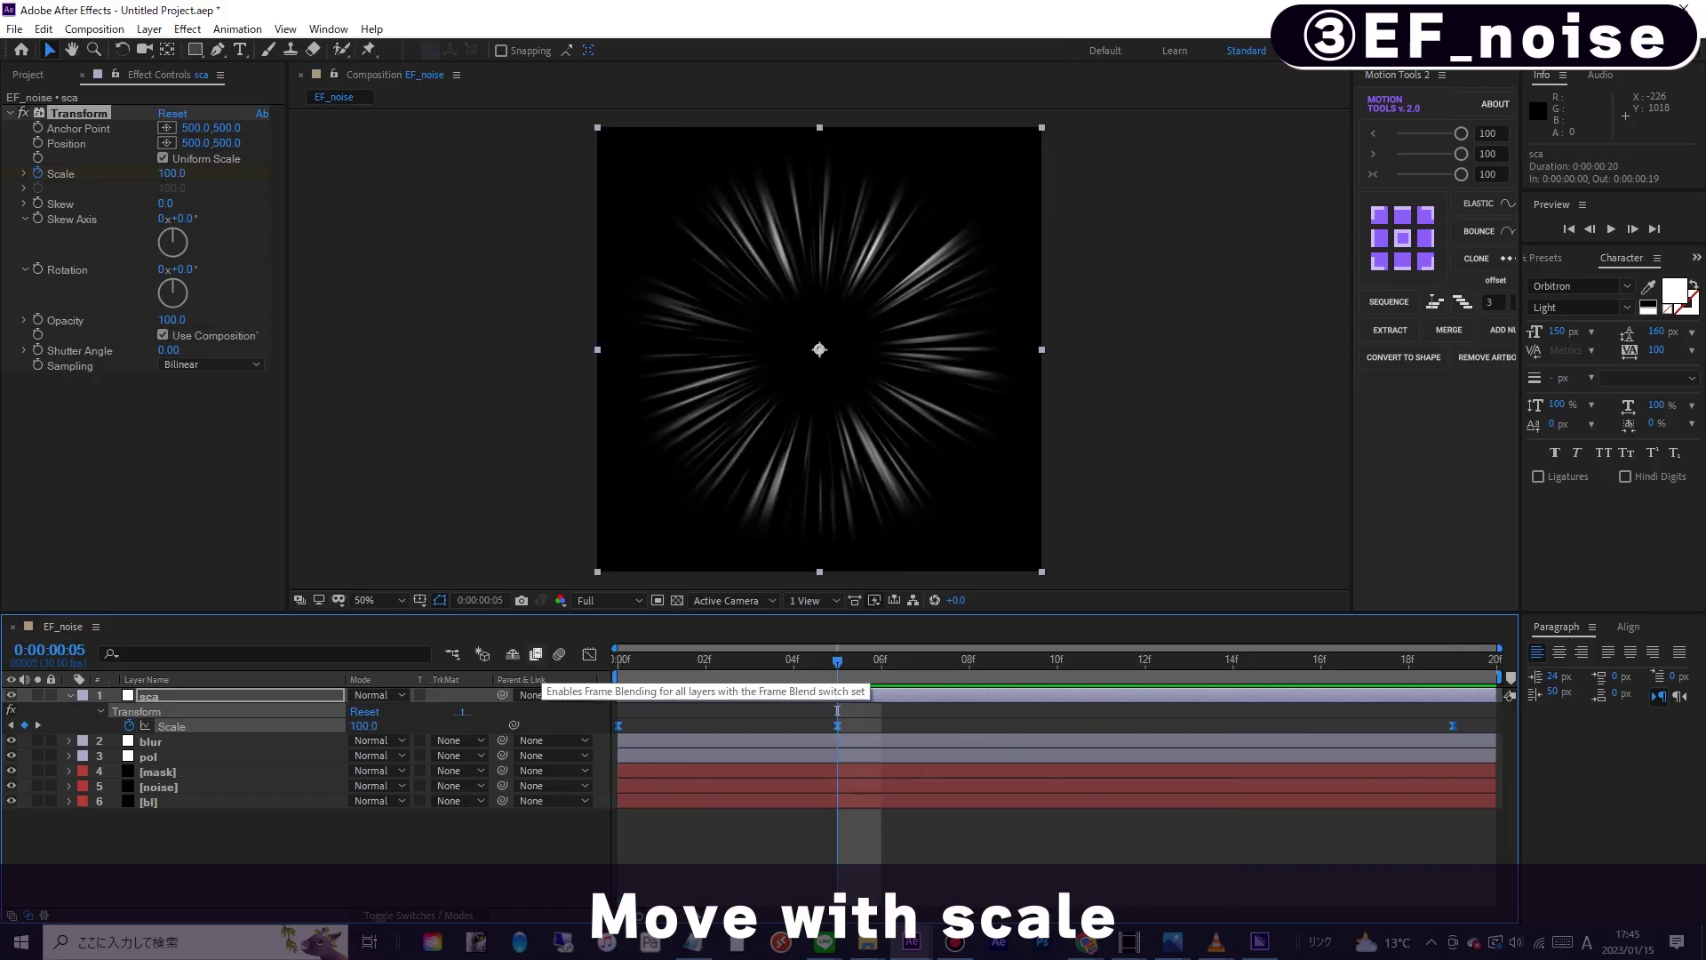
{"action": "left_click", "coordinate": [589, 655]}
{"action": "left_click_drag", "start_coordinate": [780, 716], "coordinate": [934, 783]}
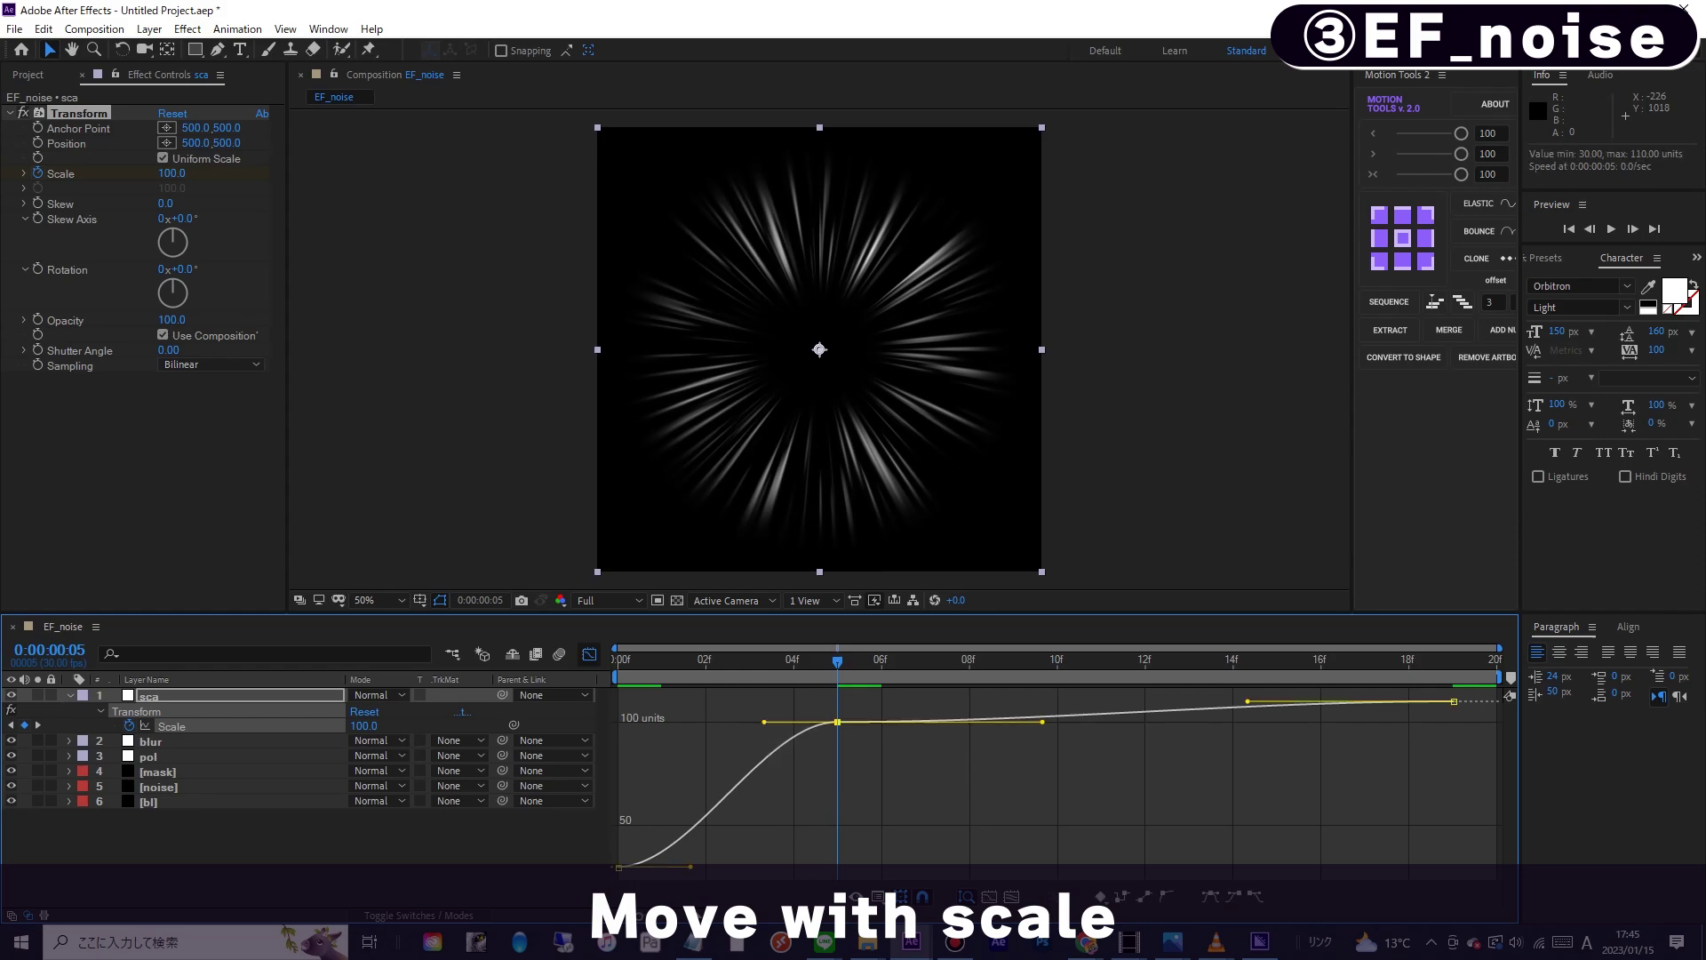
{"action": "left_click_drag", "start_coordinate": [764, 722], "coordinate": [635, 721]}
{"action": "left_click_drag", "start_coordinate": [691, 866], "coordinate": [631, 867]}
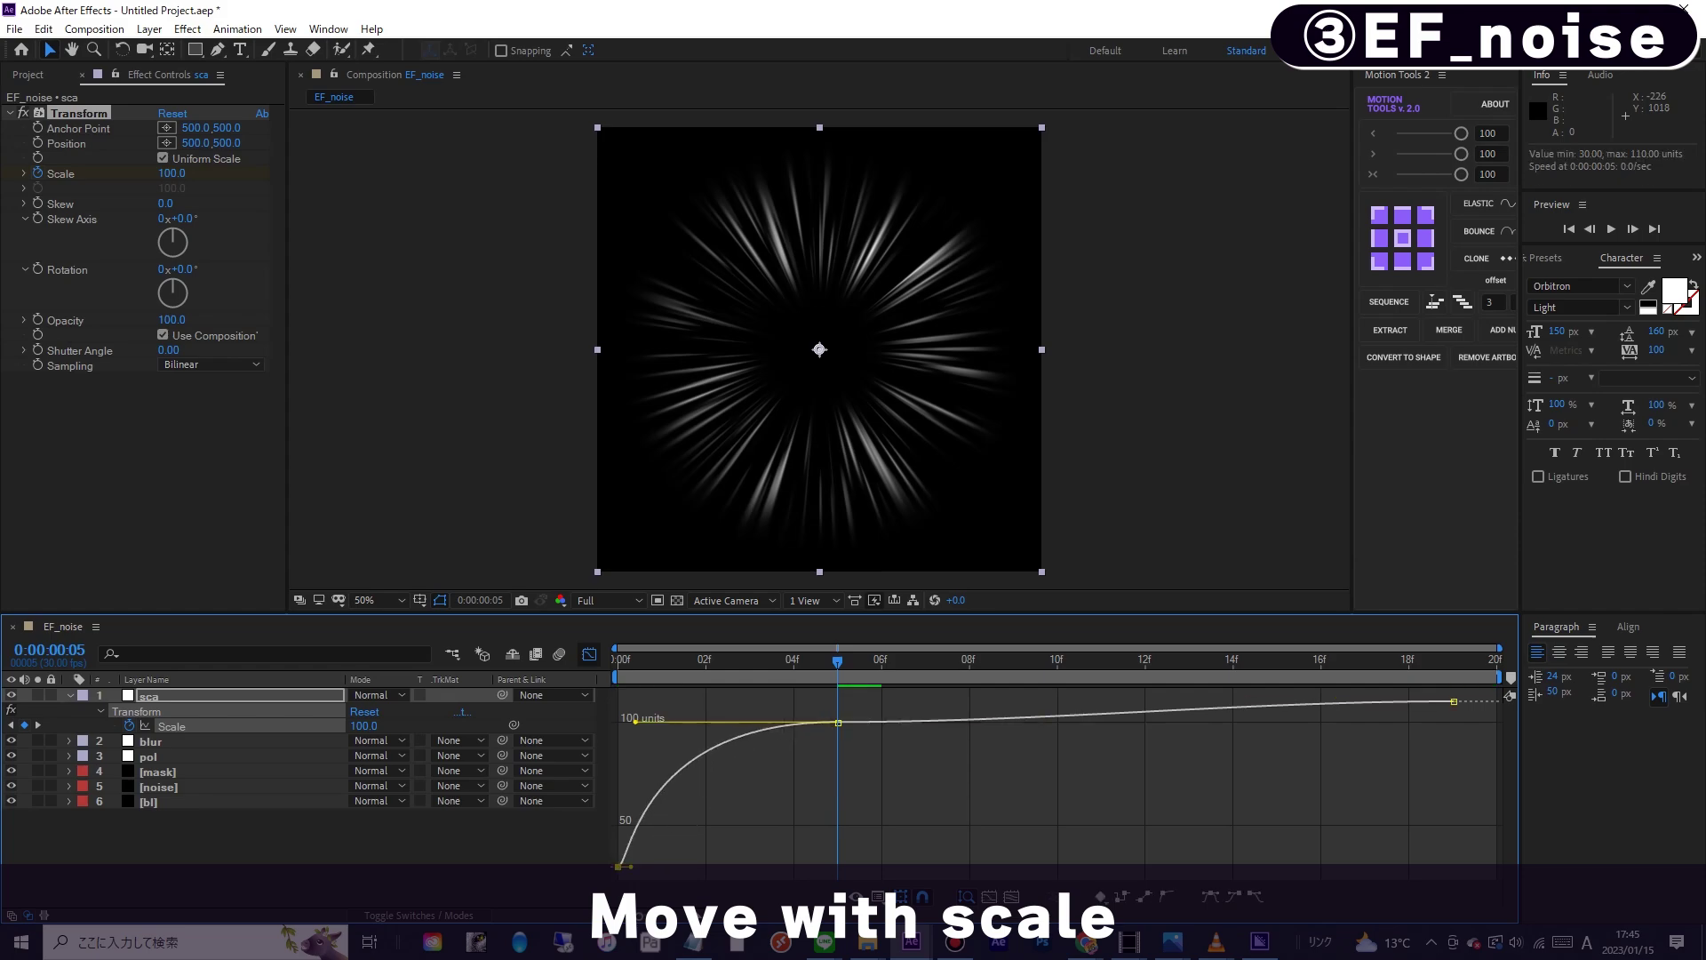
- Tilt both handles of the frame 5 Scale keyframe slightly so the curve keeps rising smoothly through it, and preview the animation
{"action": "left_click_drag", "start_coordinate": [635, 721], "coordinate": [633, 731]}
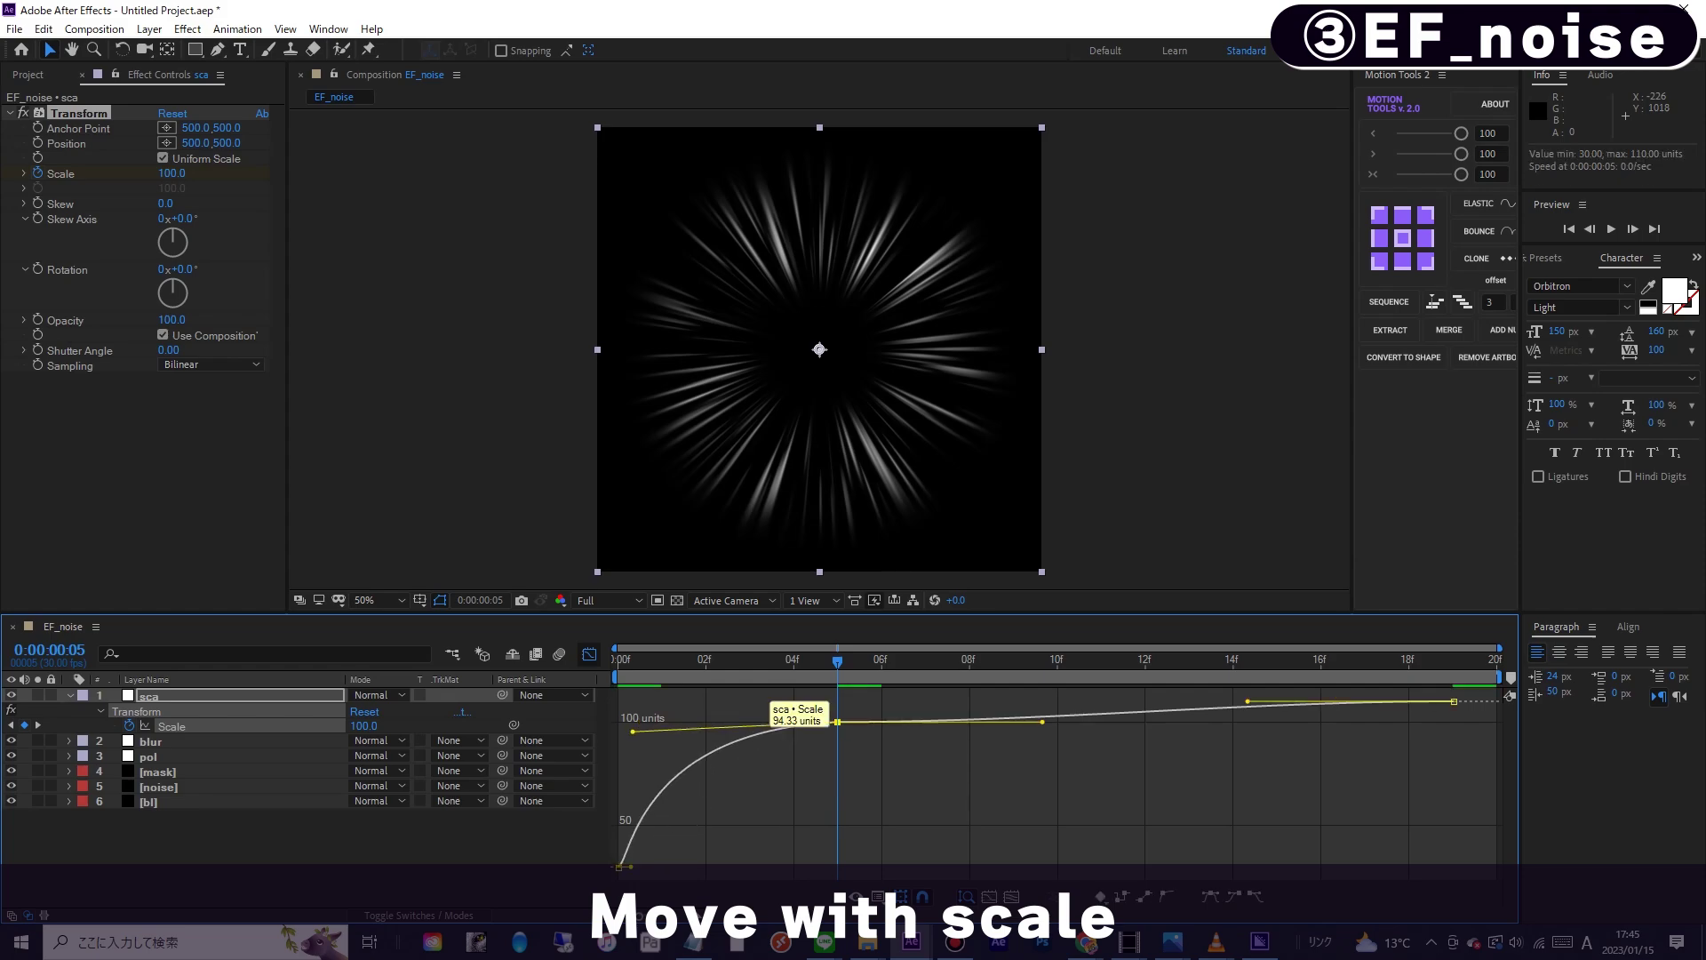
{"action": "left_click_drag", "start_coordinate": [1042, 721], "coordinate": [1047, 714]}
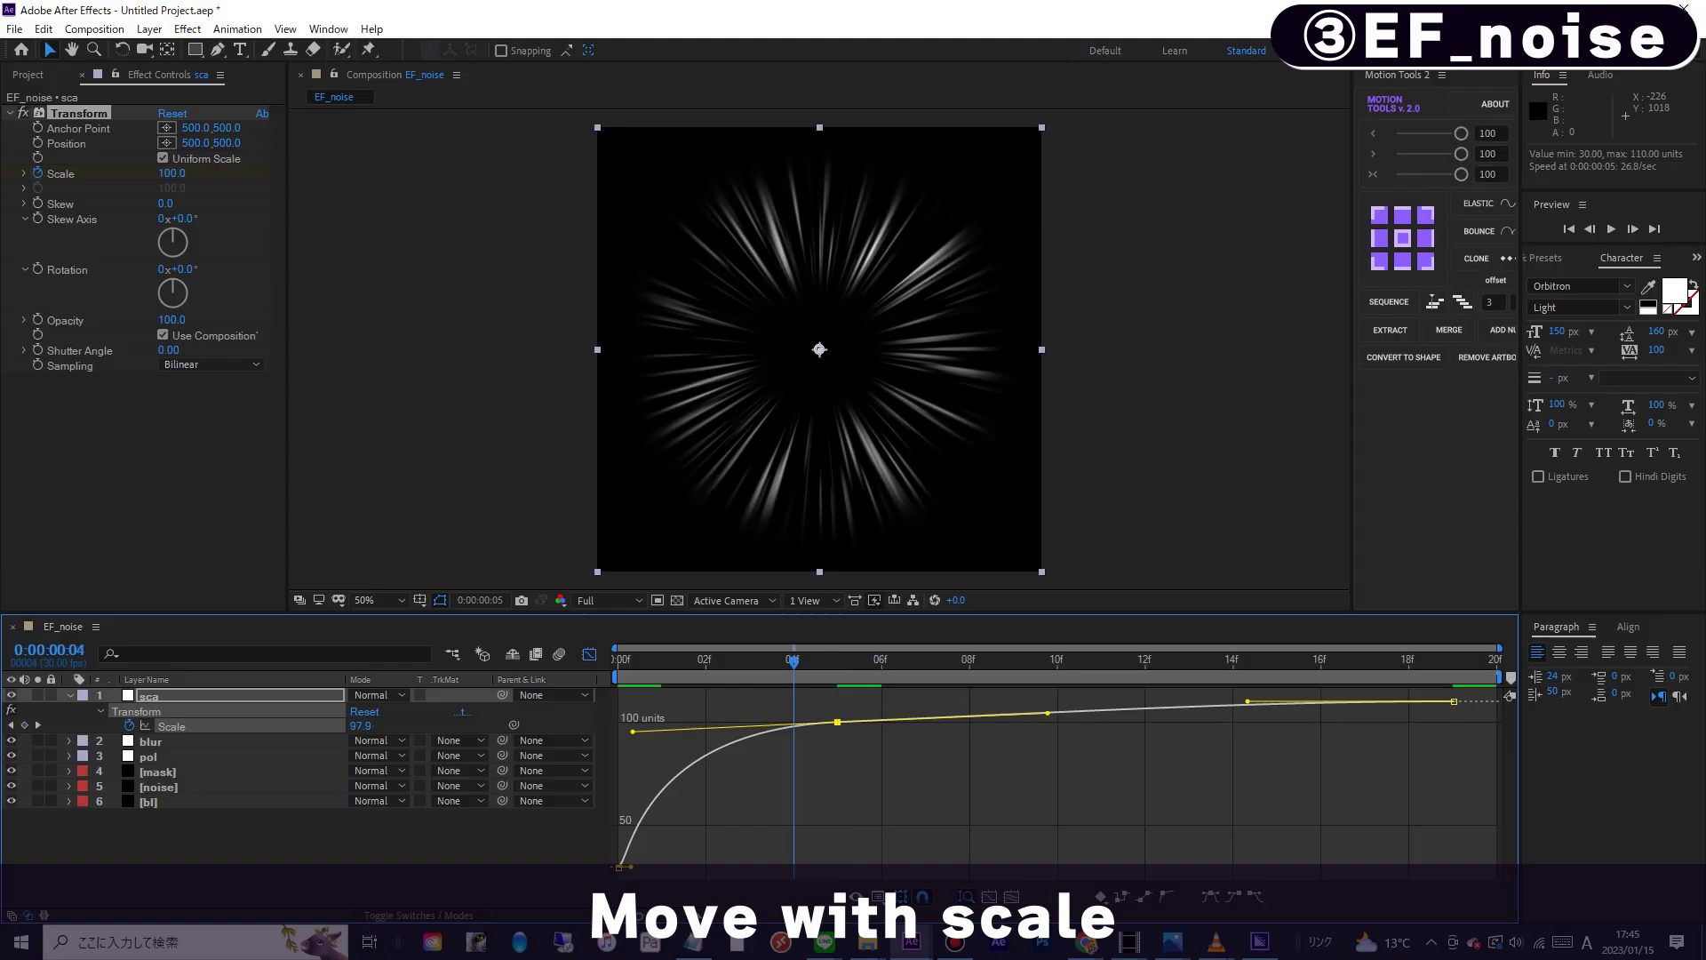
{"action": "key", "text": "space"}
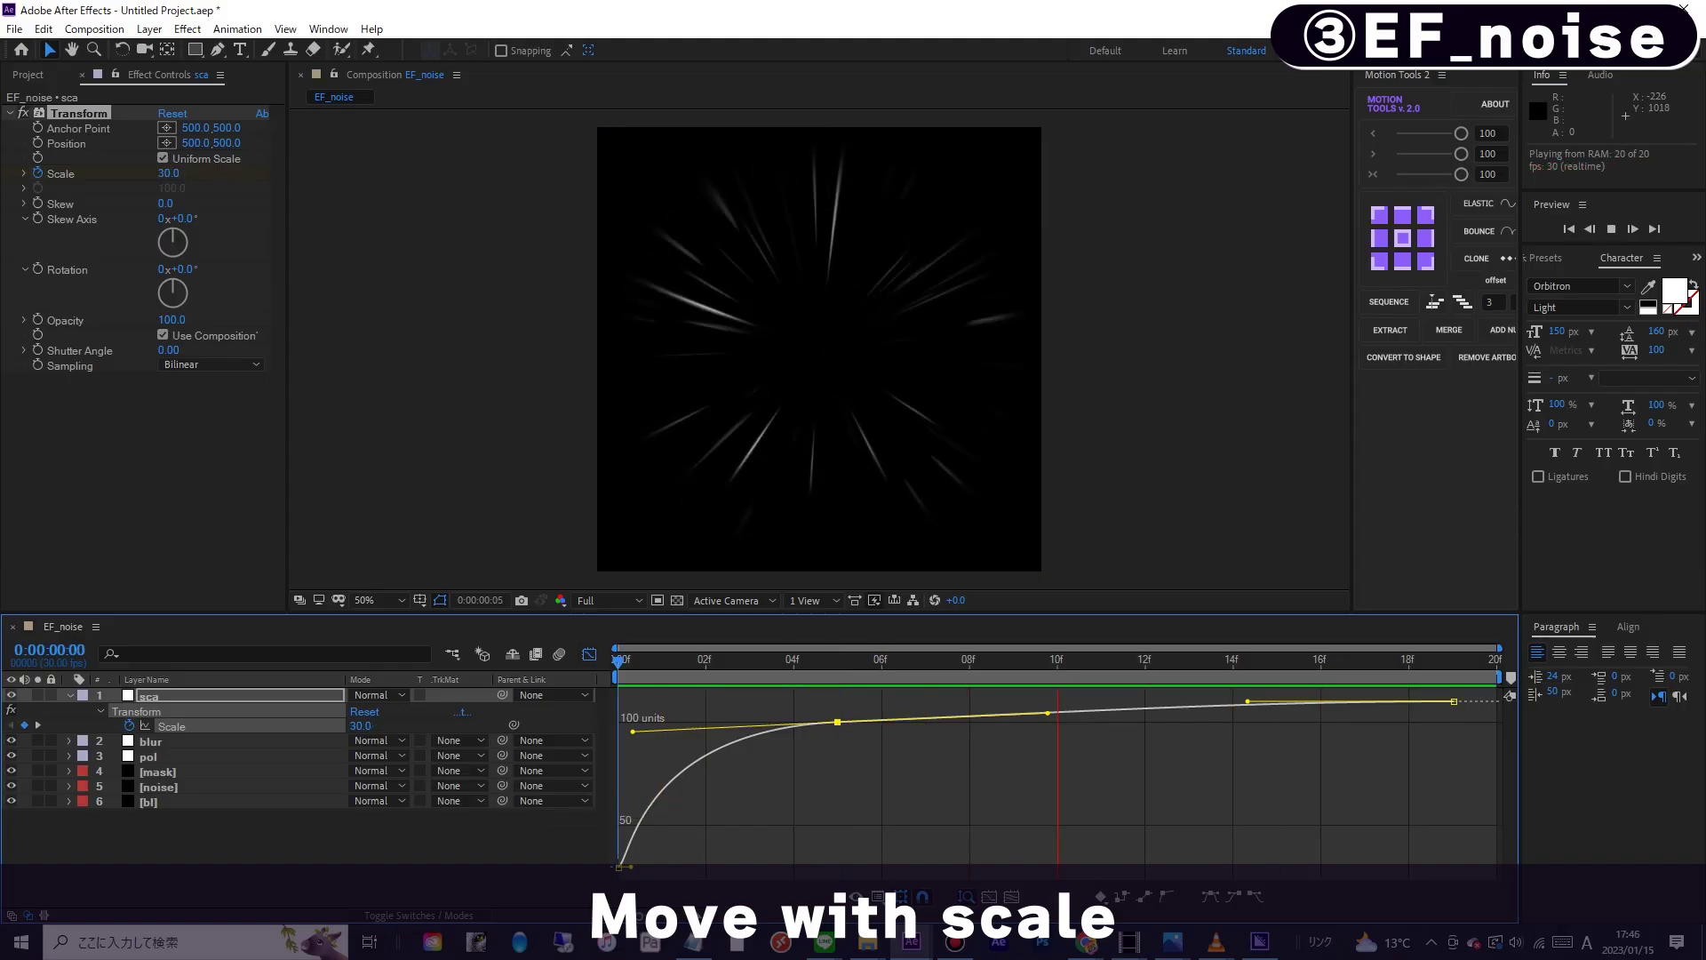
{"action": "key", "text": "space"}
{"action": "key", "text": "space"}
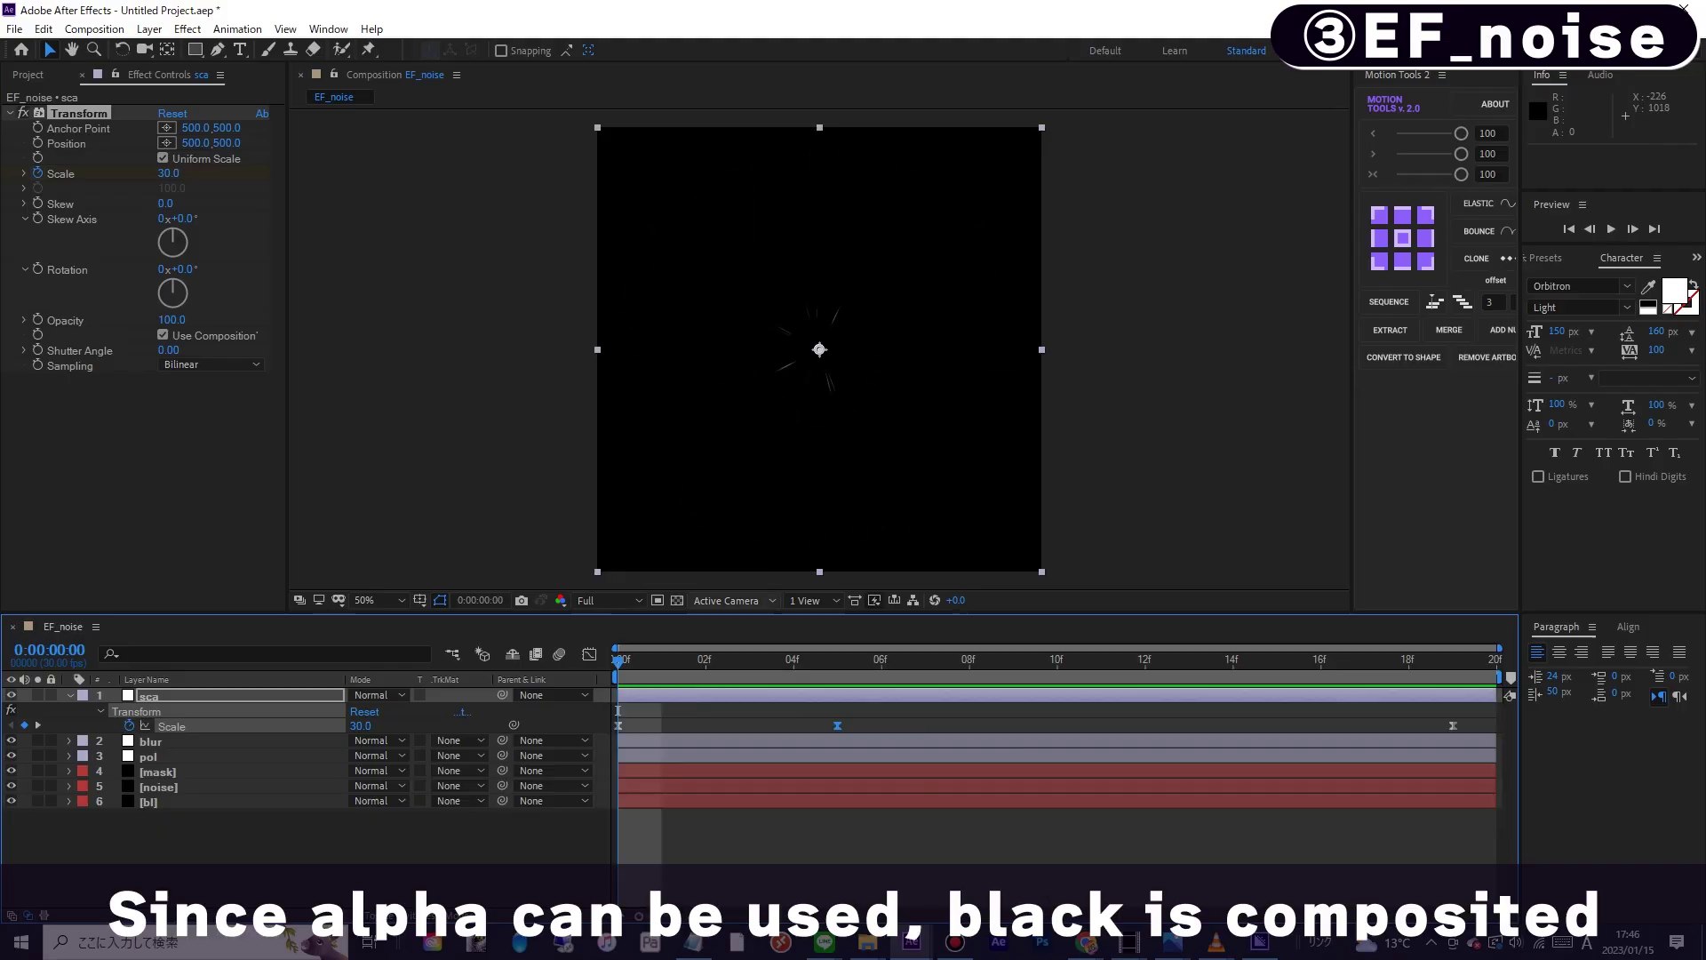
- Check the composition at frame 4 with the transparency grid shown, and create an adjustment layer named bl above the sca layer
{"action": "left_click", "coordinate": [677, 601]}
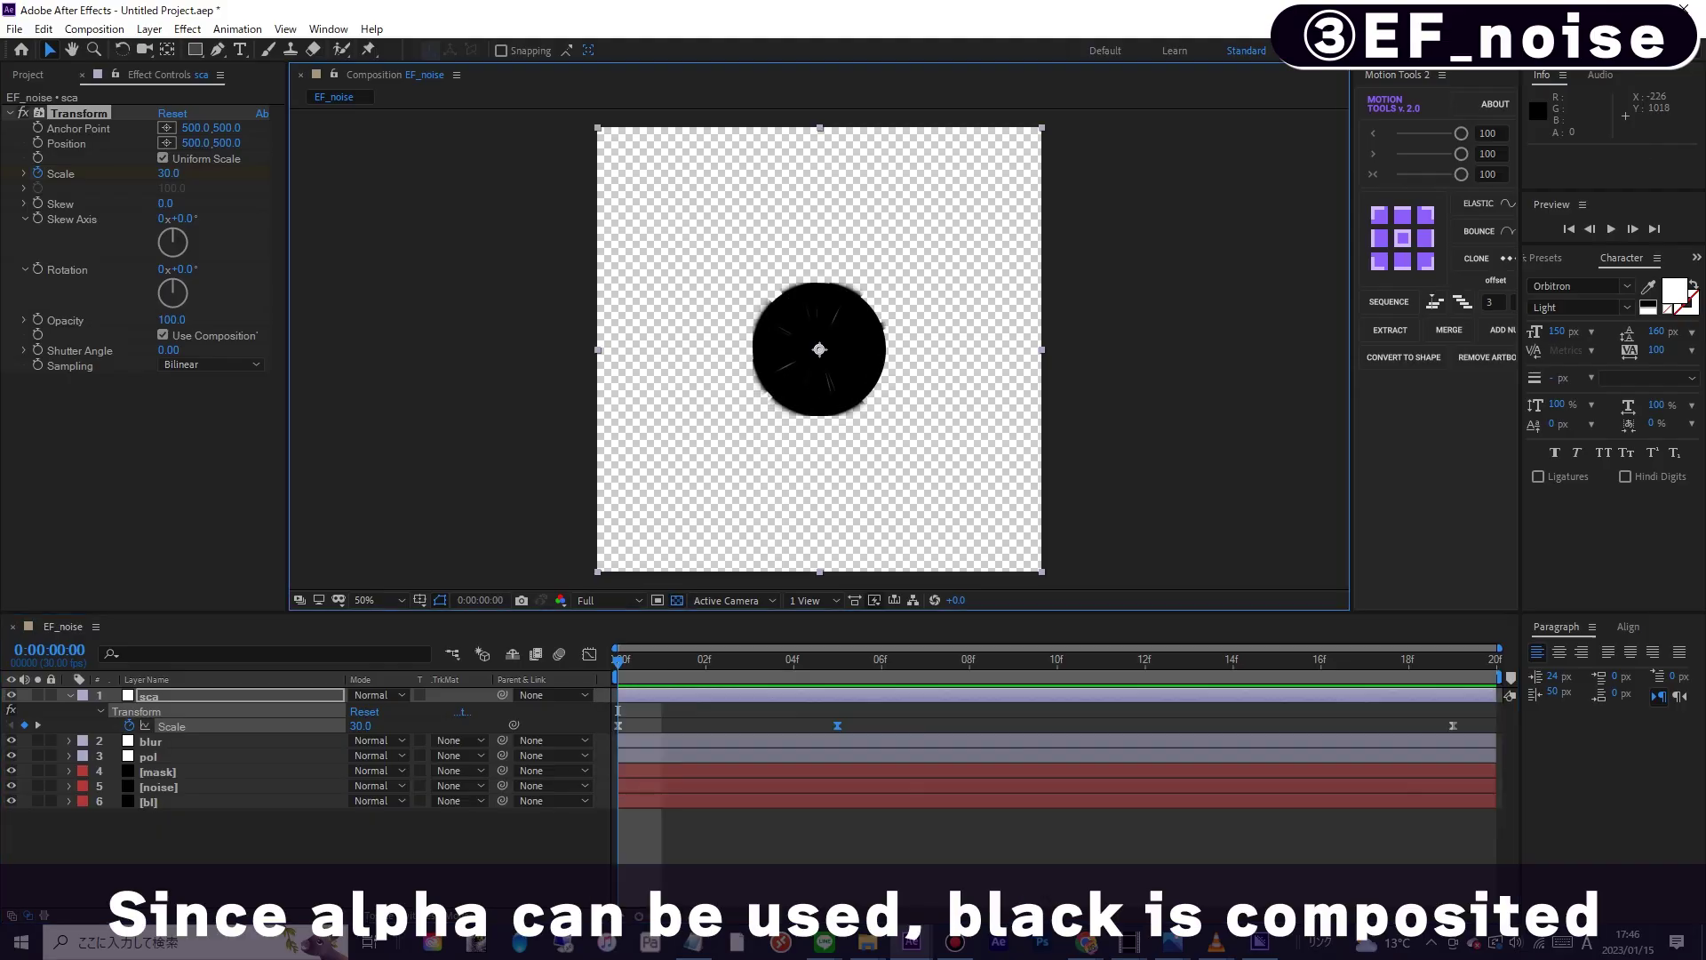
{"action": "left_click_drag", "start_coordinate": [618, 711], "coordinate": [793, 711]}
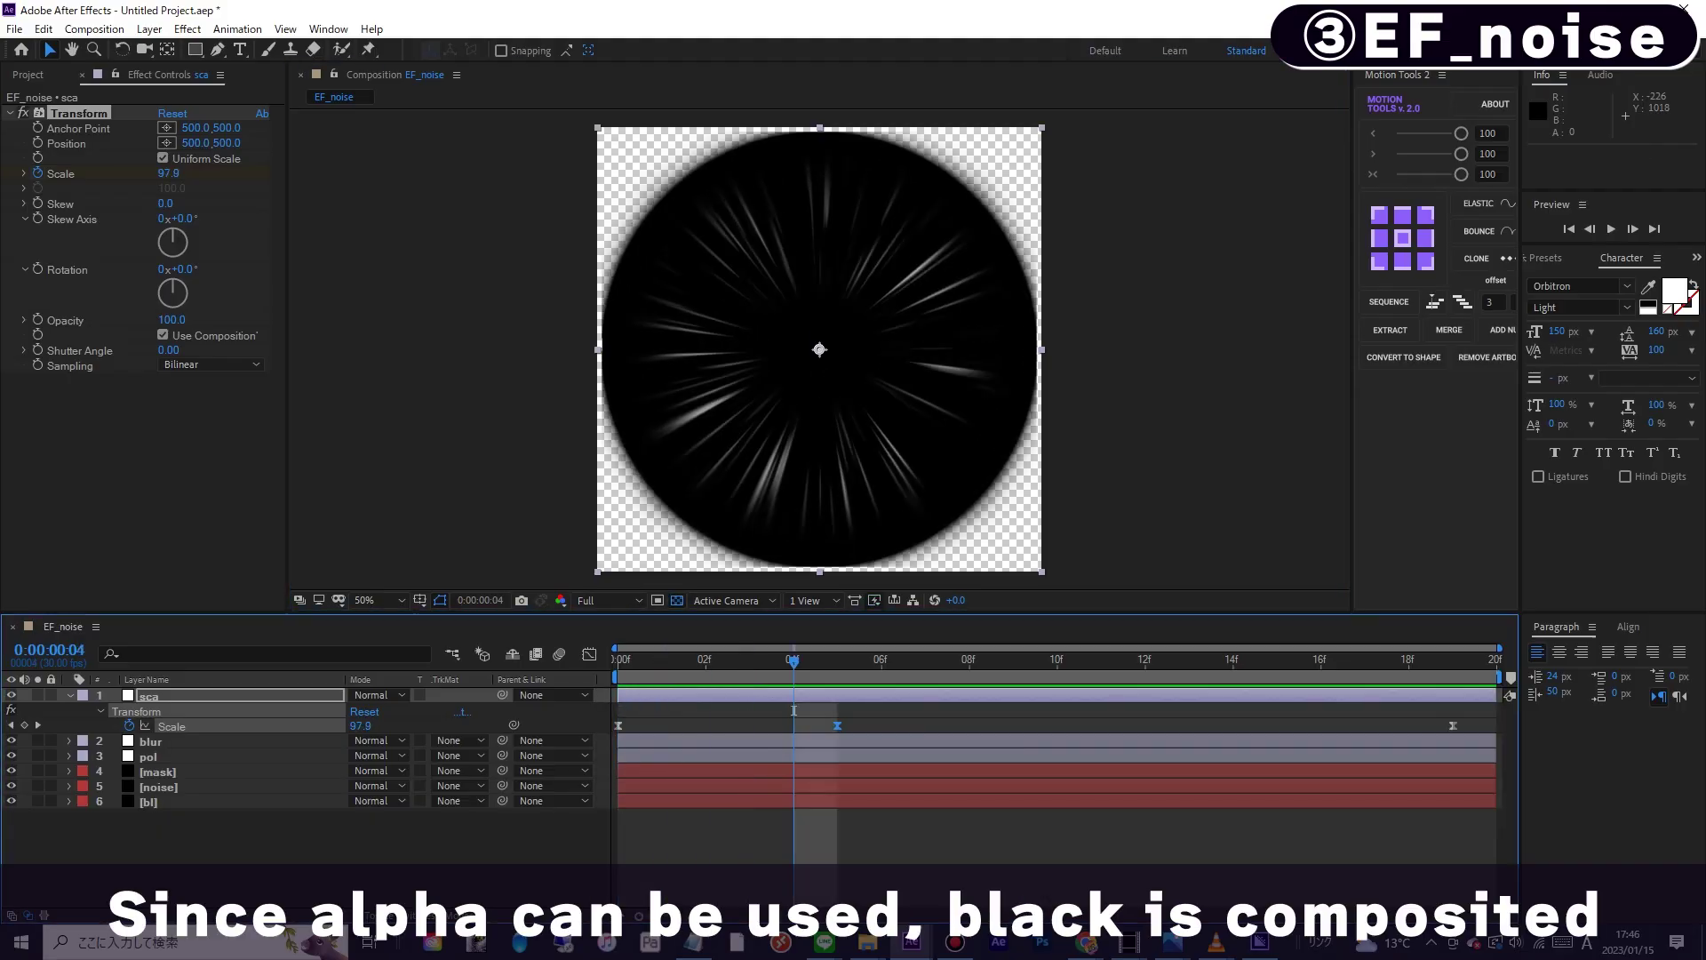
{"action": "key", "text": "ctrl+alt+y"}
{"action": "key", "text": "Return"}
{"action": "type", "text": "bl"}
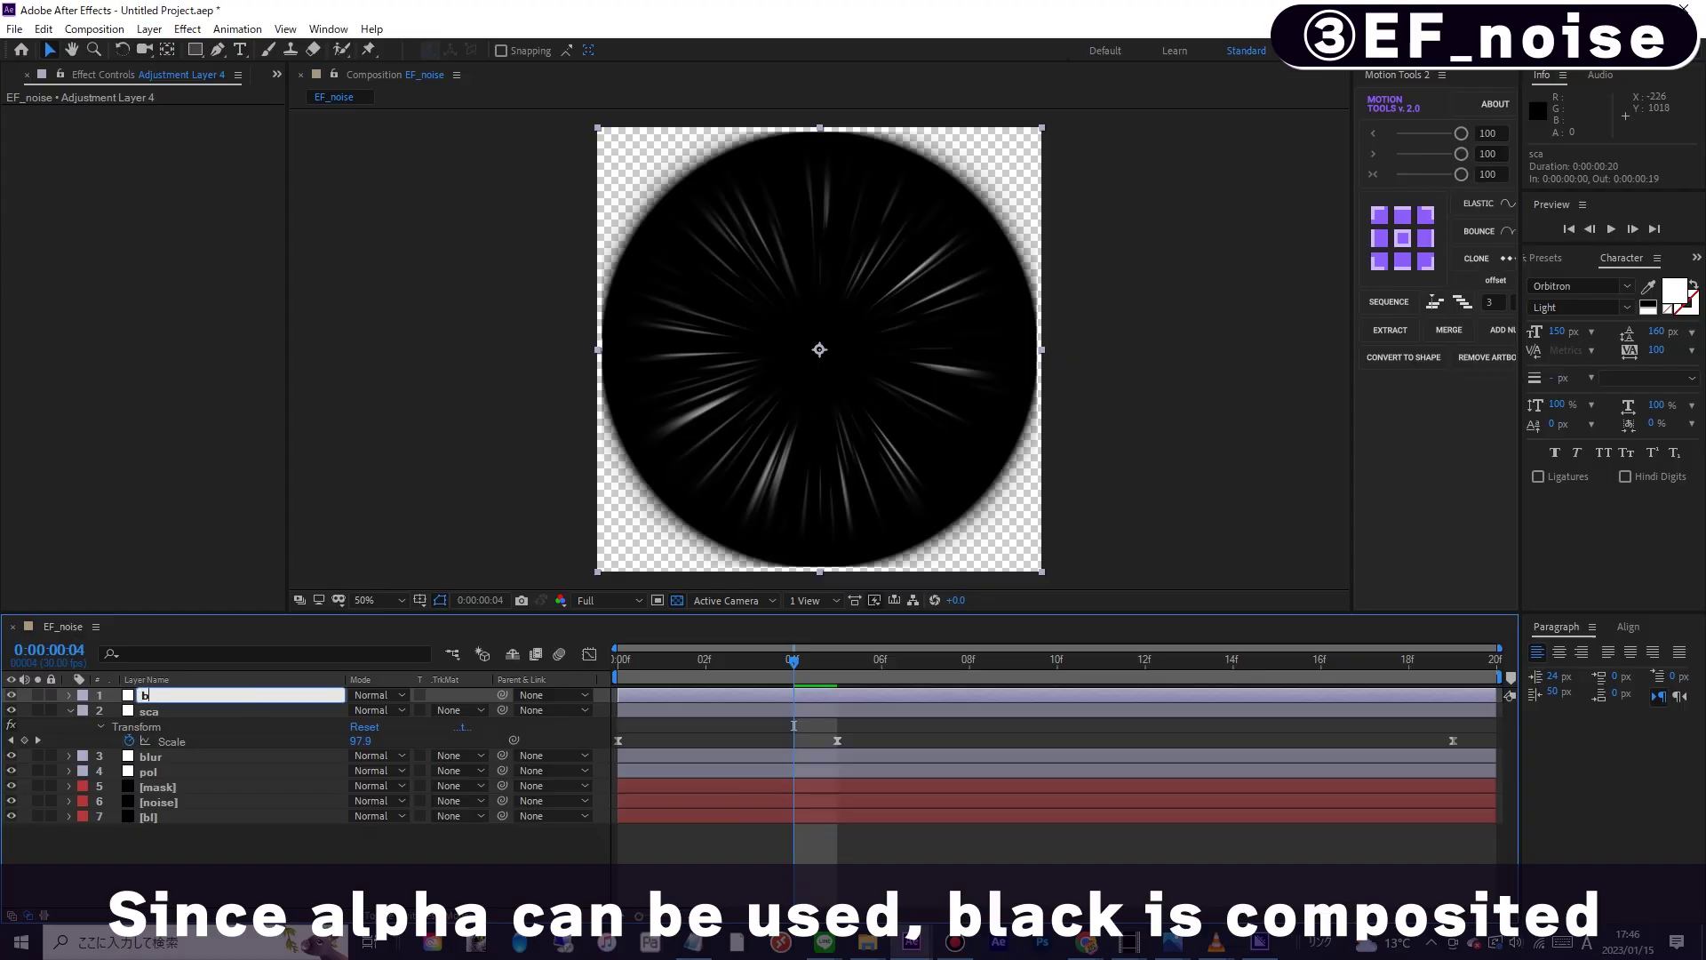
{"action": "key", "text": "Return"}
- Apply Solid Composite to the bl adjustment layer with its color set to black, and preview the animation
{"action": "left_click", "coordinate": [187, 30]}
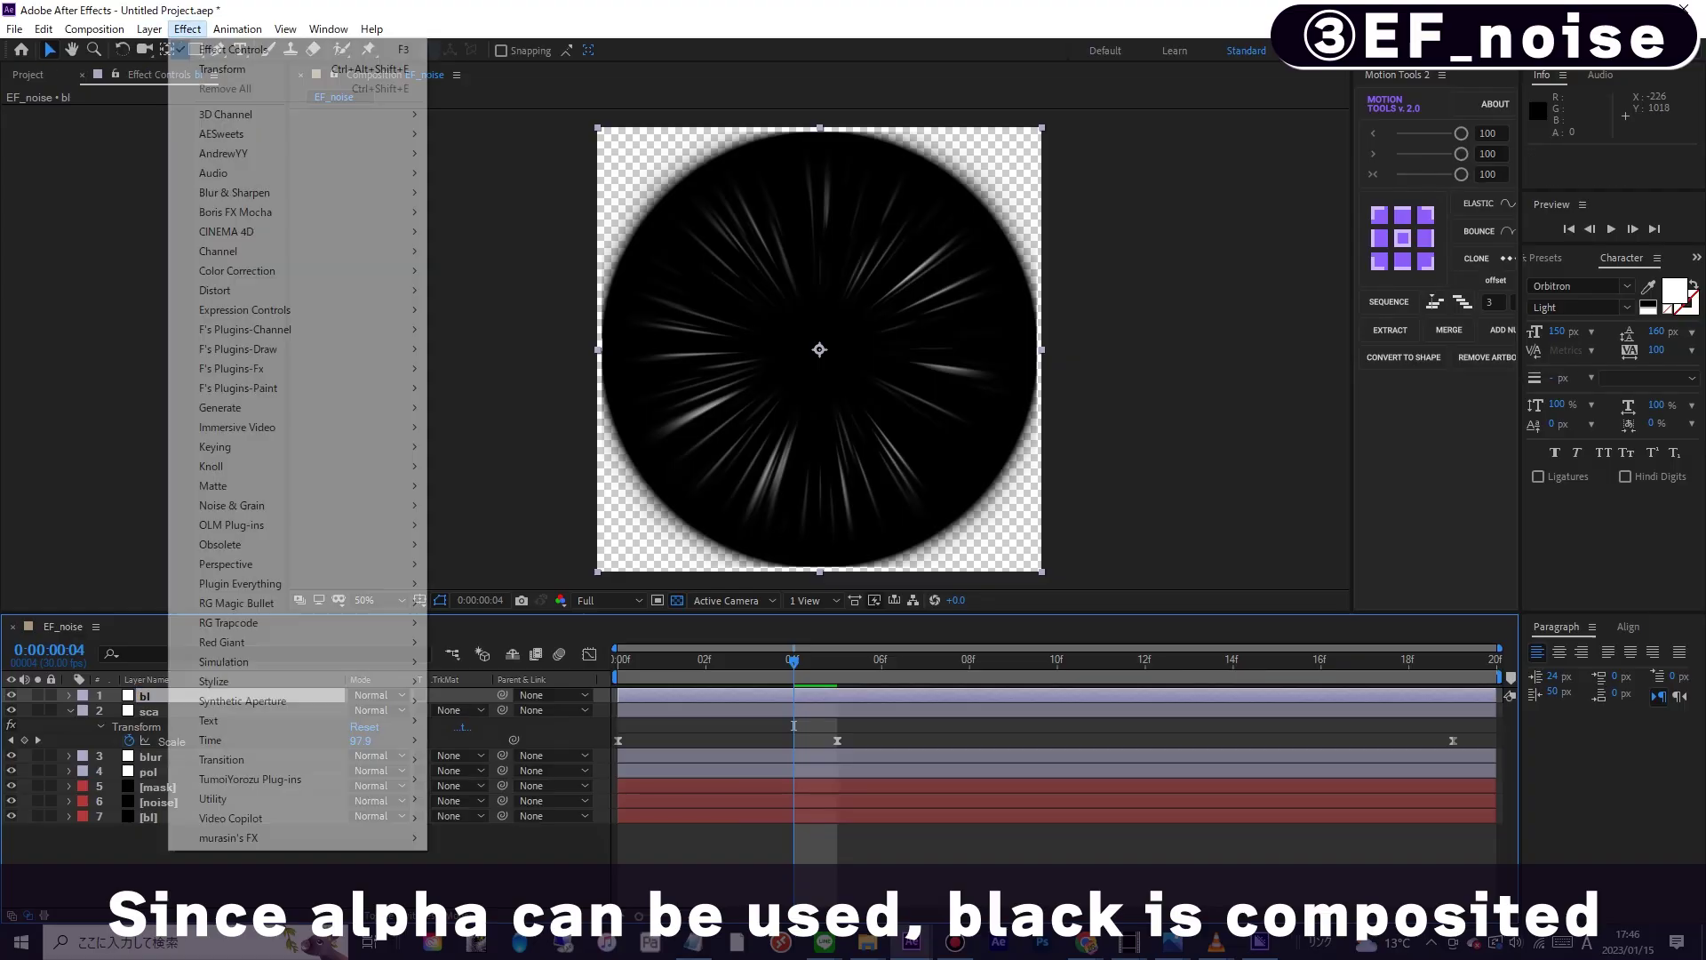
{"action": "mouse_move", "coordinate": [231, 251]}
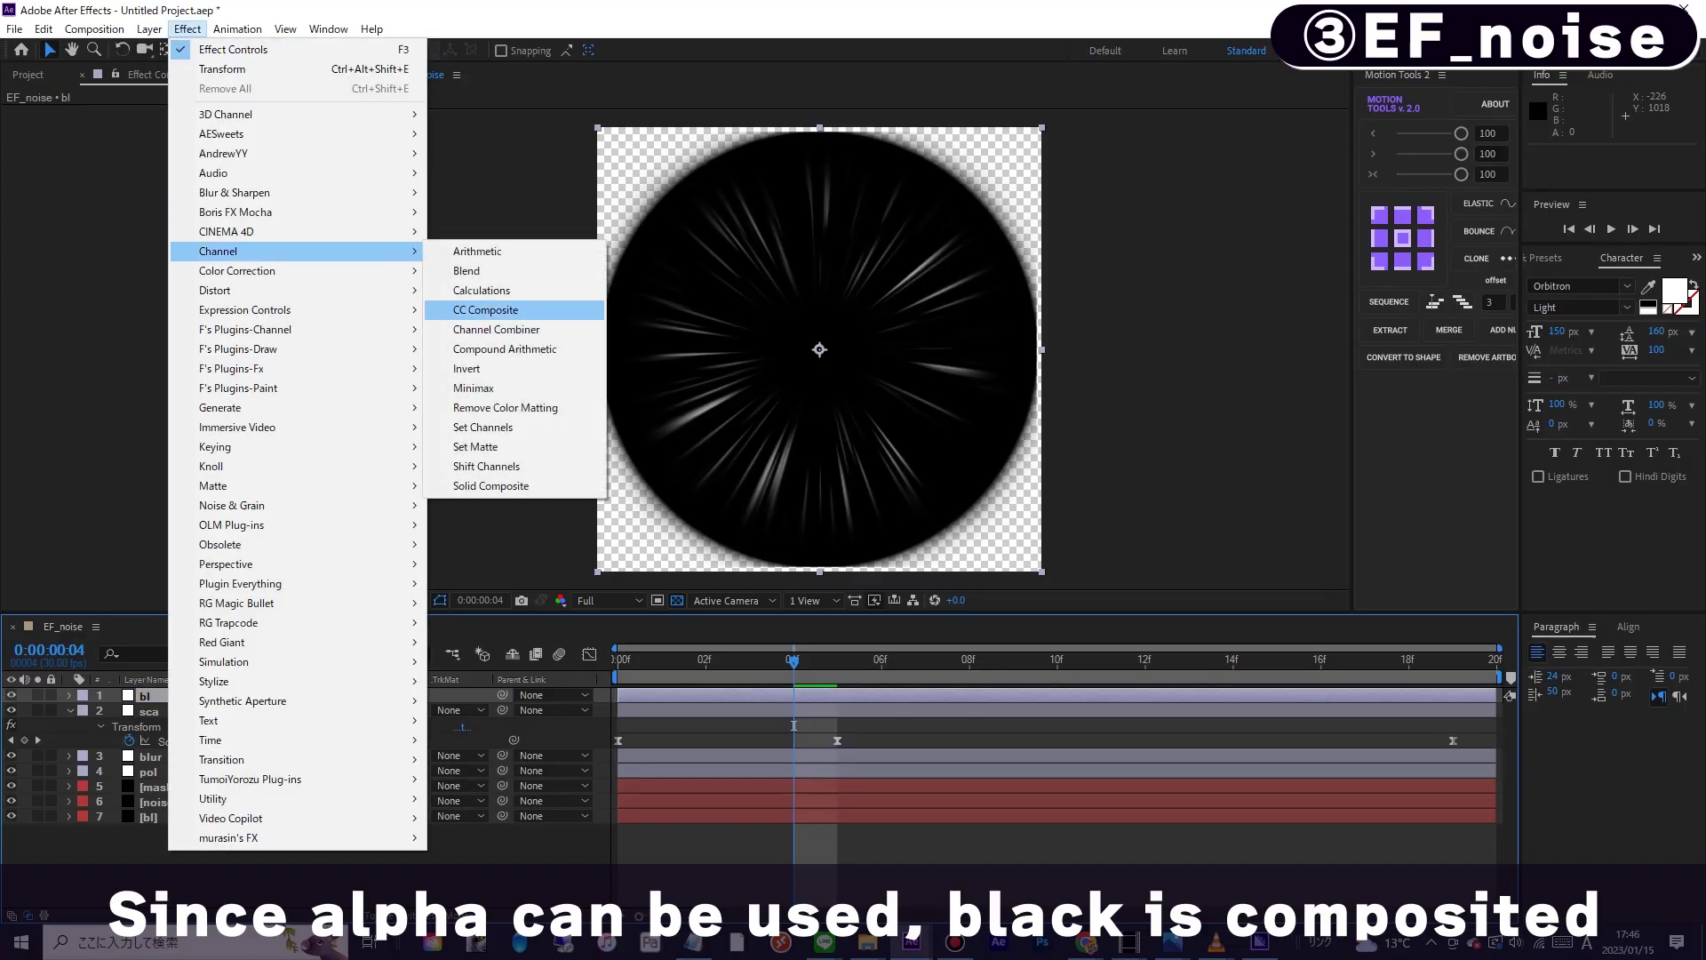
{"action": "left_click", "coordinate": [491, 486]}
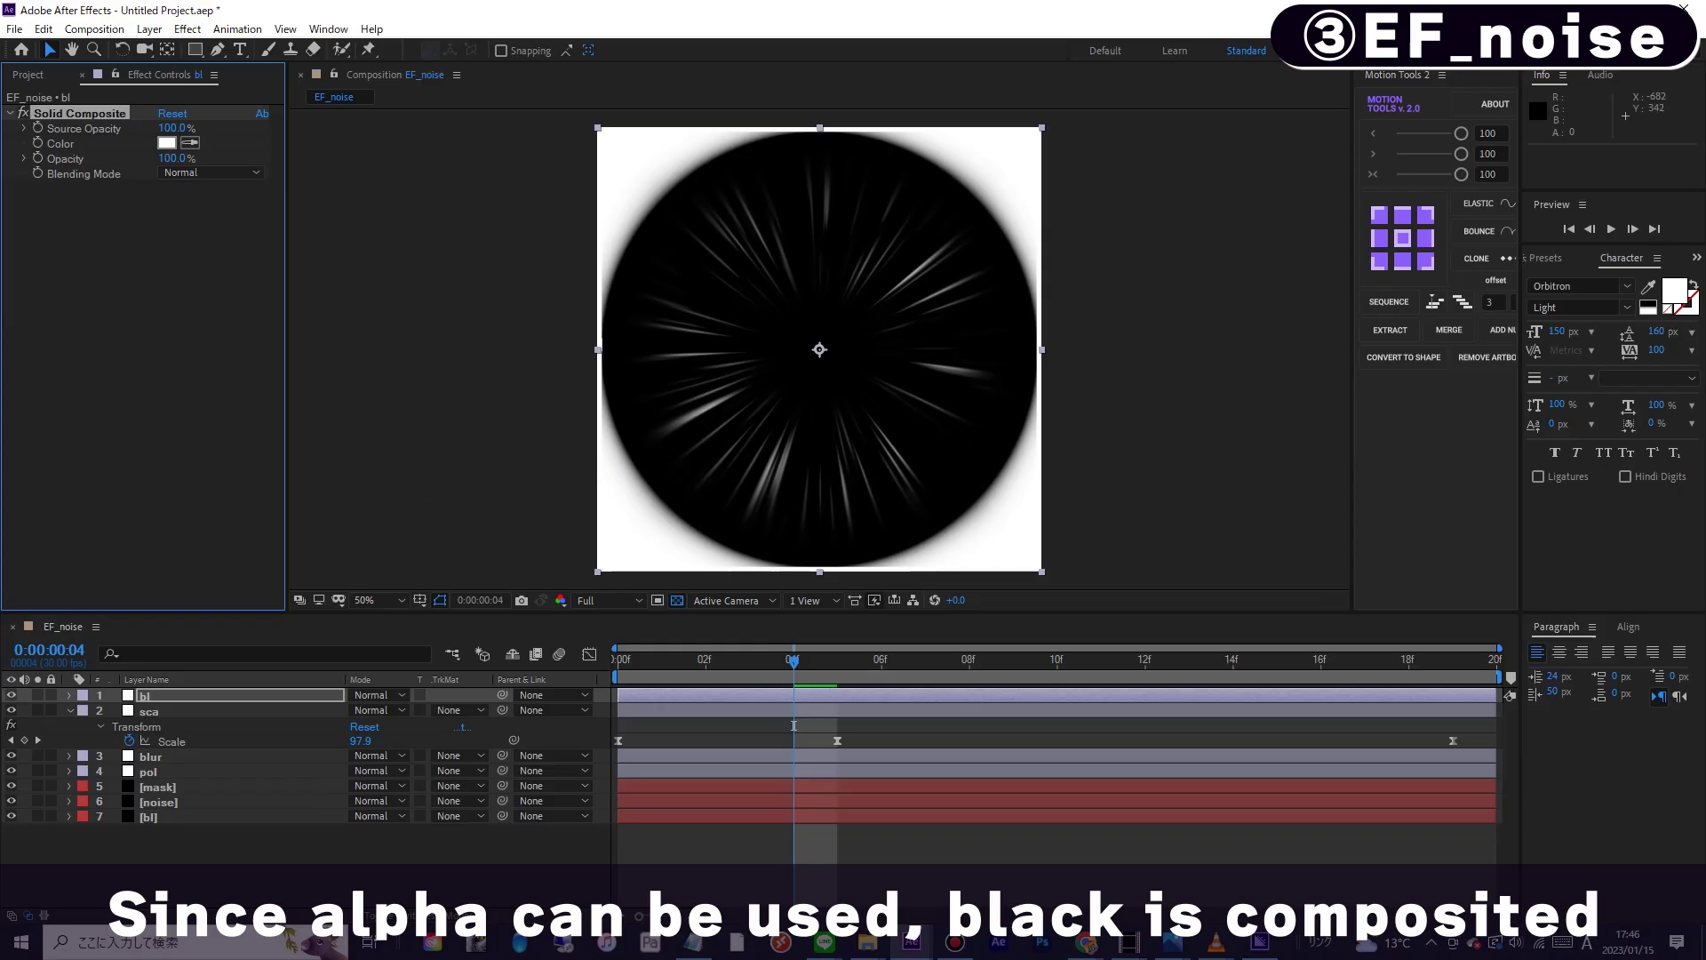
{"action": "left_click", "coordinate": [167, 143]}
{"action": "left_click", "coordinate": [424, 514]}
{"action": "left_click", "coordinate": [579, 301]}
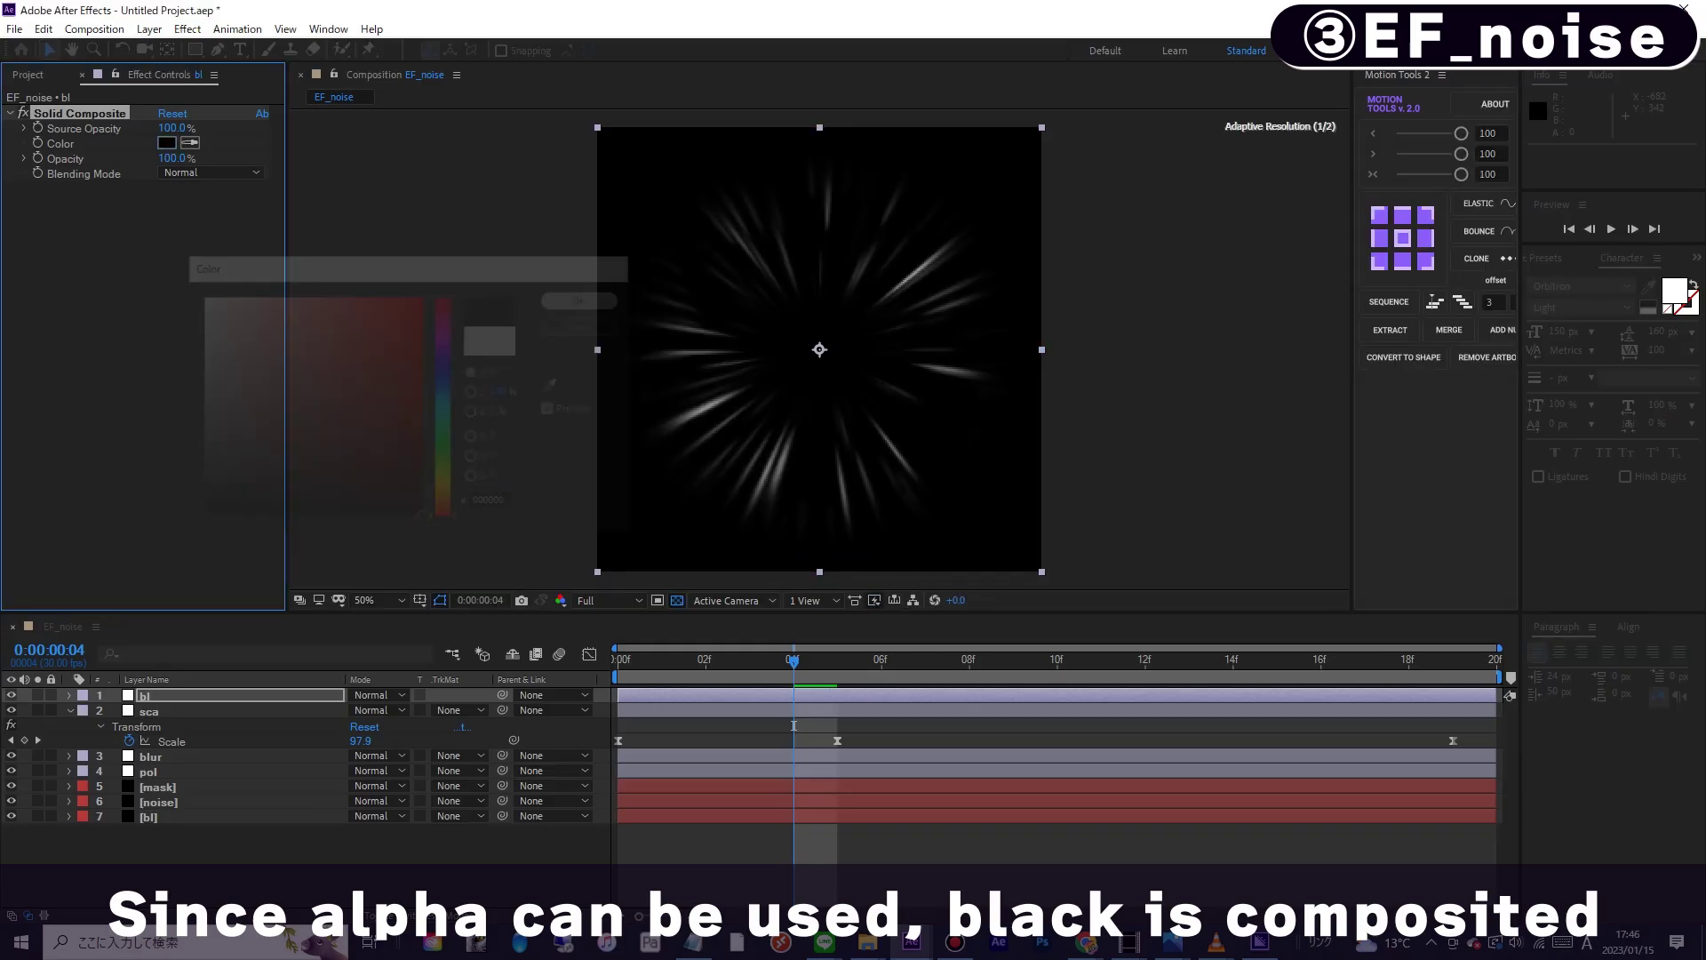
{"action": "key", "text": "space"}
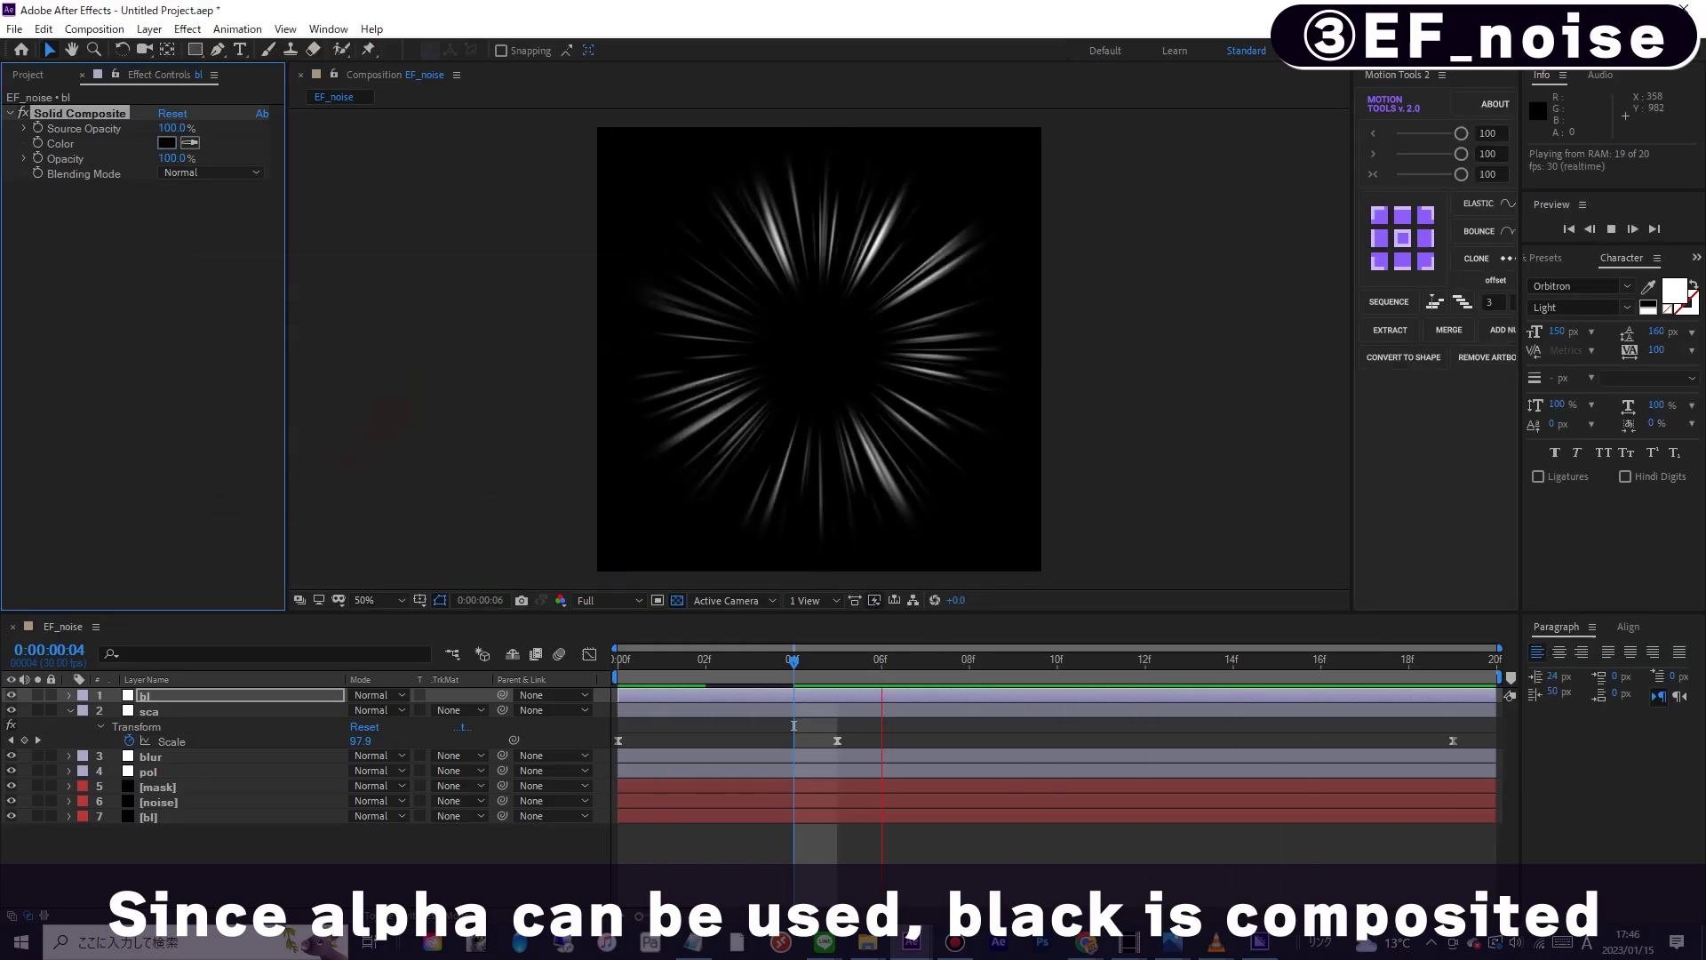
{"action": "left_click", "coordinate": [793, 725]}
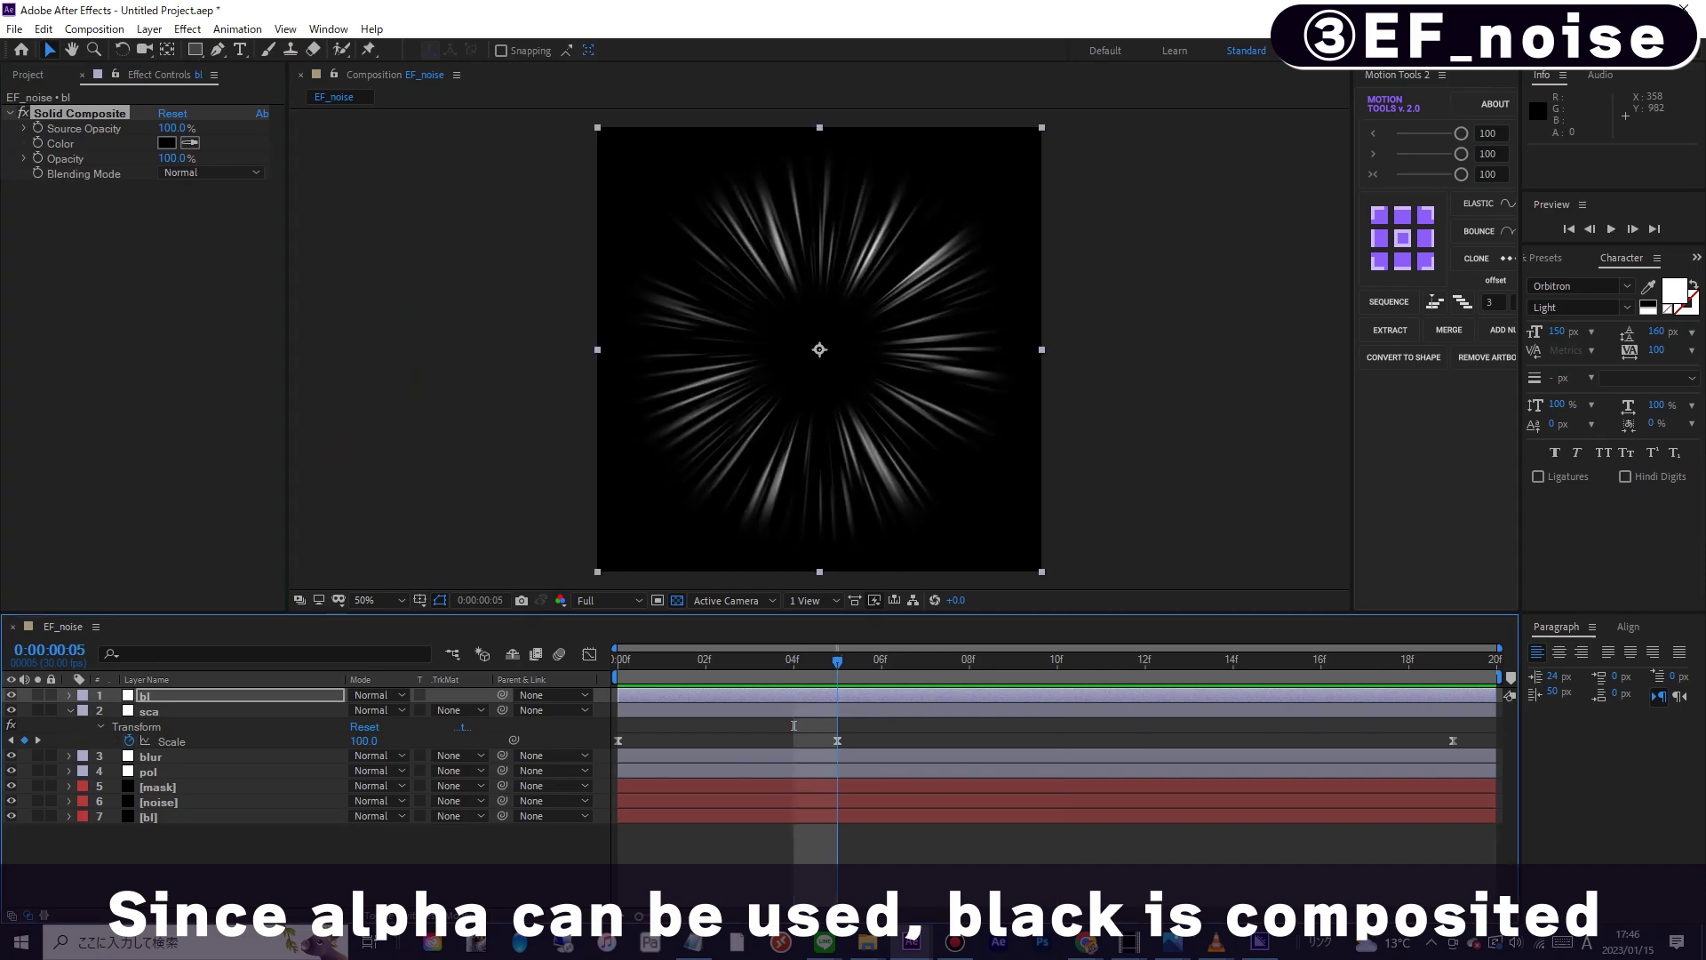
- Collapse the layer properties and create an adjustment layer named glow color above the bl adjustment layer
{"action": "key", "text": "u"}
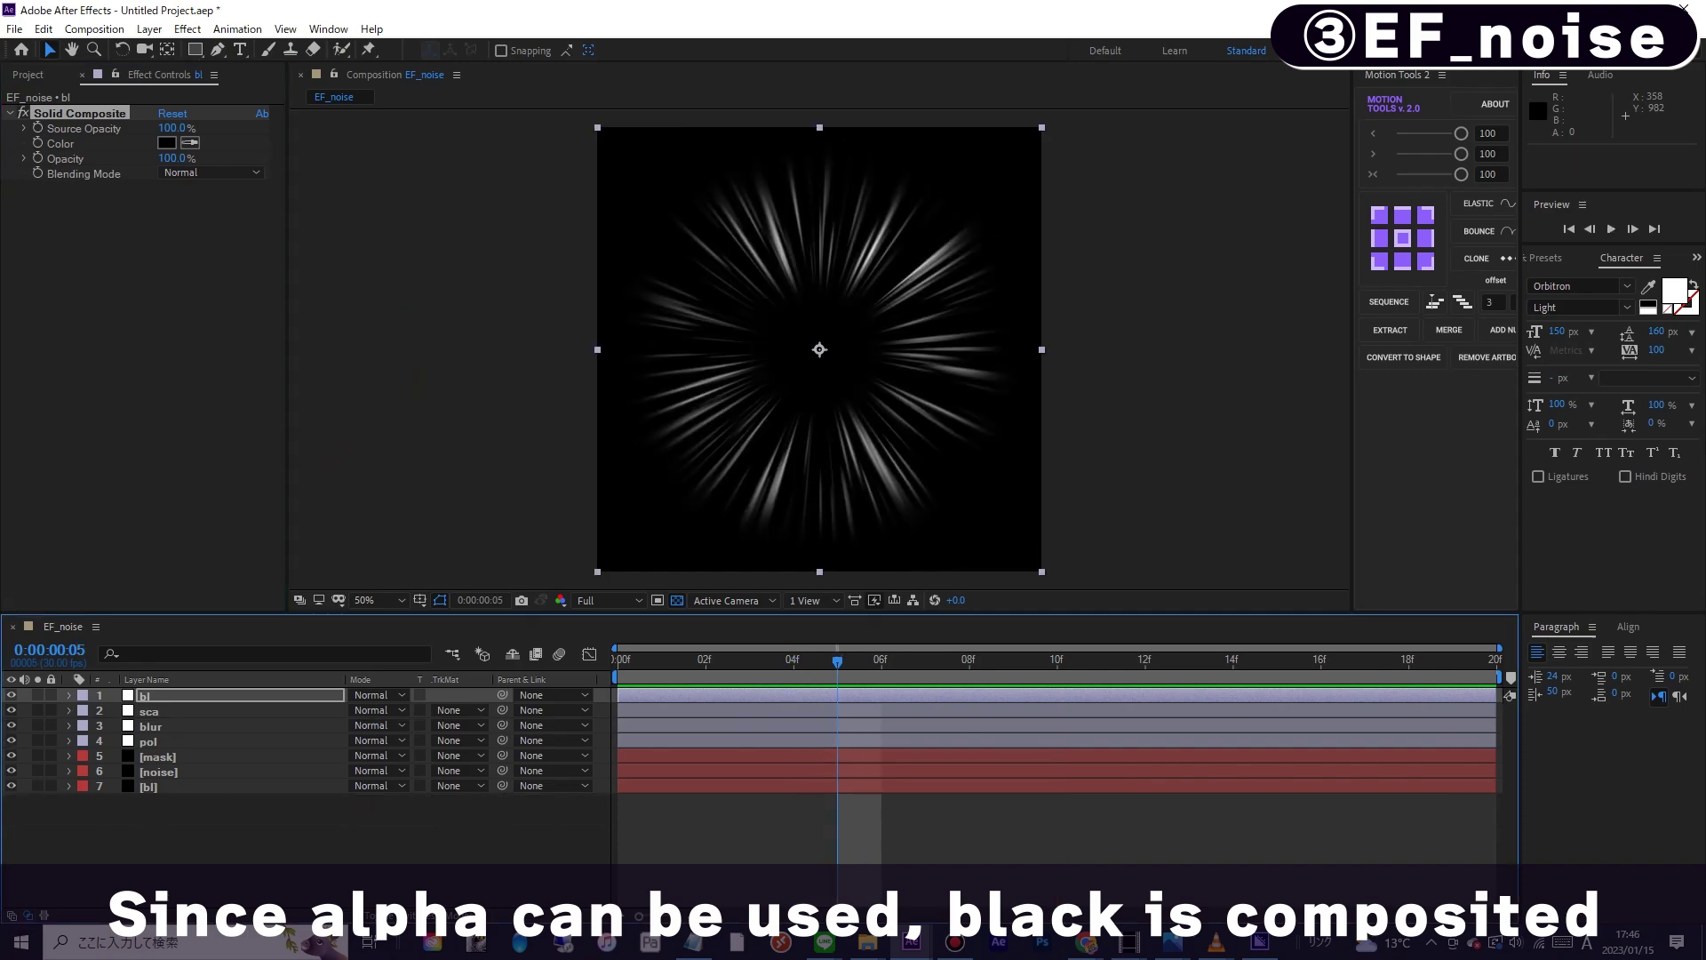
{"action": "key", "text": "Return"}
{"action": "key", "text": "ctrl+alt+y"}
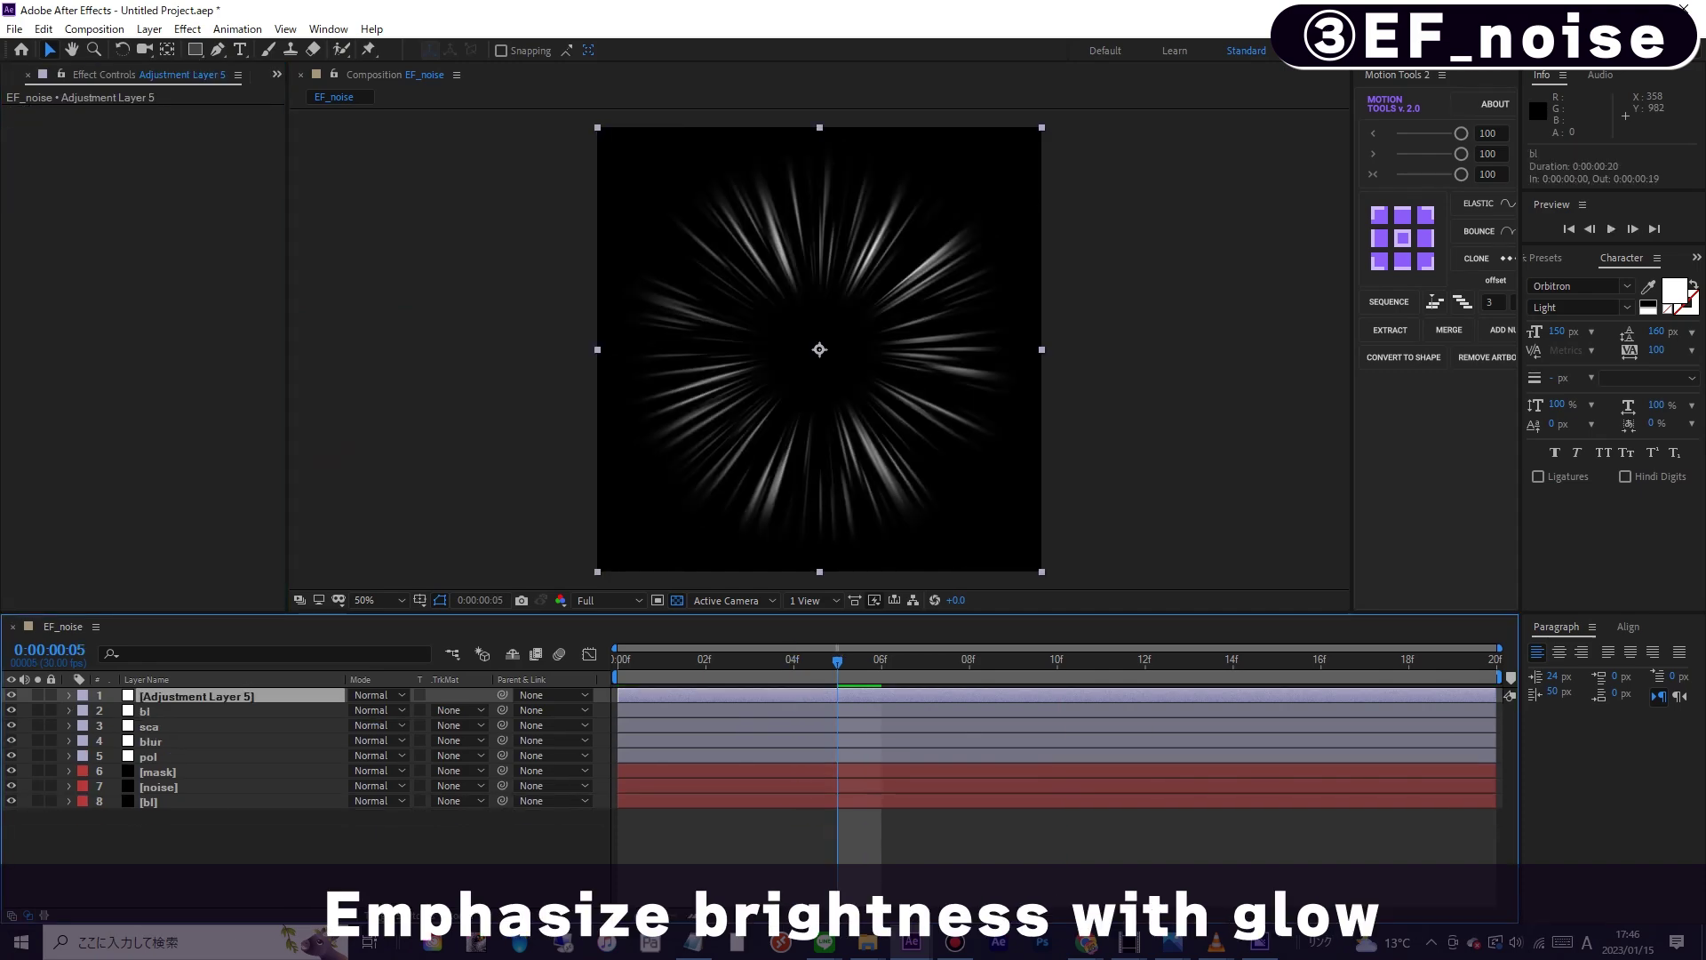
{"action": "key", "text": "Return"}
{"action": "type", "text": "glow color"}
{"action": "key", "text": "Return"}
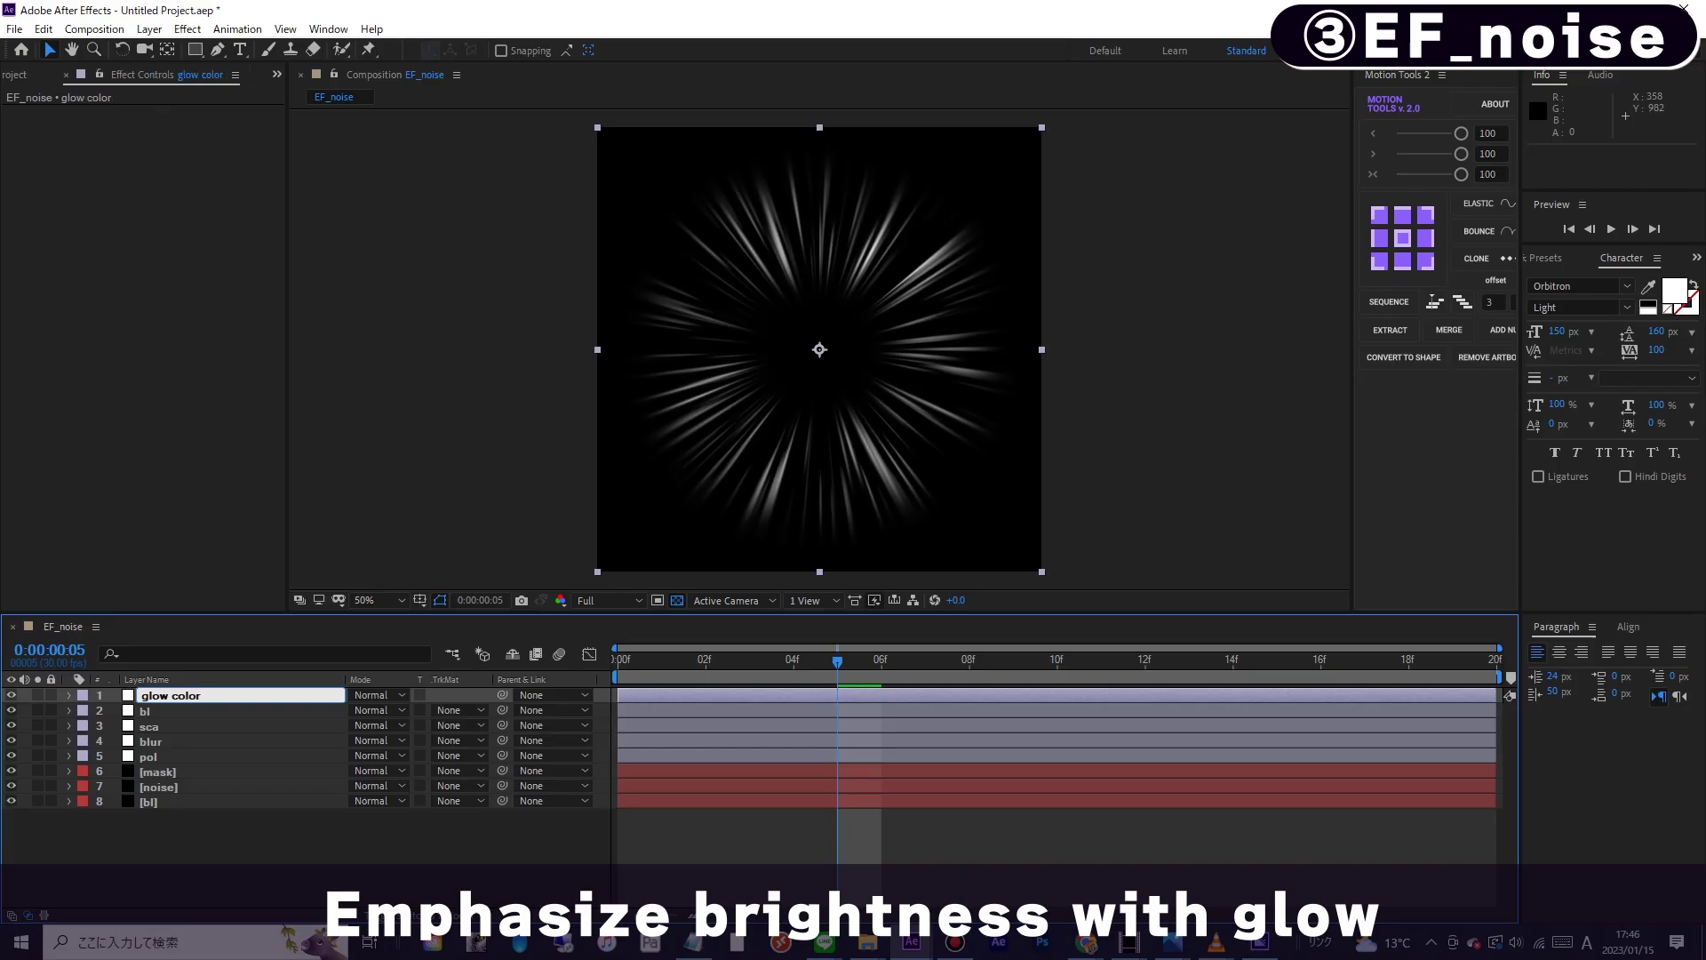
- Apply the Stylize Glow effect to the glow color layer
{"action": "left_click", "coordinate": [186, 29]}
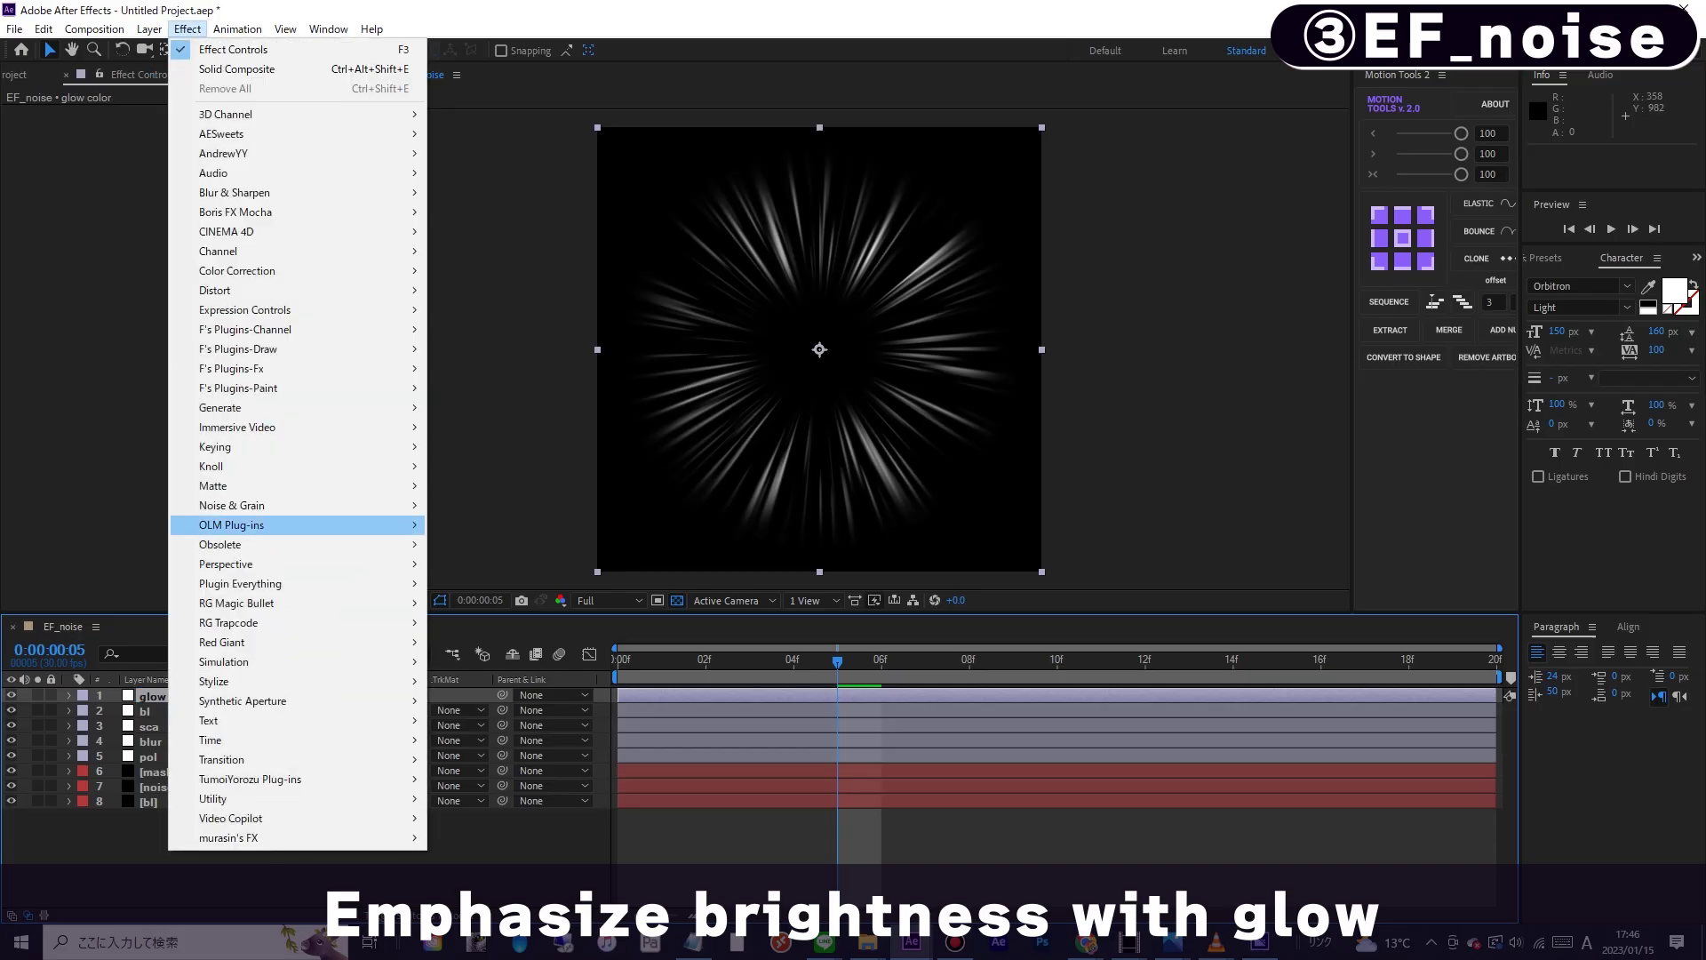
{"action": "mouse_move", "coordinate": [215, 682]}
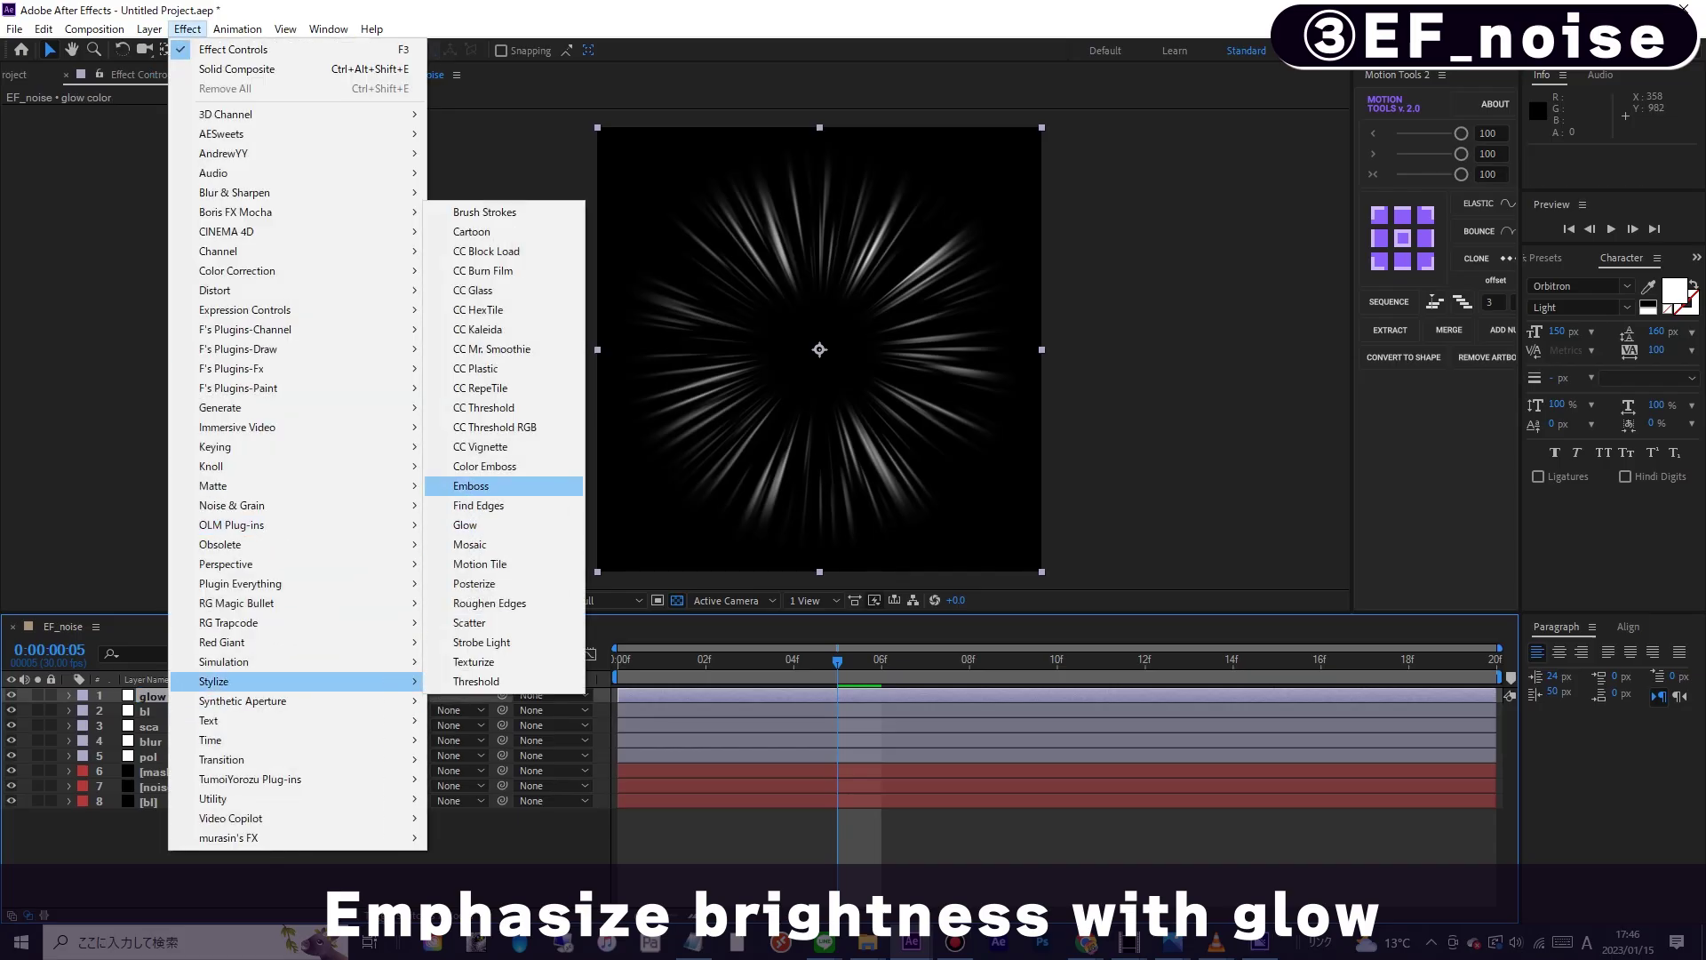
{"action": "left_click", "coordinate": [471, 525]}
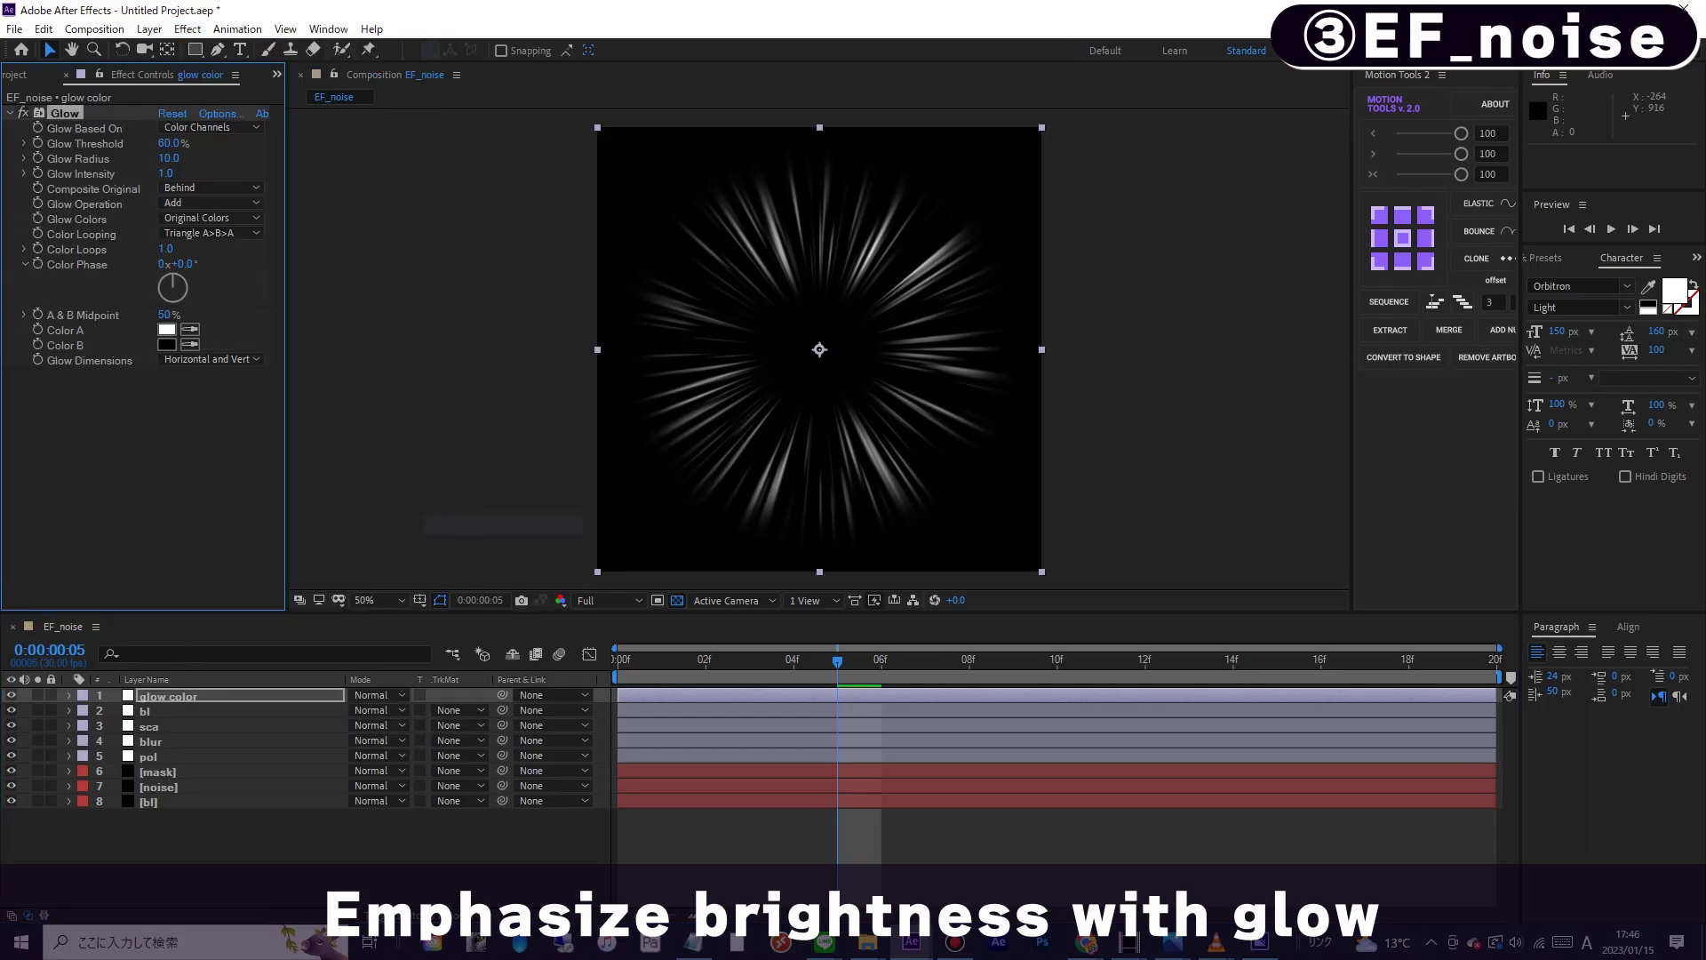
{"action": "left_click", "coordinate": [169, 444]}
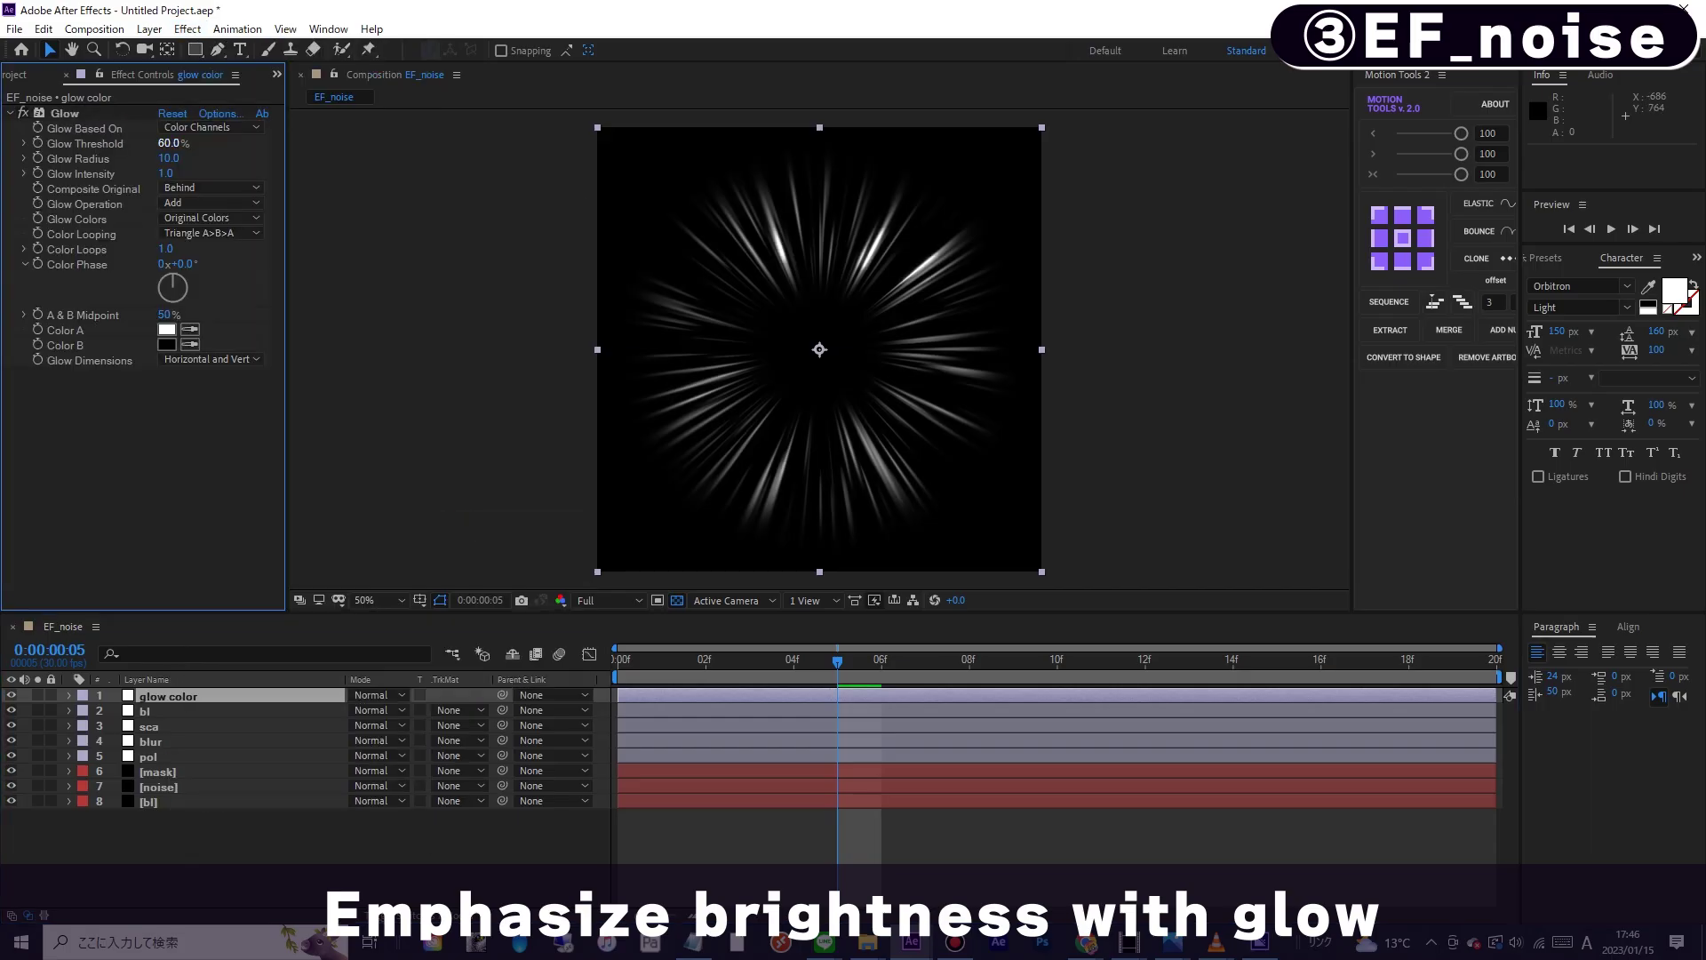
- Set the Glow effect's threshold to 50% and its radius to 30 on the glow color layer
{"action": "left_click", "coordinate": [169, 143]}
{"action": "type", "text": "50"}
{"action": "key", "text": "Tab"}
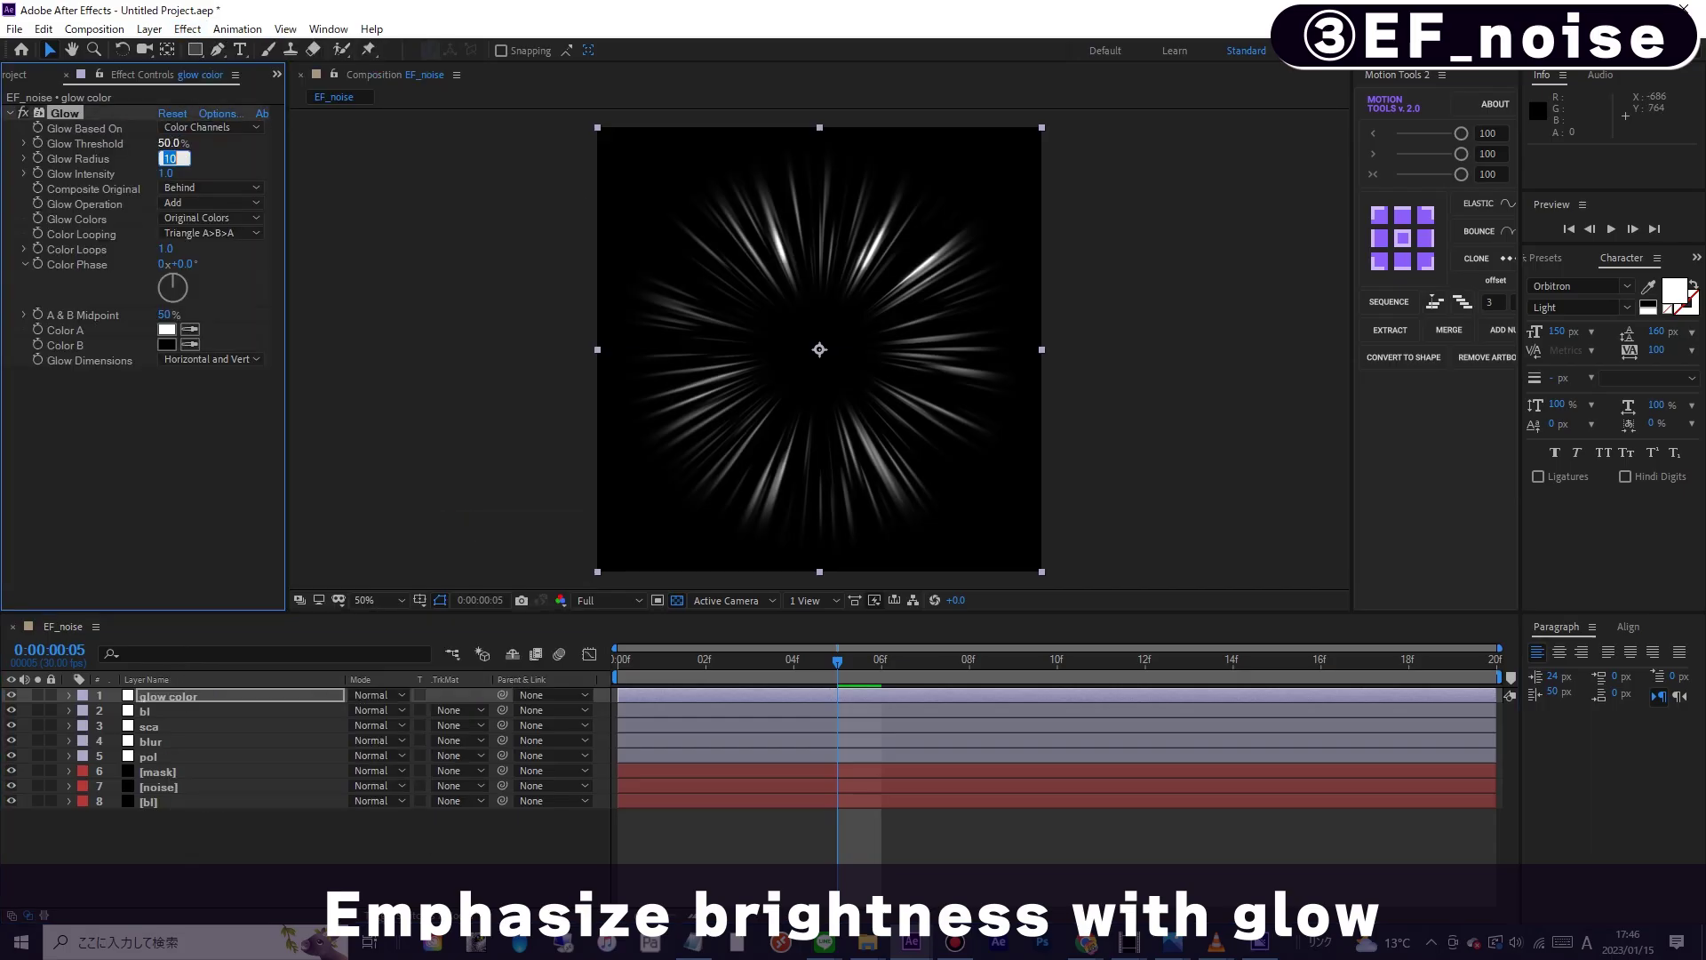
{"action": "type", "text": "30"}
{"action": "key", "text": "Return"}
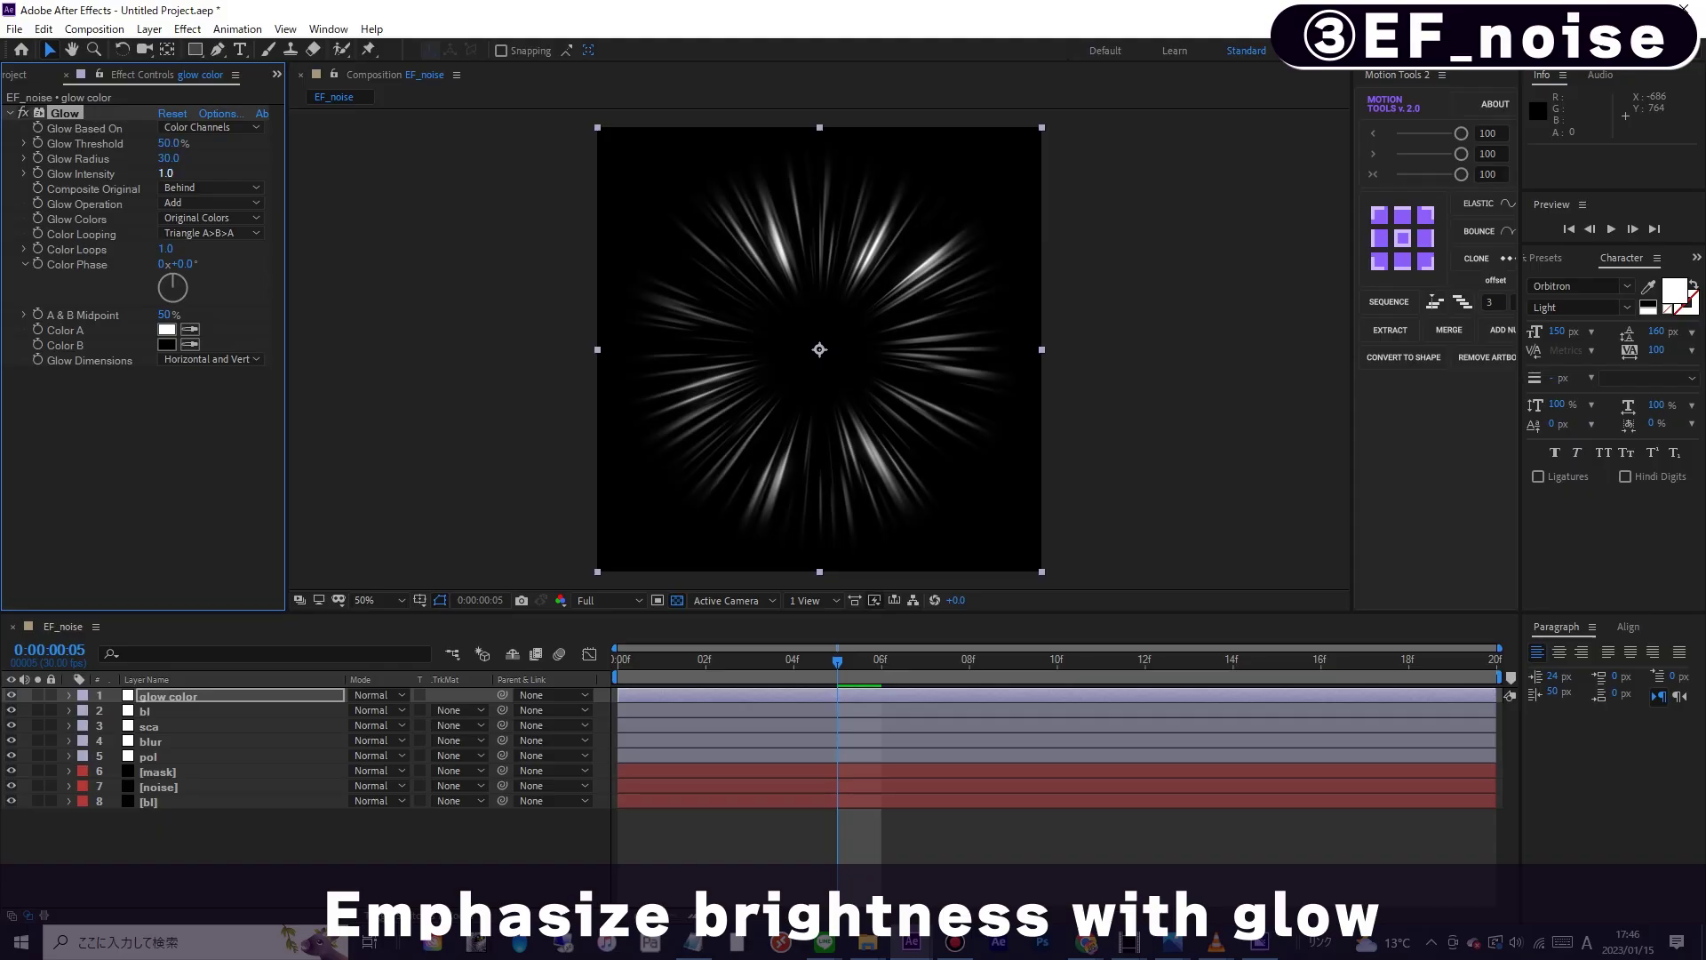
- Lower the Glow effect's threshold to 40%
{"action": "left_click", "coordinate": [10, 113]}
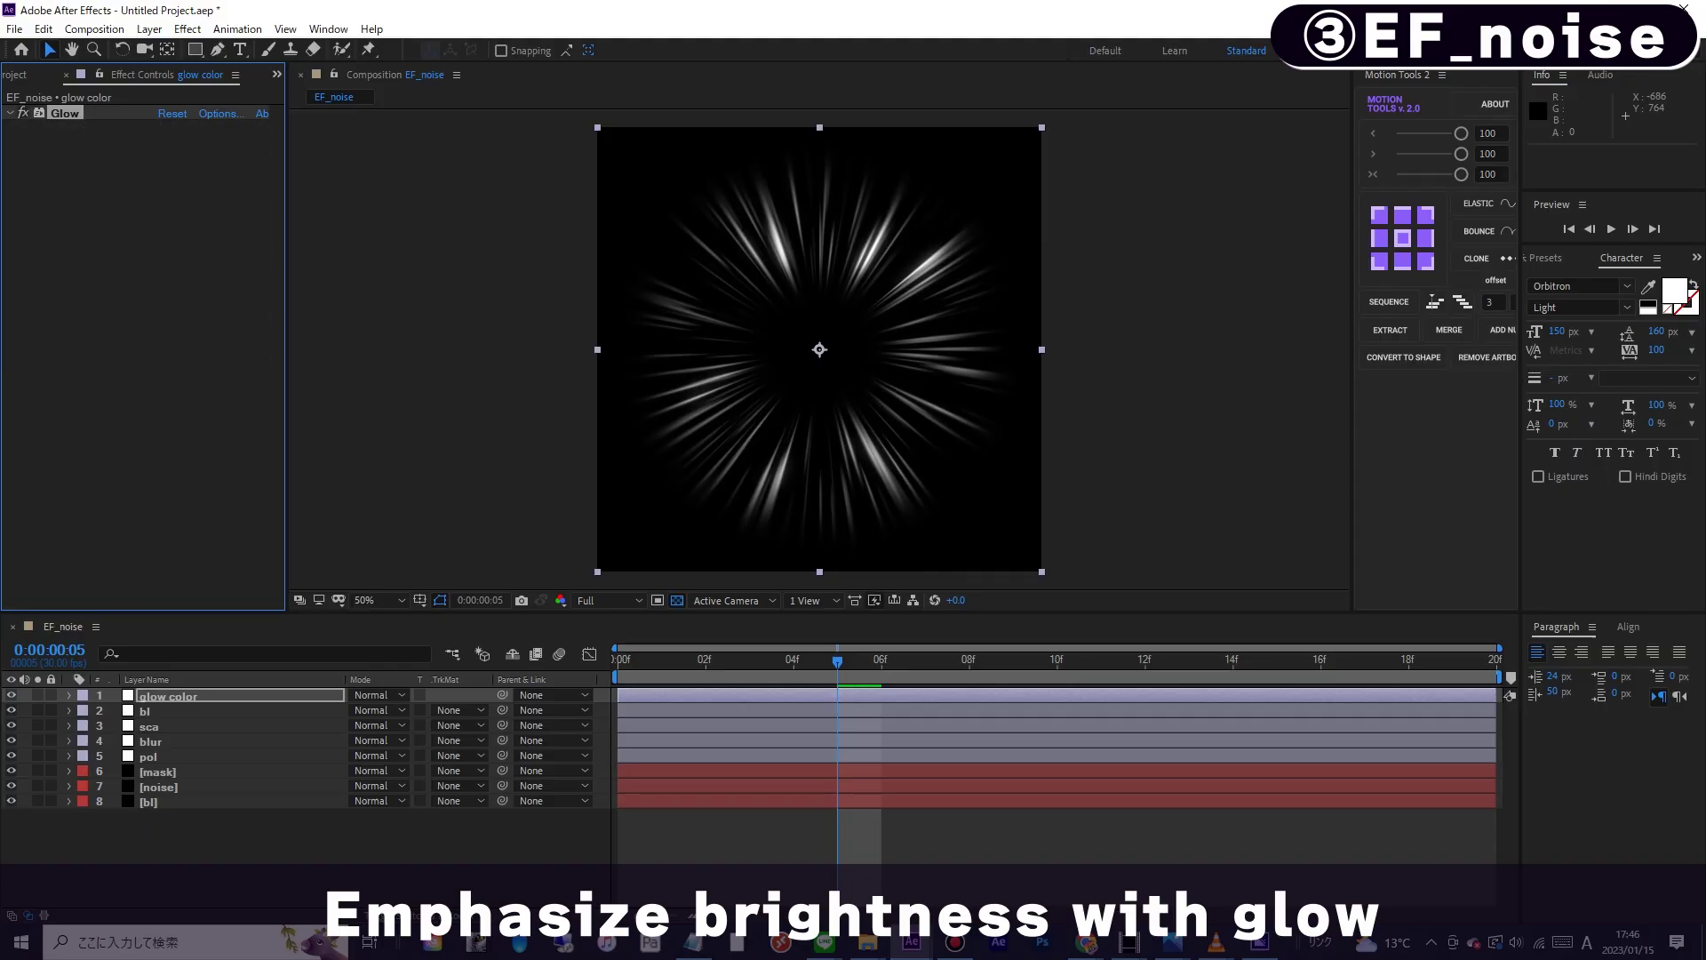
{"action": "left_click", "coordinate": [9, 113]}
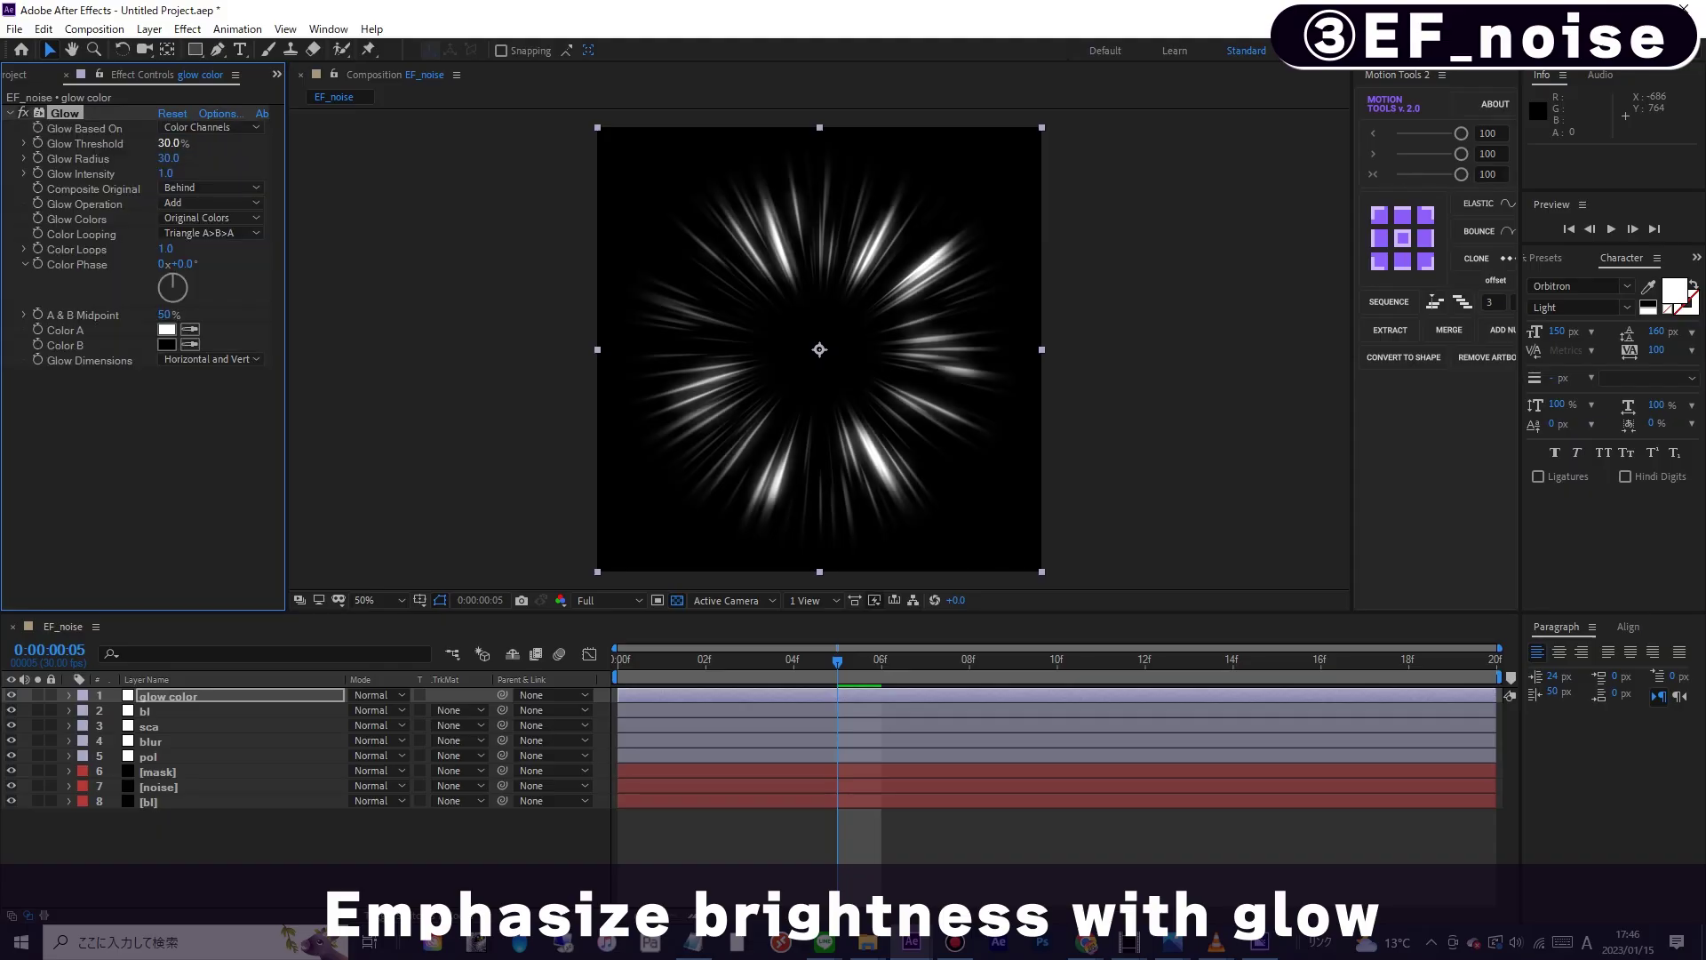
{"action": "type", "text": "40"}
{"action": "key", "text": "Return"}
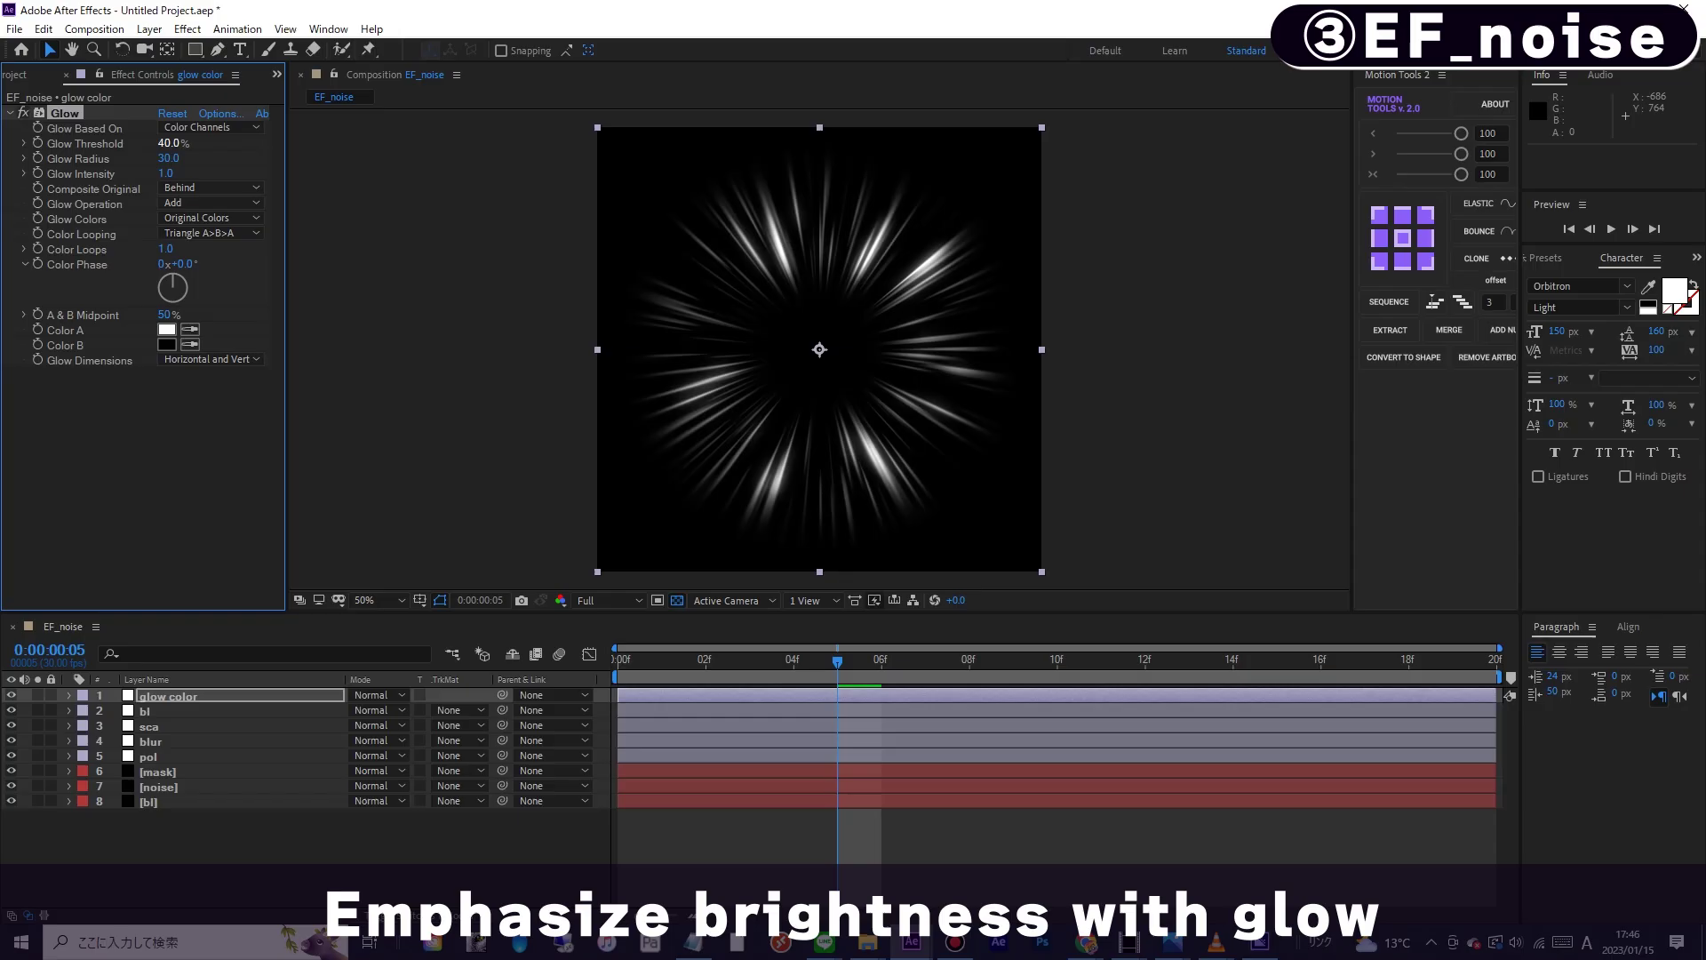
- Duplicate the Glow effect, set the copy's threshold to 10%, radius to 60 and intensity to 0.2, and preview the animation
{"action": "left_click", "coordinate": [10, 113]}
{"action": "key", "text": "ctrl+d"}
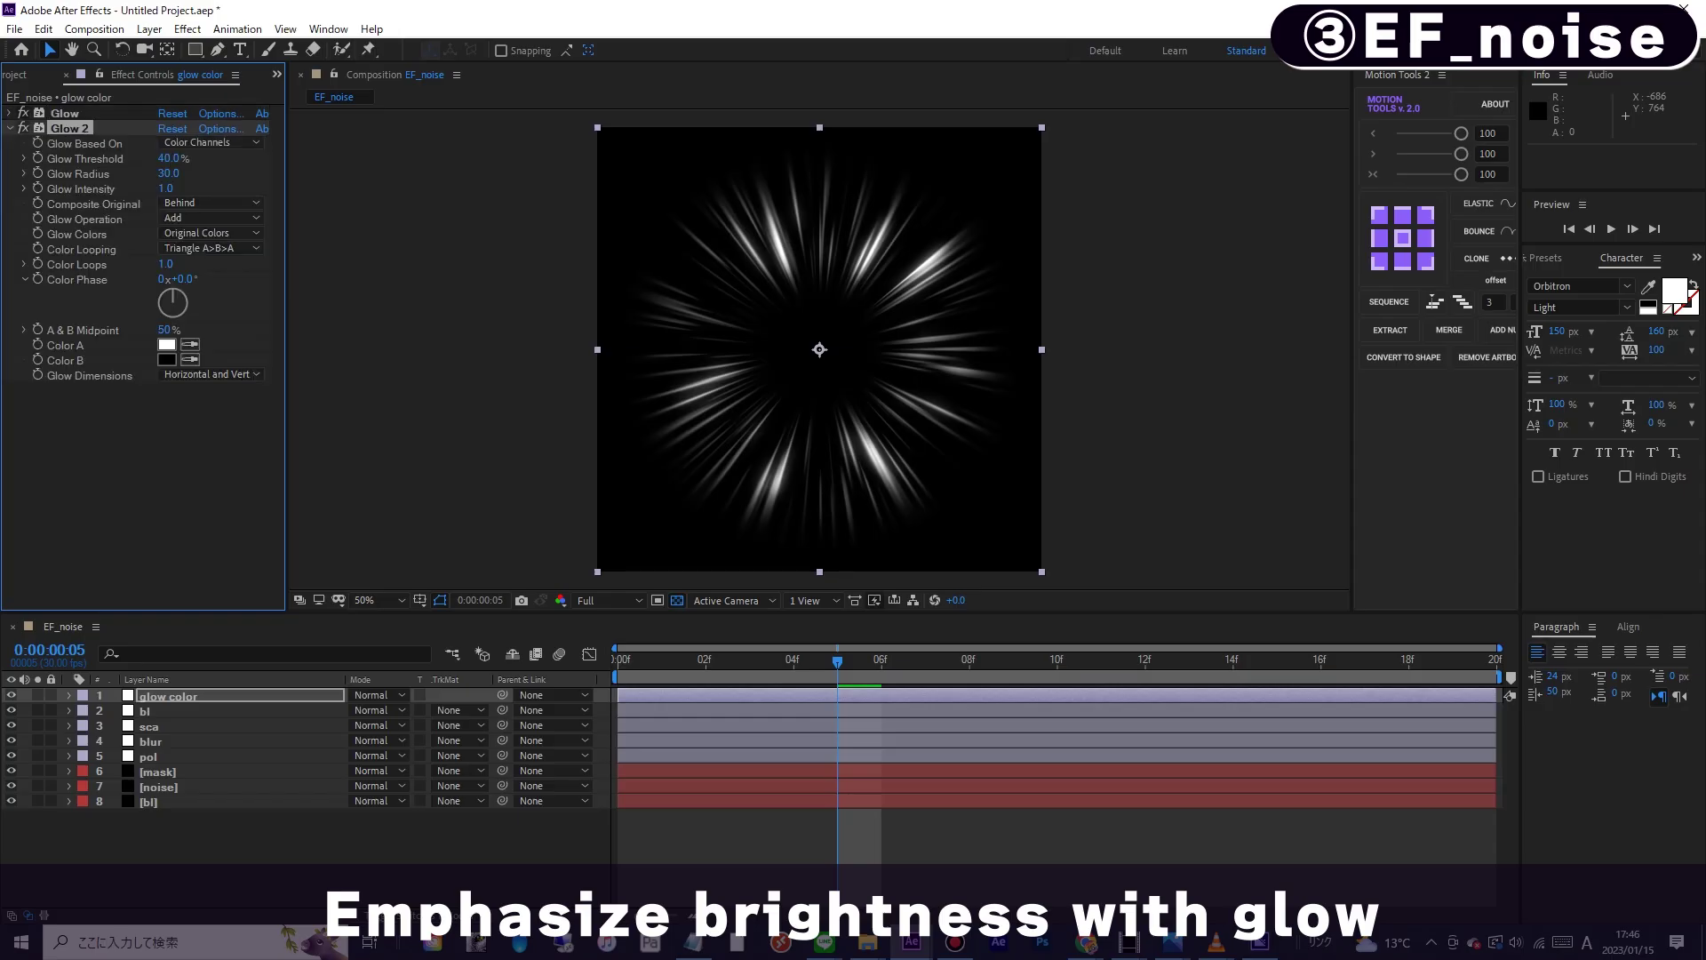
{"action": "key", "text": "Tab"}
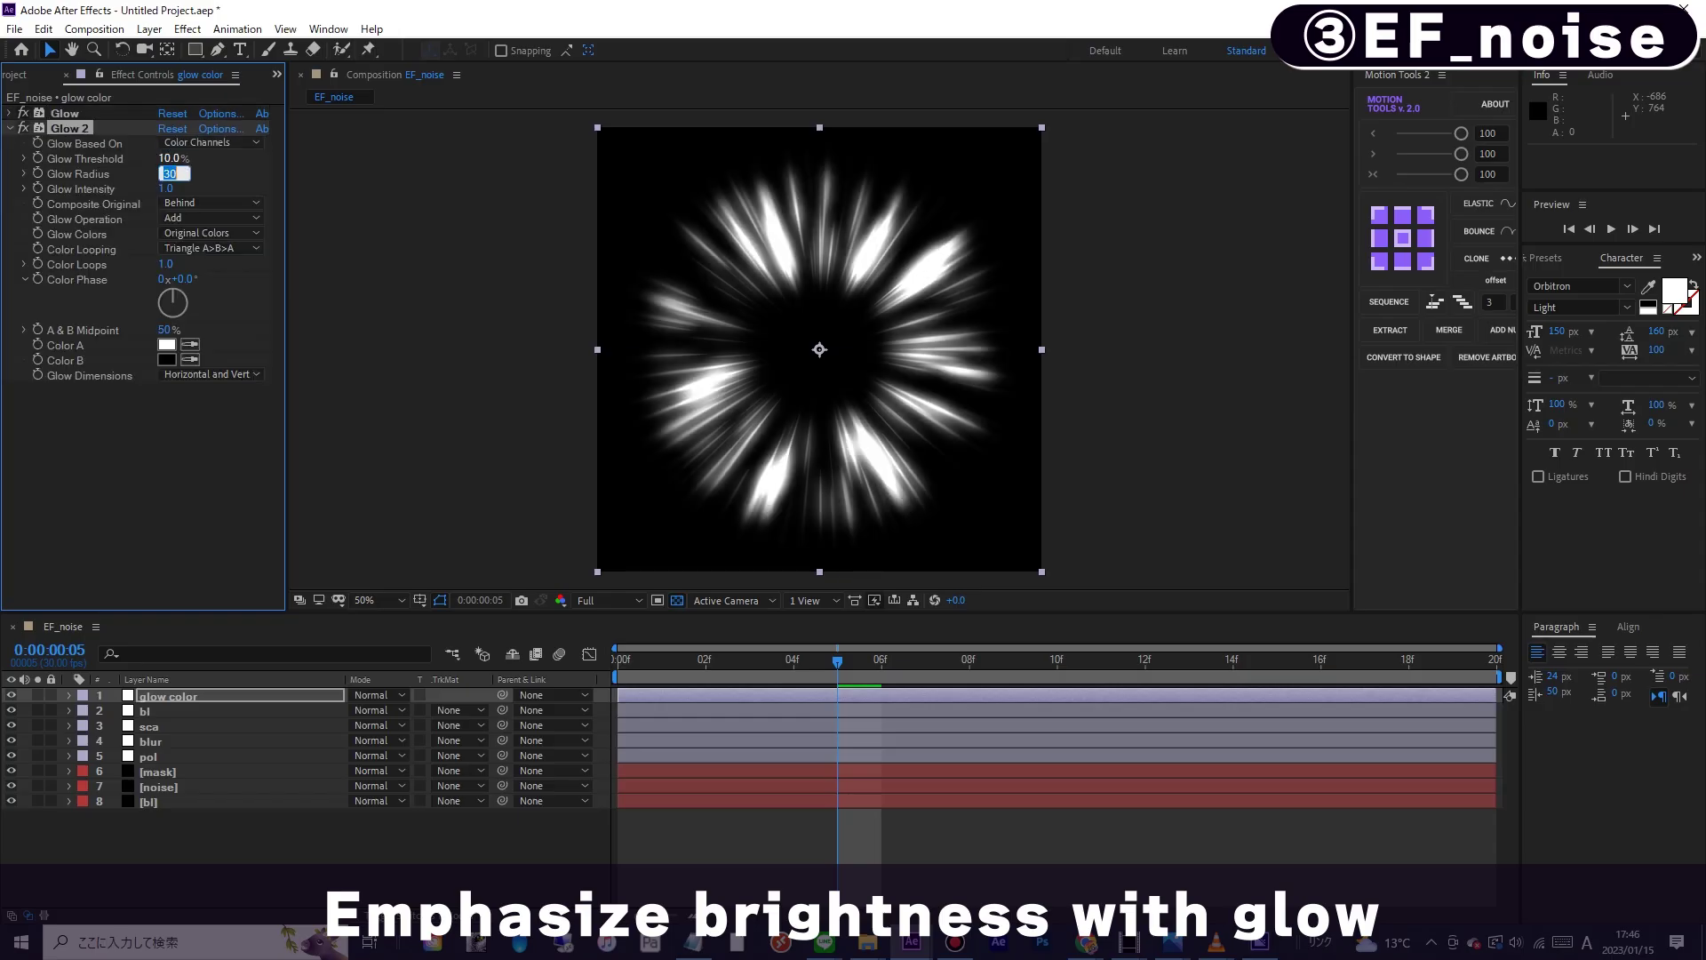
{"action": "type", "text": "0.2"}
{"action": "key", "text": "Return"}
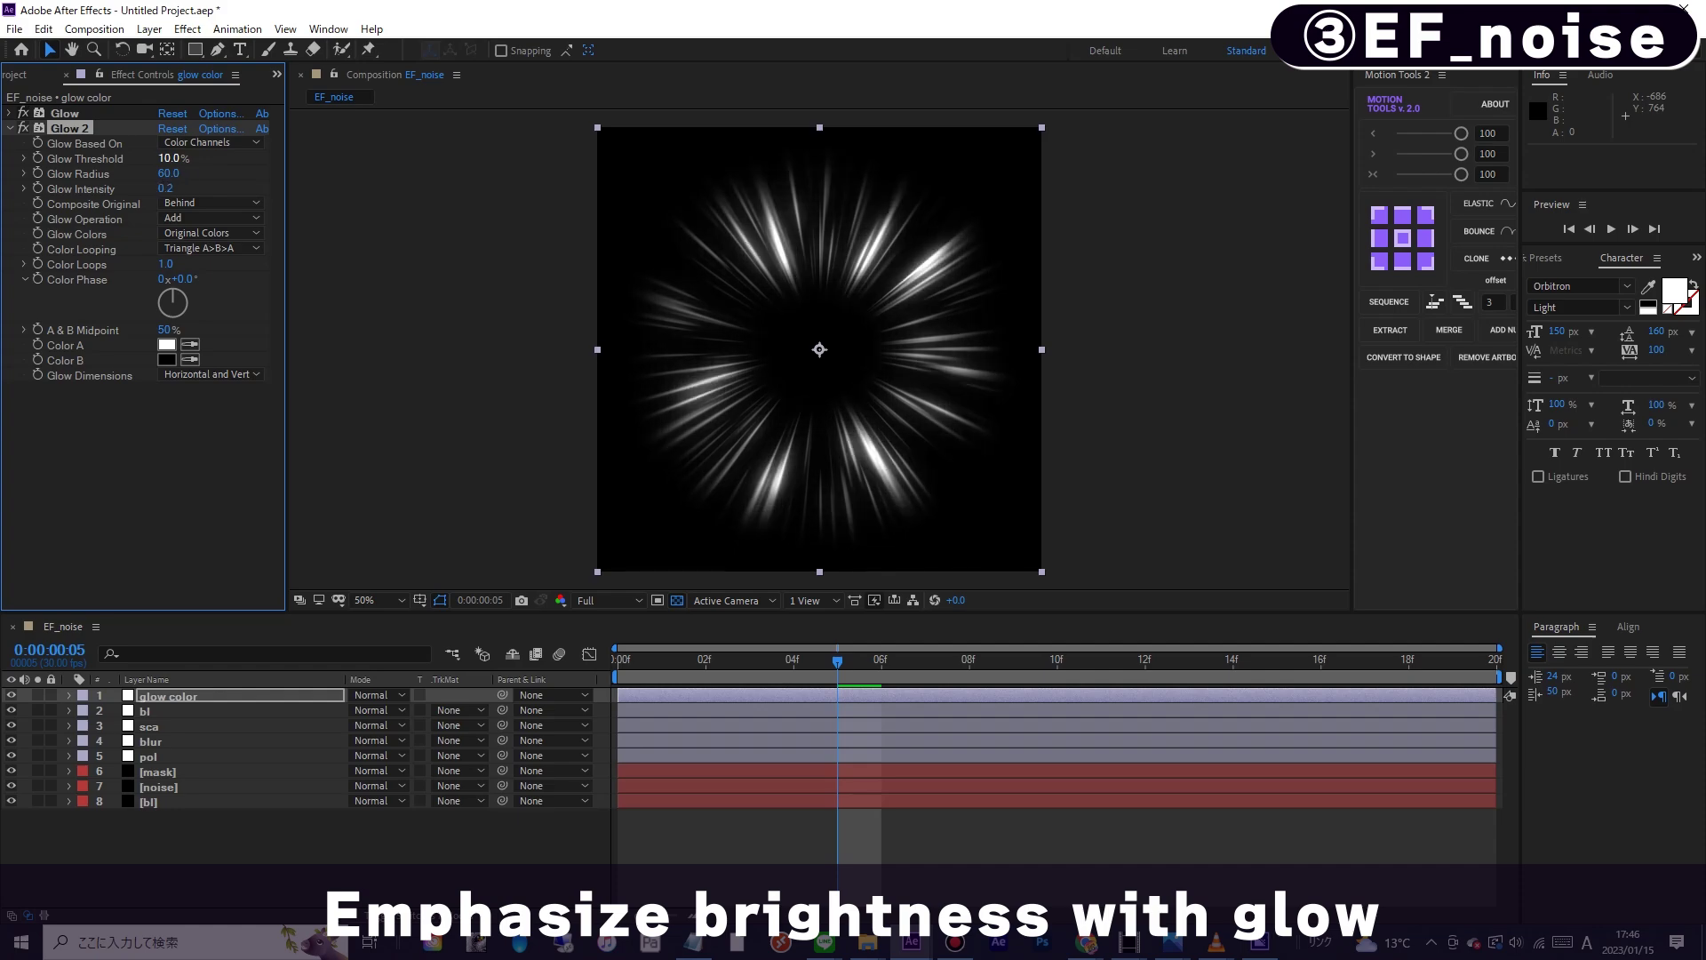
{"action": "key", "text": "space"}
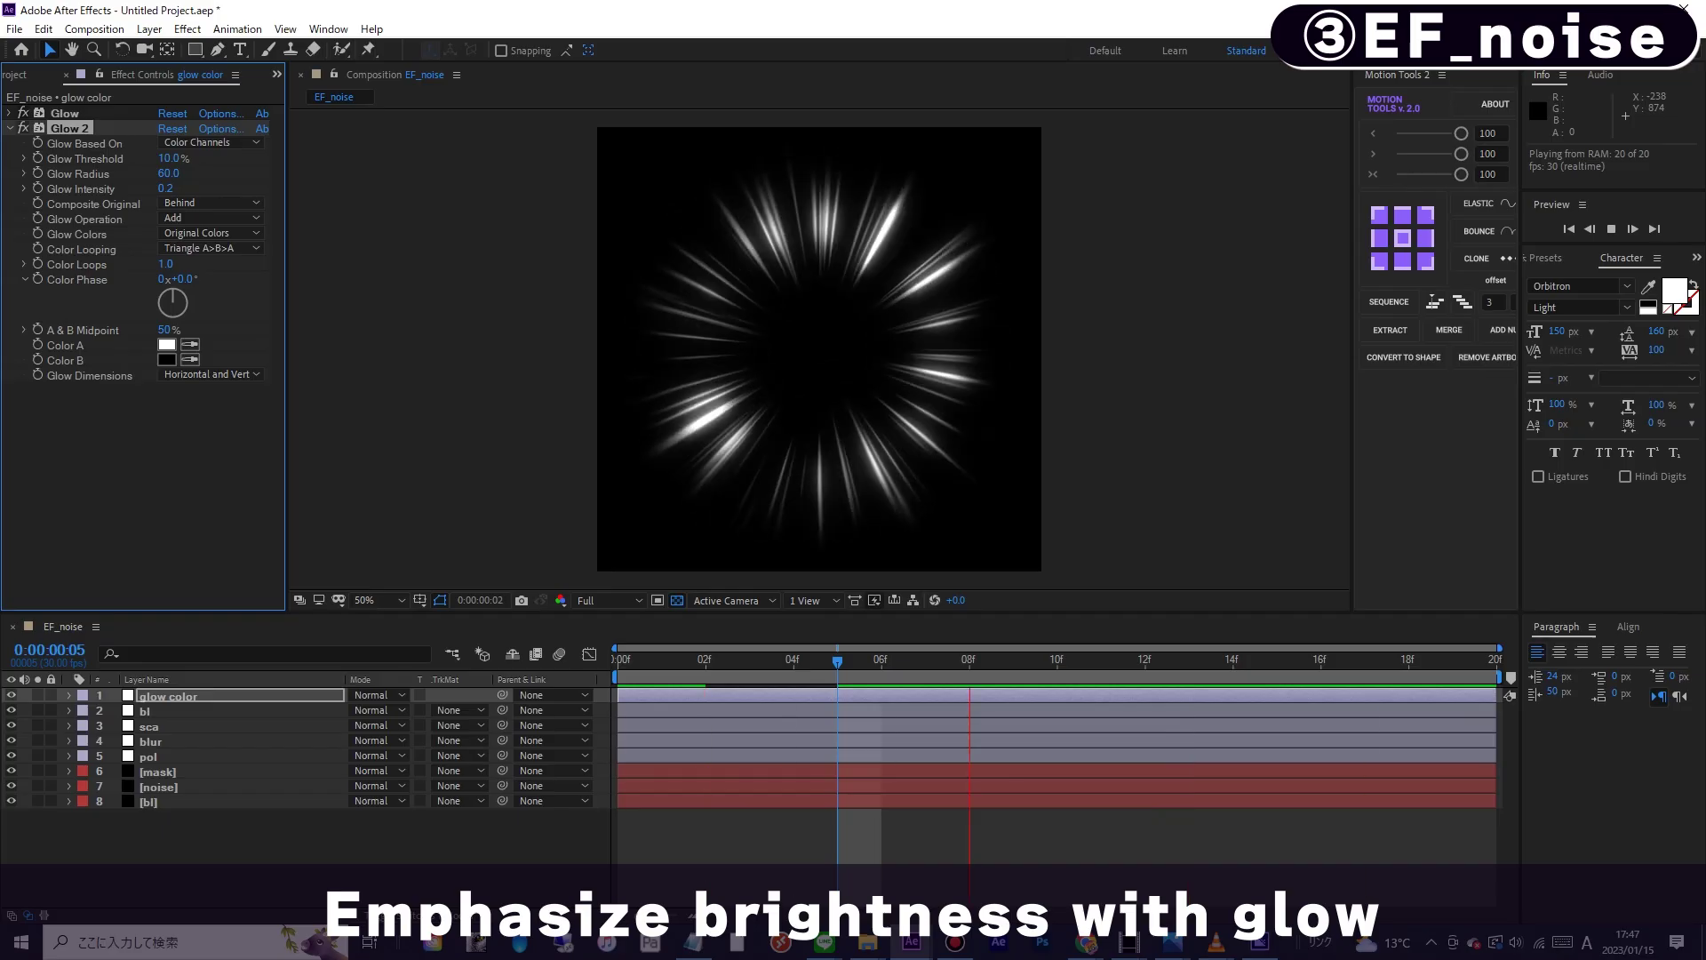
{"action": "key", "text": "space"}
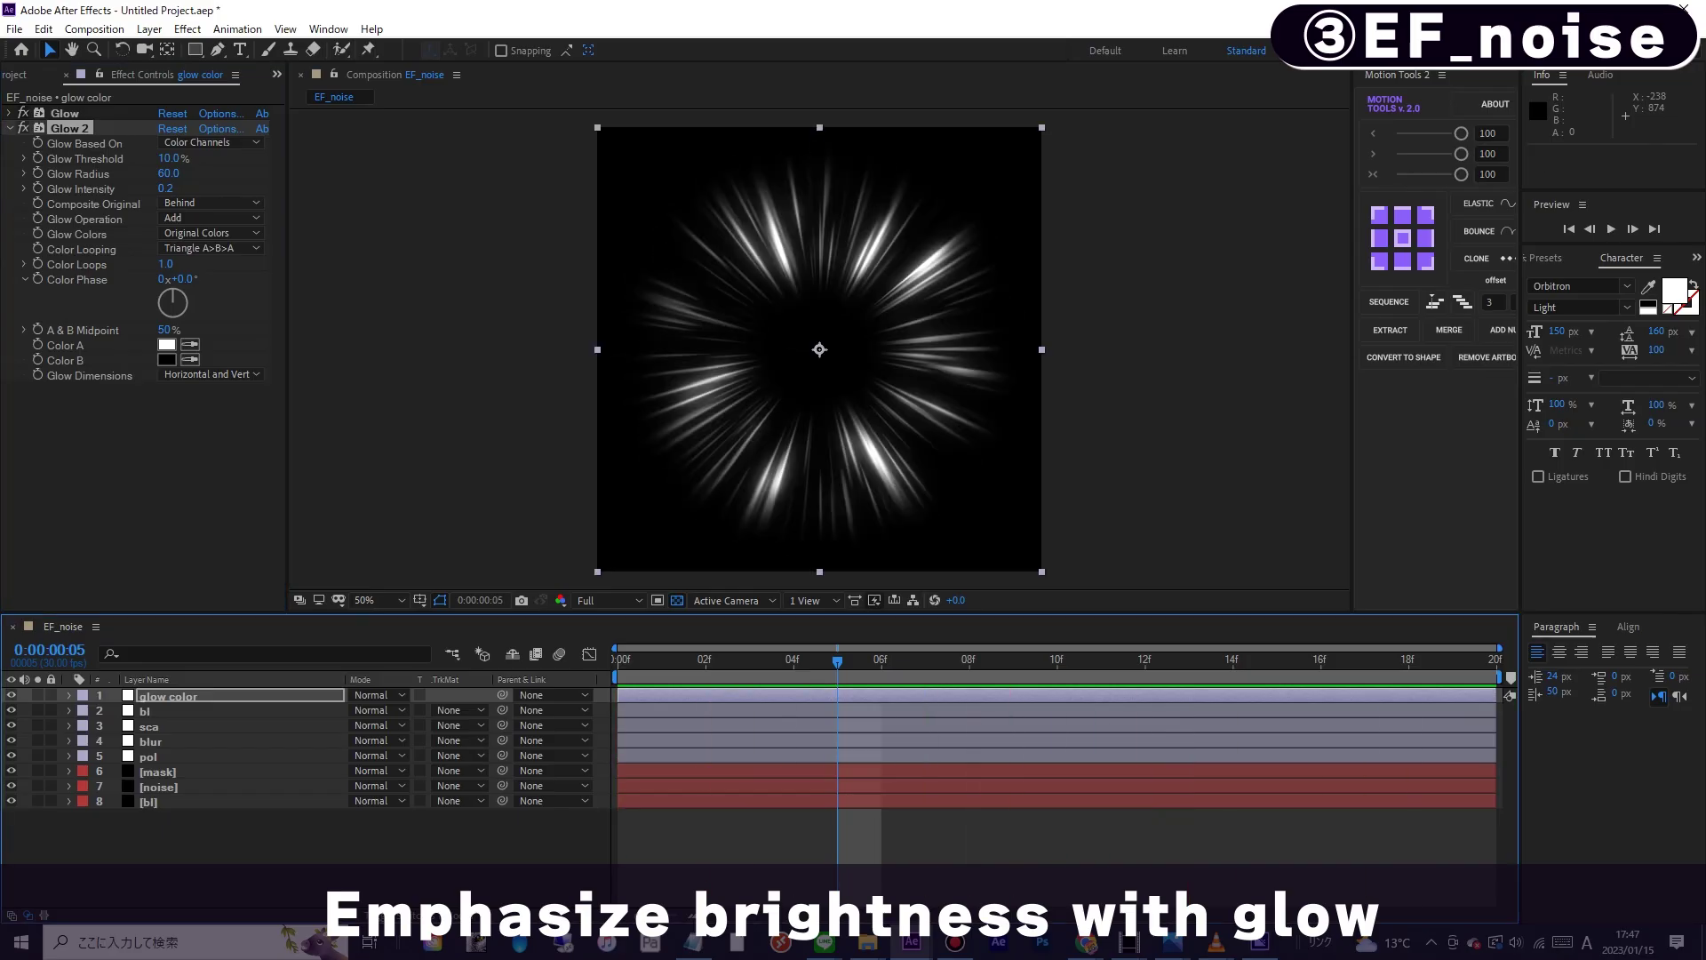
- Set the second Glow's threshold to 20% and preview the animation
{"action": "left_click", "coordinate": [133, 479]}
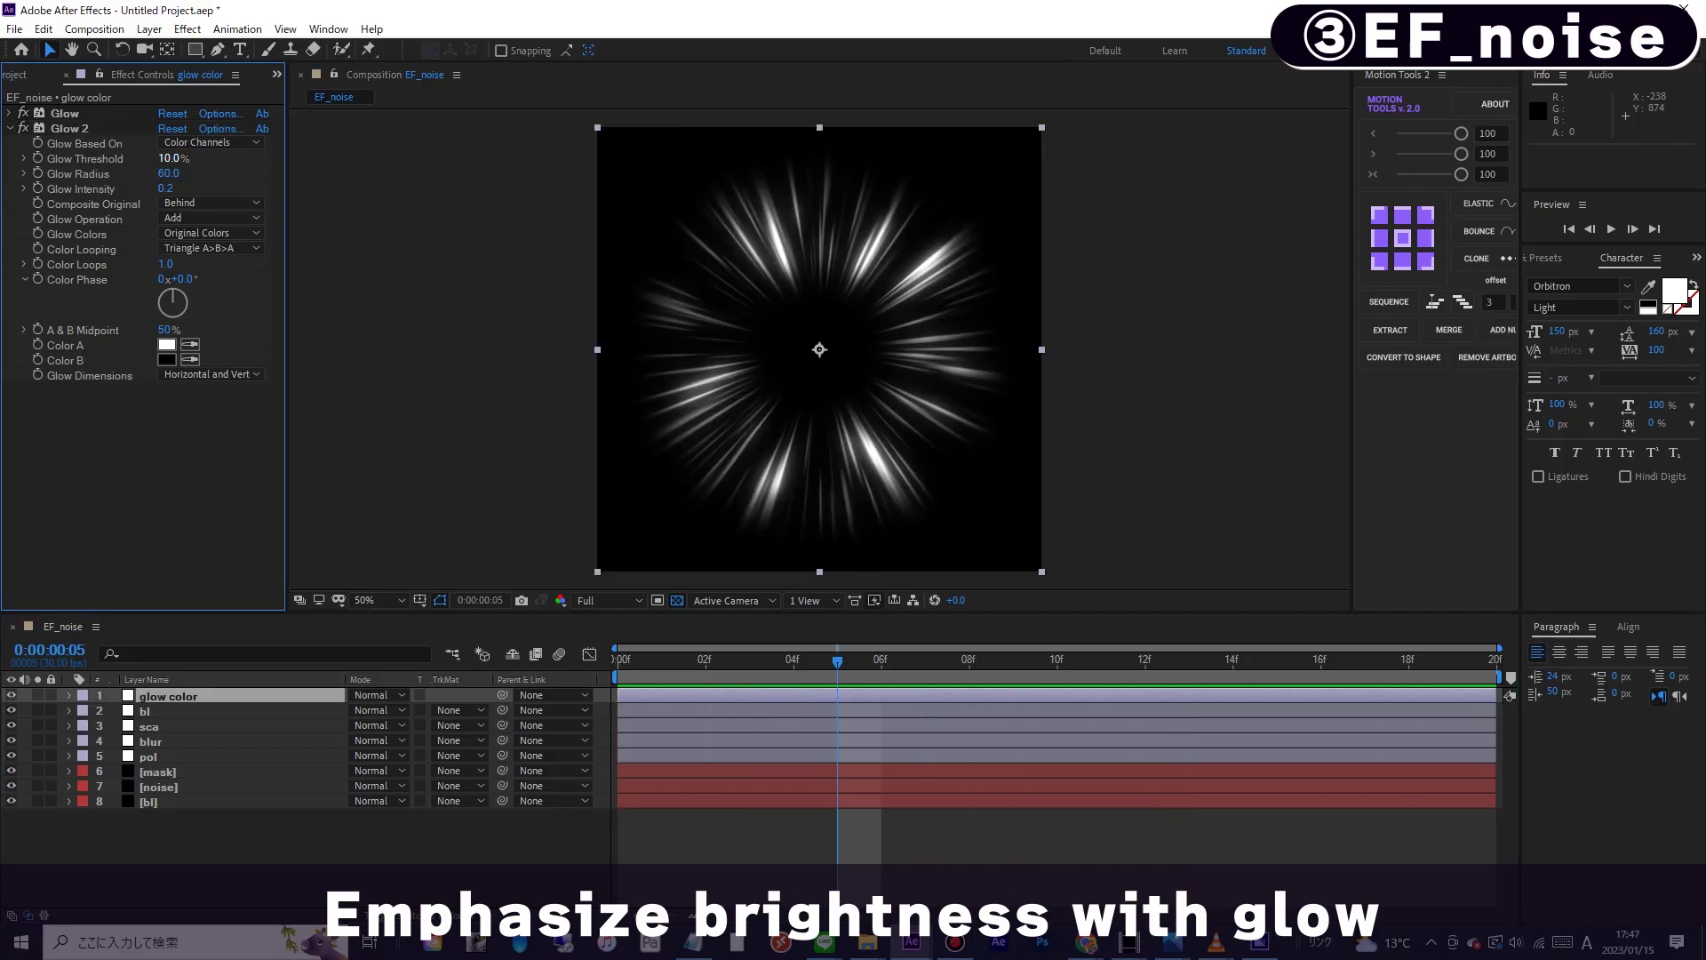
{"action": "type", "text": "30"}
{"action": "key", "text": "Return"}
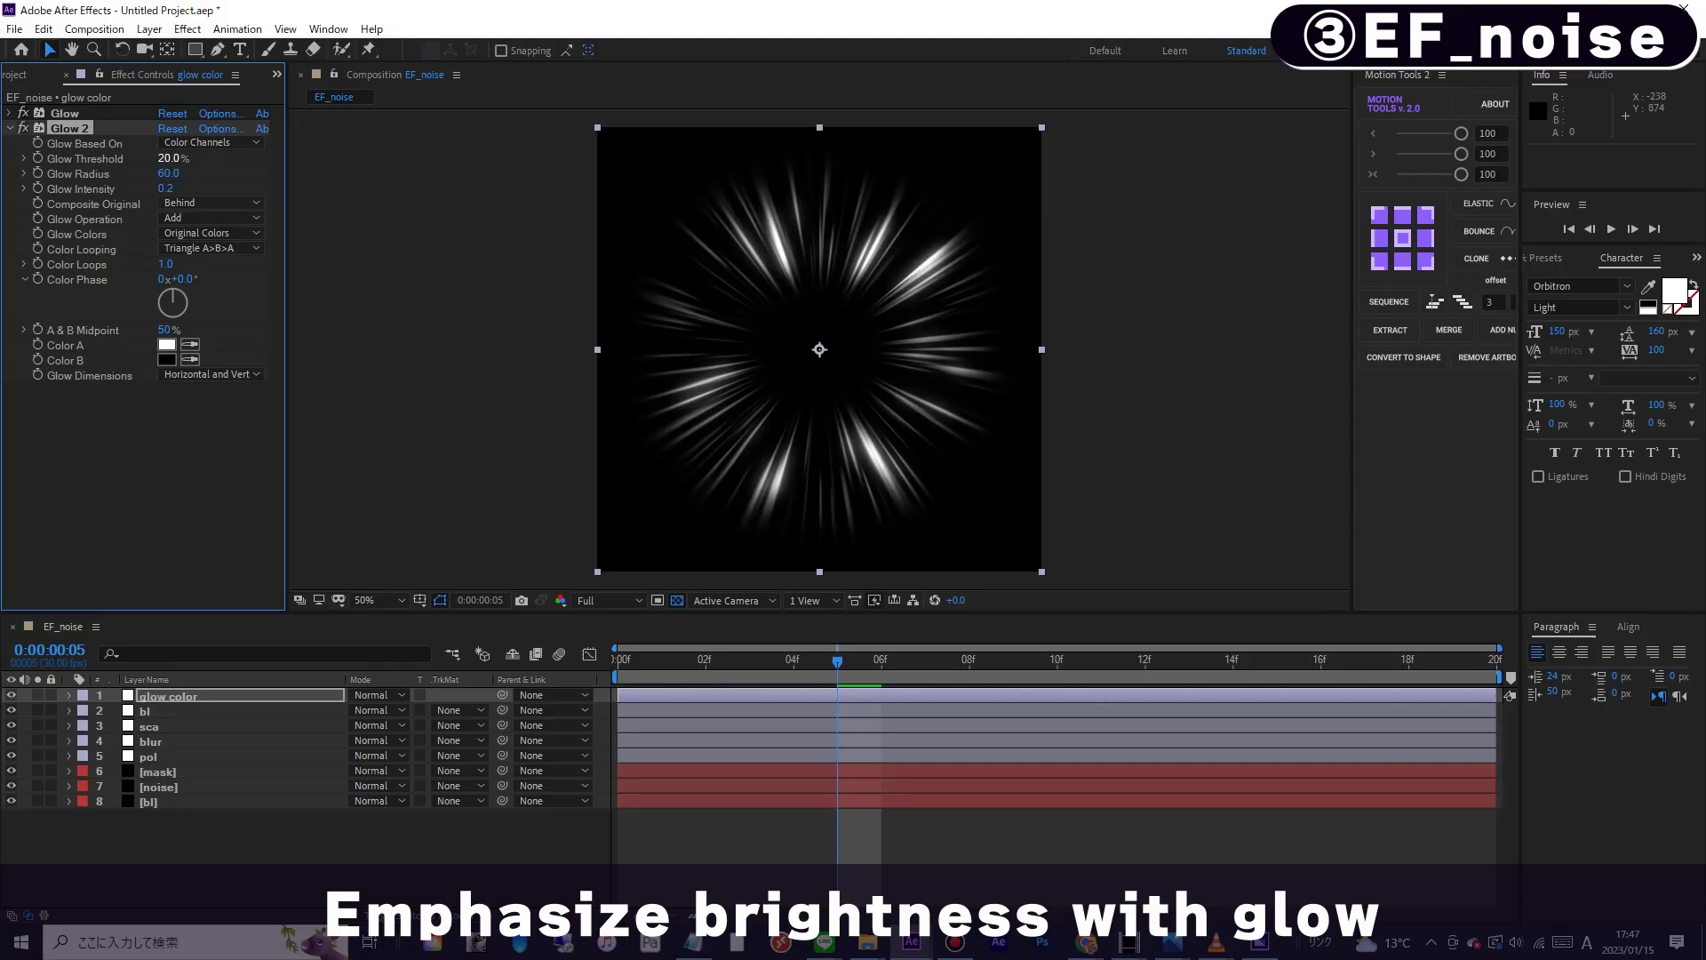
{"action": "key", "text": "space"}
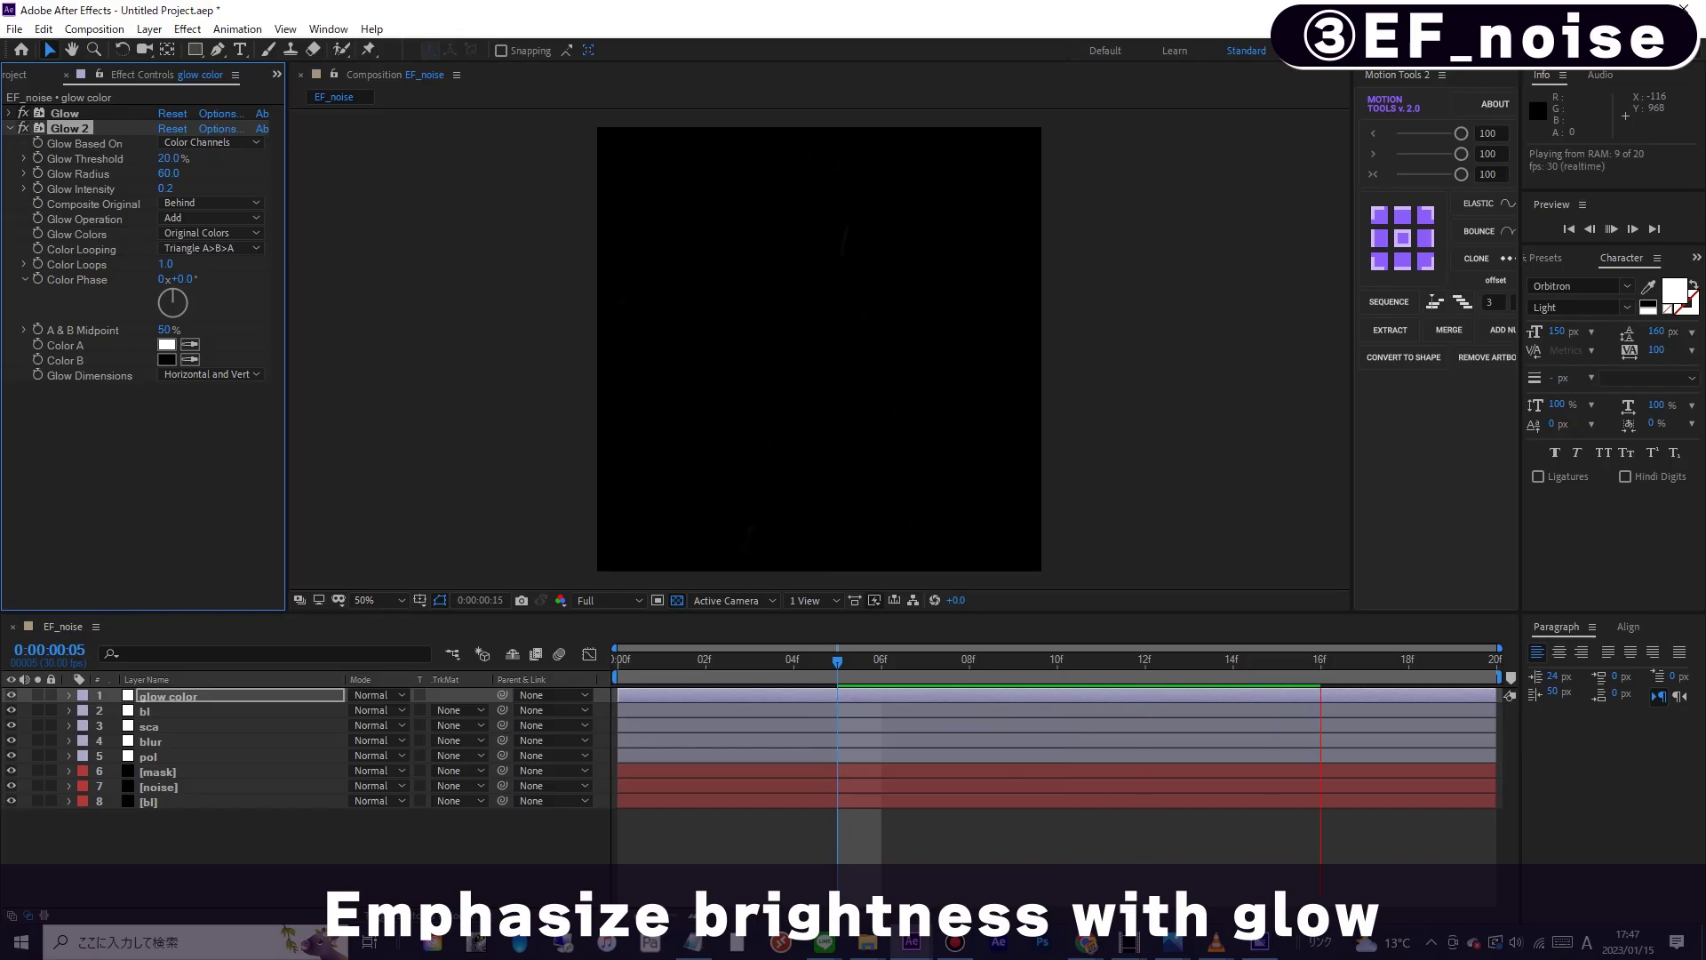
{"action": "key", "text": "space"}
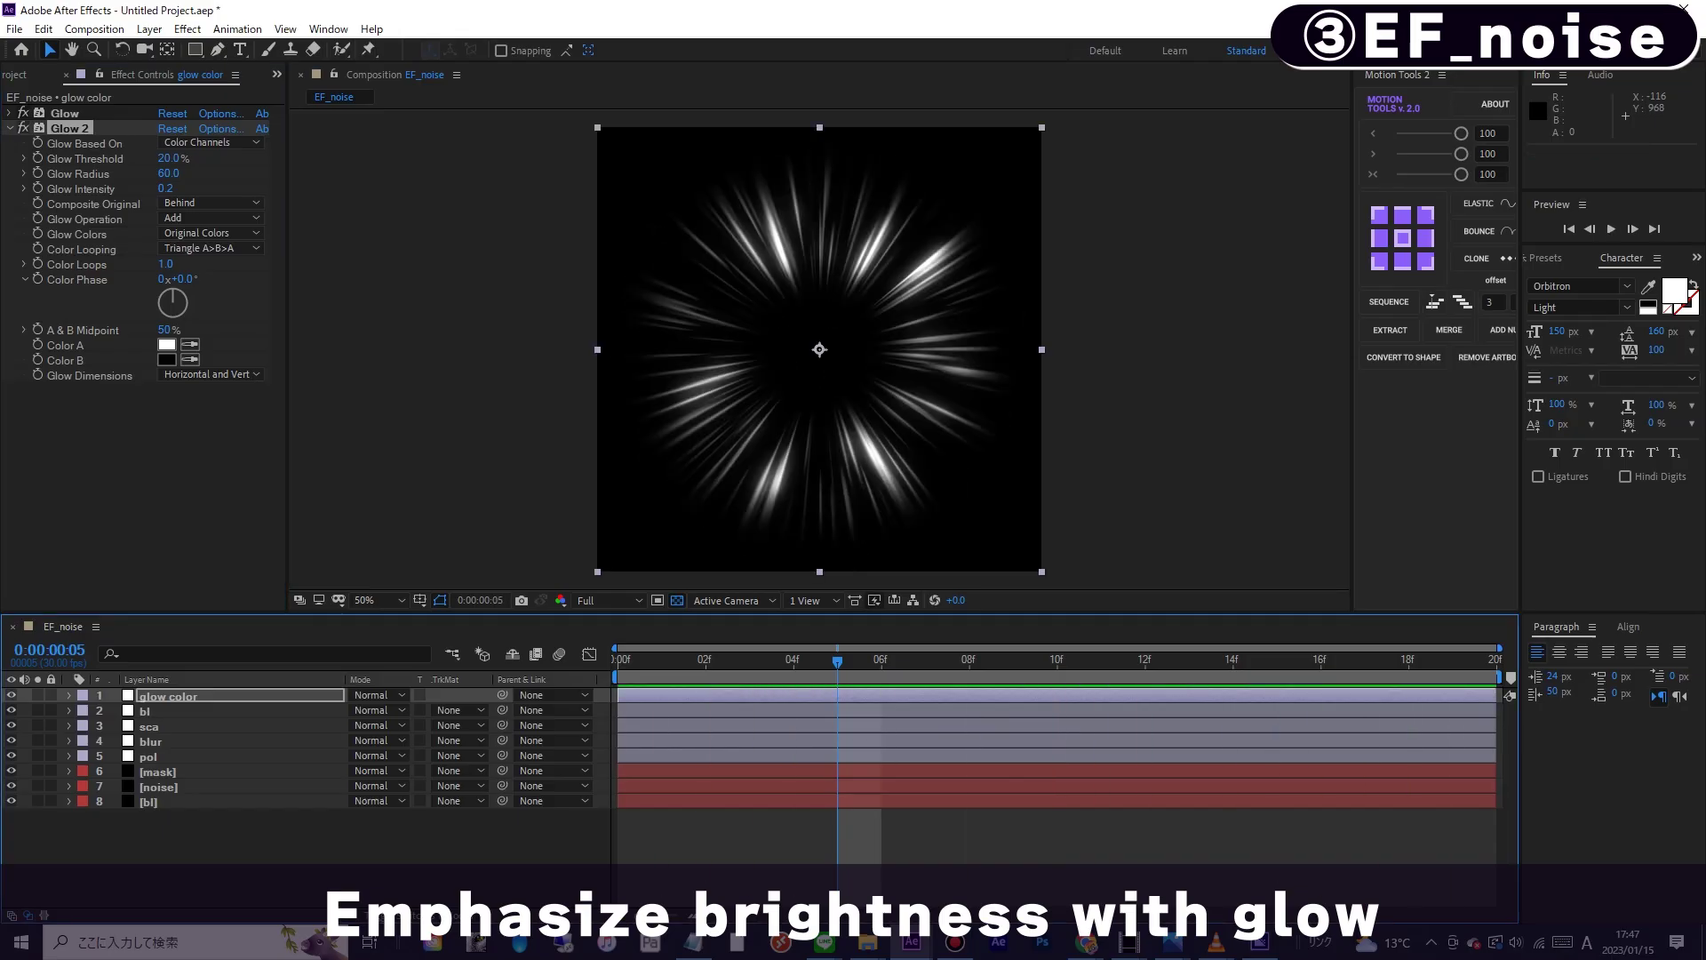
- Apply the Video Copilot VC Color Vibrance effect to the glow color layer
{"action": "left_click", "coordinate": [188, 28]}
{"action": "mouse_move", "coordinate": [231, 817]}
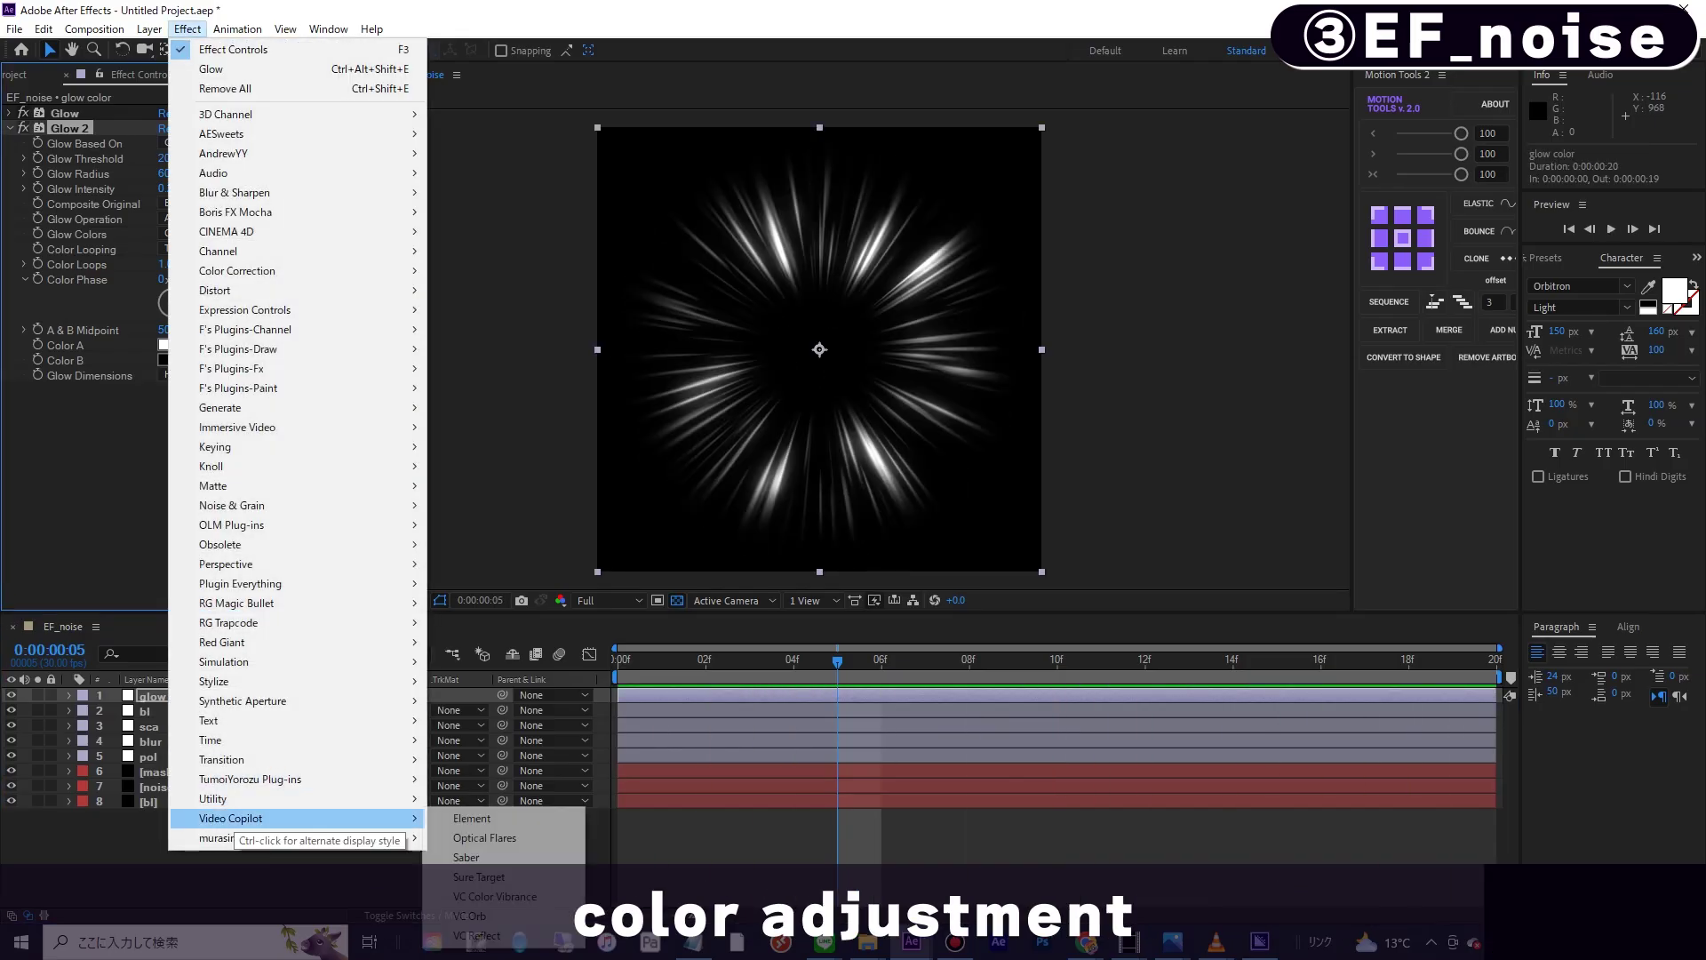
{"action": "left_click", "coordinate": [495, 896]}
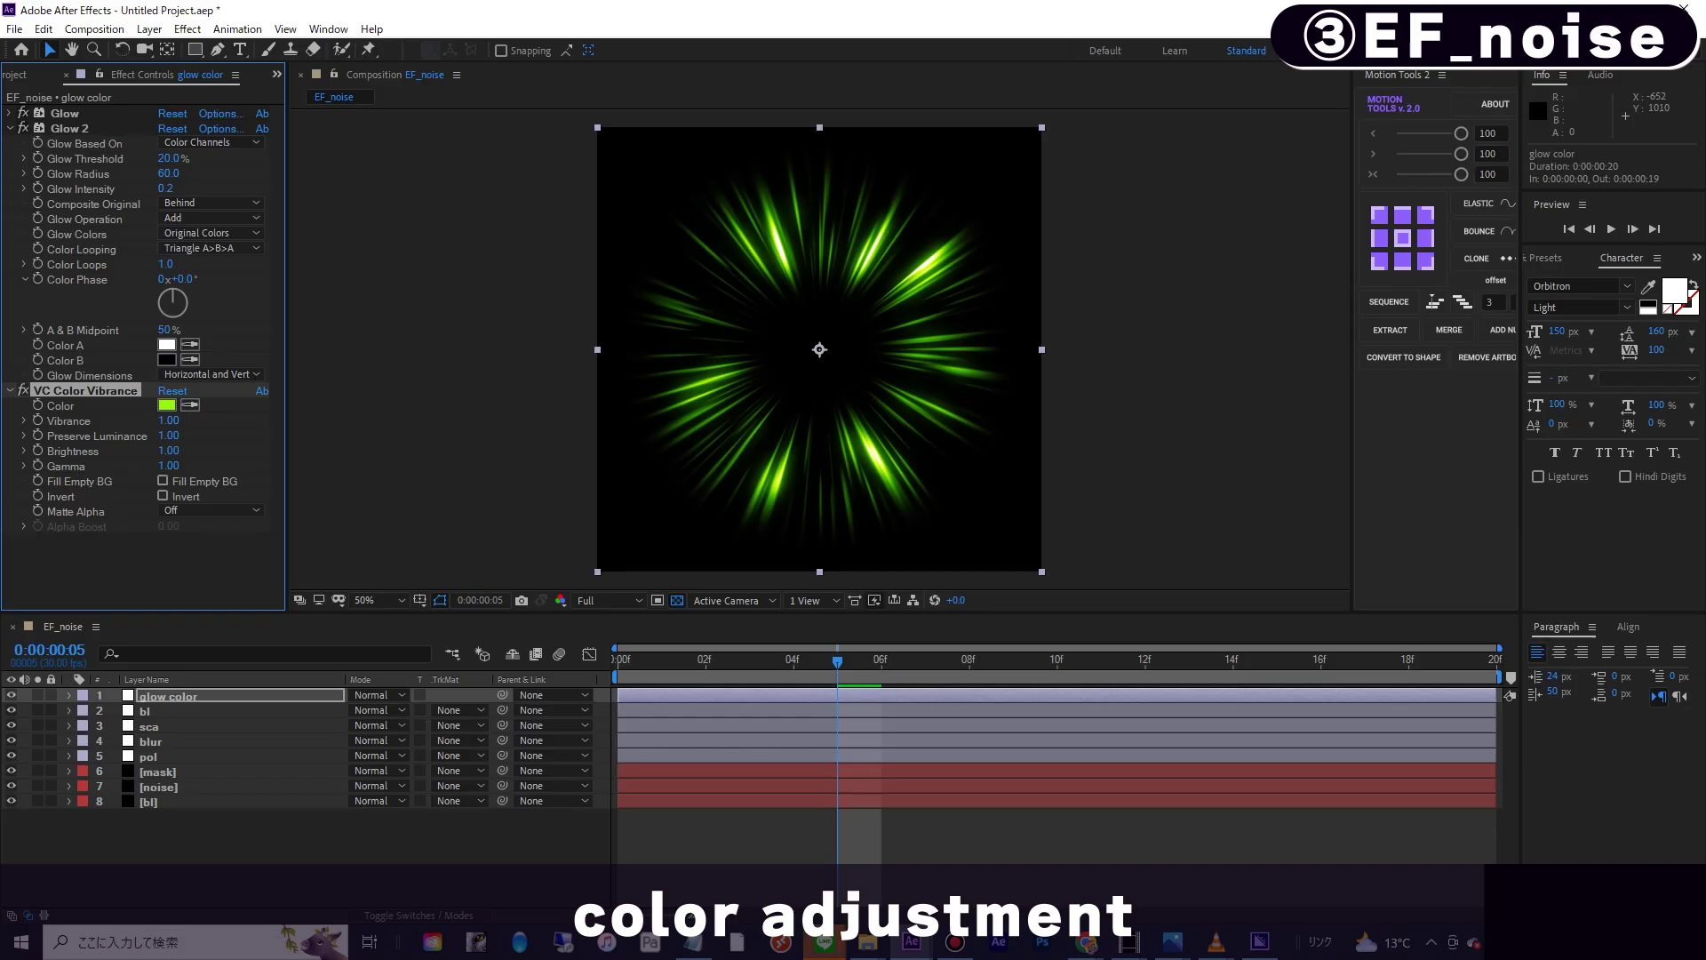
- Set the VC Color Vibrance color to orange with red 255, green 160 and blue 0, preview the animation, and collapse the second Glow's settings
{"action": "left_click", "coordinate": [168, 405]}
{"action": "left_click_drag", "start_coordinate": [445, 468], "coordinate": [445, 495]}
{"action": "type", "text": "160"}
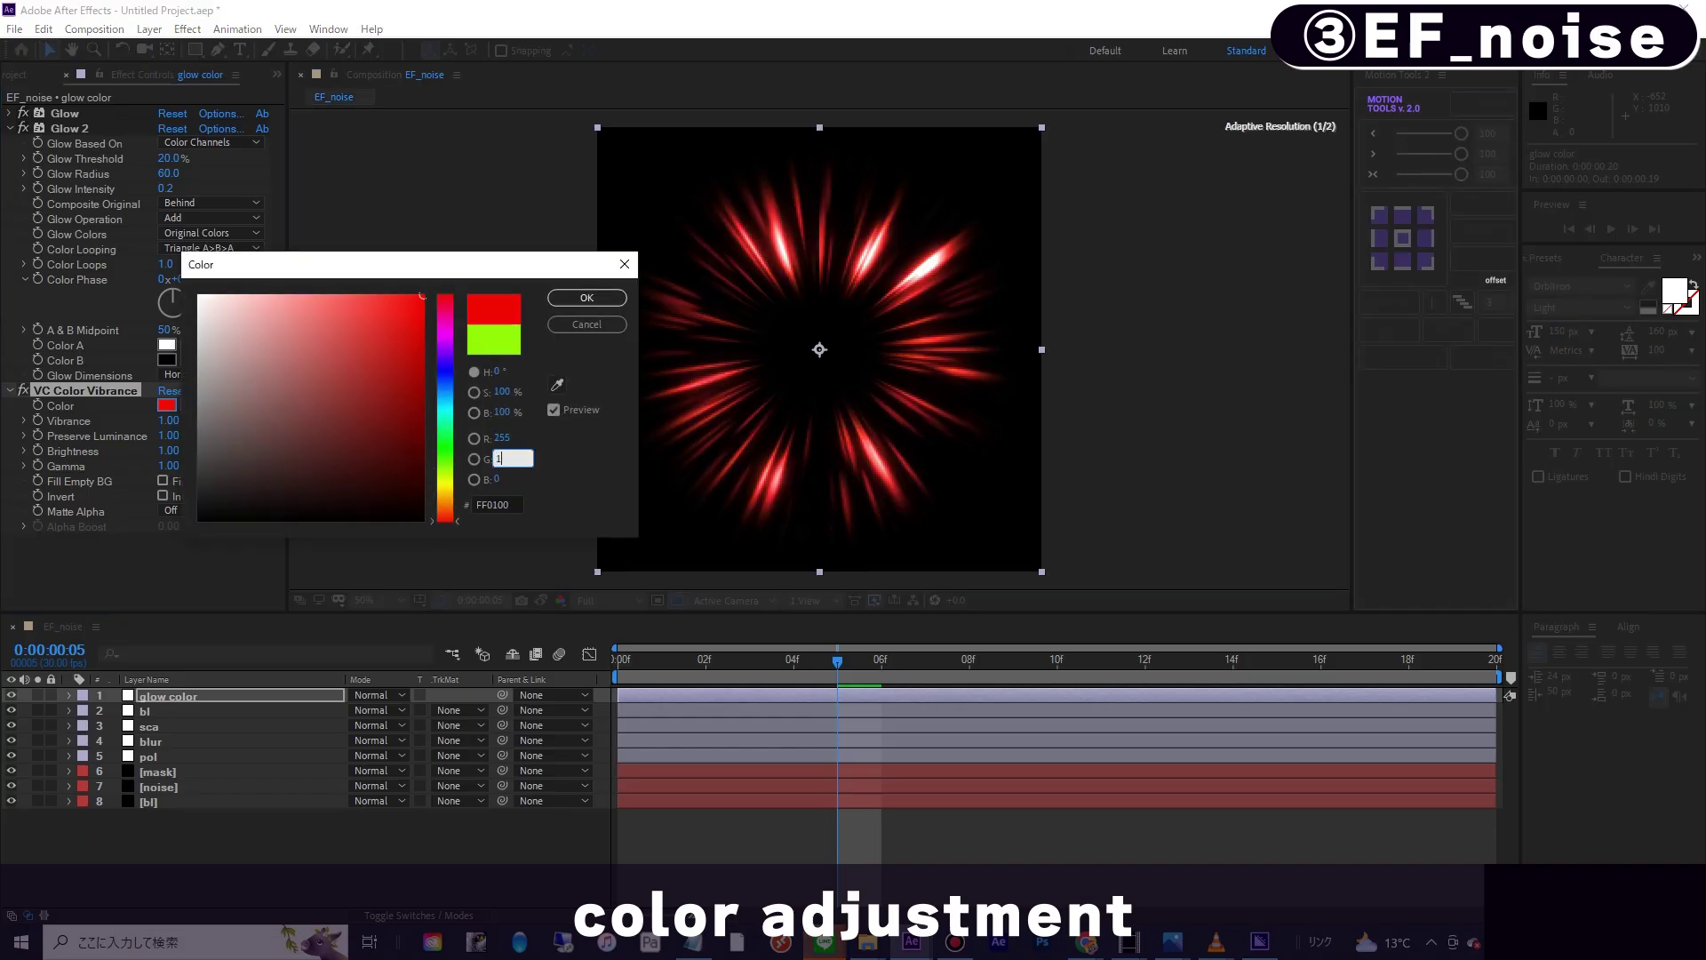
{"action": "key", "text": "Return"}
{"action": "key", "text": "space"}
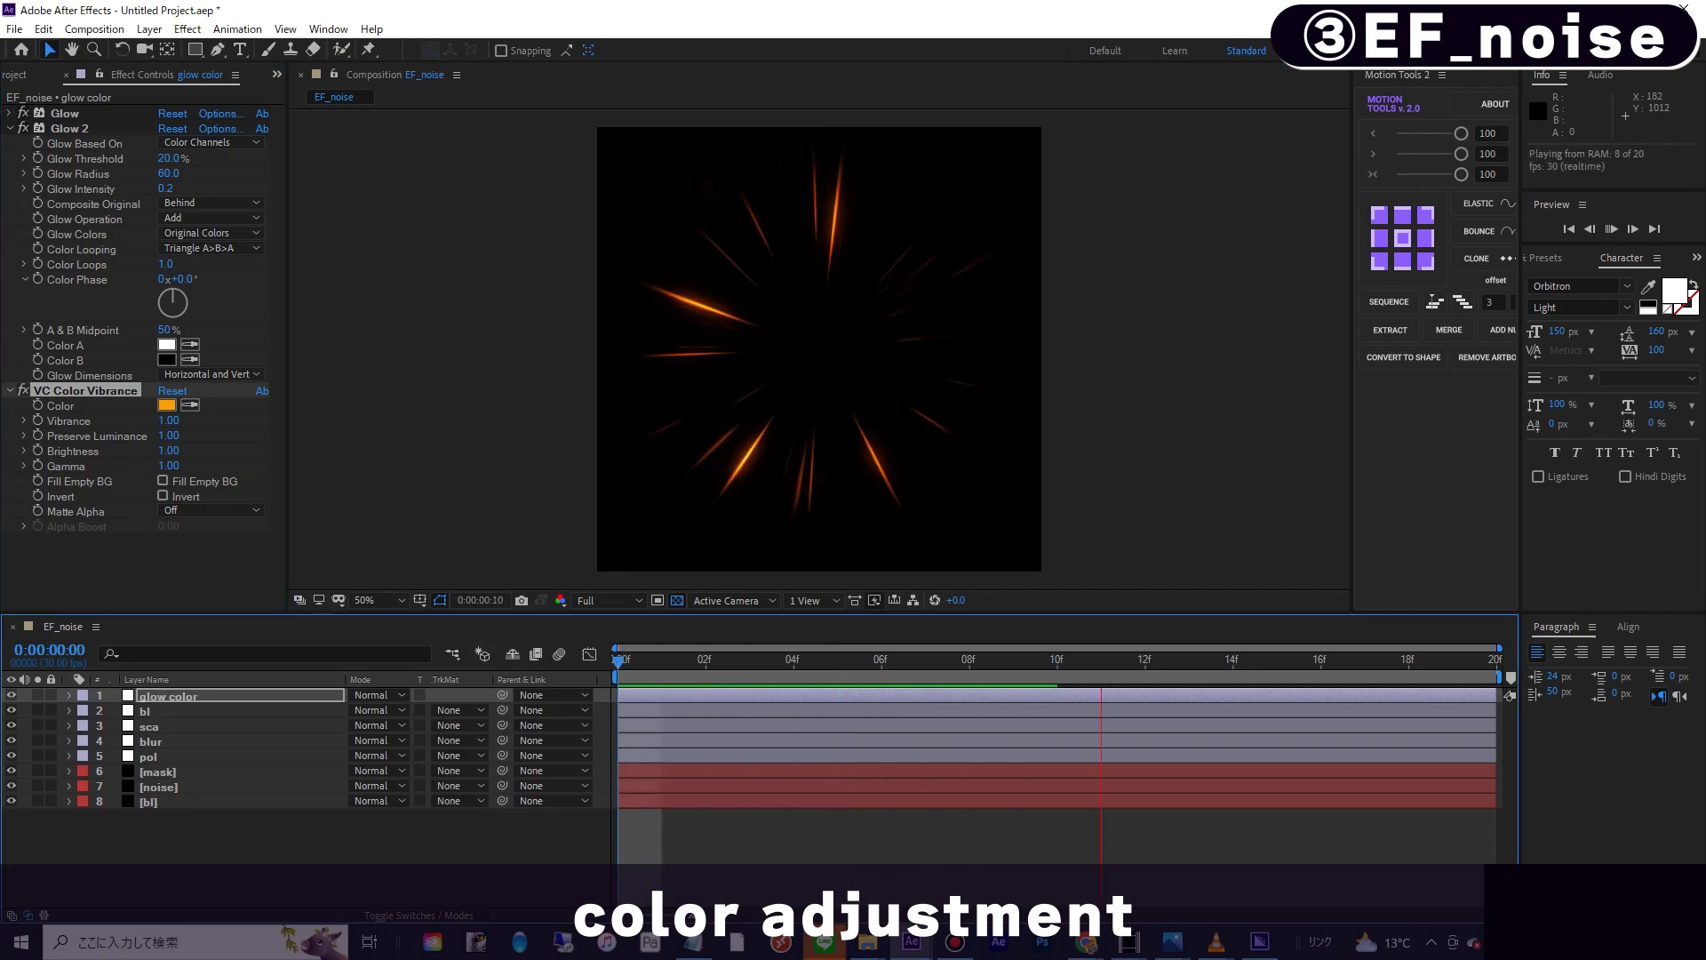
{"action": "left_click", "coordinate": [10, 128]}
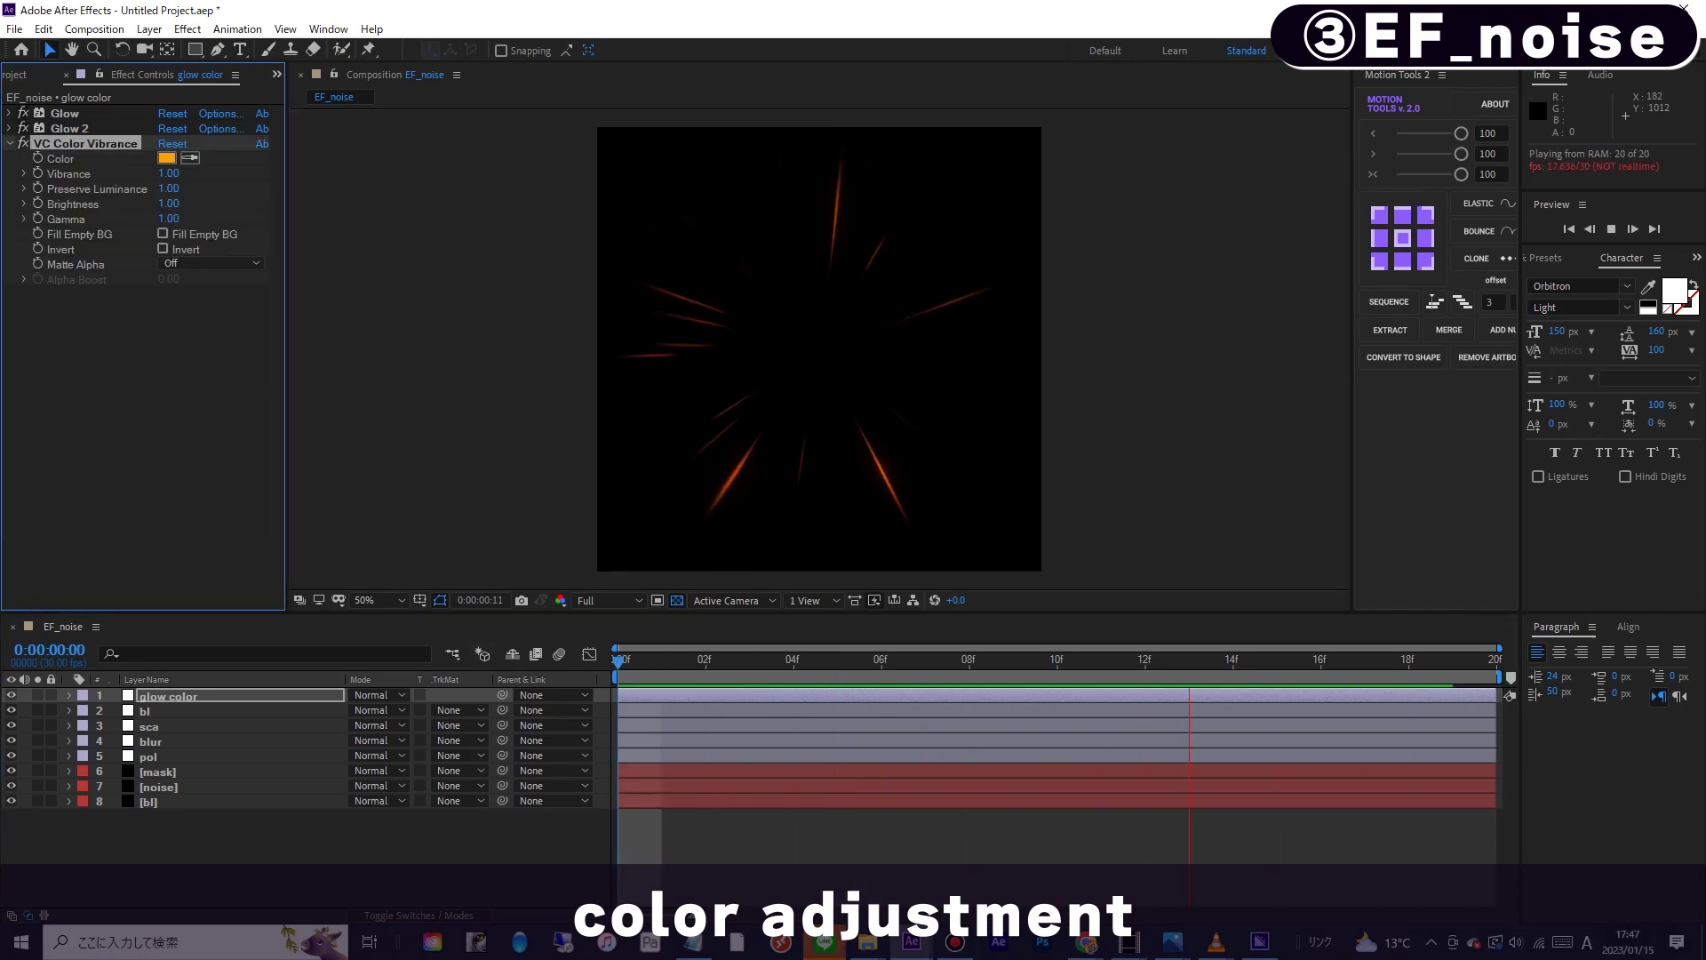
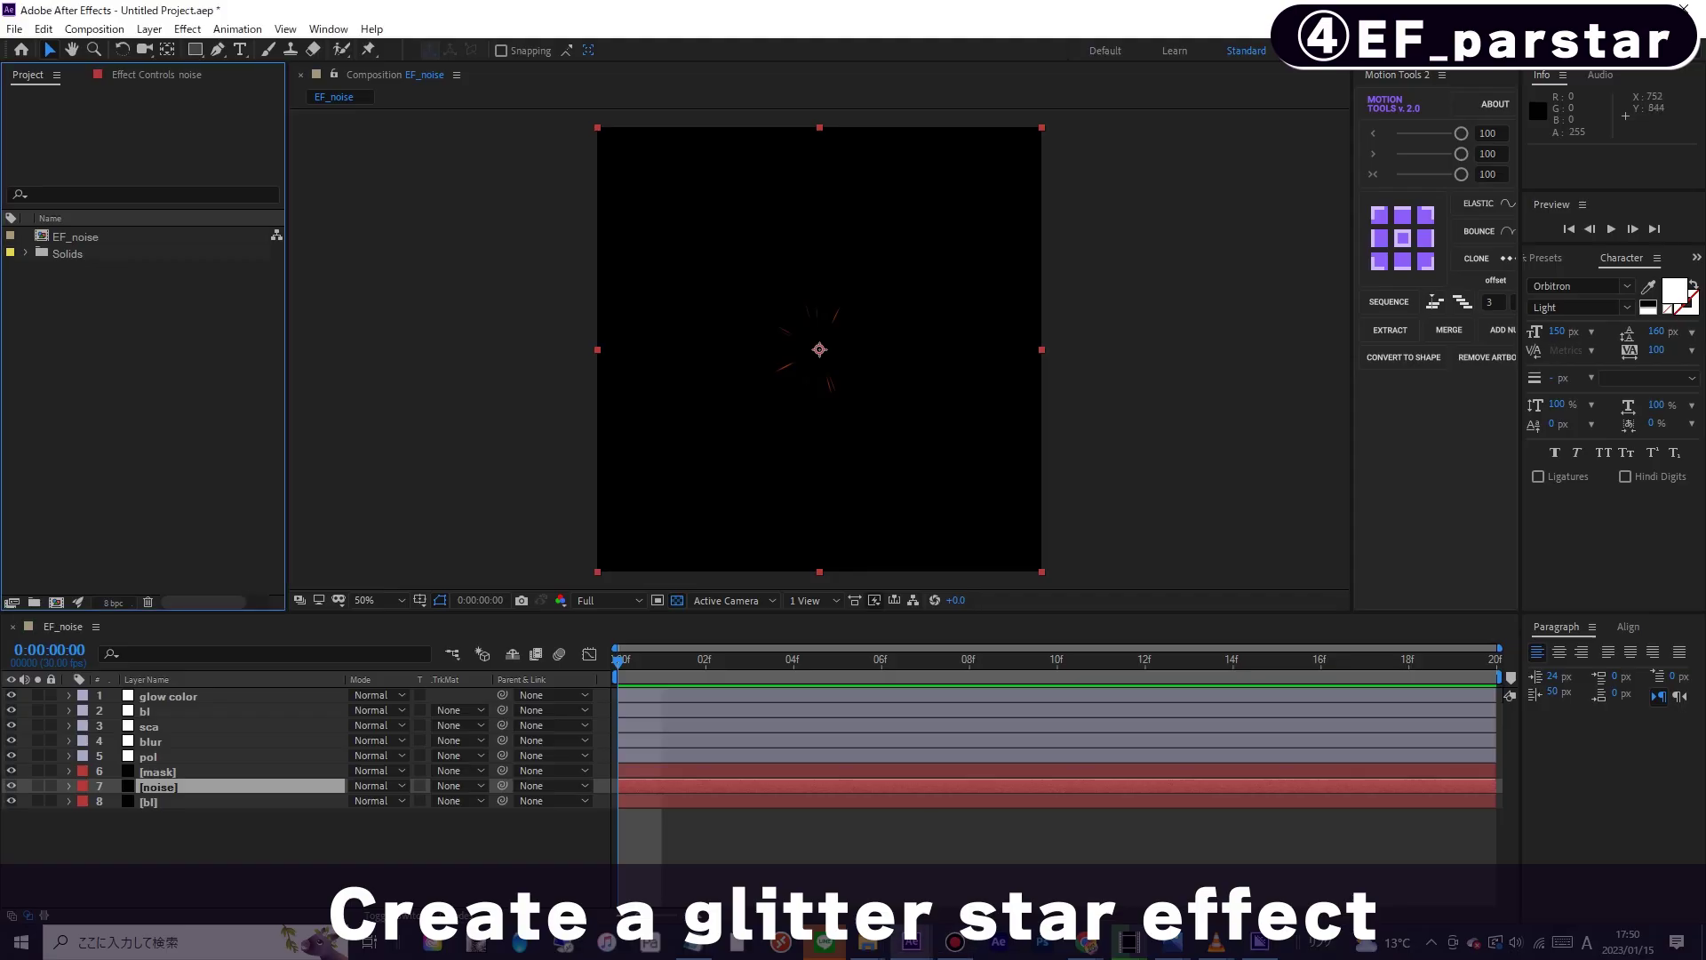
- Create a 1000 × 1000 px, 30 fps composition named EF_parstar with a duration of 0:00:02:00
{"action": "key", "text": "ctrl+n"}
{"action": "type", "text": "EF_parstar"}
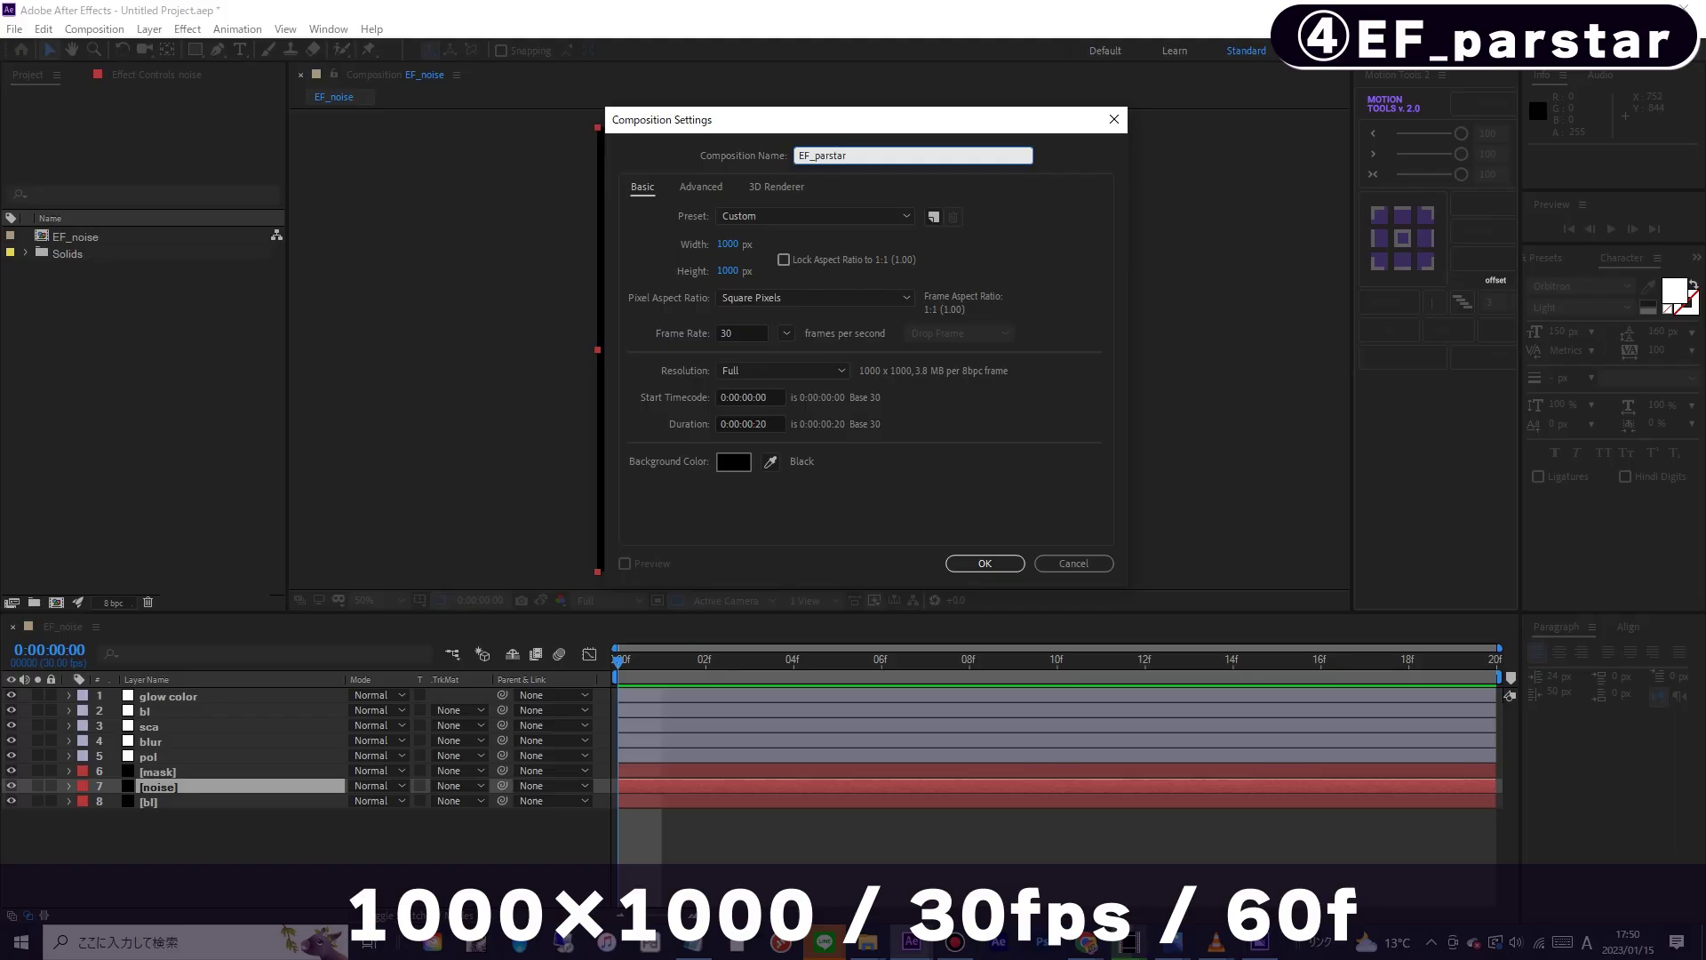
{"action": "left_click", "coordinate": [751, 424]}
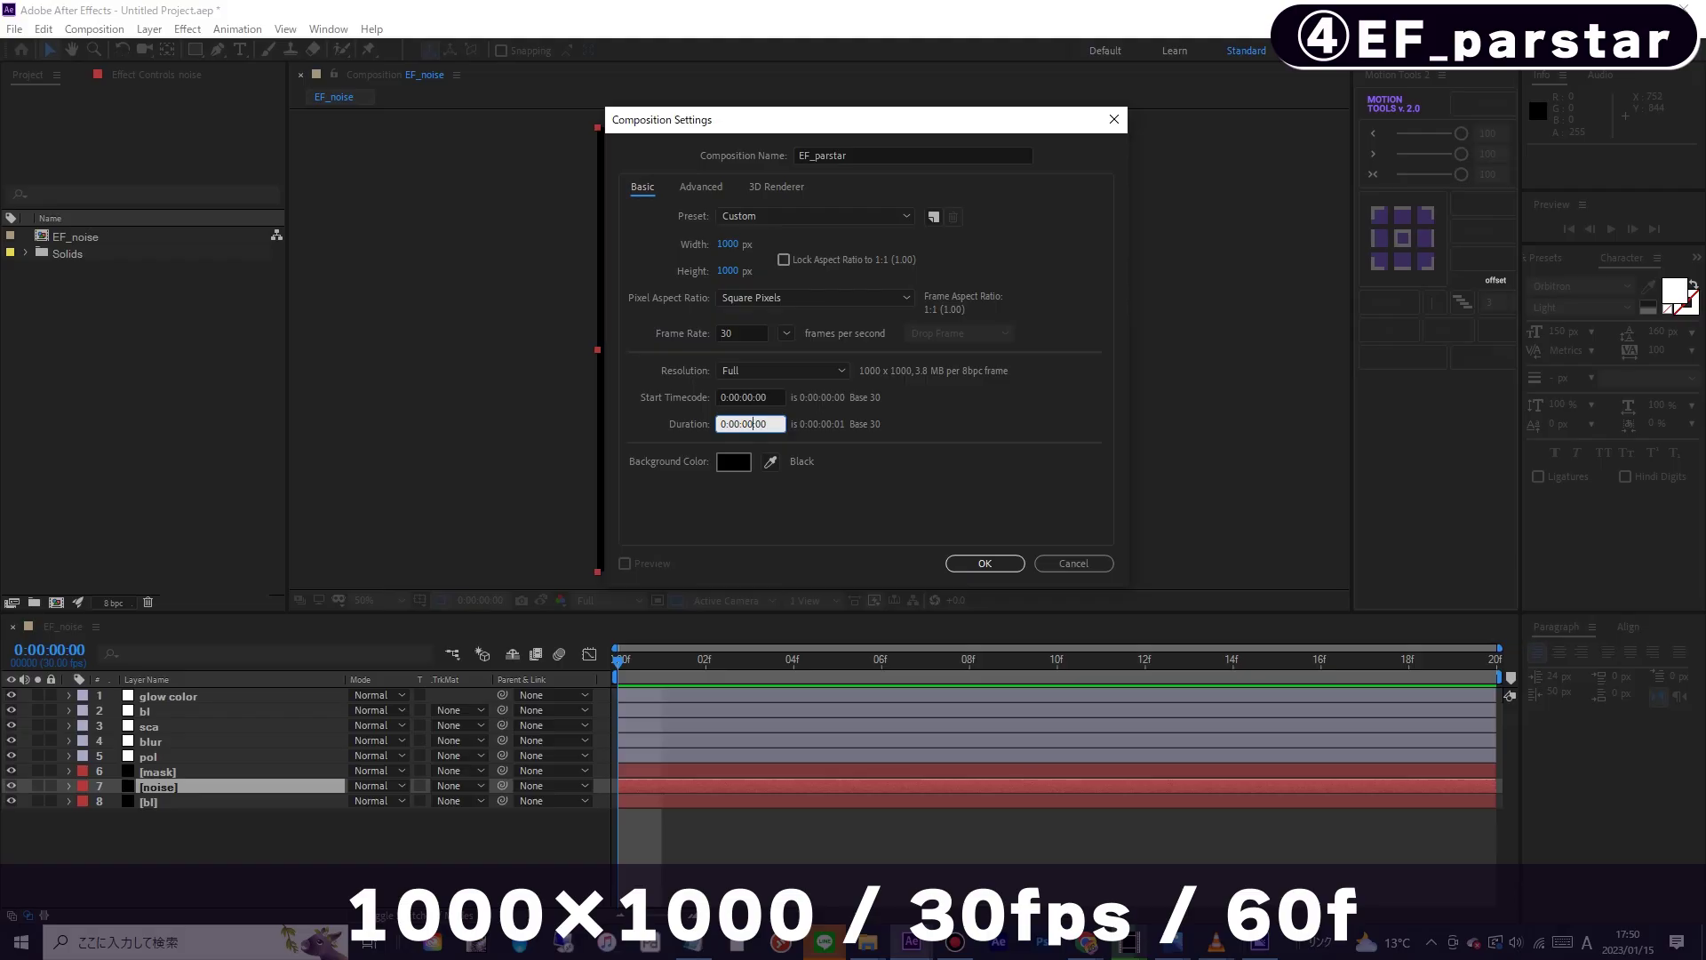
{"action": "key", "text": "Return"}
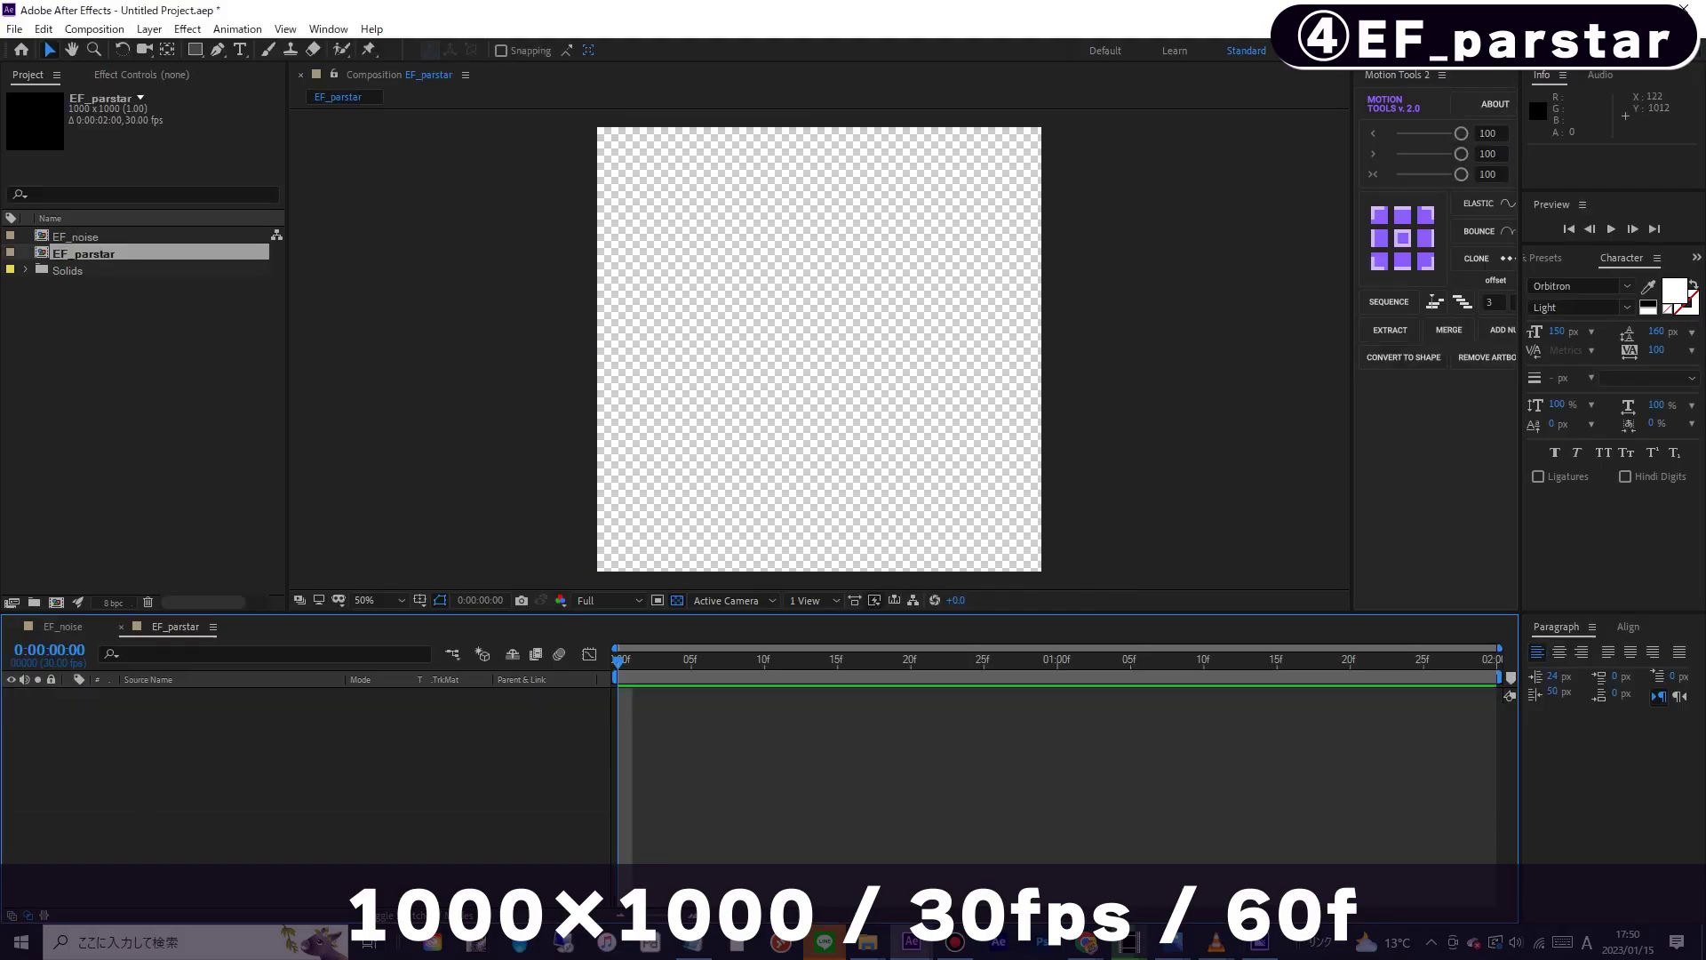
- Create two black solids in EF_parstar, bl as the background and par above it
{"action": "key", "text": "ctrl+y"}
{"action": "type", "text": "bl"}
{"action": "key", "text": "Return"}
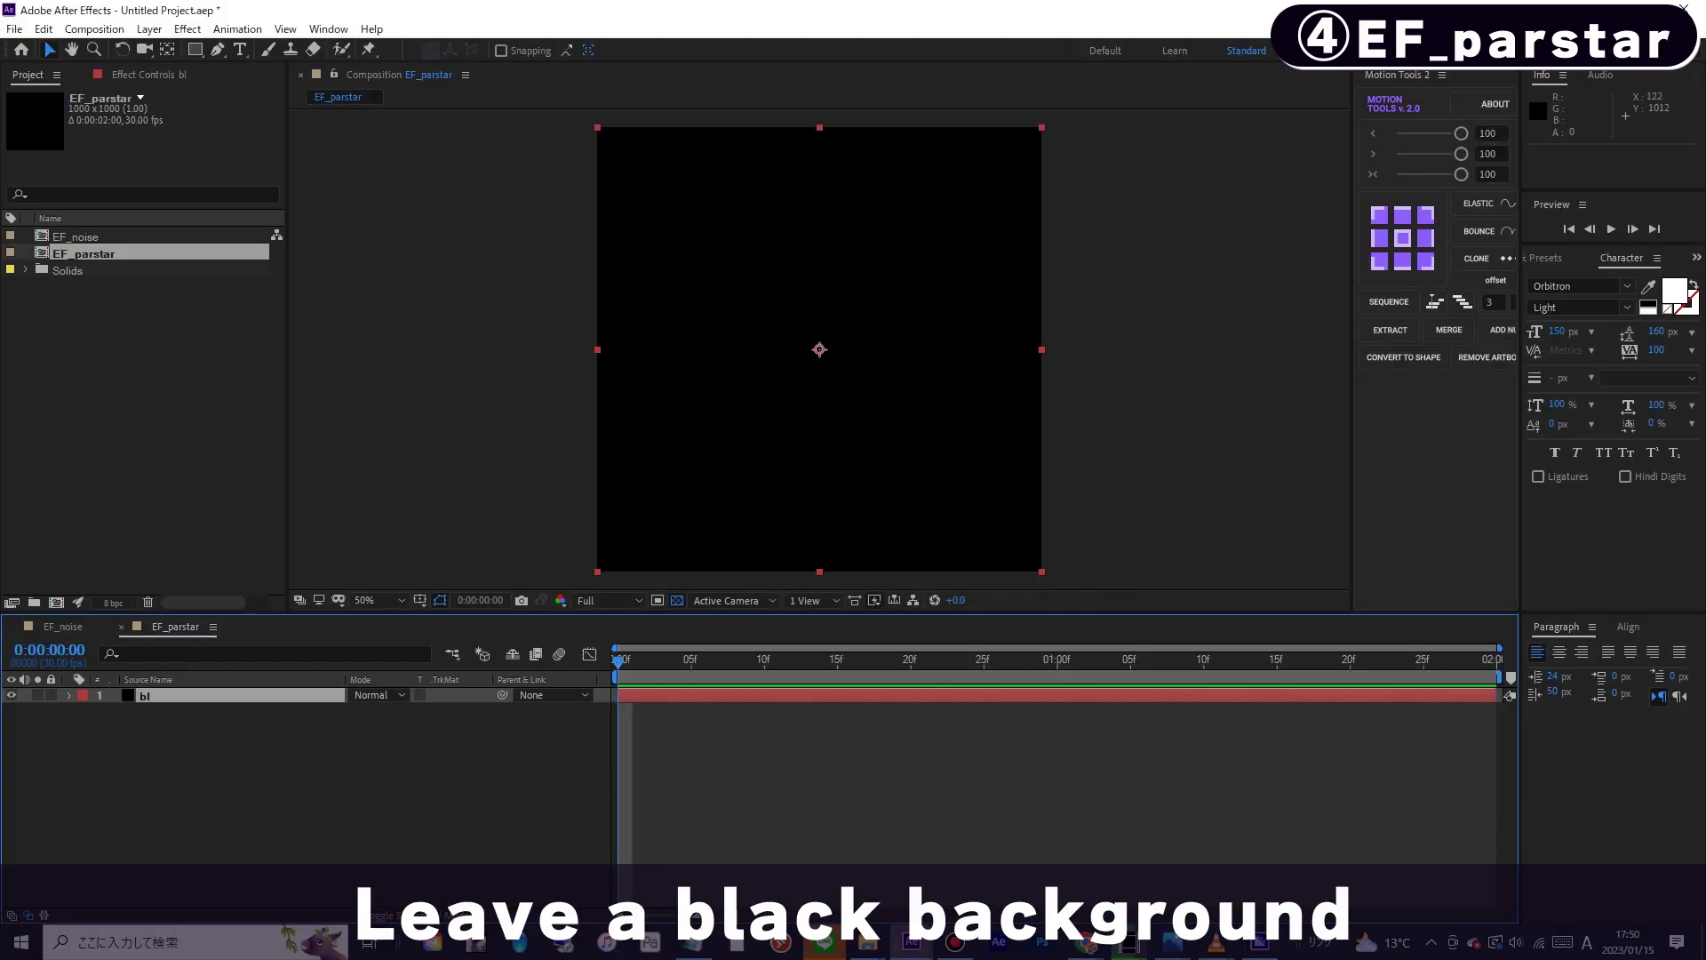
{"action": "key", "text": "ctrl+y"}
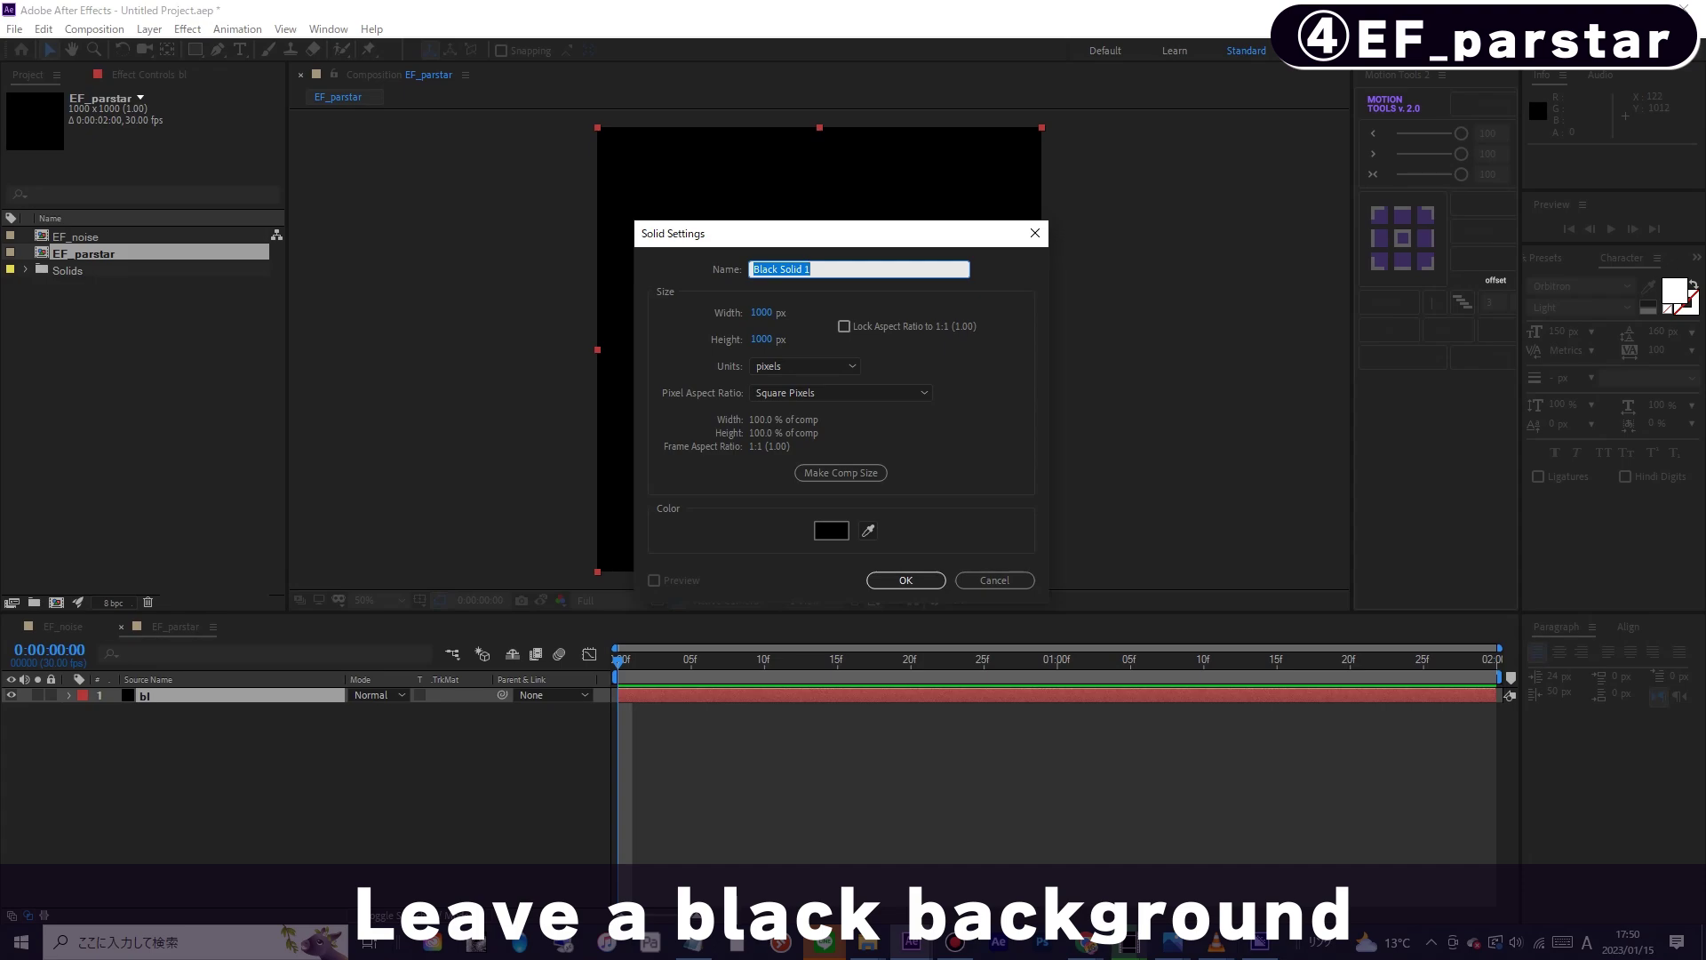
{"action": "type", "text": "par"}
{"action": "key", "text": "Return"}
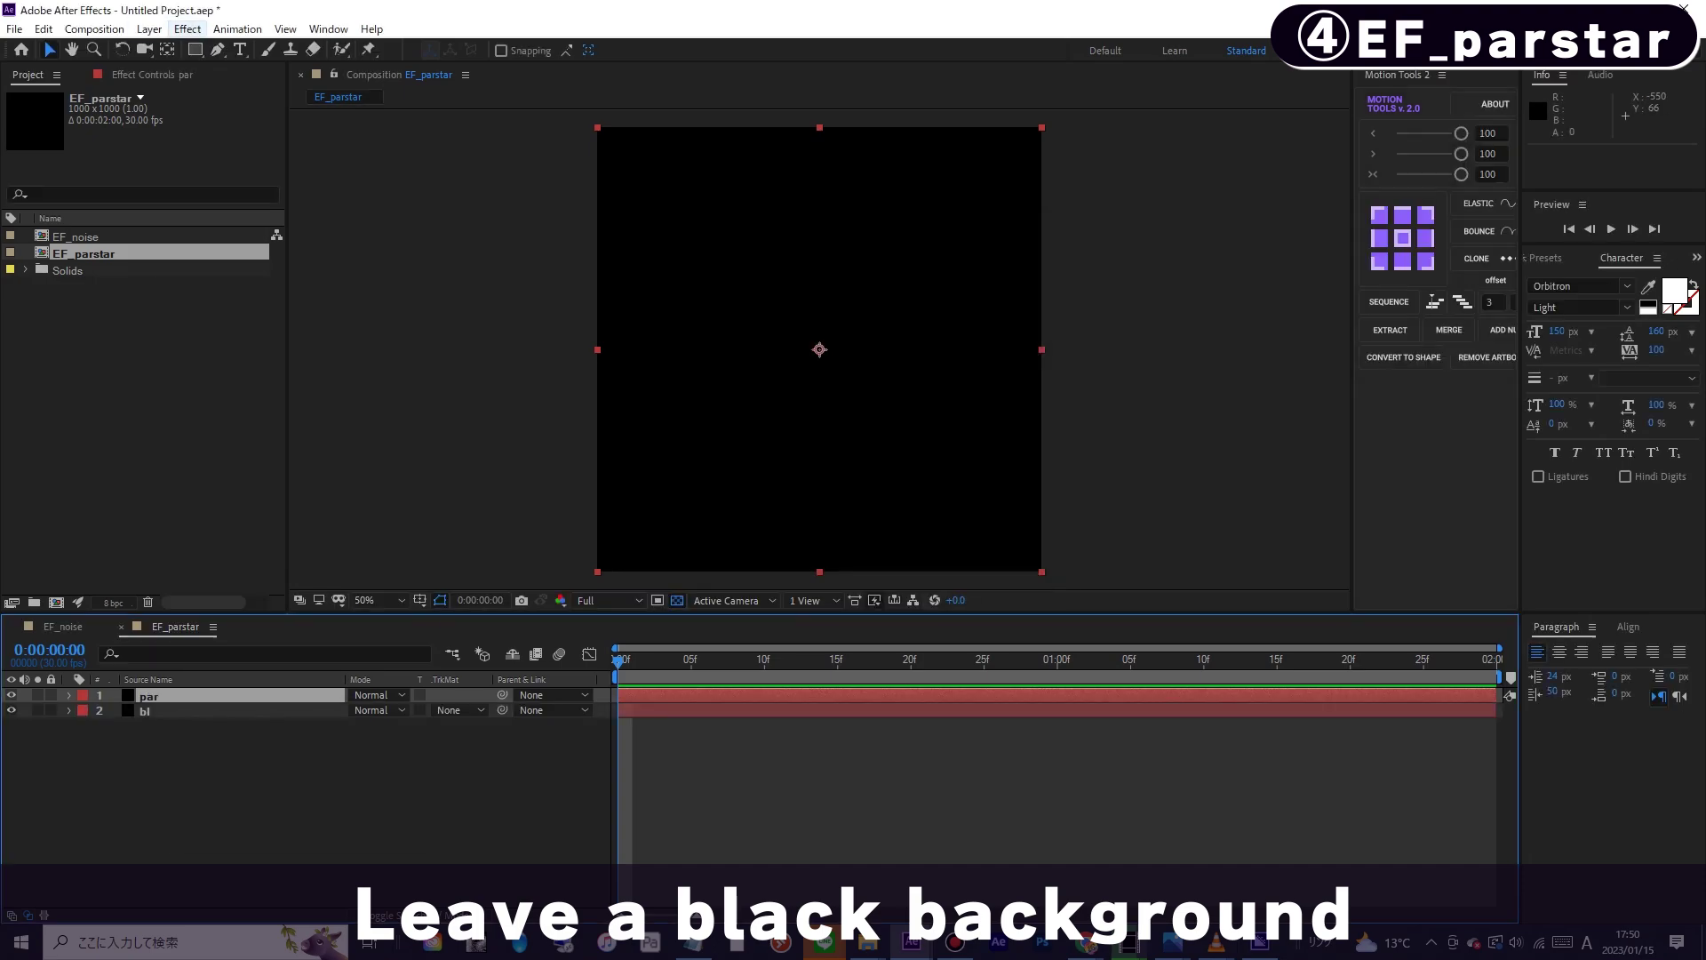
- Apply the CC Particle World simulation effect to the par layer
{"action": "left_click", "coordinate": [188, 28]}
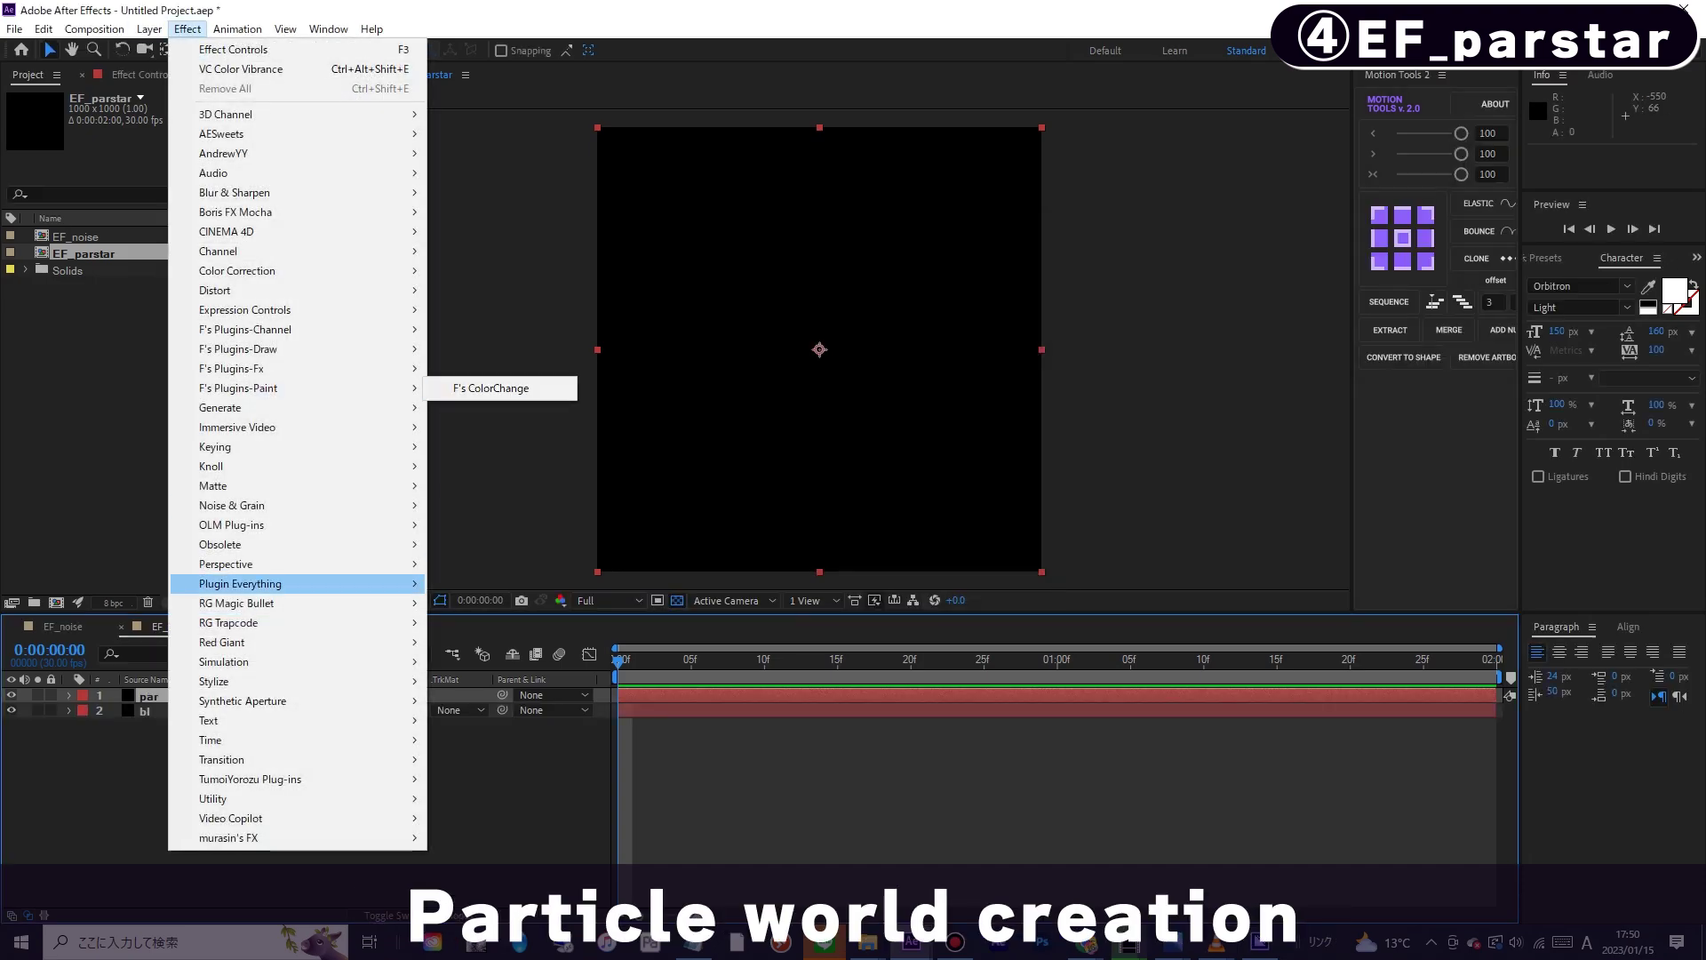
{"action": "mouse_move", "coordinate": [267, 662]}
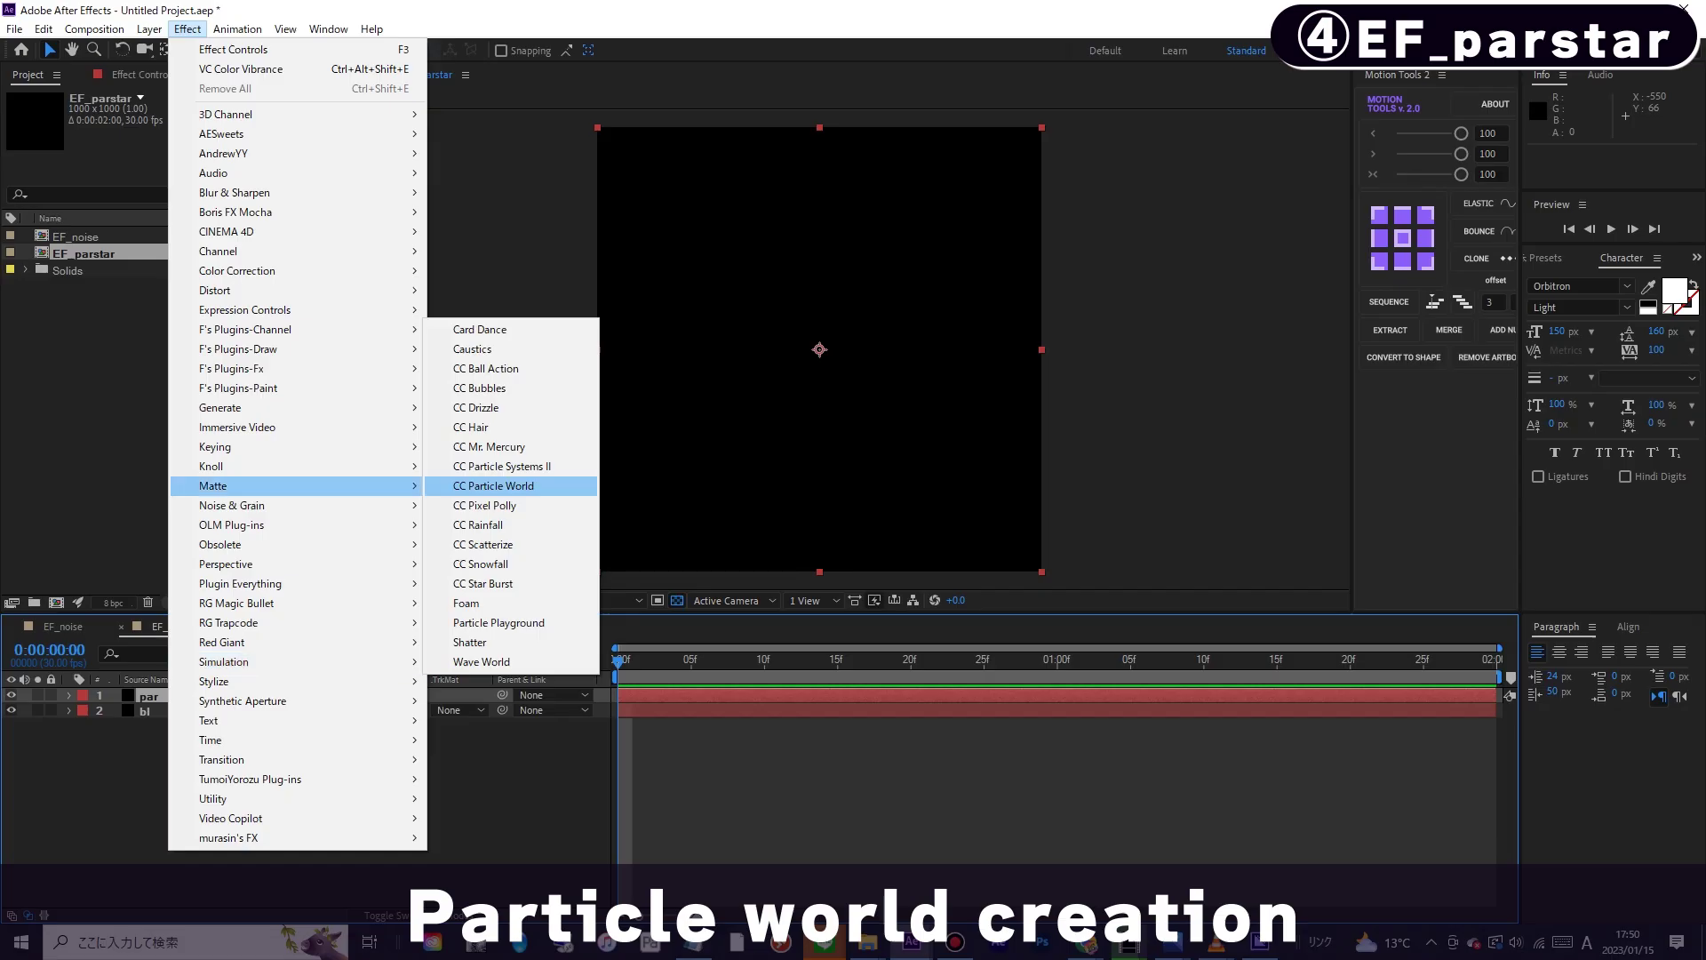
{"action": "left_click", "coordinate": [493, 485]}
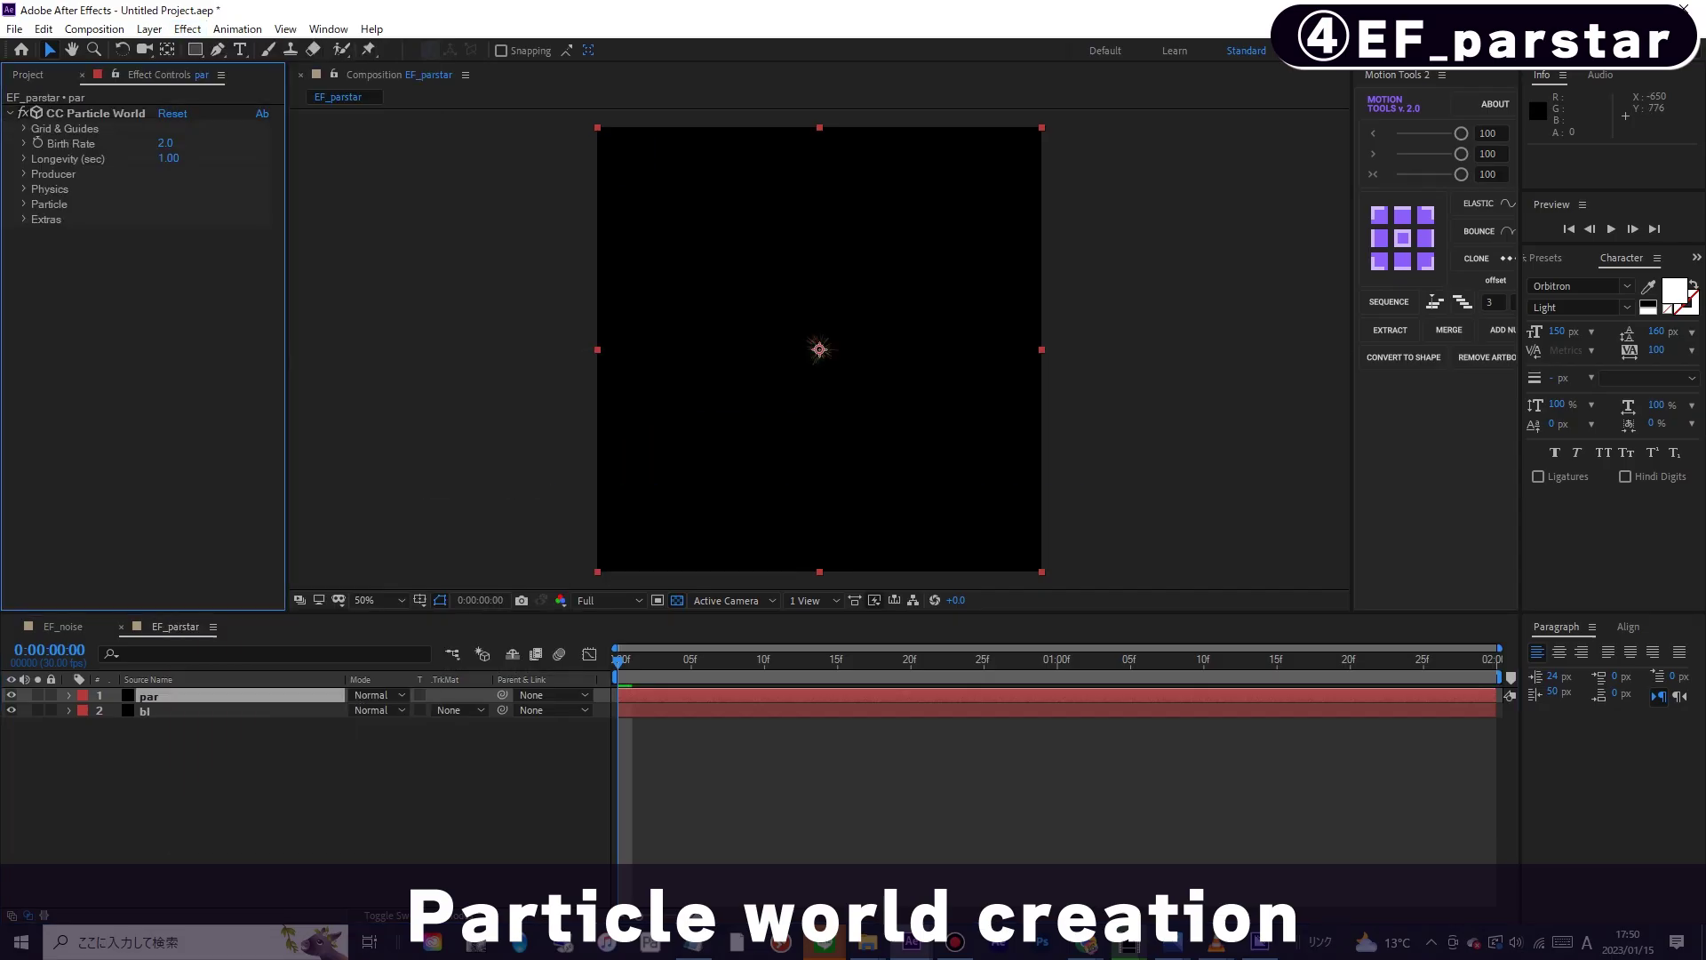
- Turn off the Position, Radius, Motion Path and Grid guides of CC Particle World
{"action": "left_click", "coordinate": [24, 128]}
{"action": "left_click", "coordinate": [162, 143]}
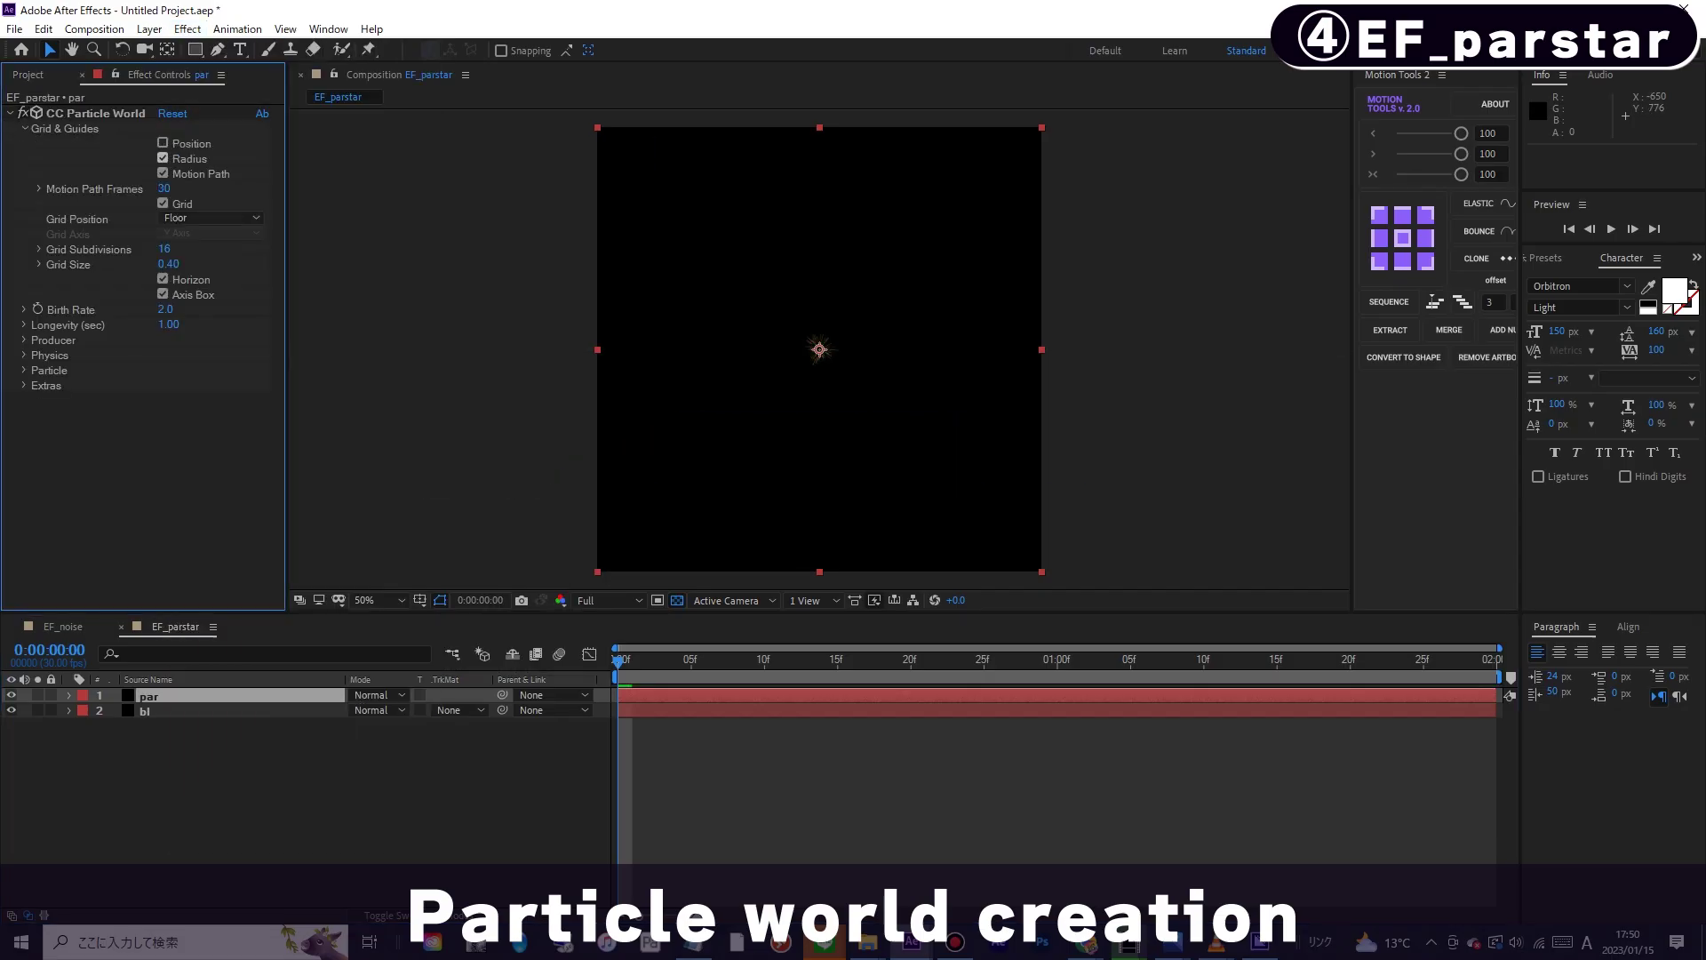
{"action": "left_click", "coordinate": [162, 158]}
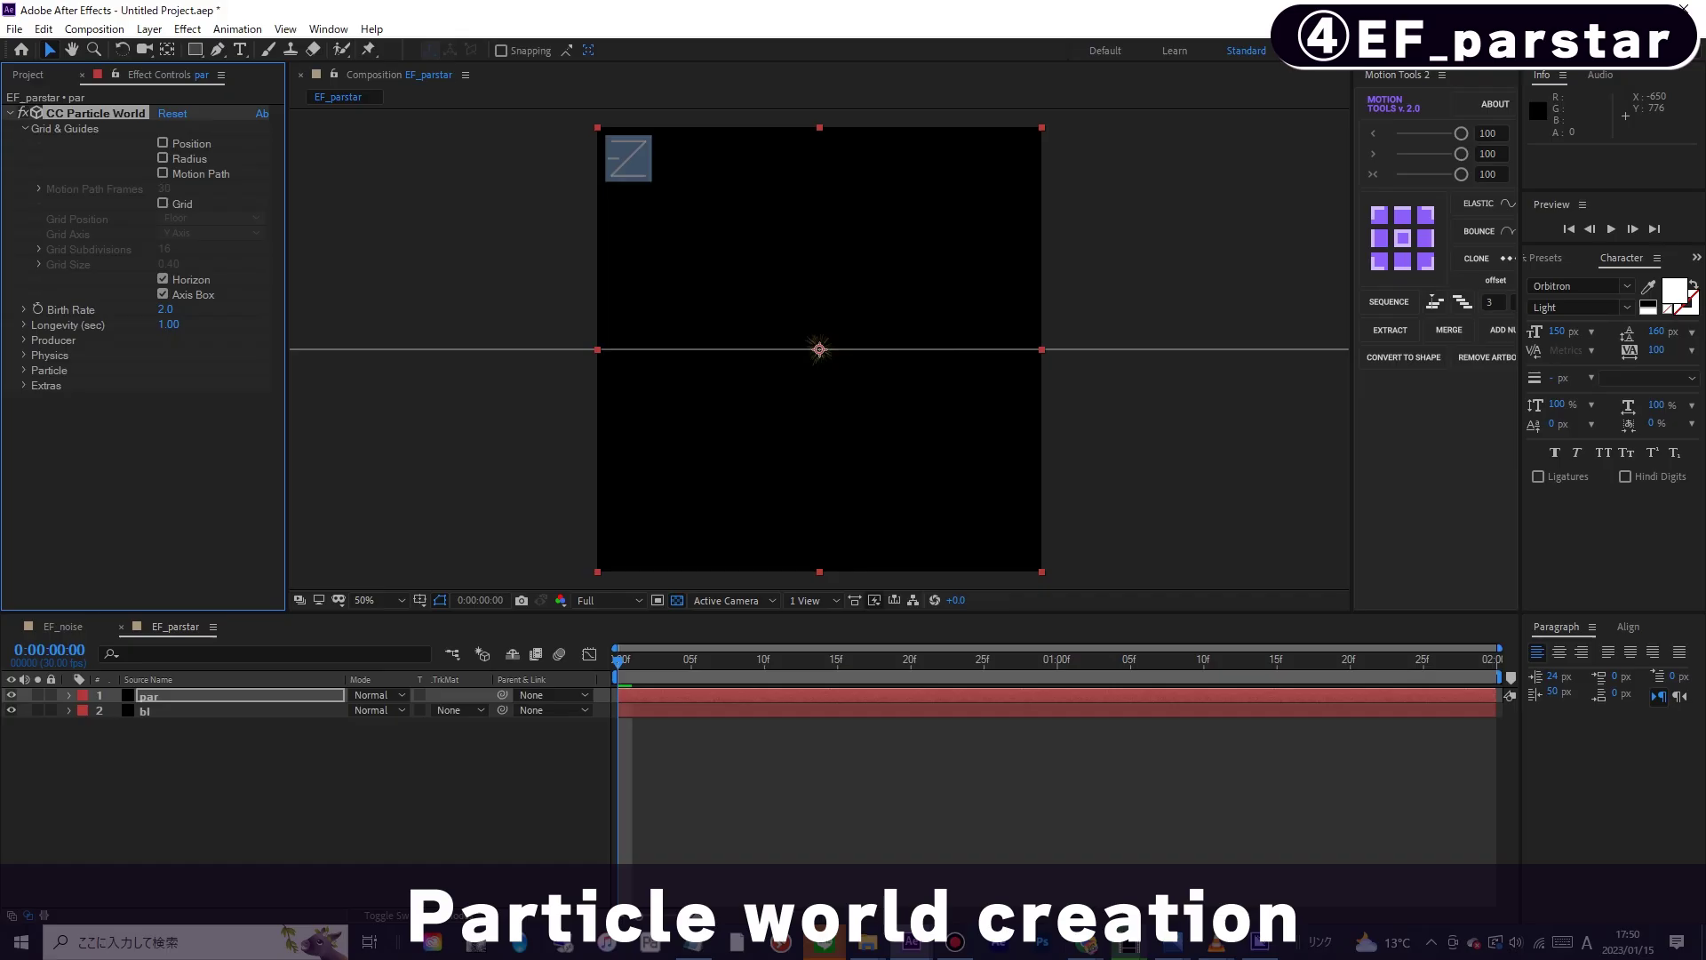
{"action": "left_click", "coordinate": [25, 129]}
- At frame 12, set the particle producer's Radius X, Radius Y and Radius Z to 0
{"action": "left_click_drag", "start_coordinate": [619, 662], "coordinate": [794, 662]}
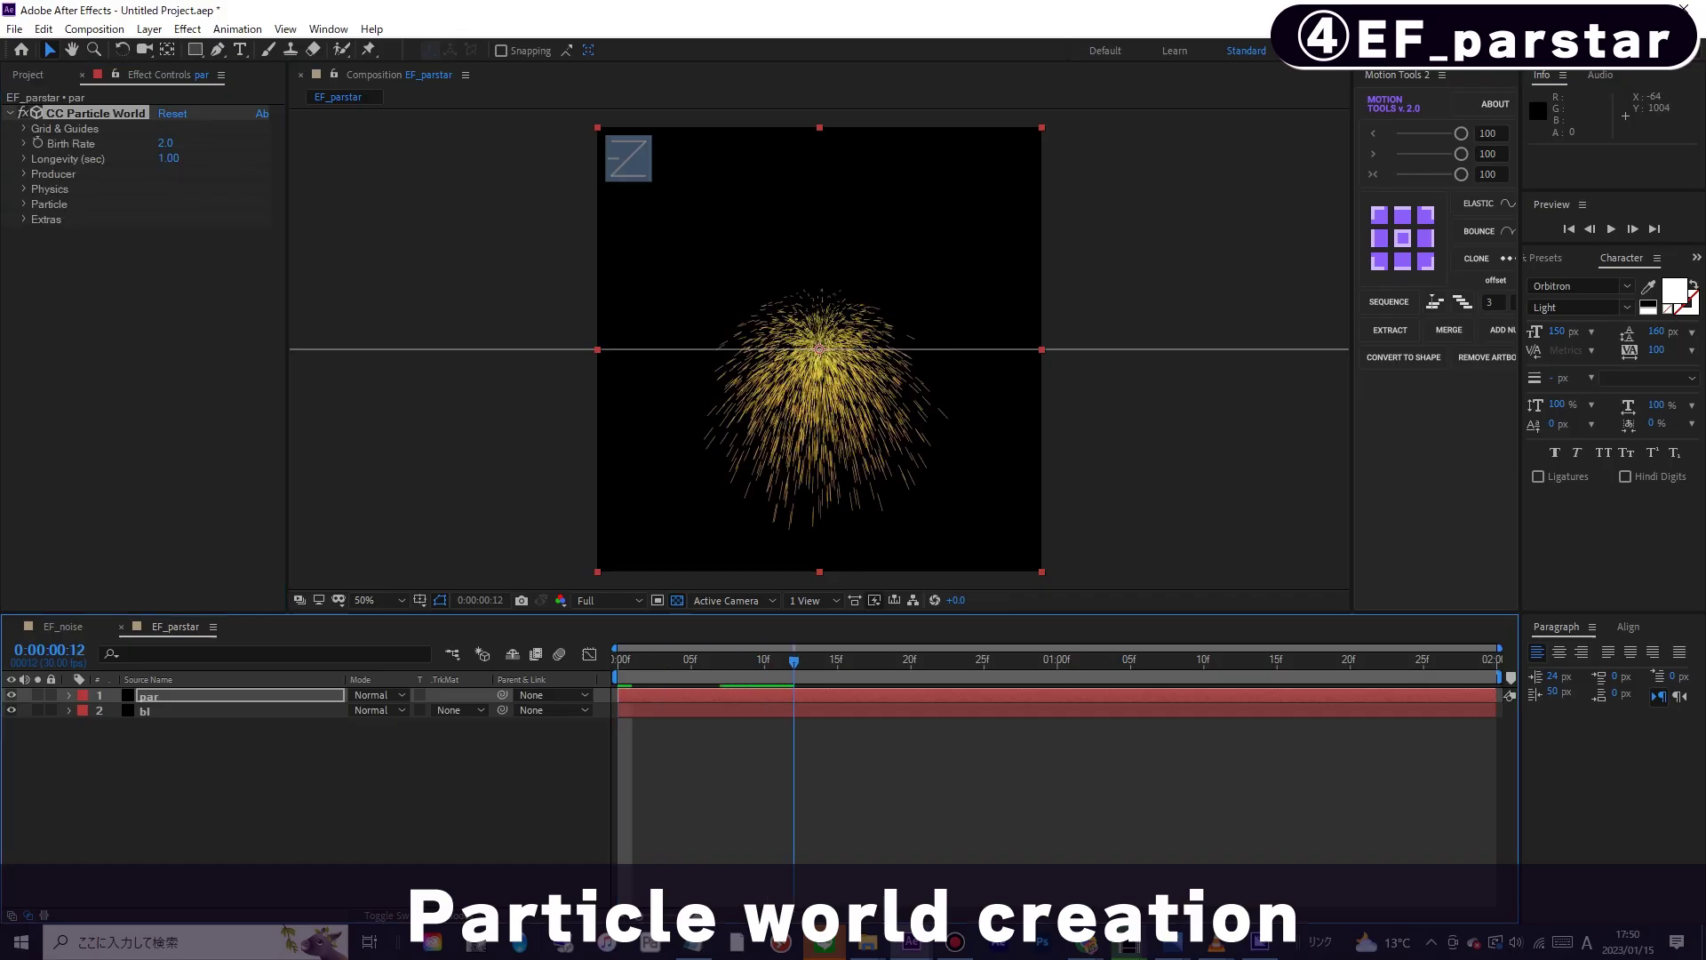
{"action": "left_click", "coordinate": [169, 391]}
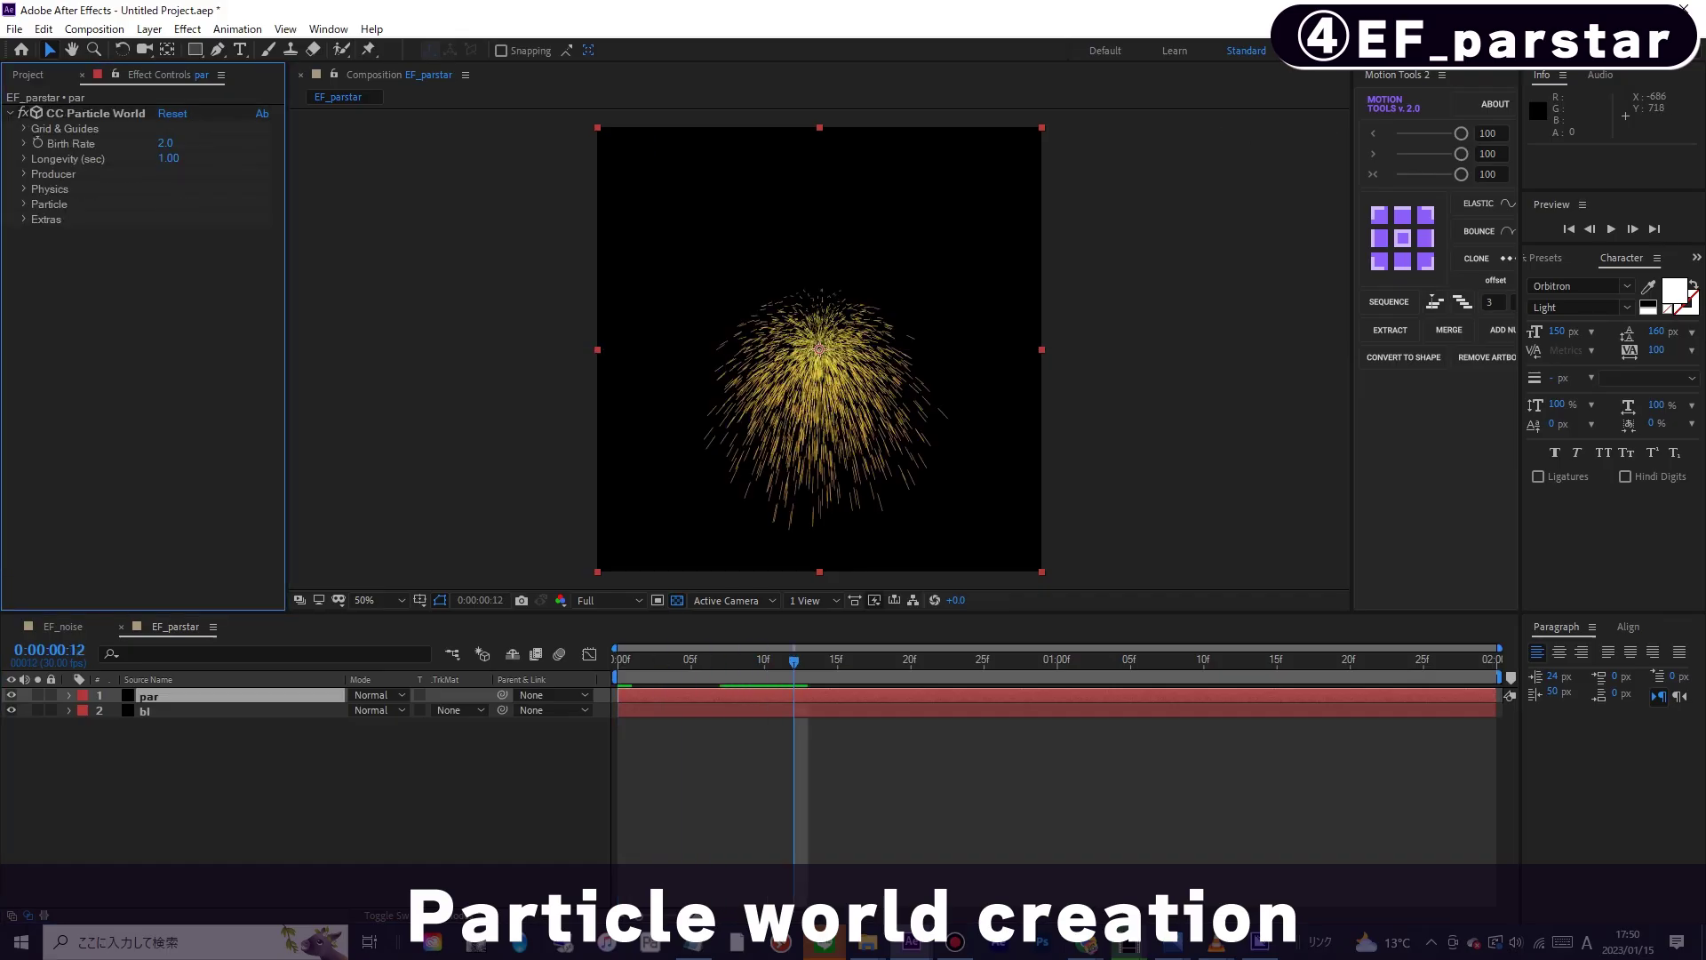
{"action": "left_click", "coordinate": [25, 174]}
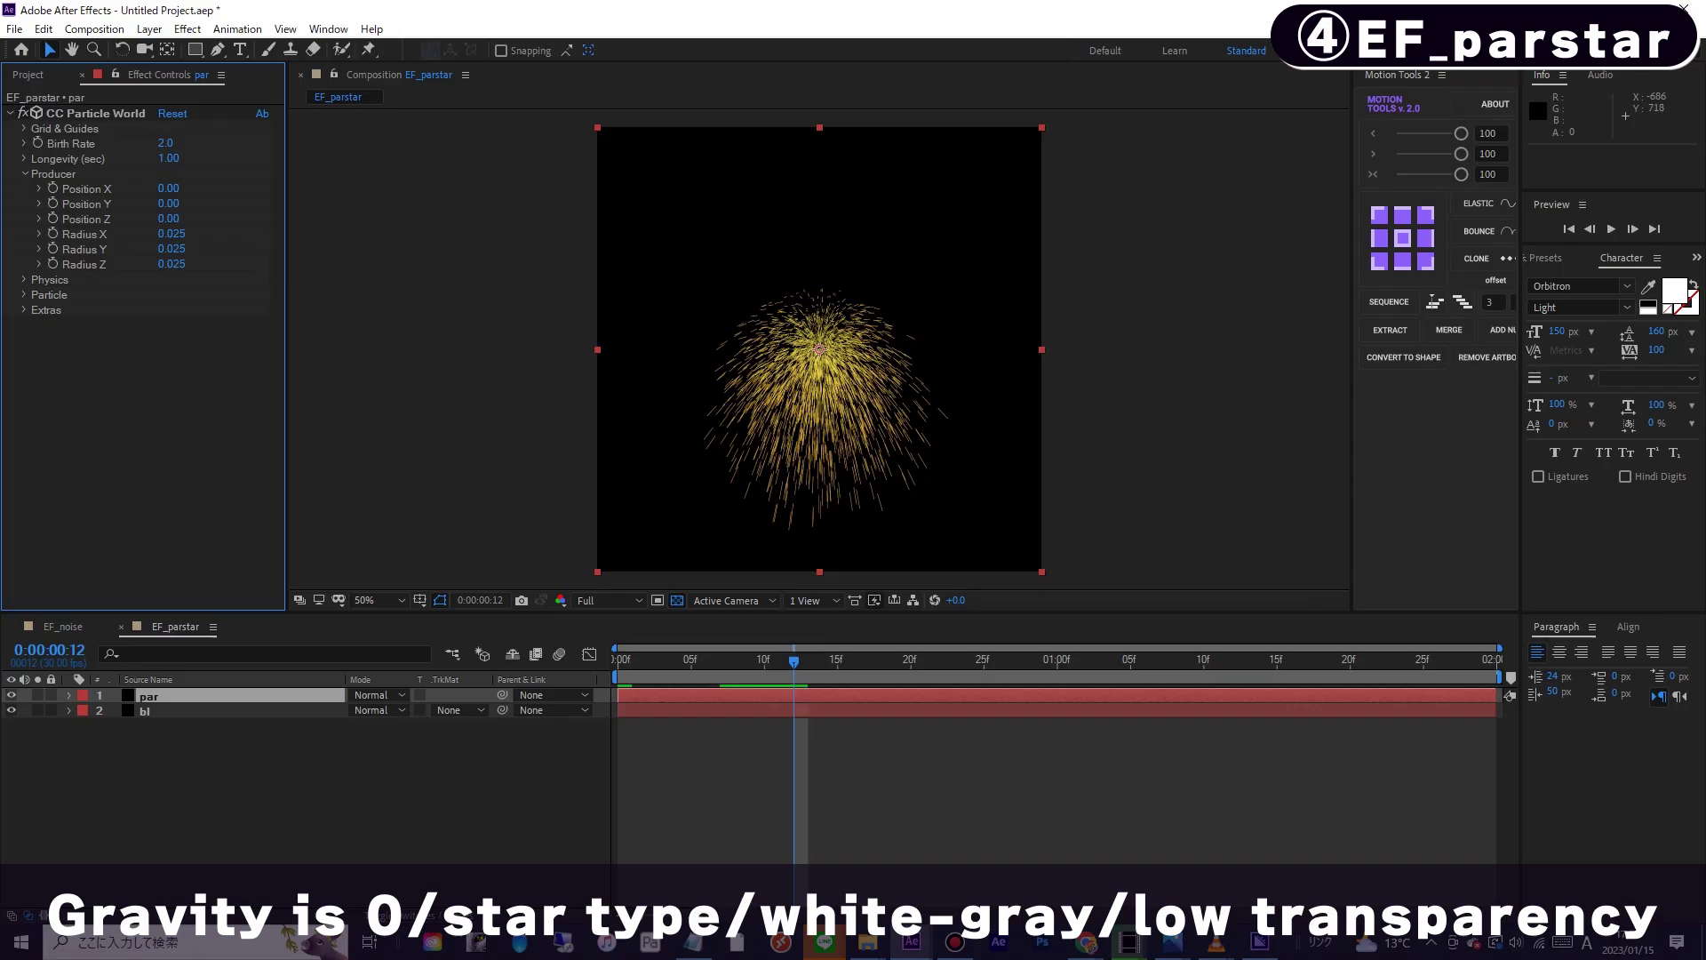
{"action": "left_click", "coordinate": [171, 233]}
{"action": "type", "text": "0"}
{"action": "key", "text": "Tab"}
{"action": "type", "text": "0"}
{"action": "key", "text": "Tab"}
{"action": "type", "text": "0"}
{"action": "key", "text": "Return"}
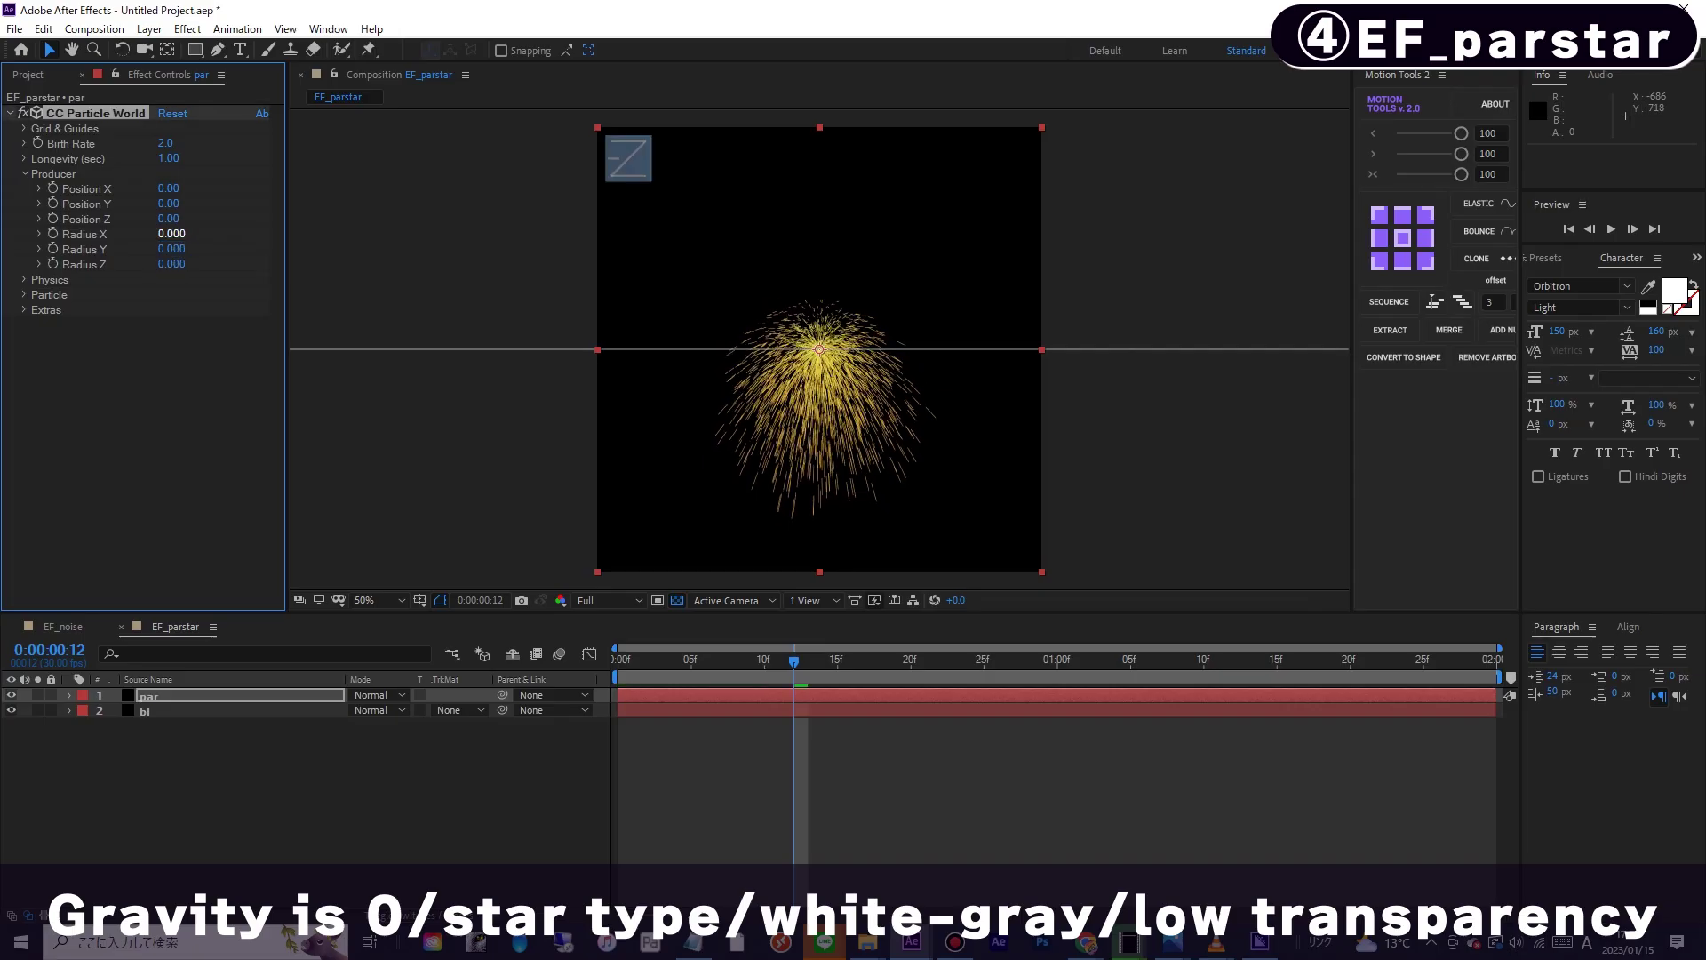
- Set the Gravity in the par layer's particle physics to 0
{"action": "left_click", "coordinate": [25, 174]}
{"action": "left_click", "coordinate": [25, 189]}
{"action": "left_click", "coordinate": [171, 249]}
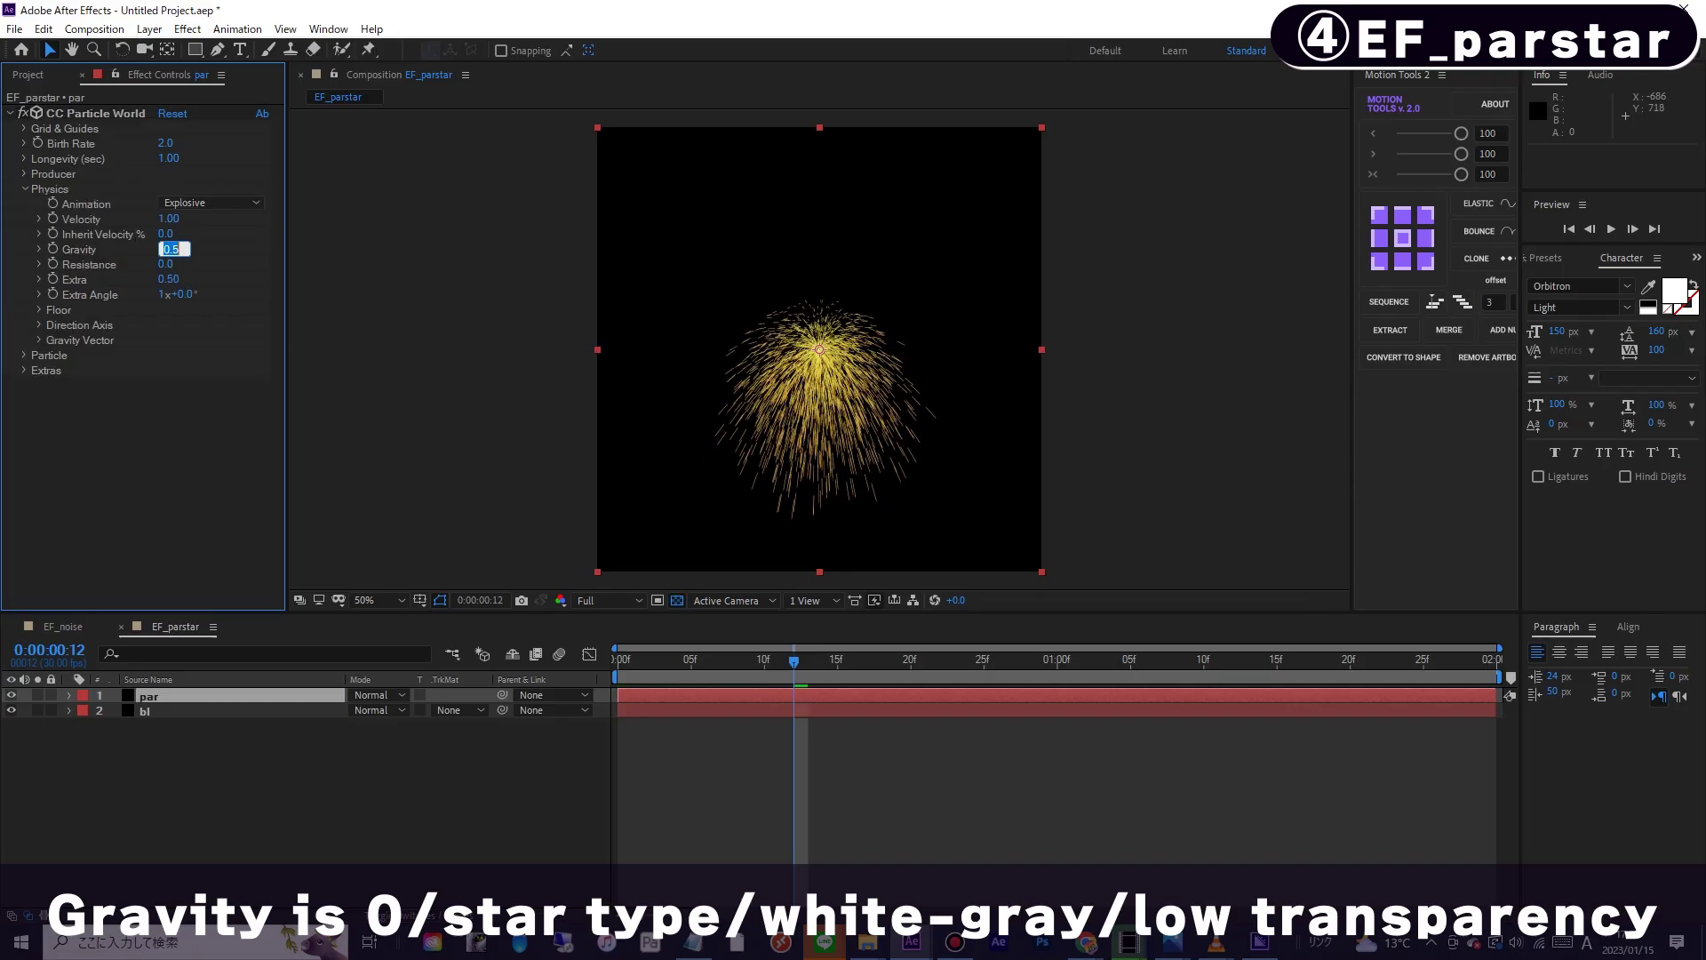
{"action": "key", "text": "Return"}
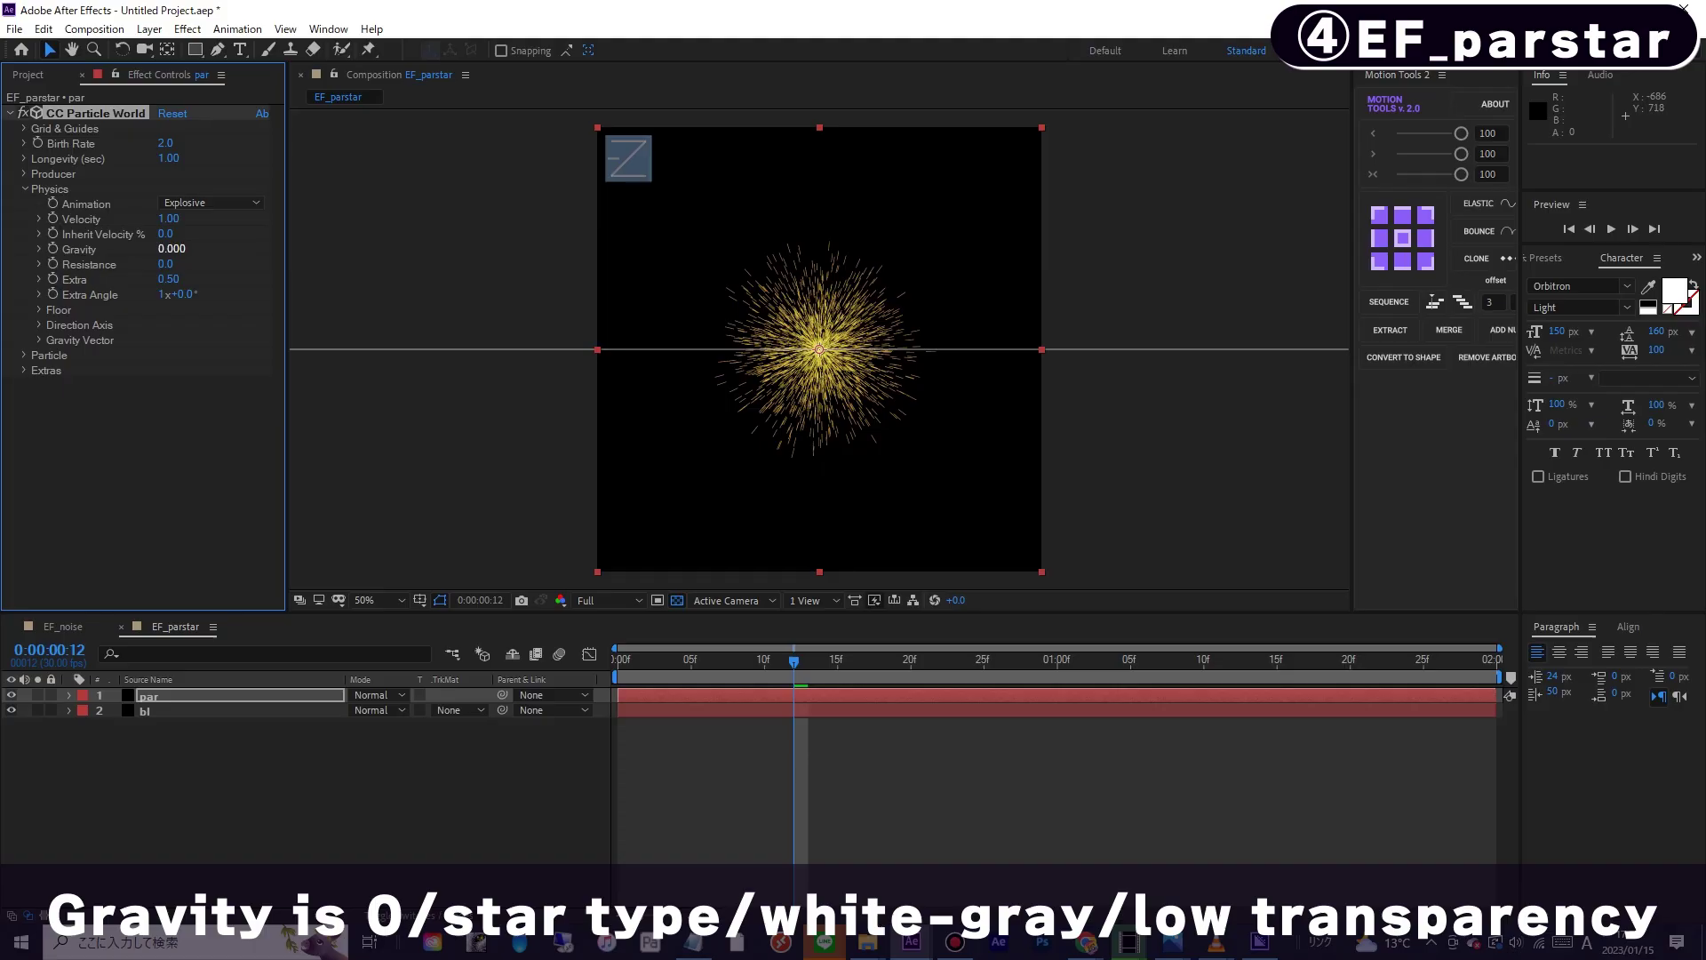
- Change the Particle Type to Star and set the Death Size to 0
{"action": "left_click", "coordinate": [24, 355]}
{"action": "left_click", "coordinate": [210, 369]}
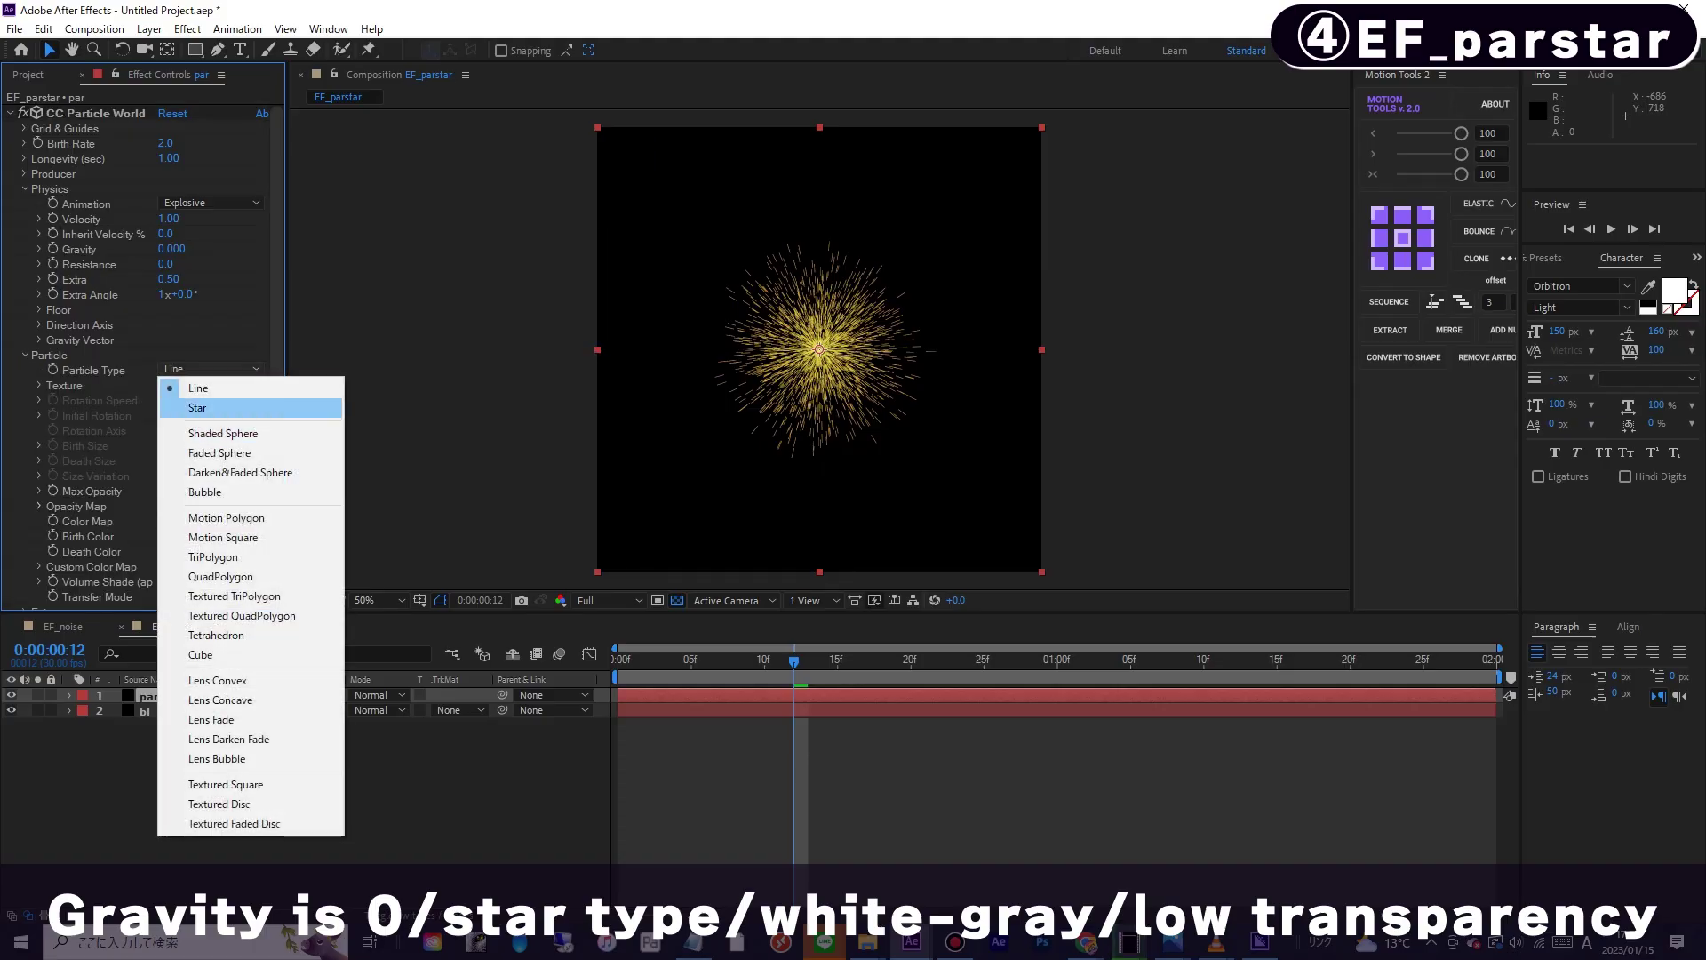
{"action": "left_click", "coordinate": [197, 407]}
{"action": "left_click", "coordinate": [173, 460]}
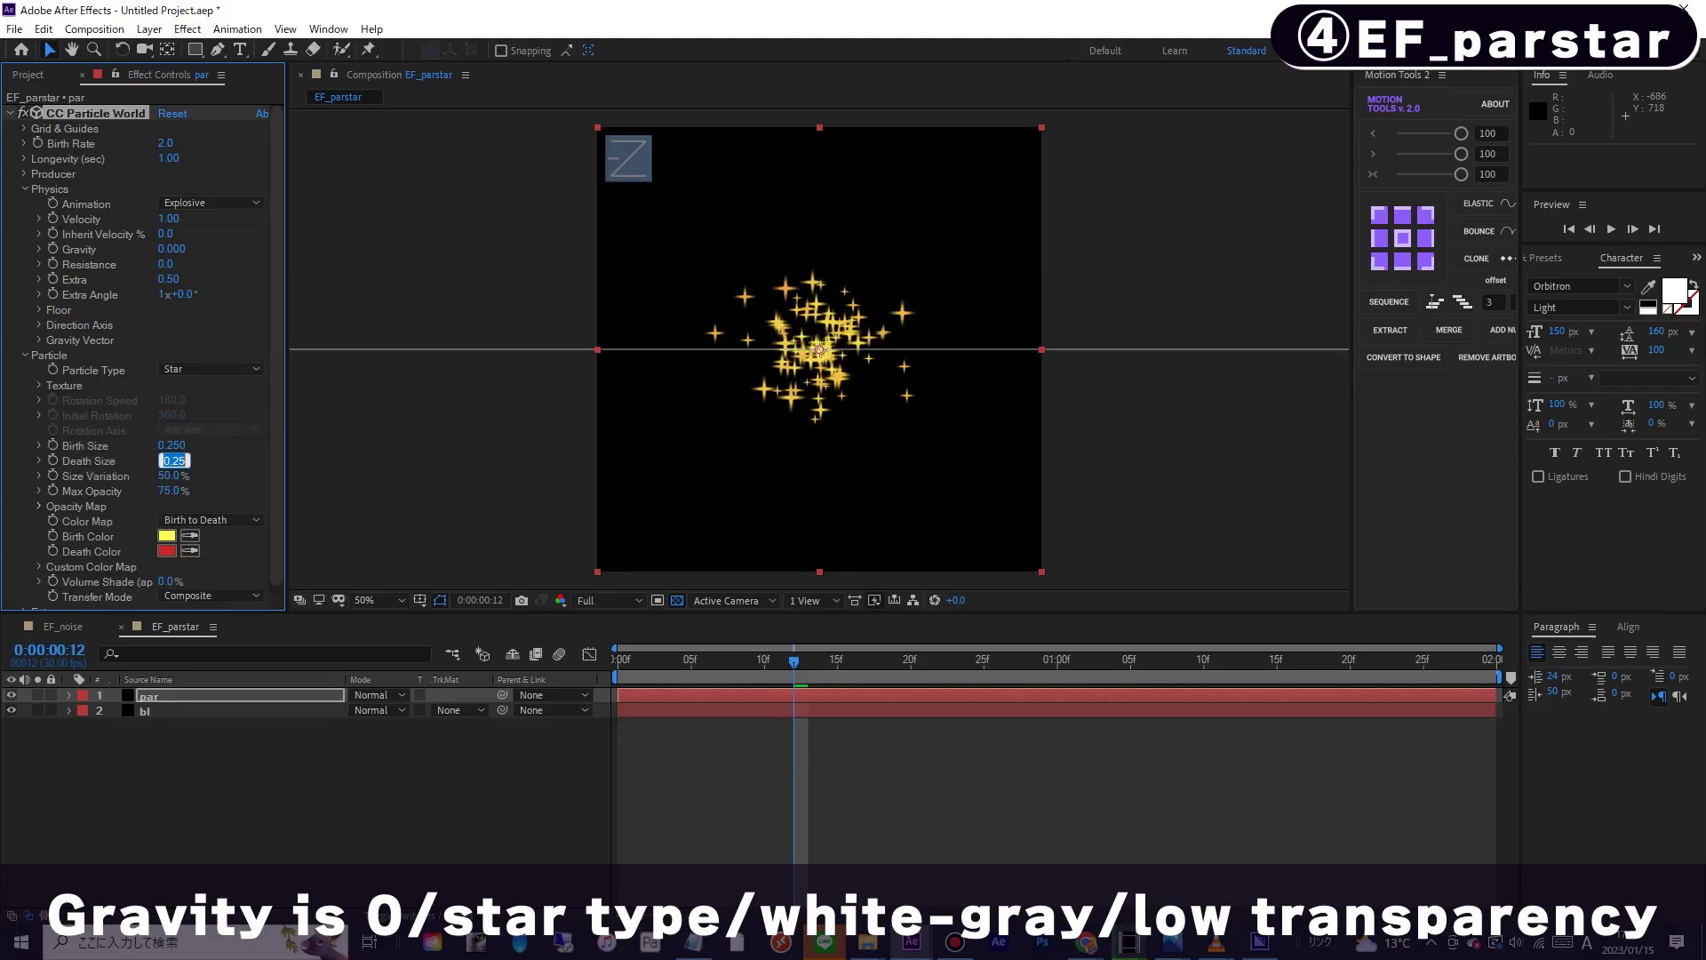
{"action": "key", "text": "Return"}
- Try a Birth Size of 0.15 for the star particles
{"action": "left_click", "coordinate": [172, 445]}
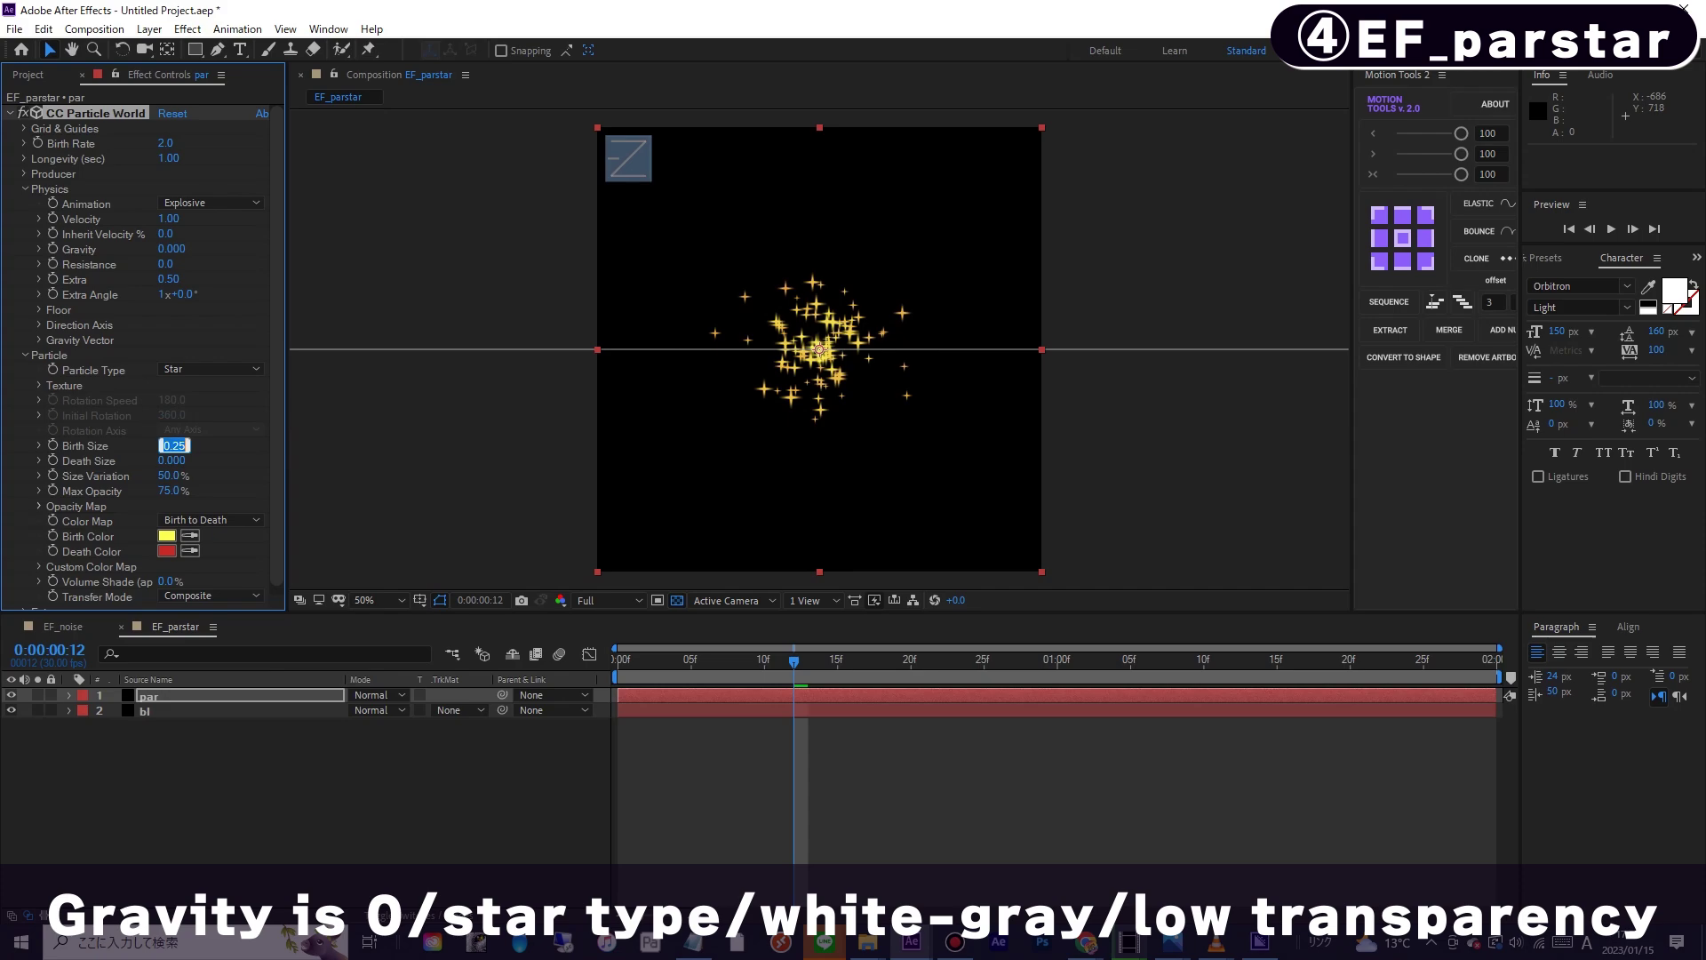
{"action": "type", "text": ".15"}
{"action": "key", "text": "Return"}
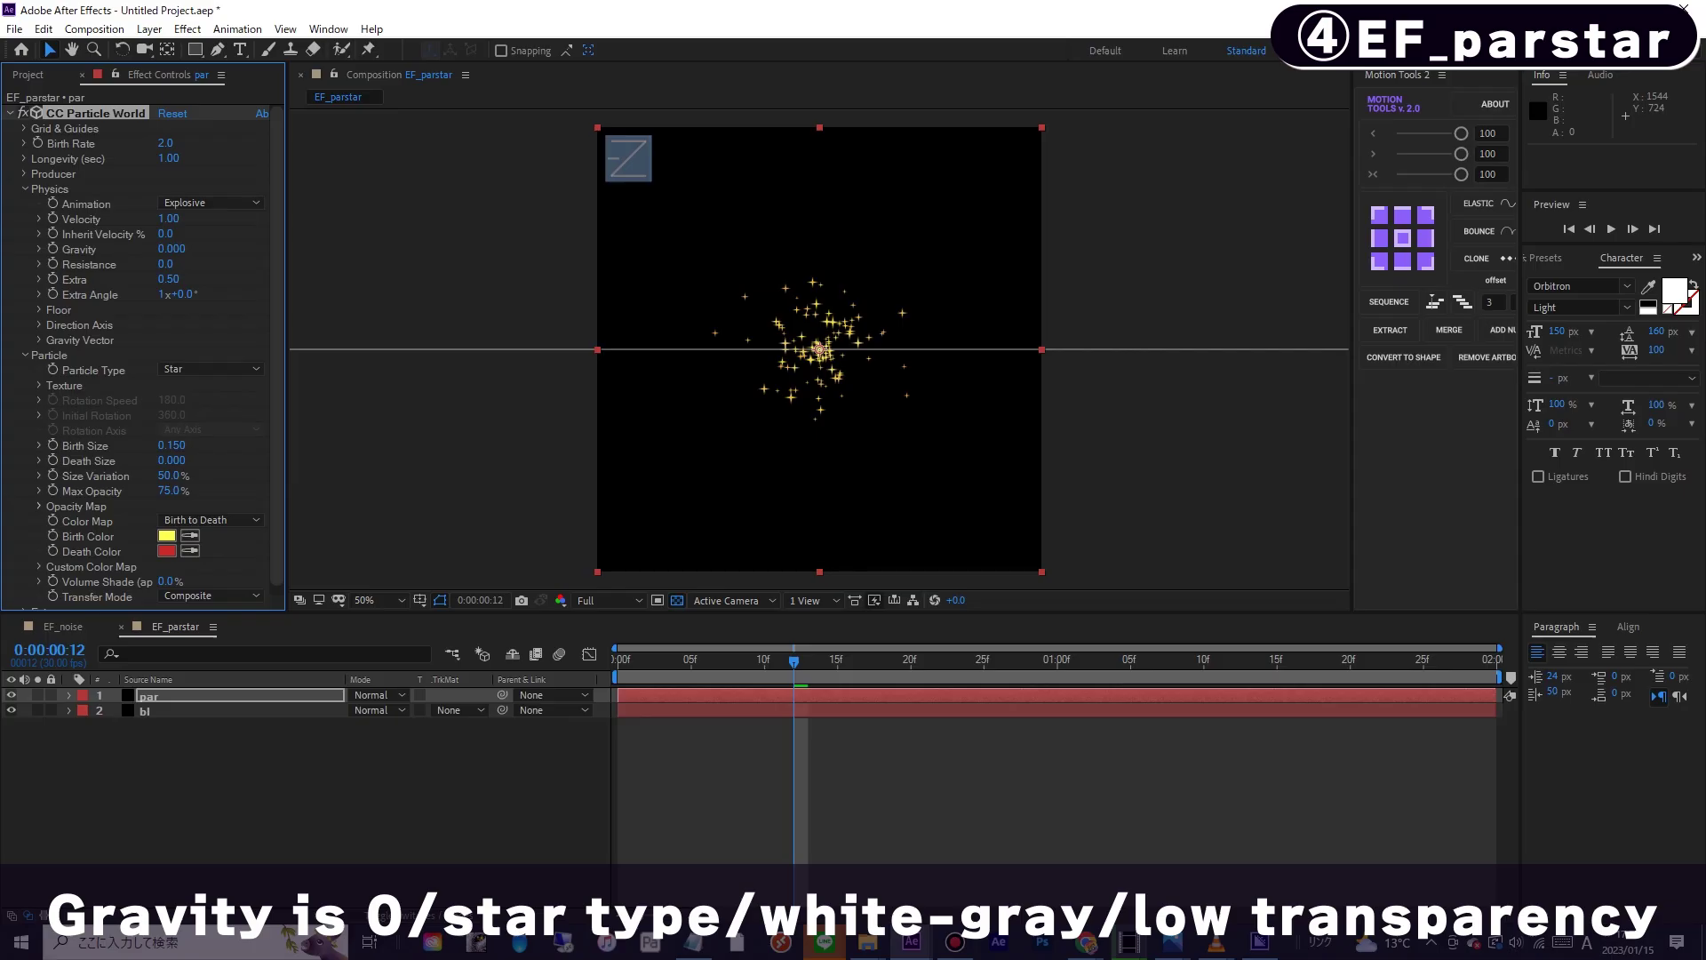
- Set the star particles' Birth Size to 0.3 and Max Opacity to 20%
{"action": "left_click", "coordinate": [172, 445]}
{"action": "type", "text": ".3"}
{"action": "key", "text": "Return"}
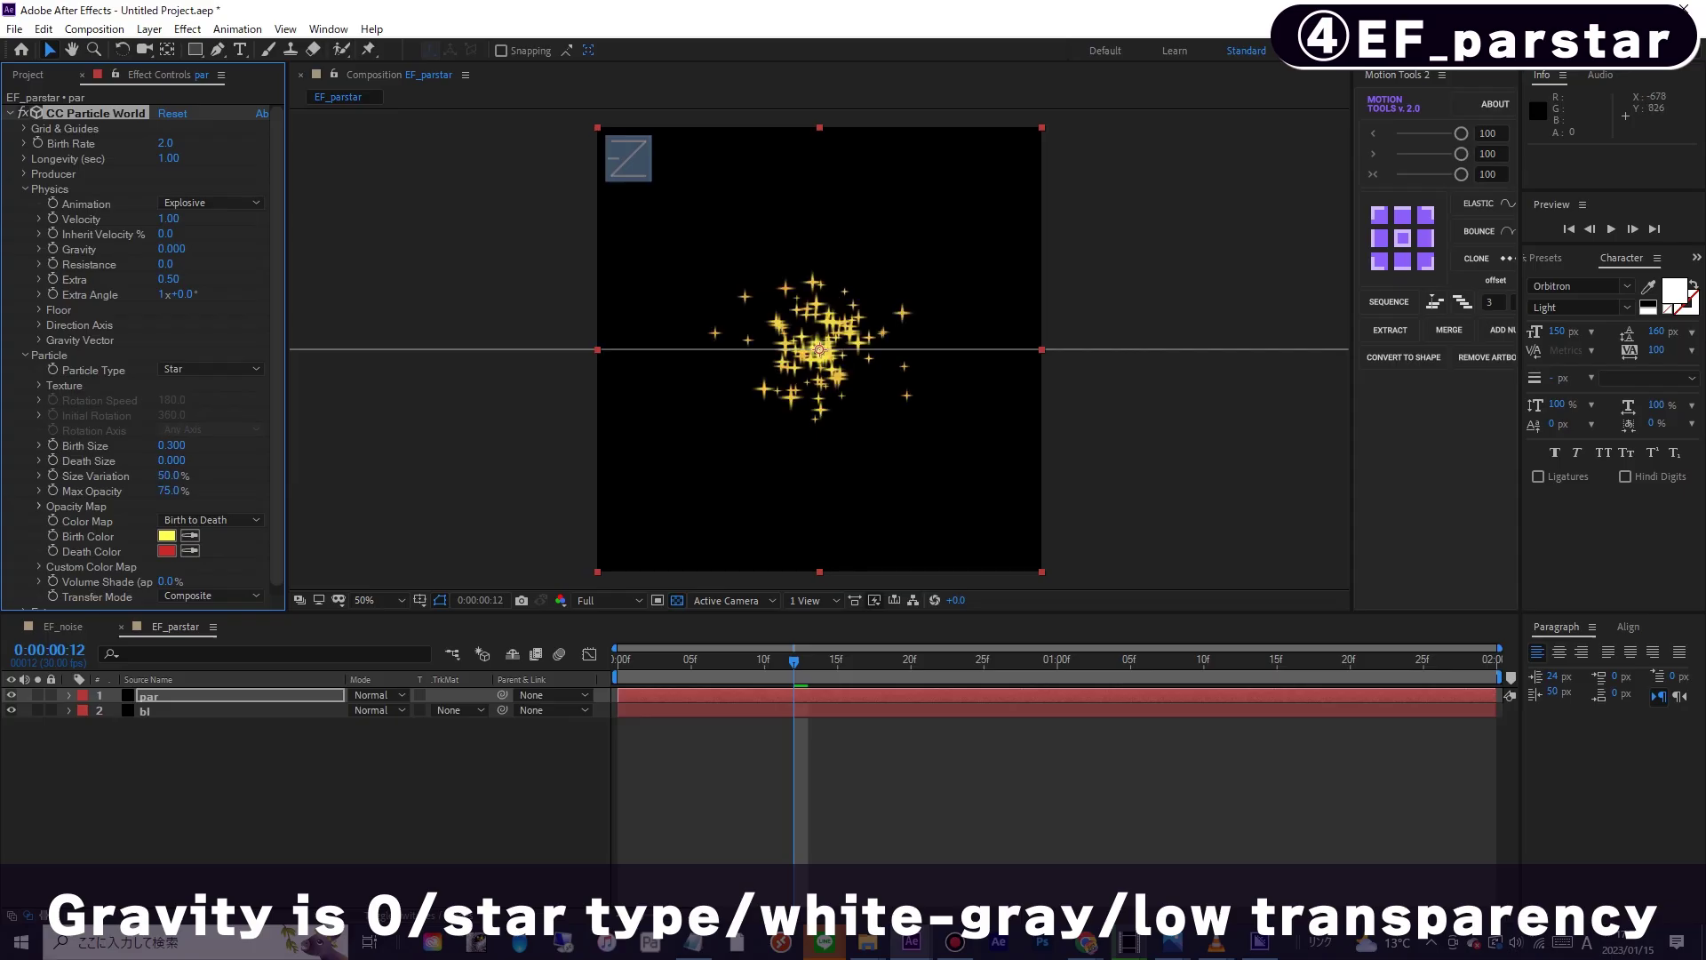
{"action": "left_click", "coordinate": [169, 476]}
{"action": "left_click", "coordinate": [170, 491]}
{"action": "type", "text": "20"}
{"action": "key", "text": "Return"}
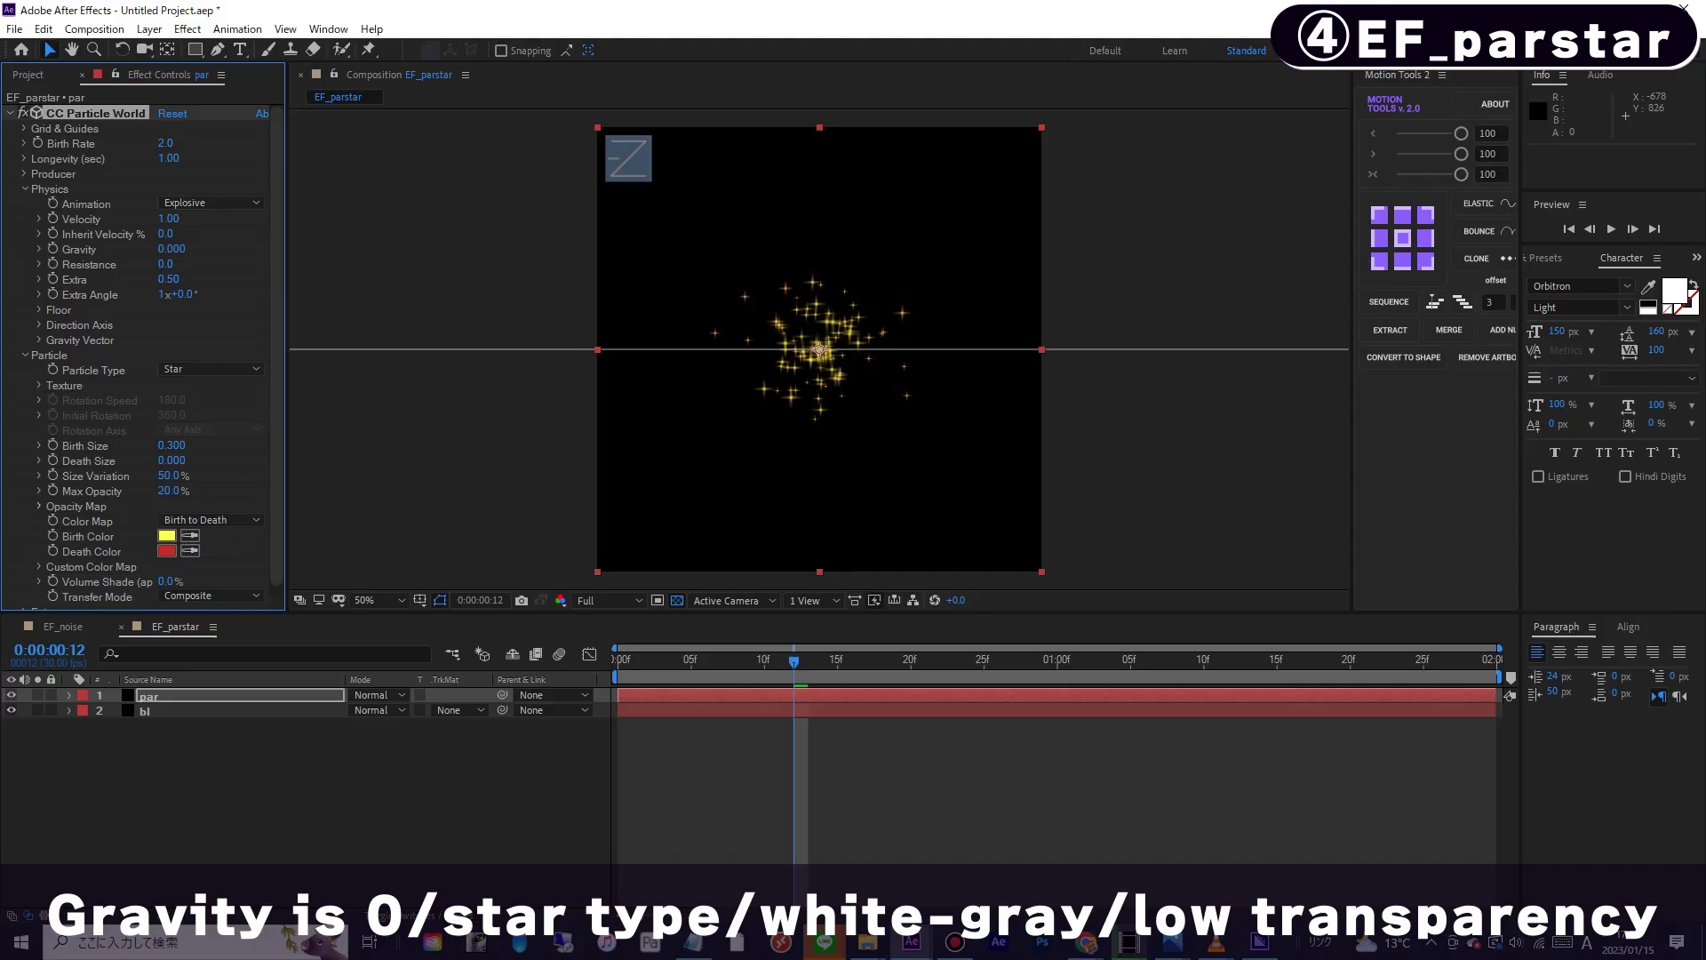
{"action": "left_click", "coordinate": [224, 492]}
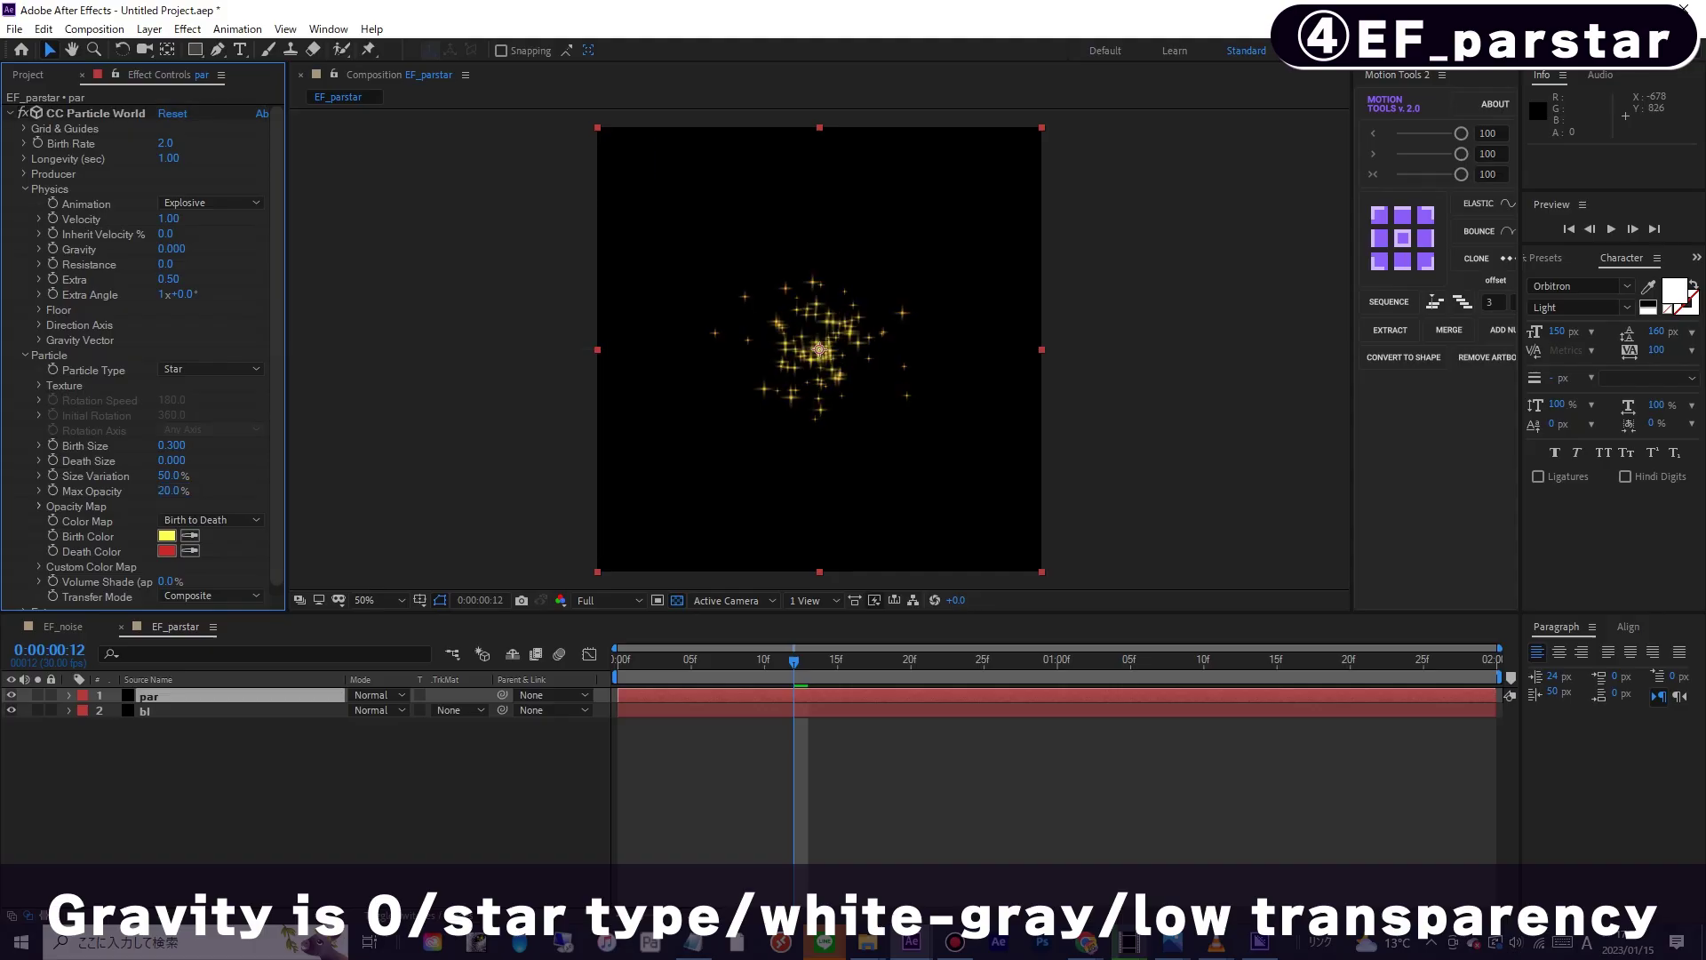
- Set the particles' Birth Color to white (FFFFFF) and Death Color to gray (6C6C6C)
{"action": "left_click", "coordinate": [167, 535]}
{"action": "left_click", "coordinate": [202, 298]}
{"action": "left_click", "coordinate": [583, 300]}
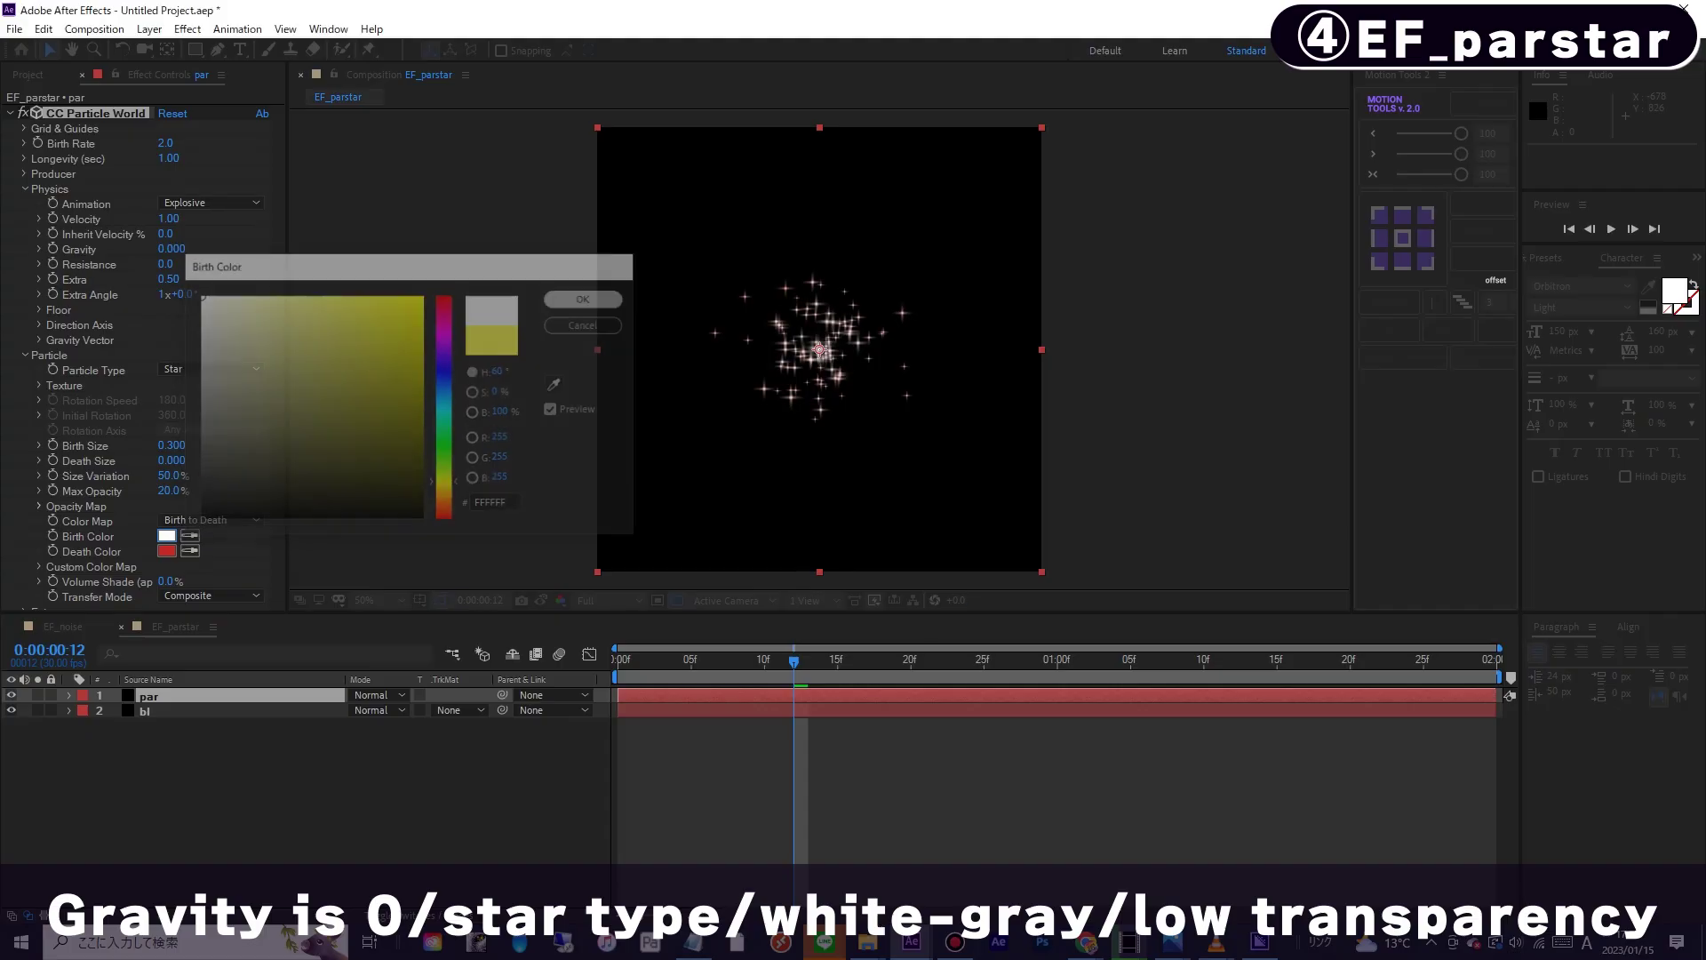
{"action": "left_click", "coordinate": [167, 551]}
{"action": "left_click", "coordinate": [198, 425]}
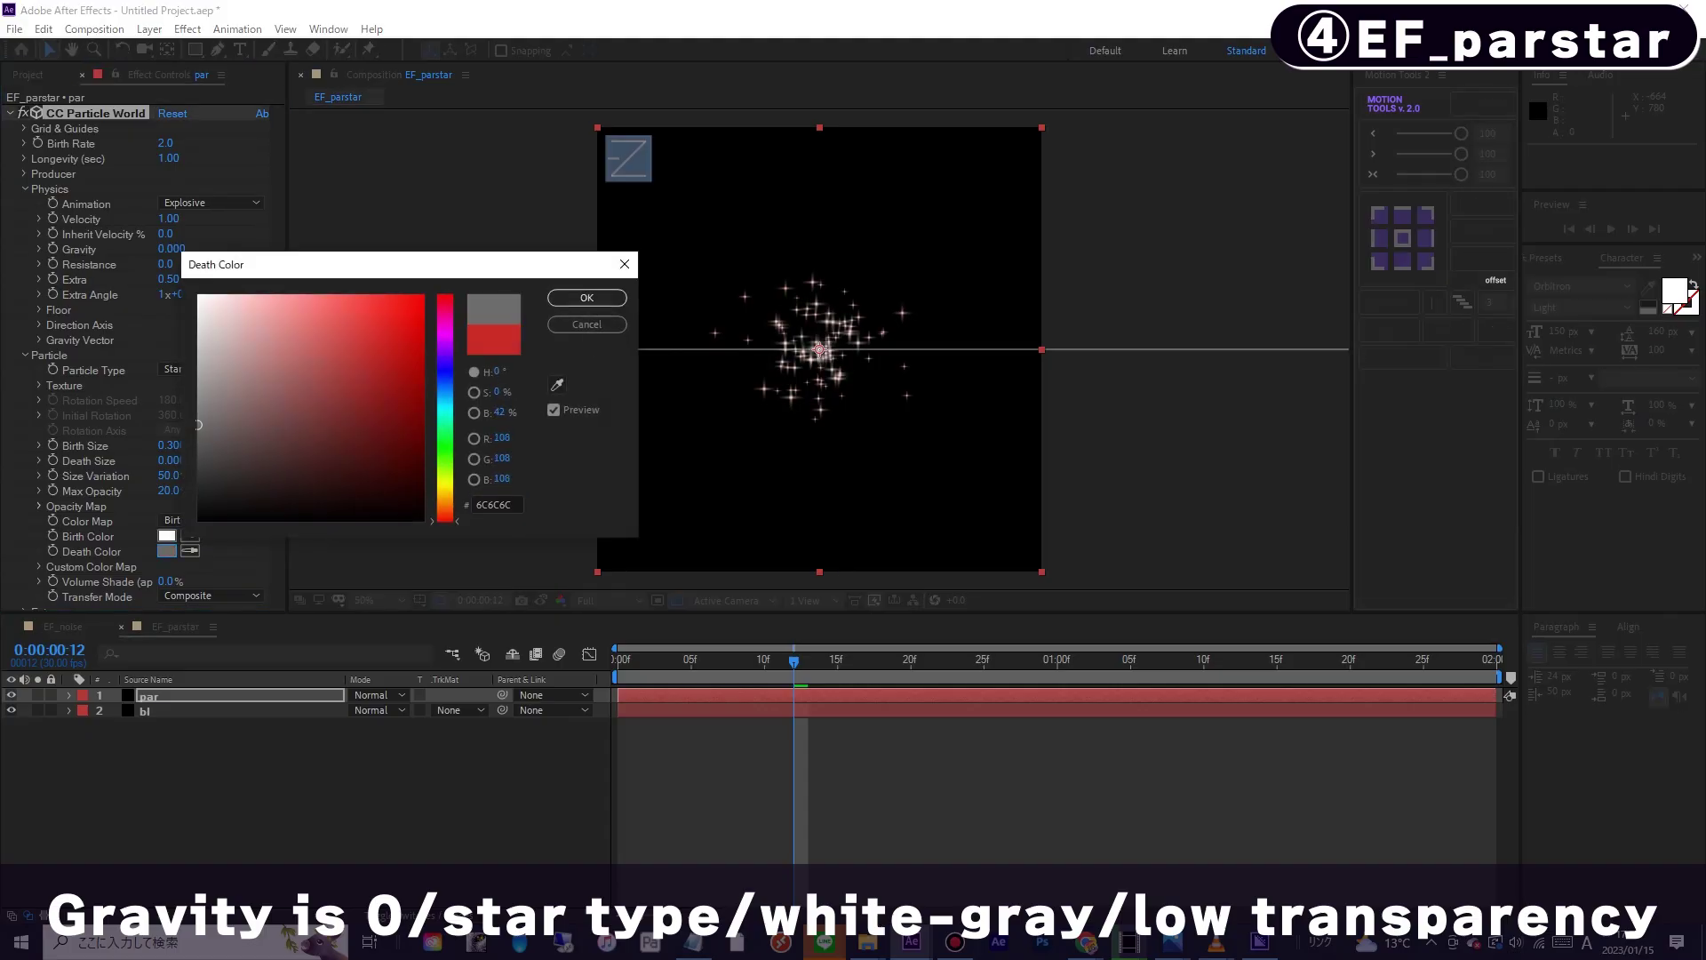
{"action": "left_click", "coordinate": [586, 298]}
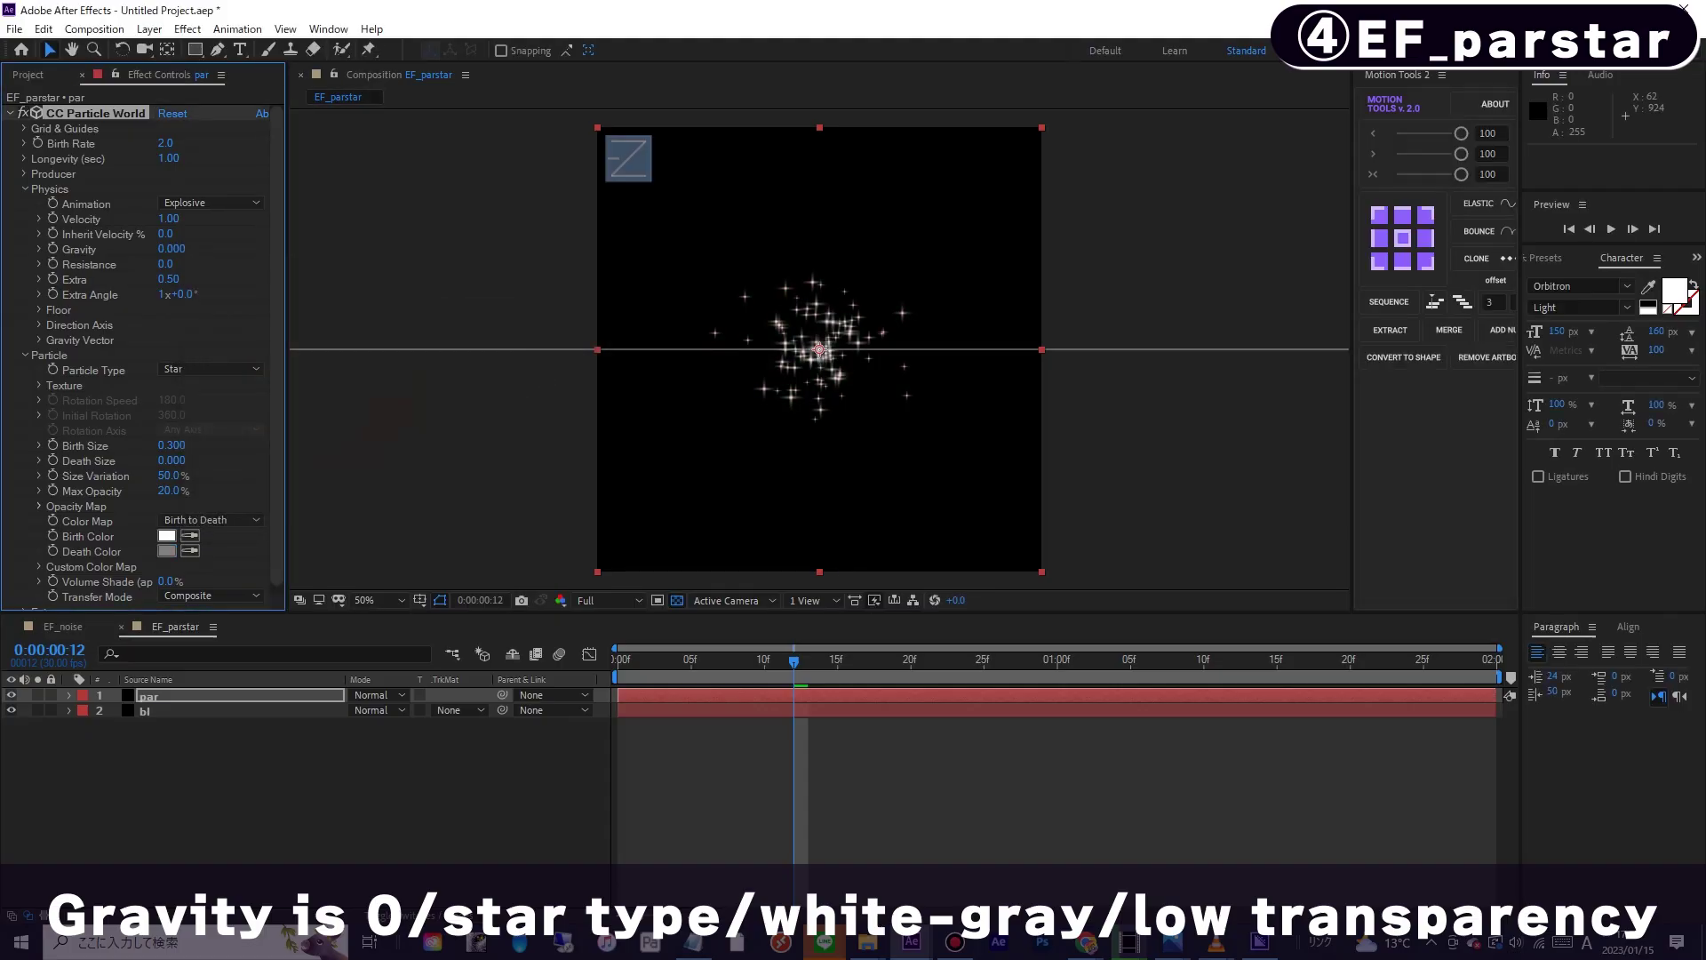
- Preview the particles, then keyframe Birth Rate on the par layer at frame 0 and set it to 0 at frame 1
{"action": "left_click", "coordinate": [691, 659]}
{"action": "key", "text": "space"}
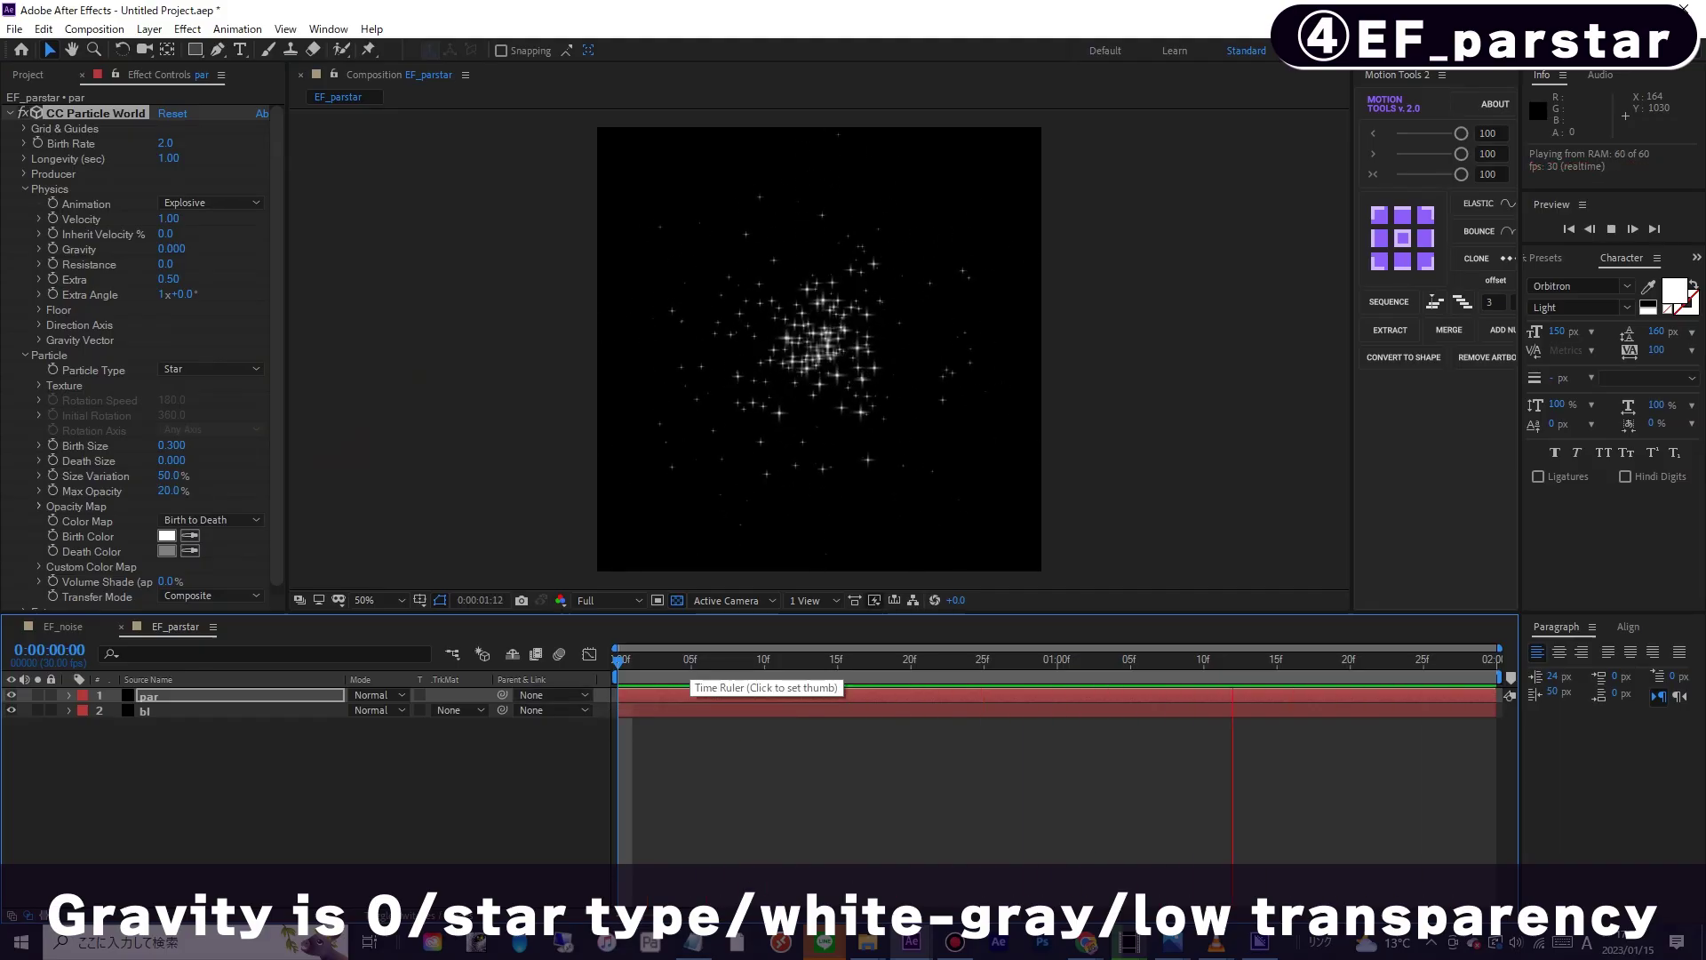
{"action": "key", "text": "space"}
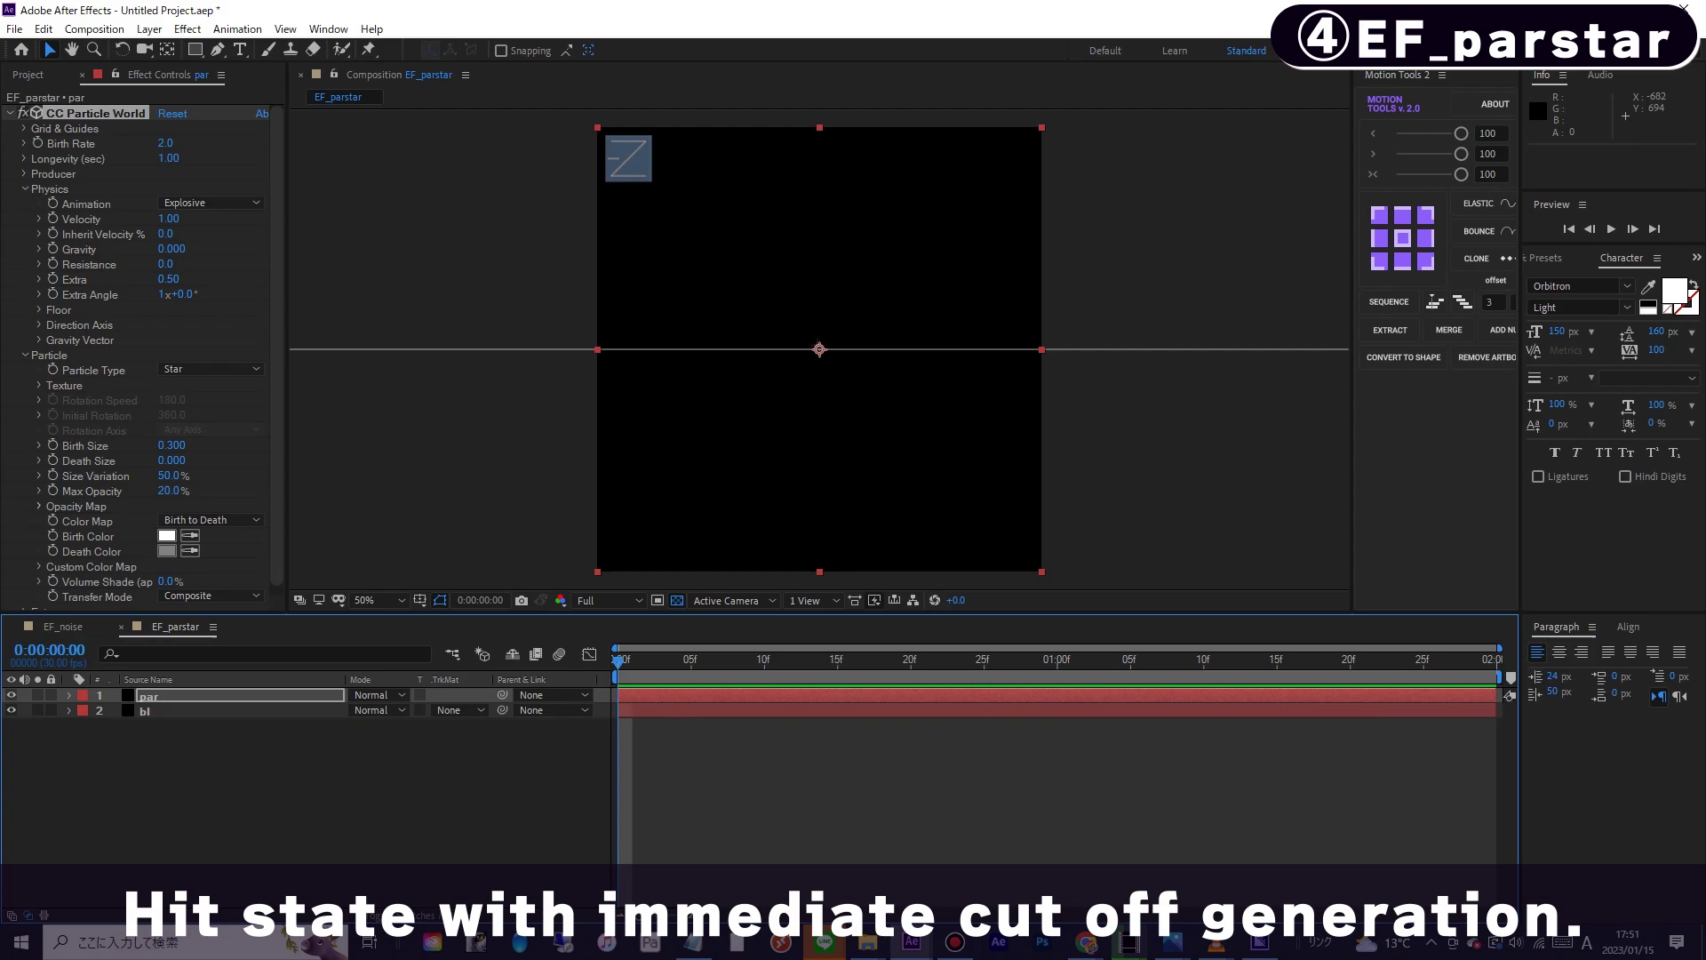
{"action": "left_click", "coordinate": [37, 143]}
{"action": "key", "text": "u"}
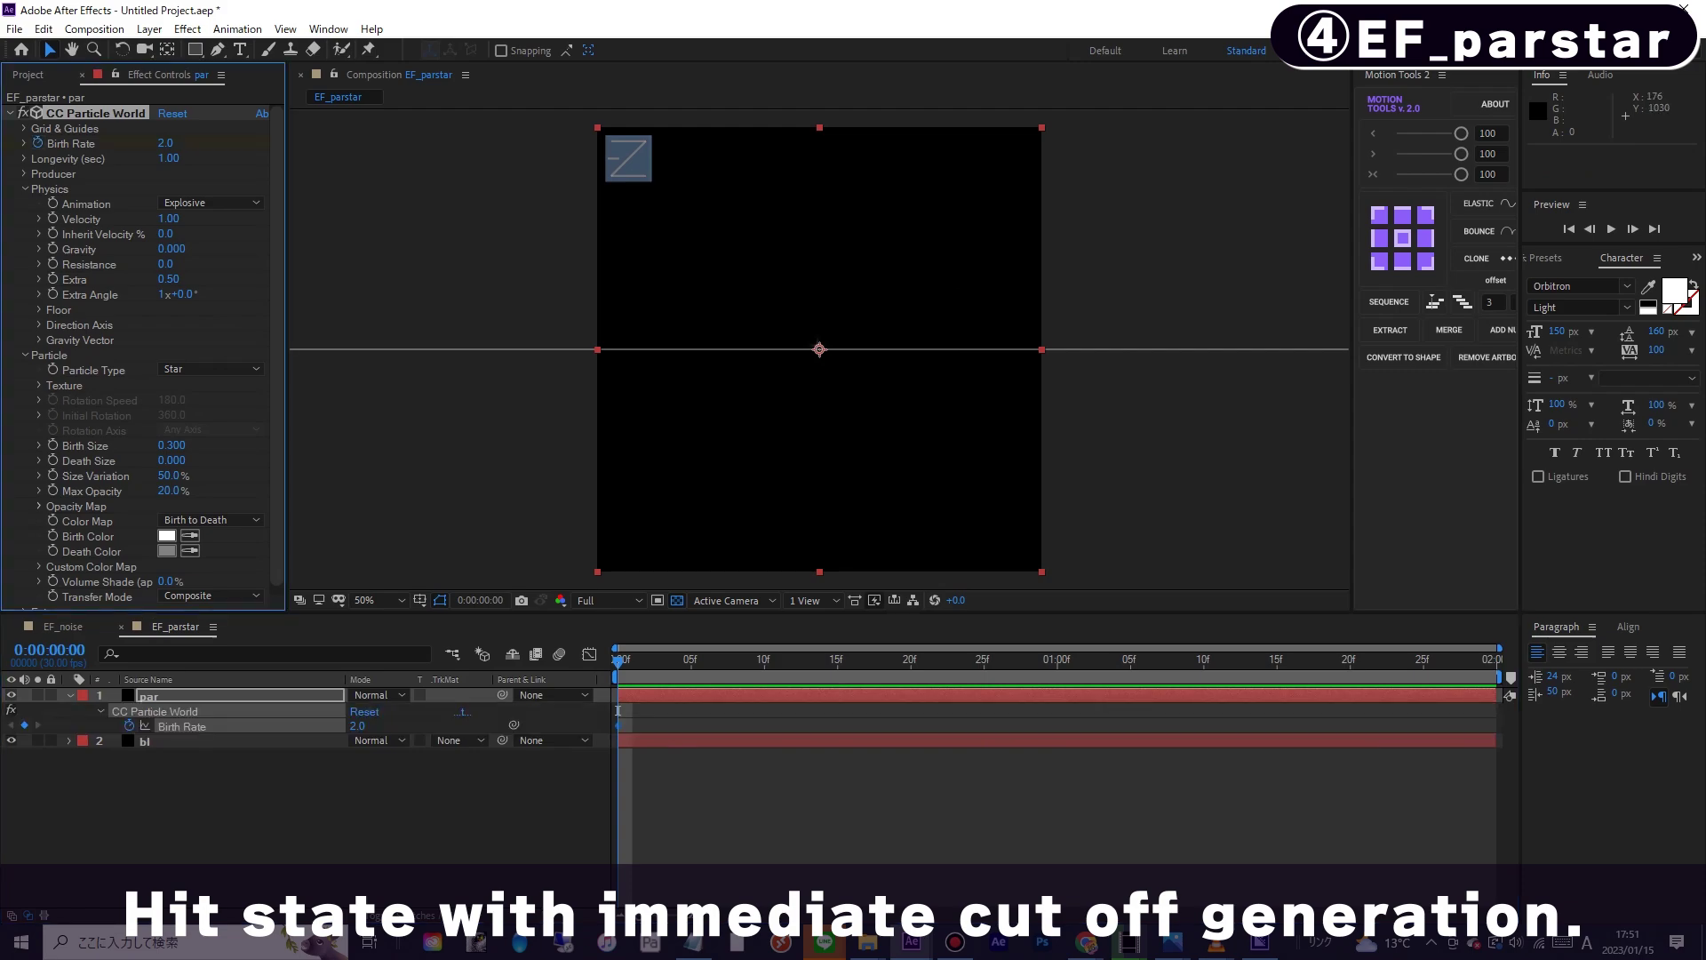
{"action": "key", "text": "Page_Down"}
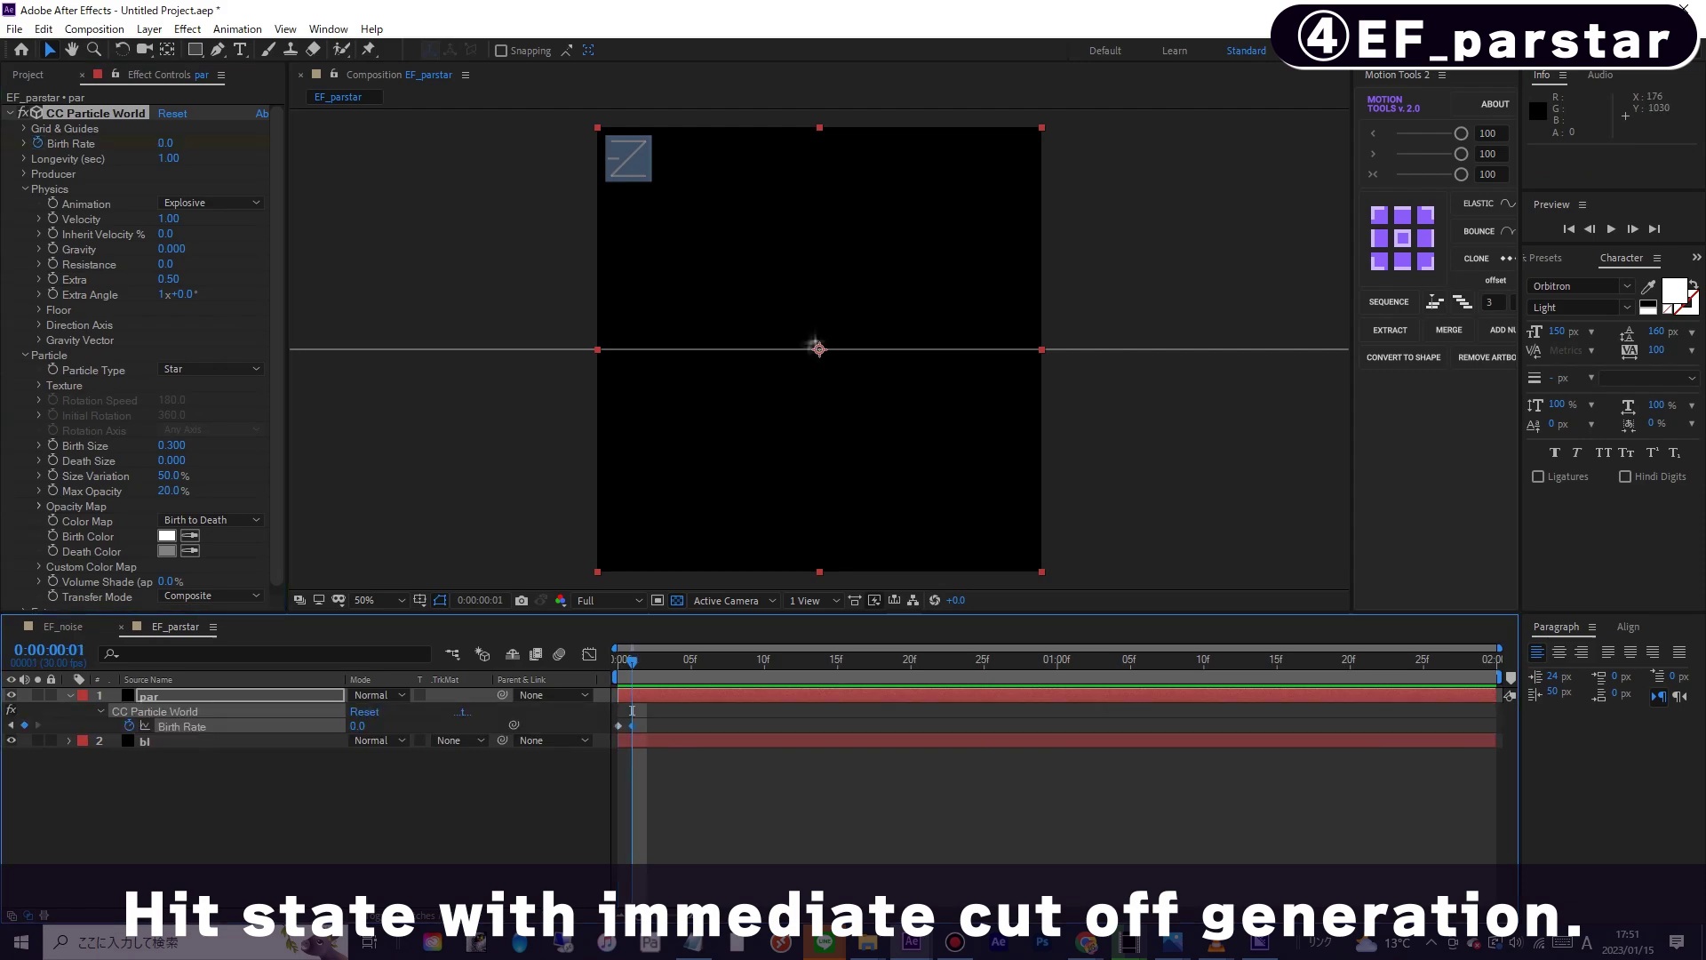
{"action": "key", "text": "Home"}
{"action": "key", "text": "space"}
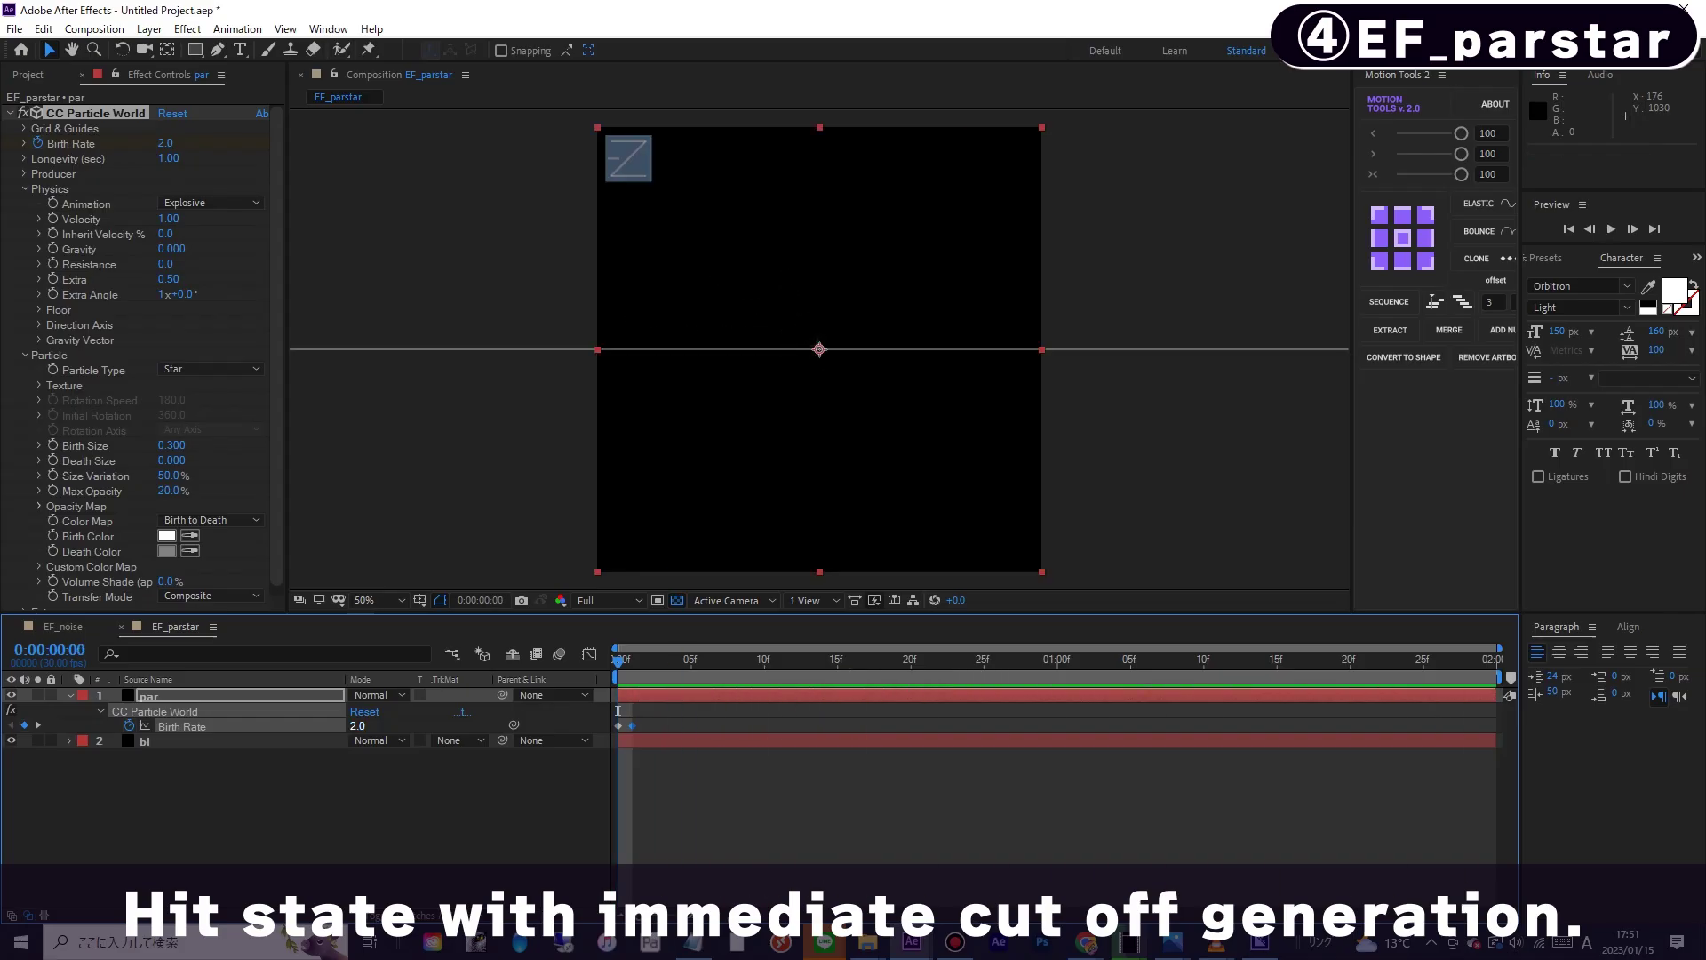
- Set the Birth Rate keyframe at frame 0 to 6 and preview the burst
{"action": "left_click", "coordinate": [357, 726]}
{"action": "type", "text": "6"}
{"action": "key", "text": "Return"}
{"action": "key", "text": "space"}
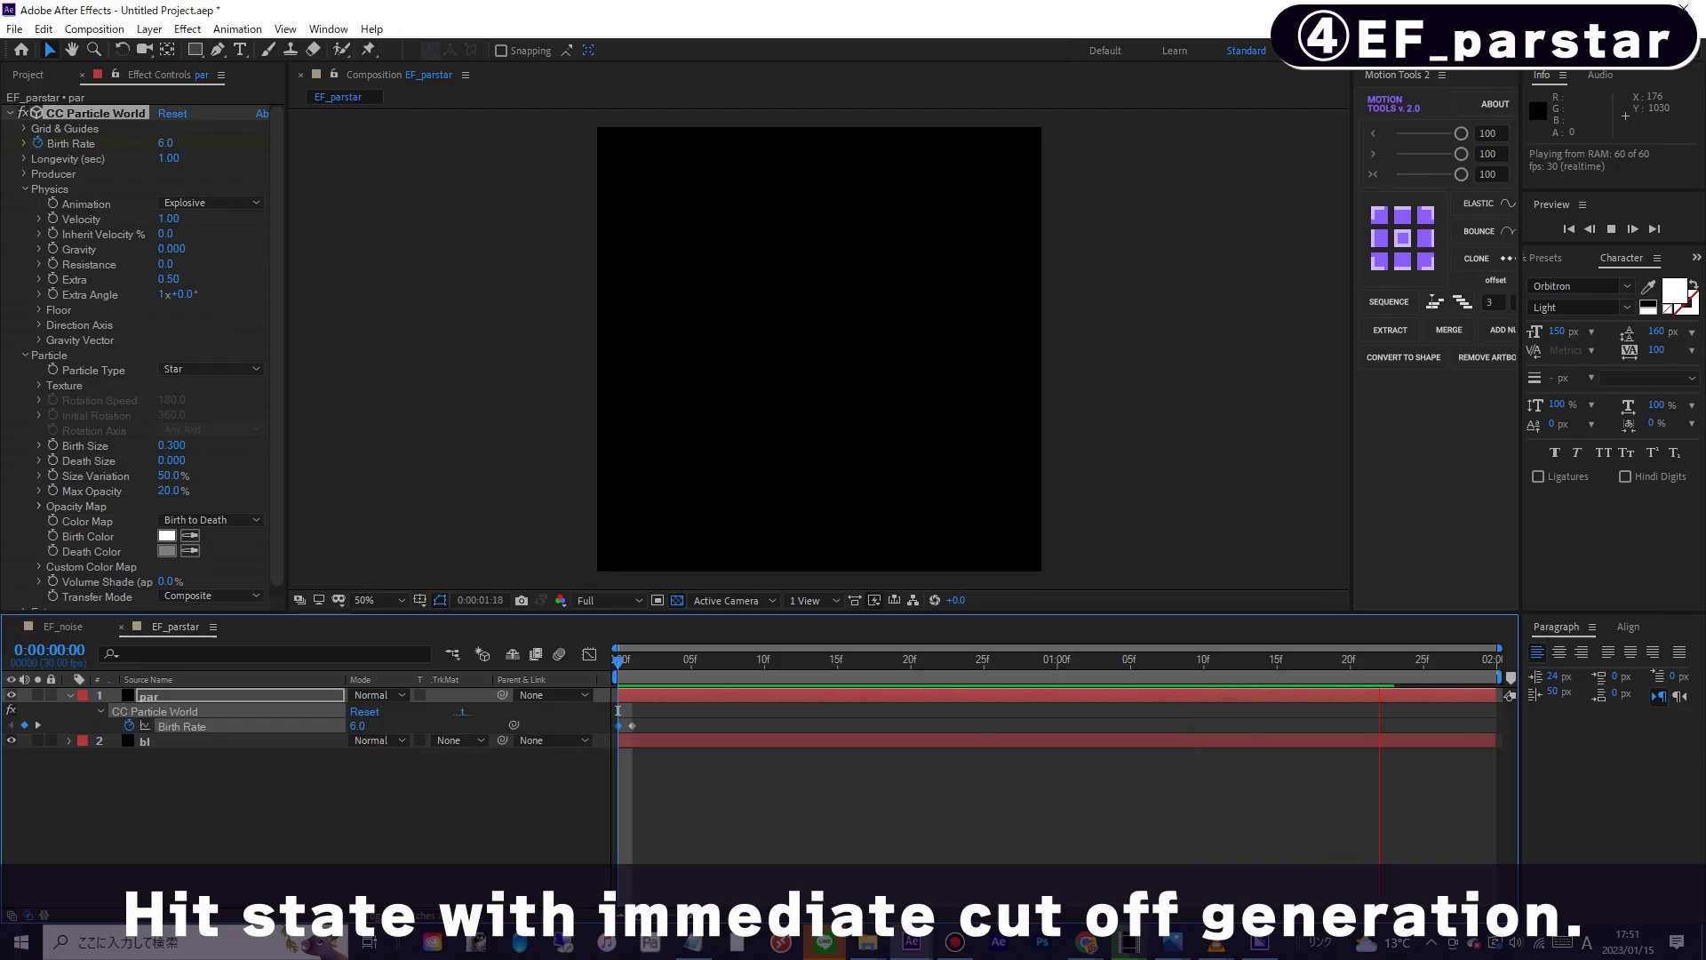
{"action": "key", "text": "space"}
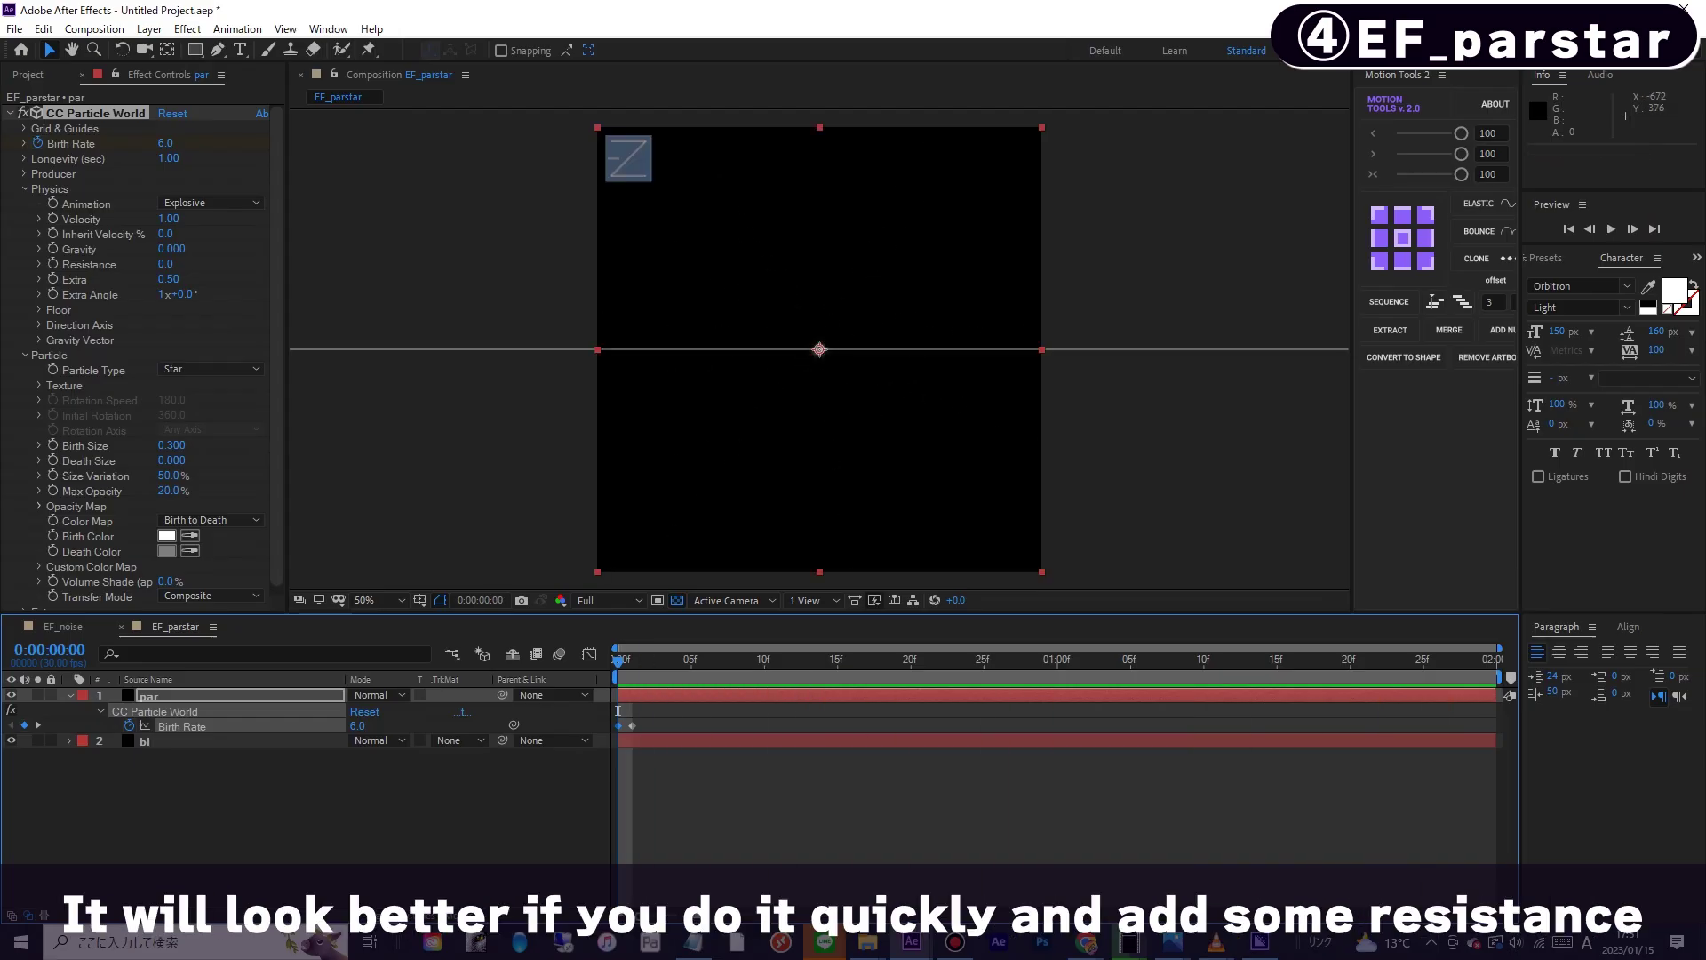
- Set the particle Velocity to 8 and preview the faster burst
{"action": "left_click", "coordinate": [172, 219]}
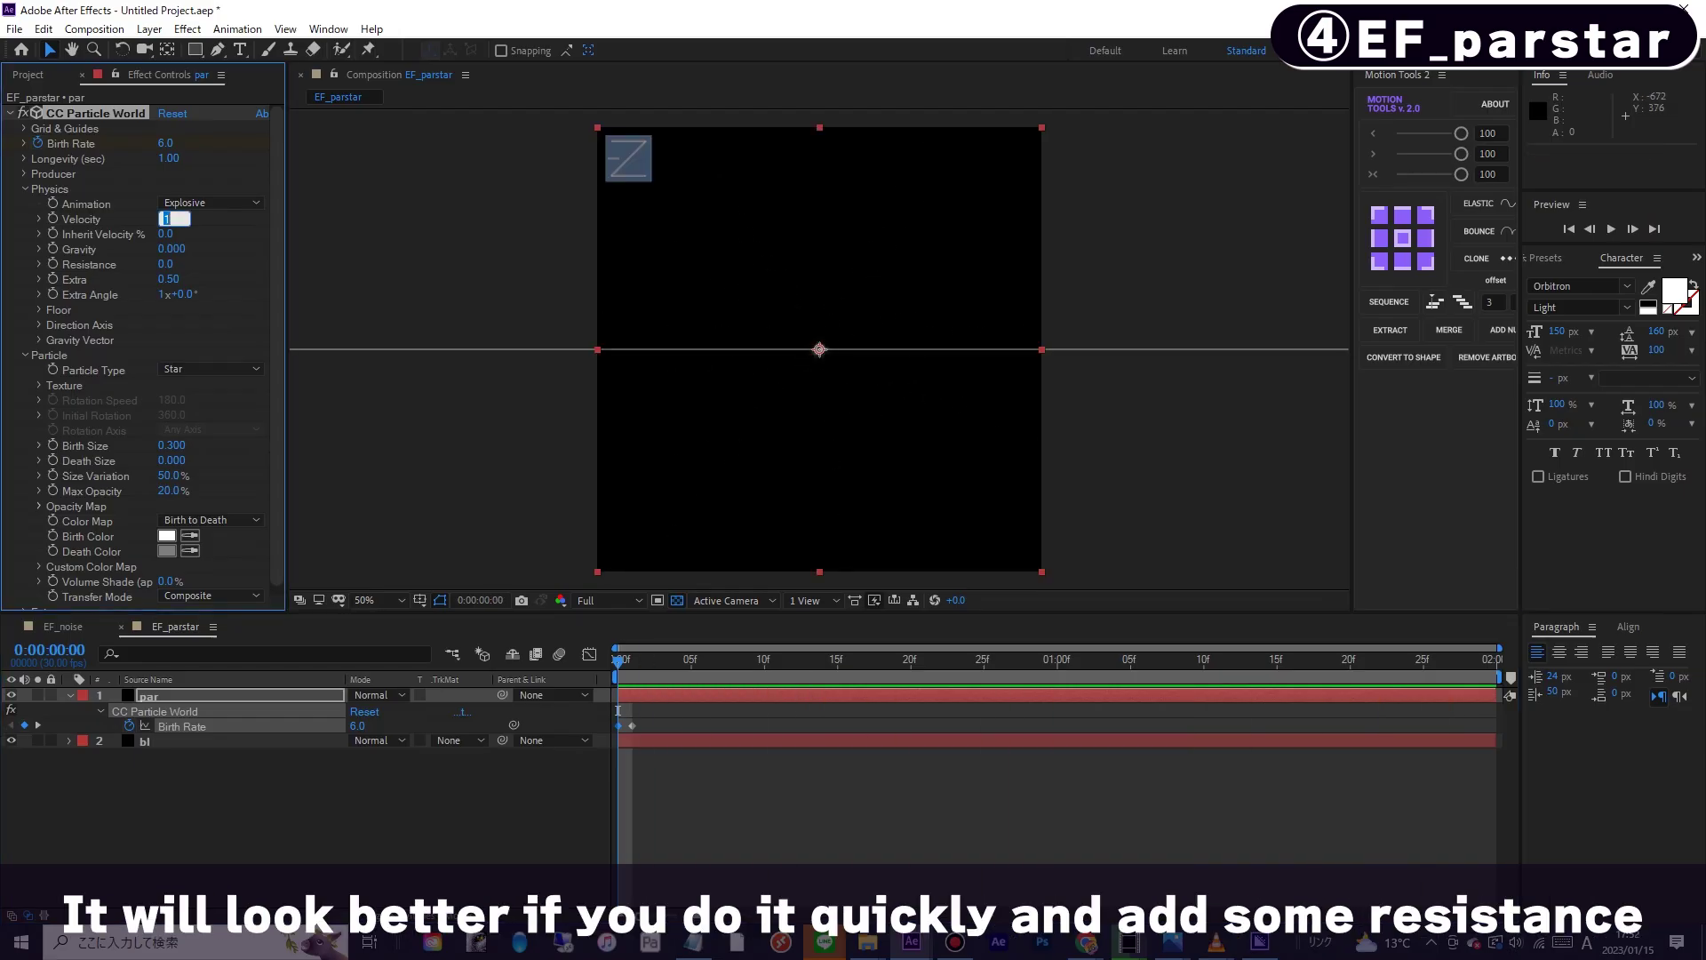
{"action": "type", "text": "8"}
{"action": "key", "text": "Return"}
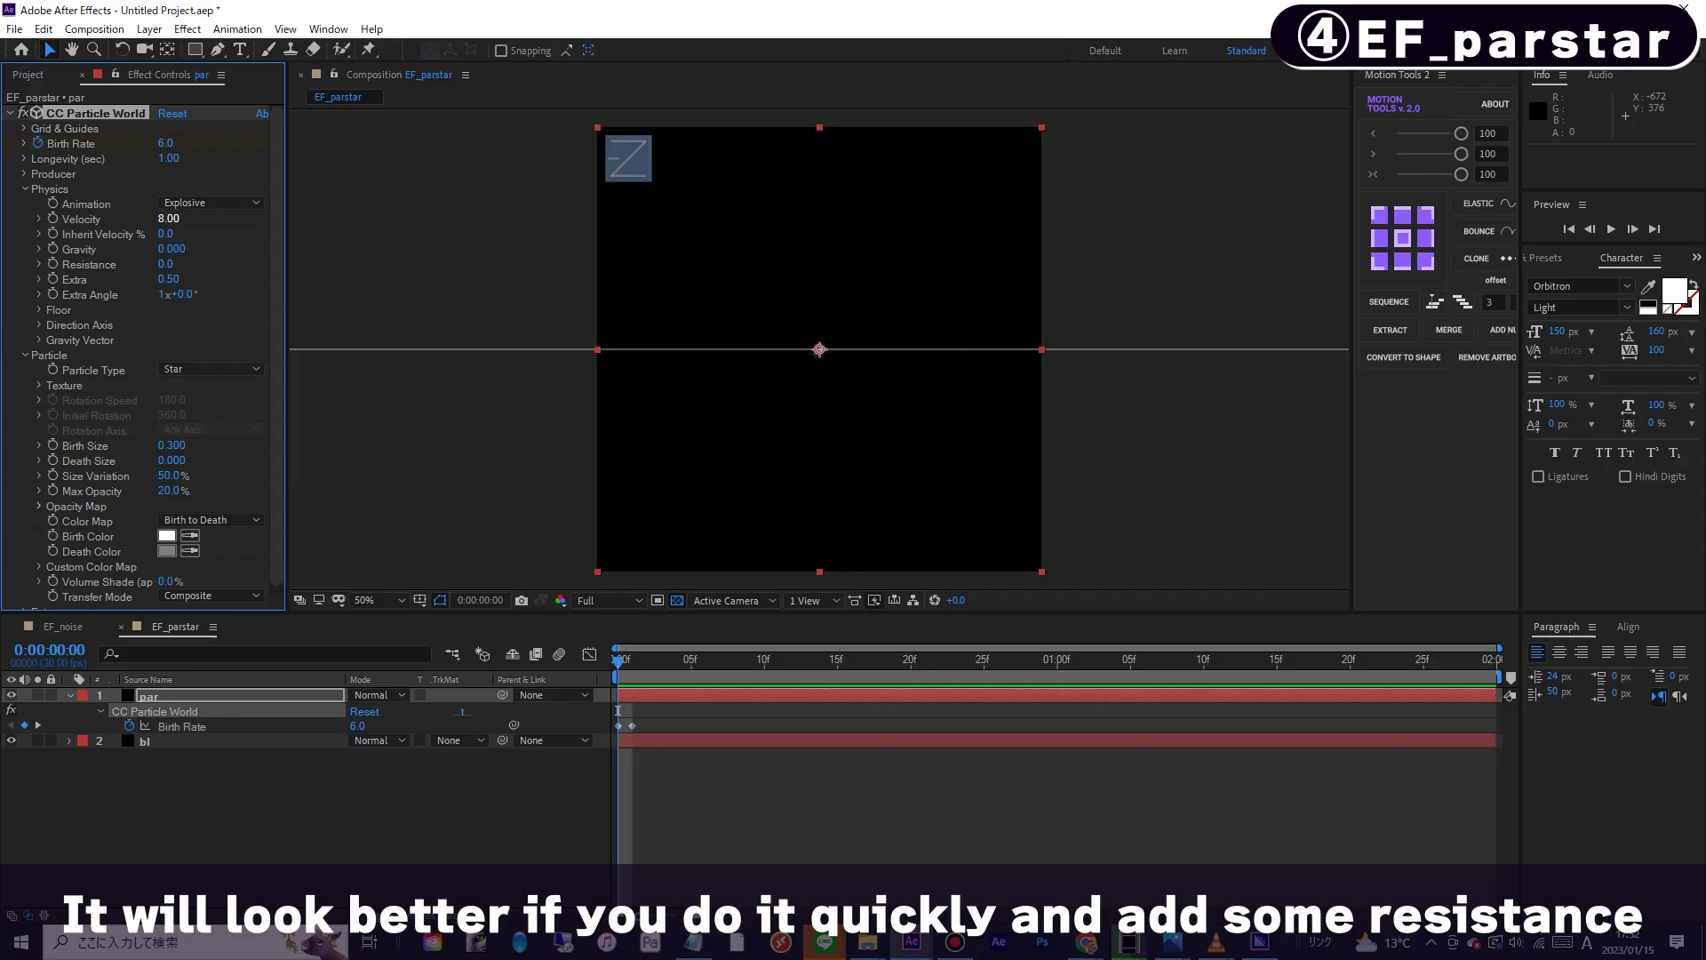
{"action": "key", "text": "space"}
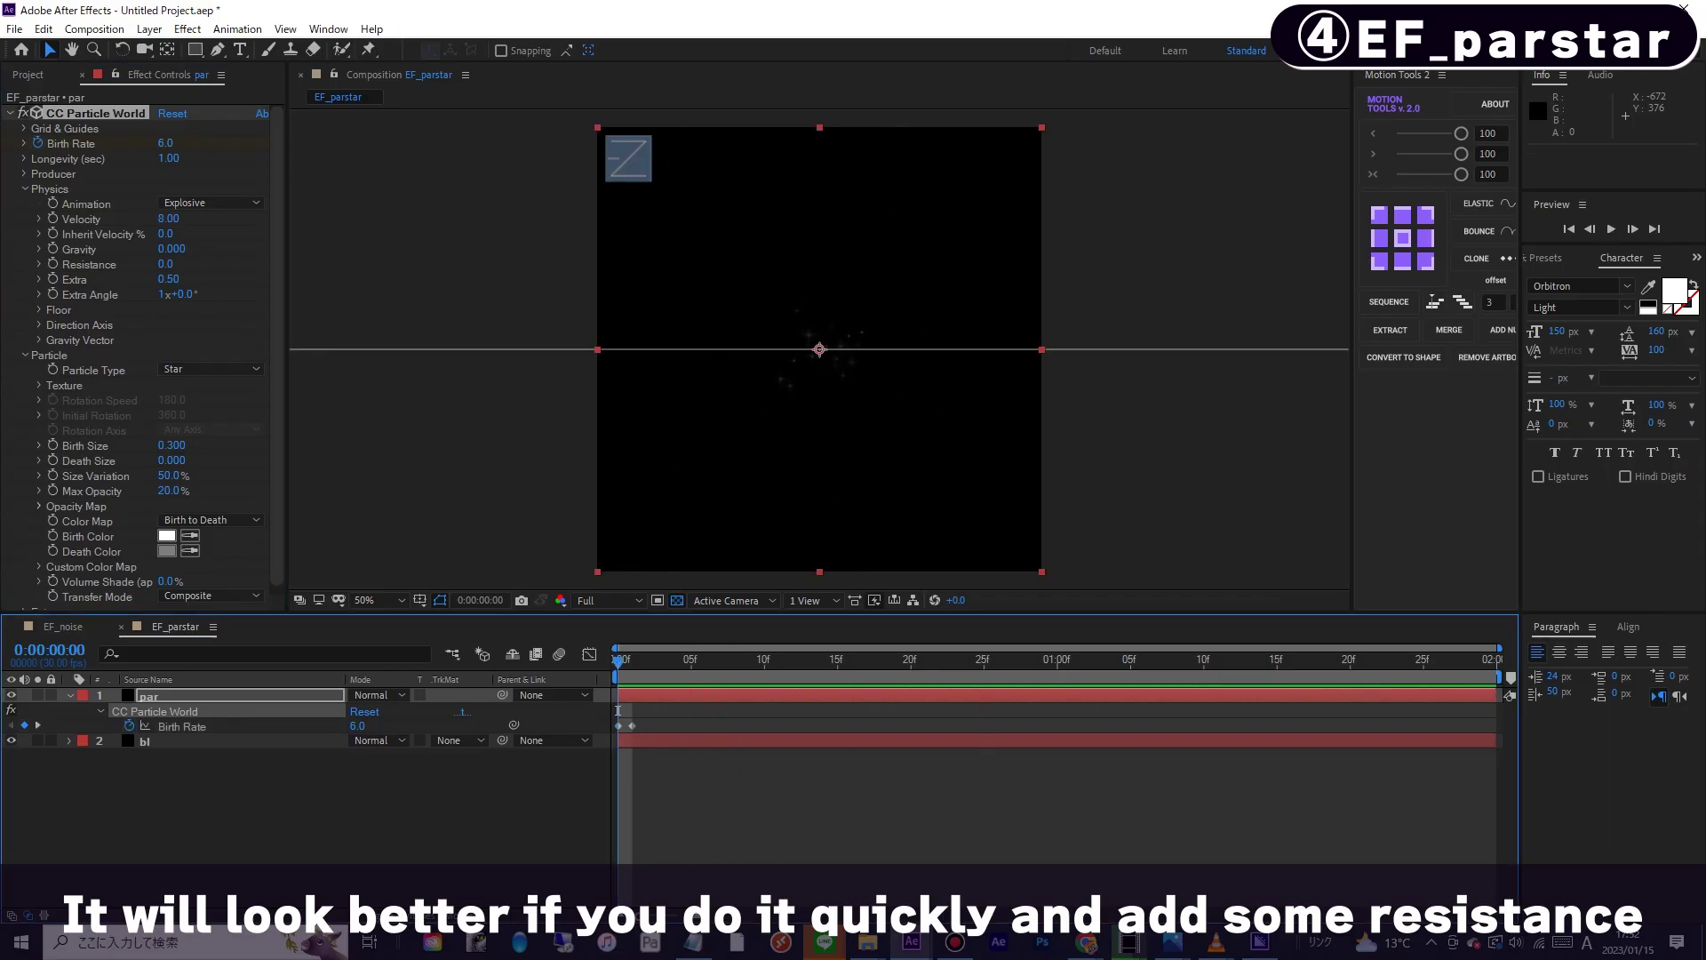
{"action": "key", "text": "space"}
- Set the particle Resistance to 20 and preview the animation
{"action": "left_click", "coordinate": [166, 264]}
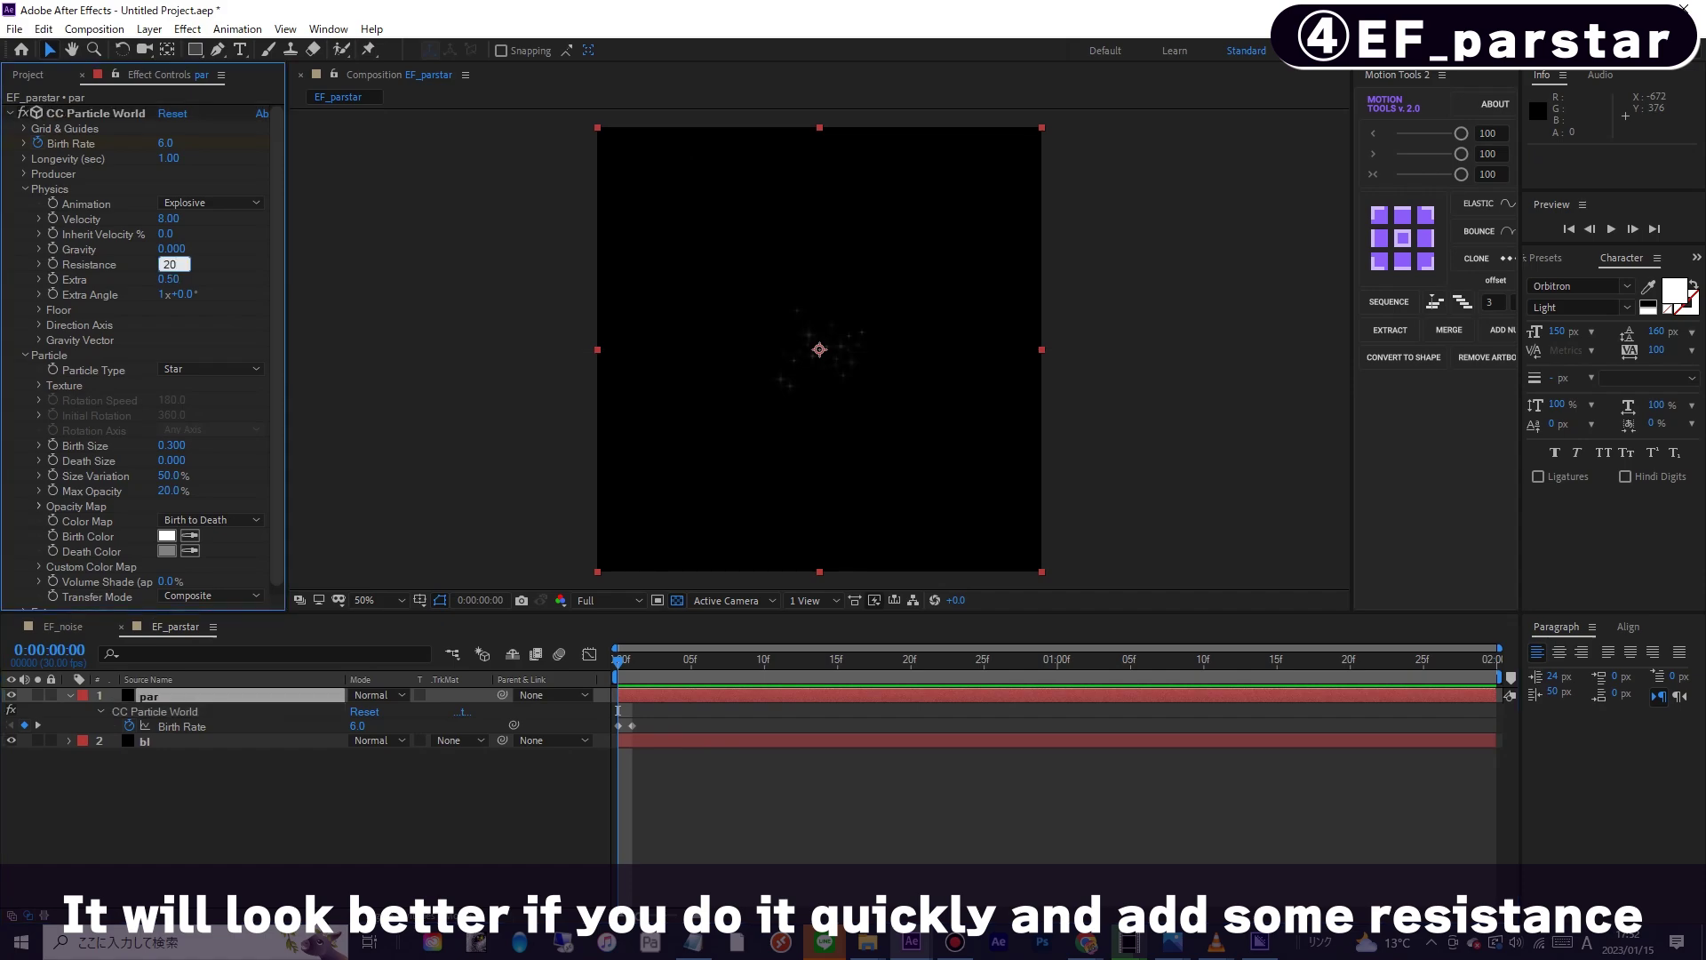
{"action": "type", "text": "20"}
{"action": "key", "text": "Return"}
{"action": "key", "text": "space"}
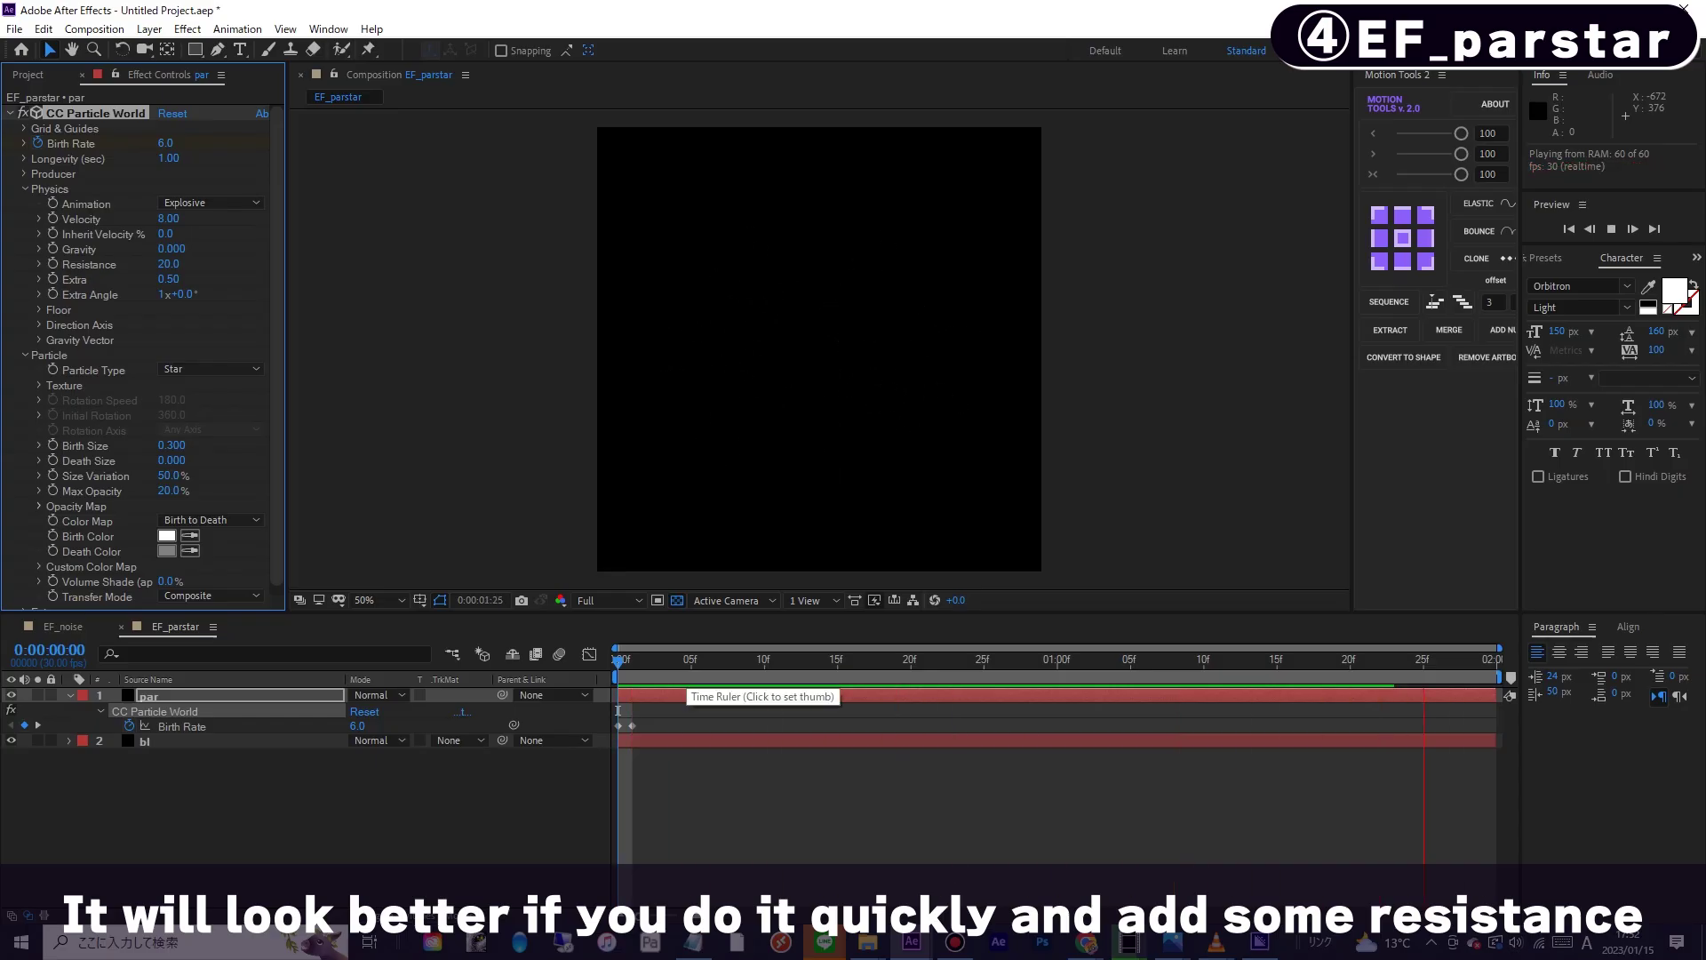
{"action": "key", "text": "space"}
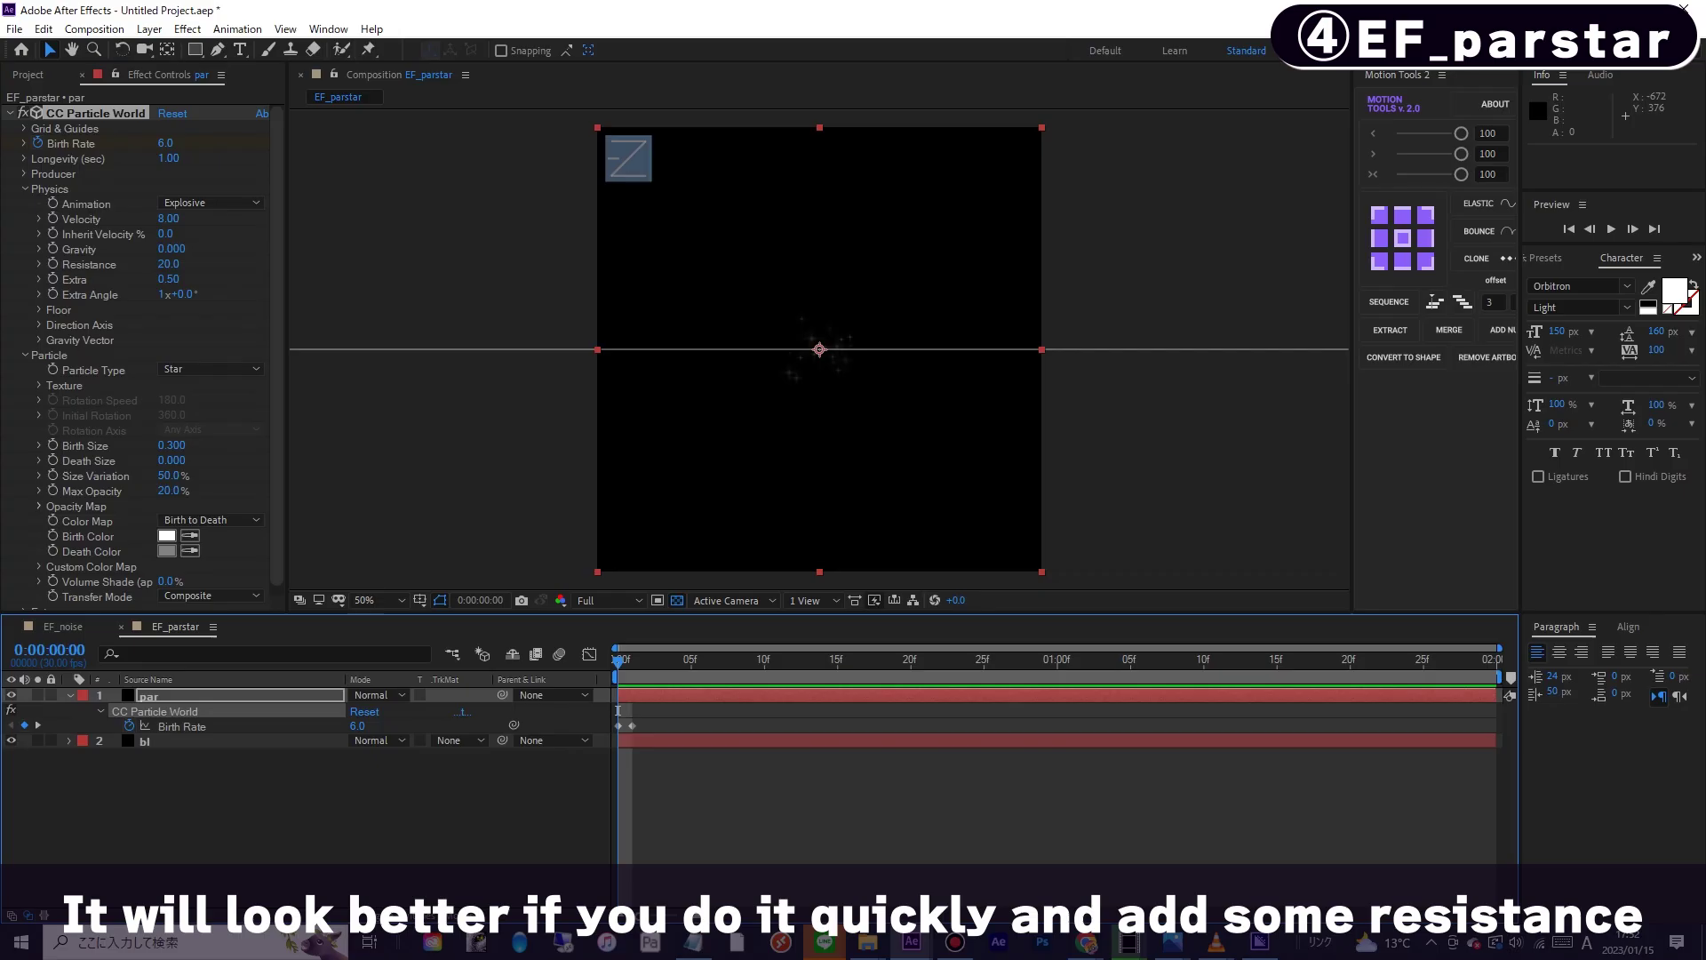
- Rename the par layer as par L
{"action": "left_click", "coordinate": [480, 799]}
{"action": "left_click", "coordinate": [178, 696]}
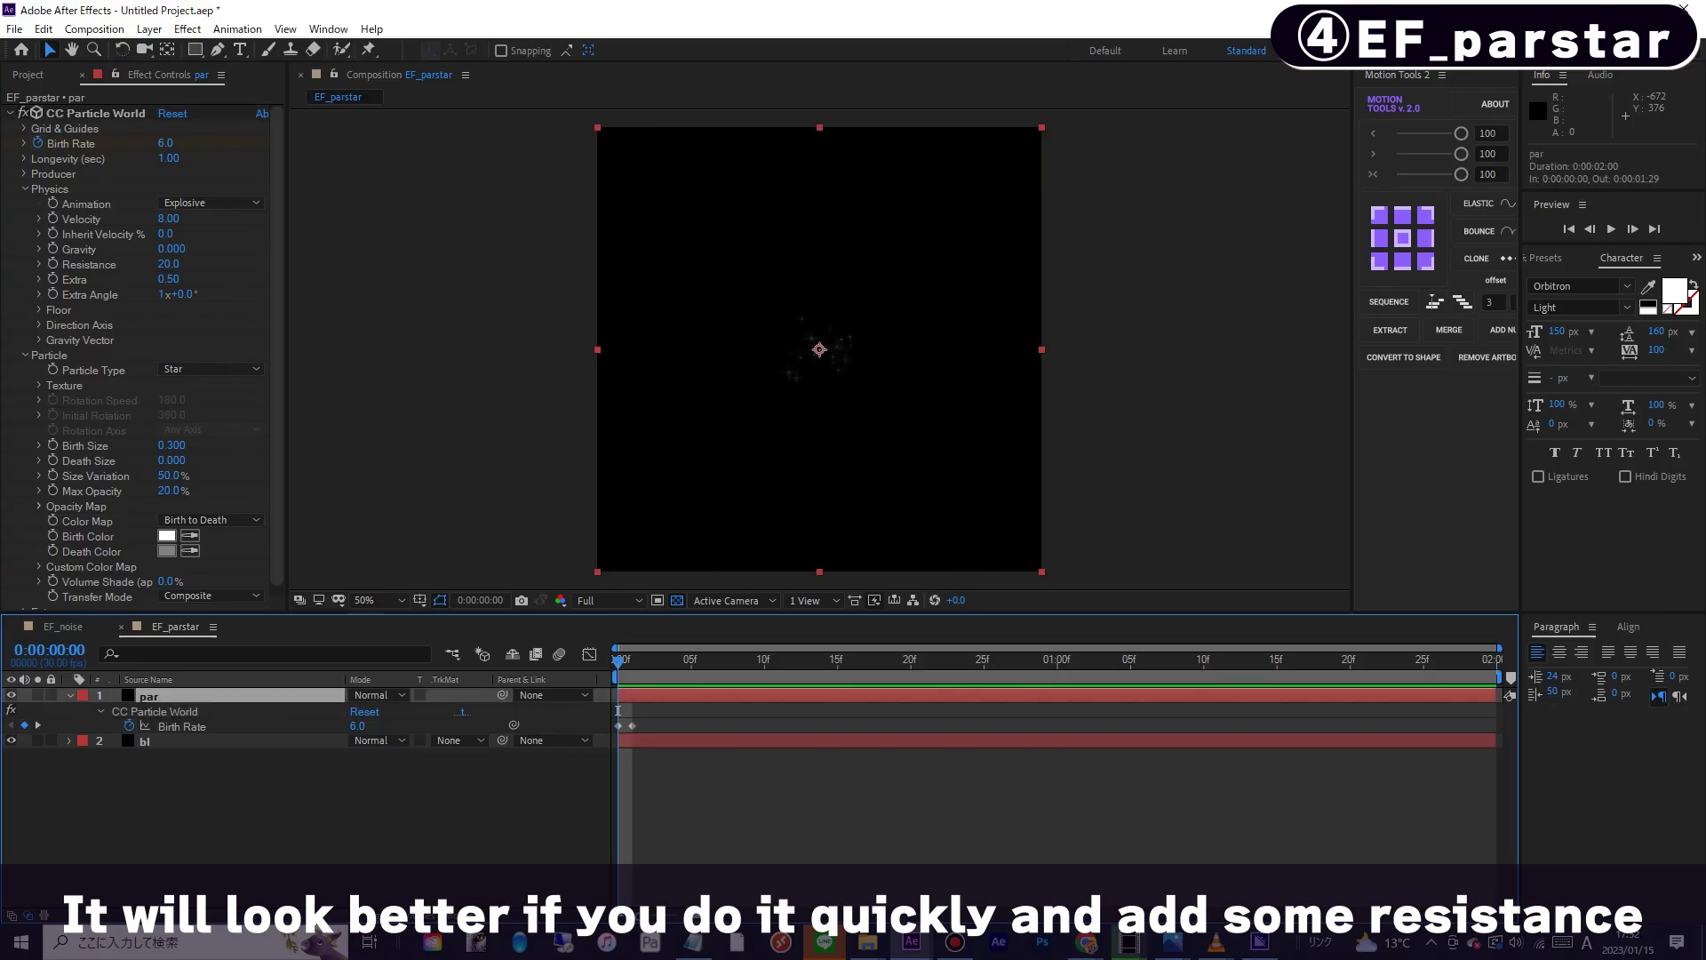
{"action": "key", "text": "Return"}
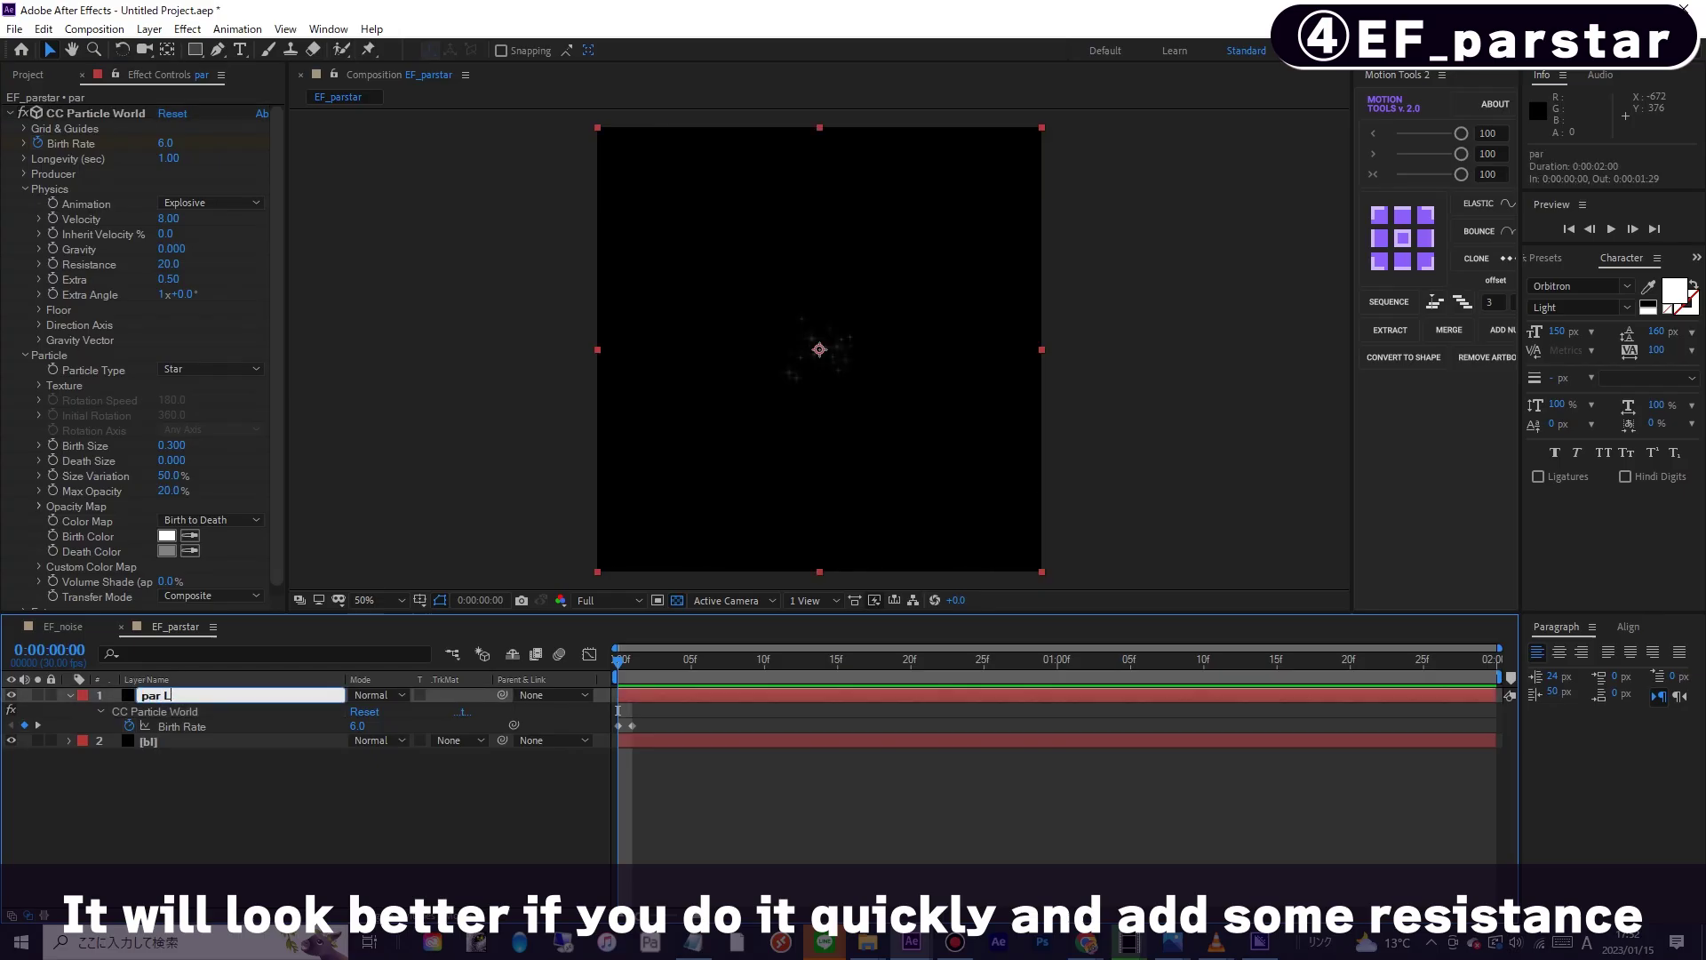
{"action": "type", "text": "L"}
{"action": "key", "text": "Return"}
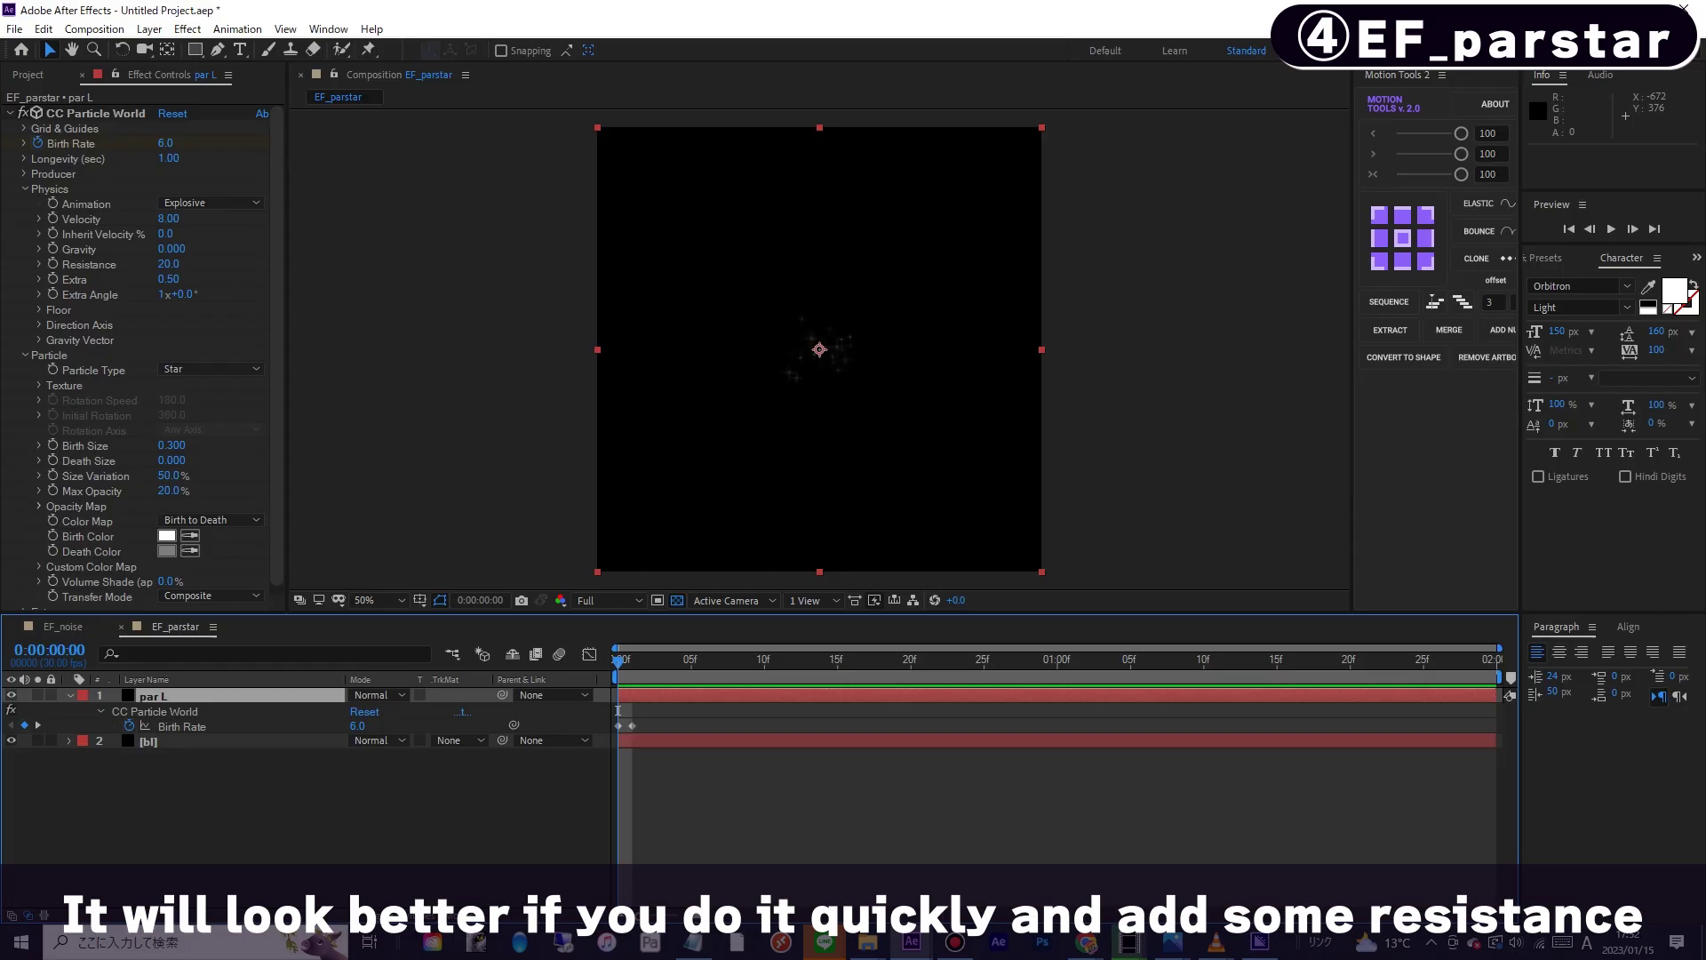
- Duplicate the par L layer and rename the copy as par S
{"action": "left_click", "coordinate": [480, 800]}
{"action": "left_click", "coordinate": [178, 695]}
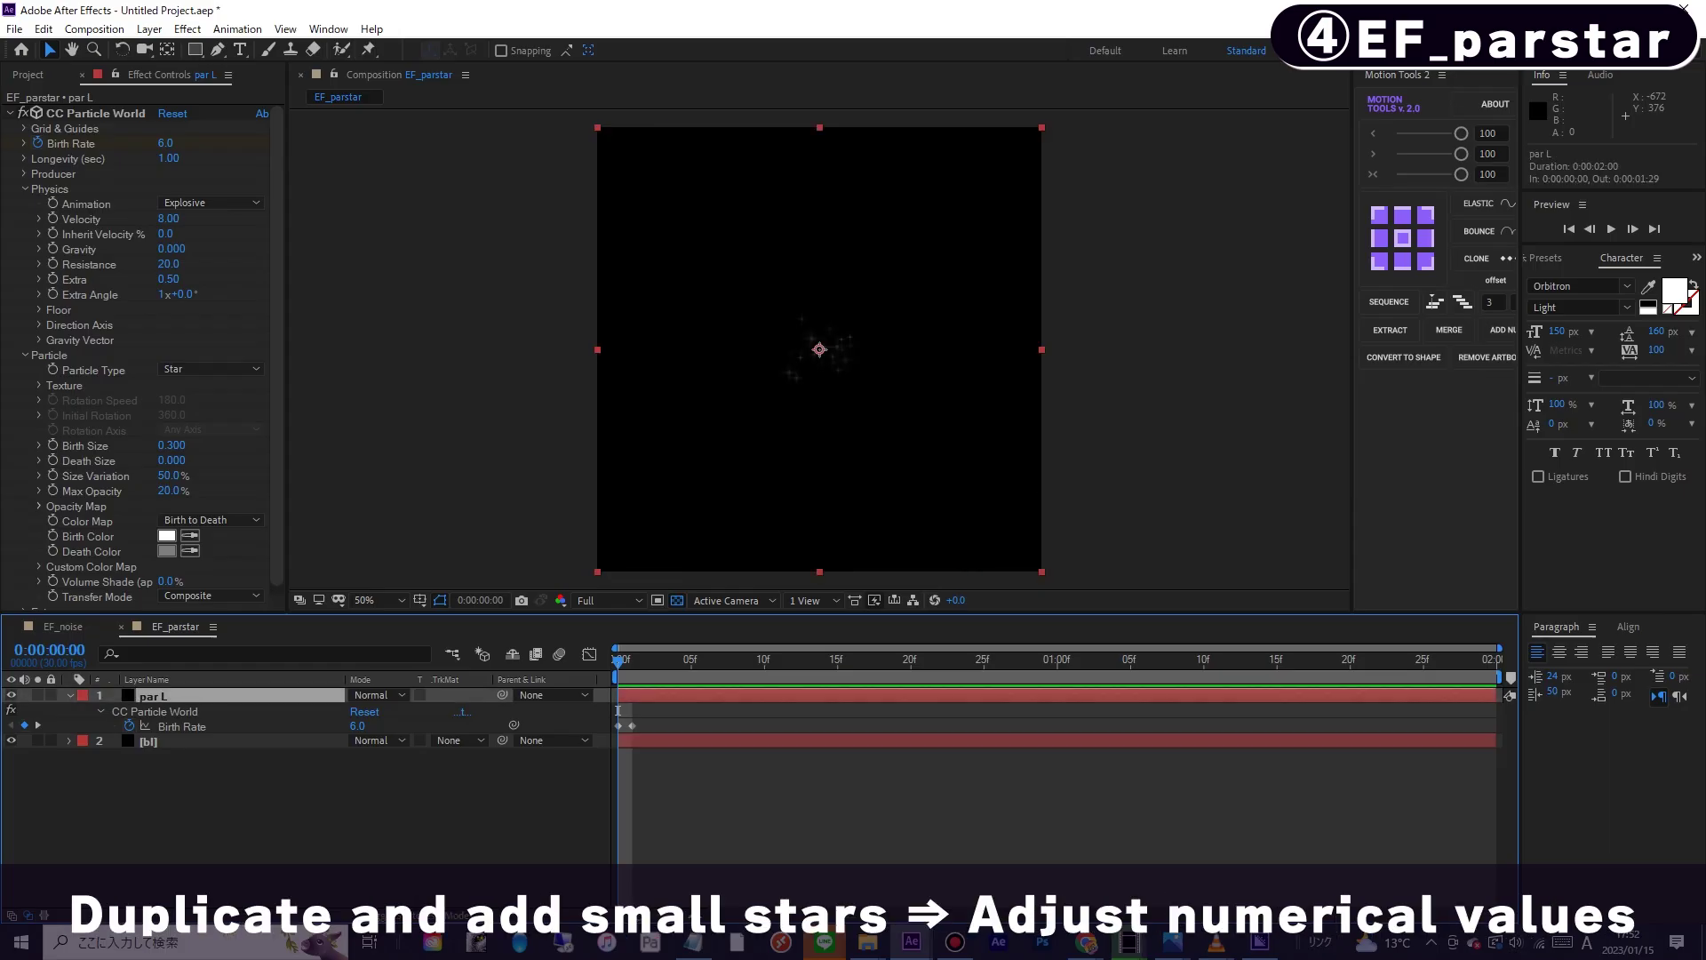
{"action": "key", "text": "ctrl+d"}
{"action": "key", "text": "Return"}
{"action": "key", "text": "Right"}
{"action": "key", "text": "BackSpace"}
{"action": "key", "text": "BackSpace"}
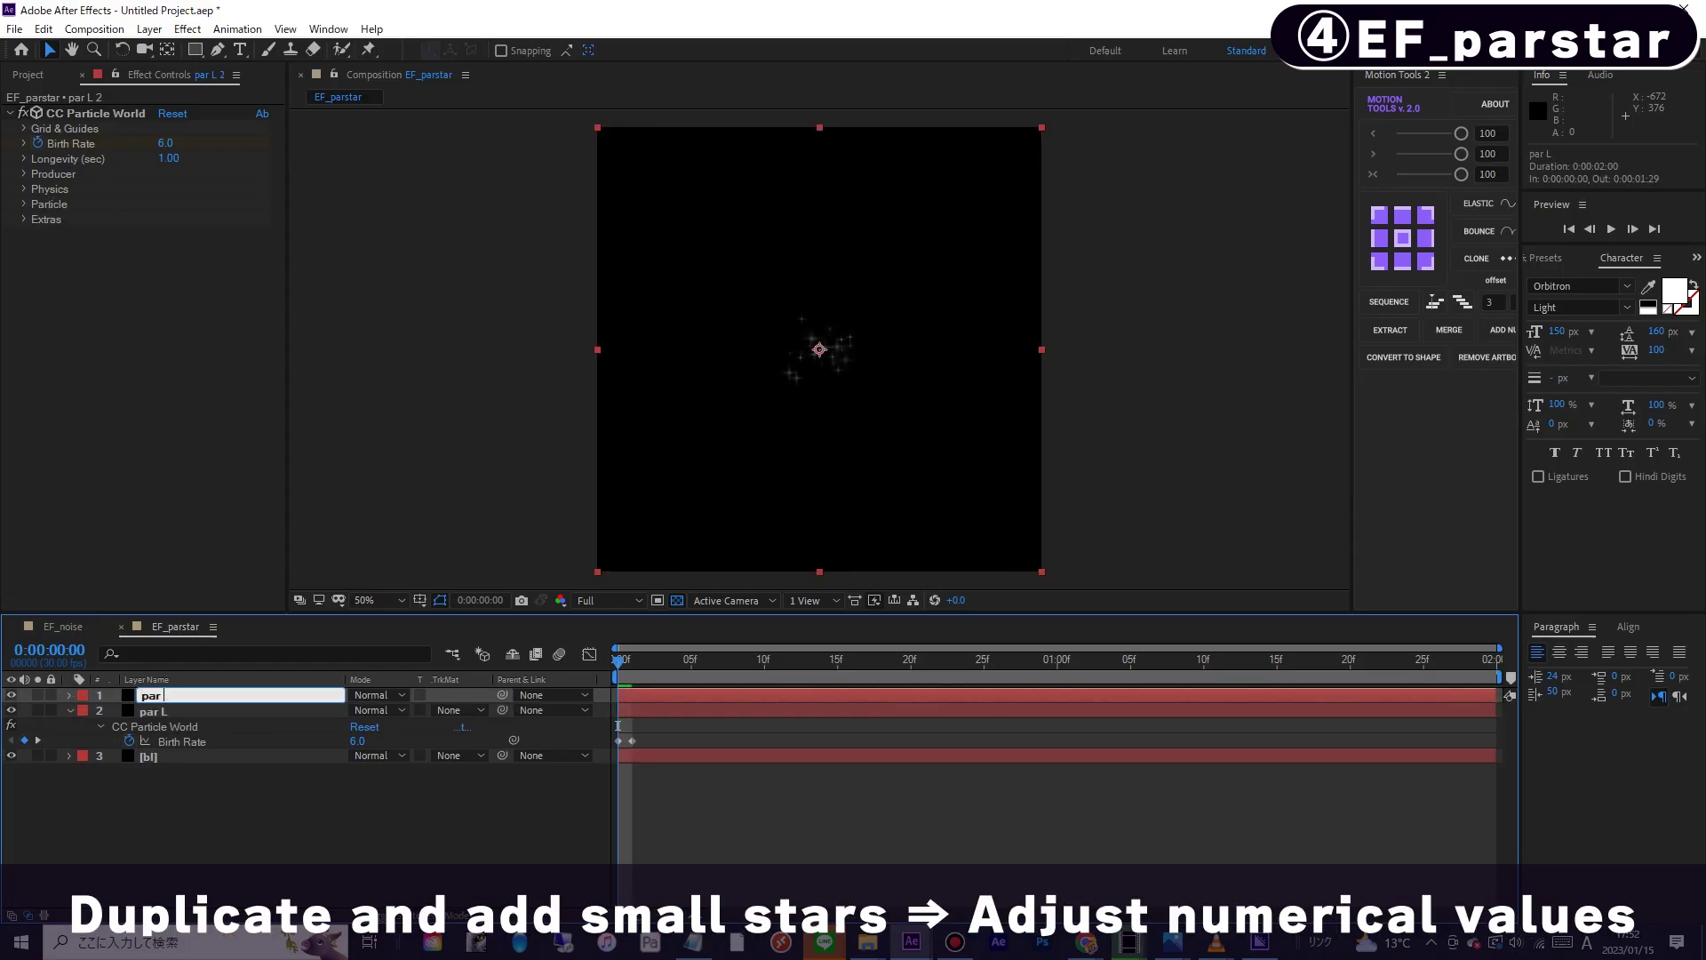
{"action": "type", "text": "S"}
{"action": "key", "text": "Return"}
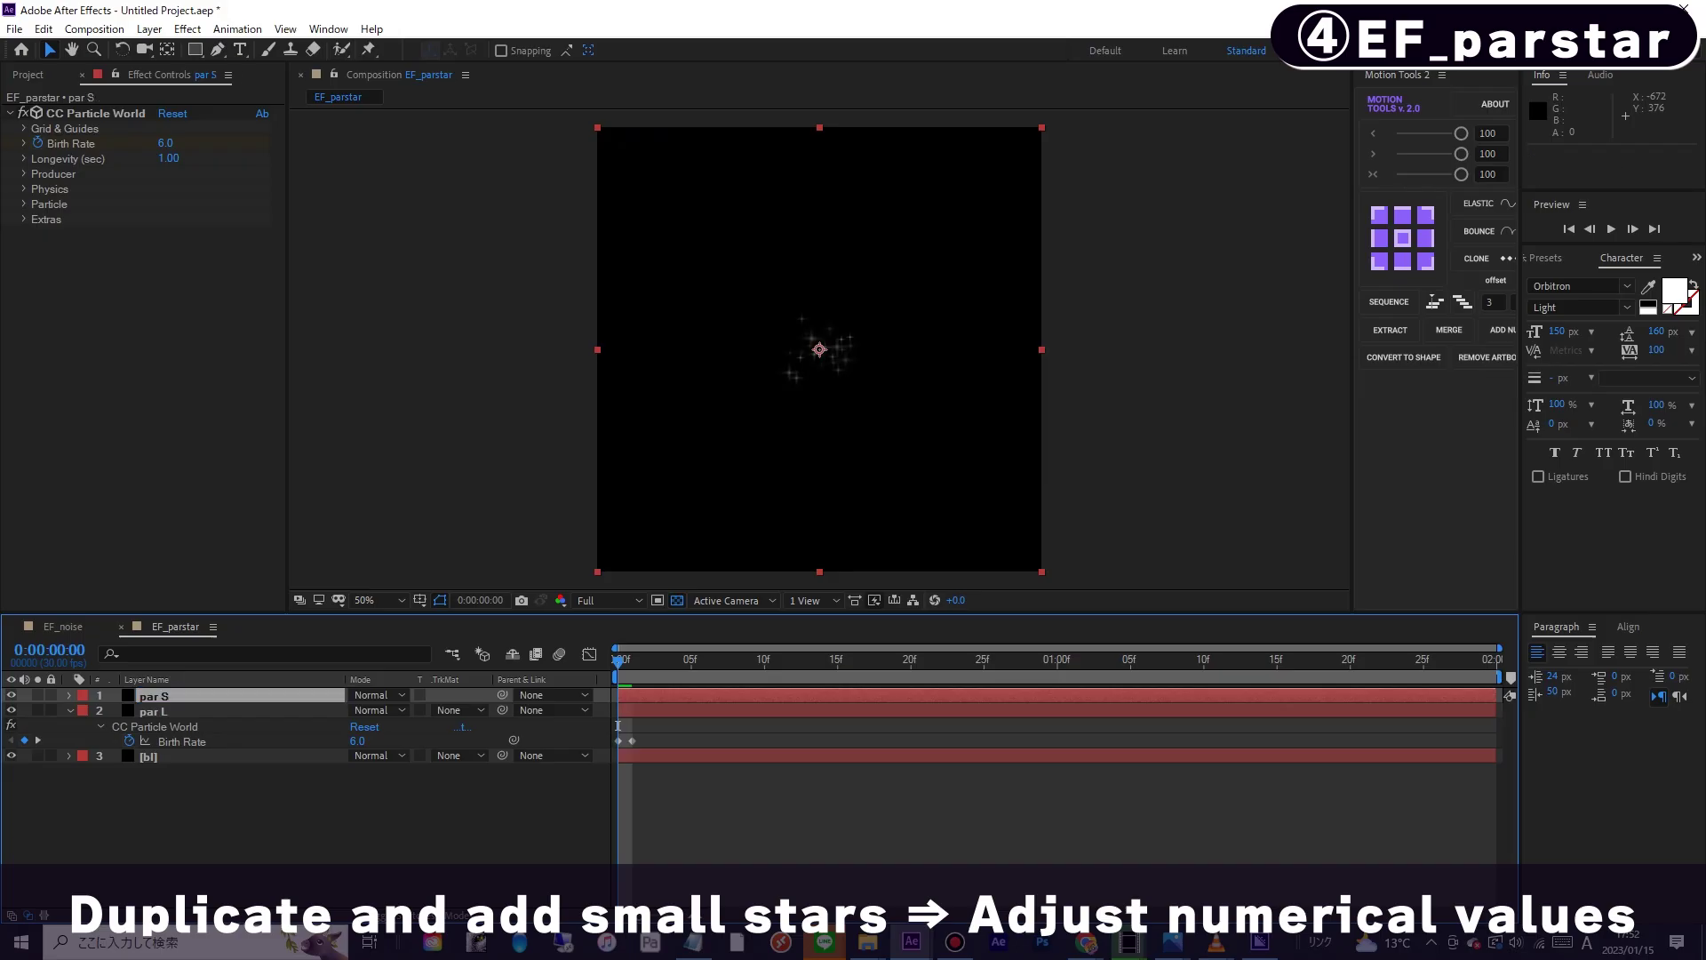
- Reveal the par S keyframes, set its blending mode to Screen and go to frame 4
{"action": "key", "text": "u"}
{"action": "key", "text": "/"}
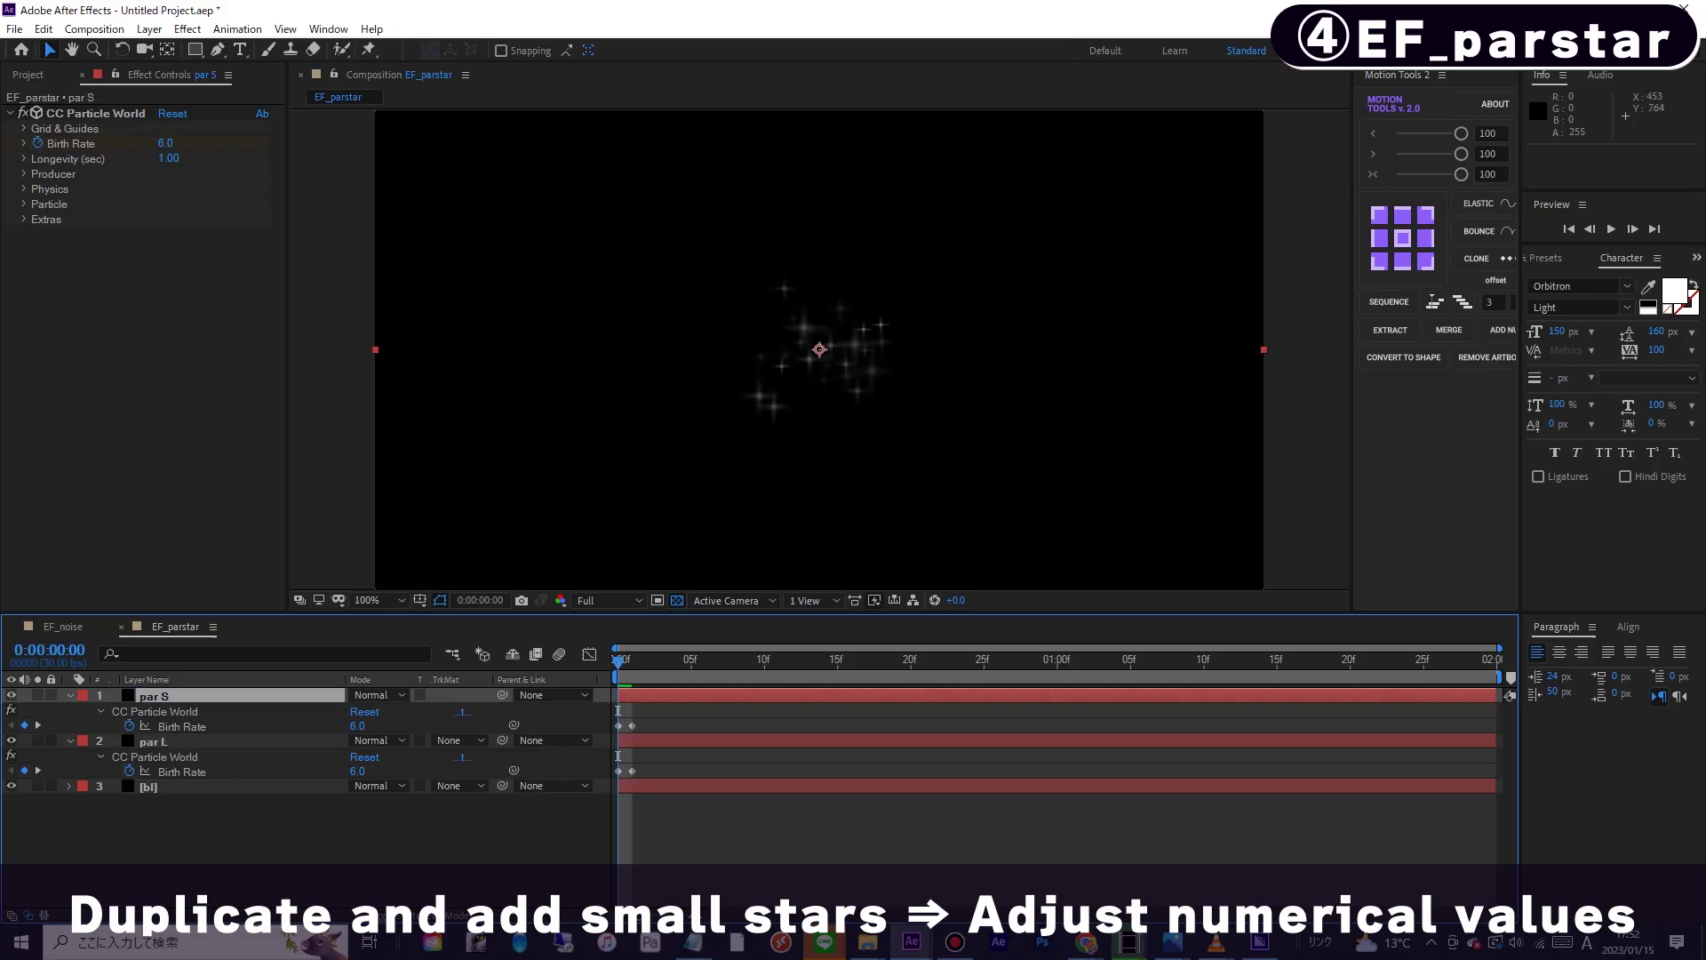
{"action": "left_click", "coordinate": [373, 695]}
{"action": "left_click", "coordinate": [439, 372]}
{"action": "key", "text": "Page_Down"}
{"action": "key", "text": "Page_Down"}
{"action": "key", "text": "Page_Down"}
{"action": "key", "text": "Page_Down"}
{"action": "key", "text": "comma"}
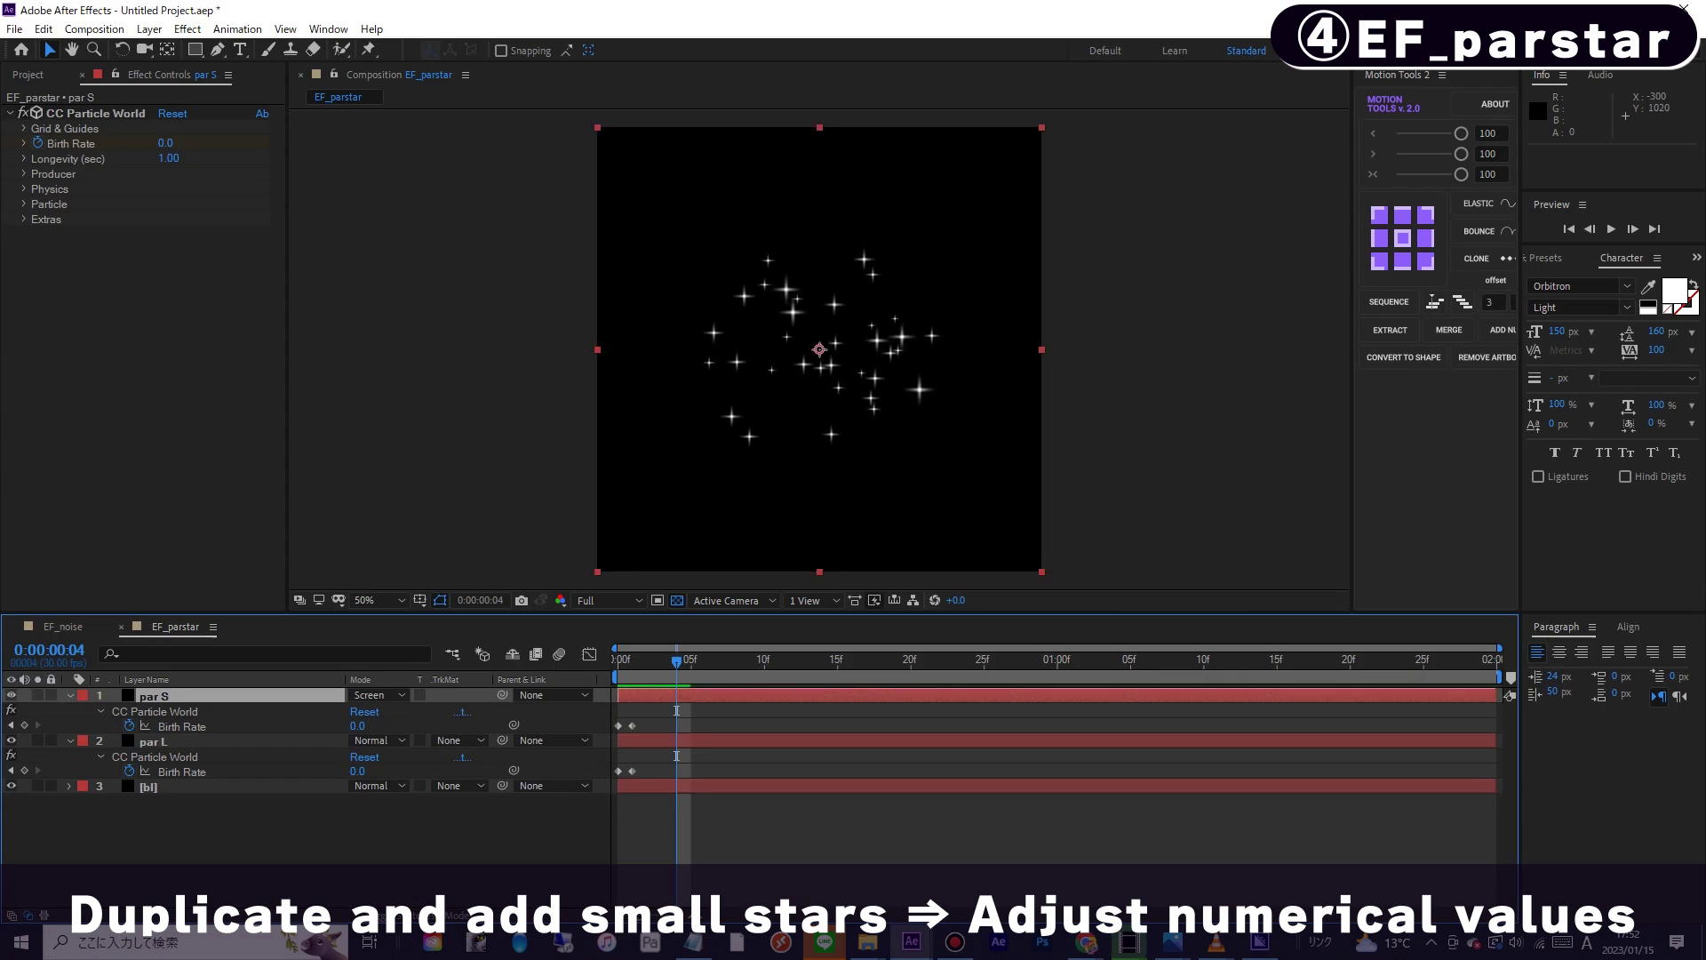
- Set the Random Seed of CC Particle World on par S to 1
{"action": "key", "text": "F3"}
{"action": "left_click", "coordinate": [24, 219]}
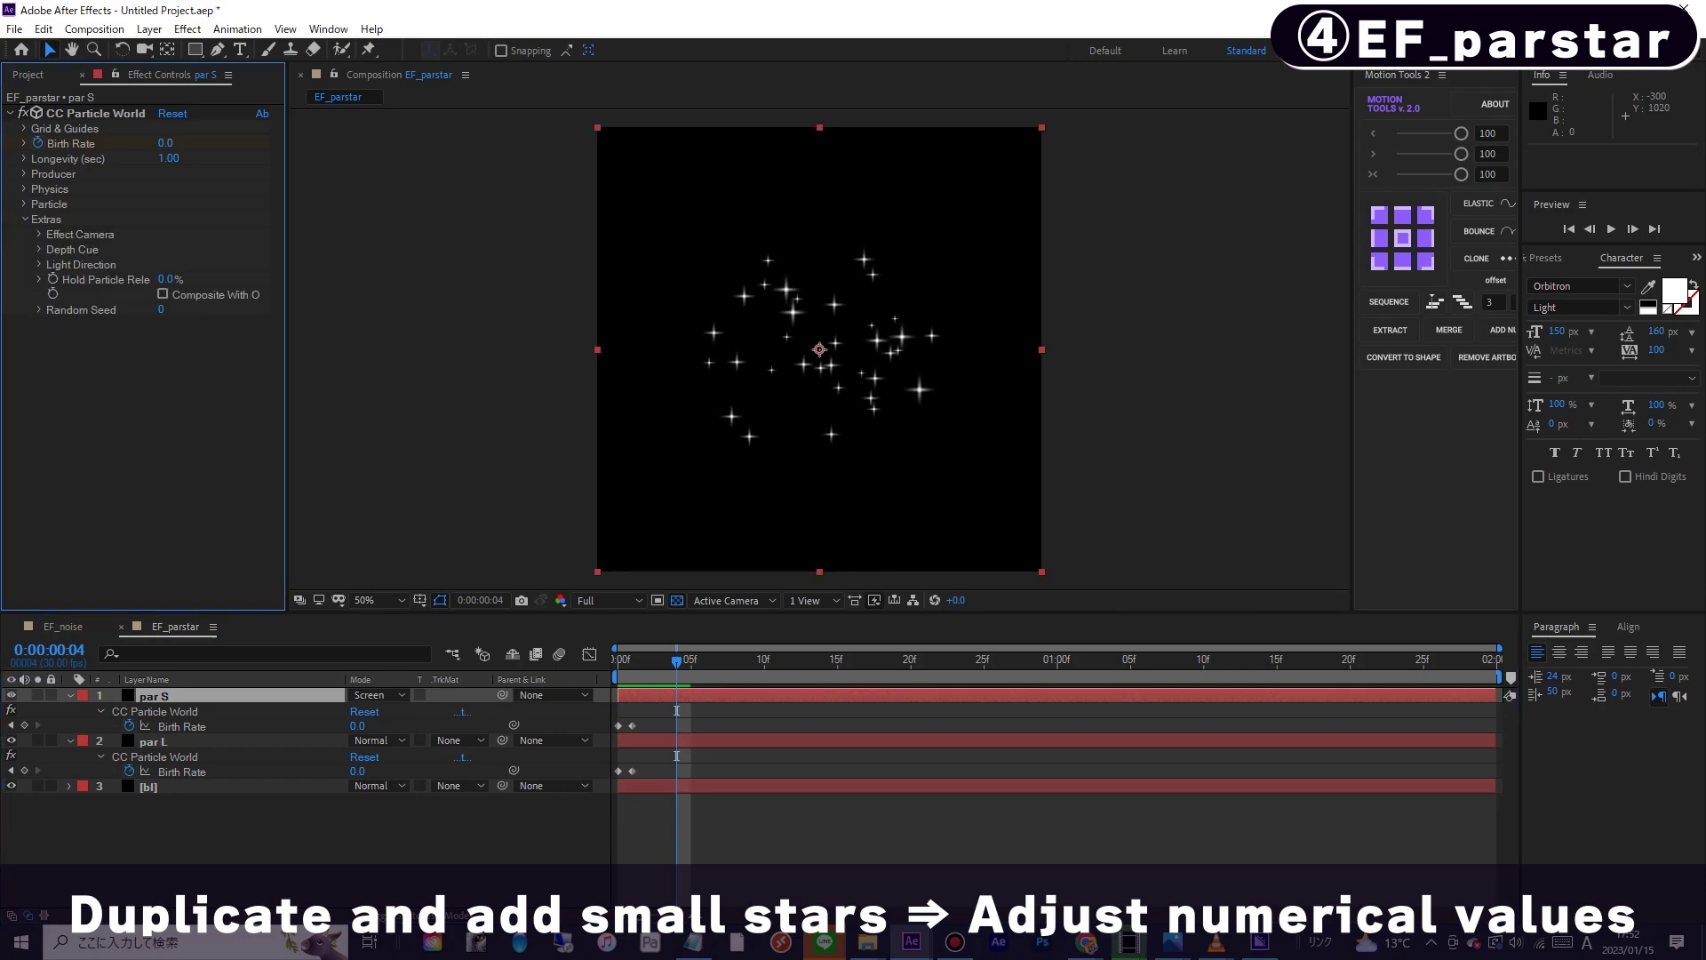
{"action": "left_click", "coordinate": [166, 310]}
{"action": "type", "text": "1"}
{"action": "key", "text": "Return"}
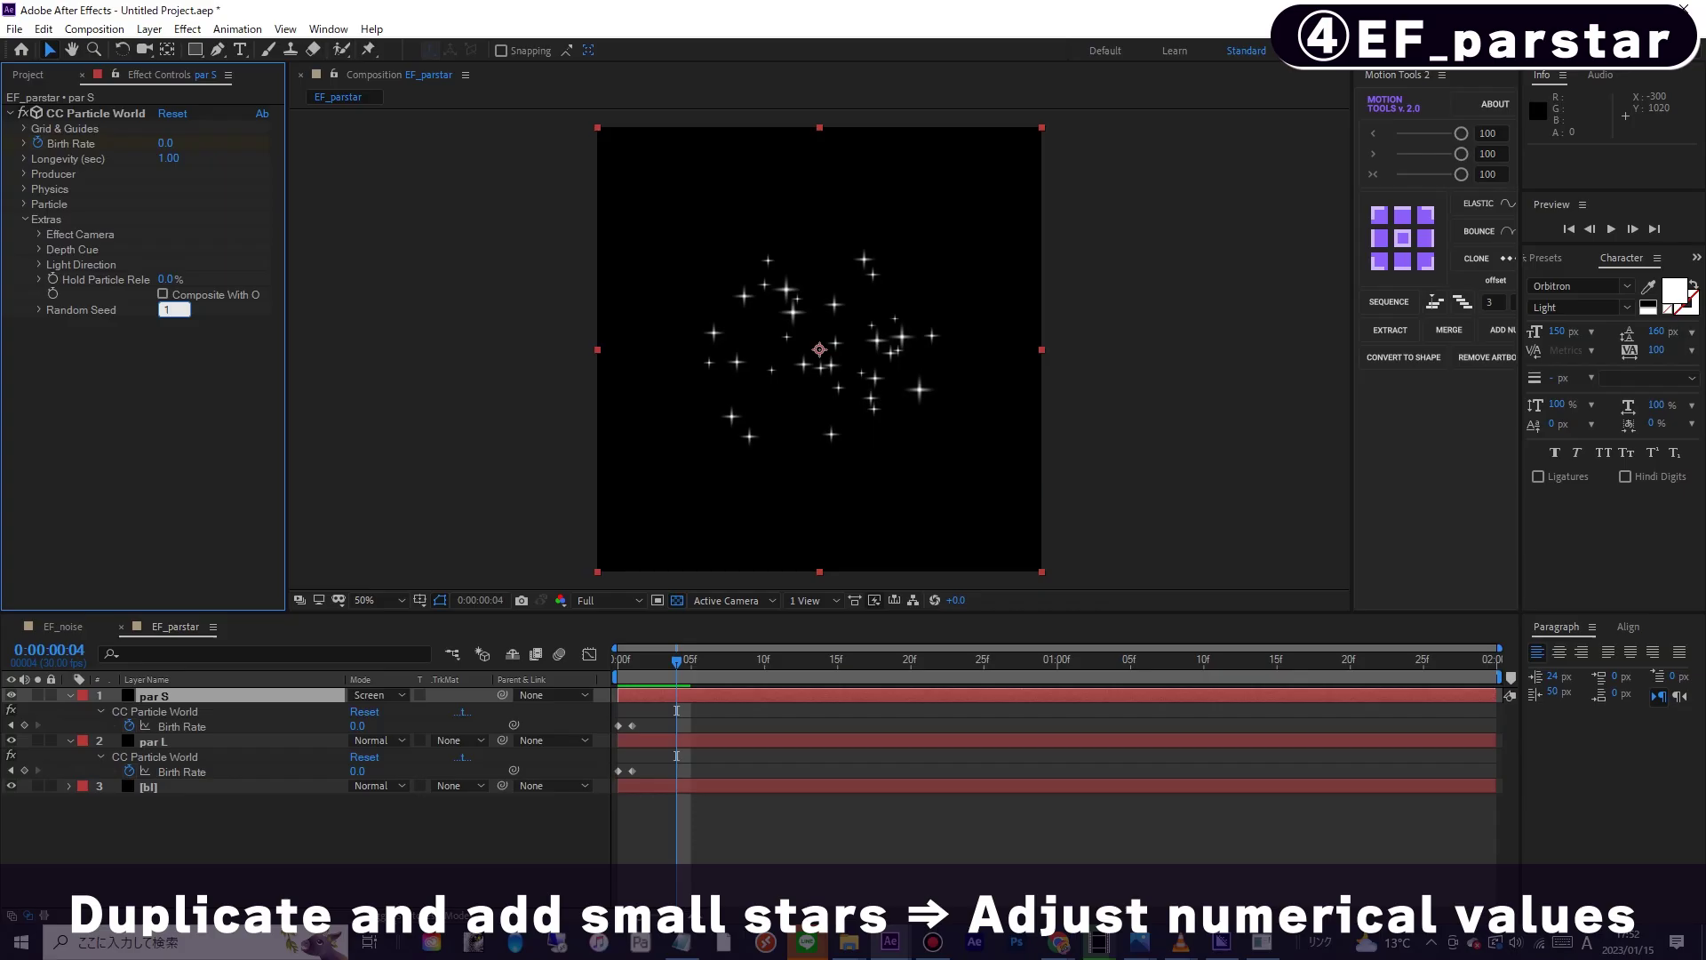
- Preview the animation, go to frame 5 and set the Longevity of par S to 1.2 seconds
{"action": "key", "text": "space"}
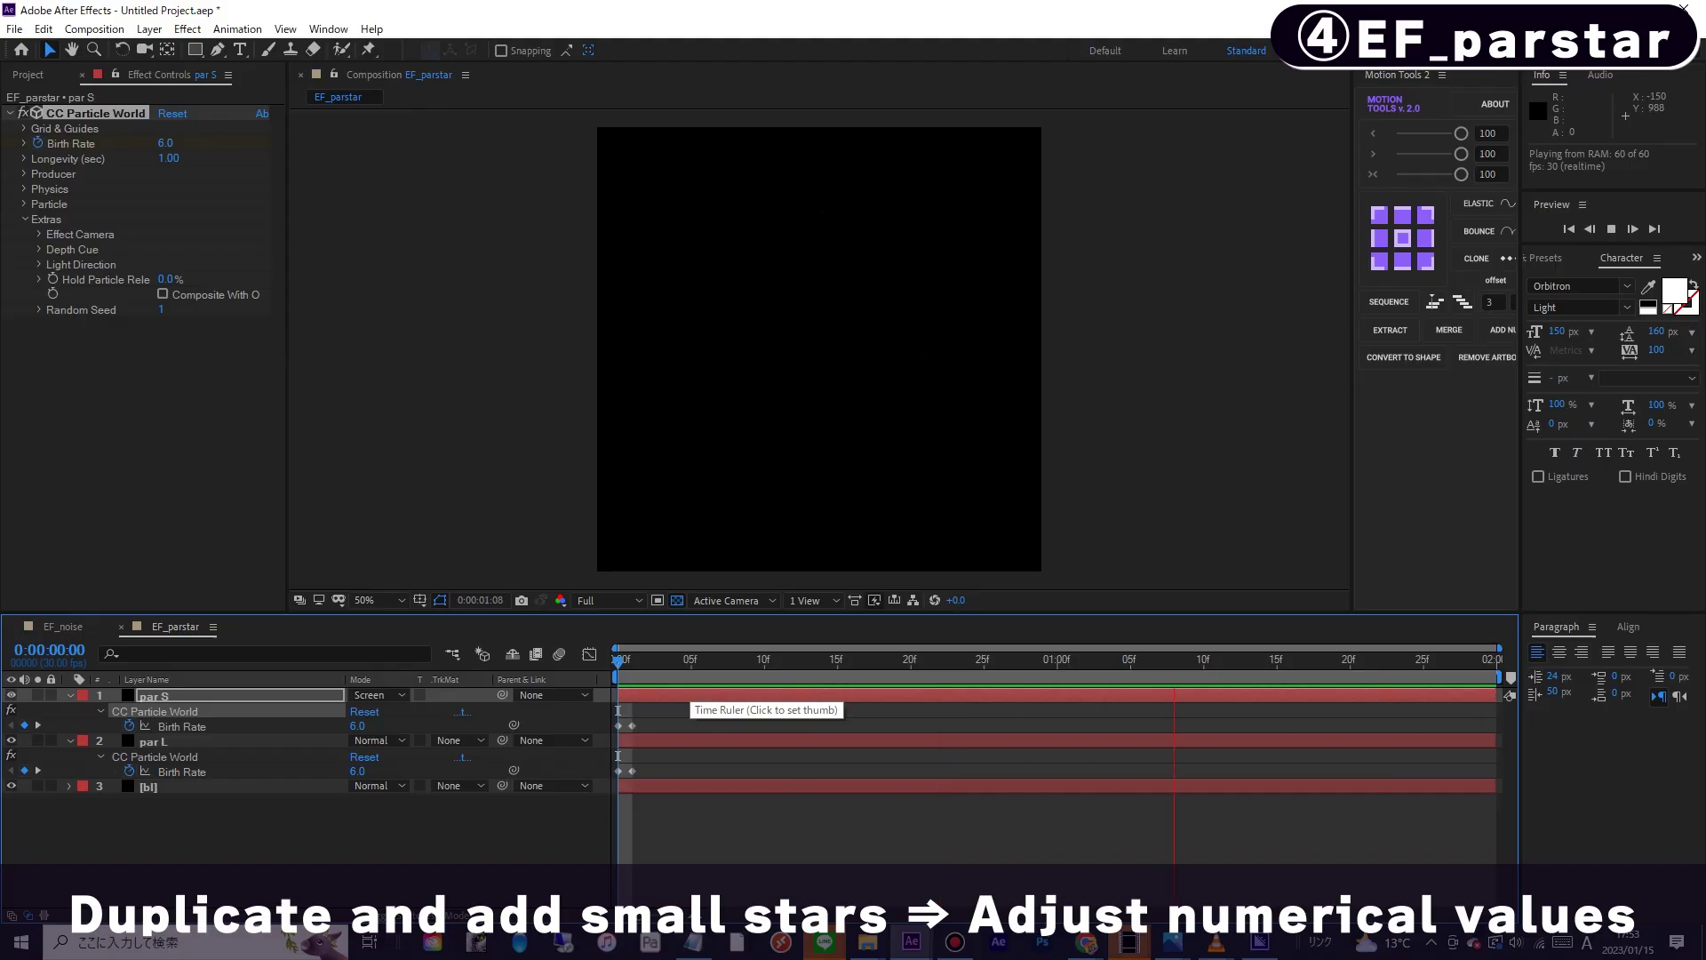
{"action": "left_click", "coordinate": [690, 677]}
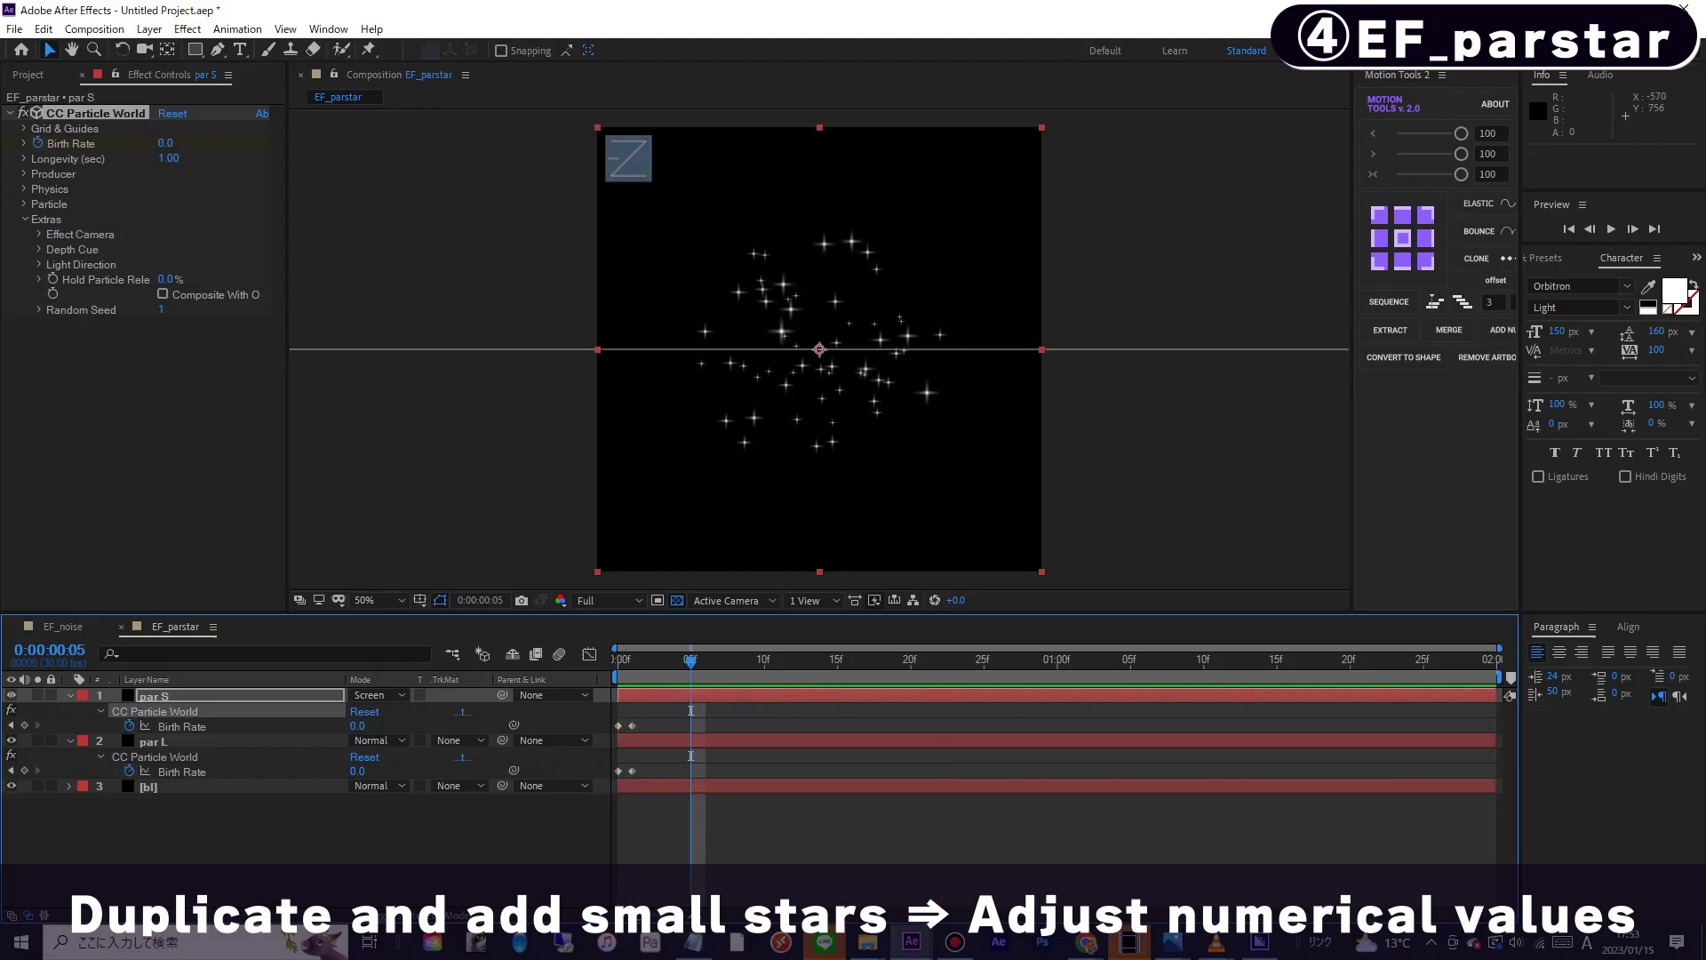
{"action": "left_click", "coordinate": [168, 158]}
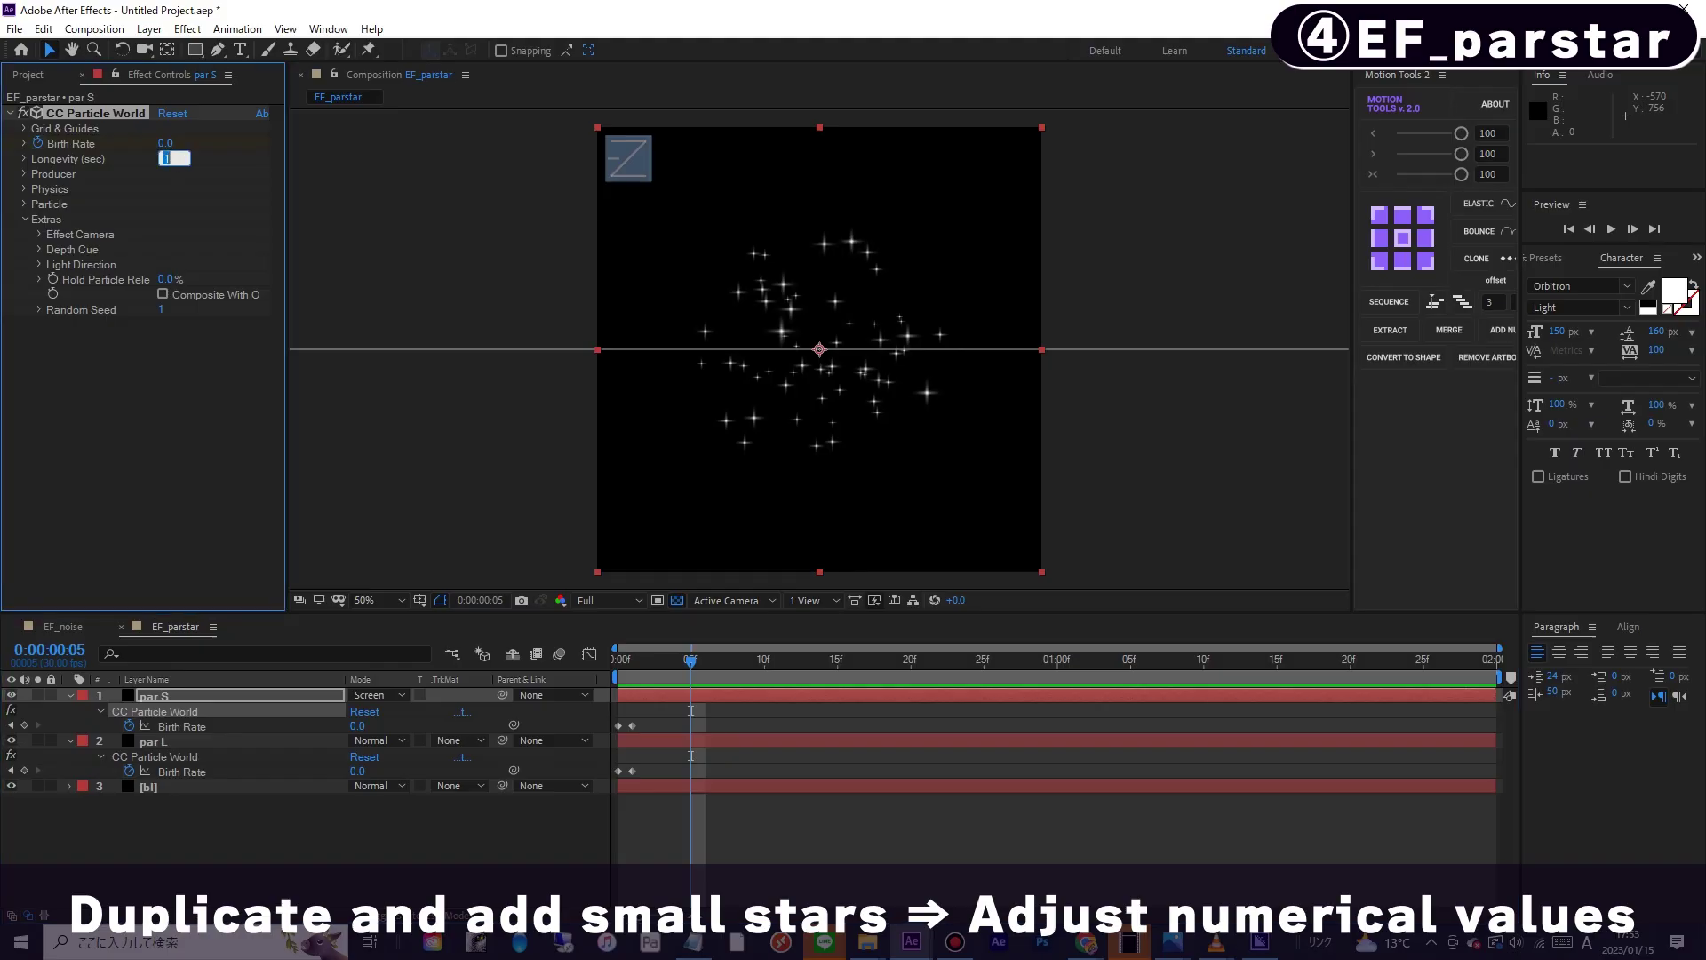
{"action": "type", "text": "1.2"}
{"action": "key", "text": "Return"}
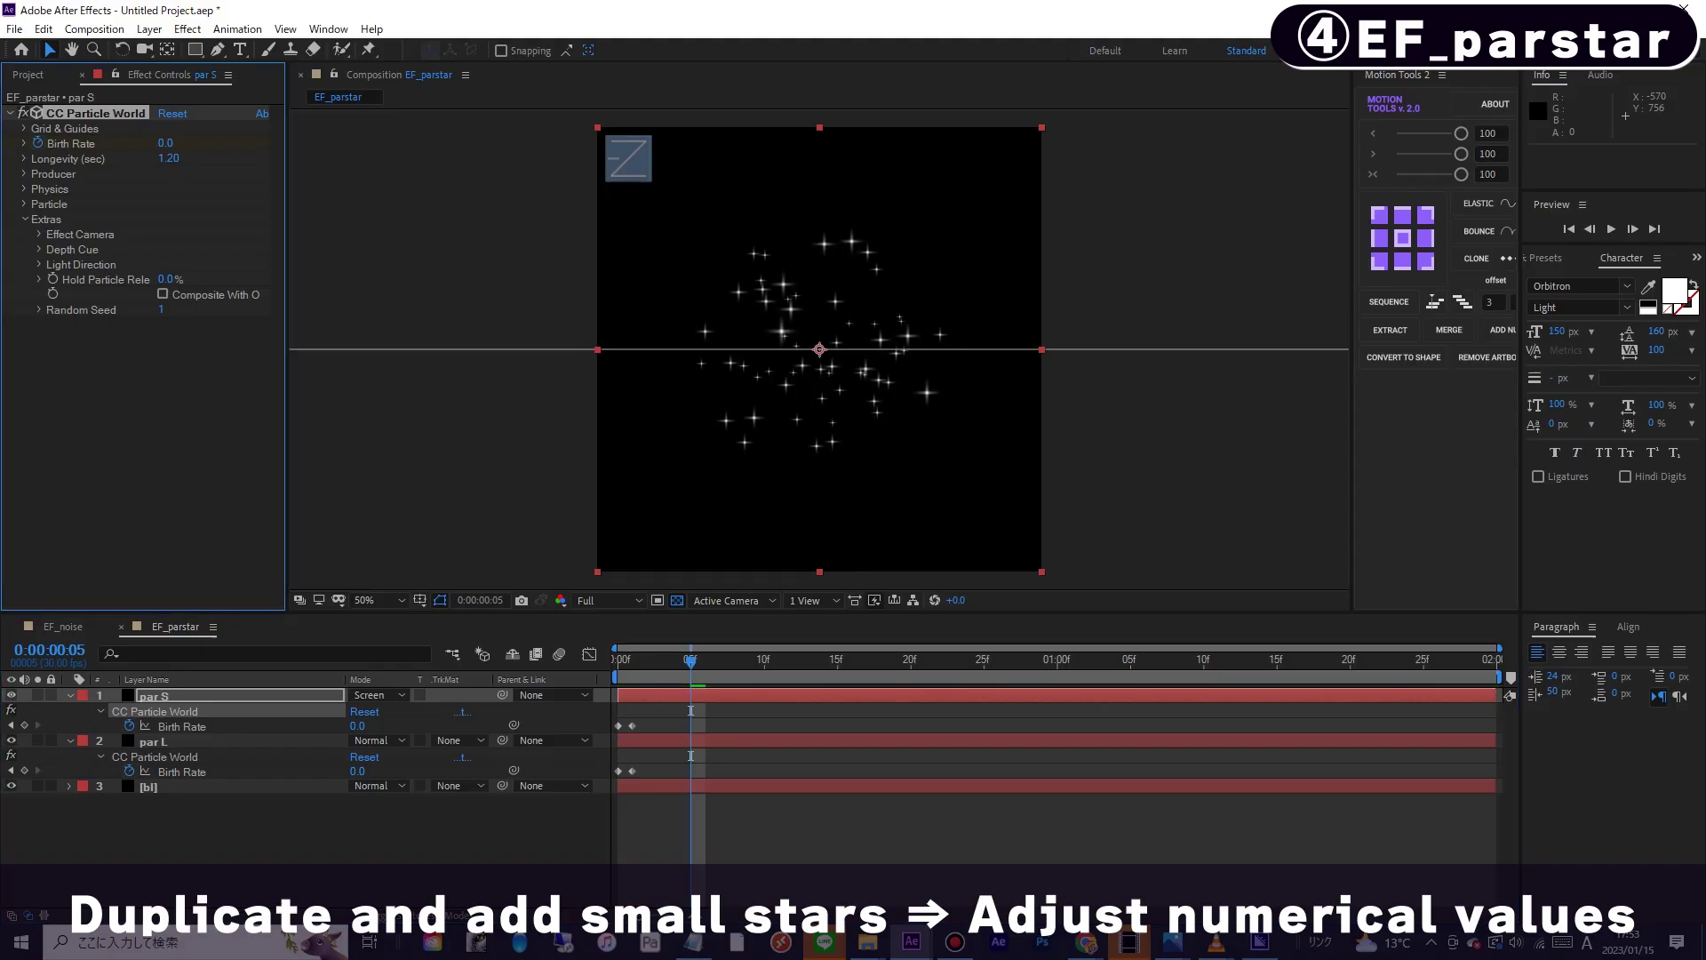
- Set the particle Birth Size of CC Particle World on par S to 0.15
{"action": "left_click", "coordinate": [142, 427]}
{"action": "left_click", "coordinate": [25, 204]}
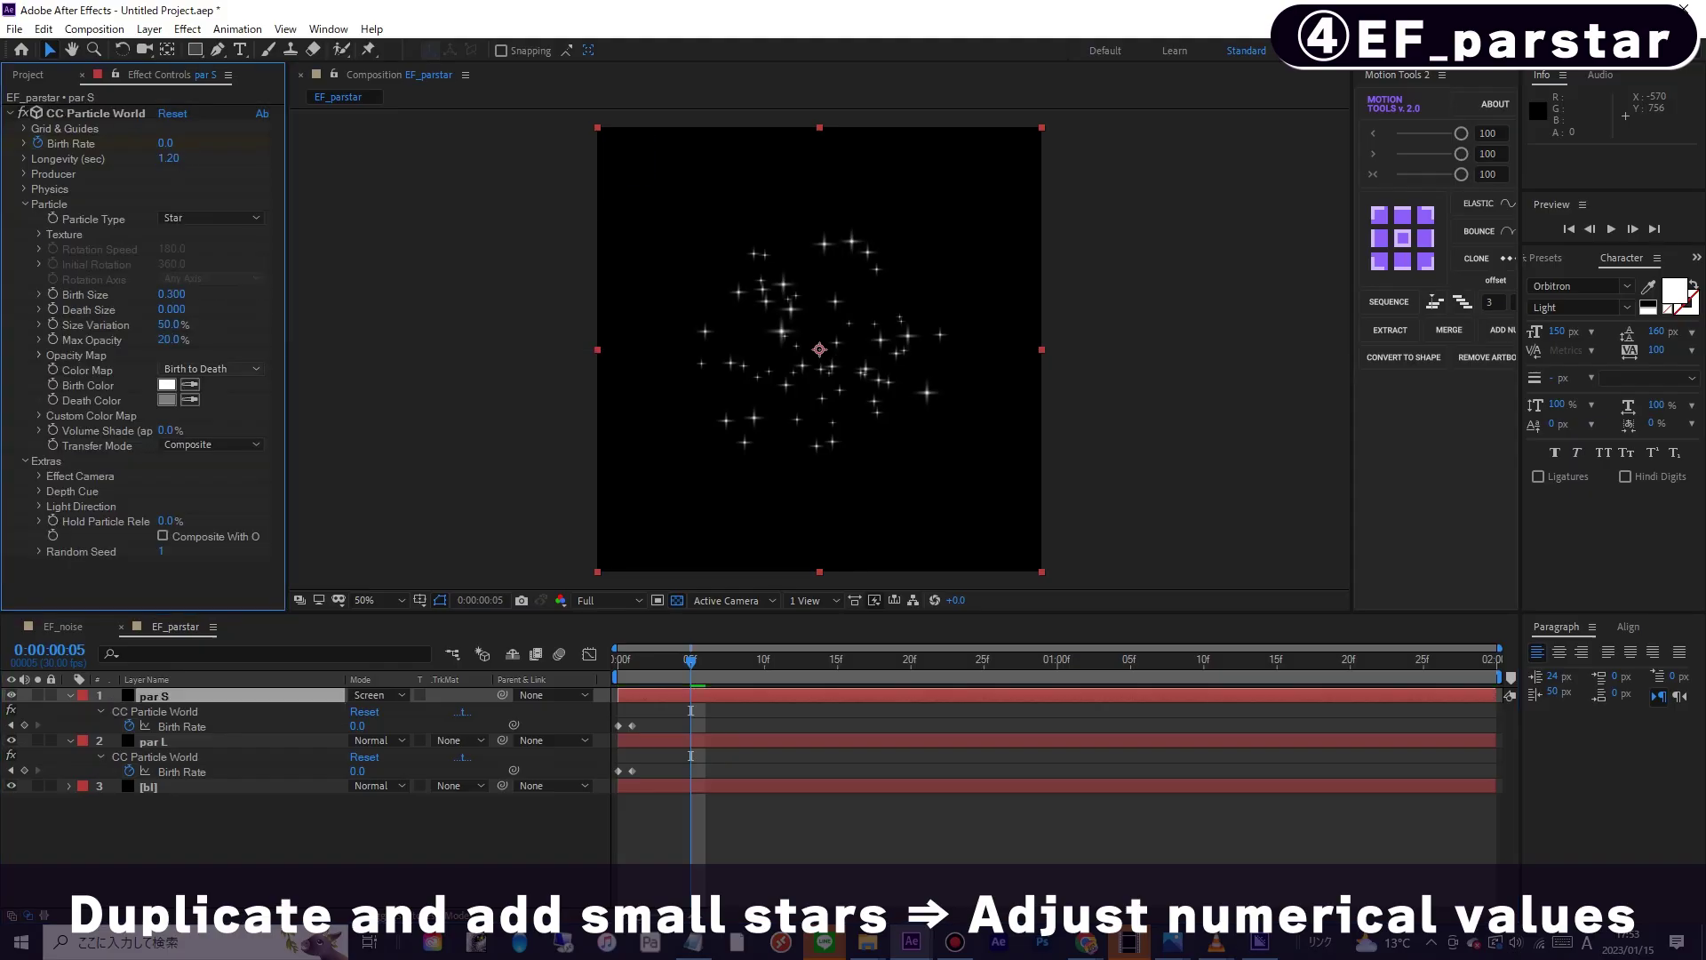
{"action": "left_click", "coordinate": [172, 294]}
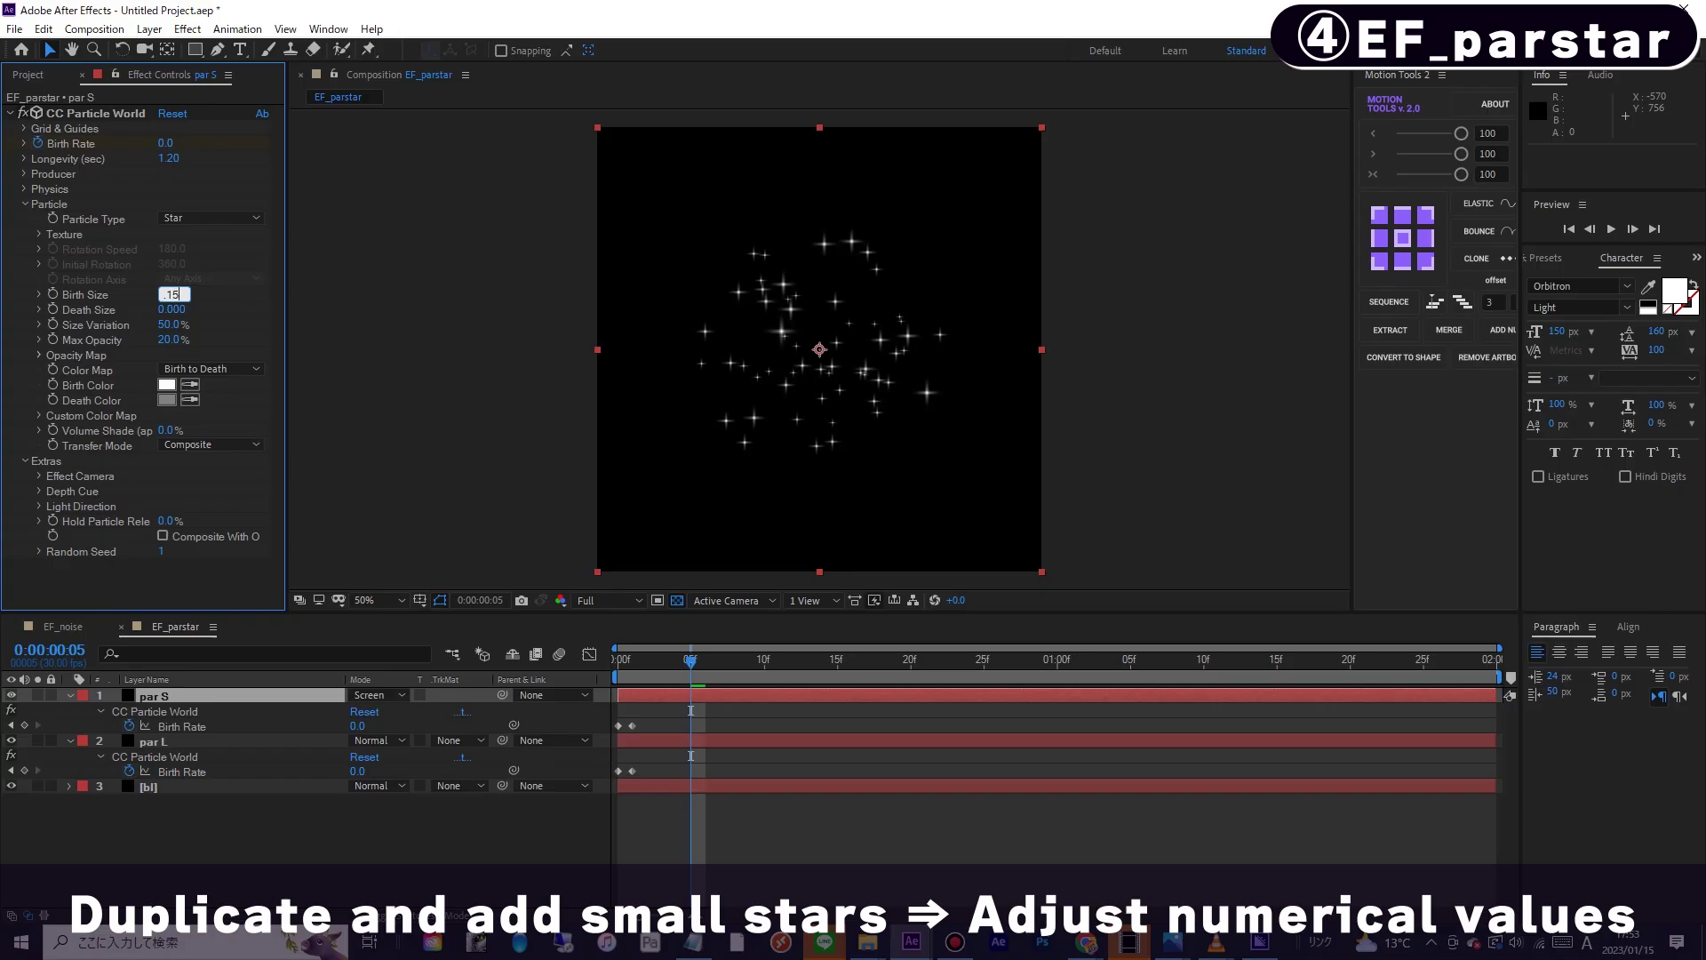
{"action": "key", "text": "Tab"}
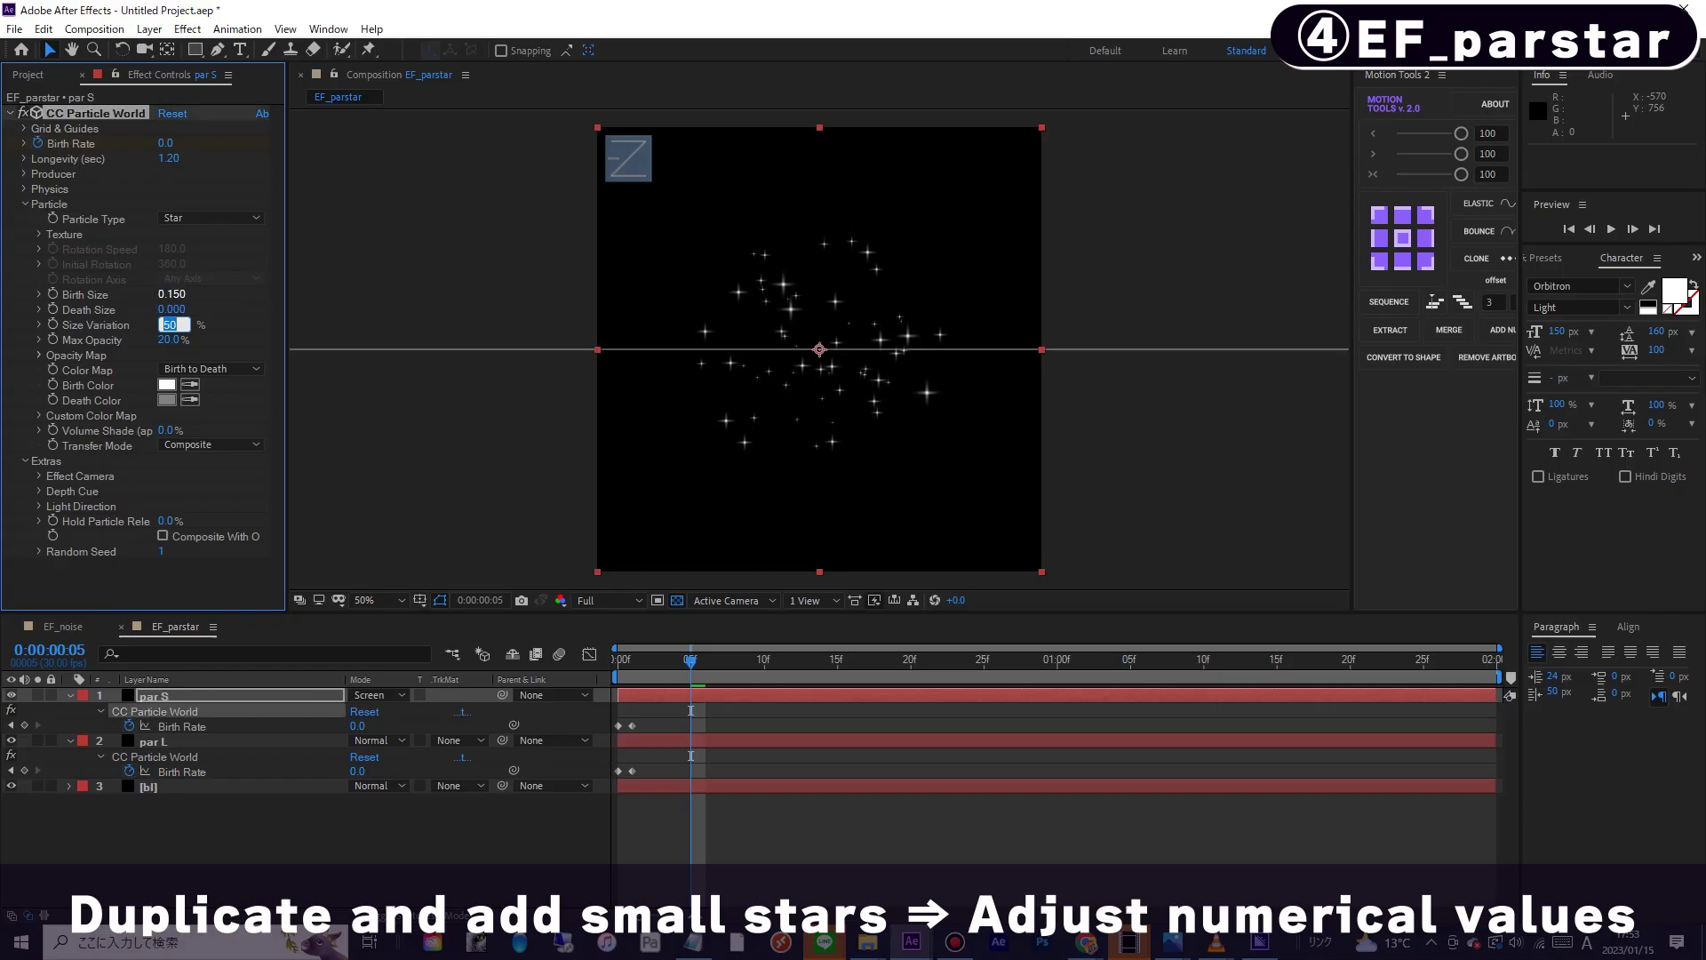
{"action": "key", "text": "Return"}
- Move the two Birth Rate keyframes of par S to frames 5 and 10 and preview the timing
{"action": "key", "text": "space"}
{"action": "left_click_drag", "start_coordinate": [619, 661], "coordinate": [720, 726]}
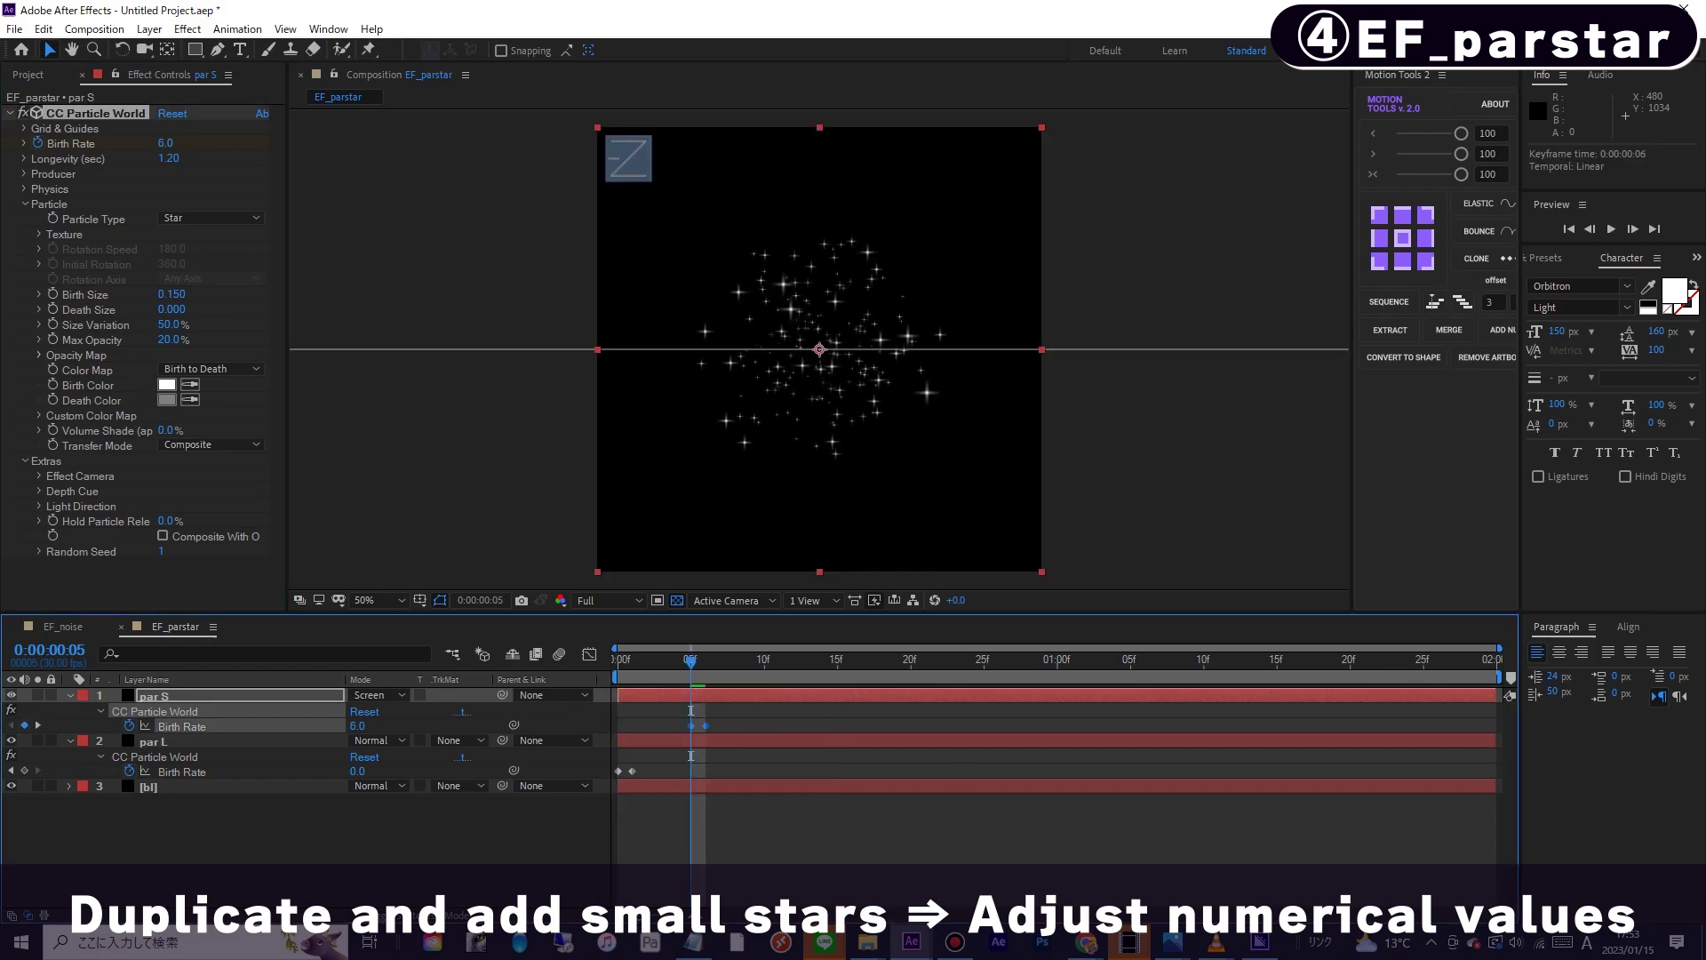
{"action": "left_click_drag", "start_coordinate": [749, 661], "coordinate": [765, 660]}
{"action": "left_click", "coordinate": [736, 727]}
{"action": "left_click_drag", "start_coordinate": [706, 726], "coordinate": [764, 726]}
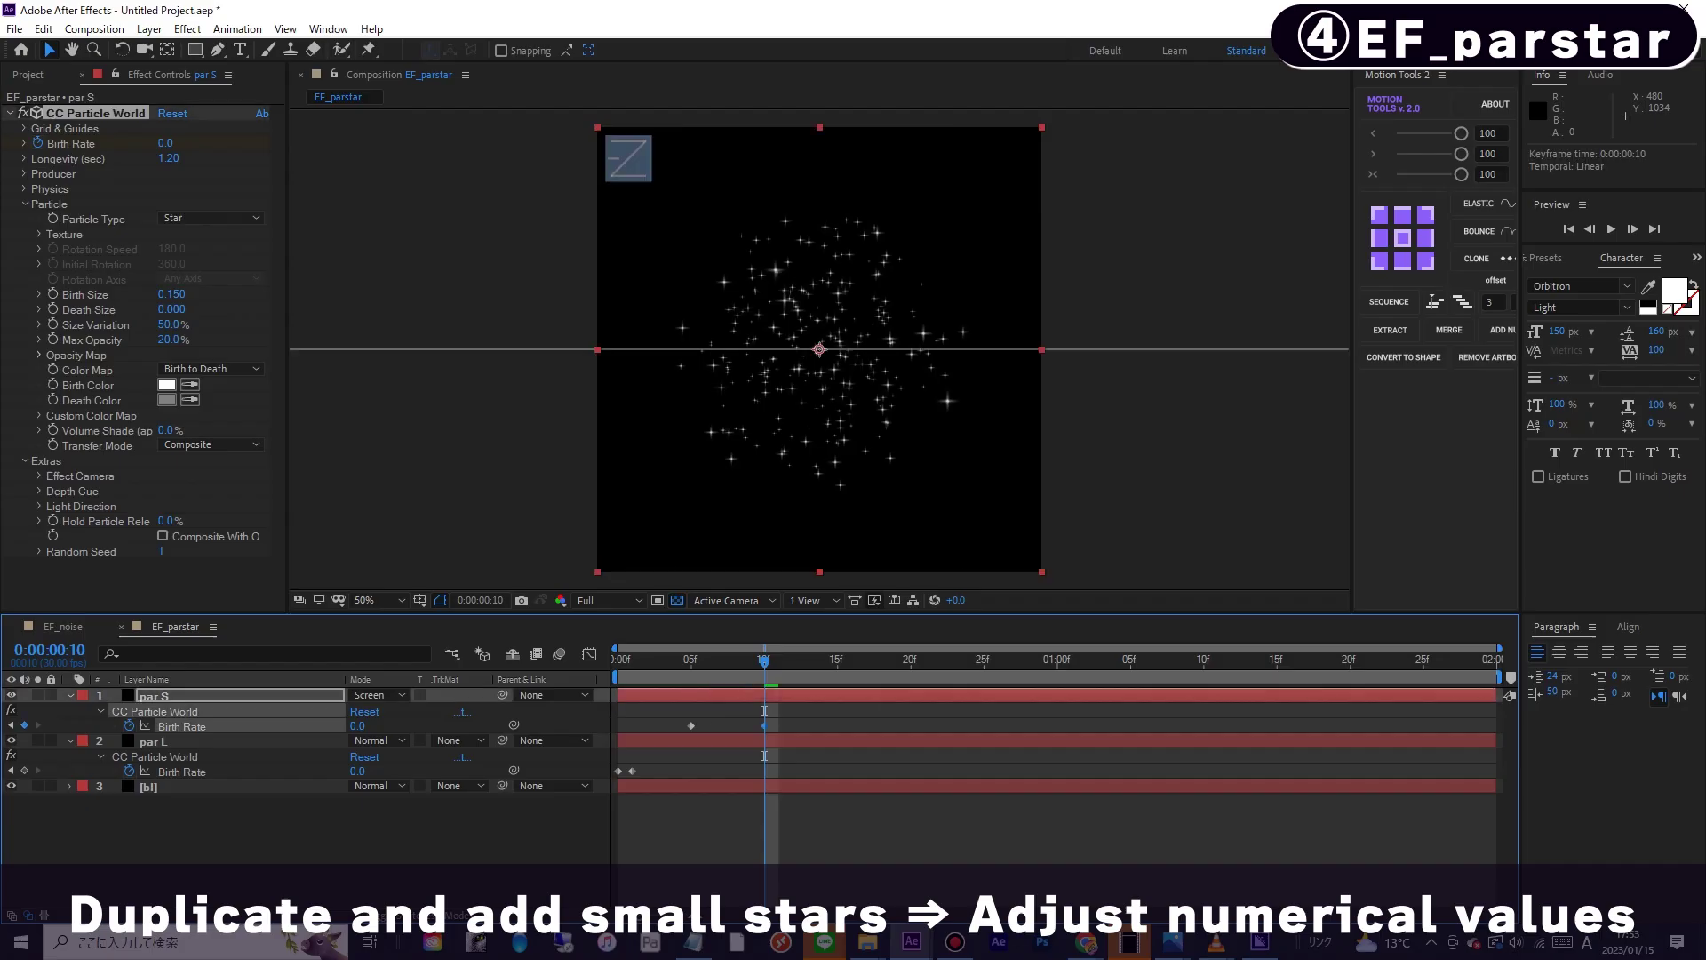
{"action": "key", "text": "space"}
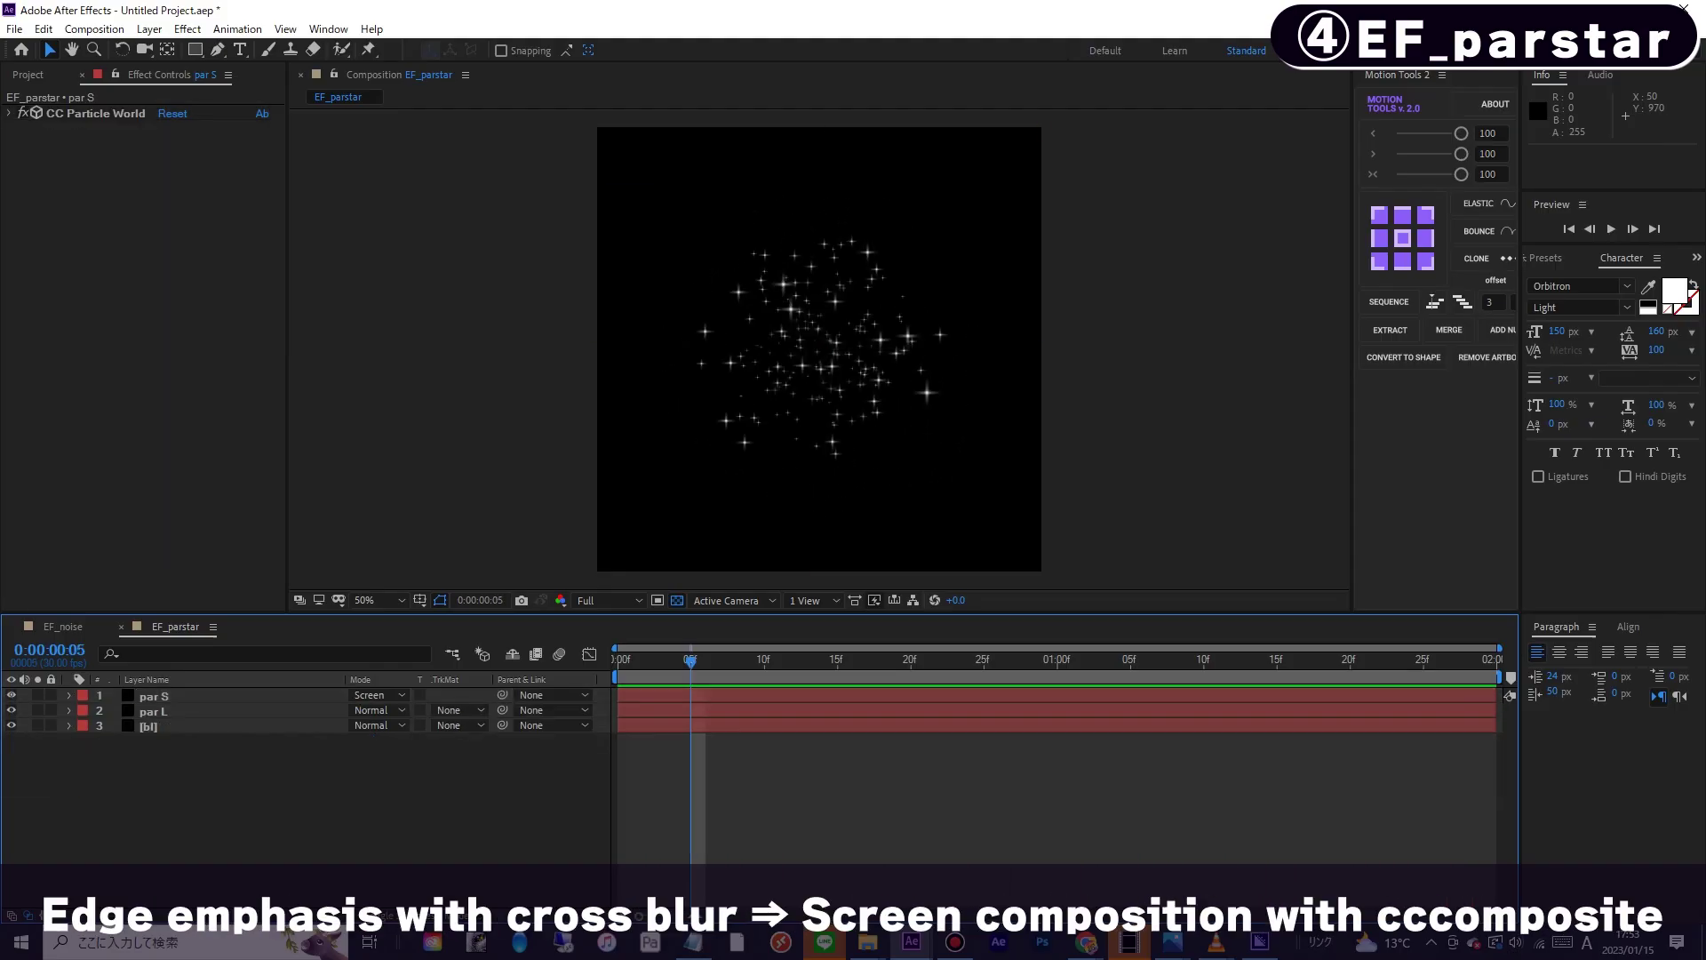
- Add an adjustment layer above the particle layers and name it blur
{"action": "key", "text": "ctrl+alt+y"}
{"action": "key", "text": "Return"}
{"action": "type", "text": "blur"}
{"action": "key", "text": "Return"}
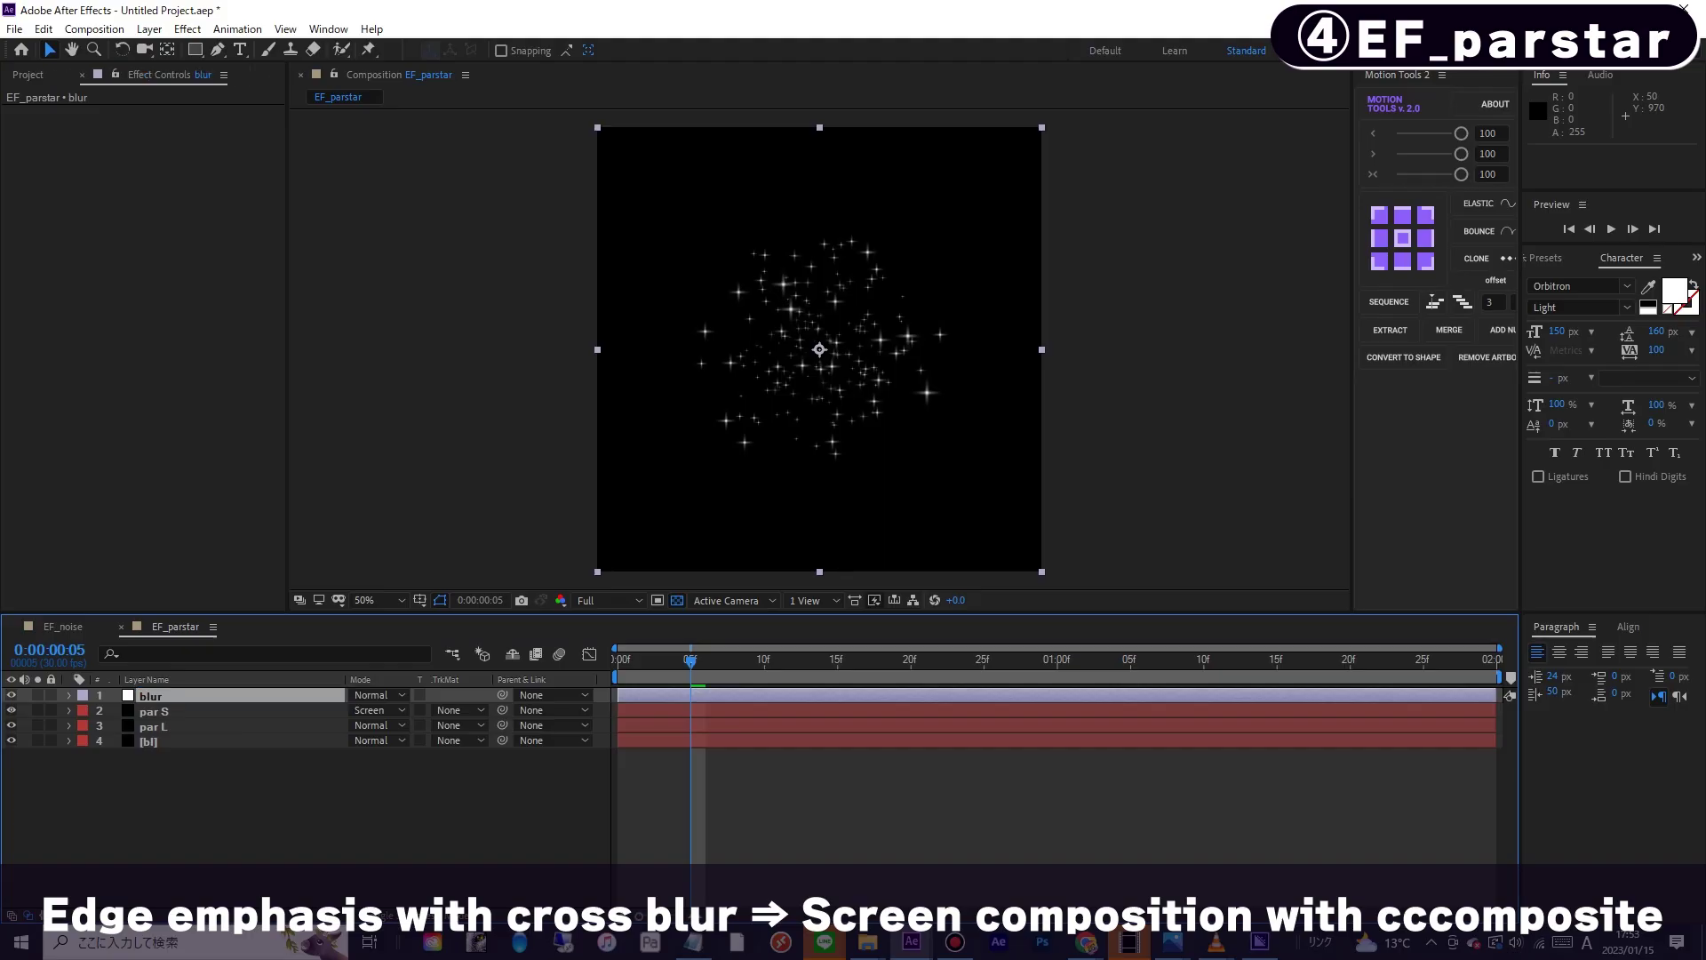
- Apply CC Cross Blur to the blur layer with Radius X and Radius Y of 50 and Repeat Edge Pixels enabled
{"action": "left_click", "coordinate": [188, 28]}
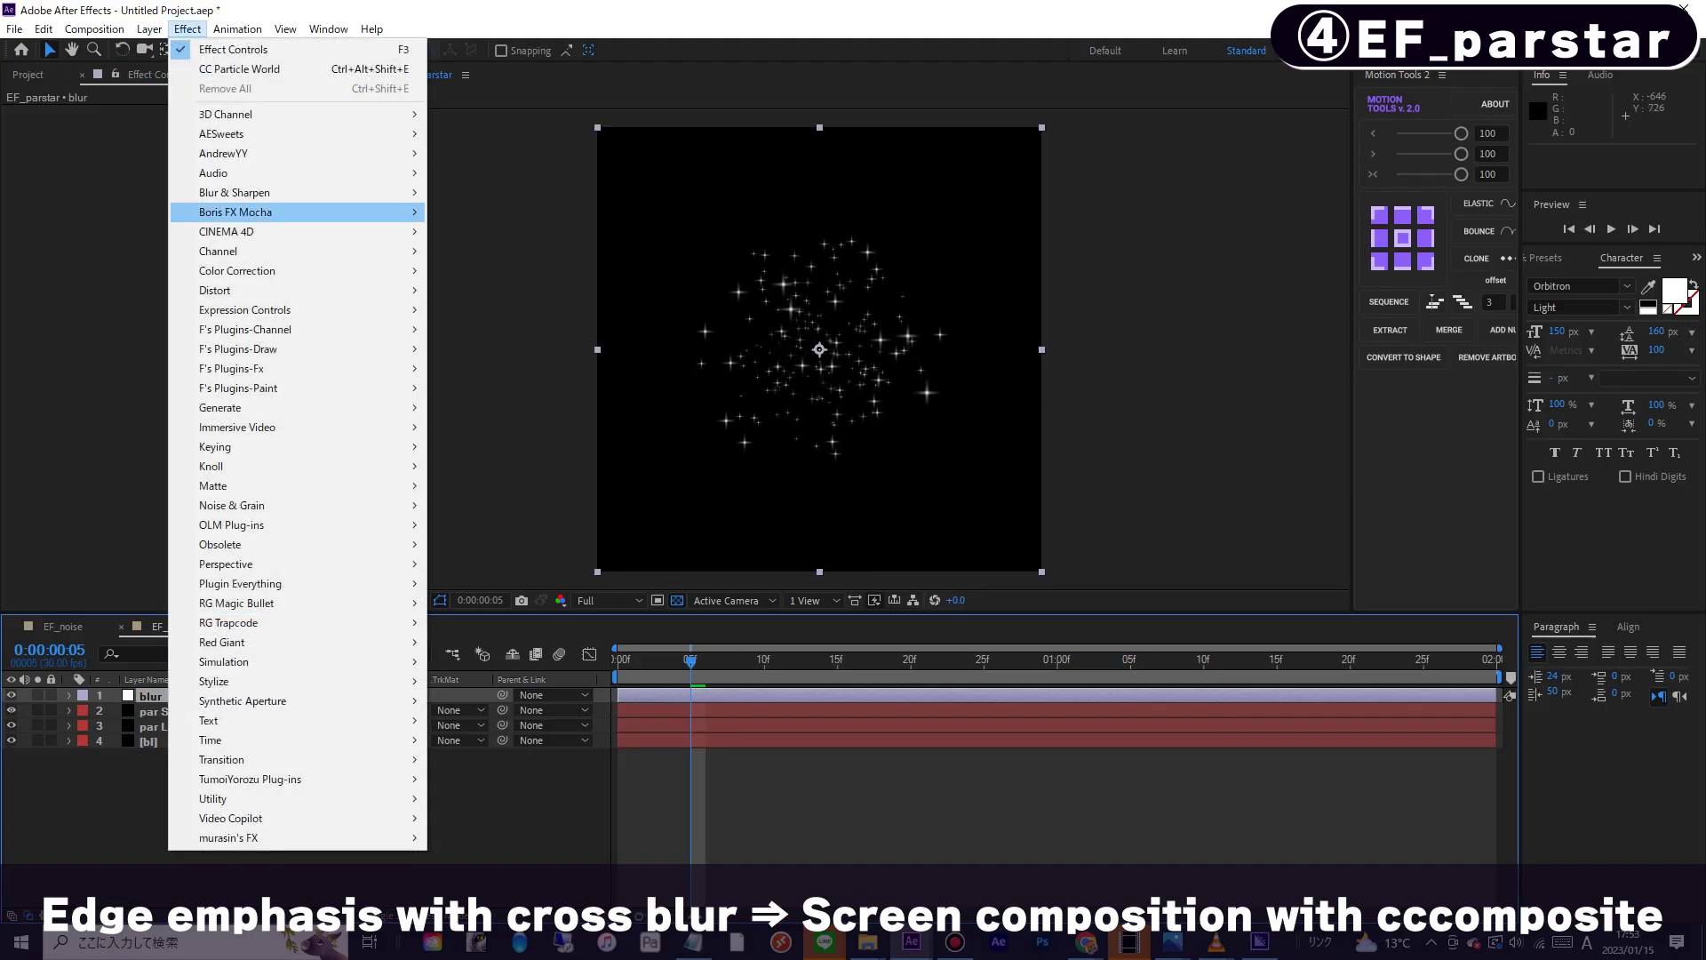
{"action": "mouse_move", "coordinate": [233, 193]}
{"action": "left_click", "coordinate": [484, 251]}
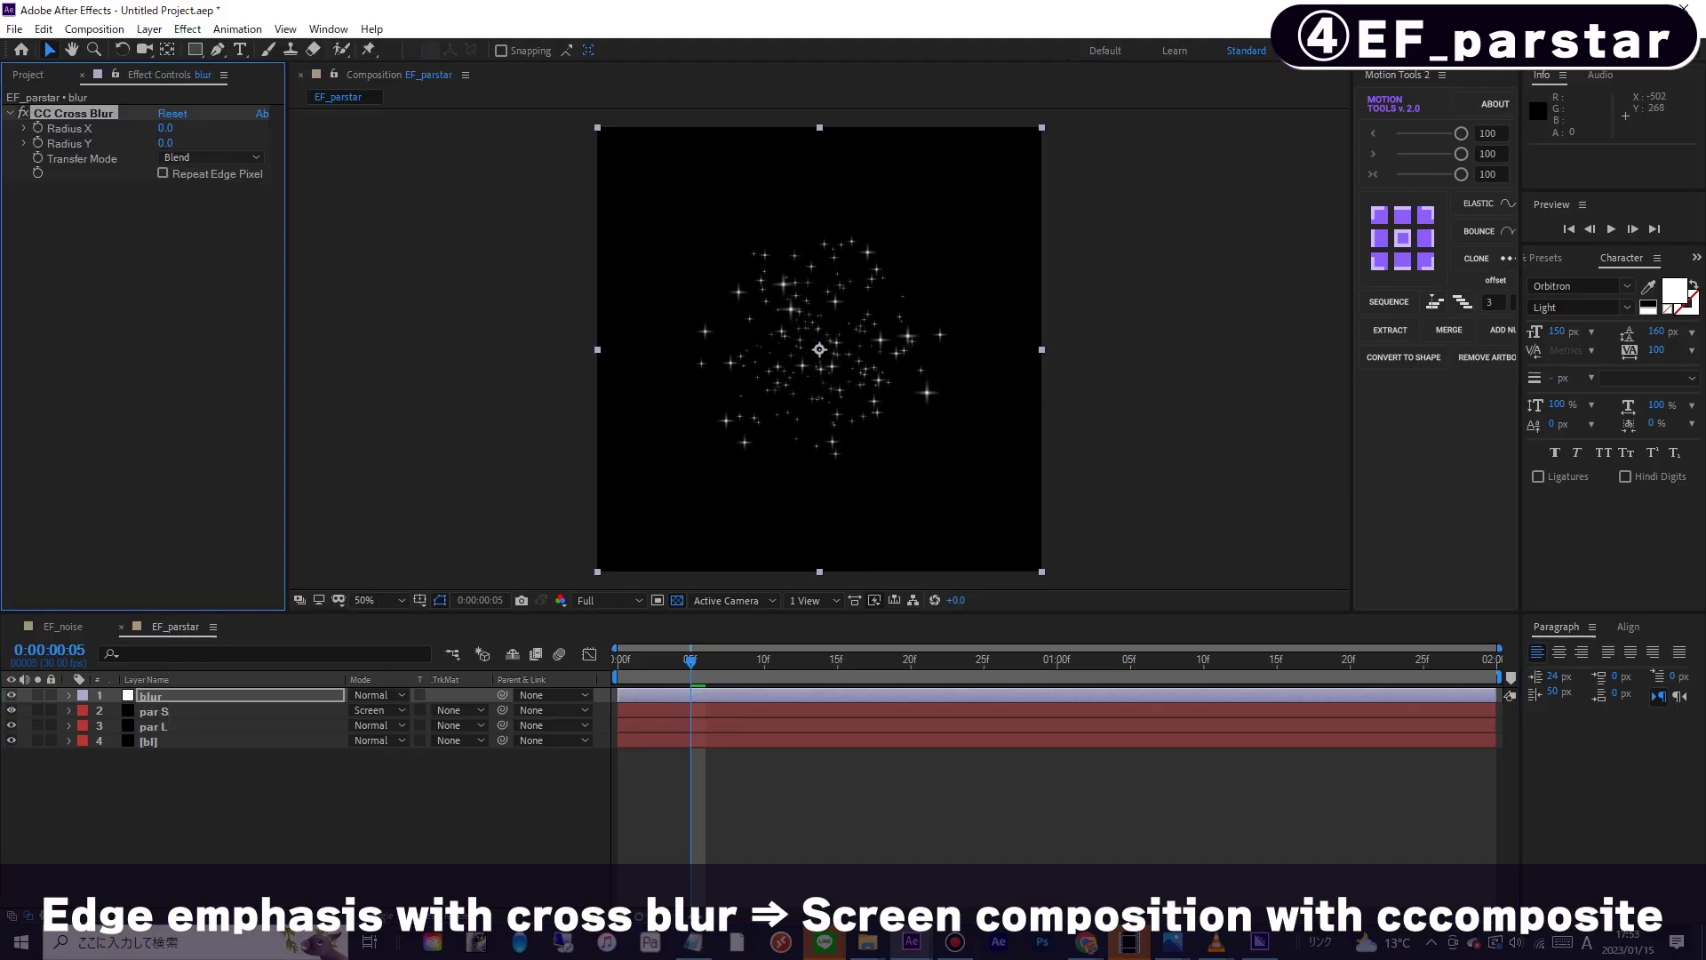
{"action": "left_click", "coordinate": [166, 128]}
{"action": "type", "text": "50"}
{"action": "key", "text": "Tab"}
{"action": "type", "text": "50"}
{"action": "key", "text": "Return"}
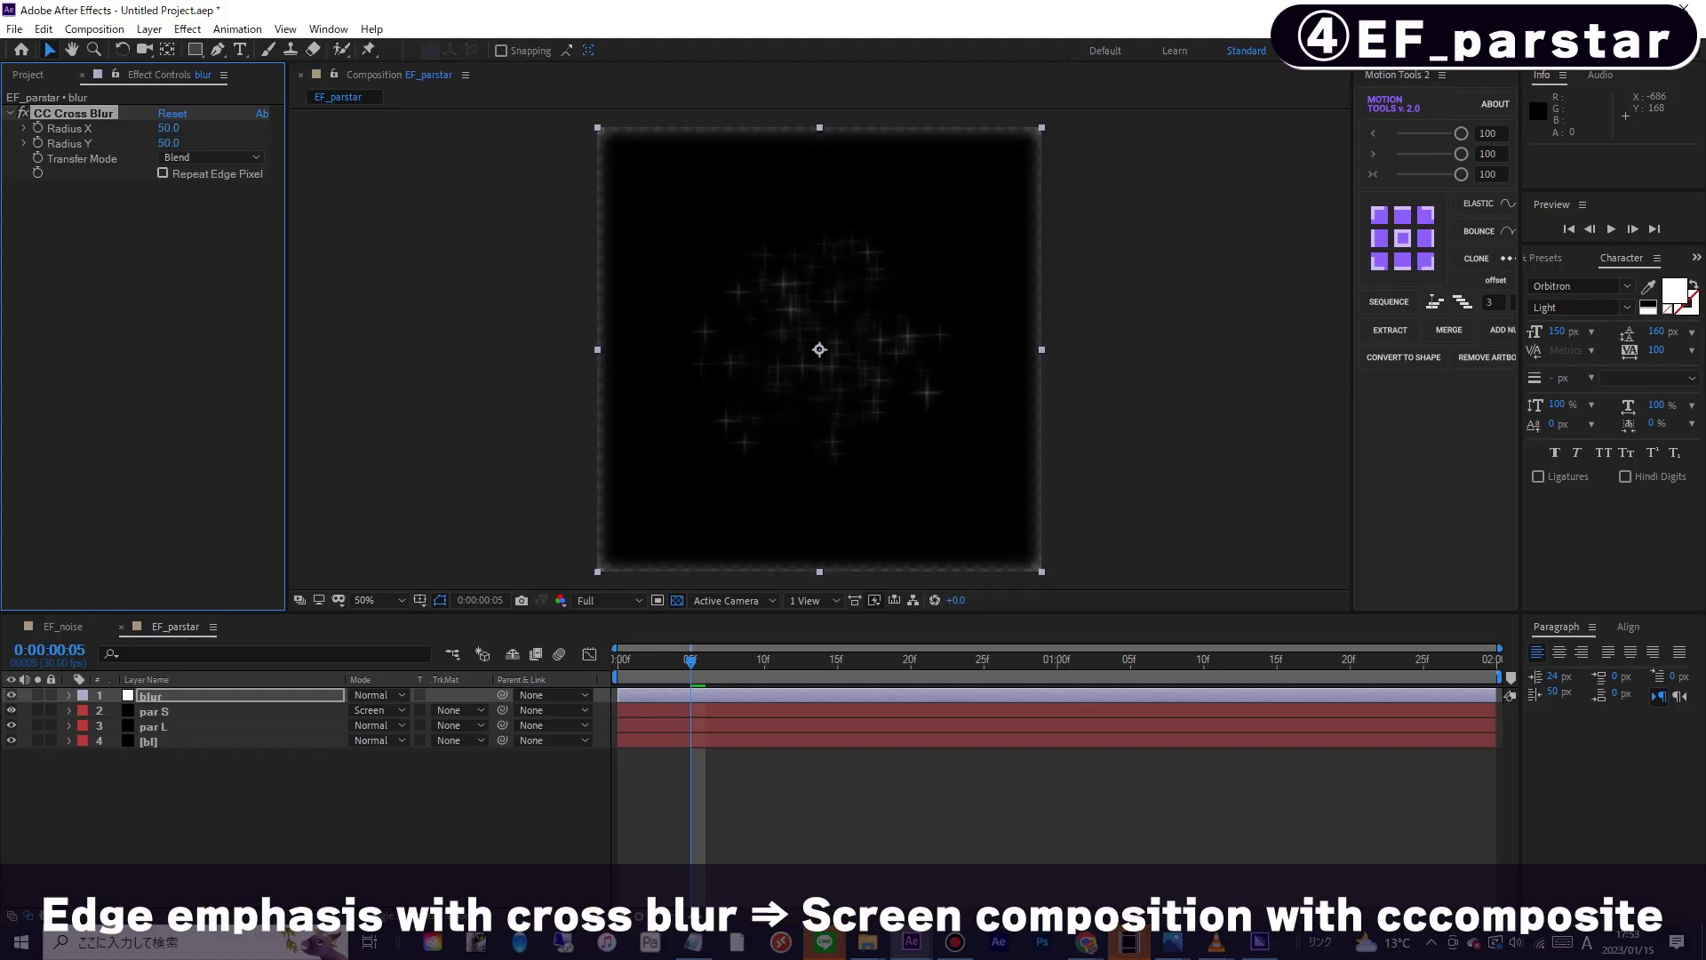
{"action": "left_click", "coordinate": [163, 173]}
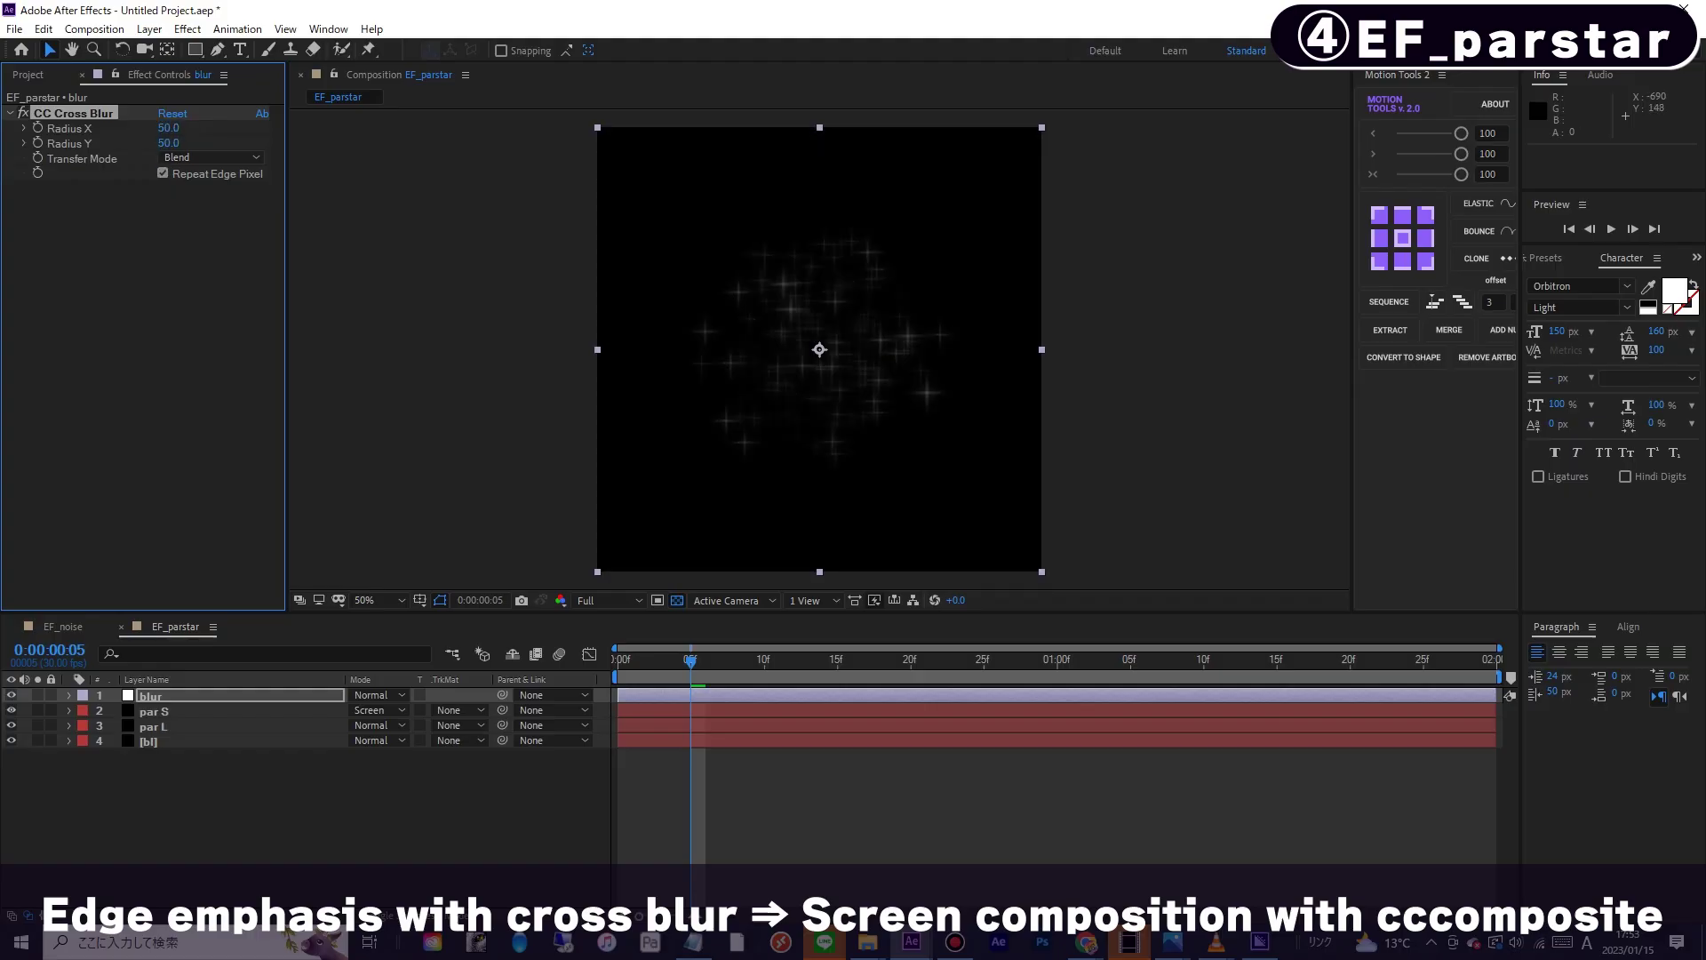
- Add CC Composite to the blur layer with Composite Original set to Screen and preview the animation
{"action": "left_click", "coordinate": [187, 28]}
{"action": "mouse_move", "coordinate": [293, 250]}
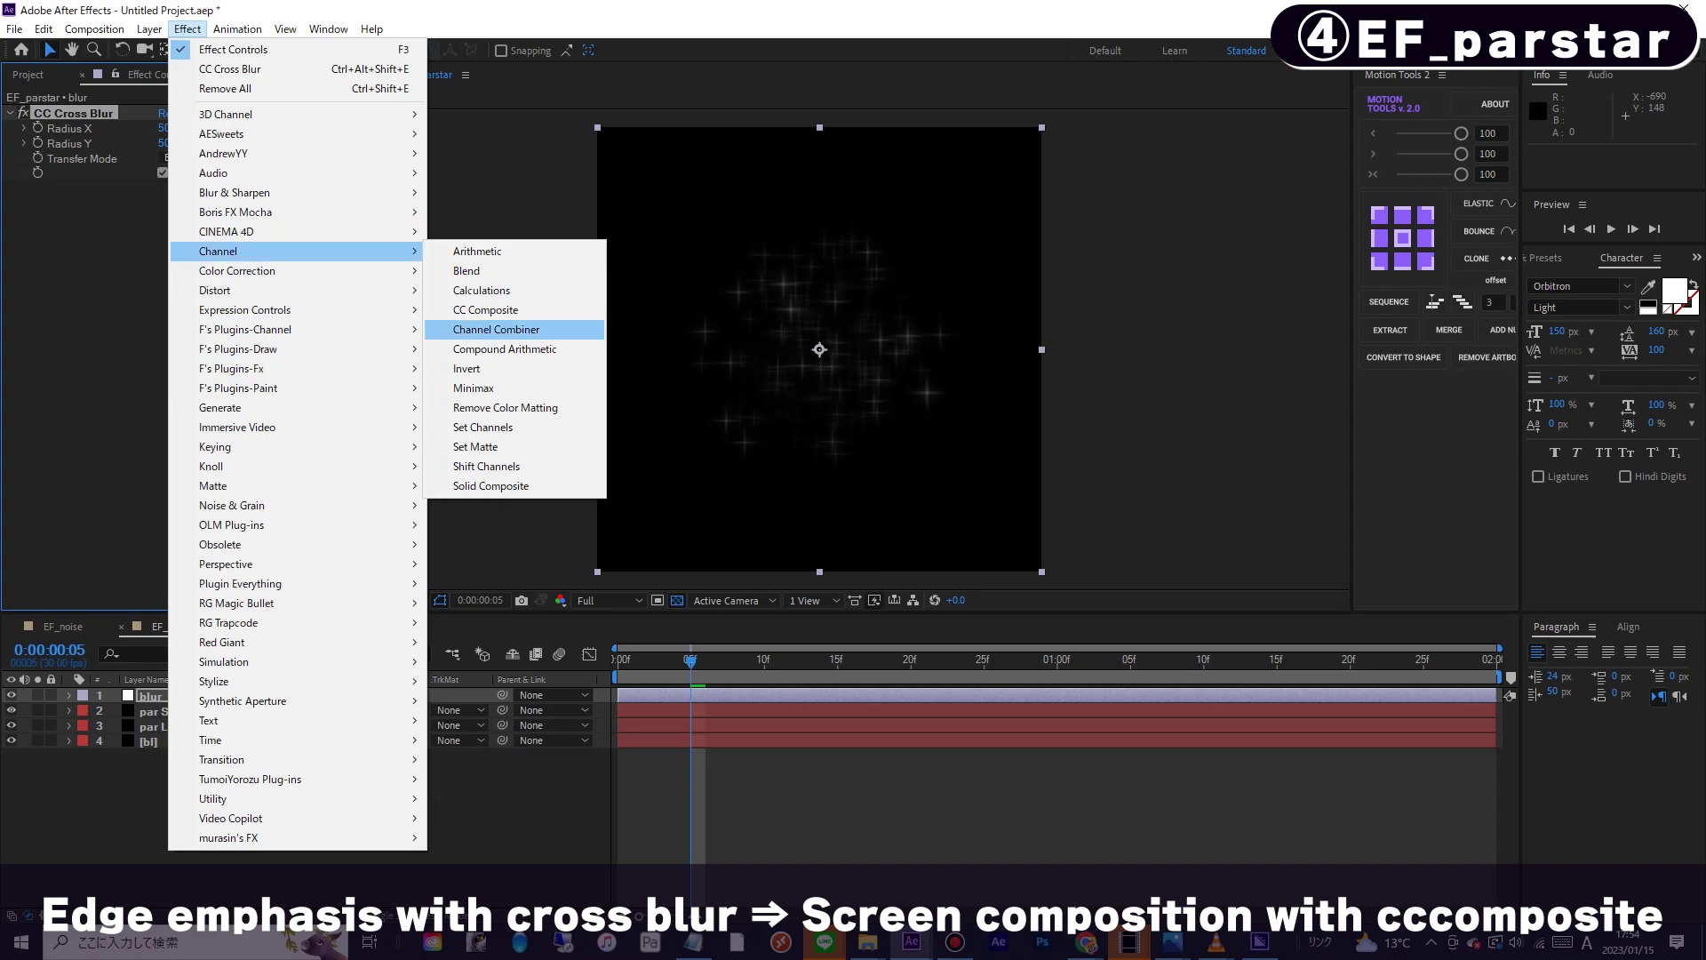
{"action": "left_click", "coordinate": [484, 309]}
{"action": "left_click", "coordinate": [180, 218]}
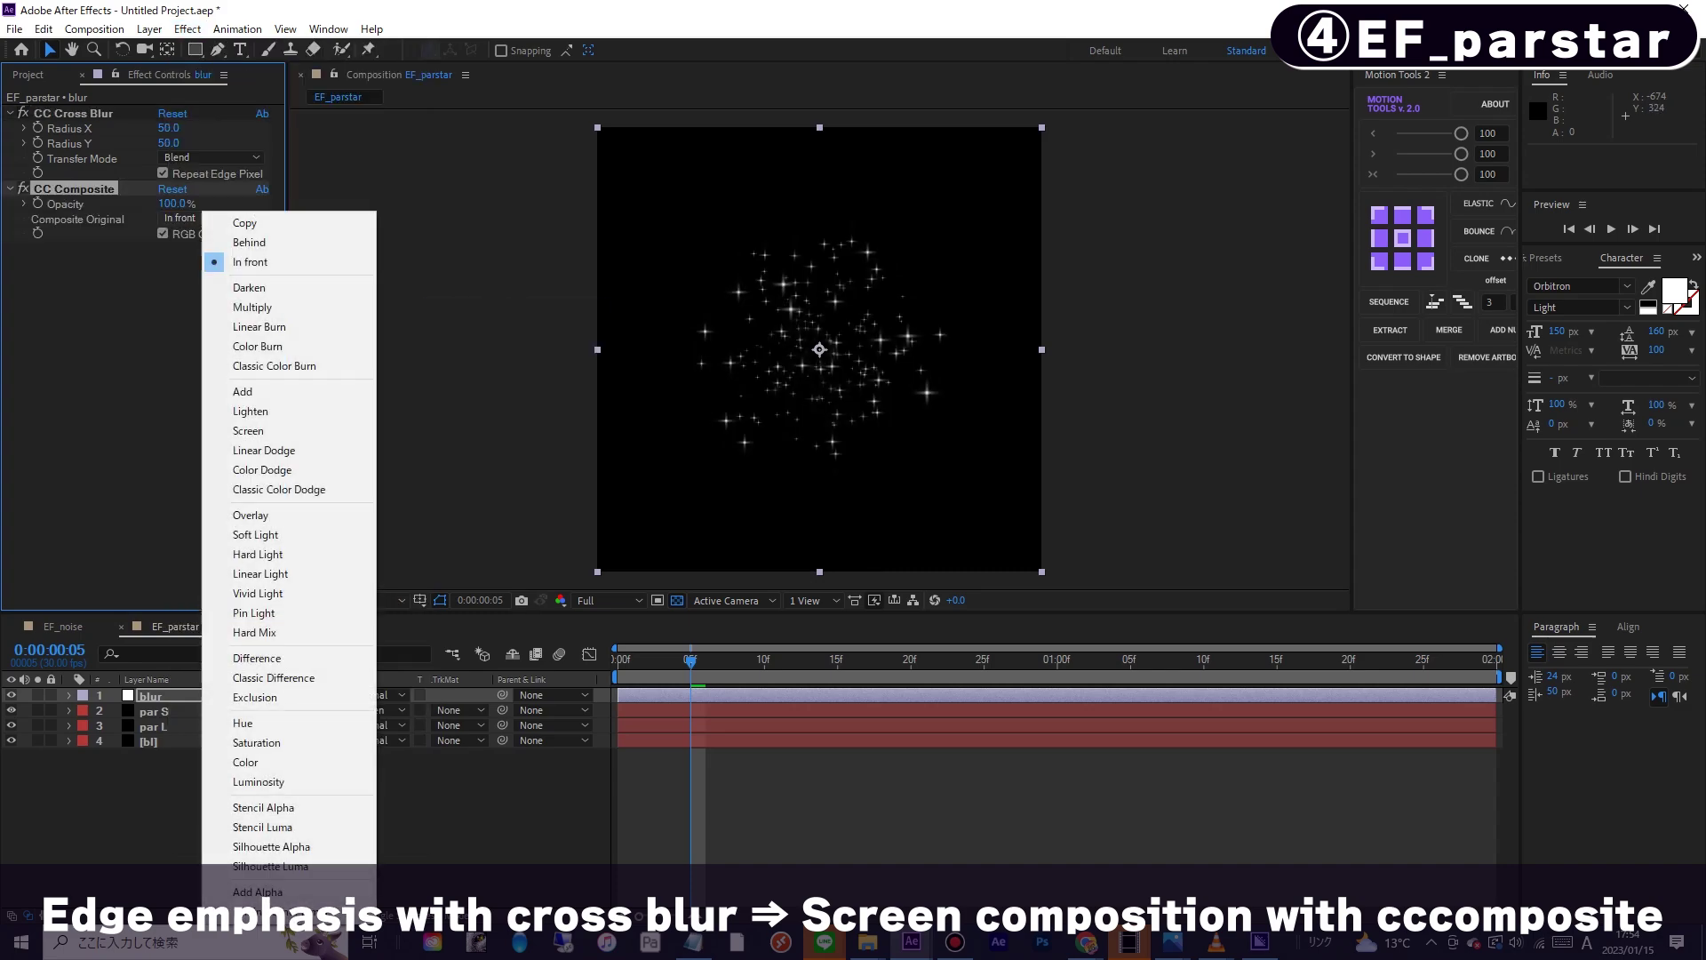
{"action": "left_click", "coordinate": [248, 430]}
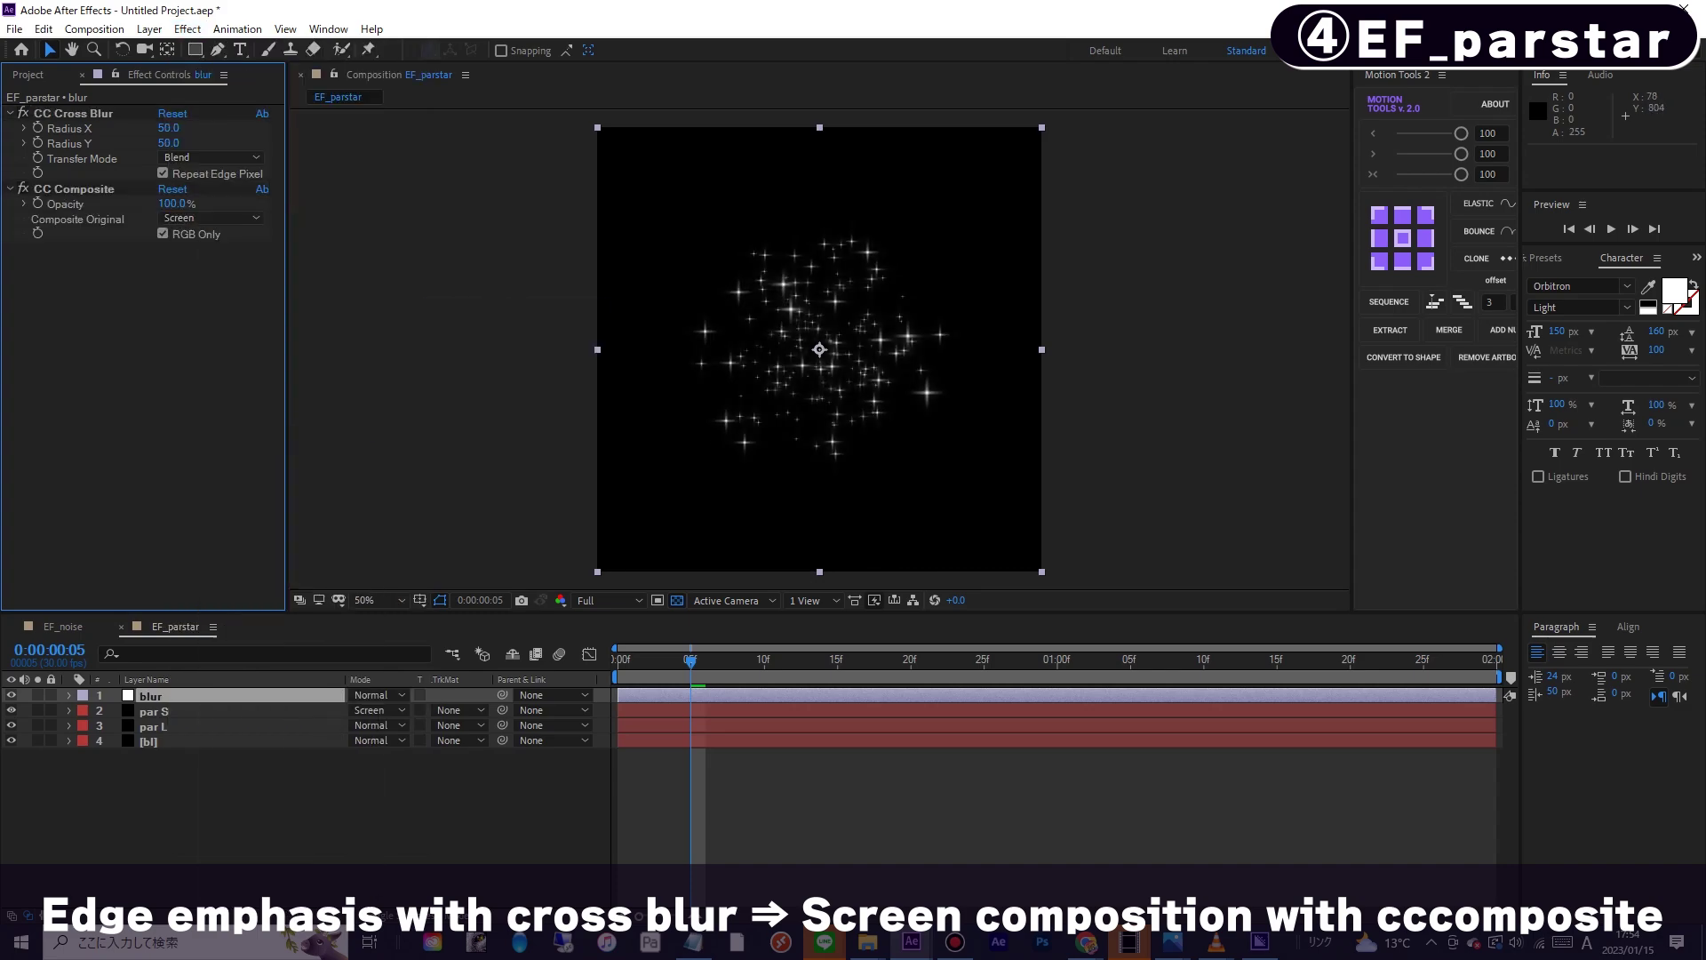
{"action": "key", "text": "space"}
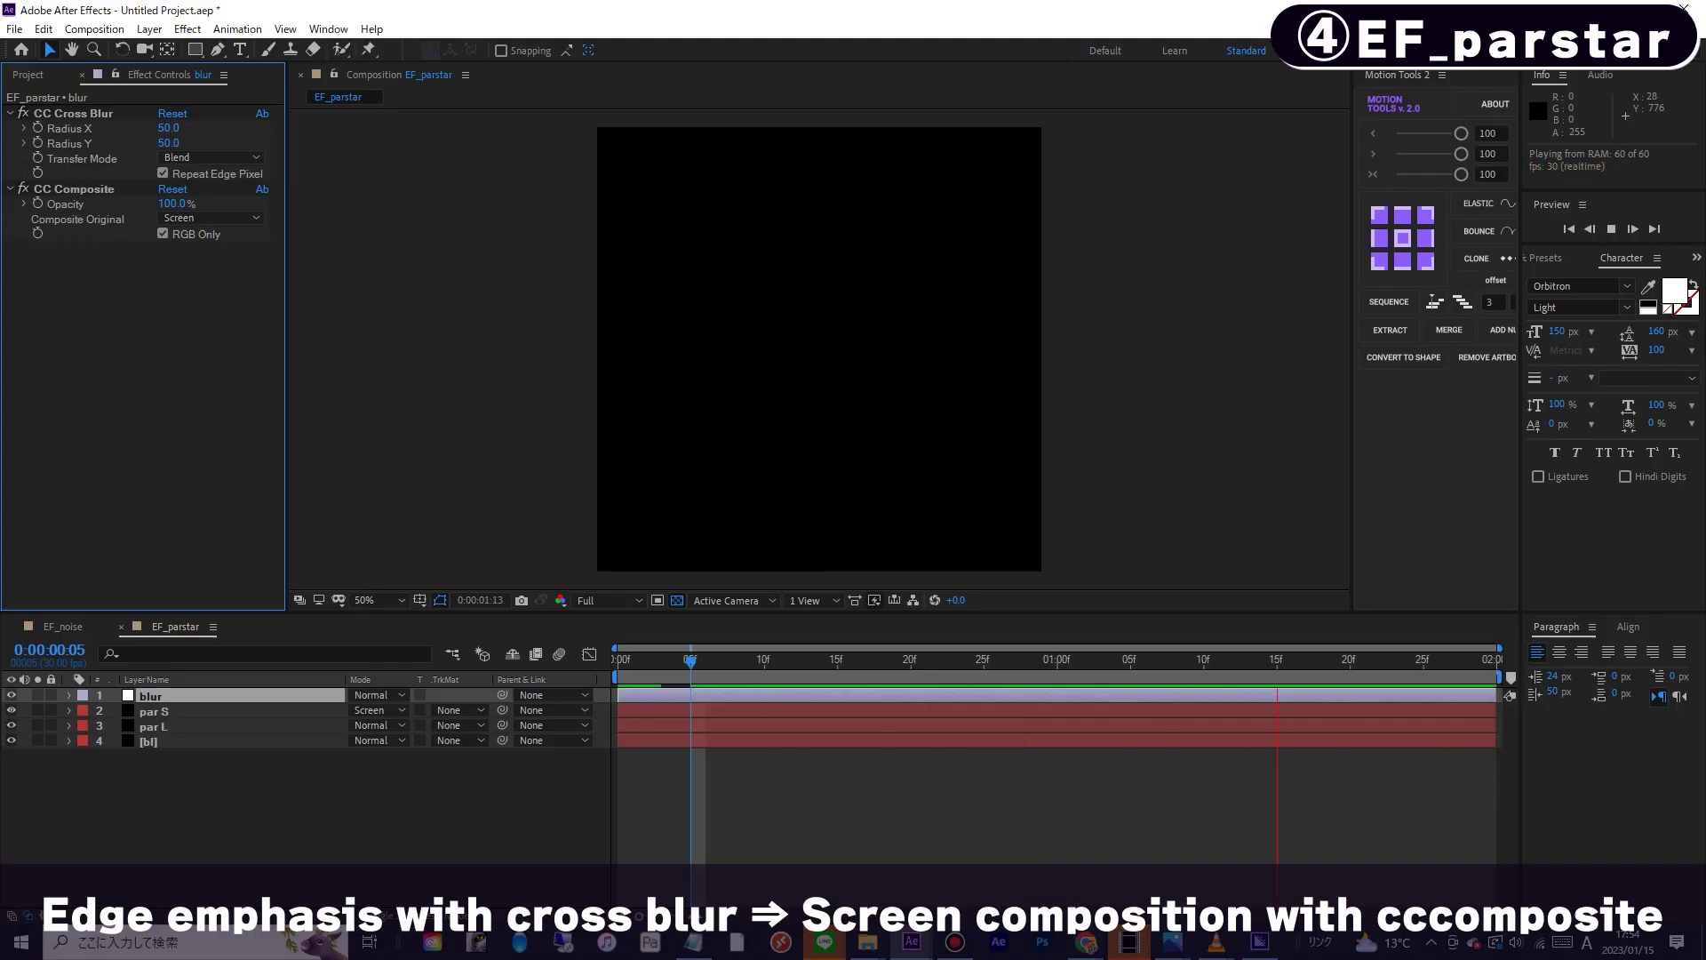
{"action": "key", "text": "/"}
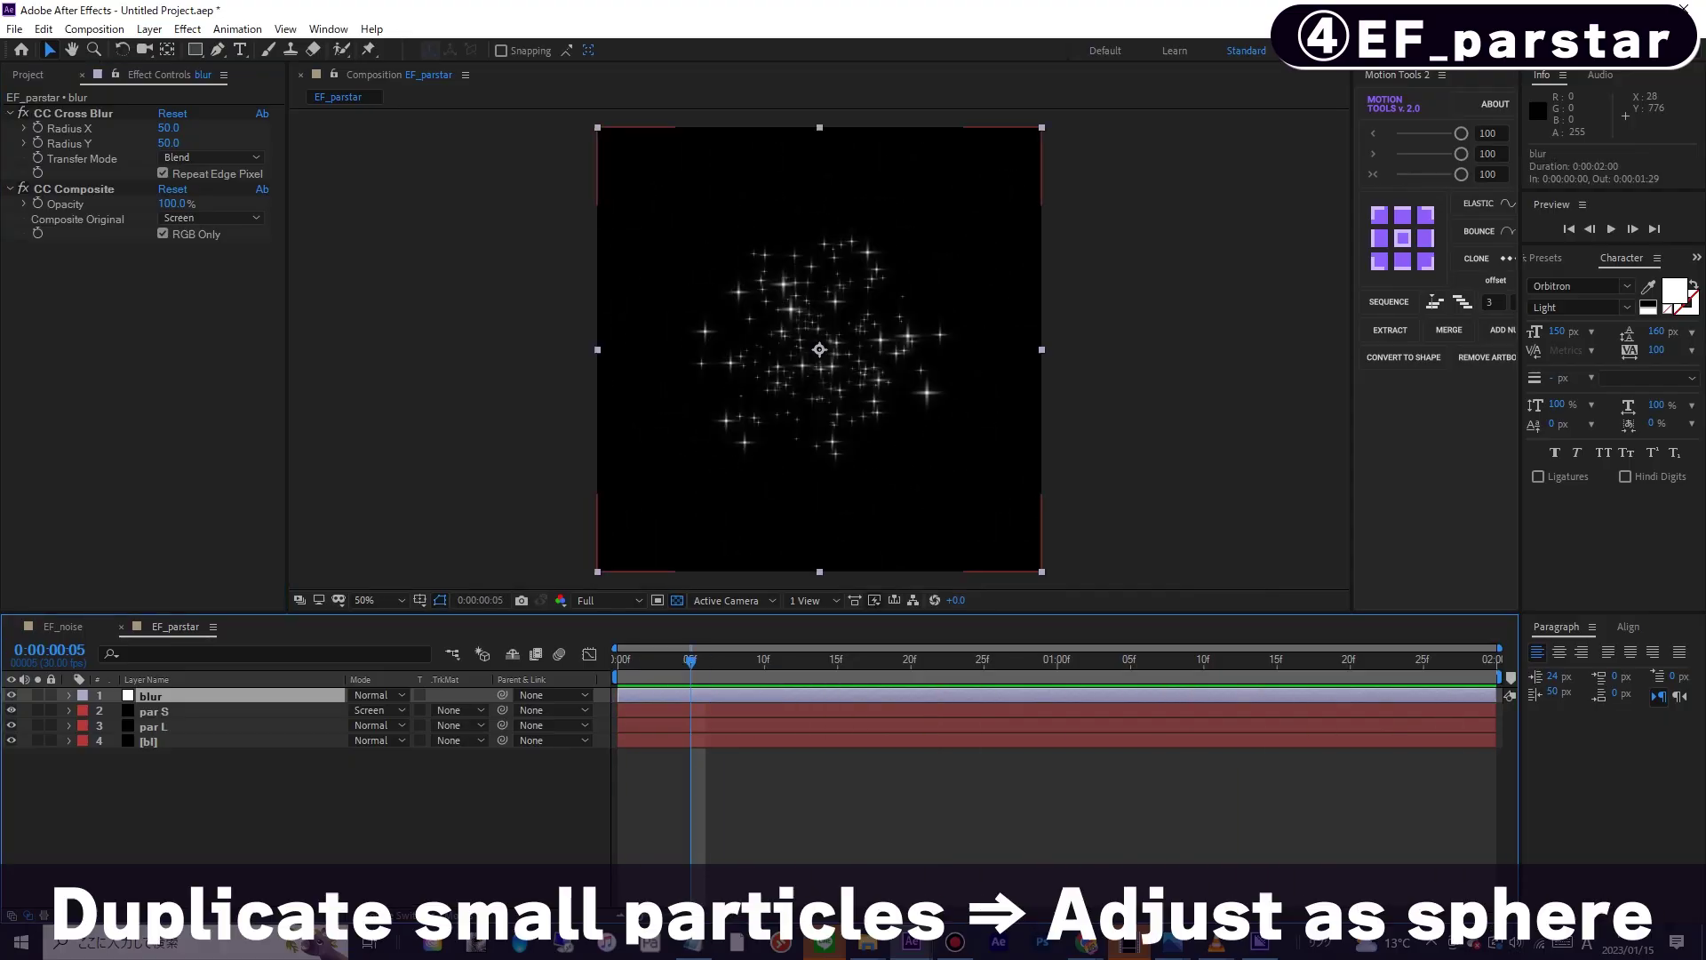
- Duplicate the par S layer, place the copy above the blur layer and rename it par sphere
{"action": "left_click", "coordinate": [154, 711]}
{"action": "key", "text": "ctrl+d"}
{"action": "left_click_drag", "start_coordinate": [158, 711], "coordinate": [159, 688]}
{"action": "key", "text": "Return"}
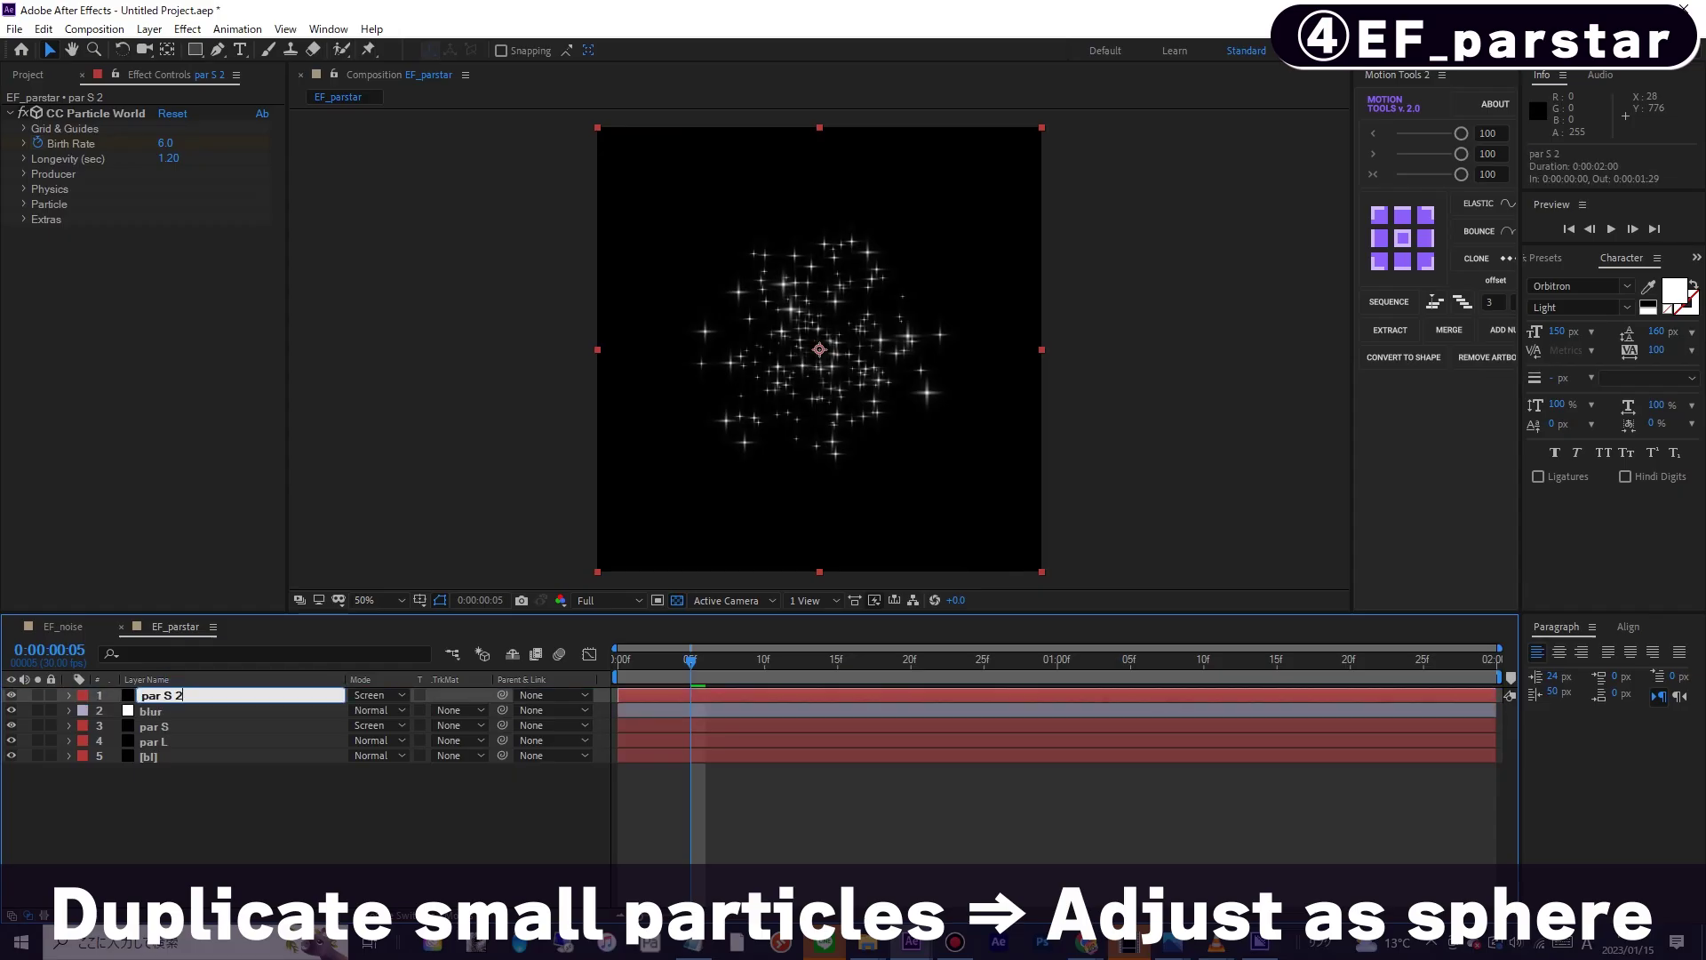
{"action": "type", "text": "par sphere"}
{"action": "key", "text": "Return"}
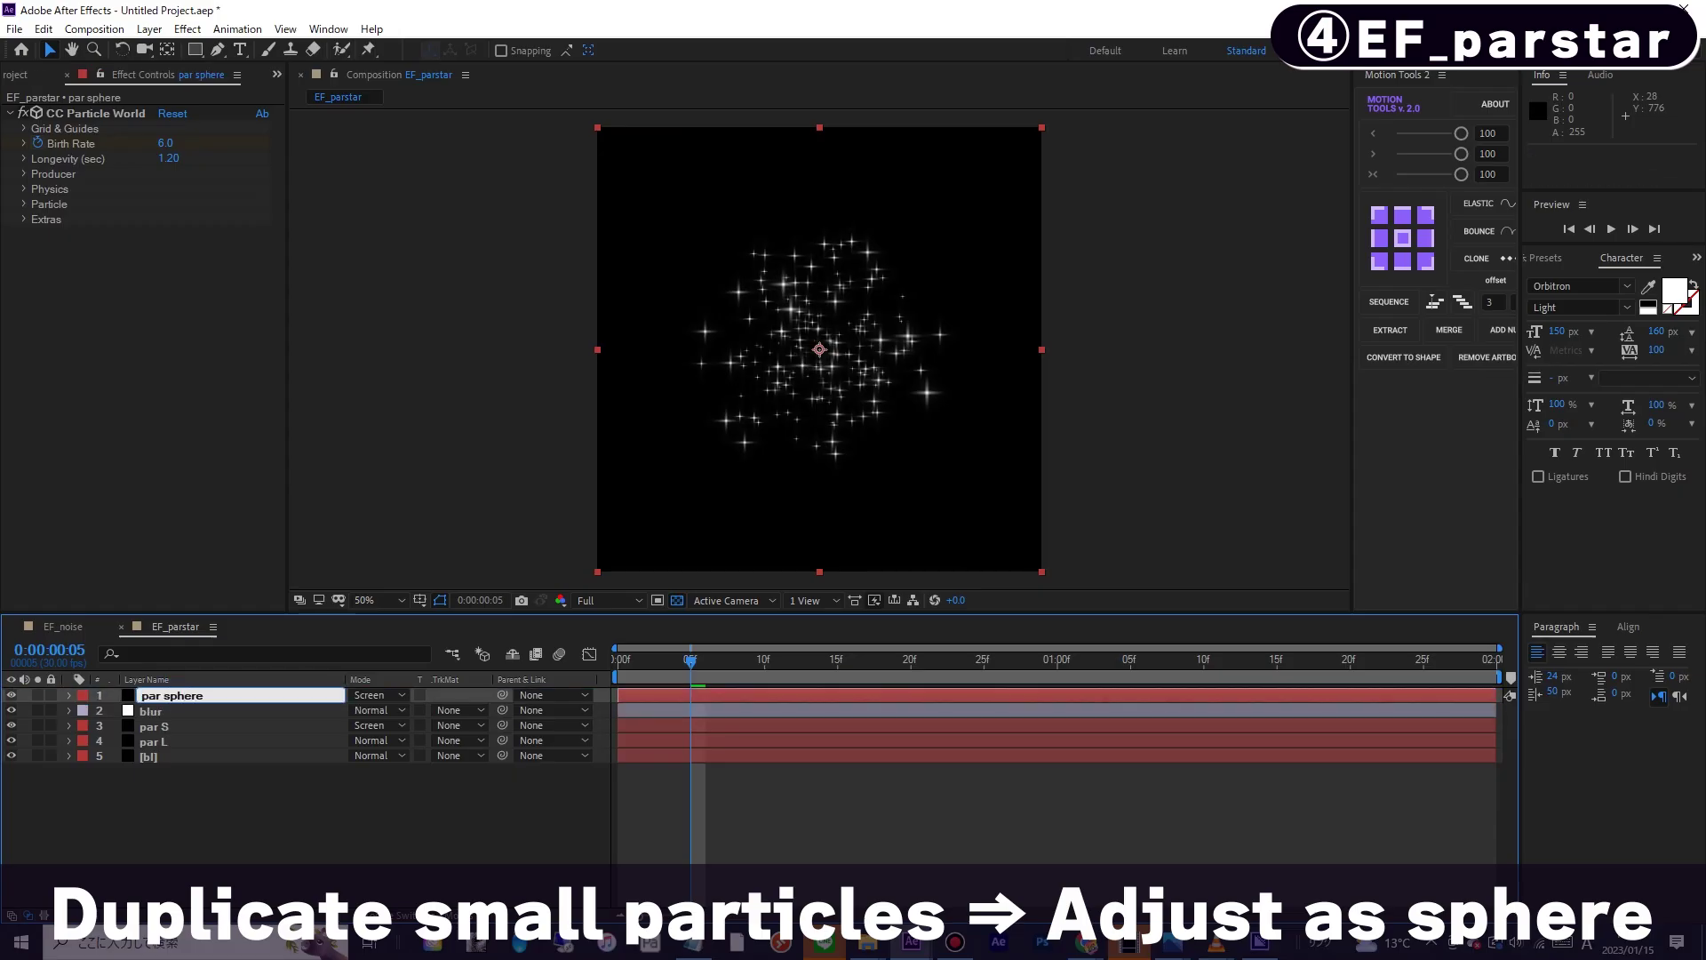
- Set the Random Seed of CC Particle World on par sphere to 2
{"action": "left_click", "coordinate": [24, 218]}
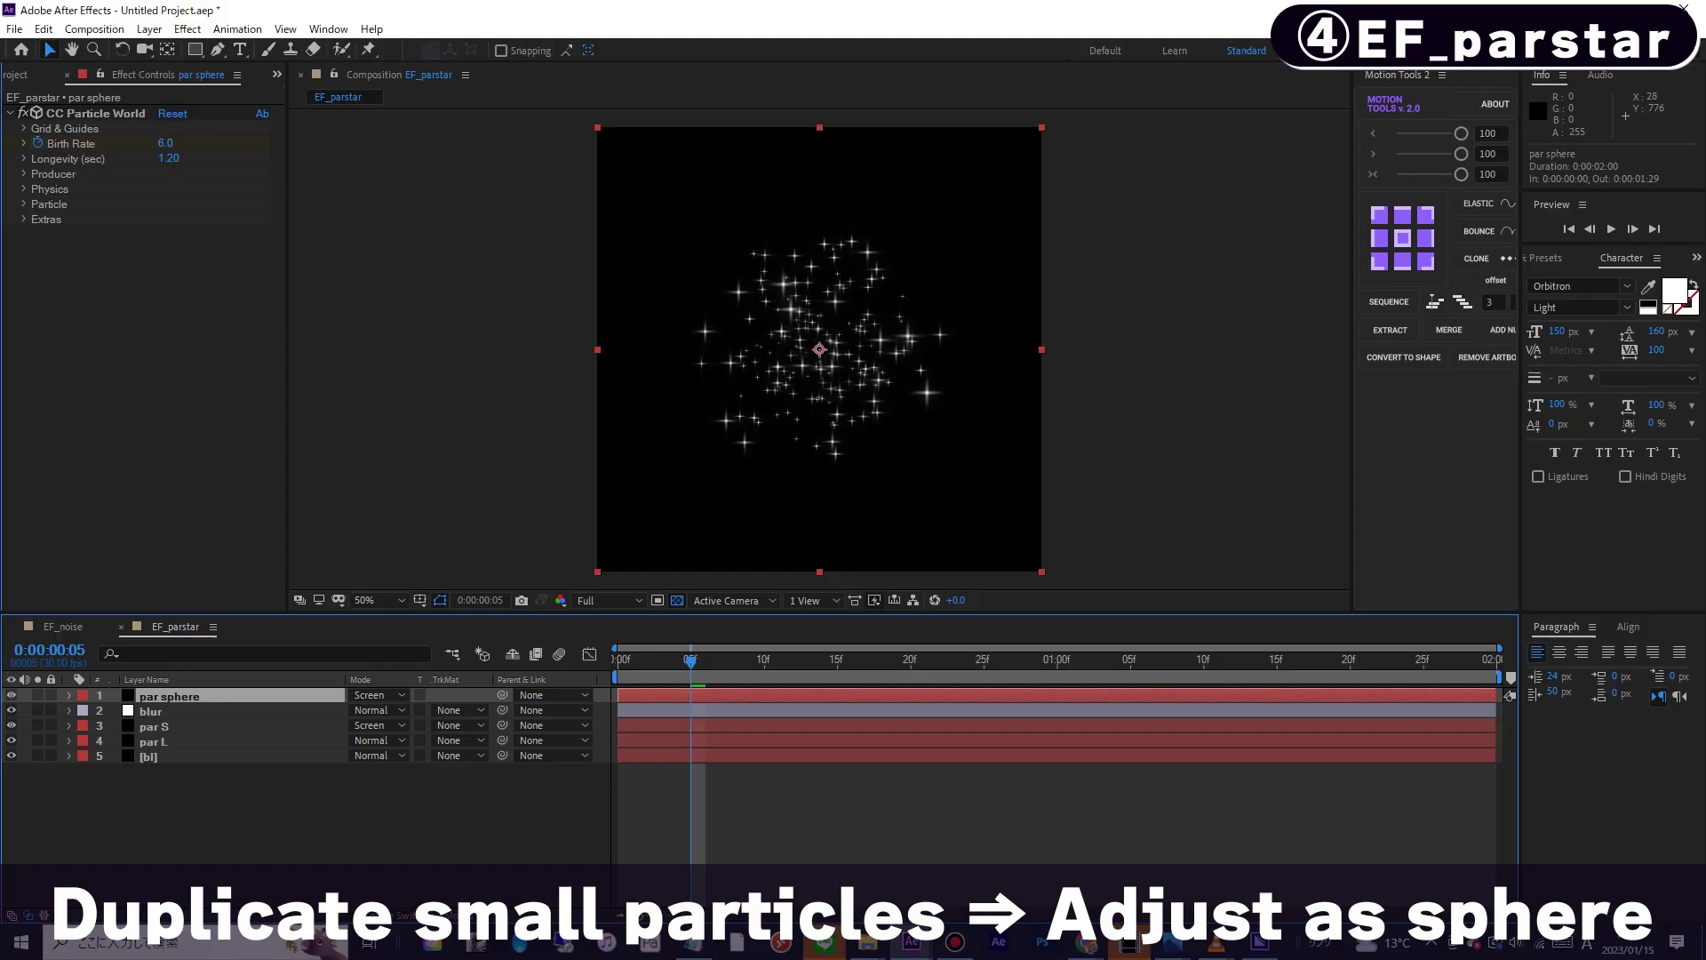
{"action": "left_click", "coordinate": [161, 309]}
{"action": "type", "text": "2"}
{"action": "key", "text": "Return"}
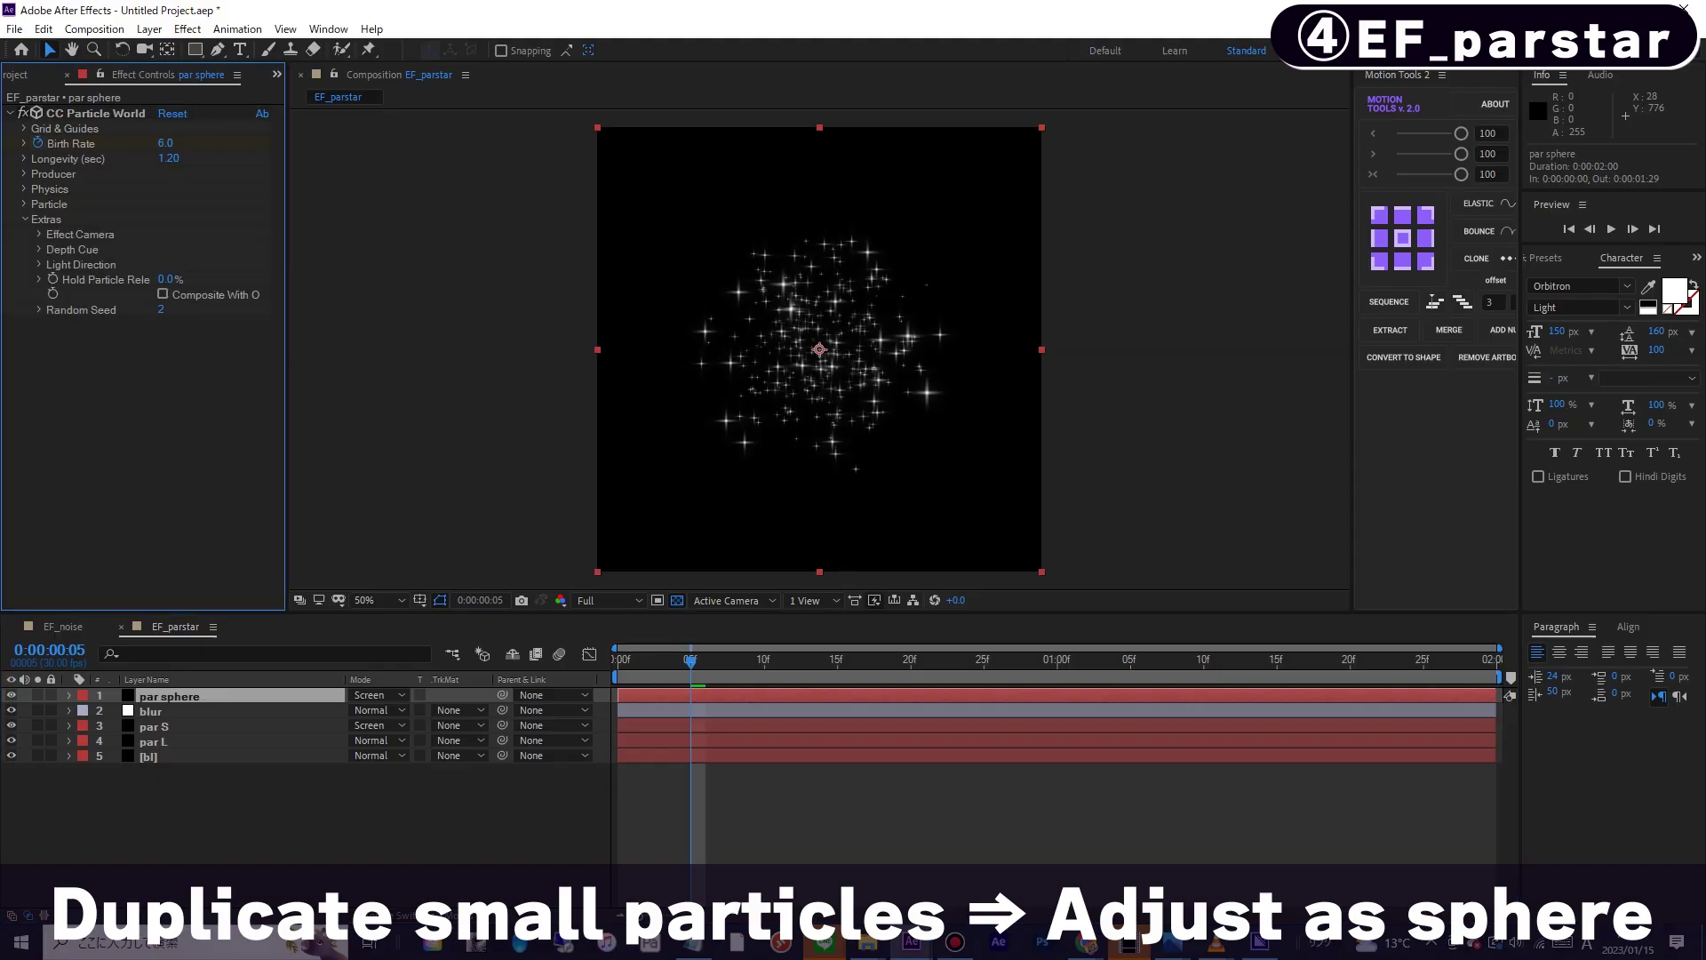
- Compare the sphere particle types on par sphere and set its Particle Type to Faded Sphere
{"action": "left_click", "coordinate": [24, 204]}
{"action": "left_click", "coordinate": [211, 218]}
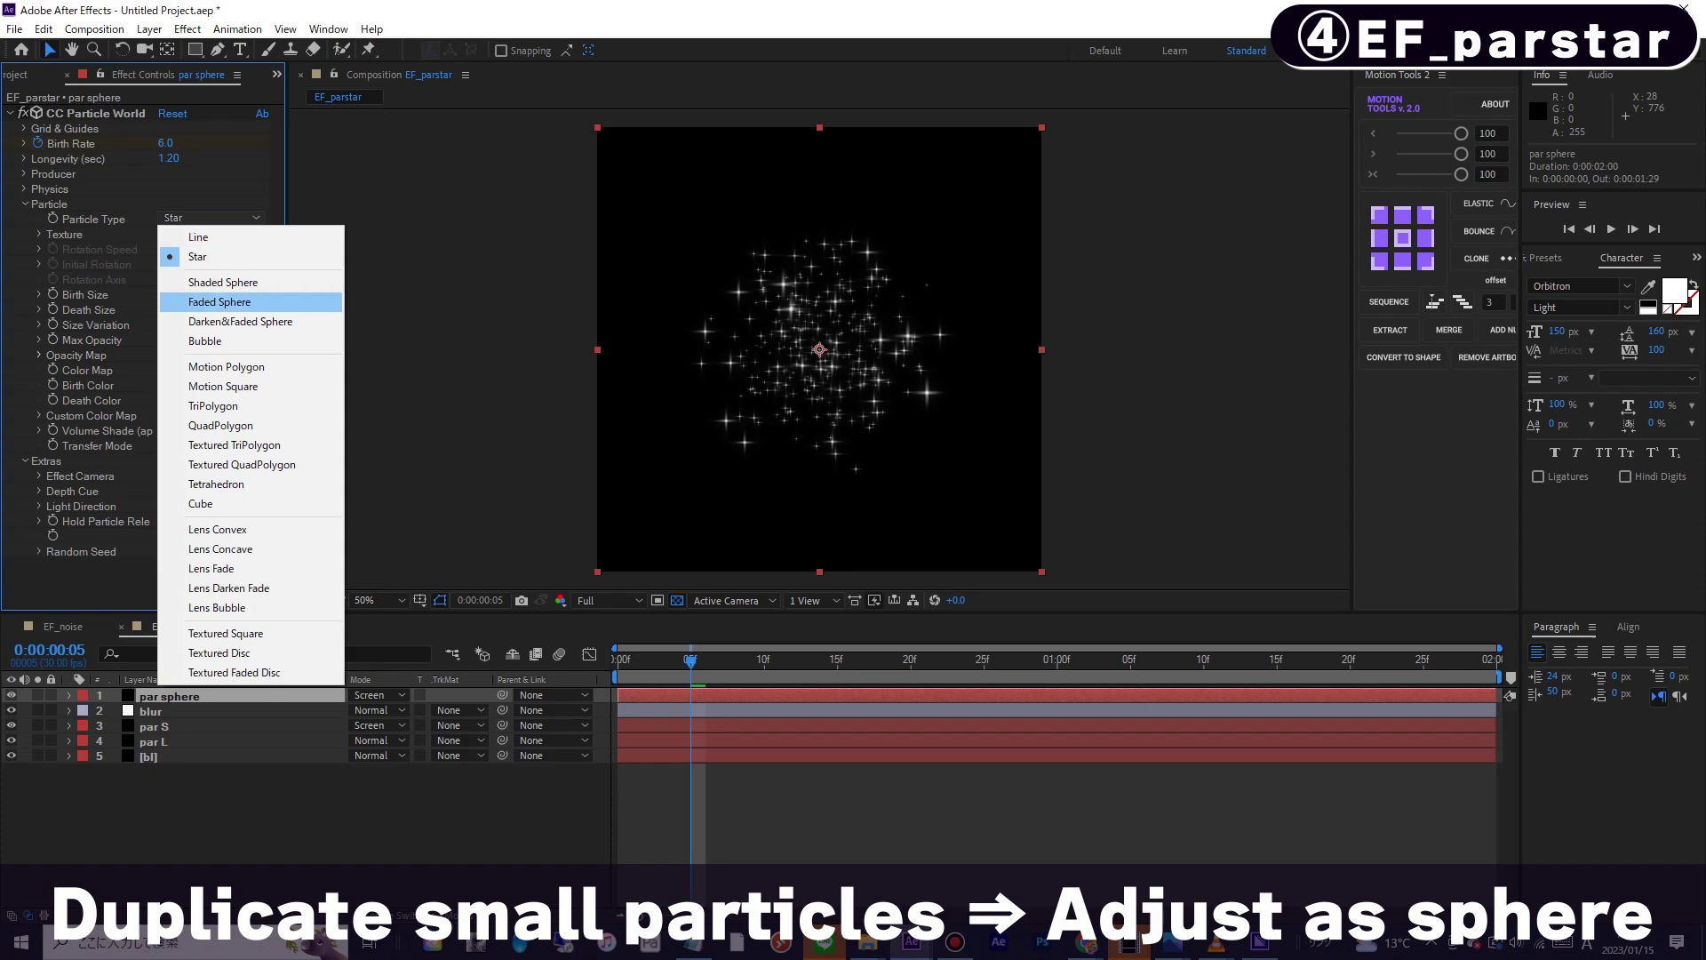
{"action": "left_click", "coordinate": [213, 301]}
{"action": "left_click", "coordinate": [211, 218]}
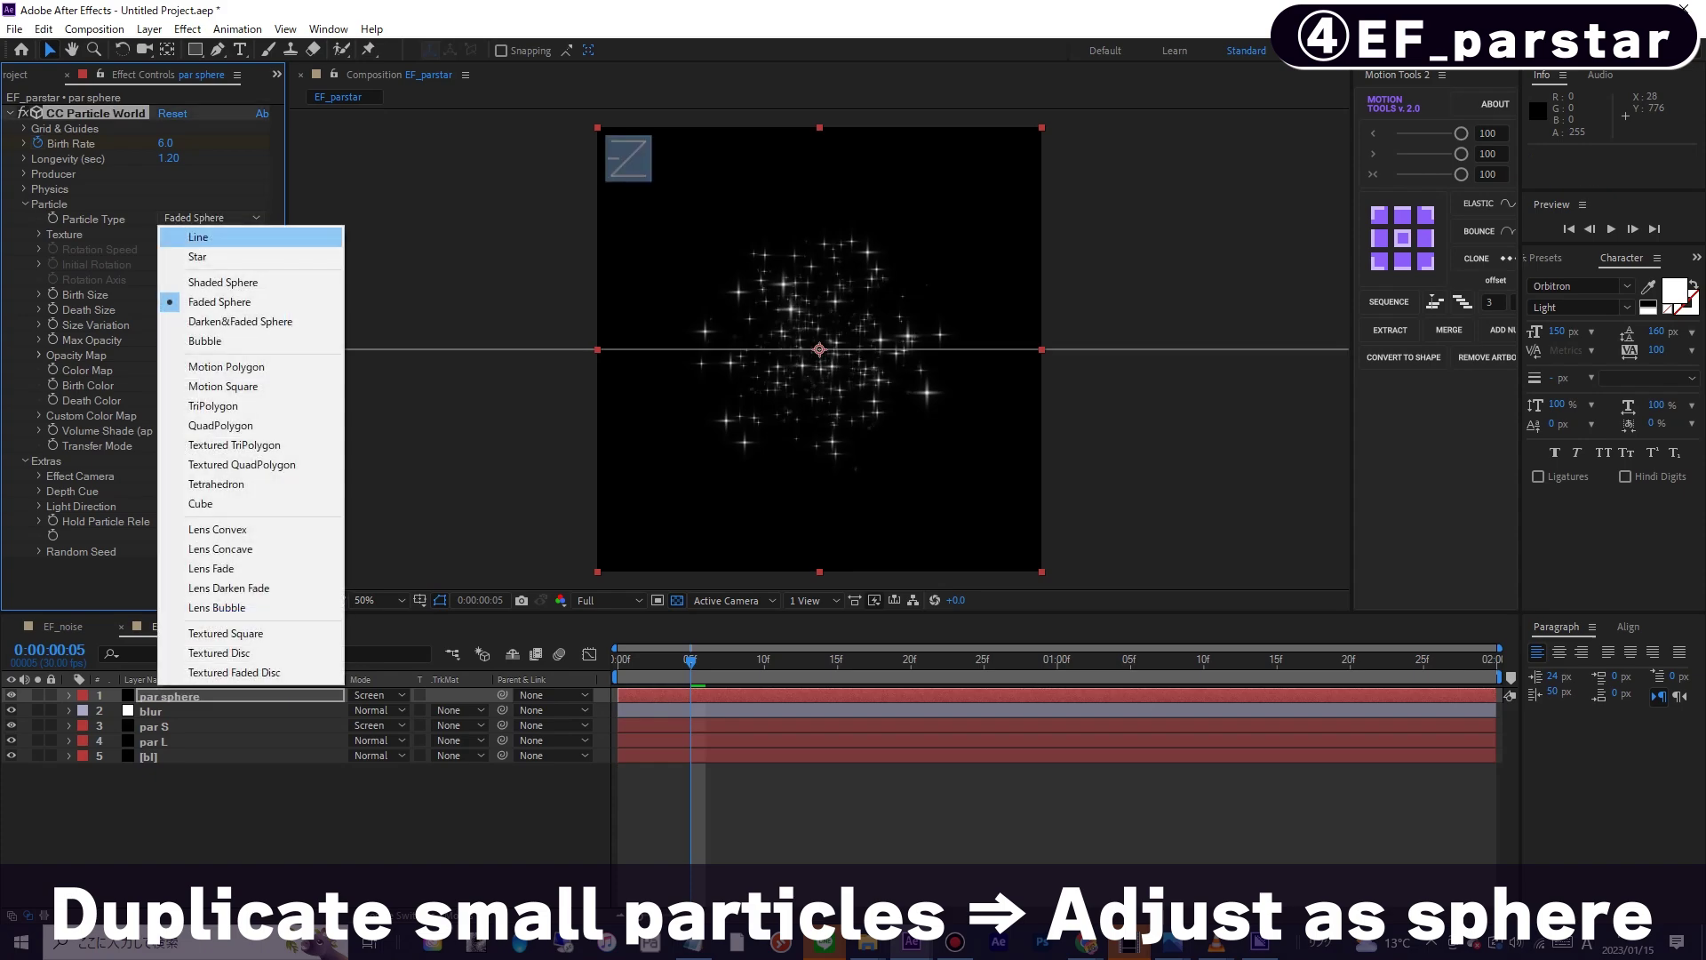
{"action": "left_click", "coordinate": [214, 283]}
{"action": "left_click", "coordinate": [210, 218]}
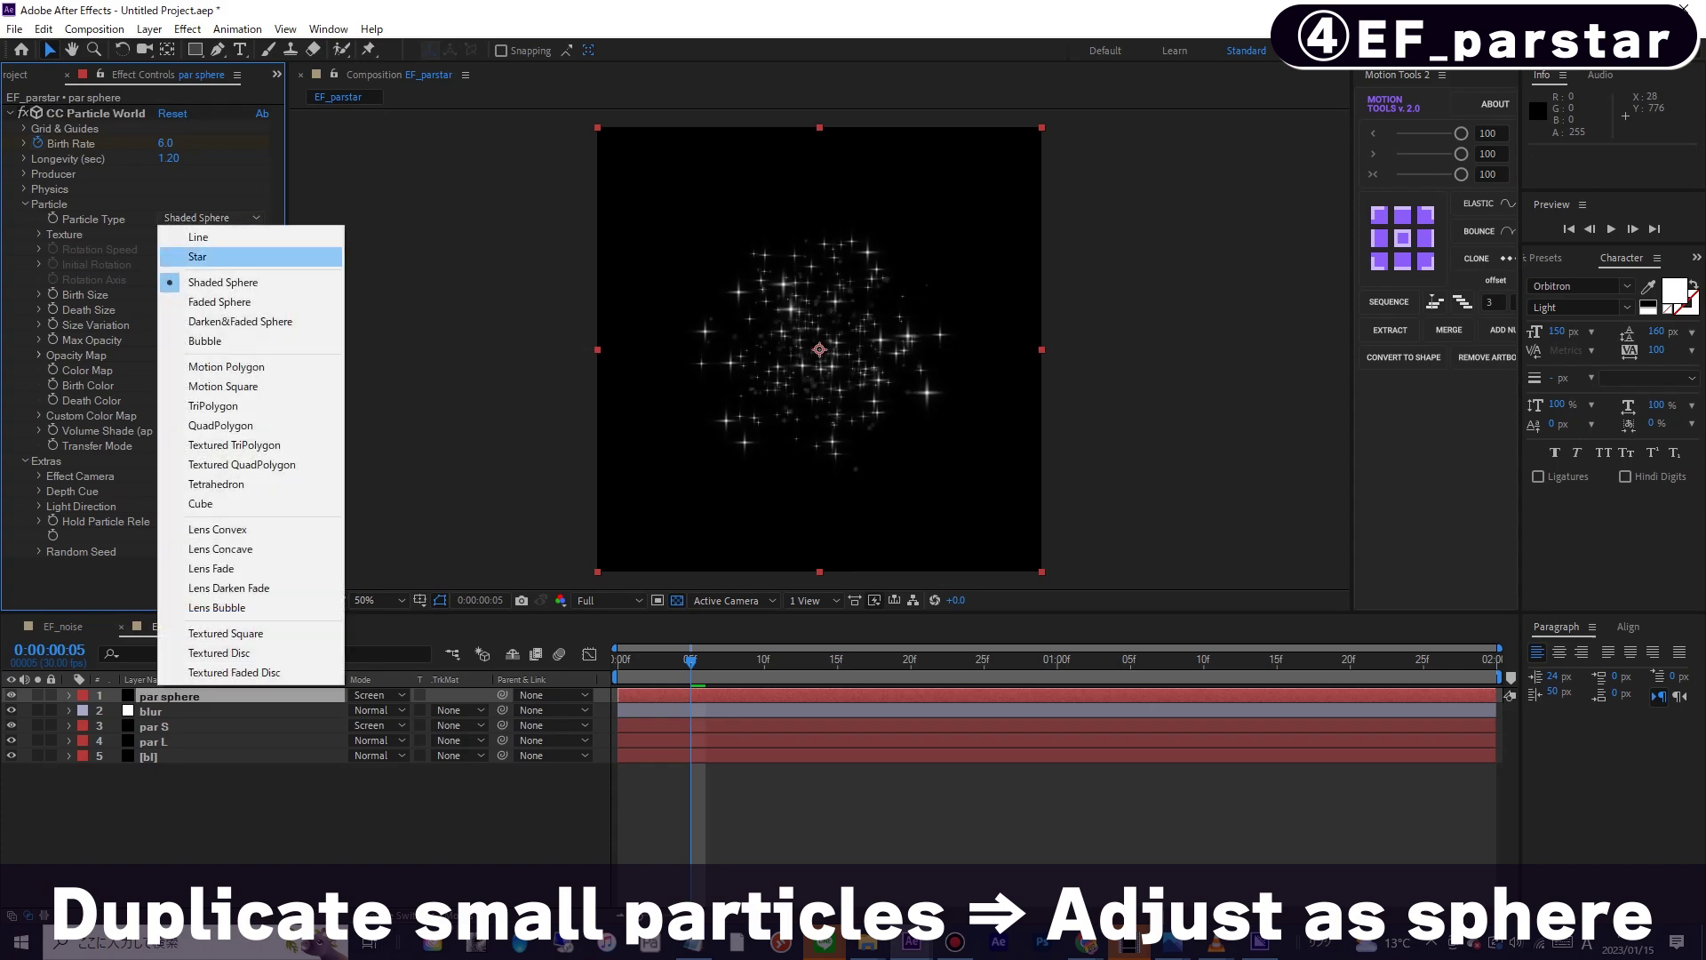
{"action": "left_click", "coordinate": [213, 301]}
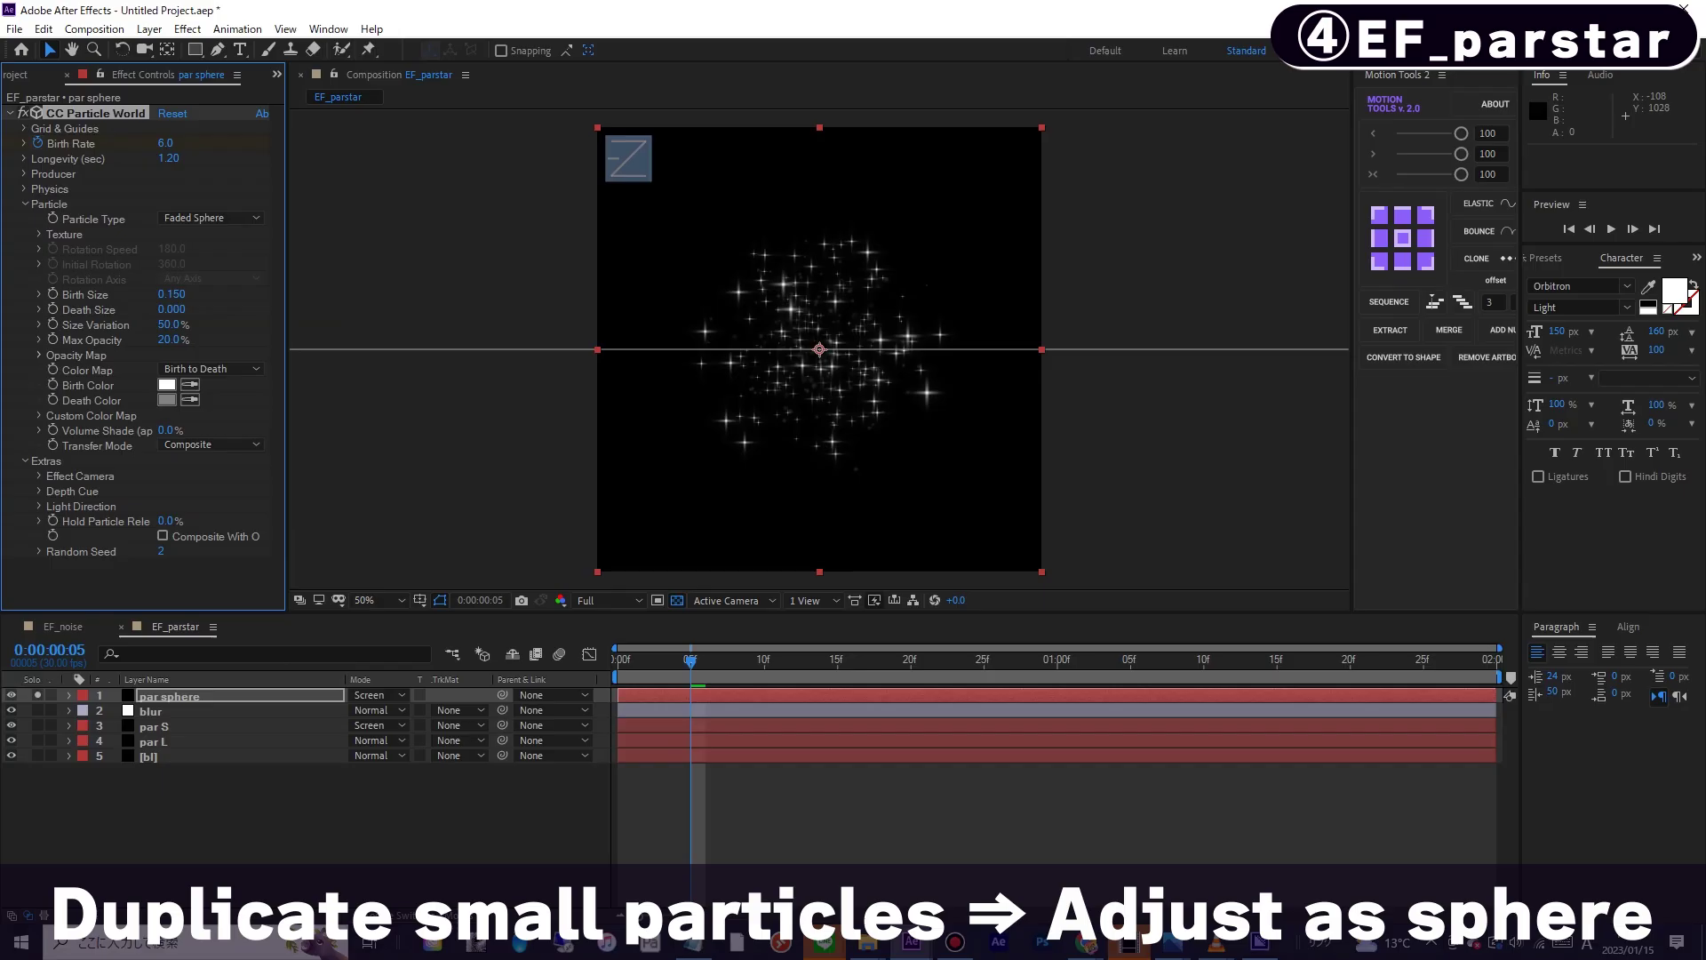
- Solo par sphere without the transparency grid and set its Max Opacity to 100% and Birth Size to 0.05
{"action": "left_click", "coordinate": [37, 695]}
{"action": "left_click", "coordinate": [677, 600]}
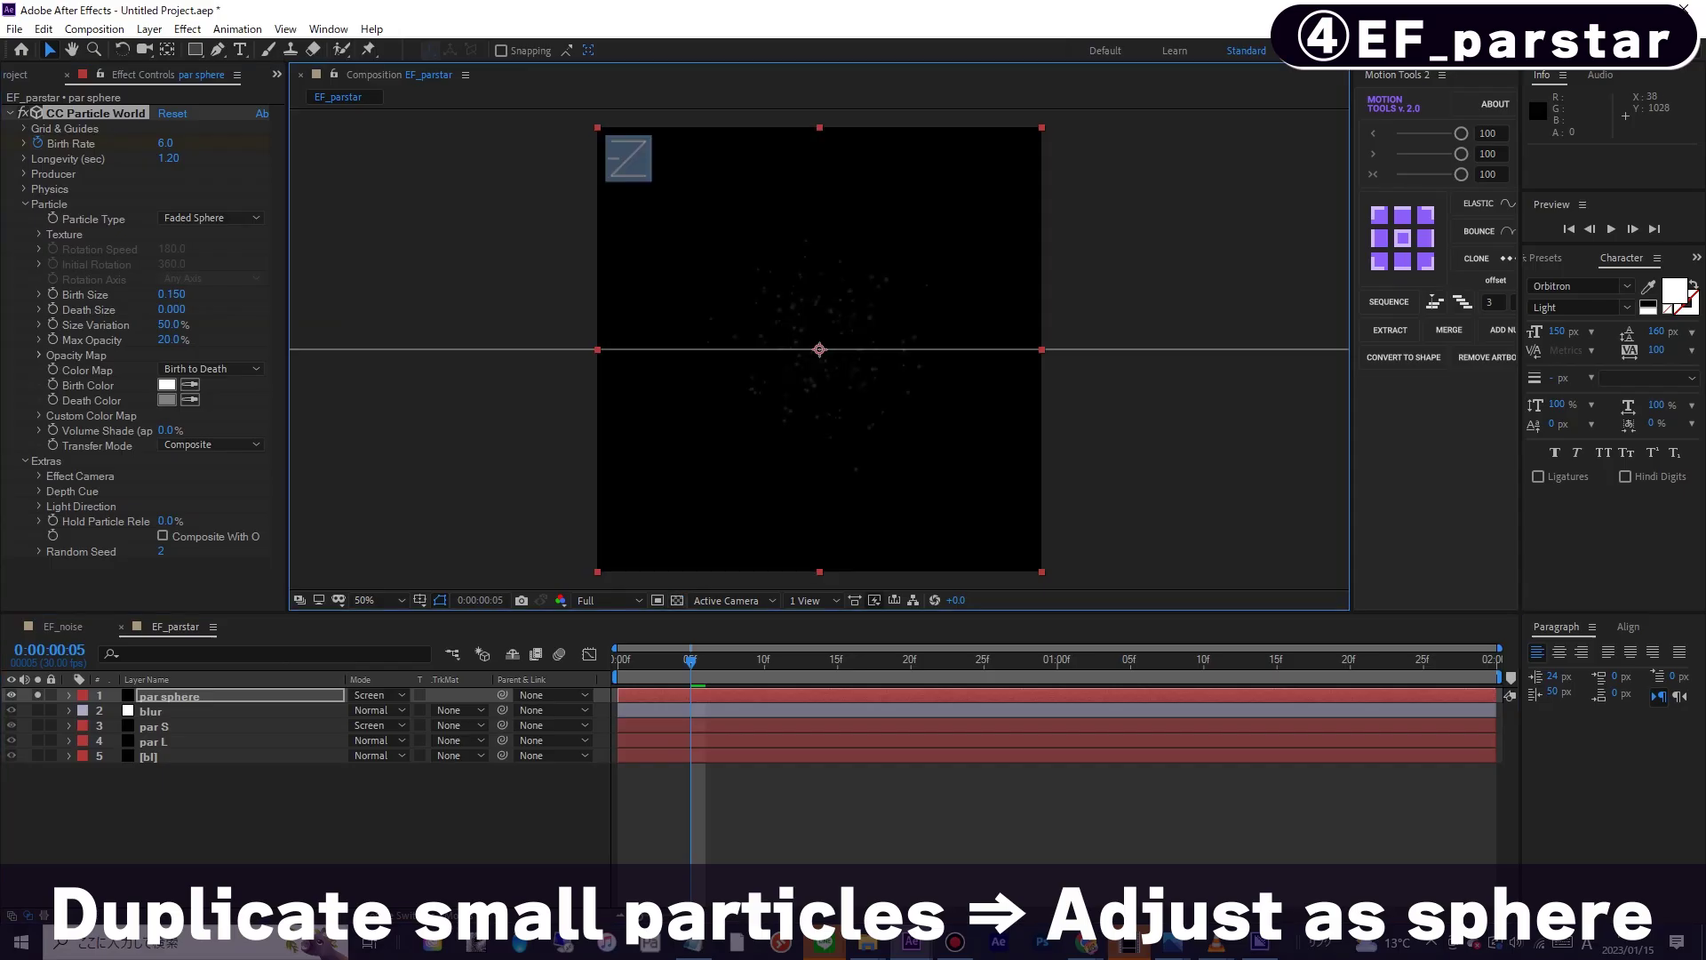
{"action": "left_click_drag", "start_coordinate": [169, 340], "coordinate": [249, 340]}
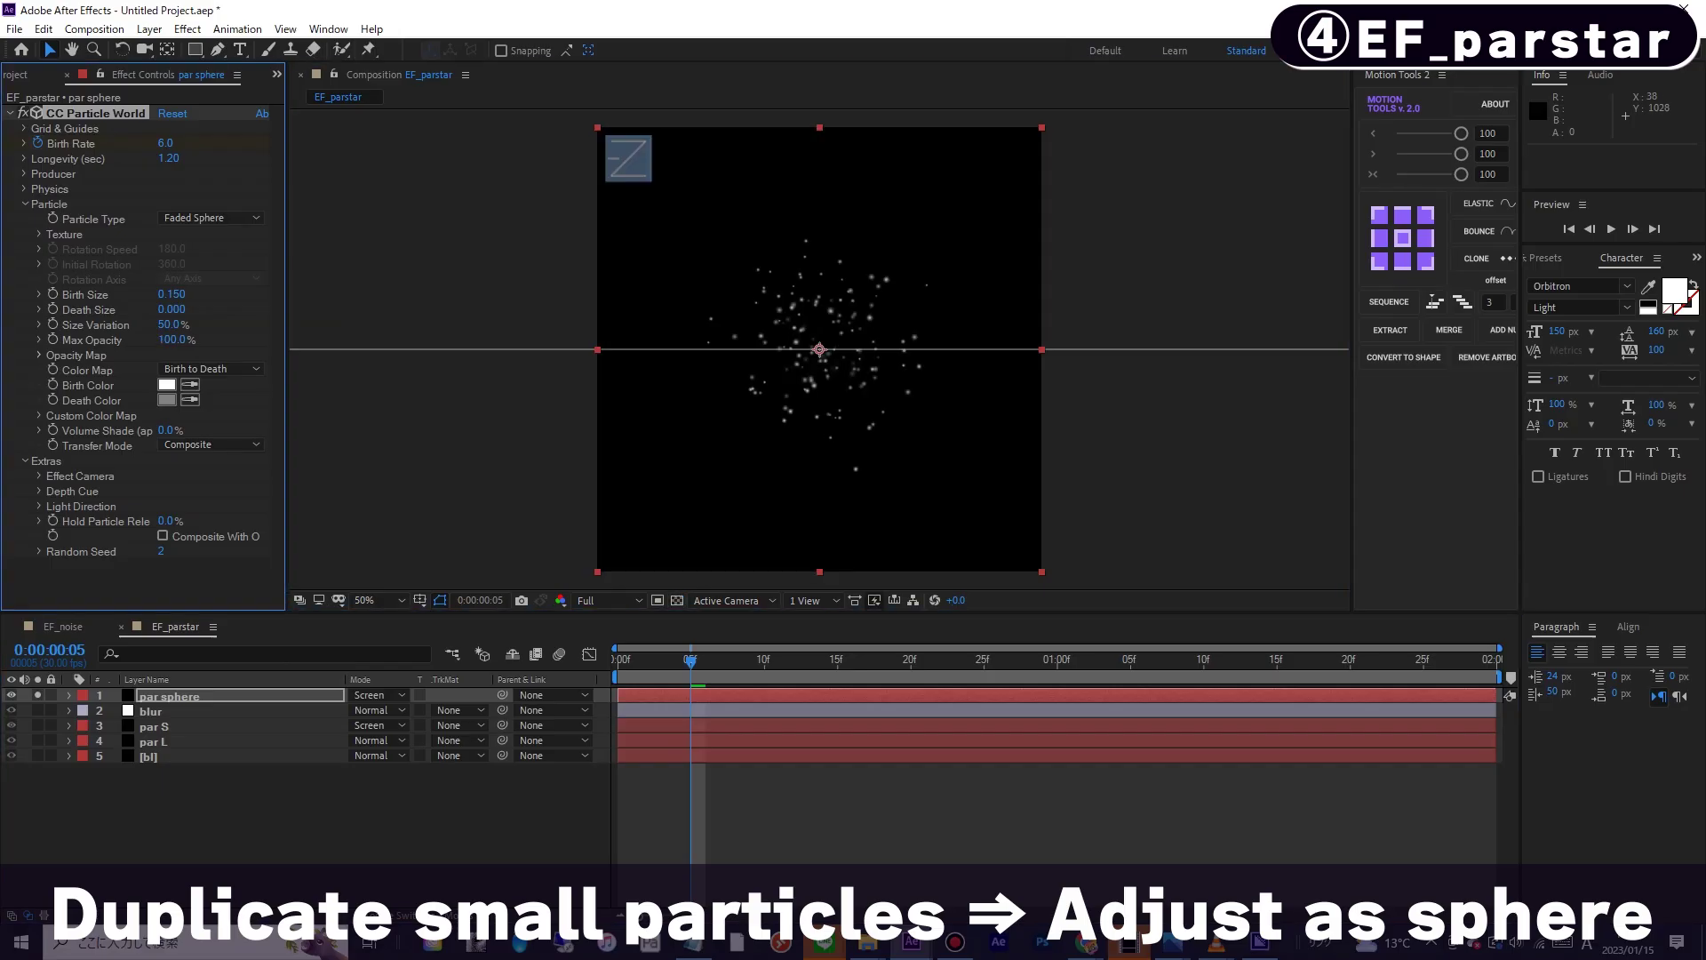
{"action": "left_click", "coordinate": [172, 295]}
{"action": "key", "text": "Return"}
- Reveal the par sphere keyframes and move the two Birth Rate keyframes to frames 10 and 15
{"action": "key", "text": "u"}
{"action": "left_click_drag", "start_coordinate": [691, 661], "coordinate": [765, 661]}
{"action": "mouse_move", "coordinate": [794, 717]}
{"action": "left_mouse_down"}
{"action": "mouse_move", "coordinate": [668, 747]}
{"action": "mouse_move", "coordinate": [764, 726]}
{"action": "left_mouse_up"}
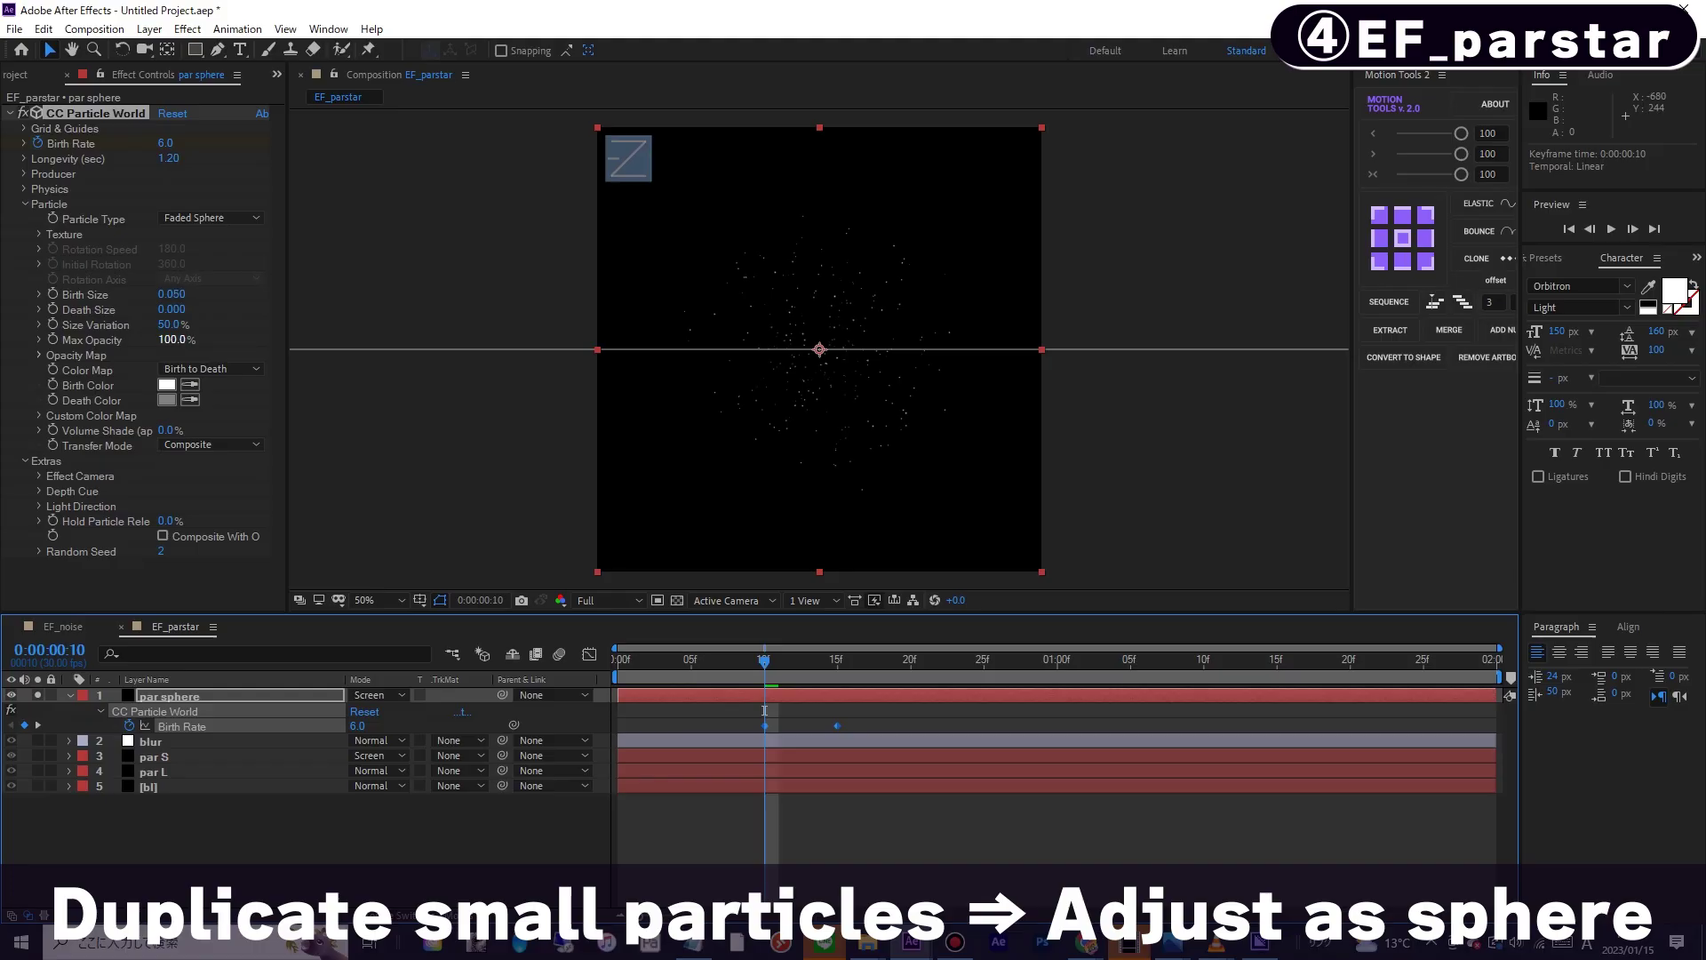
- Set the Size Variation of par sphere to 100% and its Birth Rate at frame 10 to 10, and preview the animation
{"action": "type", "text": "100"}
{"action": "key", "text": "Return"}
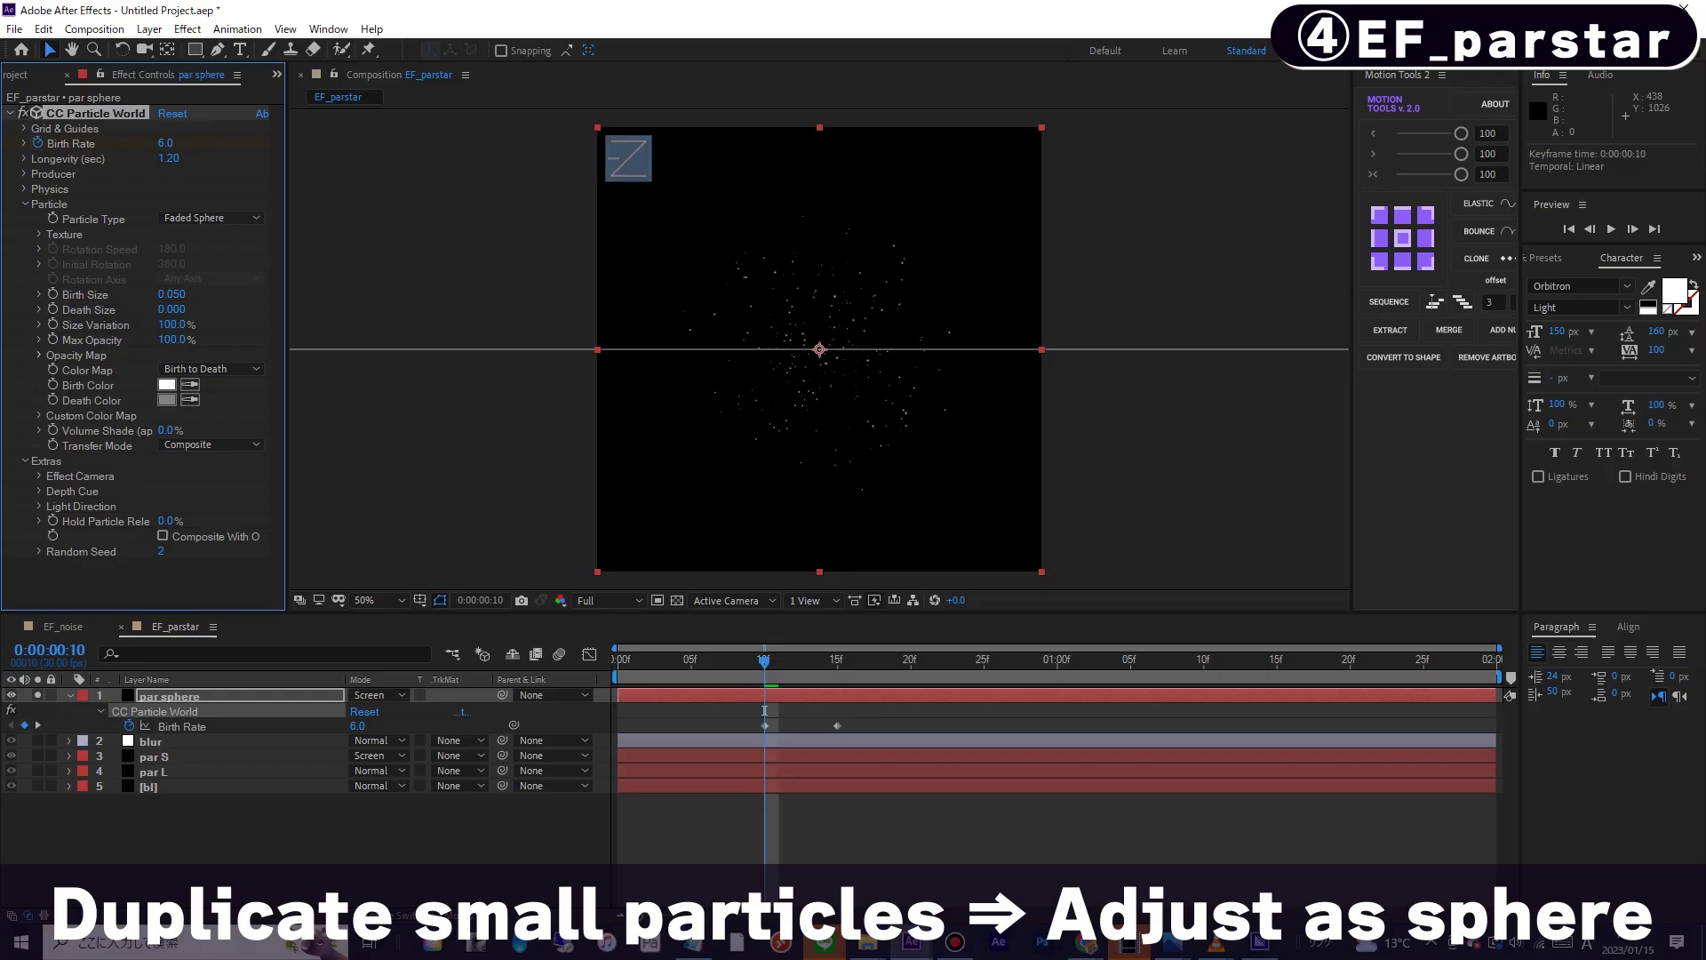
{"action": "left_click", "coordinate": [358, 726]}
{"action": "key", "text": "Return"}
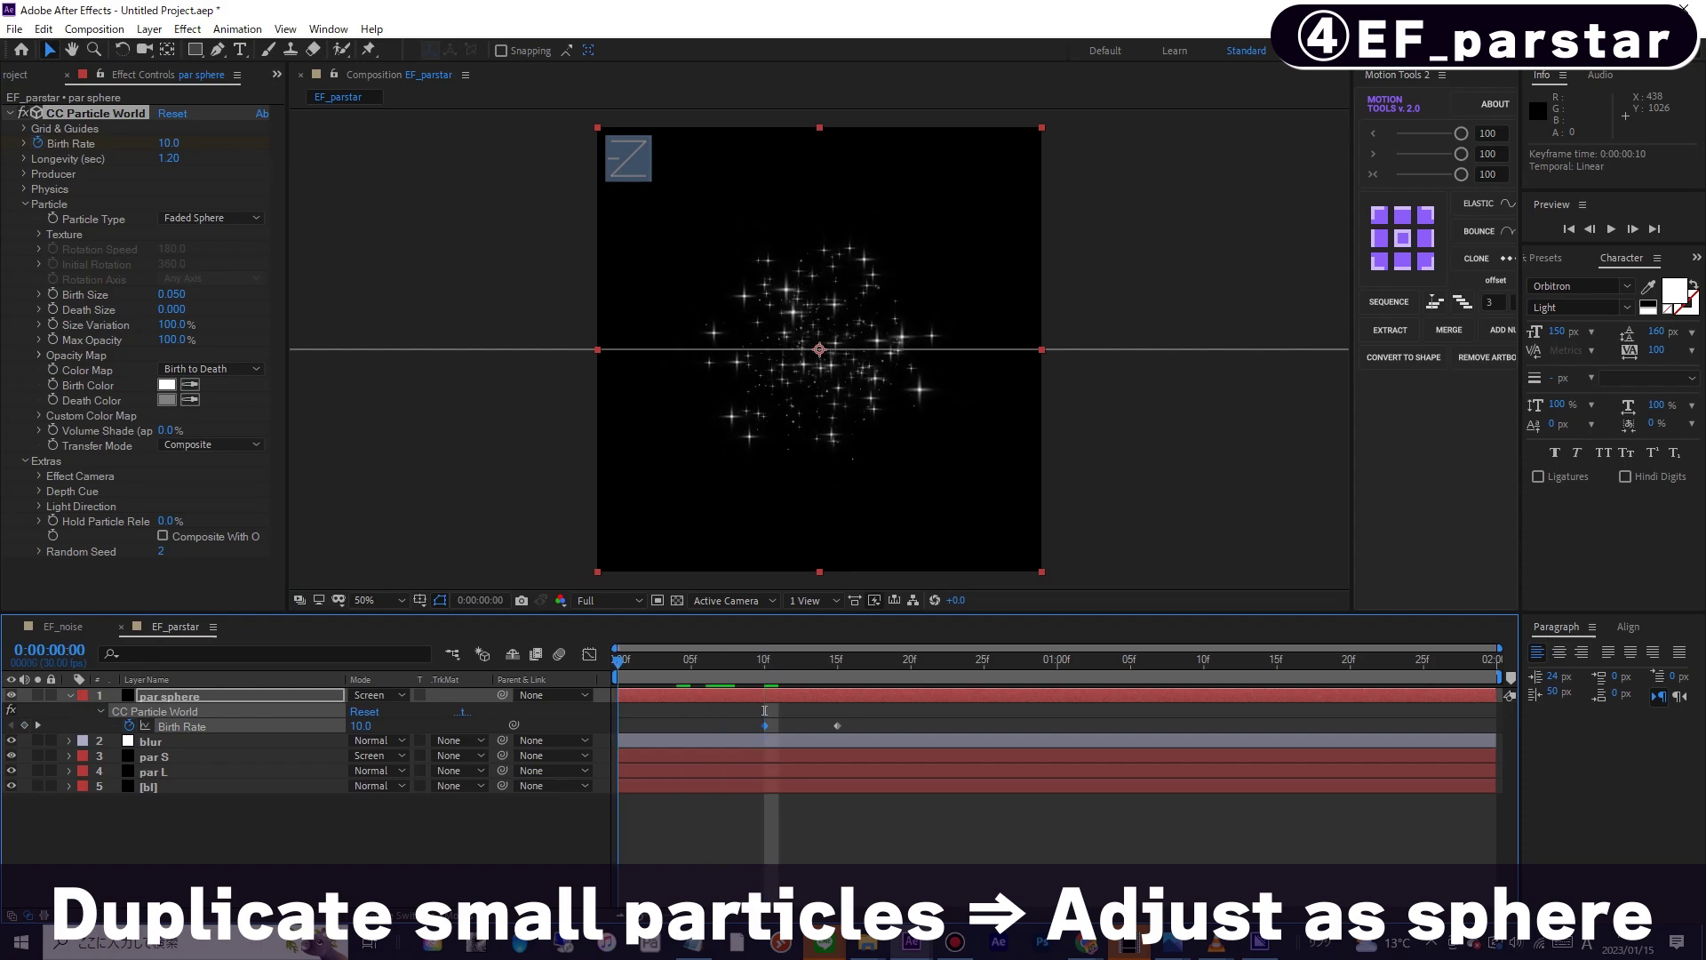
{"action": "key", "text": "space"}
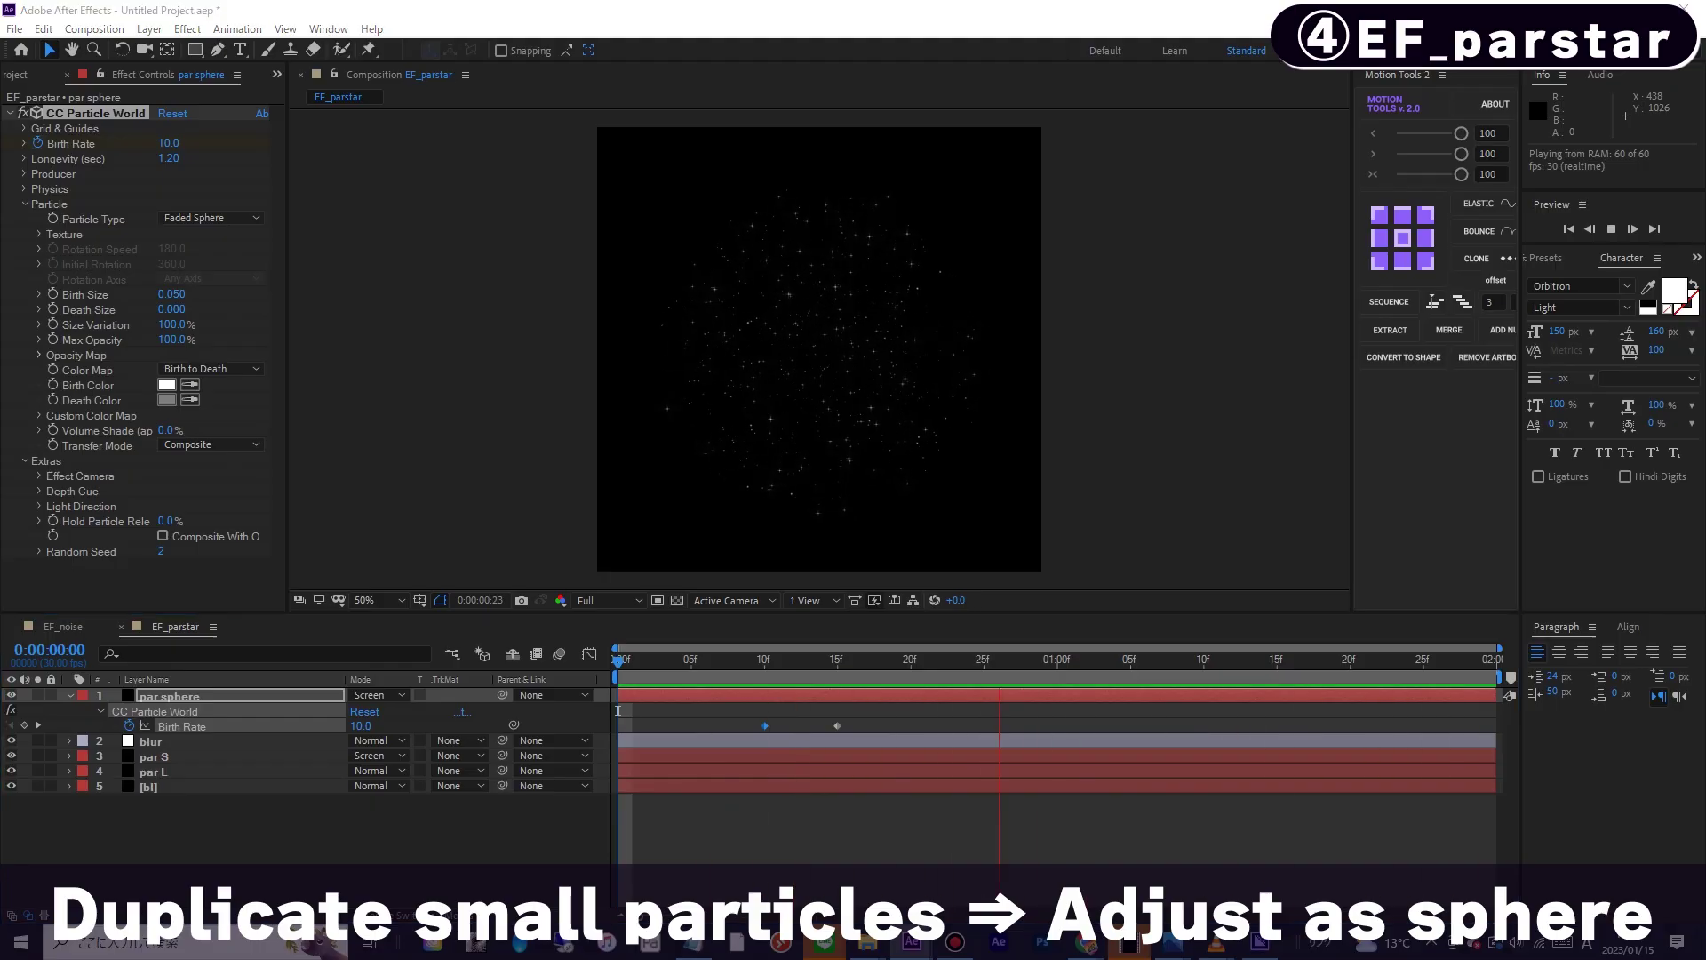
{"action": "key", "text": "k"}
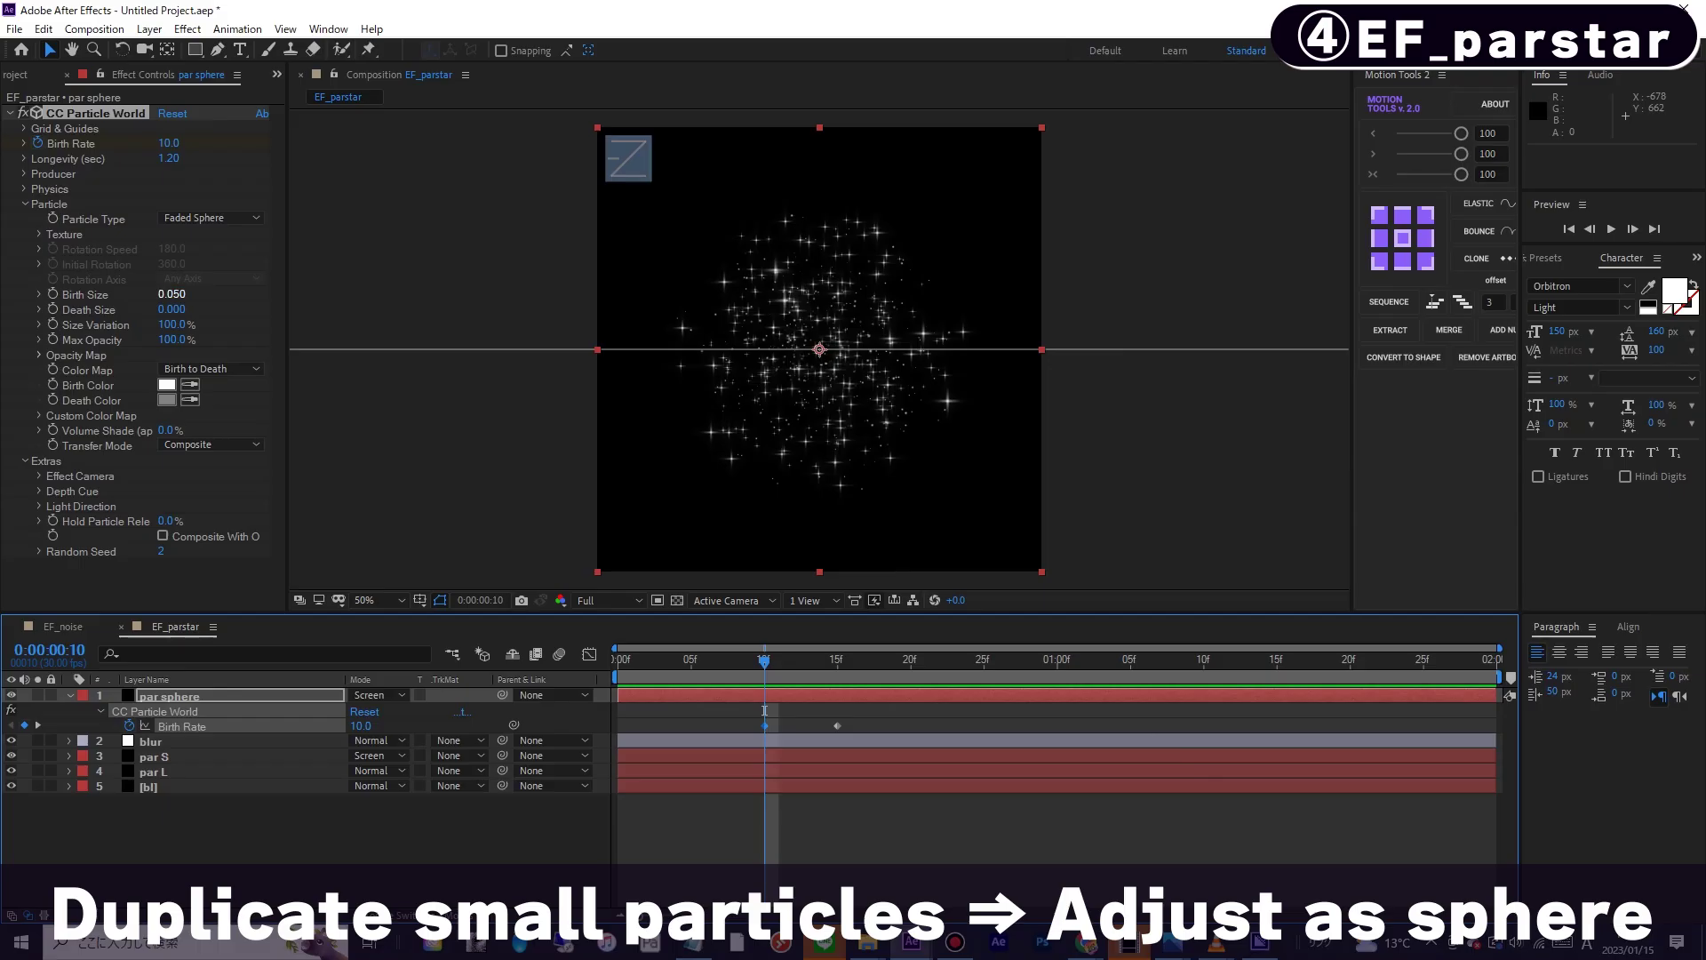
- Set the Birth Size of par sphere to 0.03, preview the animation and collapse the layer's keyframes
{"action": "left_click", "coordinate": [172, 294]}
{"action": "key", "text": "Return"}
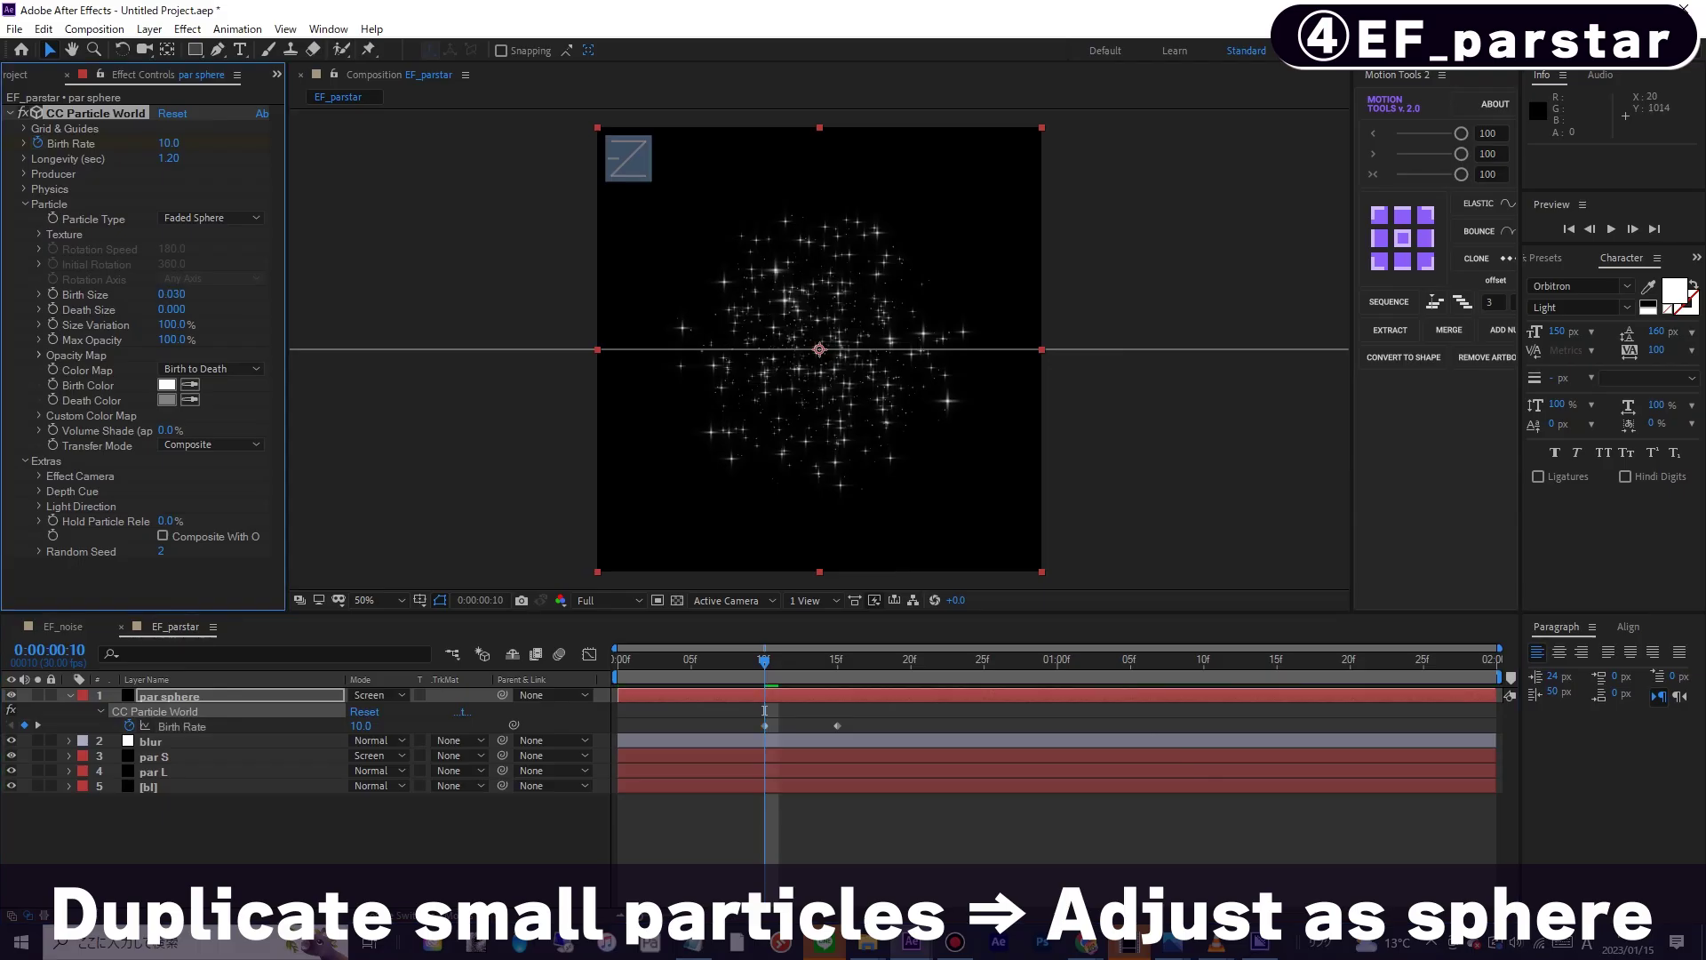
{"action": "key", "text": "space"}
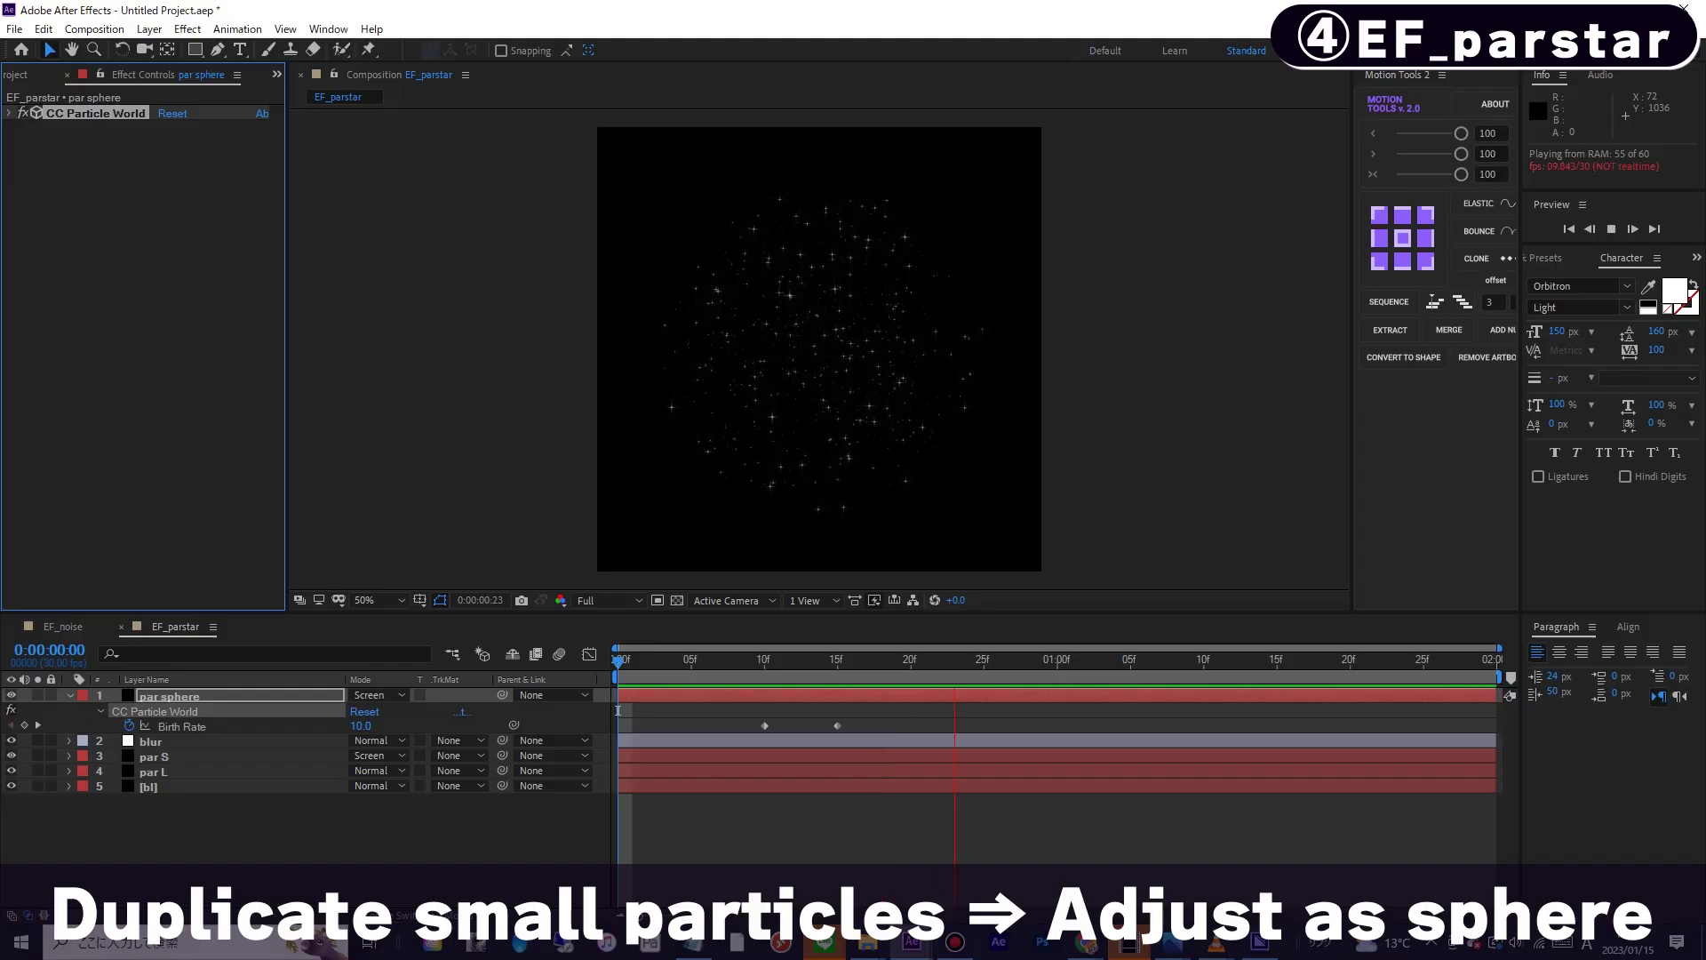
{"action": "key", "text": "u"}
{"action": "key", "text": "ctrl+shift+a"}
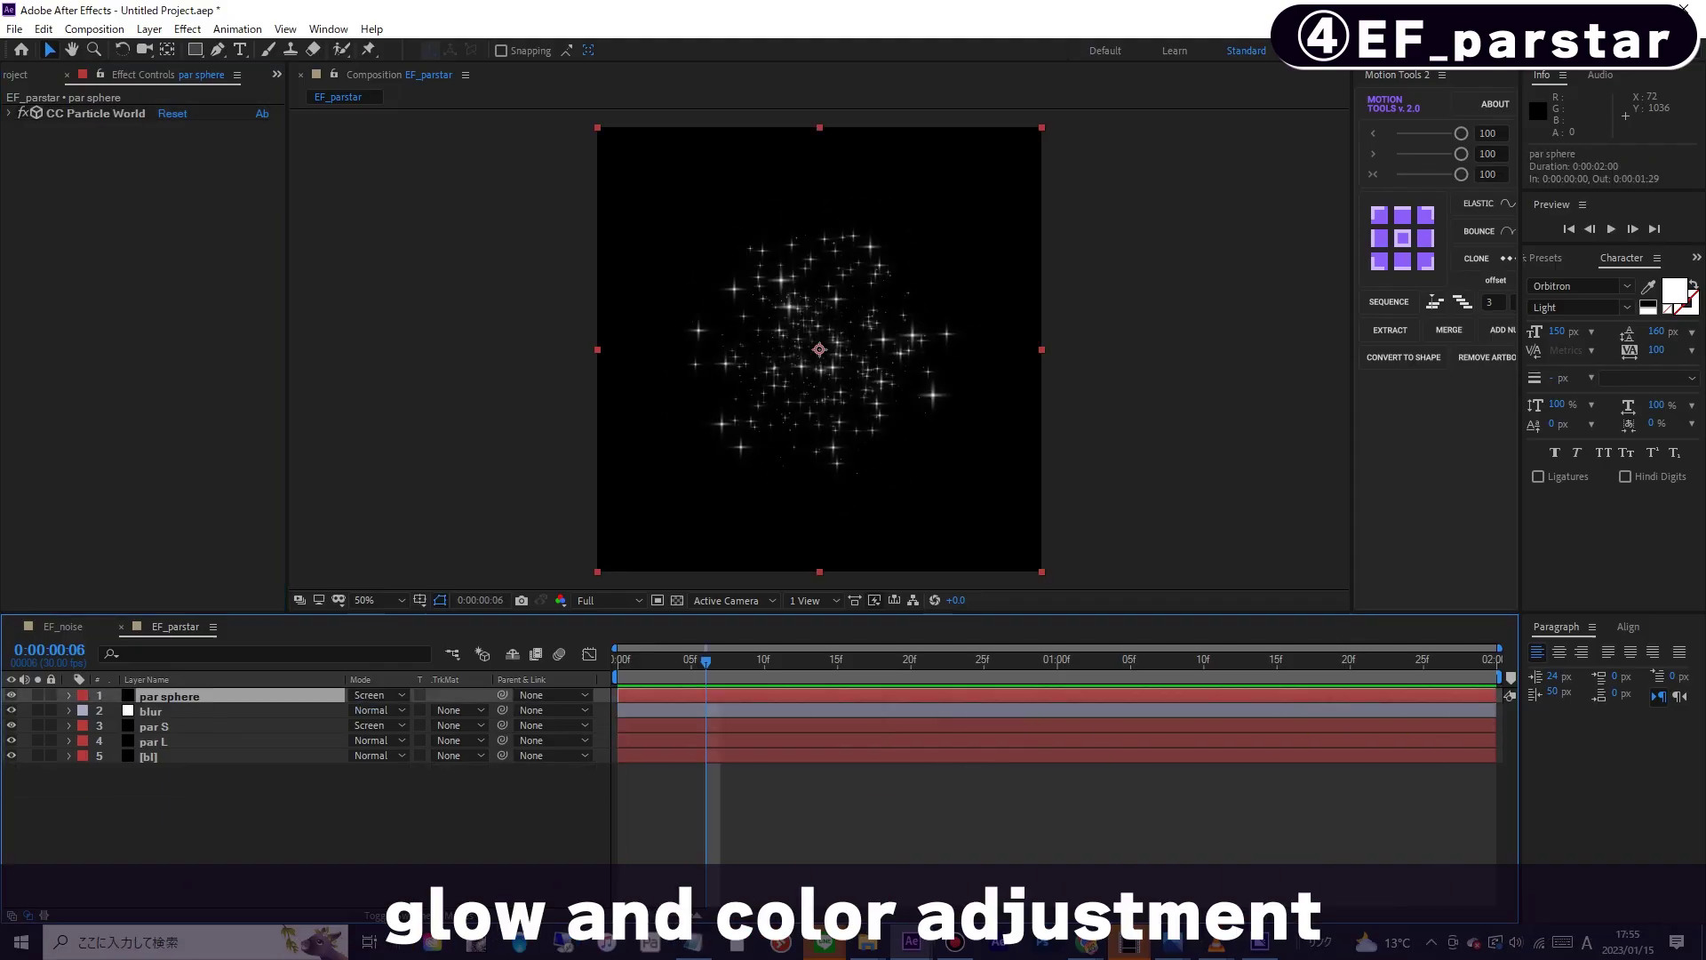
- Add an adjustment layer named glow at the top of EF_parstar
{"action": "key", "text": "ctrl+alt+y"}
{"action": "key", "text": "Return"}
{"action": "type", "text": "g"}
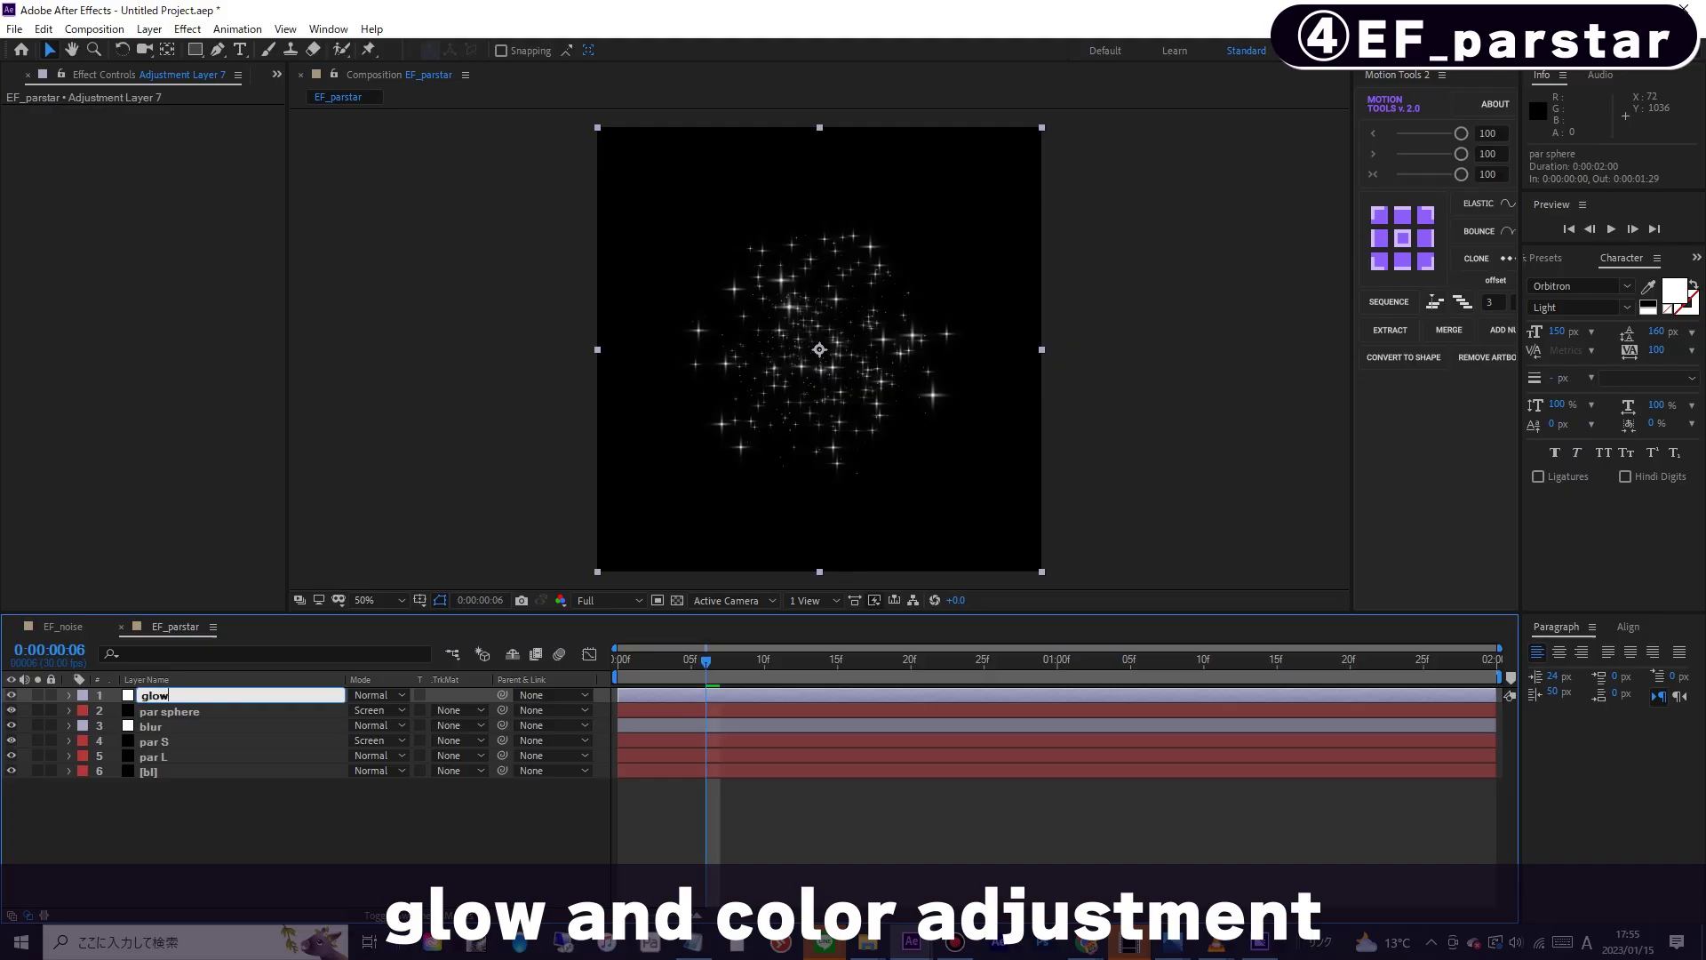
{"action": "type", "text": "low"}
{"action": "key", "text": "Return"}
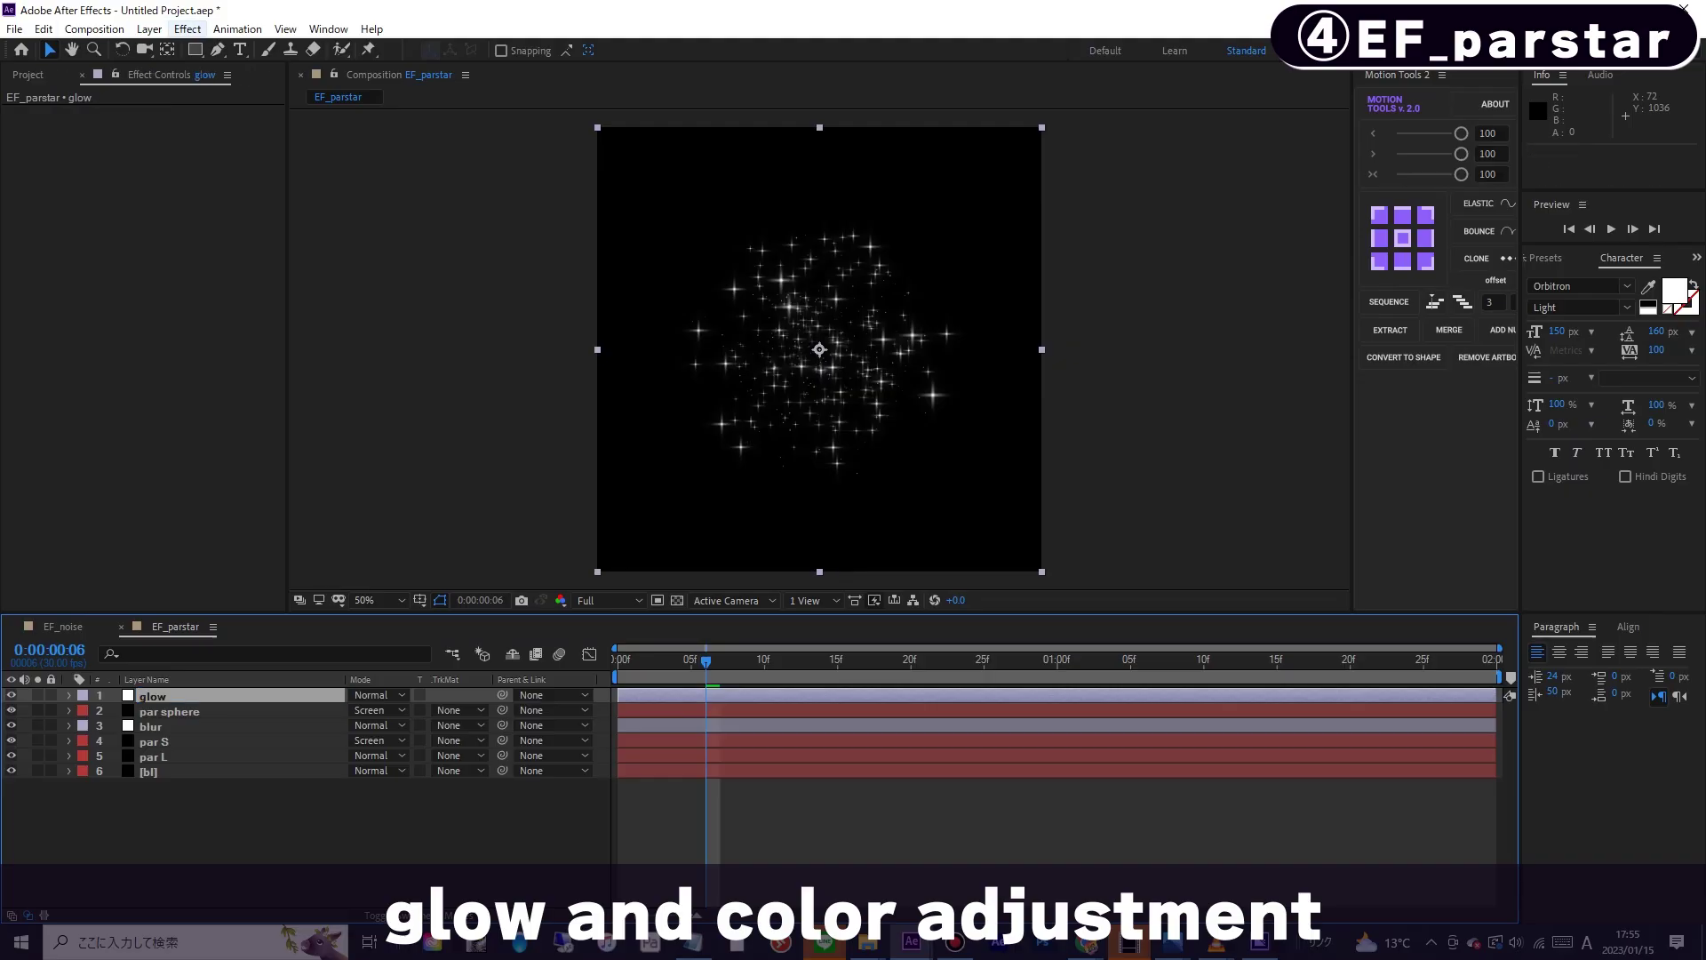
- Apply the Stylize Glow effect to the glow layer and set its Glow Threshold to 80%
{"action": "left_click", "coordinate": [187, 29]}
{"action": "mouse_move", "coordinate": [214, 681]}
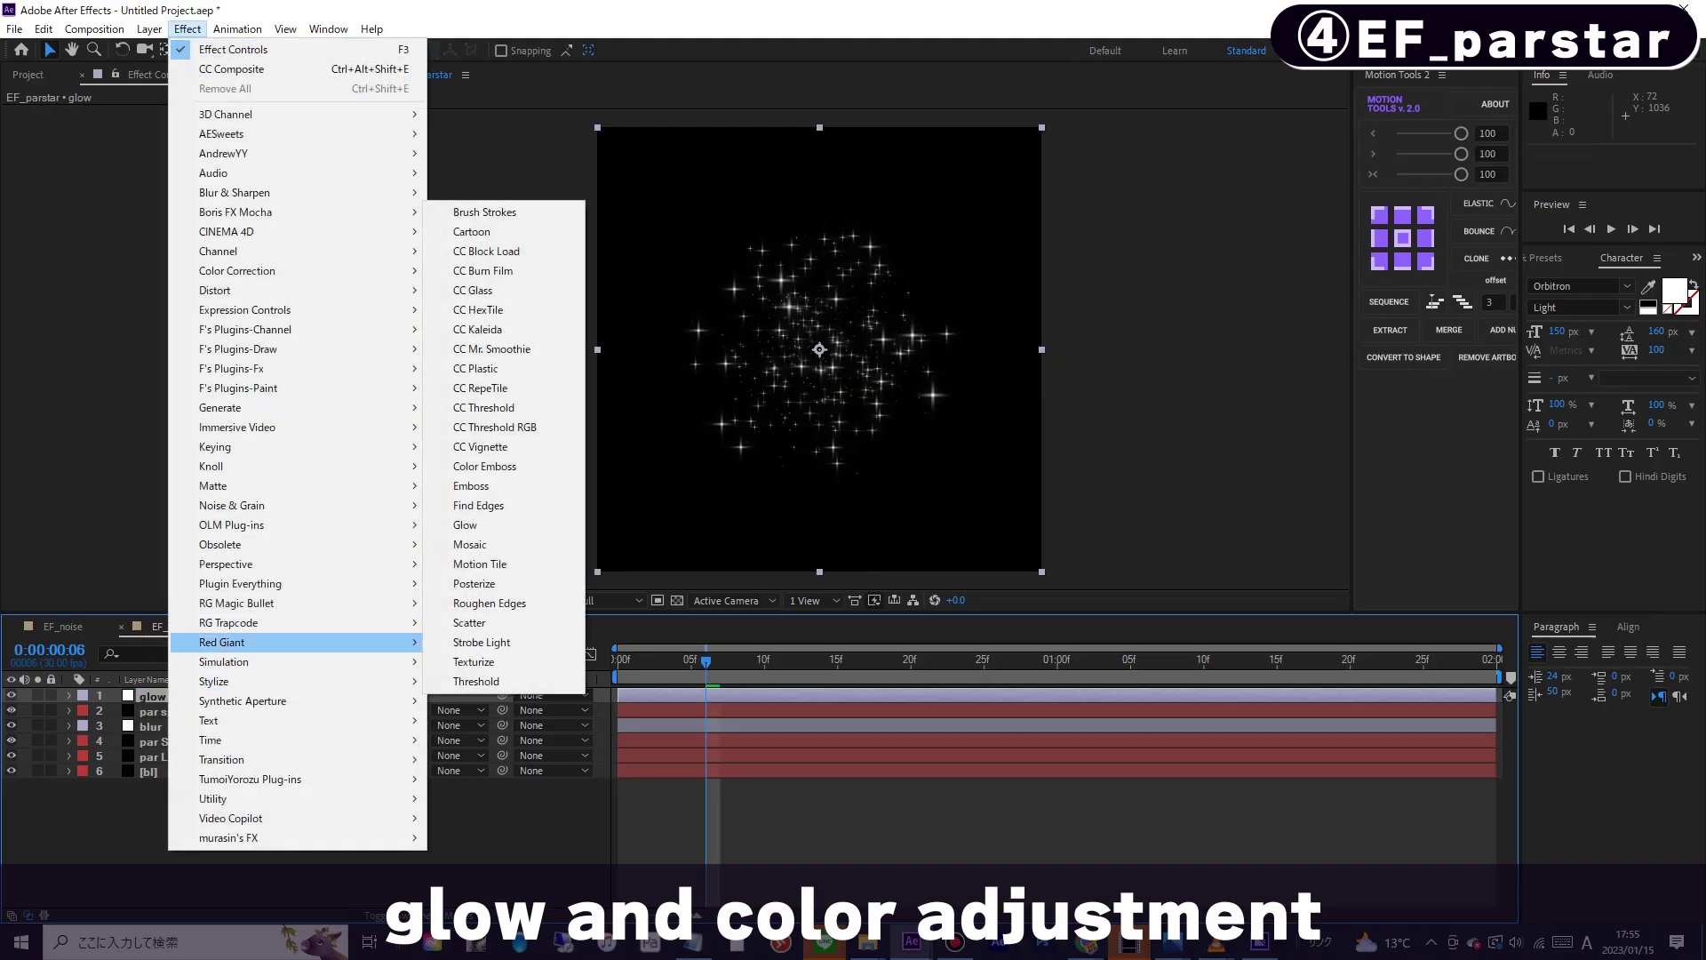
{"action": "left_click", "coordinate": [464, 524]}
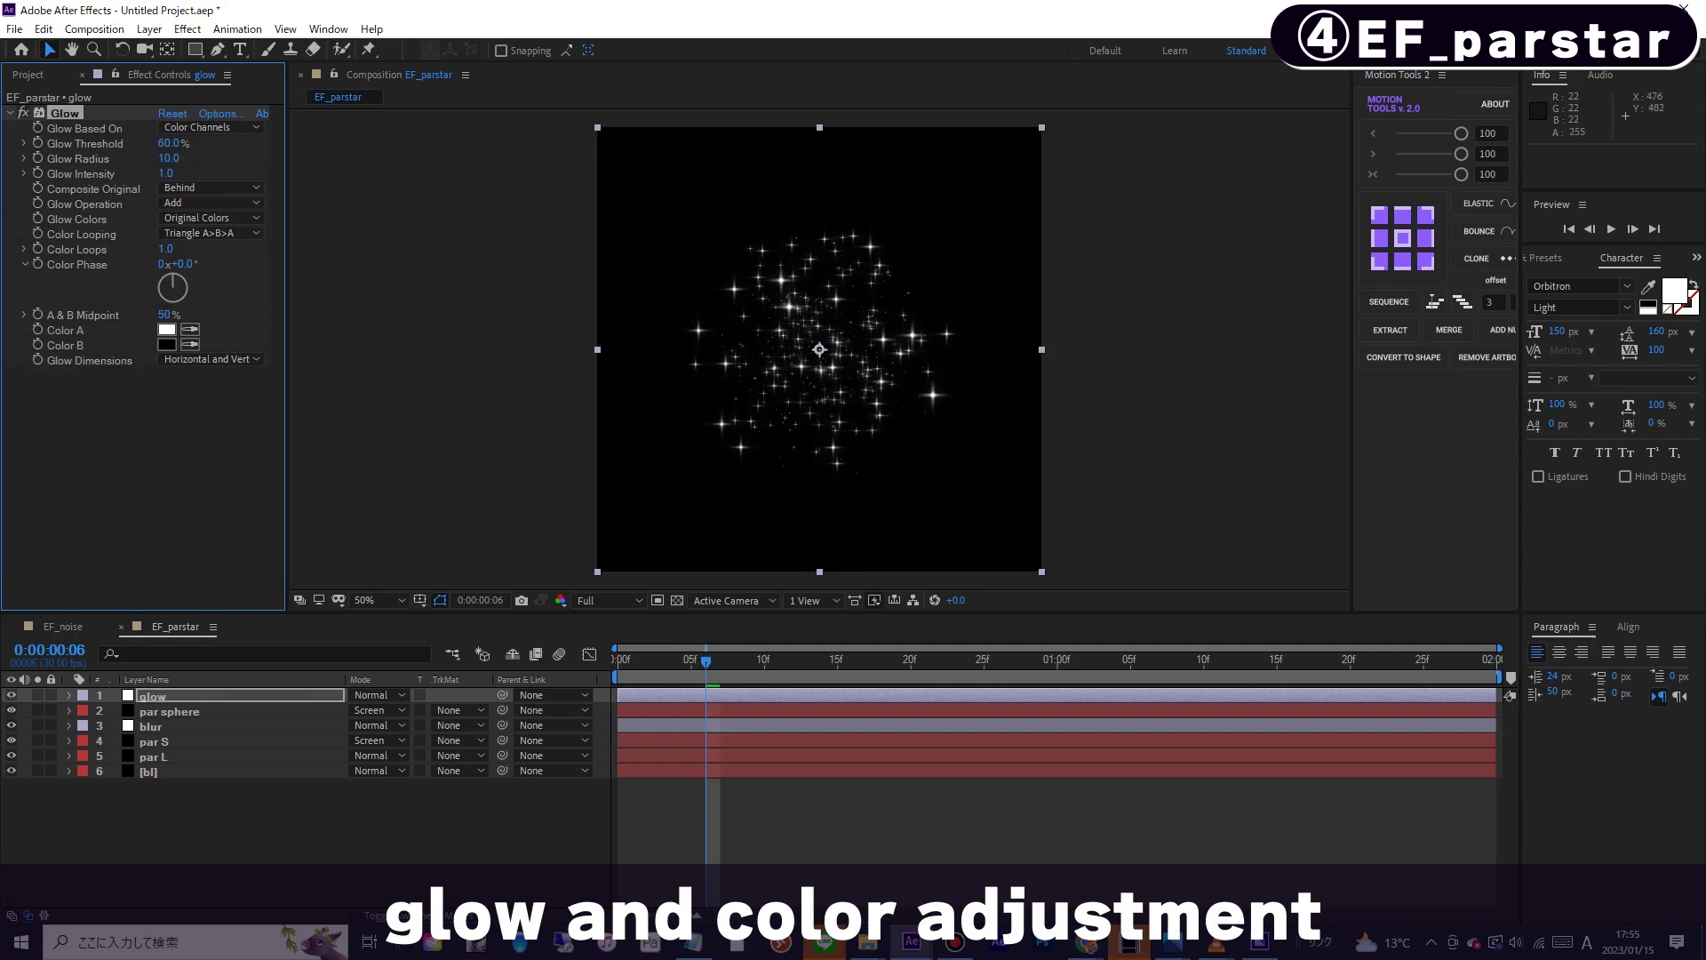
{"action": "left_click", "coordinate": [169, 143]}
{"action": "key", "text": "Return"}
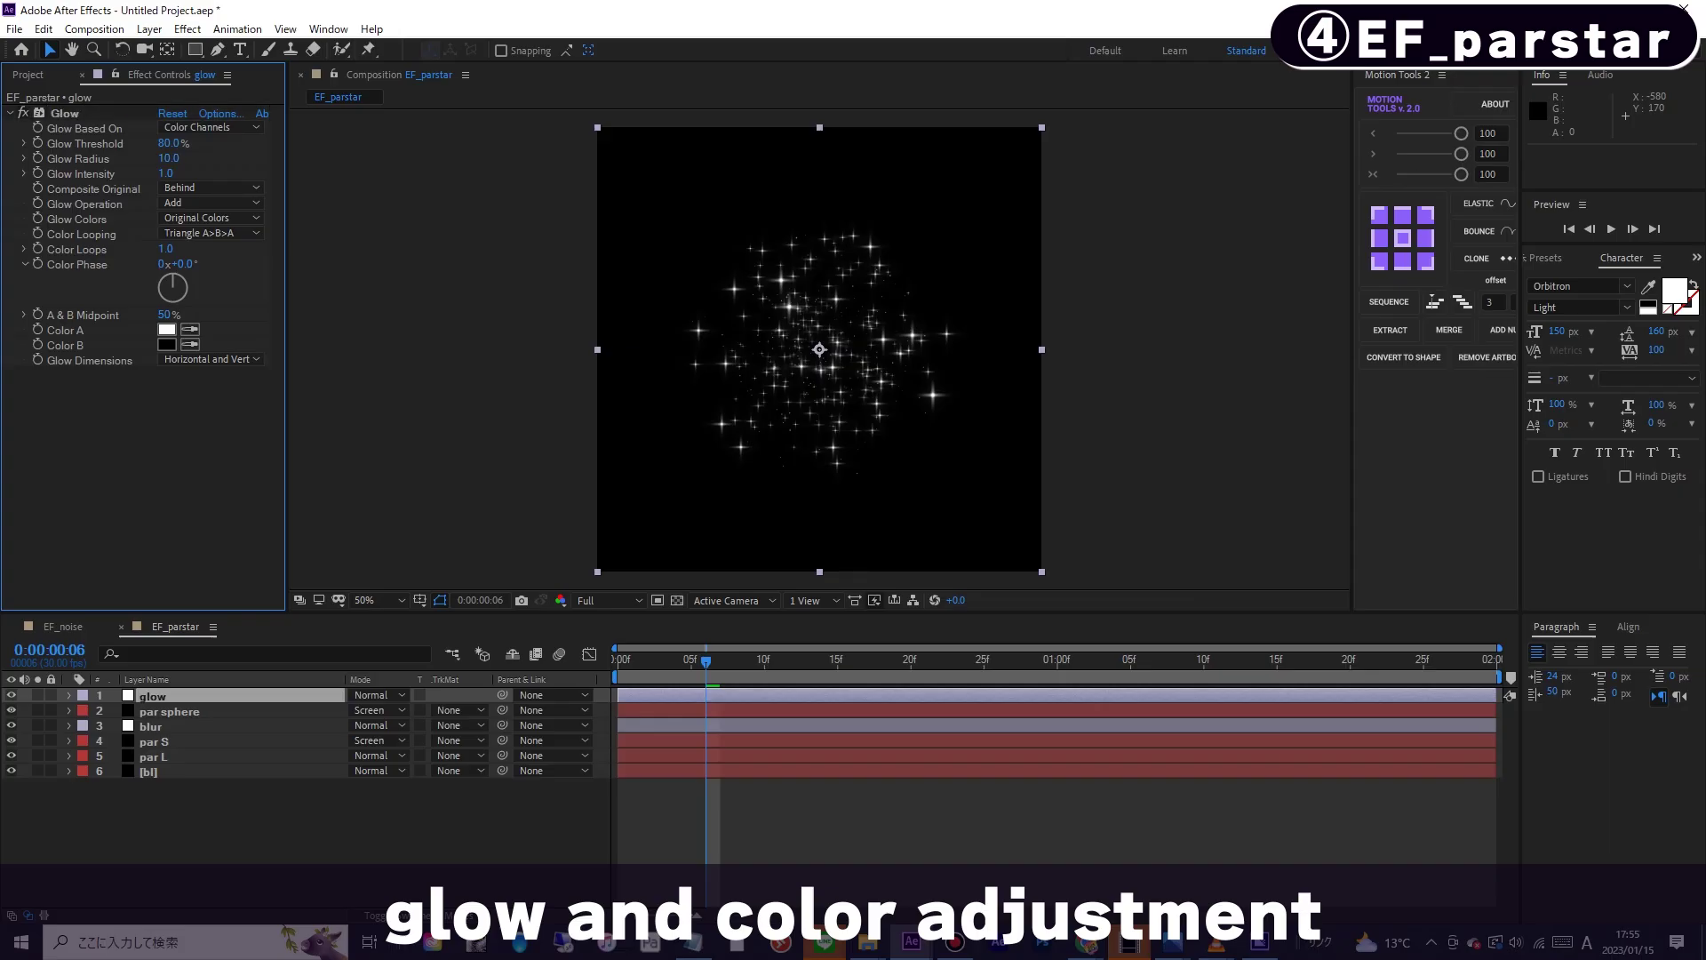
- Duplicate the Glow effect and give the copy a Glow Threshold of 30% and a Glow Radius of 30
{"action": "key", "text": "ctrl+d"}
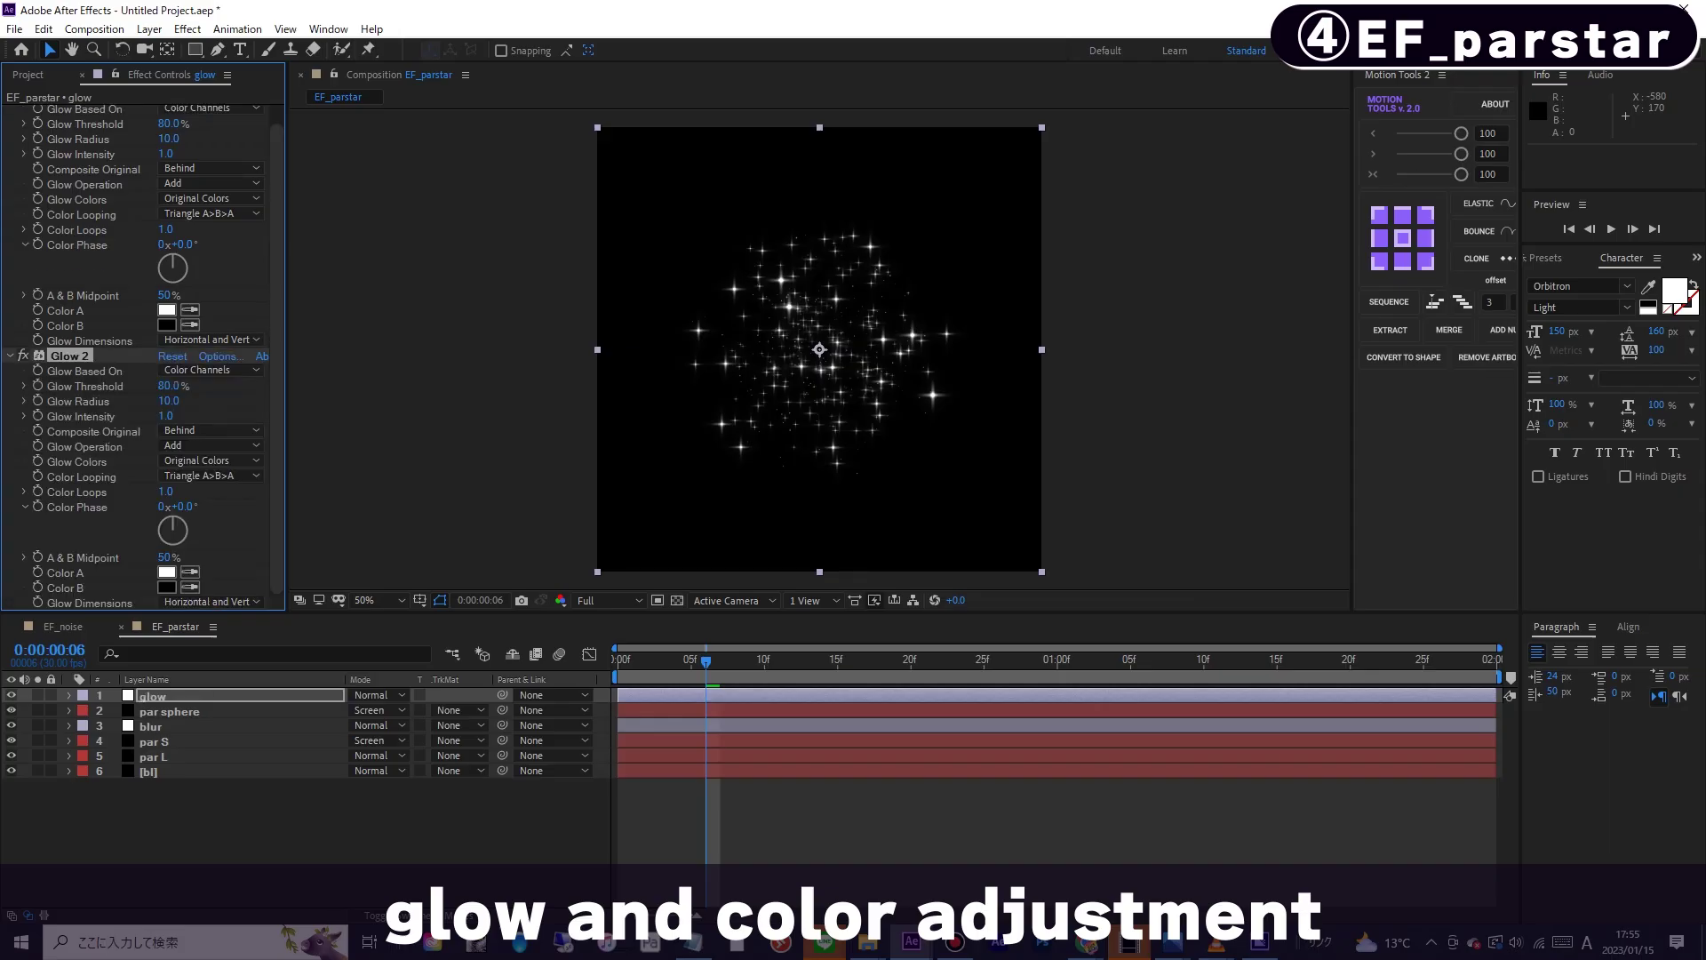
{"action": "left_click", "coordinate": [169, 386]}
{"action": "key", "text": "Tab"}
{"action": "type", "text": "30"}
{"action": "key", "text": "Return"}
{"action": "left_click_drag", "start_coordinate": [169, 385], "coordinate": [113, 385]}
{"action": "left_click", "coordinate": [169, 385]}
{"action": "type", "text": "30"}
{"action": "key", "text": "Return"}
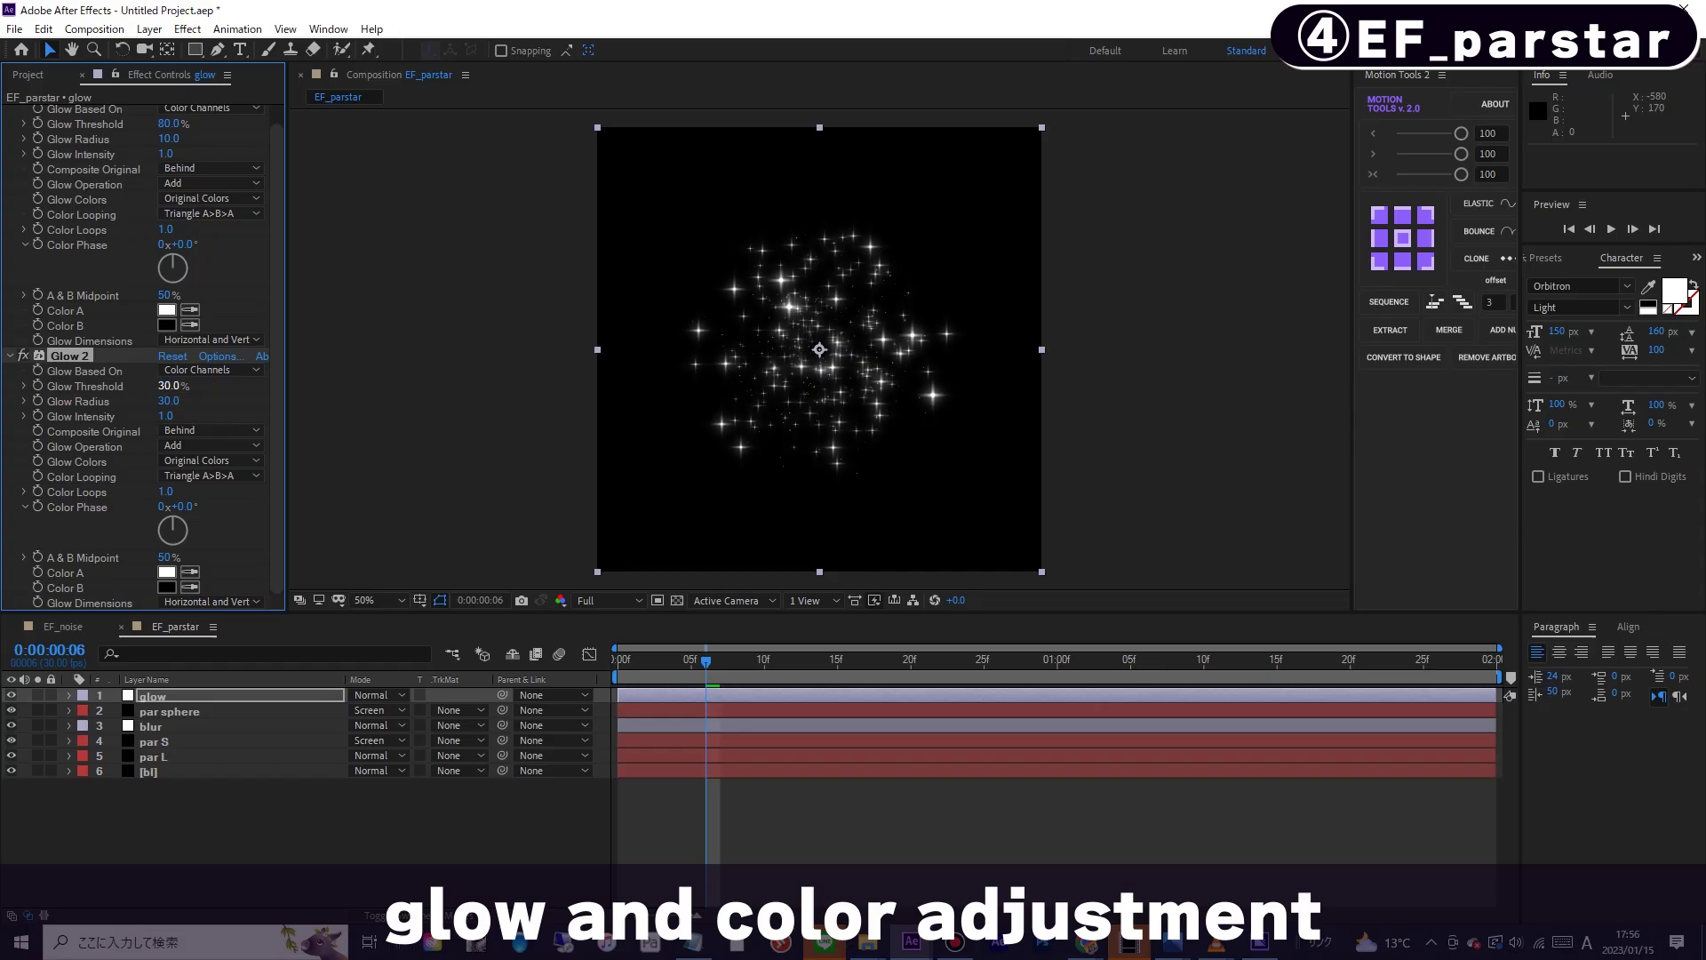
- Set the Glow Intensity of Glow 2 to 0.5, preview the animation and collapse both Glow effects
{"action": "left_click", "coordinate": [166, 416]}
{"action": "key", "text": "space"}
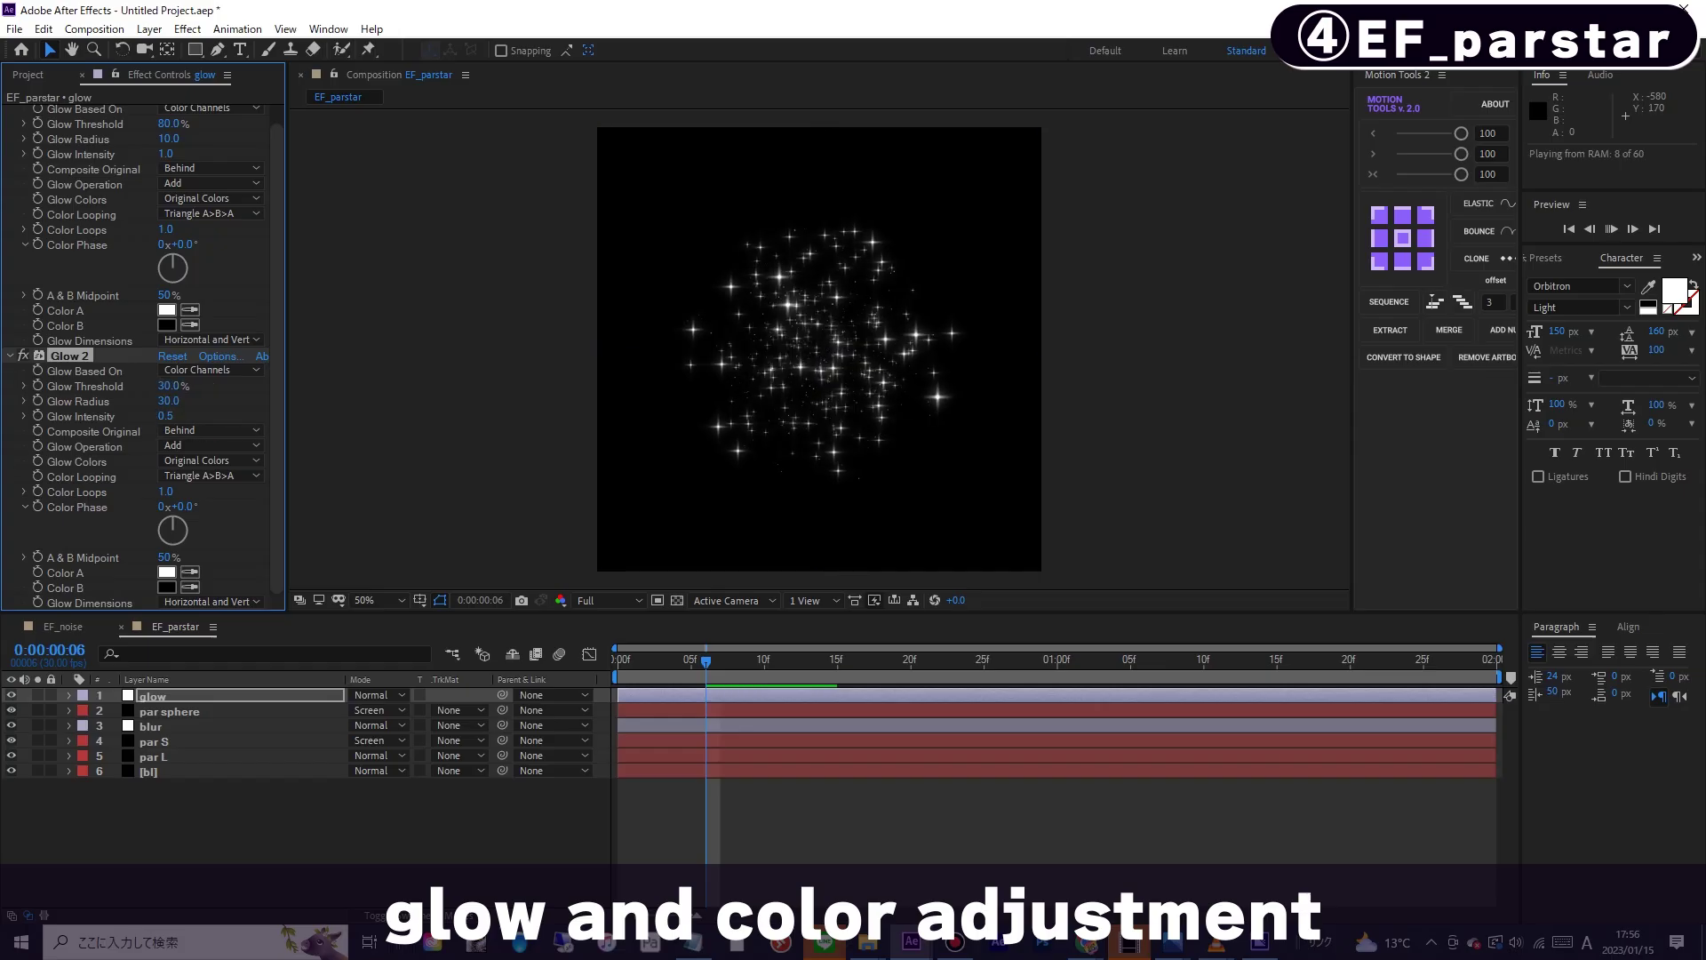
{"action": "scroll", "coordinate": [142, 355], "scroll_direction": "up", "scroll_amount": 1}
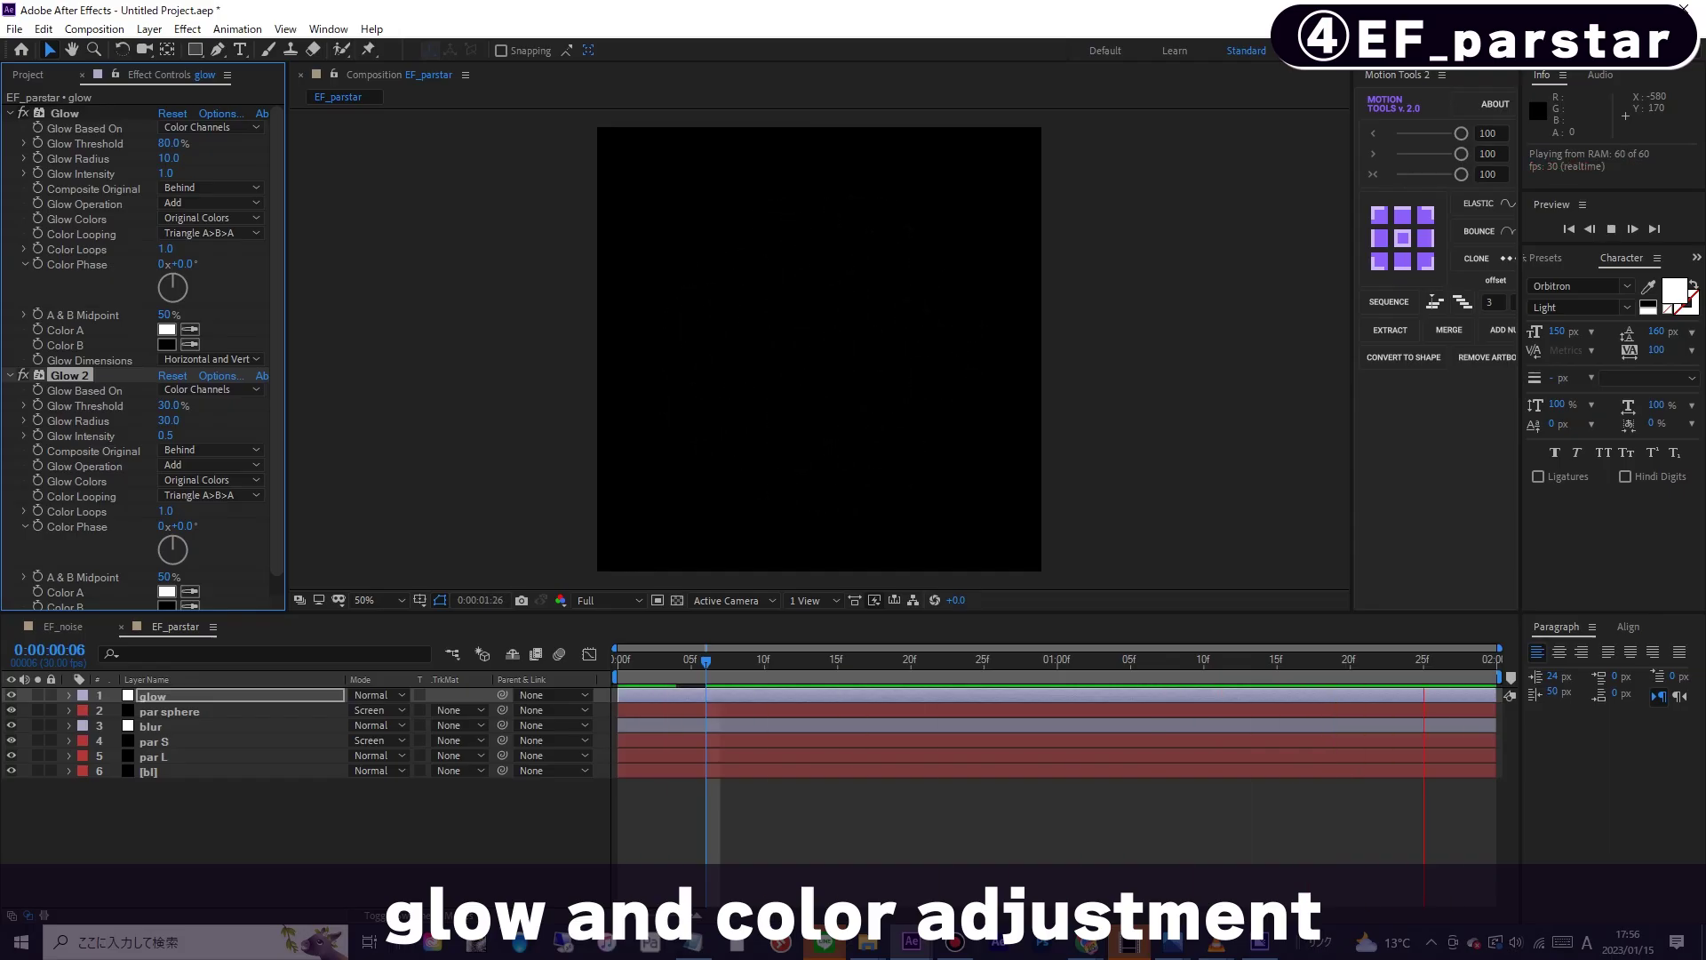
{"action": "left_click", "coordinate": [10, 112]}
{"action": "left_click", "coordinate": [10, 128]}
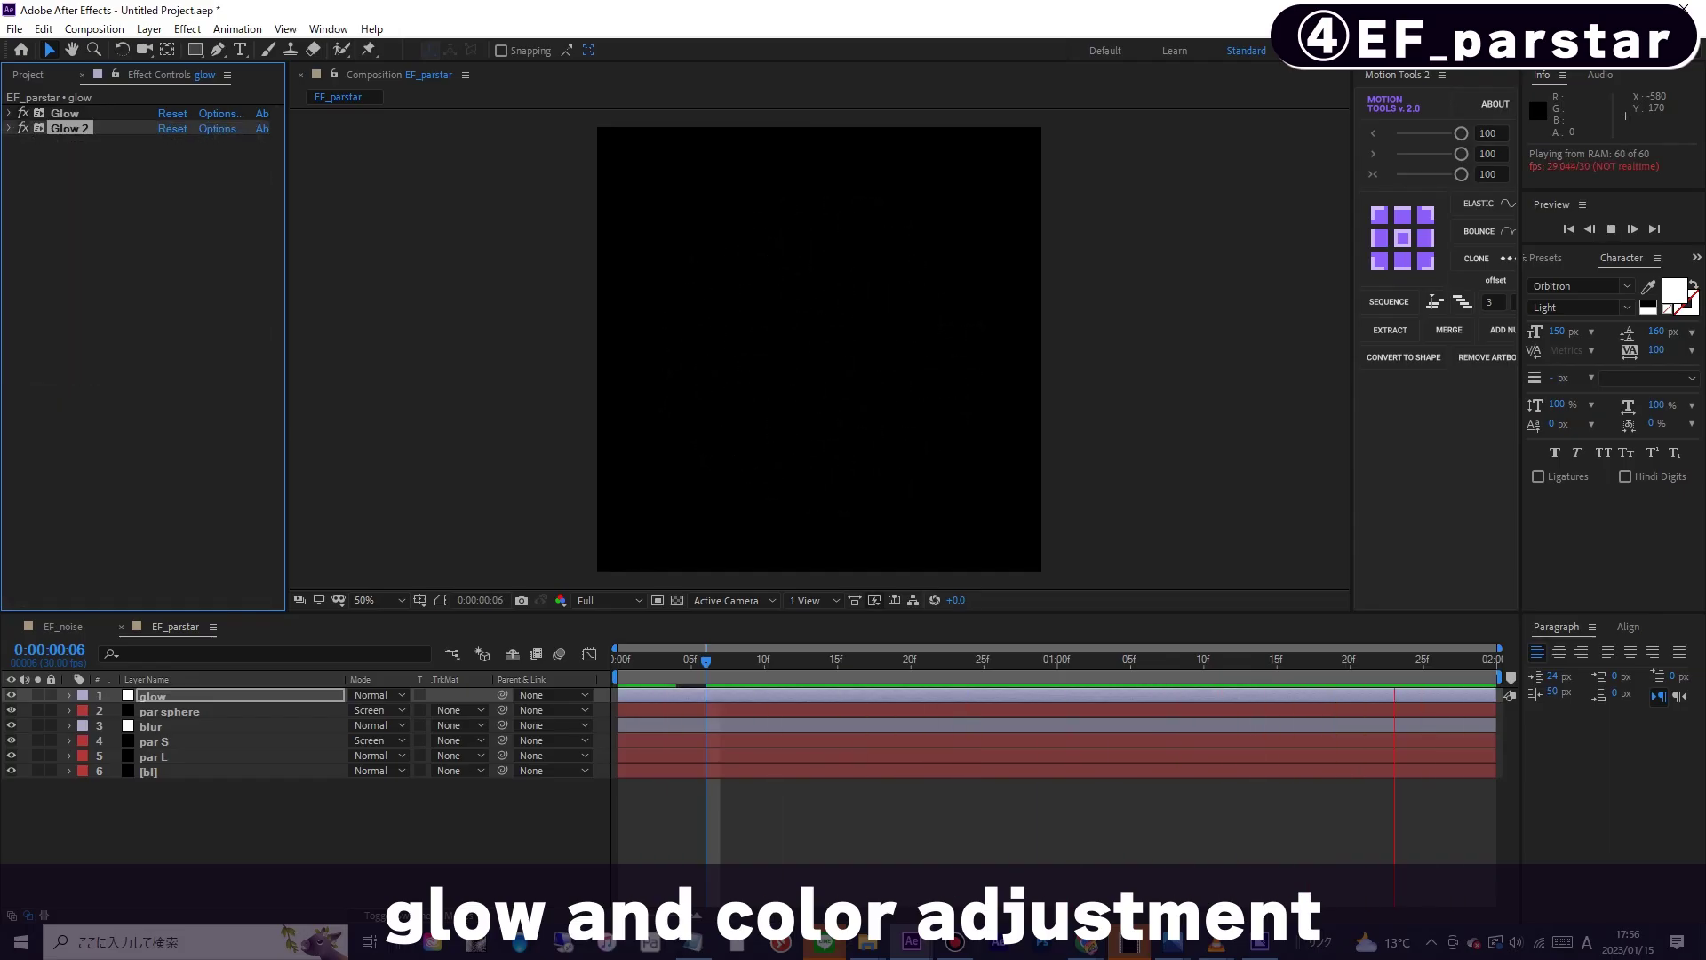
- Go to frame 11 and apply the VC Color Vibrance effect to the glow layer
{"action": "left_click", "coordinate": [780, 661]}
{"action": "left_click", "coordinate": [187, 29]}
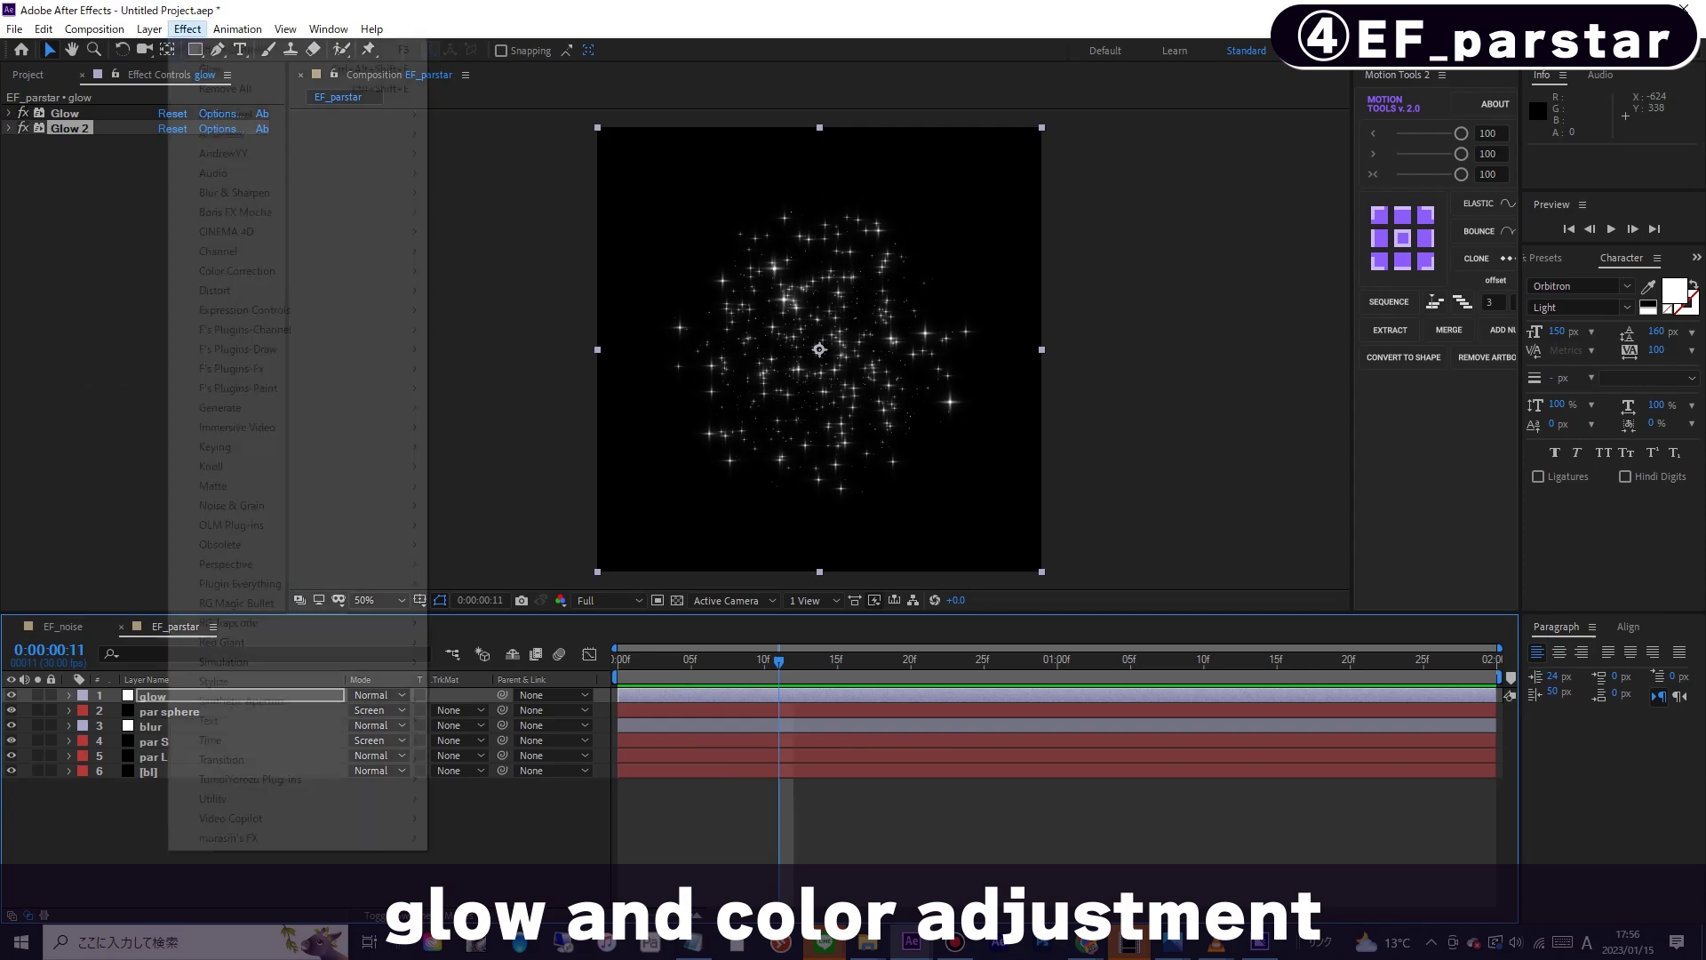
{"action": "mouse_move", "coordinate": [244, 819]}
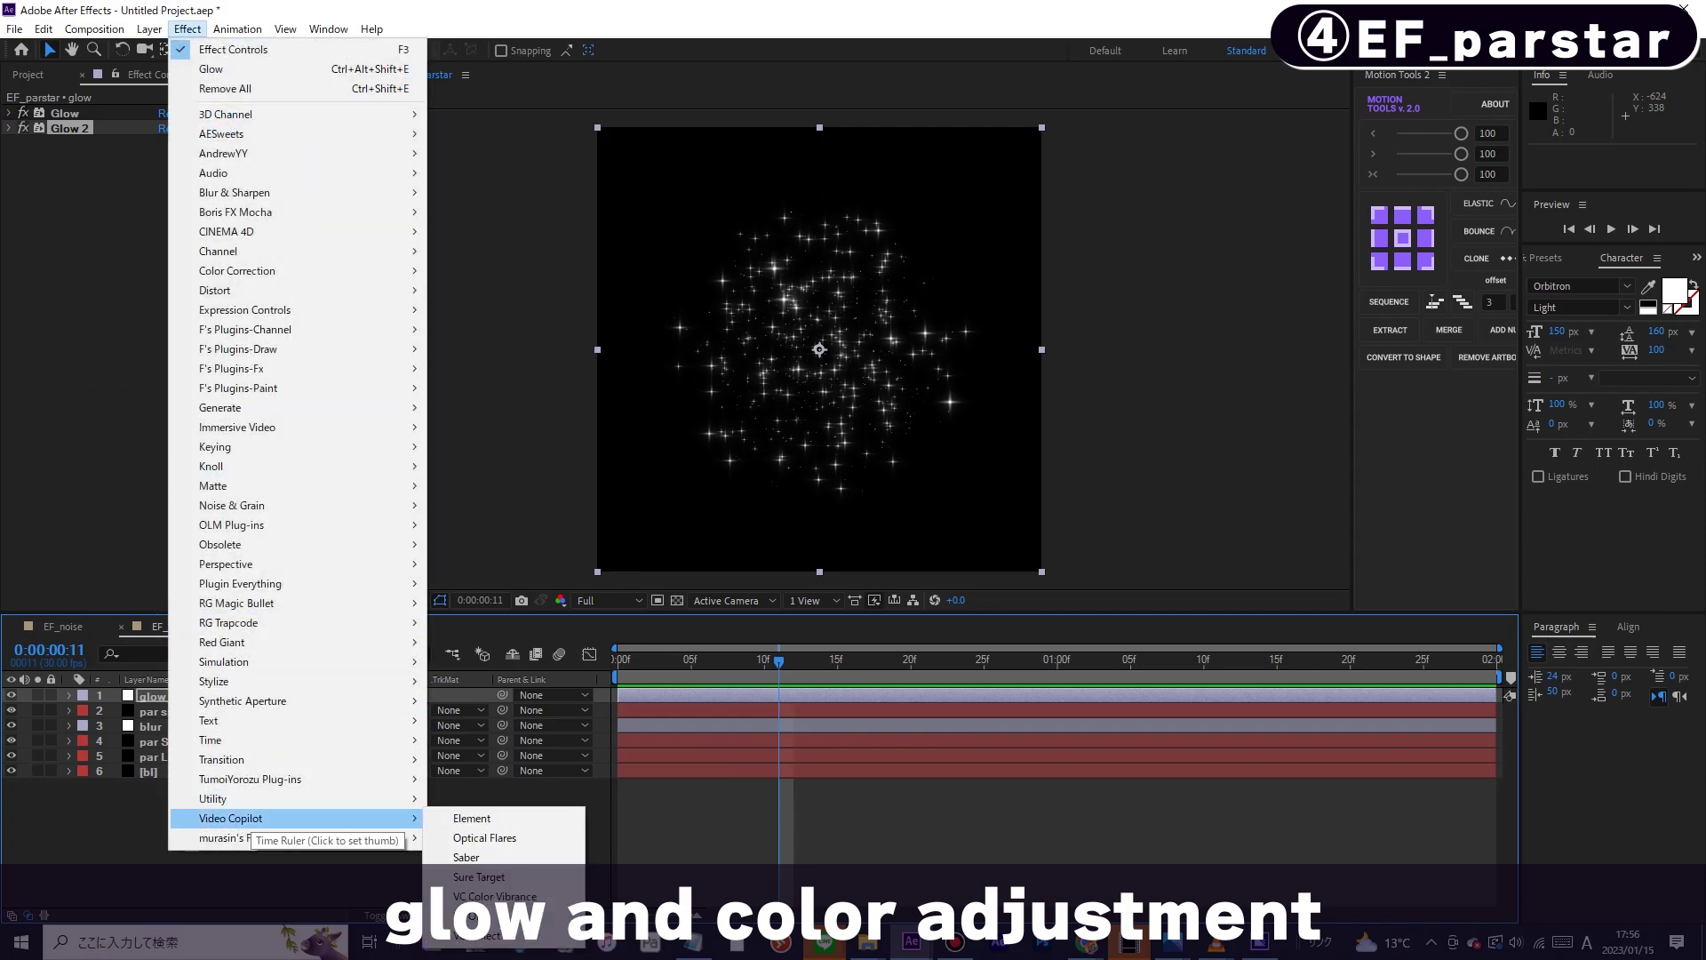
{"action": "left_click", "coordinate": [495, 896]}
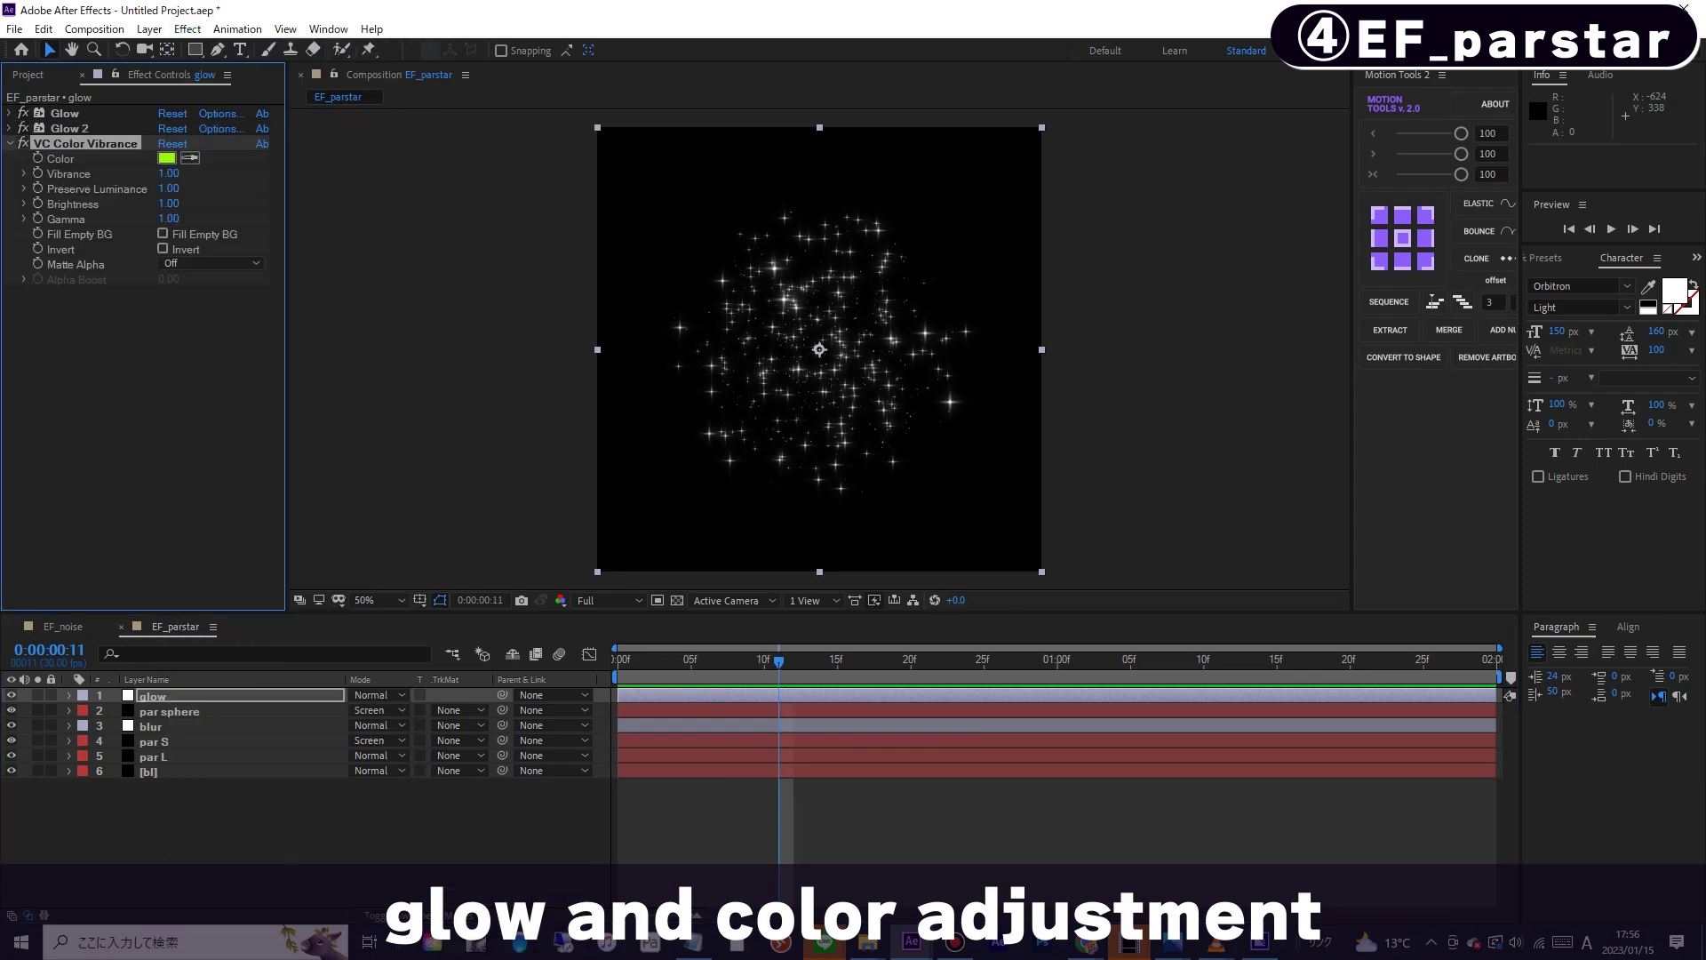
- Set the VC Color Vibrance color to orange, trying FFA800 and settling on FF9600
{"action": "left_click", "coordinate": [167, 158]}
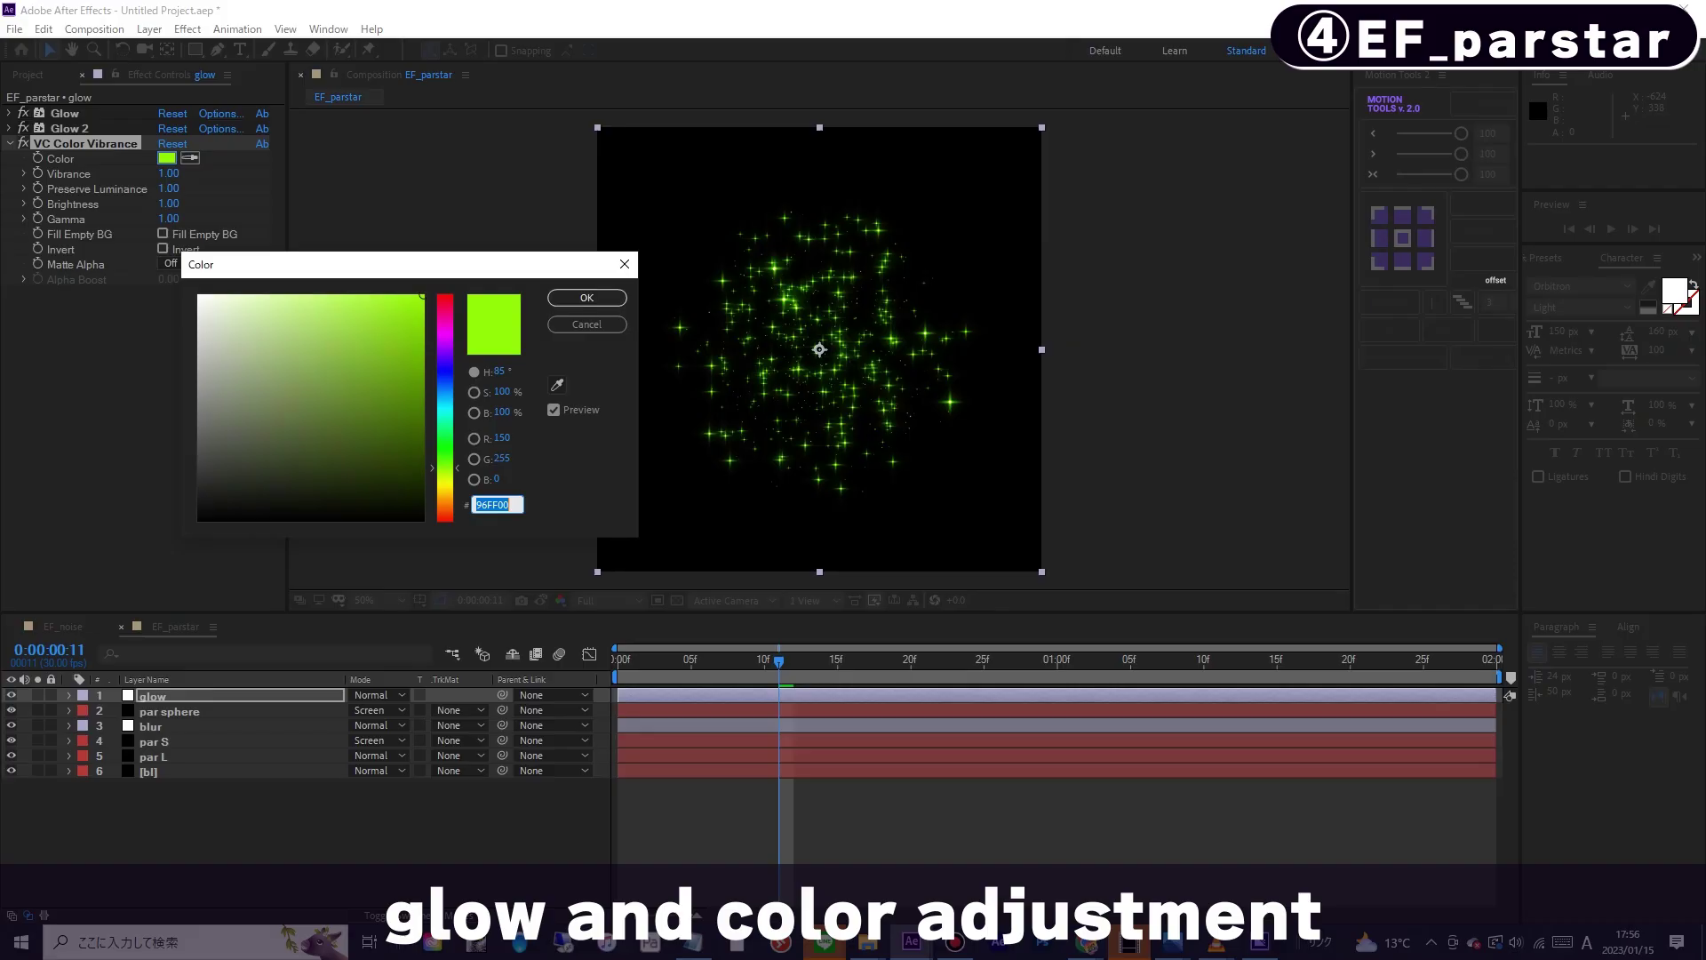
{"action": "type", "text": "FFA800"}
{"action": "key", "text": "Return"}
{"action": "left_click", "coordinate": [503, 459]}
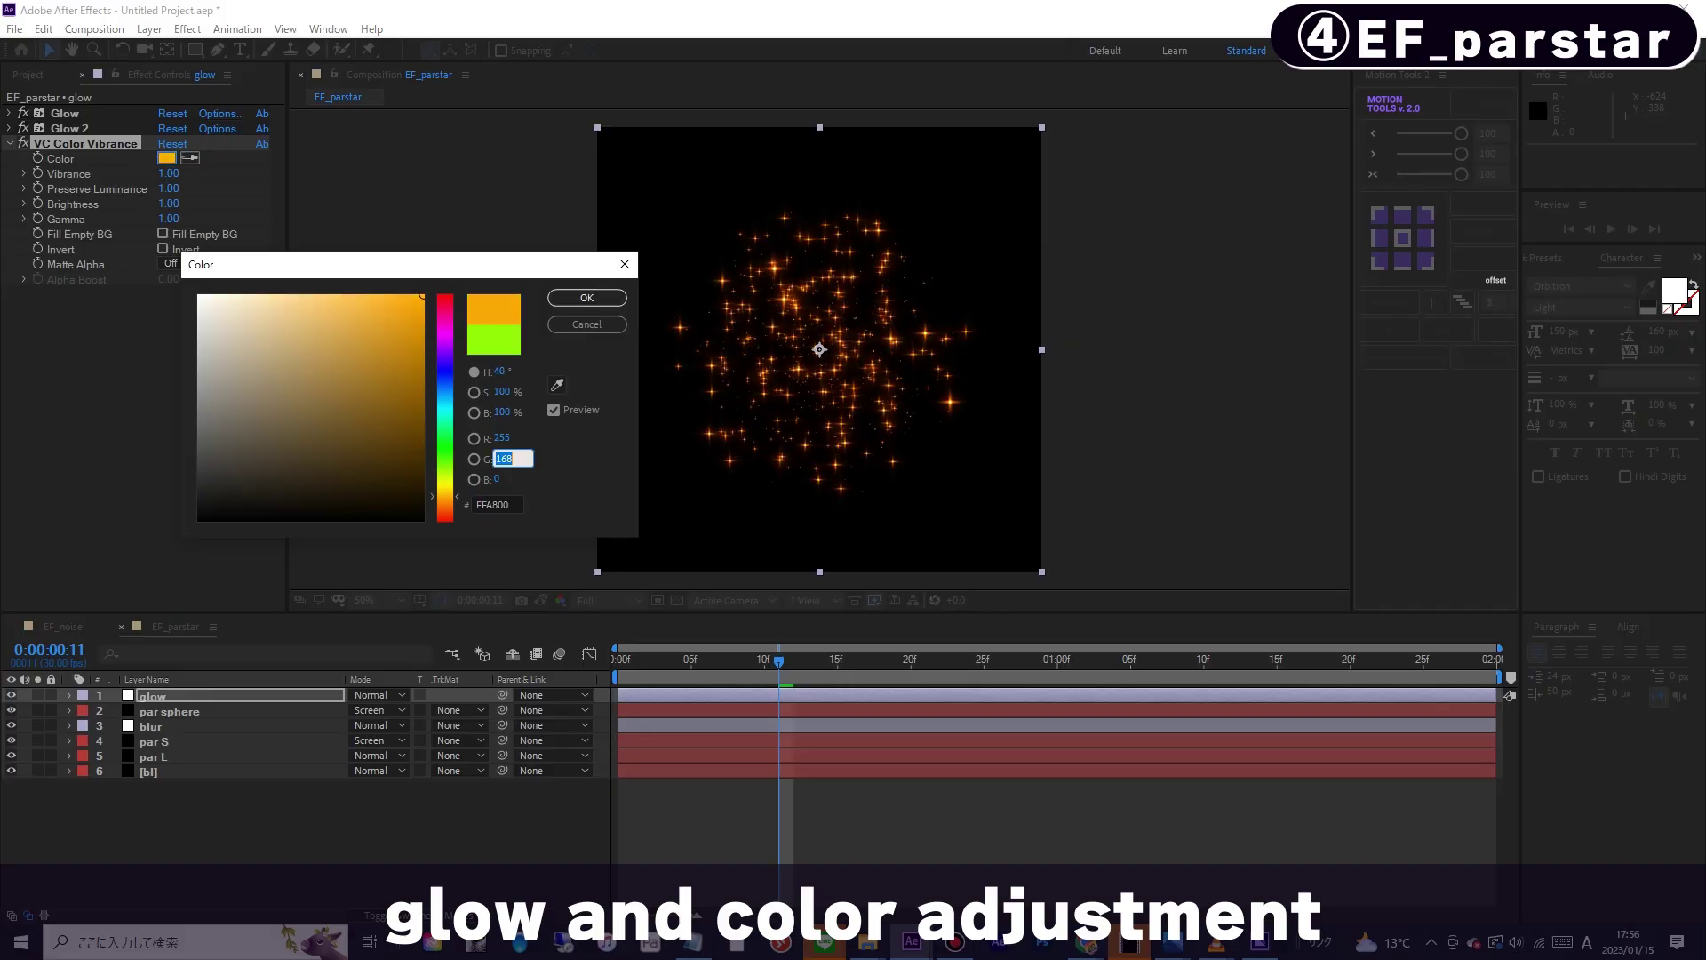
{"action": "key", "text": "Return"}
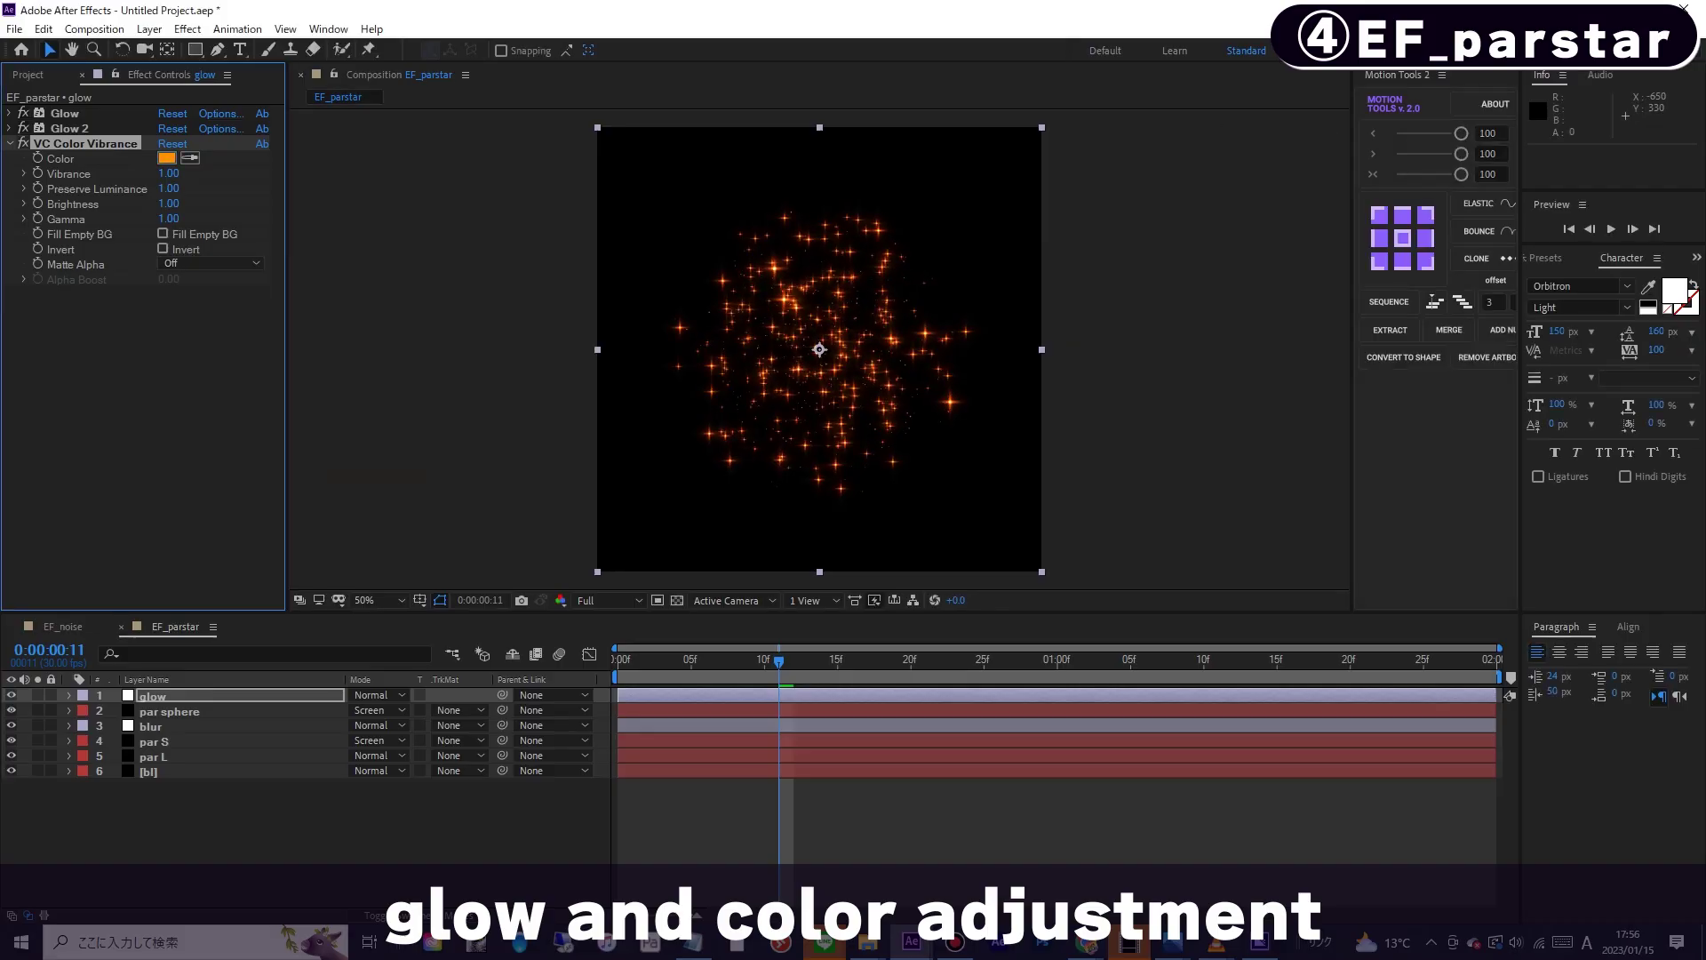
- Raise the green value of the VC Color Vibrance color to 192 for a yellower orange, and preview the animation
{"action": "left_click", "coordinate": [166, 157]}
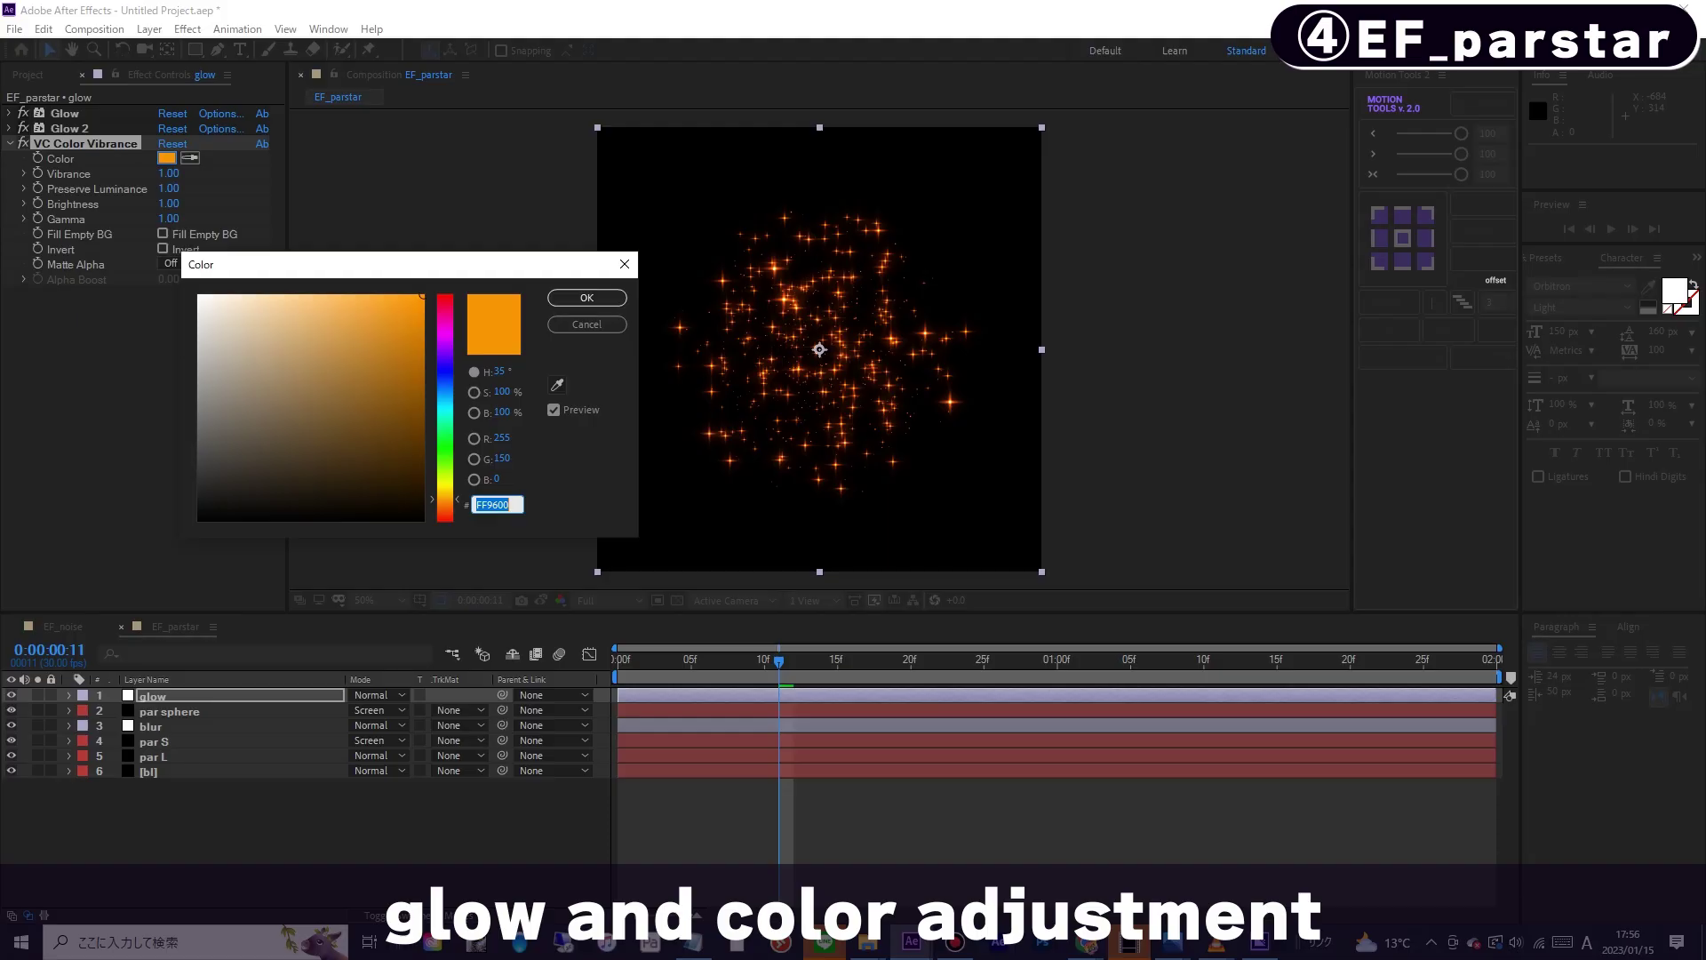
{"action": "left_click", "coordinate": [503, 458]}
{"action": "type", "text": "190"}
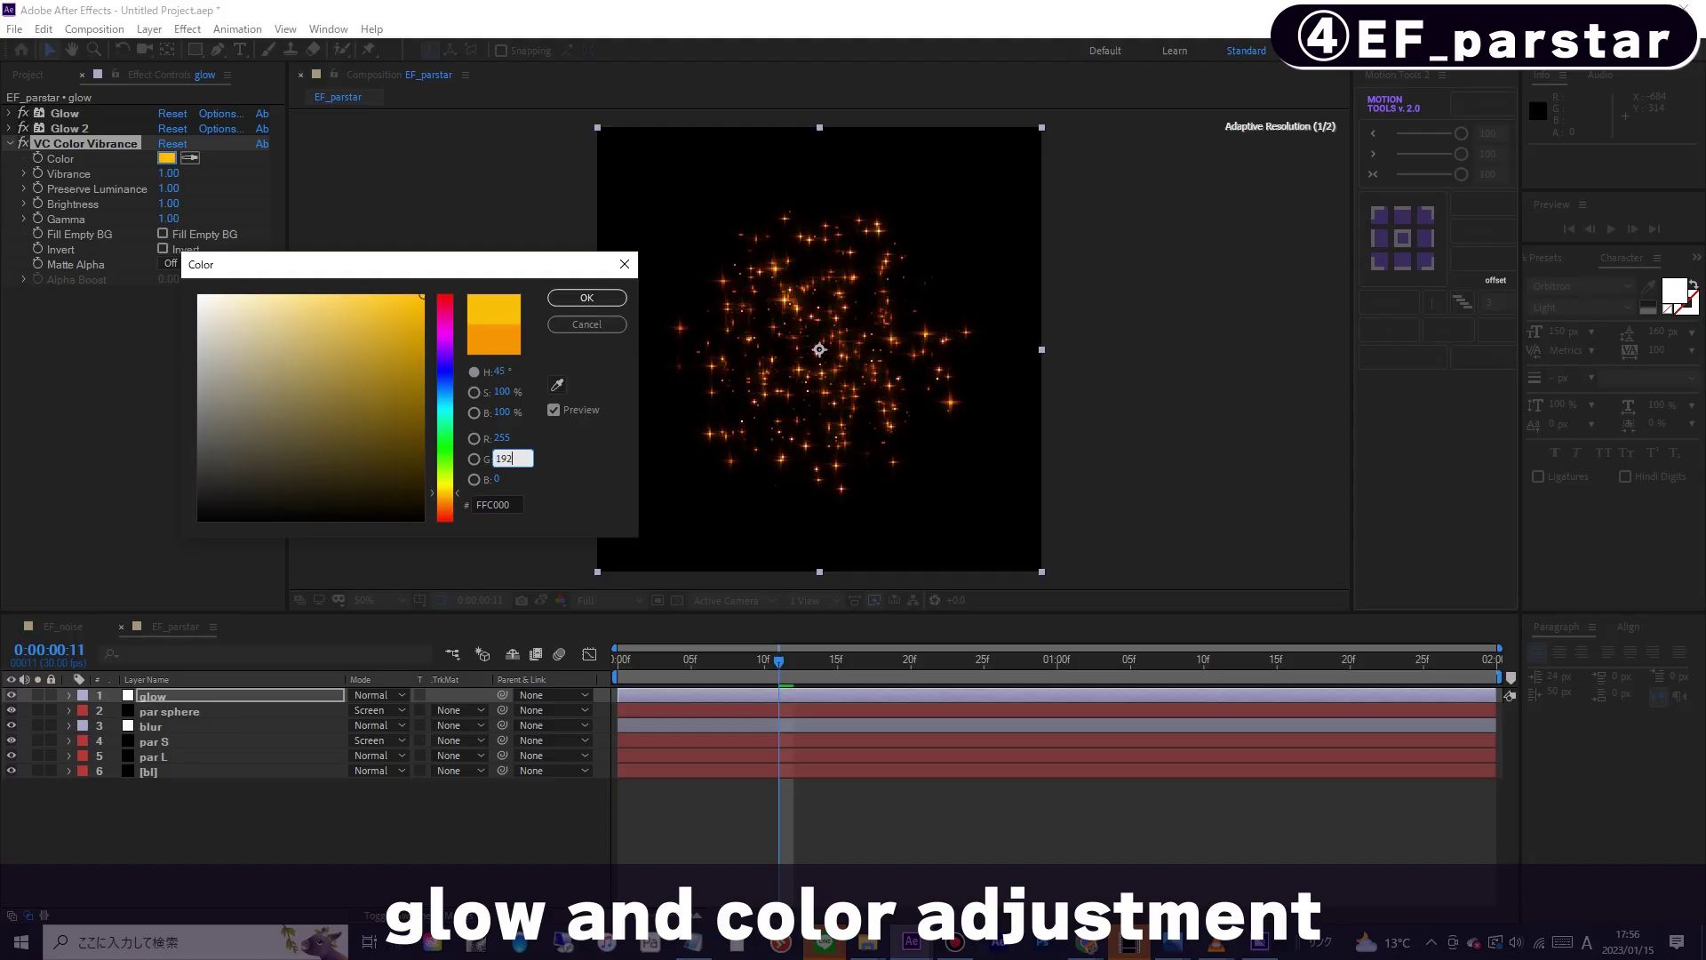
{"action": "key", "text": "Return"}
{"action": "left_click", "coordinate": [191, 449]}
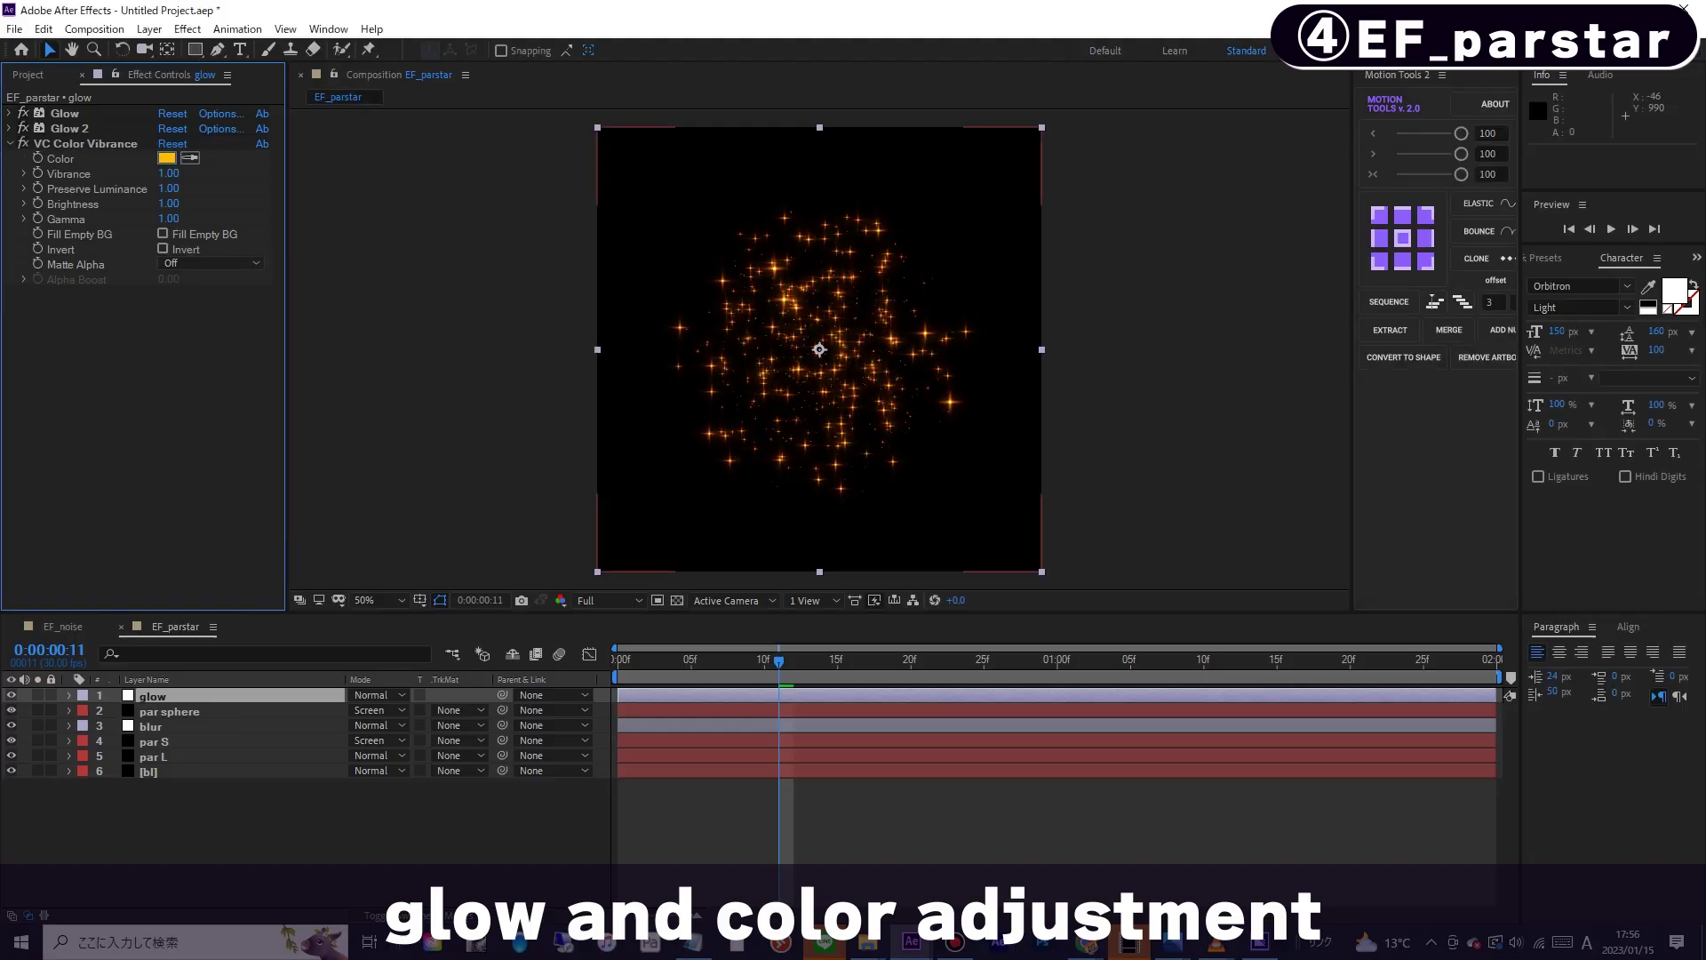
{"action": "left_click", "coordinate": [599, 677]}
{"action": "key", "text": "space"}
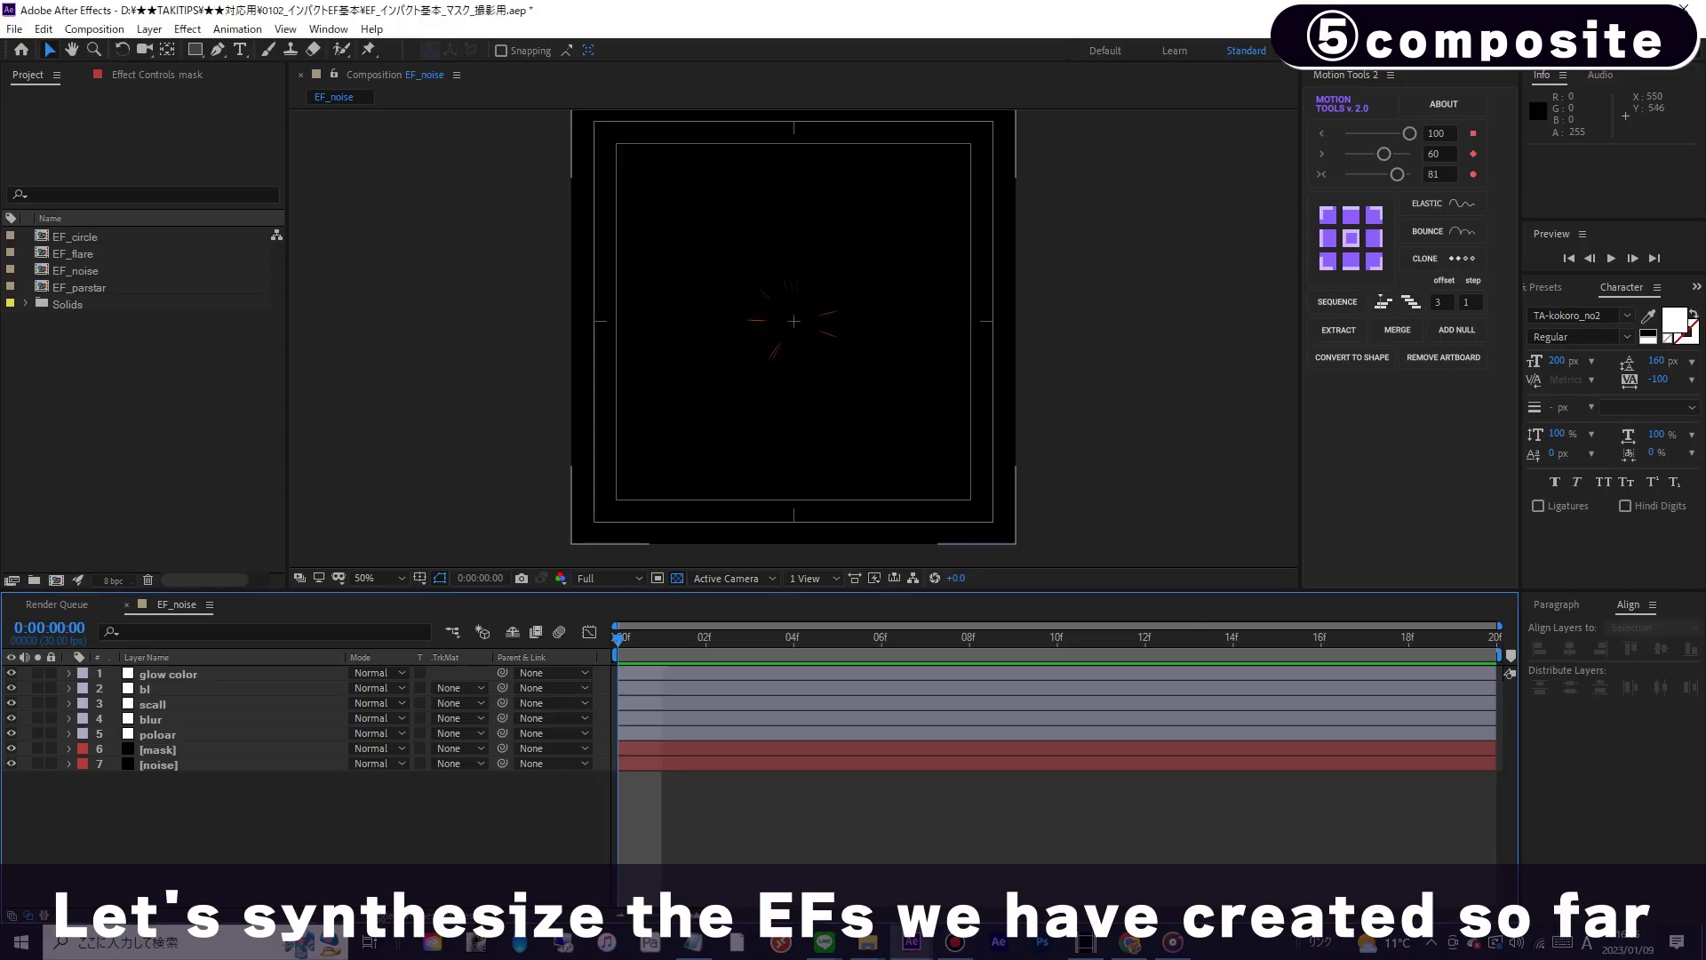
- Create a composition named main, 1000 x 1000 px at 30 fps and two seconds long
{"action": "key", "text": "ctrl+n"}
{"action": "type", "text": "main"}
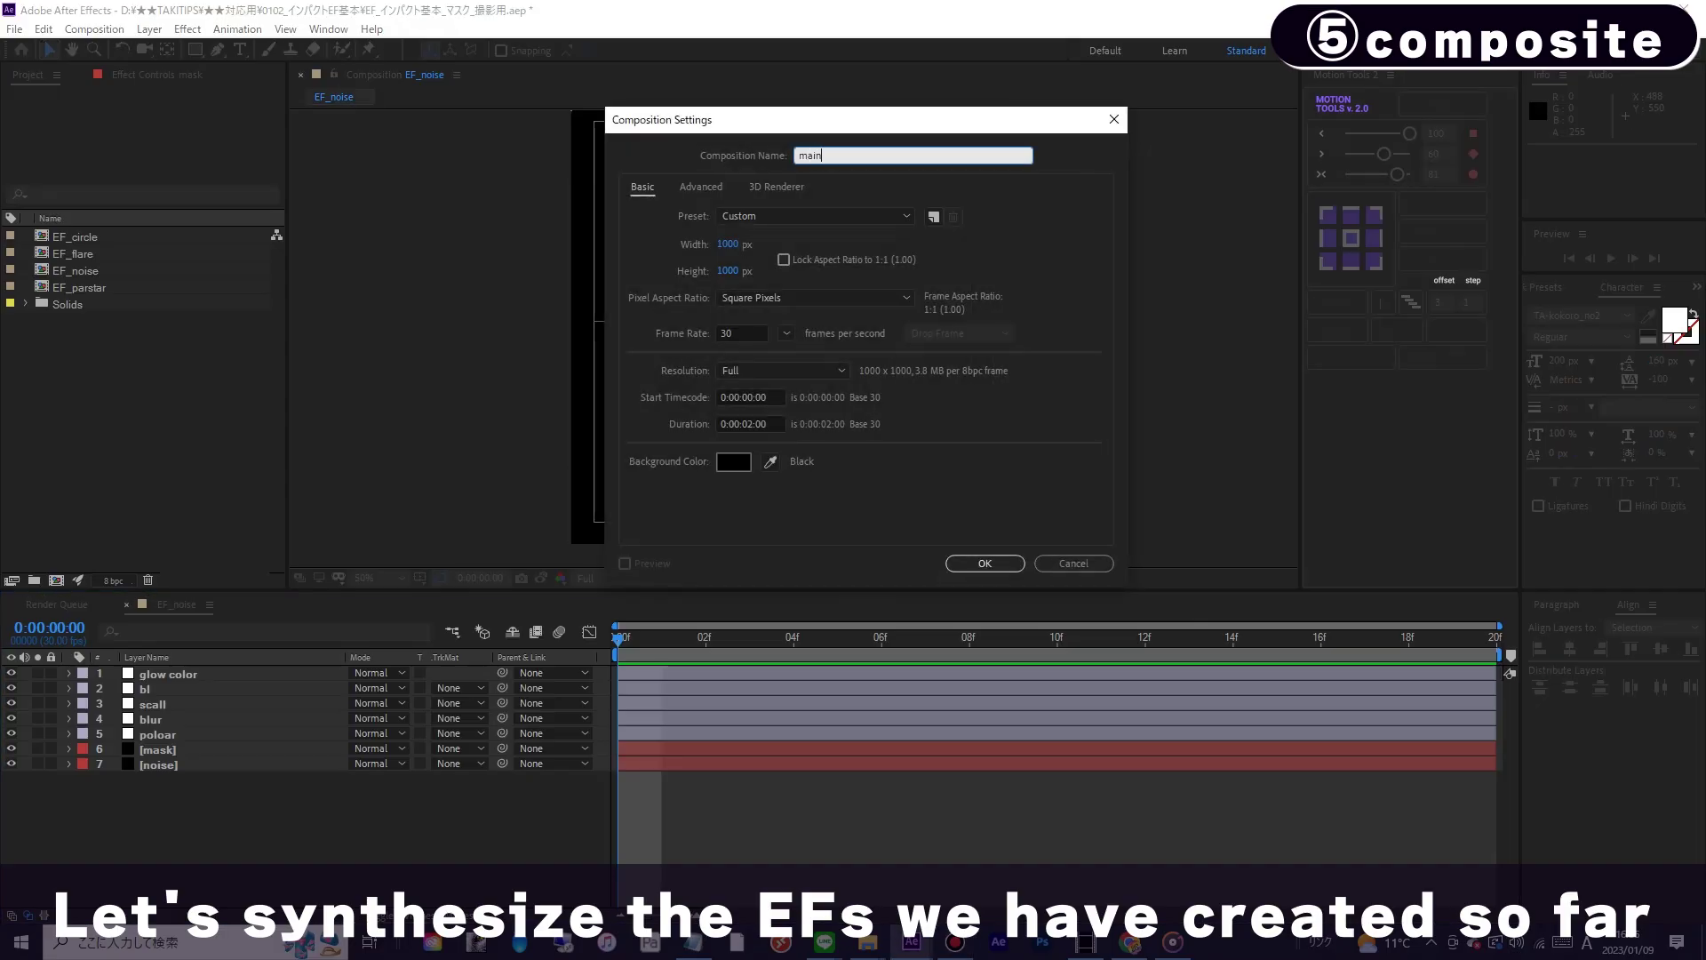
{"action": "key", "text": "Return"}
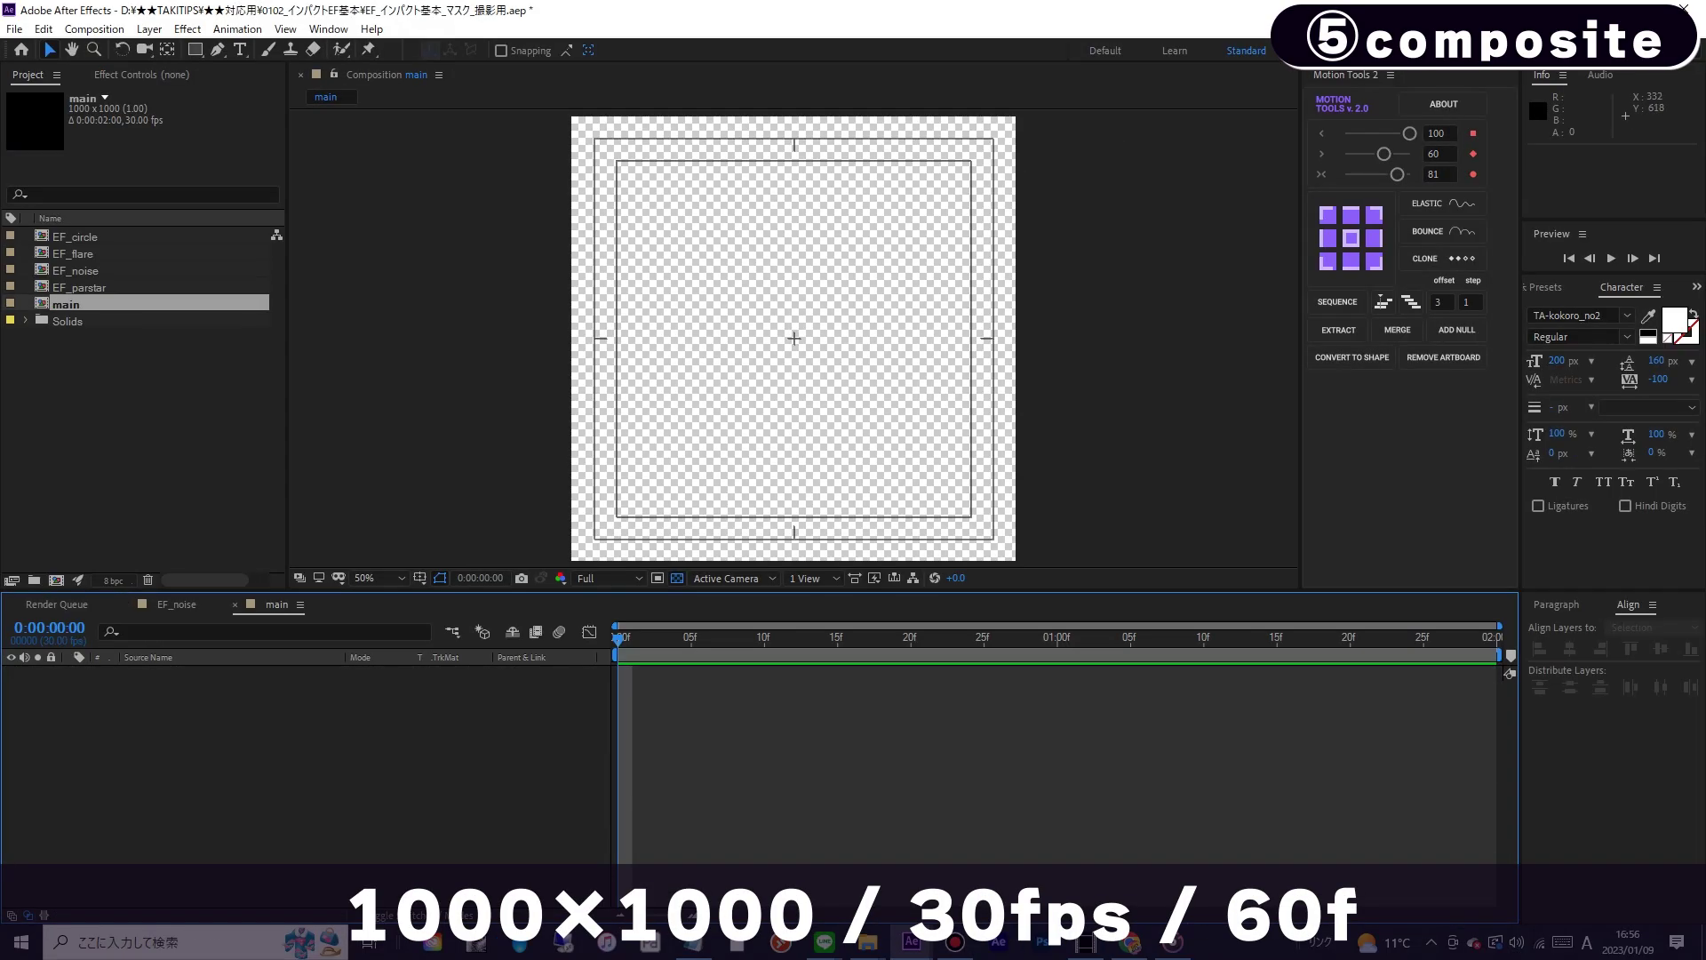
- Add a 1000 x 1000 px black solid named bl to main as the background
{"action": "key", "text": "ctrl+y"}
{"action": "type", "text": "bl"}
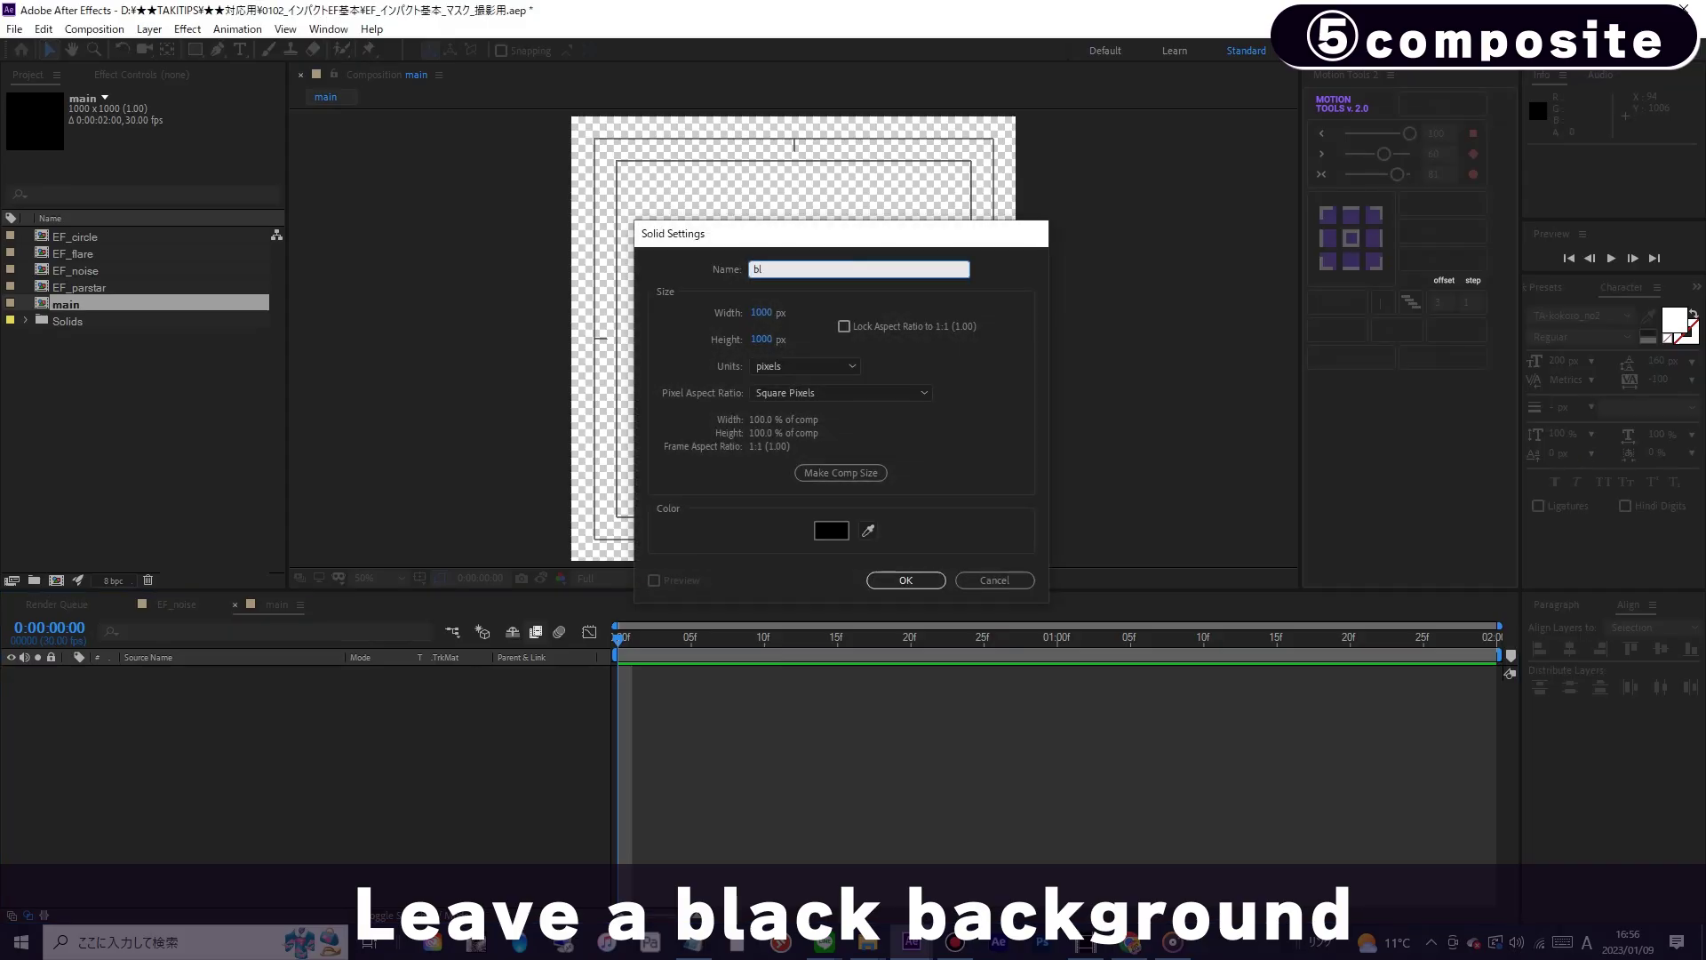
{"action": "key", "text": "Return"}
{"action": "left_click", "coordinate": [142, 400]}
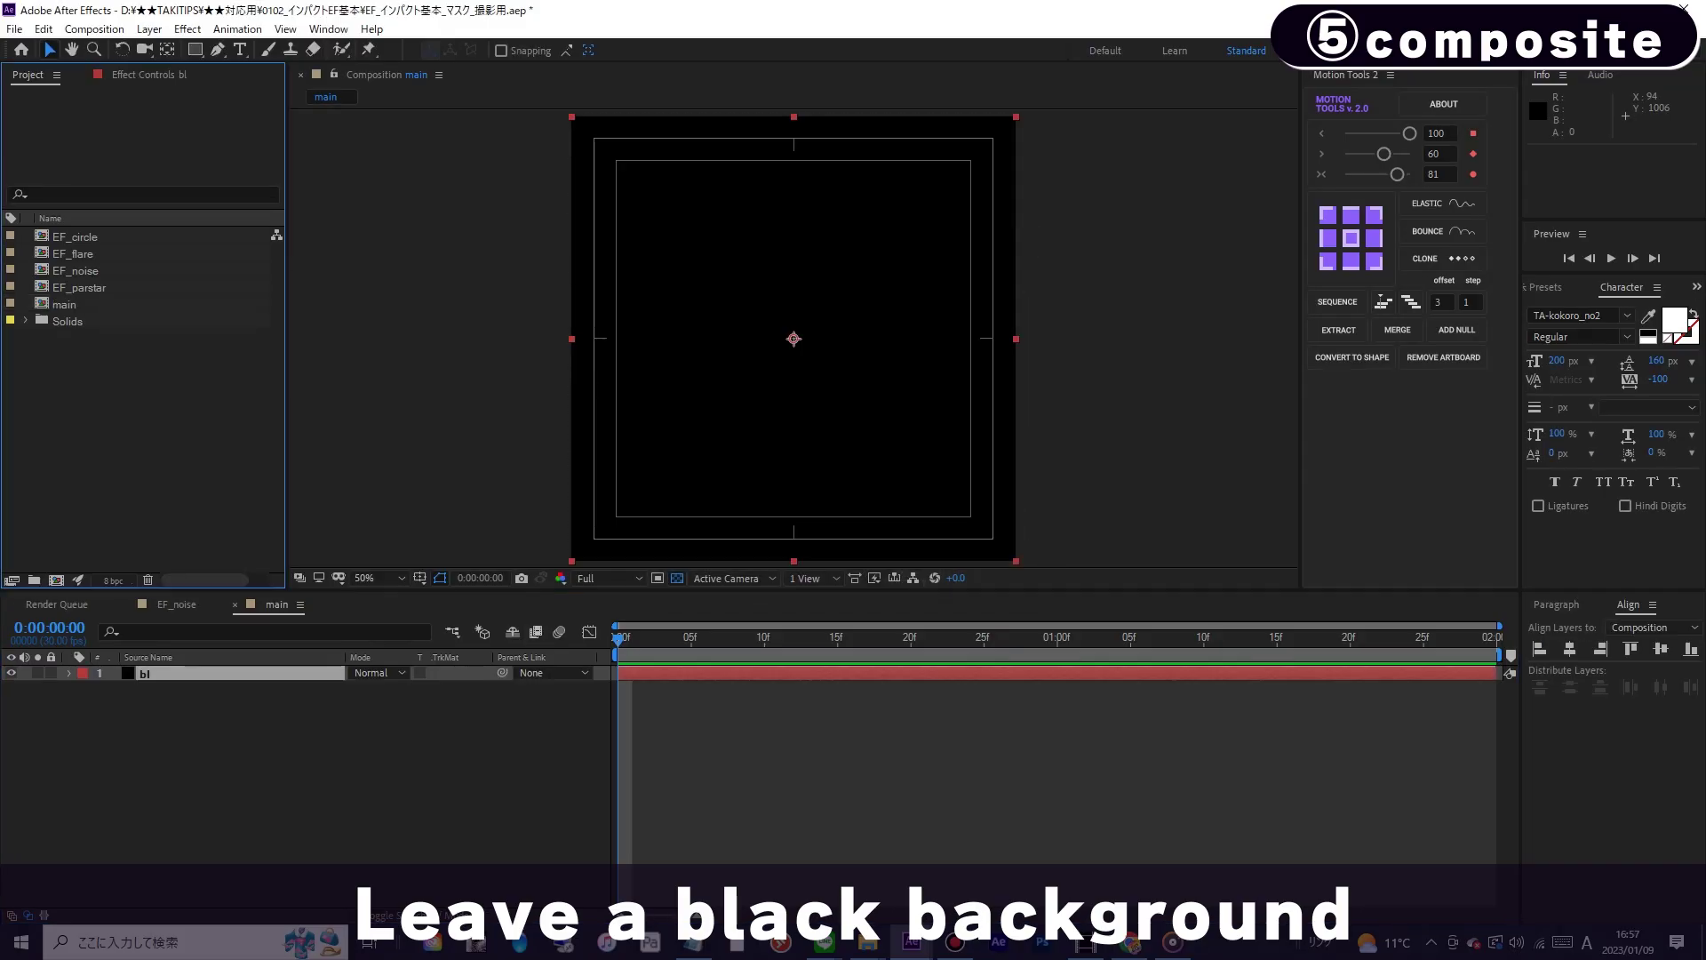
- Place EF_flare above bl in main, set its blending mode to Screen and preview the animation
{"action": "left_click_drag", "start_coordinate": [81, 254], "coordinate": [242, 673]}
{"action": "left_click", "coordinate": [379, 672]}
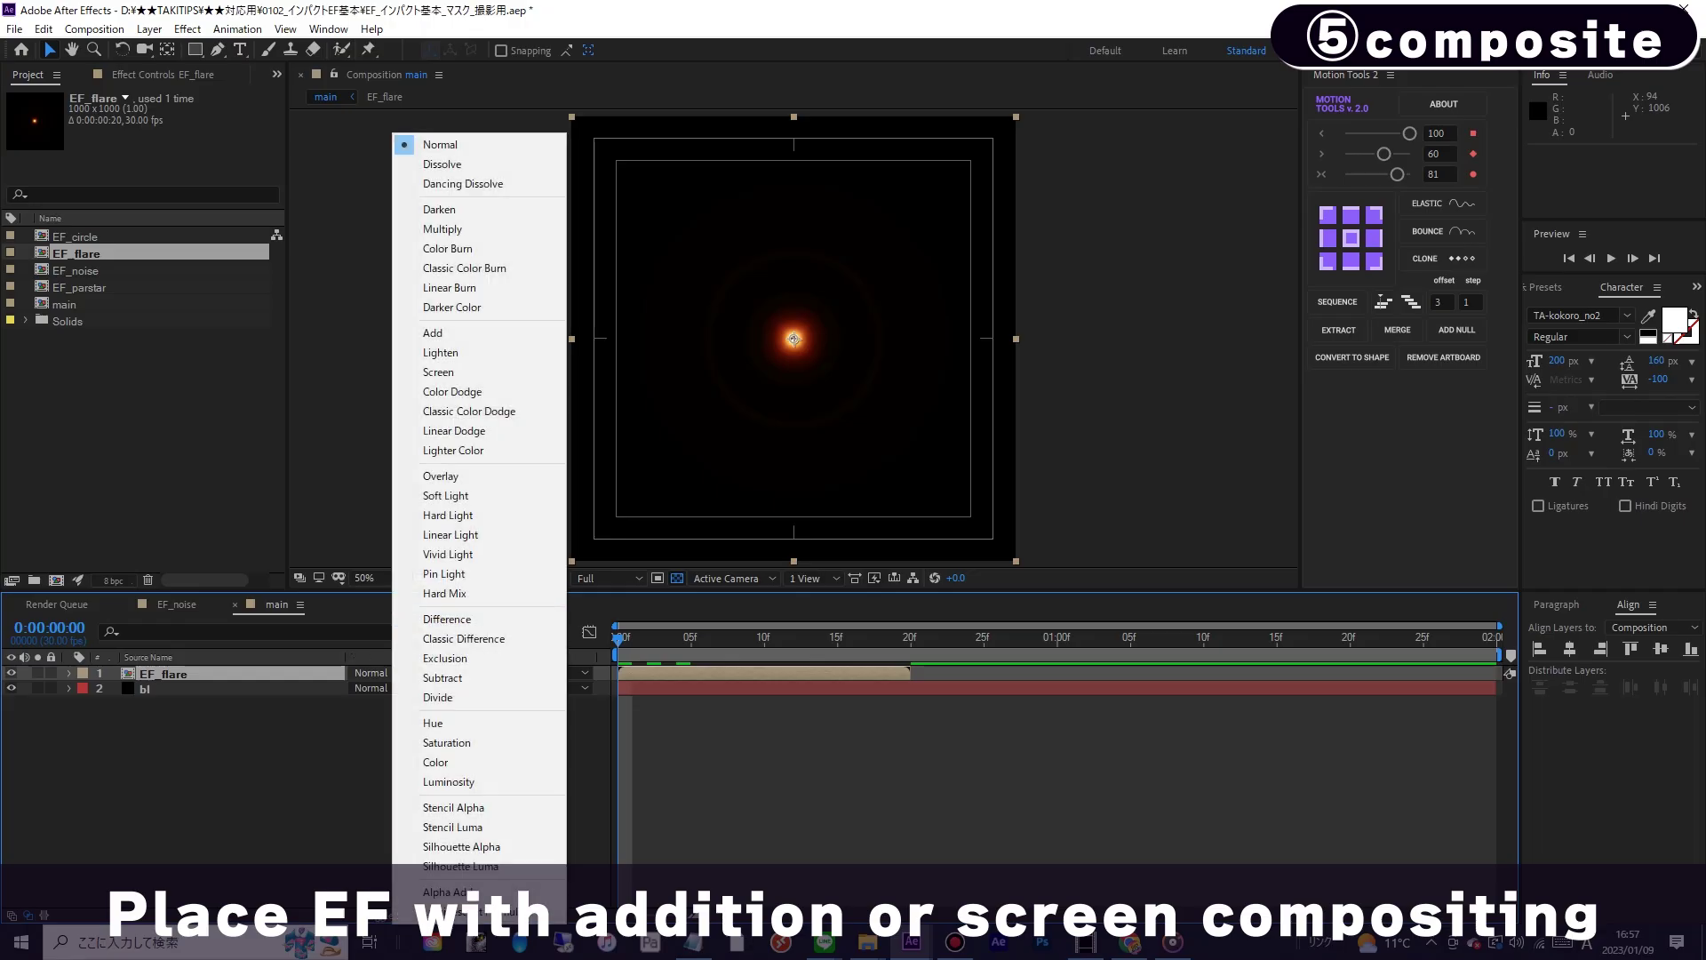
{"action": "left_click", "coordinate": [444, 374]}
{"action": "left_click", "coordinate": [454, 764]}
{"action": "key", "text": "space"}
{"action": "key", "text": "space"}
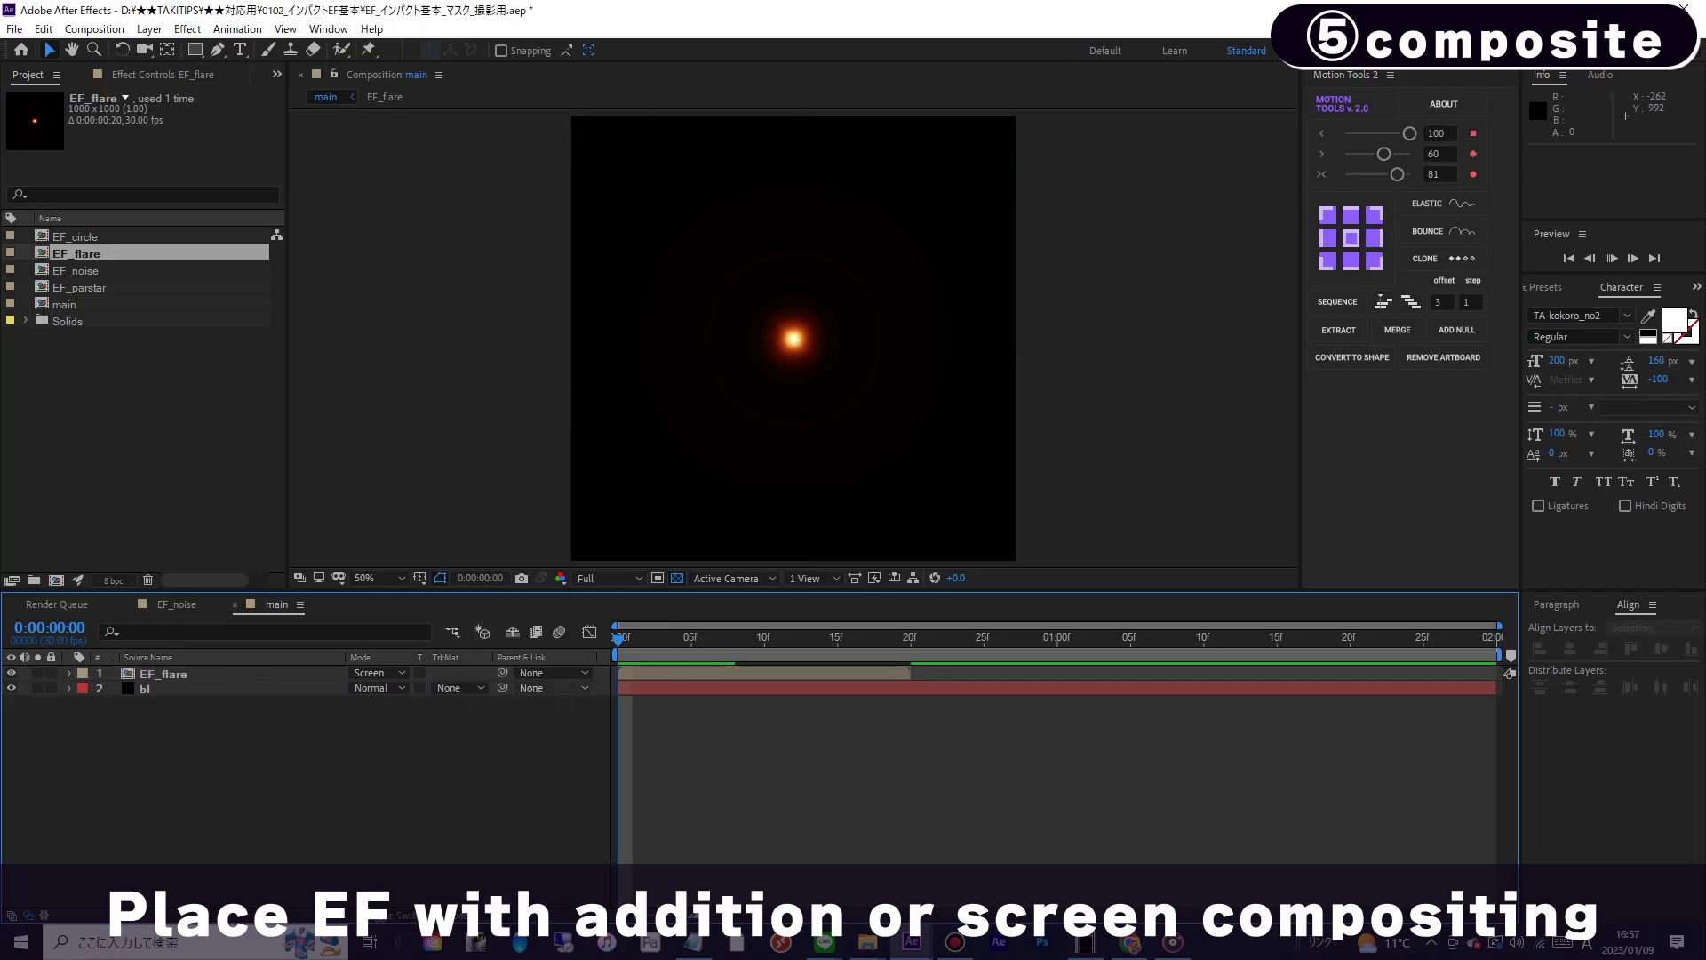
{"action": "key", "text": "space"}
{"action": "key", "text": "space"}
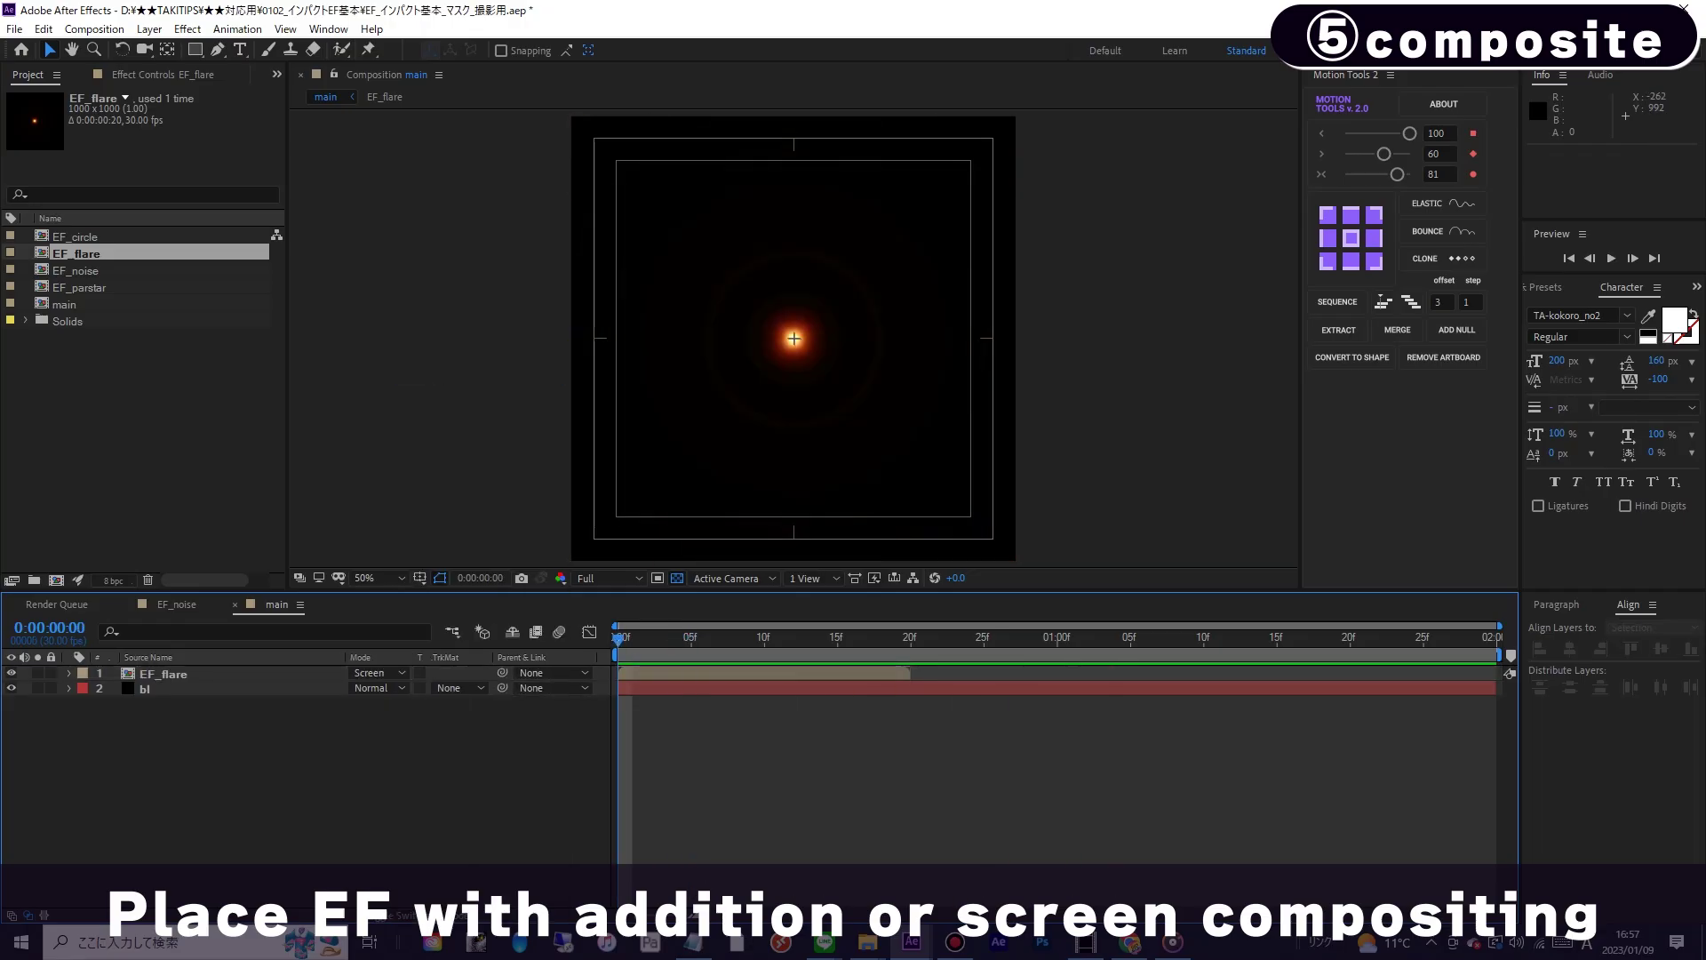
{"action": "key", "text": "space"}
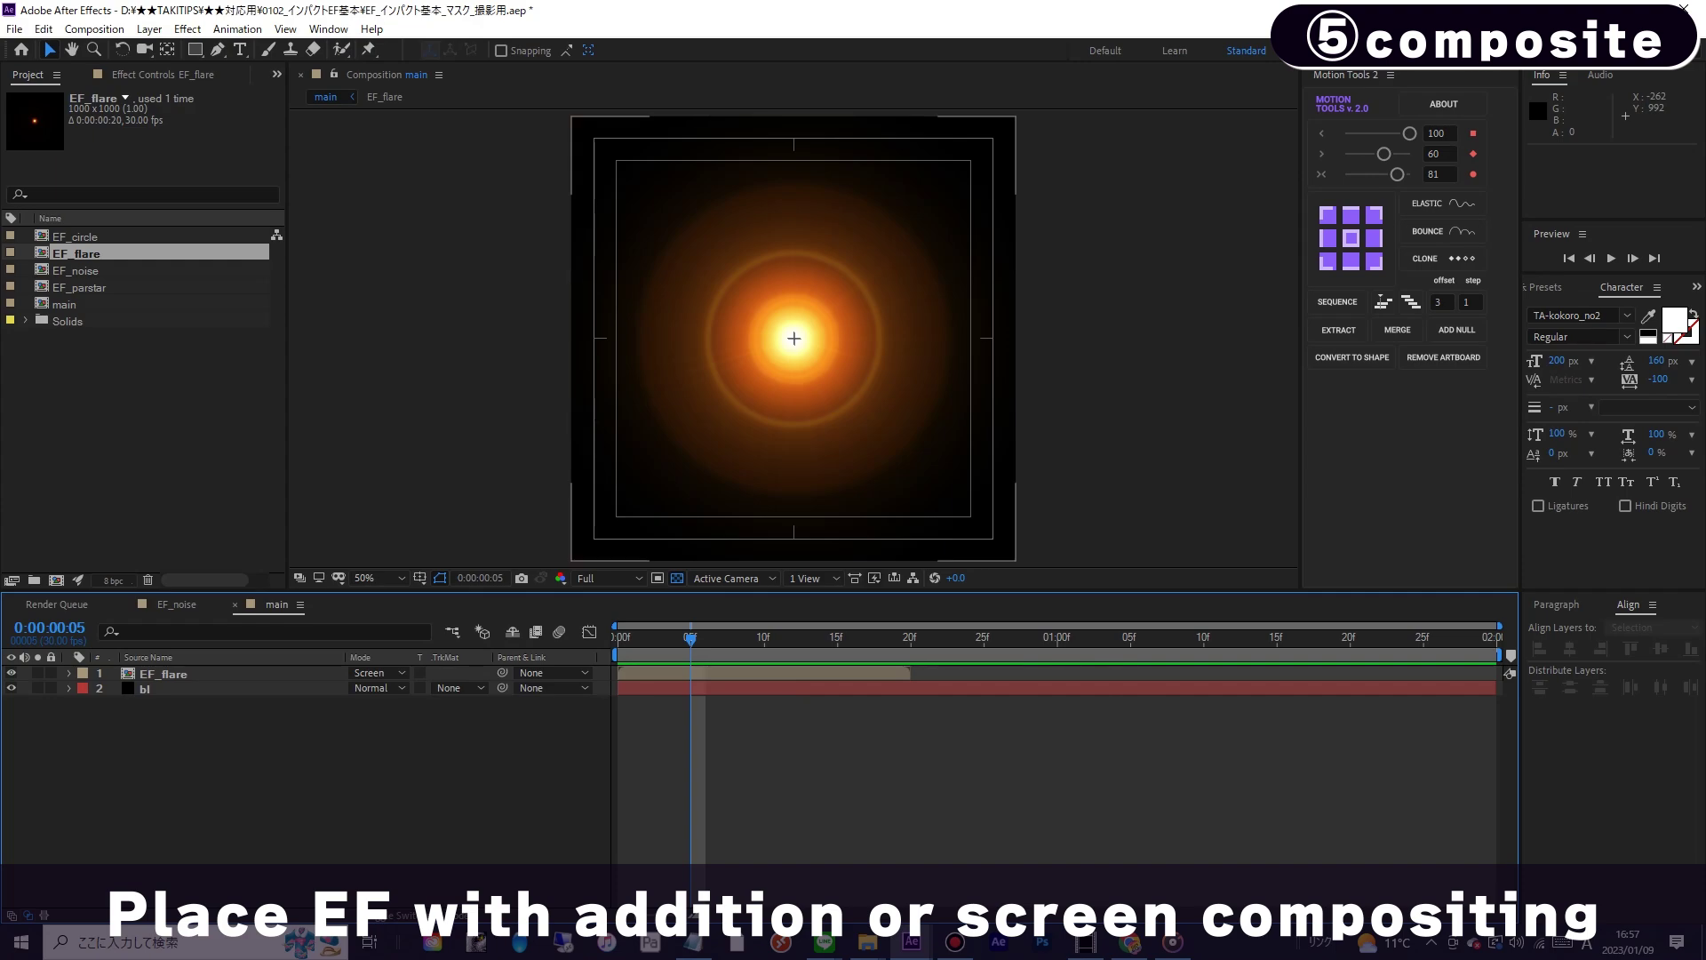
- Place EF_circle below EF_flare and duplicate it, with one copy starting at frame 0 and the other at frame 5
{"action": "left_click", "coordinate": [195, 382]}
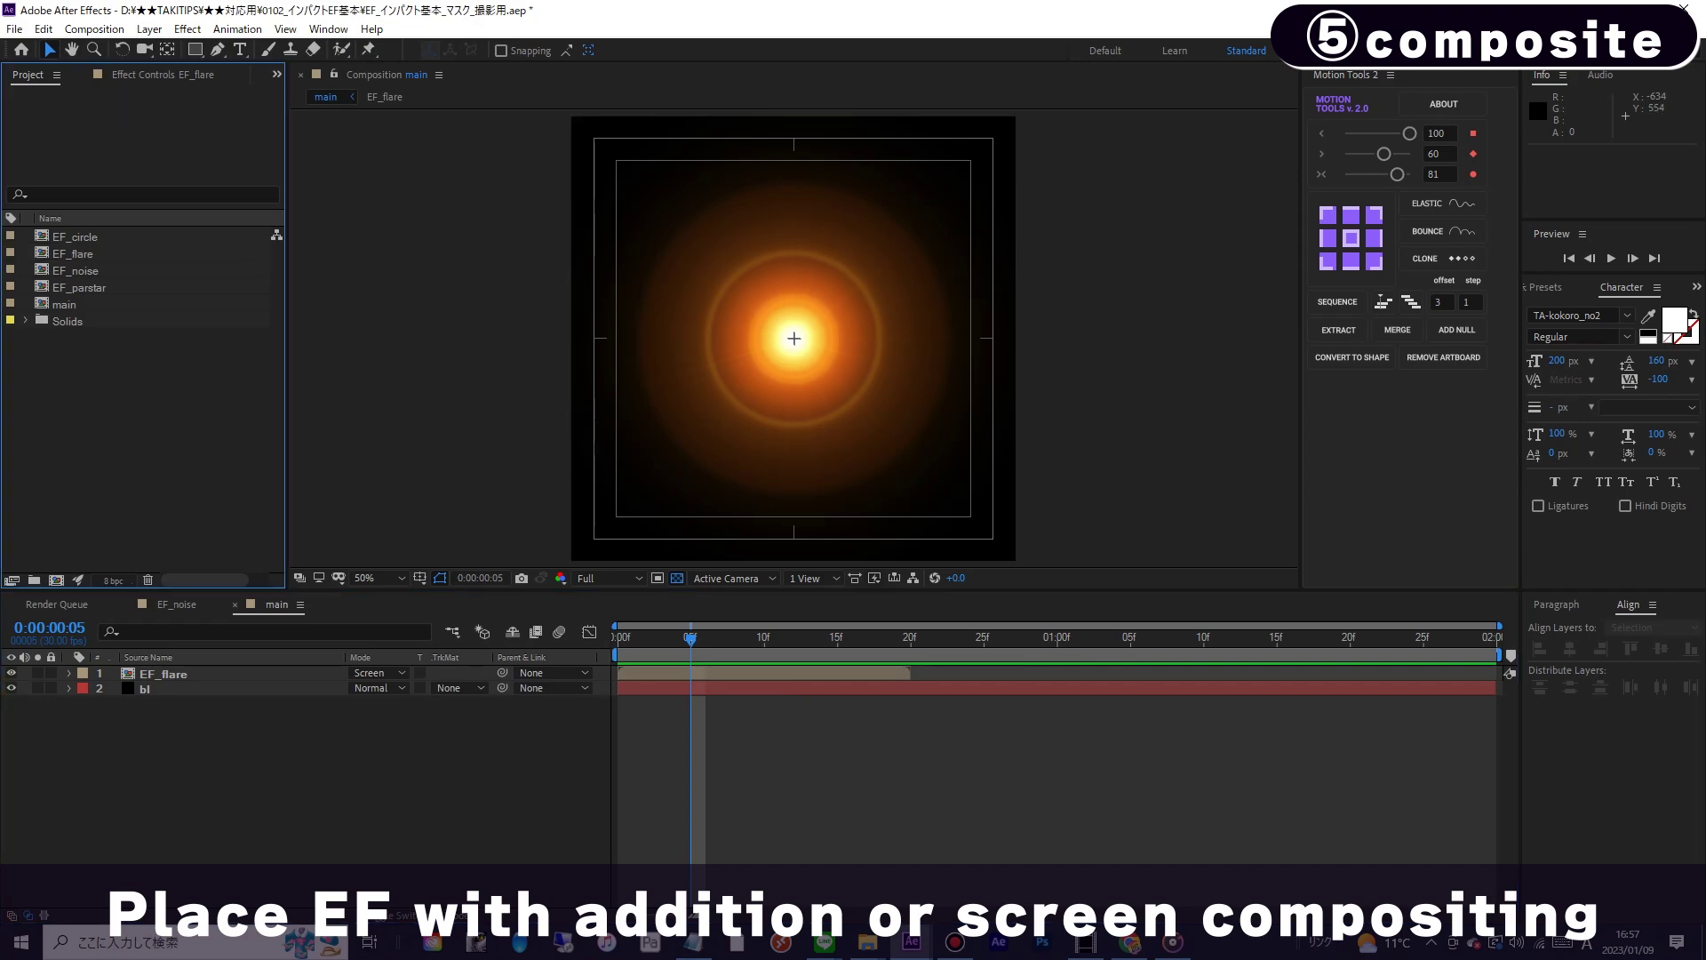
{"action": "left_click_drag", "start_coordinate": [78, 237], "coordinate": [267, 680]}
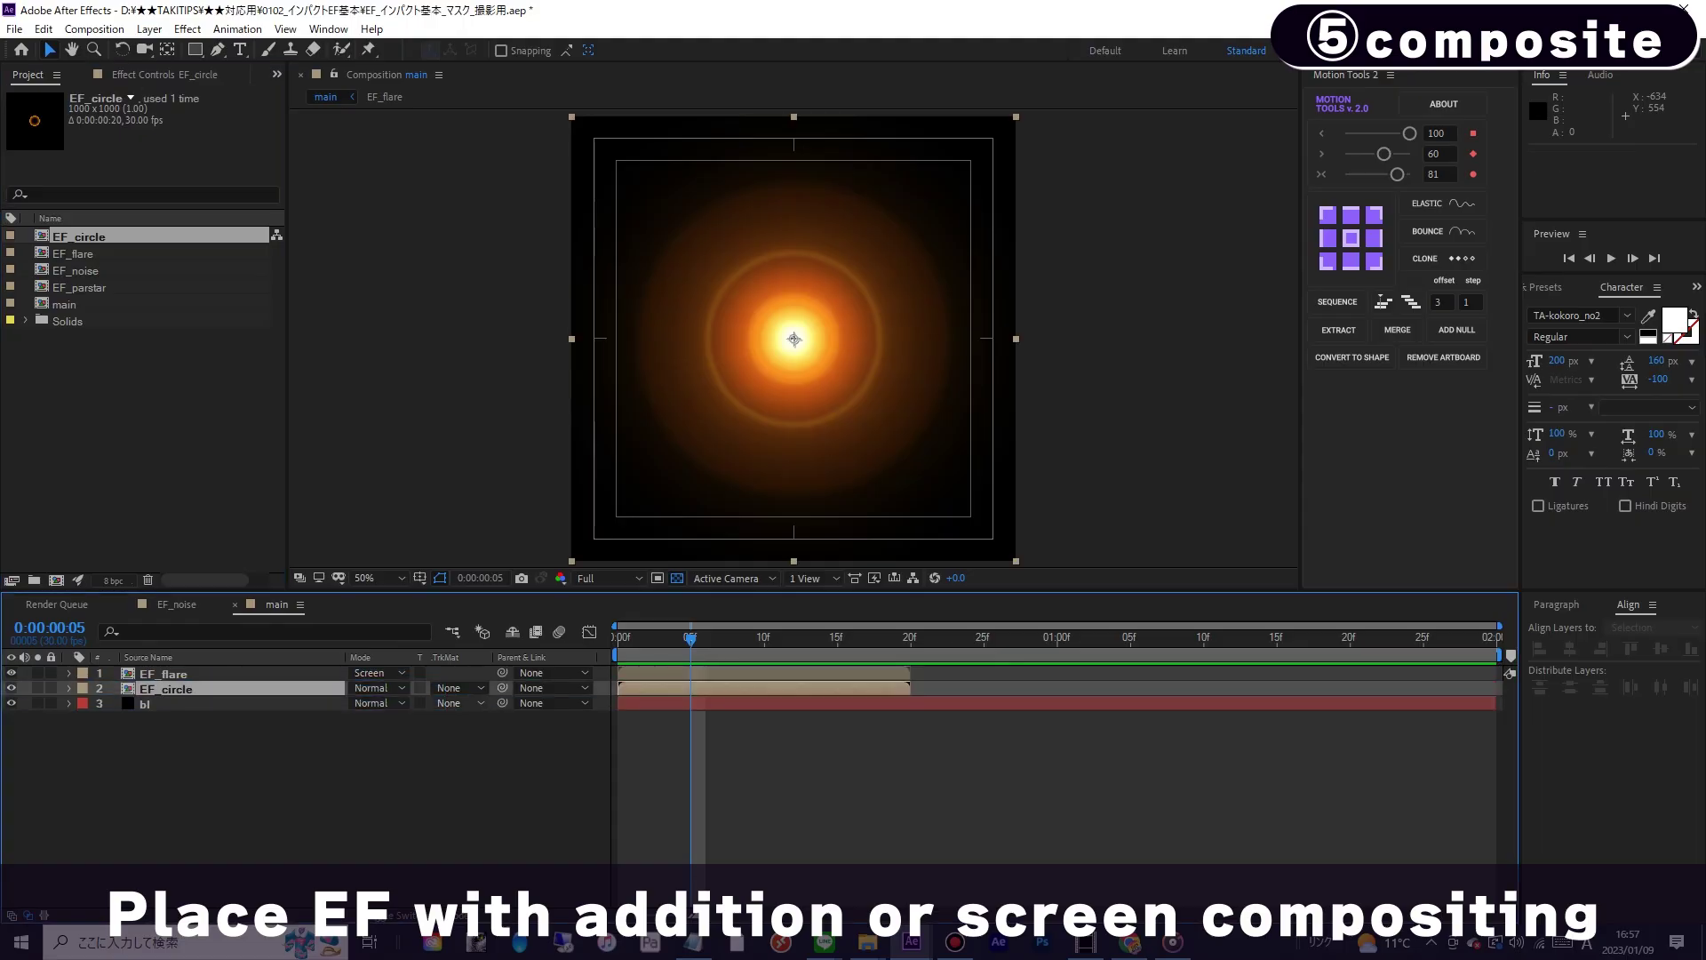
{"action": "left_click_drag", "start_coordinate": [676, 638], "coordinate": [720, 687]}
{"action": "left_click", "coordinate": [166, 688]}
{"action": "key", "text": "ctrl+d"}
{"action": "left_click", "coordinate": [166, 703], "text": "shift"}
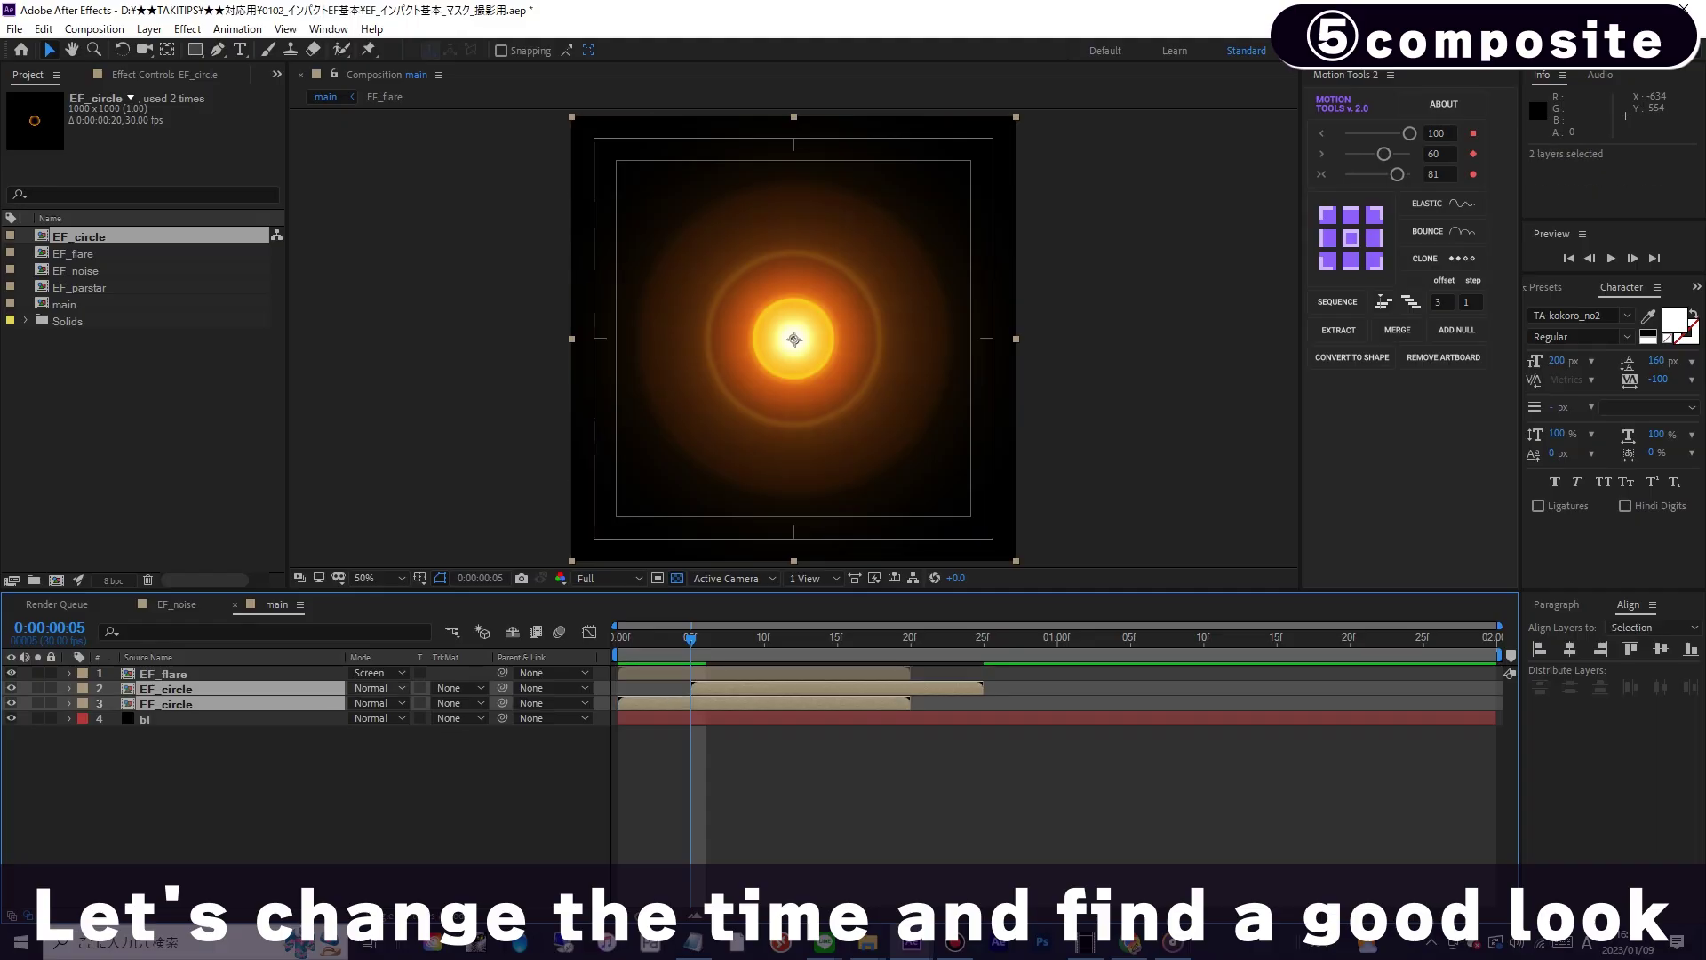
- Set the blending mode of both EF_circle layers to Screen and preview the composite
{"action": "left_click", "coordinate": [374, 688]}
{"action": "left_click", "coordinate": [438, 371]}
{"action": "key", "text": "space"}
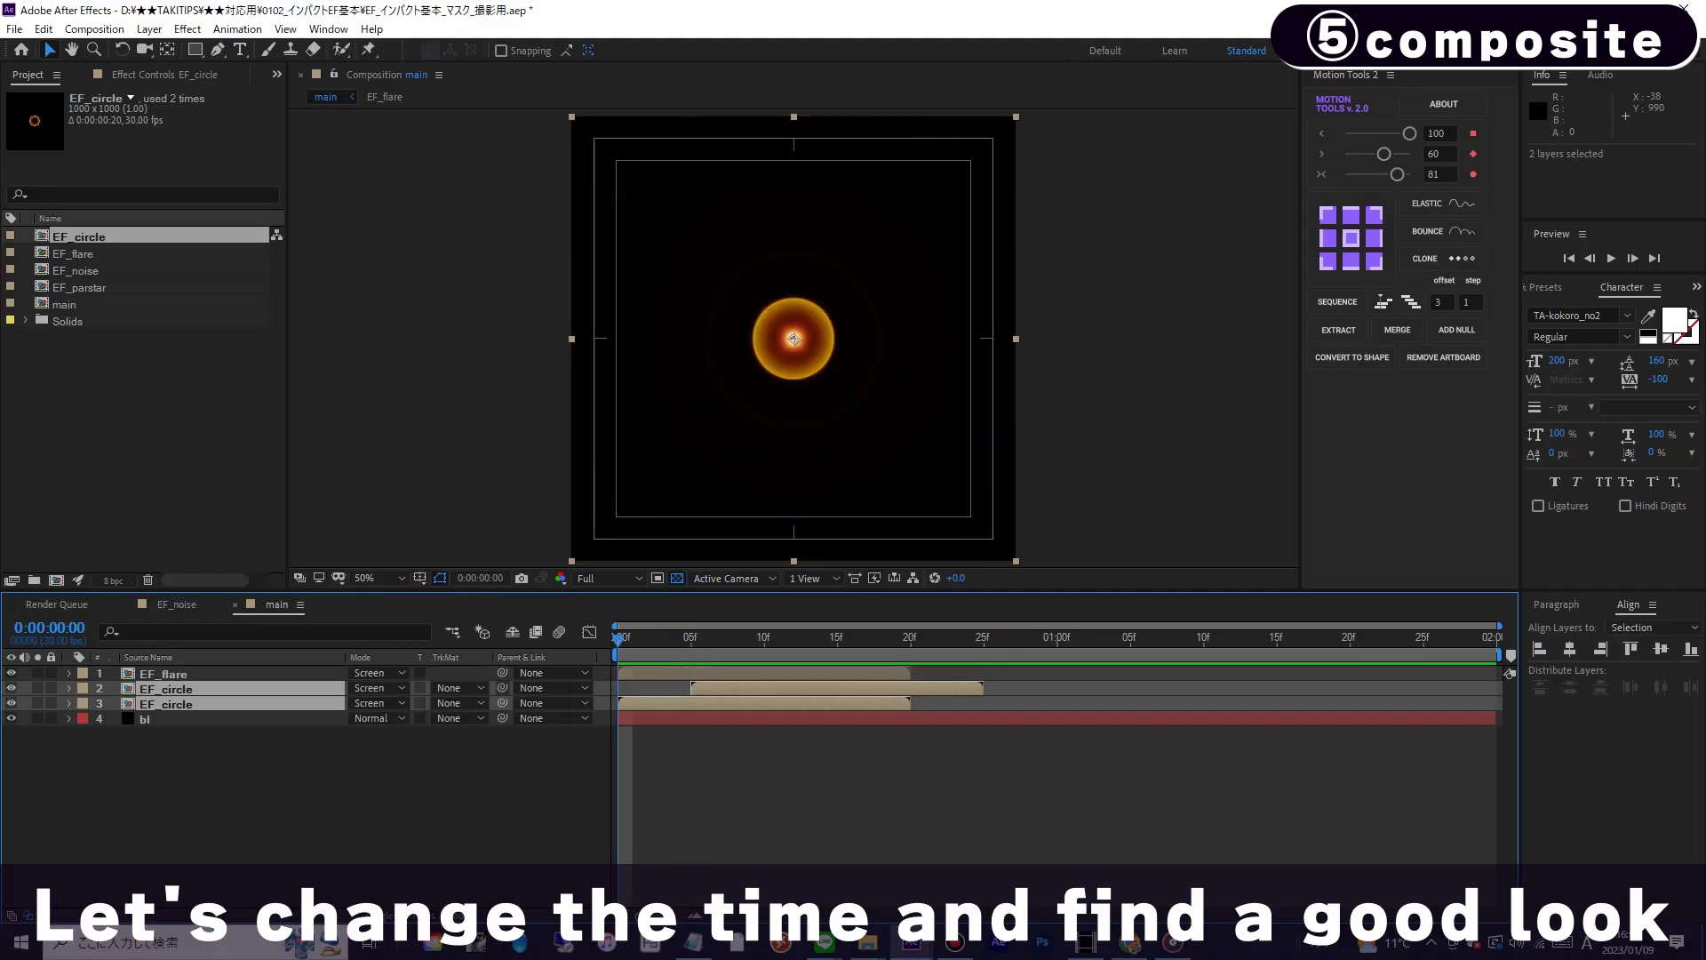
- Place EF_noise directly above bl in main and duplicate it, with the upper copy starting at frame 5
{"action": "left_click", "coordinate": [692, 638]}
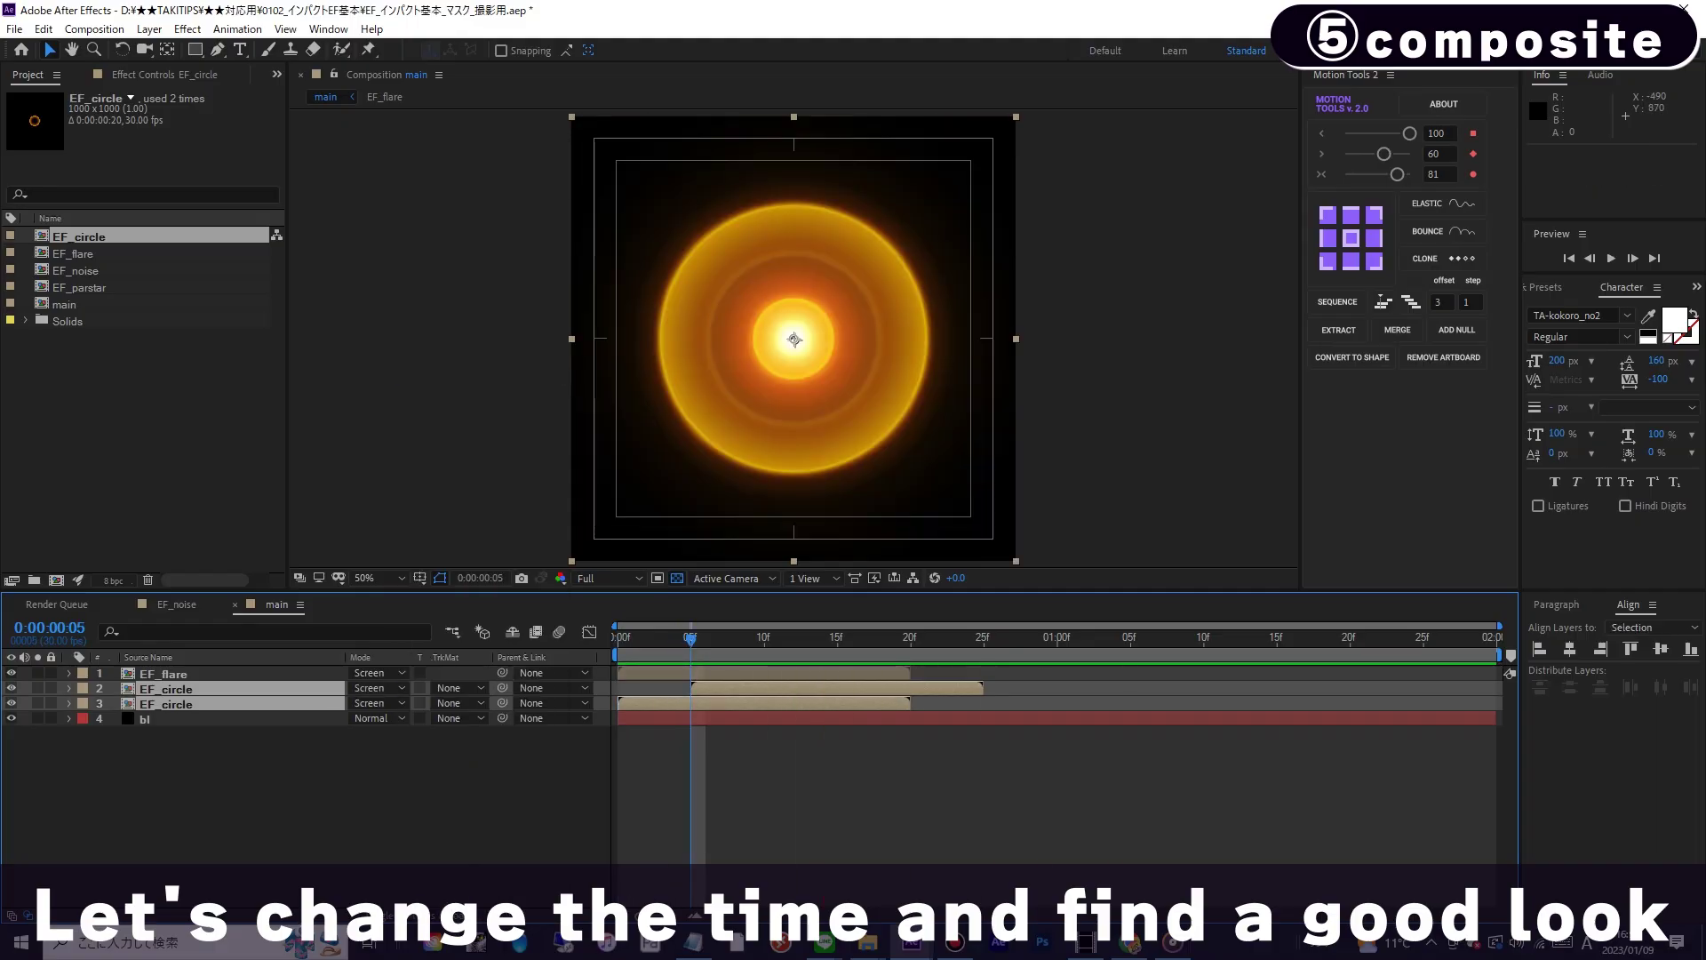
{"action": "left_click", "coordinate": [178, 440]}
{"action": "left_click", "coordinate": [78, 271]}
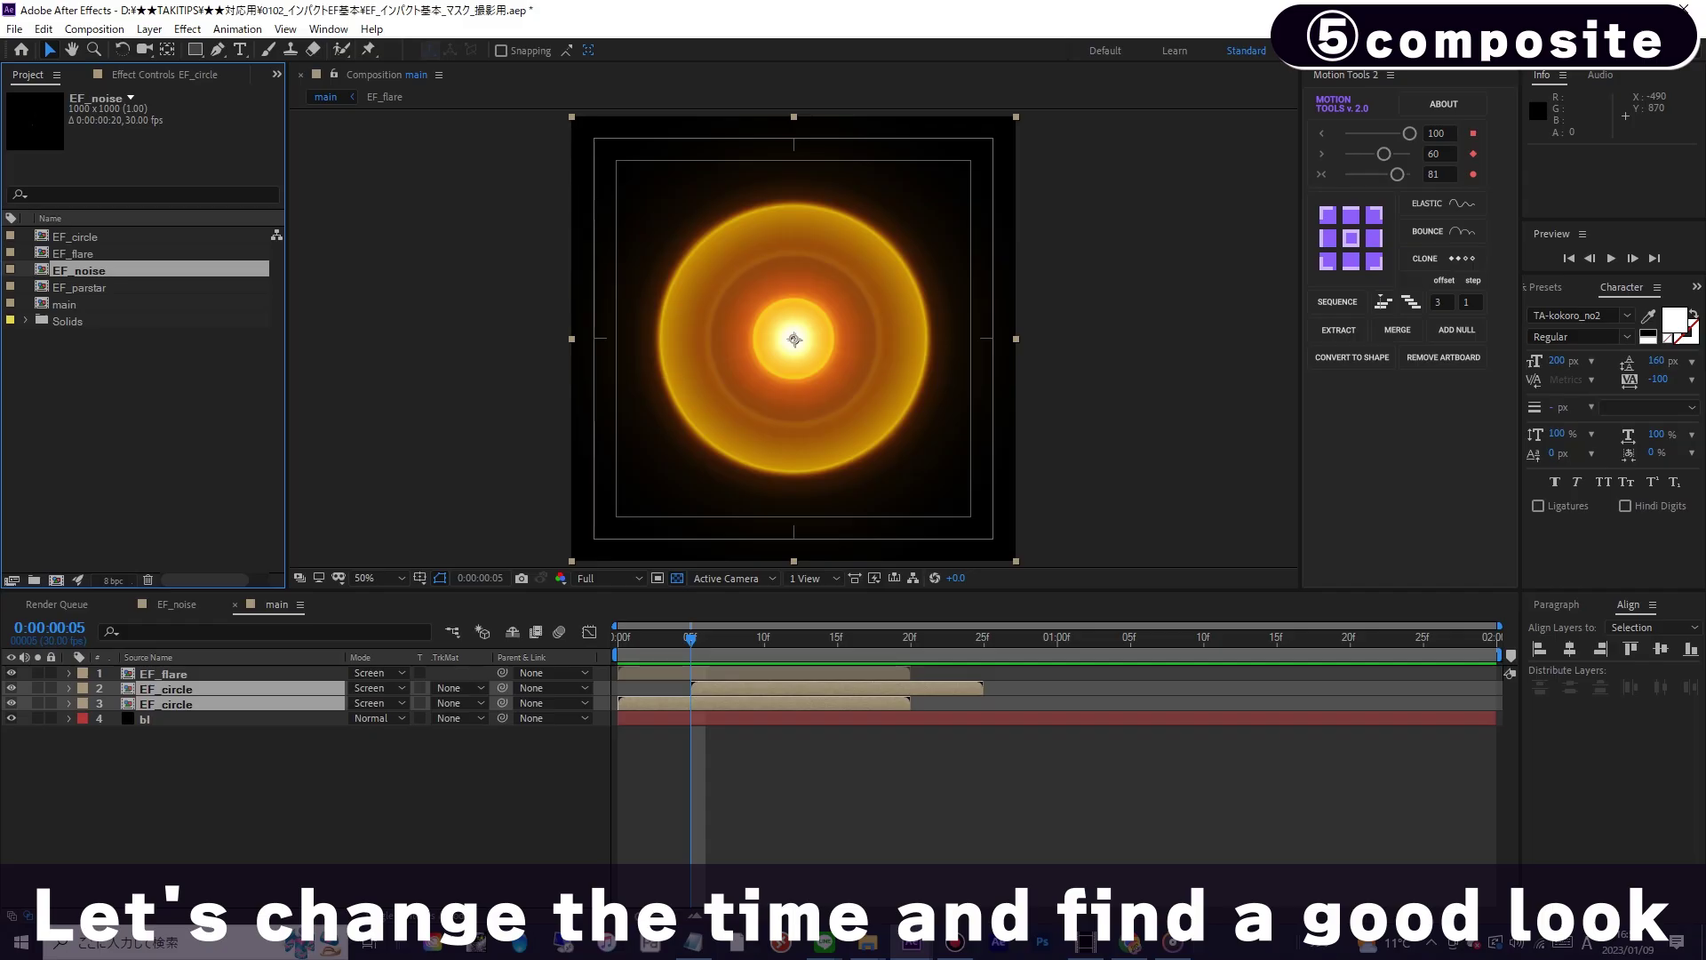
{"action": "left_click_drag", "start_coordinate": [78, 271], "coordinate": [222, 711]}
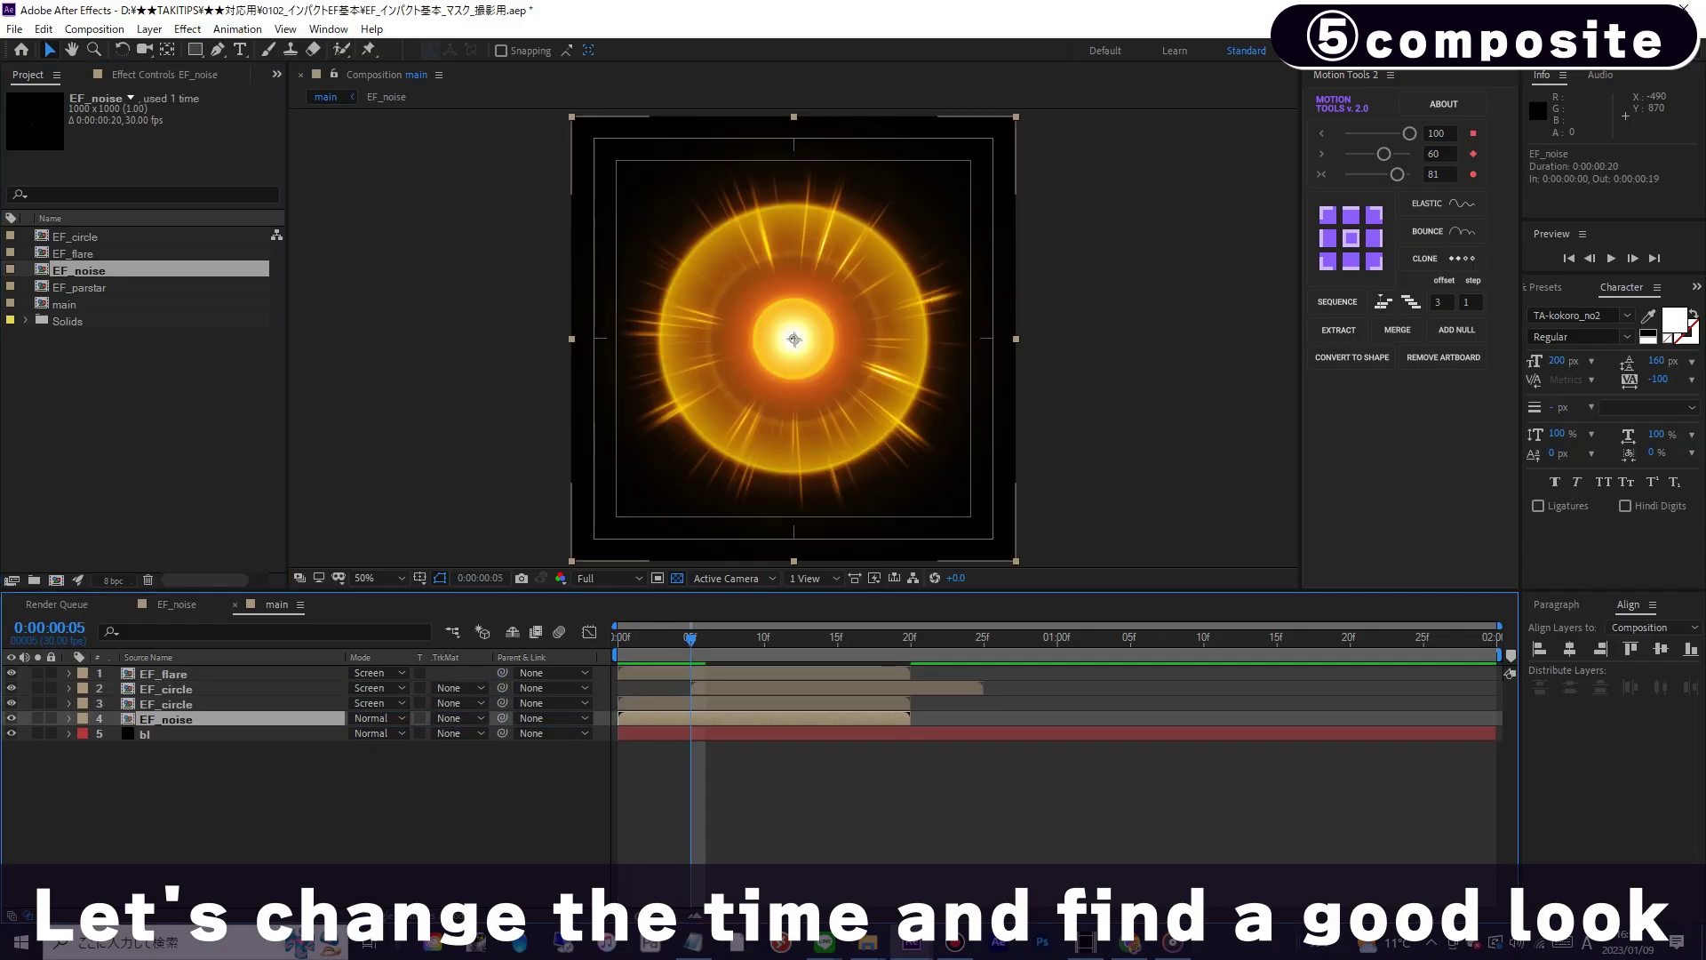
{"action": "key", "text": "ctrl+d"}
{"action": "key", "text": "bracketleft"}
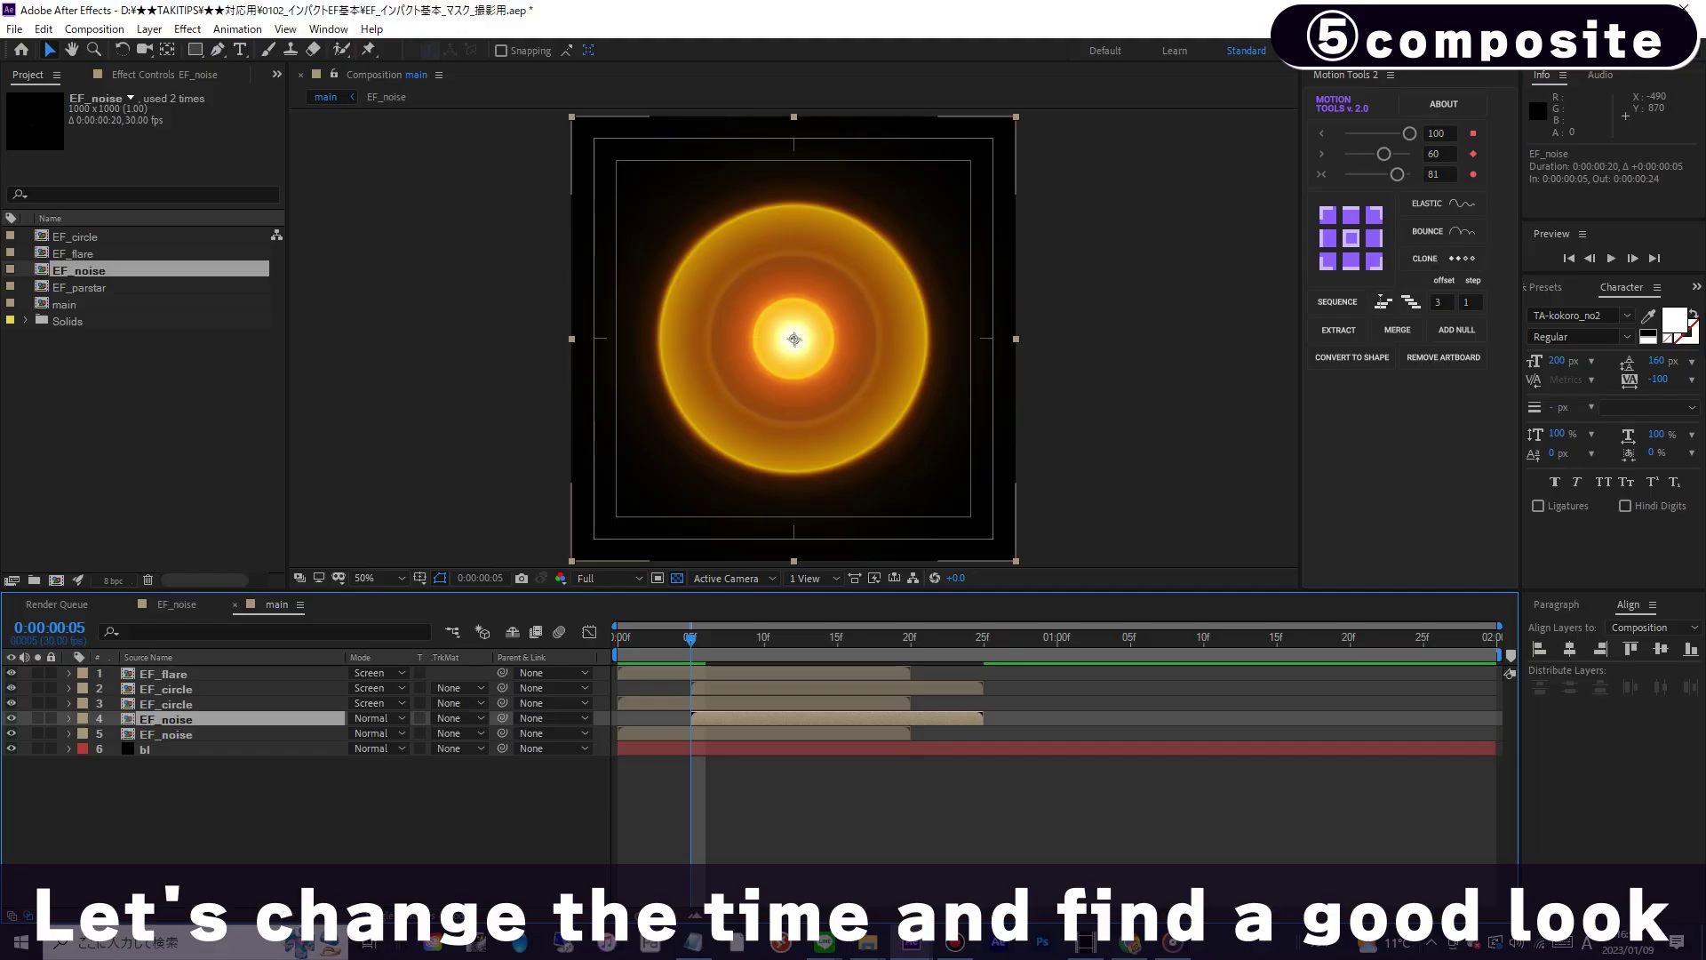
- Set the blending mode of both EF_noise layers to Screen and preview the composite
{"action": "left_click", "coordinate": [178, 734], "text": "shift"}
{"action": "left_click", "coordinate": [378, 718]}
{"action": "left_click", "coordinate": [463, 371]}
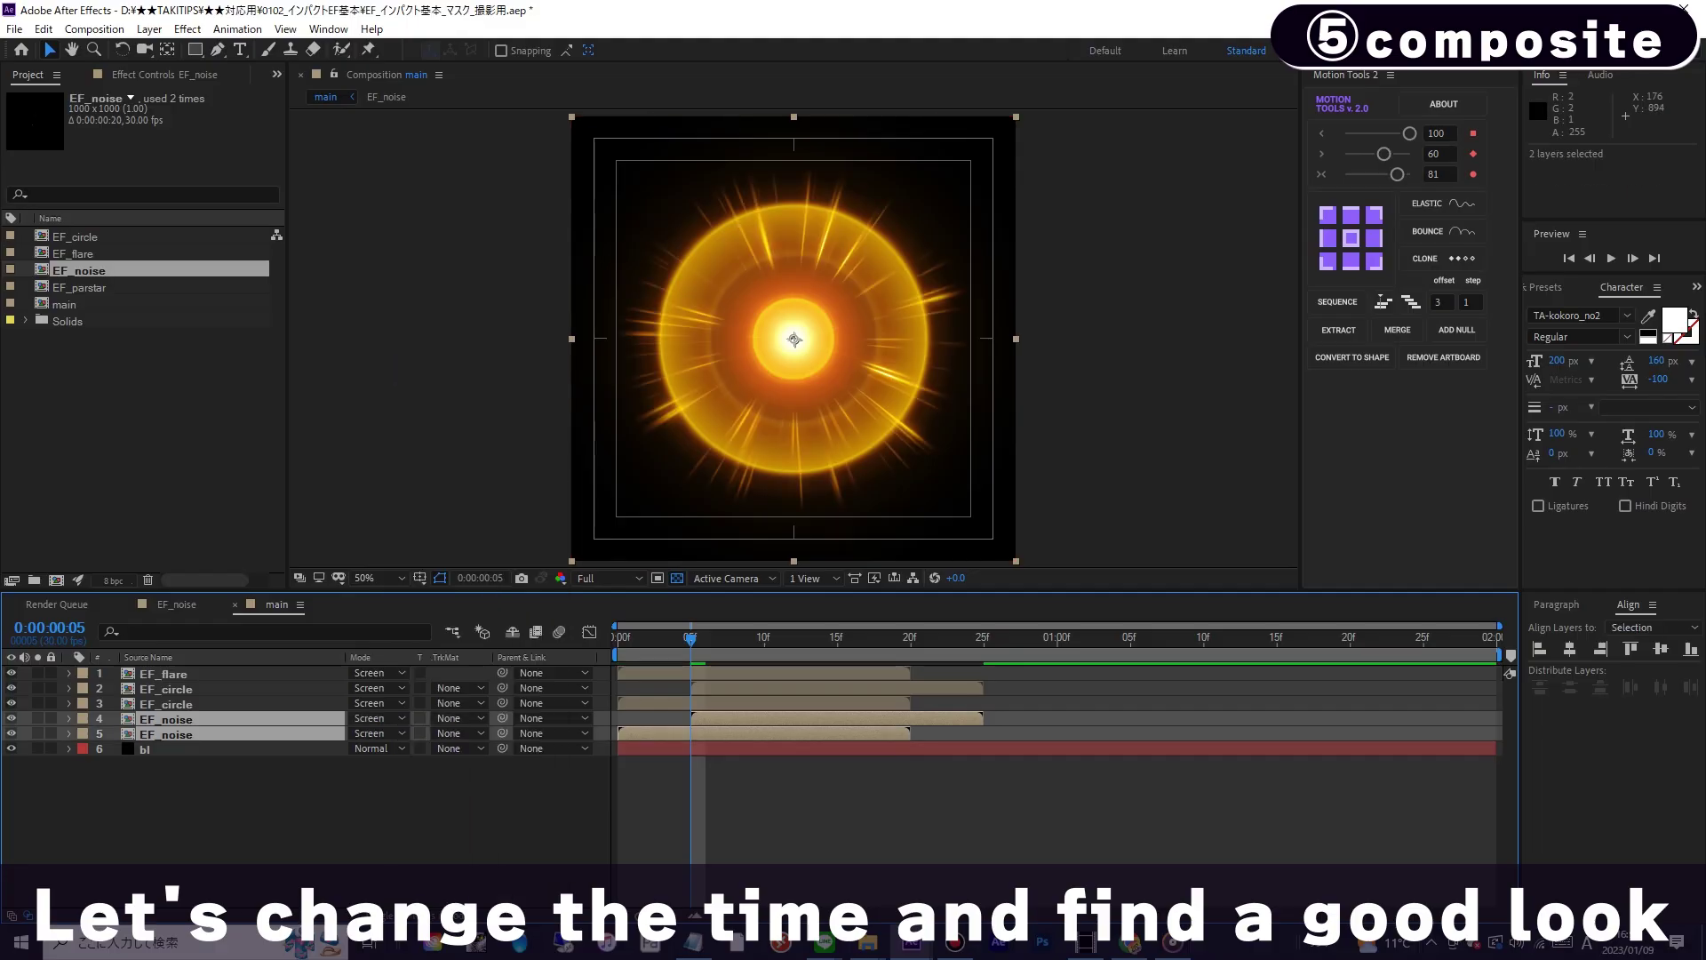
{"action": "key", "text": "space"}
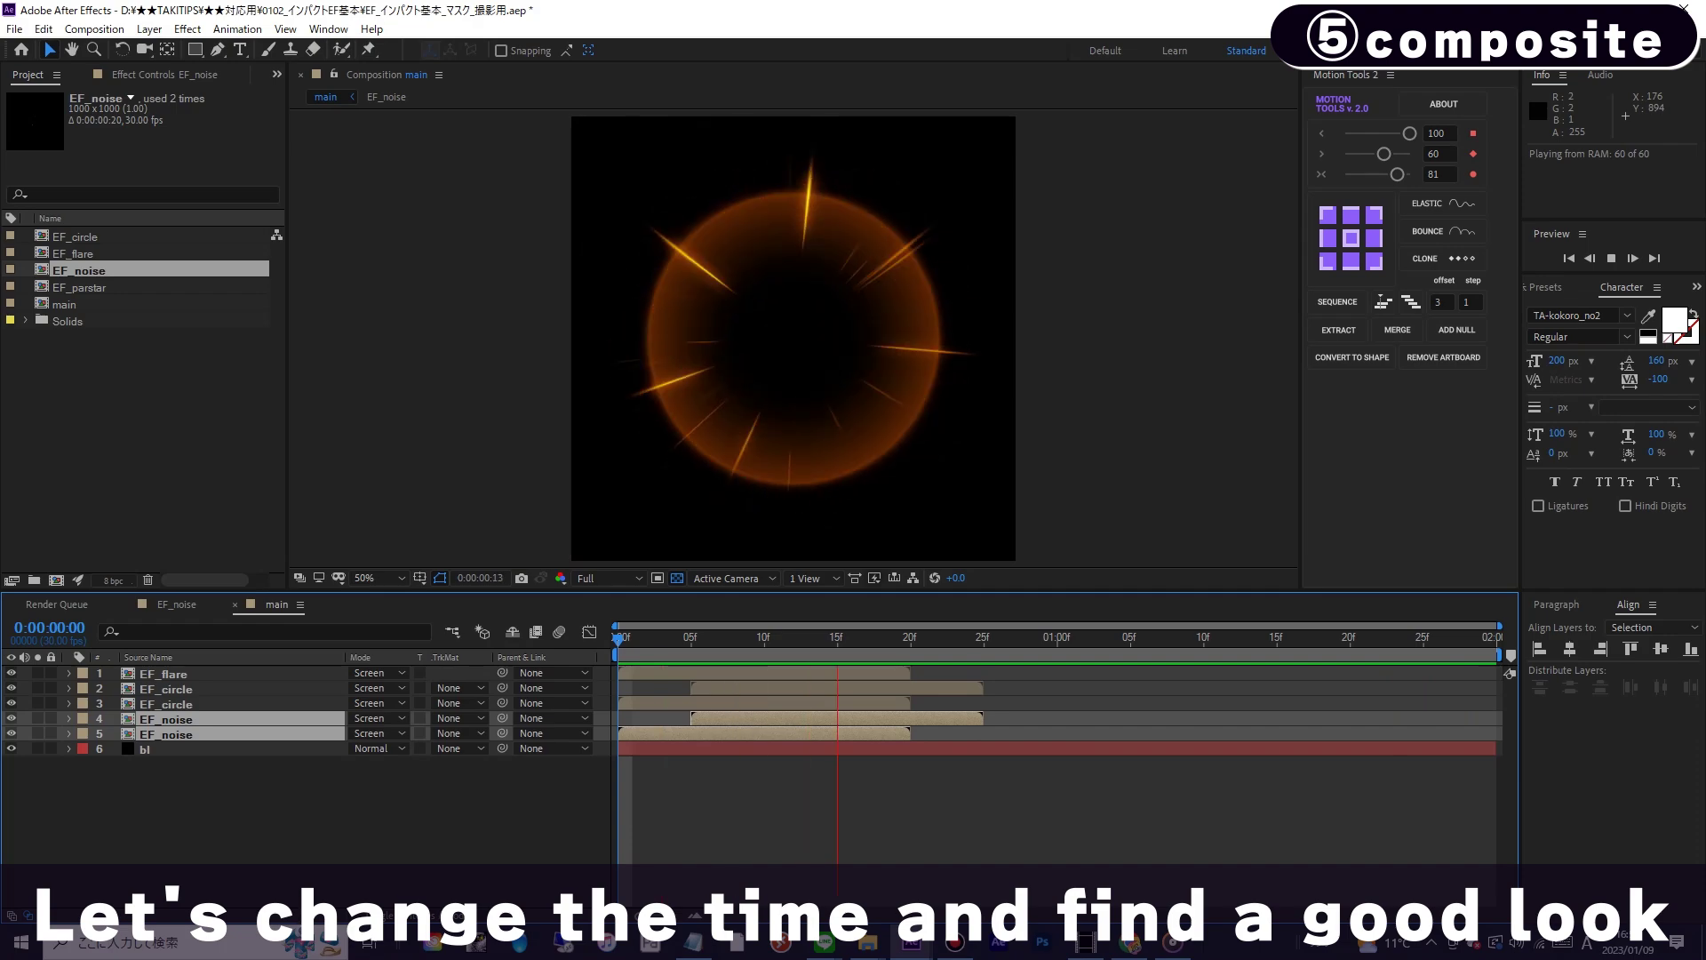
- Place EF_parstar below EF_flare in main with Screen blending, start it at frame 5 and preview the result
{"action": "left_click", "coordinate": [691, 638]}
{"action": "left_click", "coordinate": [177, 689]}
{"action": "left_click", "coordinate": [142, 444]}
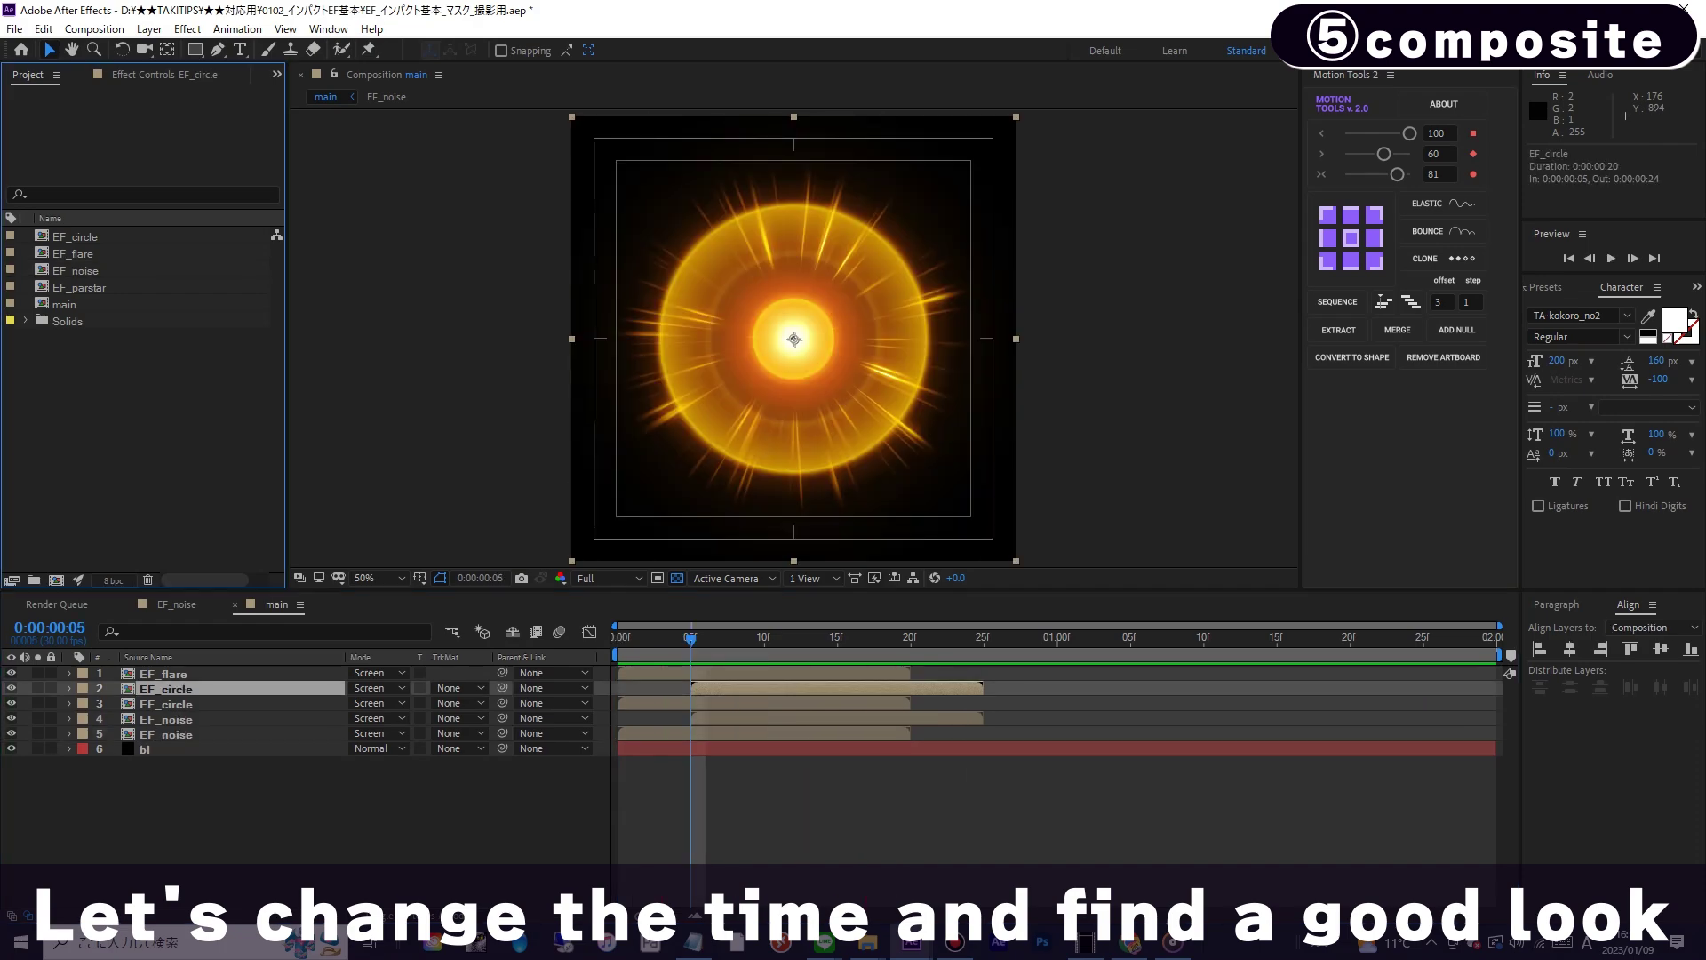
{"action": "left_click_drag", "start_coordinate": [85, 287], "coordinate": [281, 683]}
{"action": "left_click", "coordinate": [374, 688]}
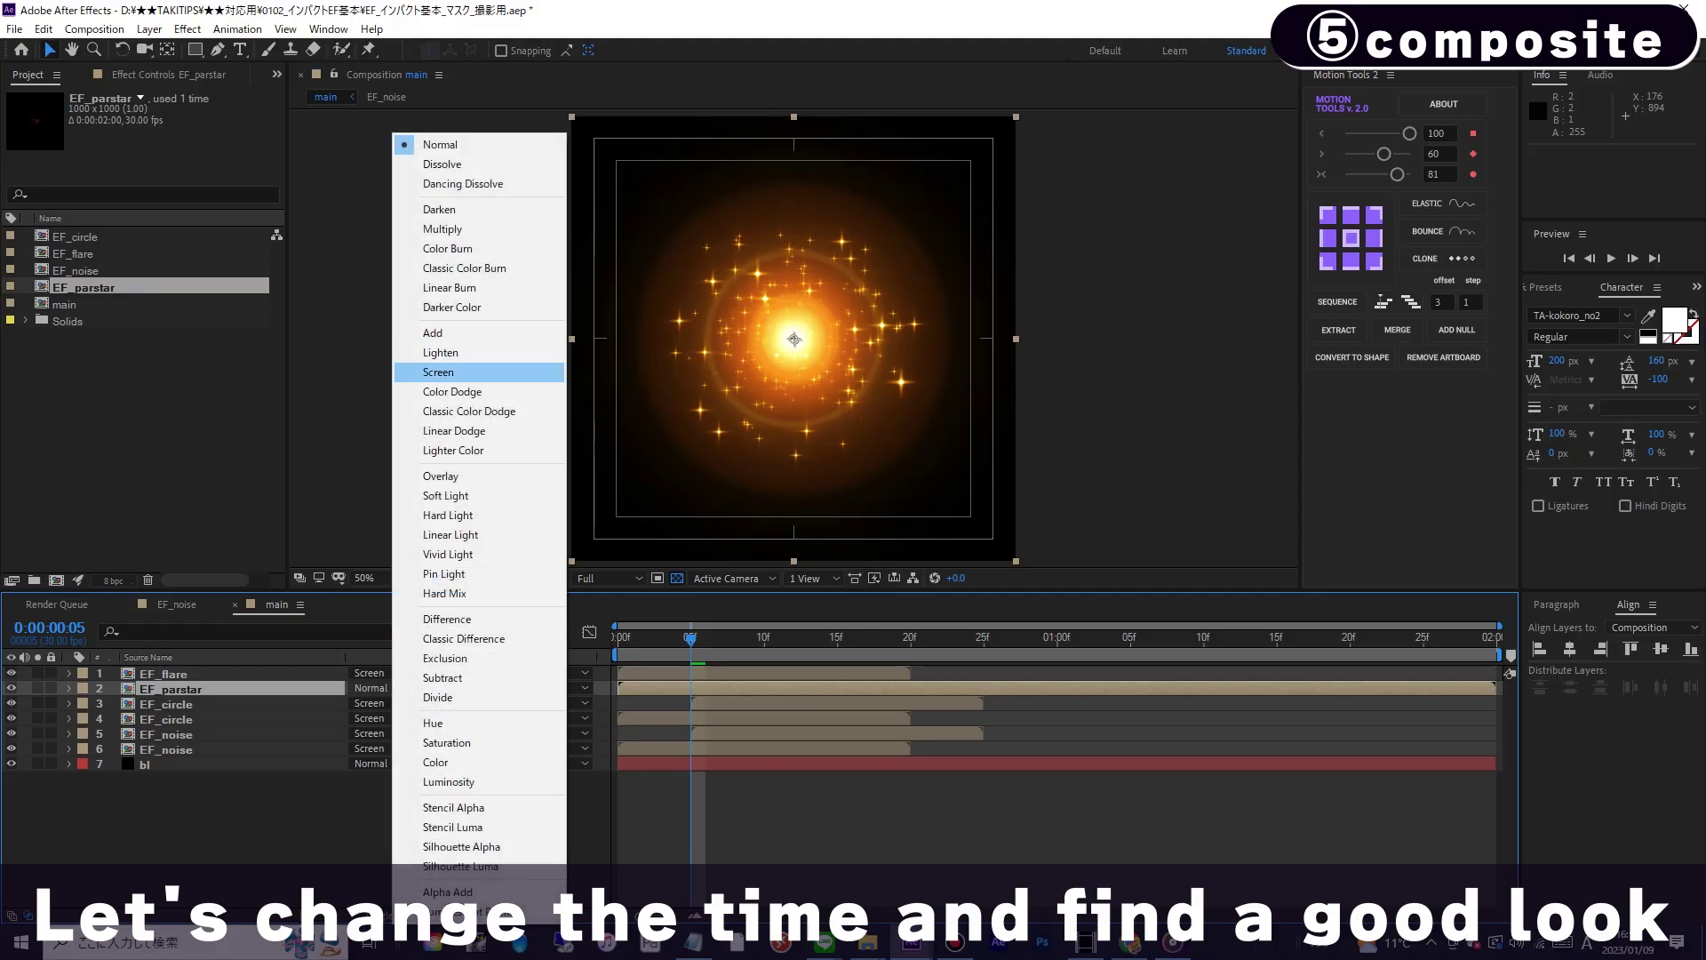
{"action": "left_click", "coordinate": [438, 372]}
{"action": "key", "text": "bracketleft"}
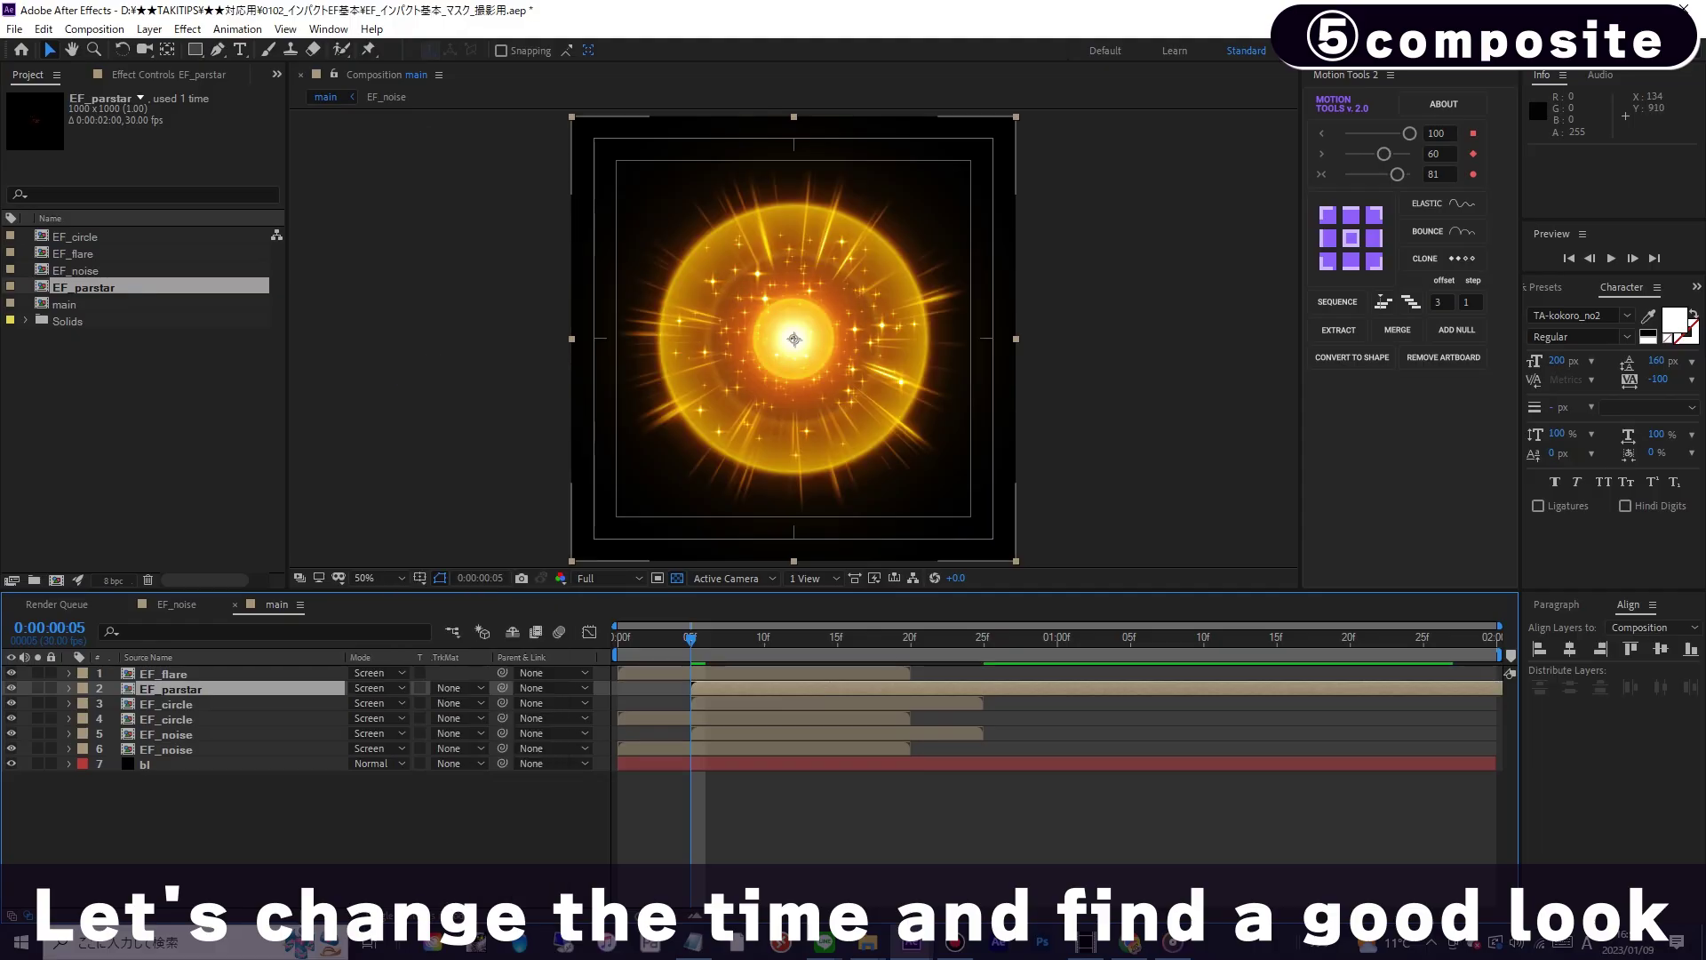
{"action": "key", "text": "space"}
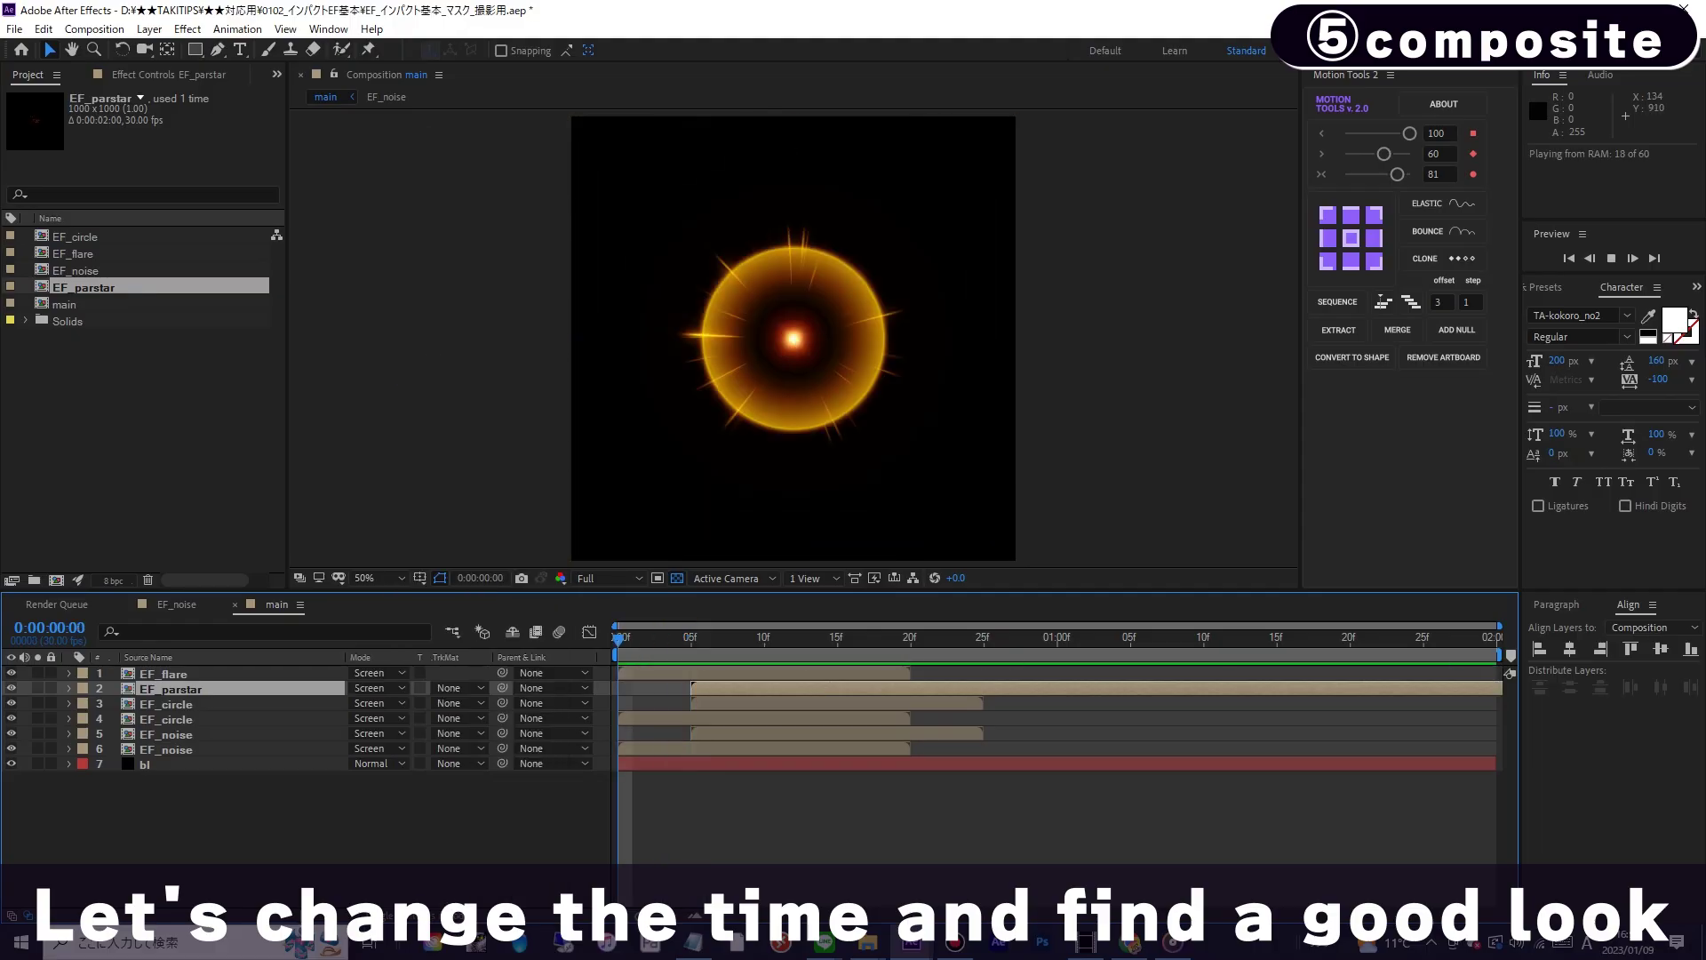
- Shift the EF_parstar layer to start at frame 3 and preview the new timing
{"action": "key", "text": "space"}
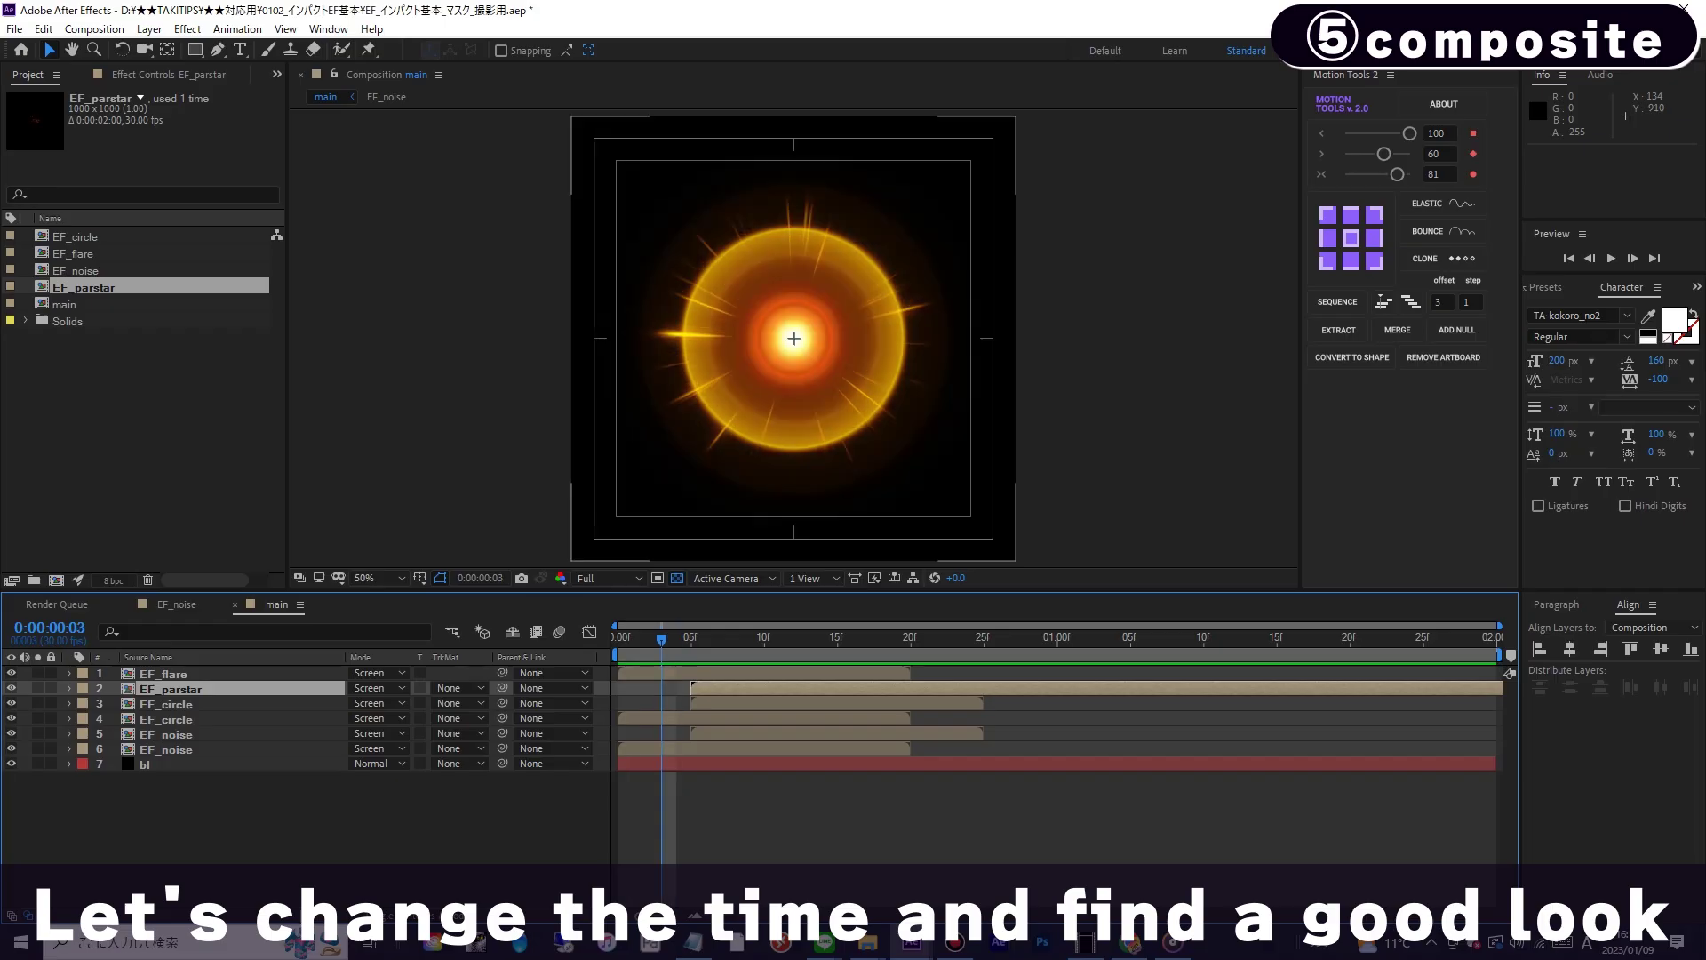
{"action": "key", "text": "bracketleft"}
{"action": "key", "text": "space"}
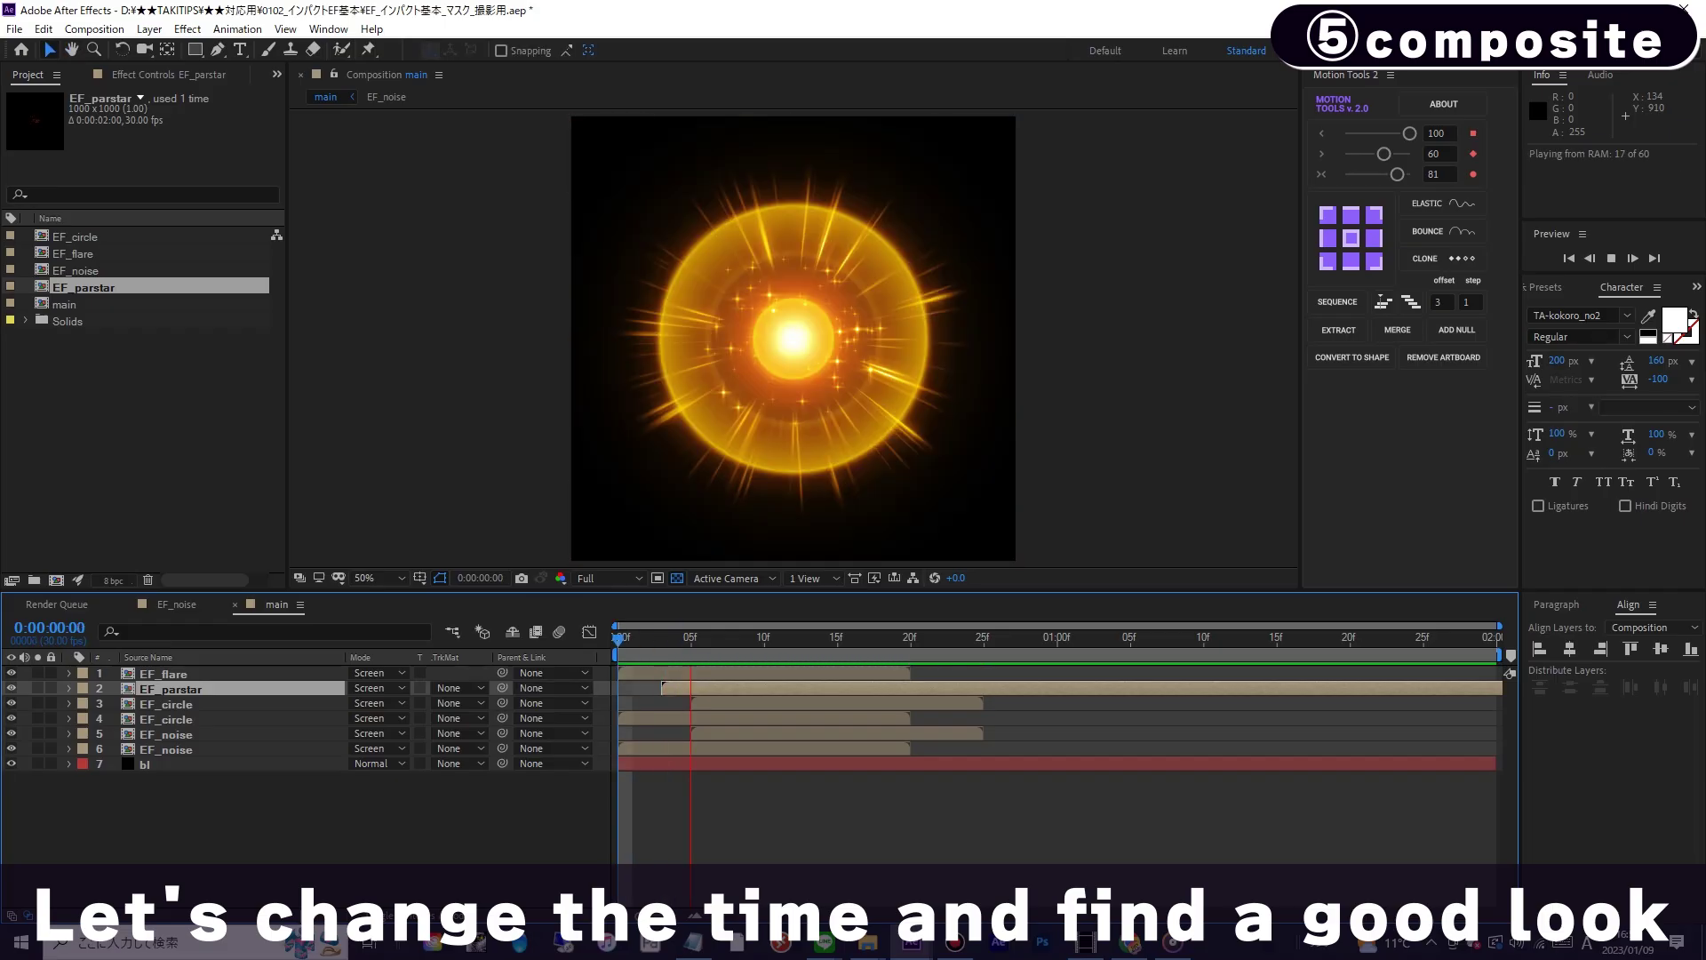